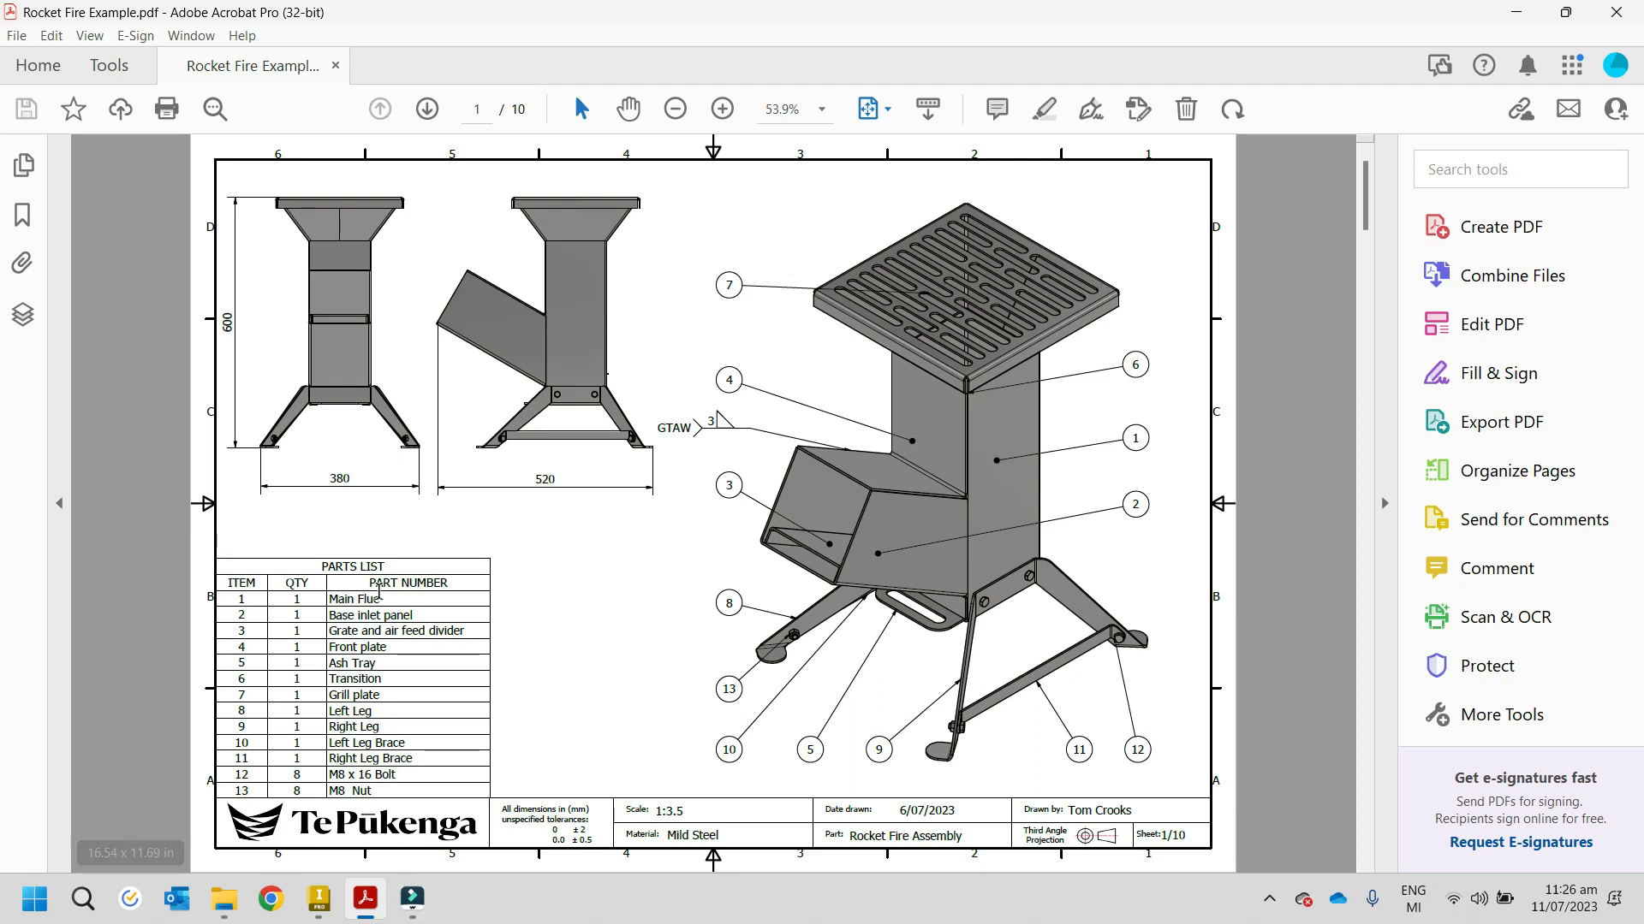
# Step: Show the parts in the Rocket Fire Assembly Exercise folder as extra large icons and look through them
pyautogui.click(1522, 13)
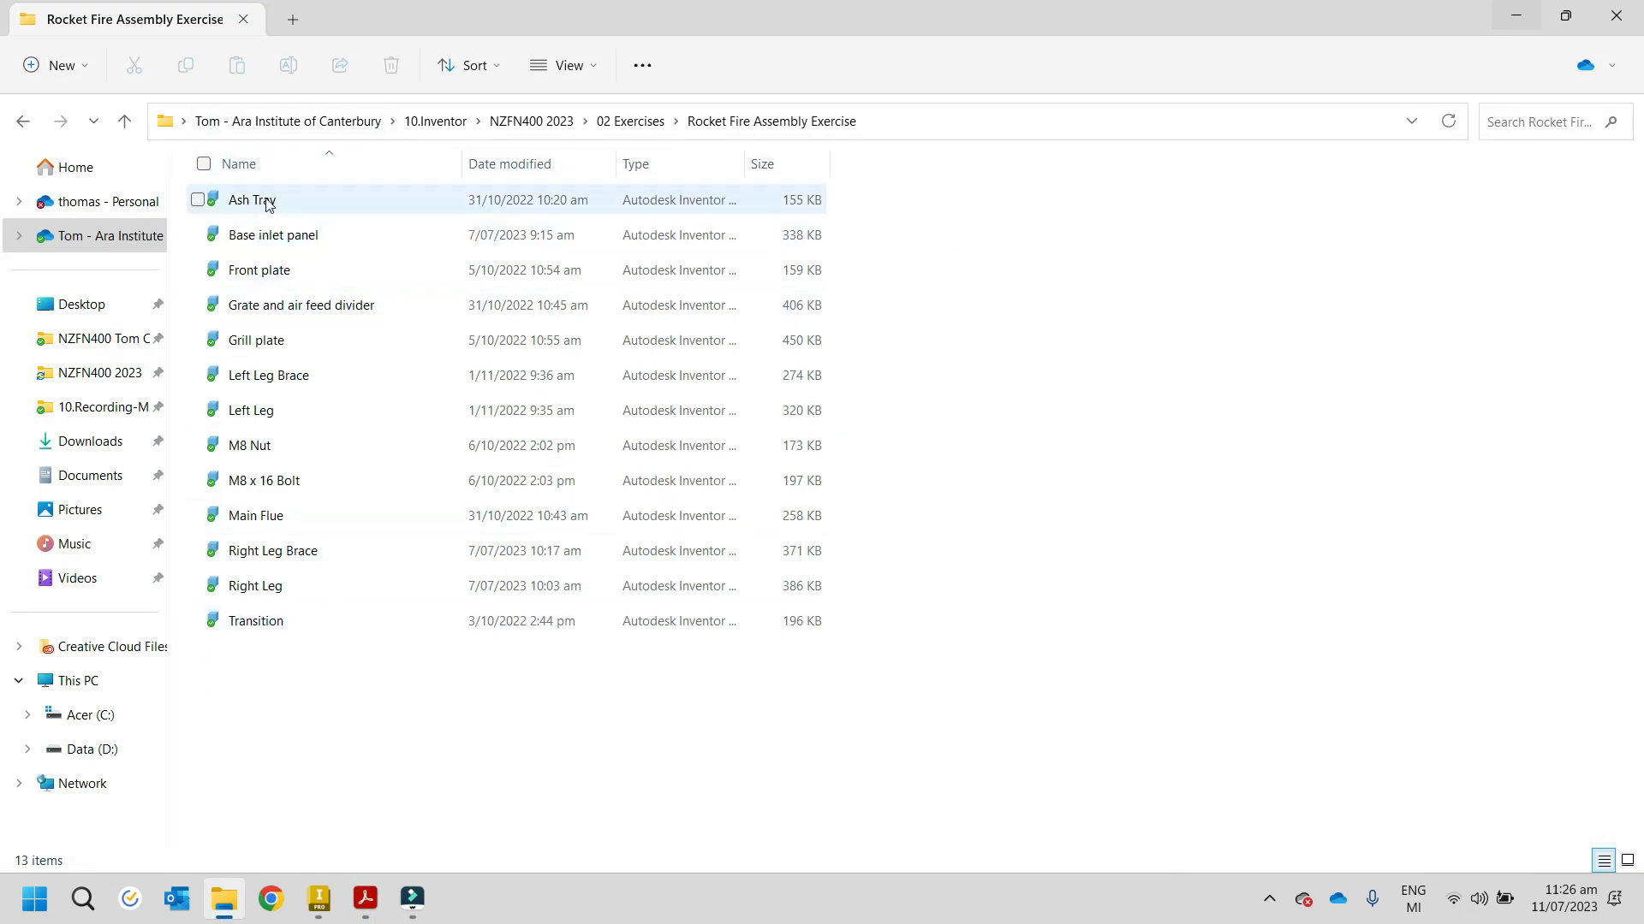
pyautogui.click(577, 72)
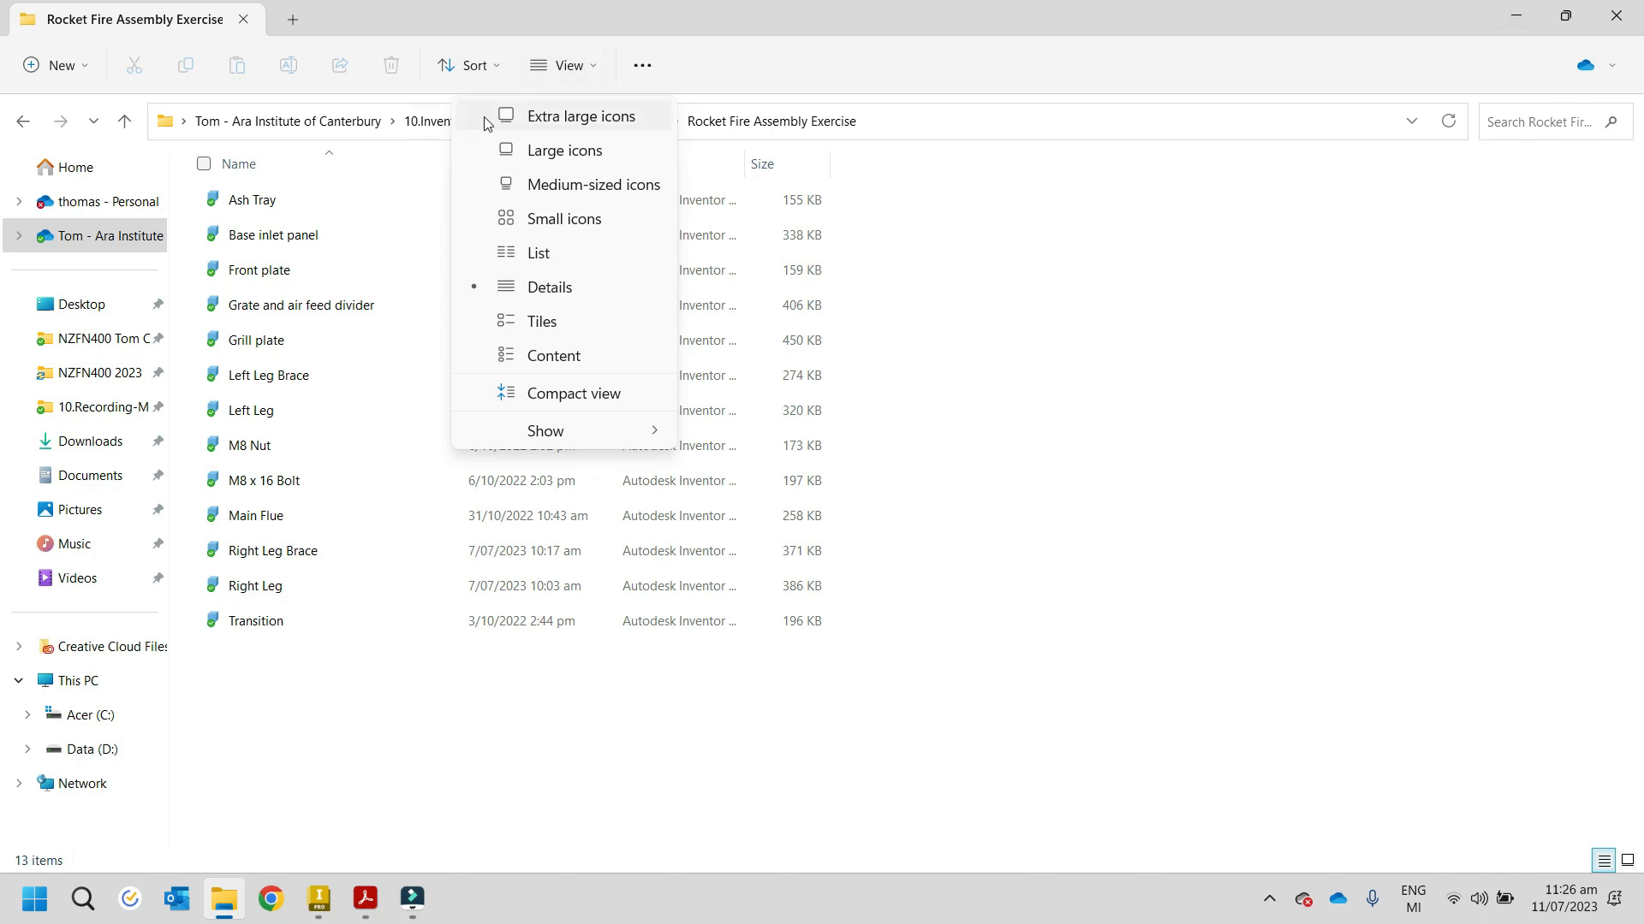
pyautogui.click(511, 120)
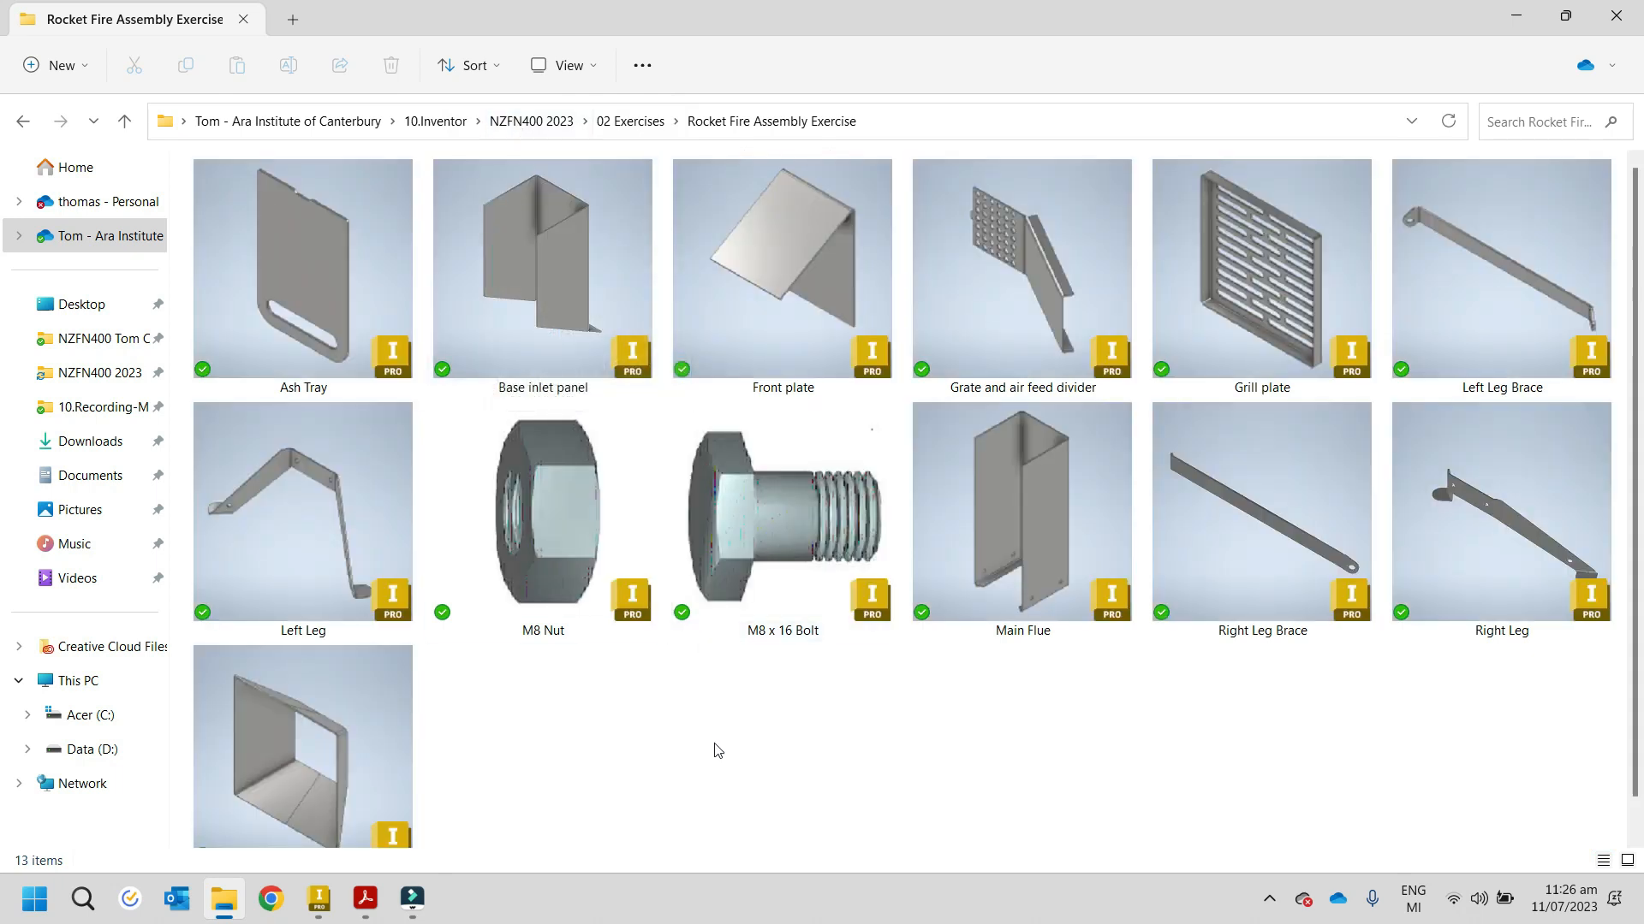
pyautogui.scroll(-1, 717, 751)
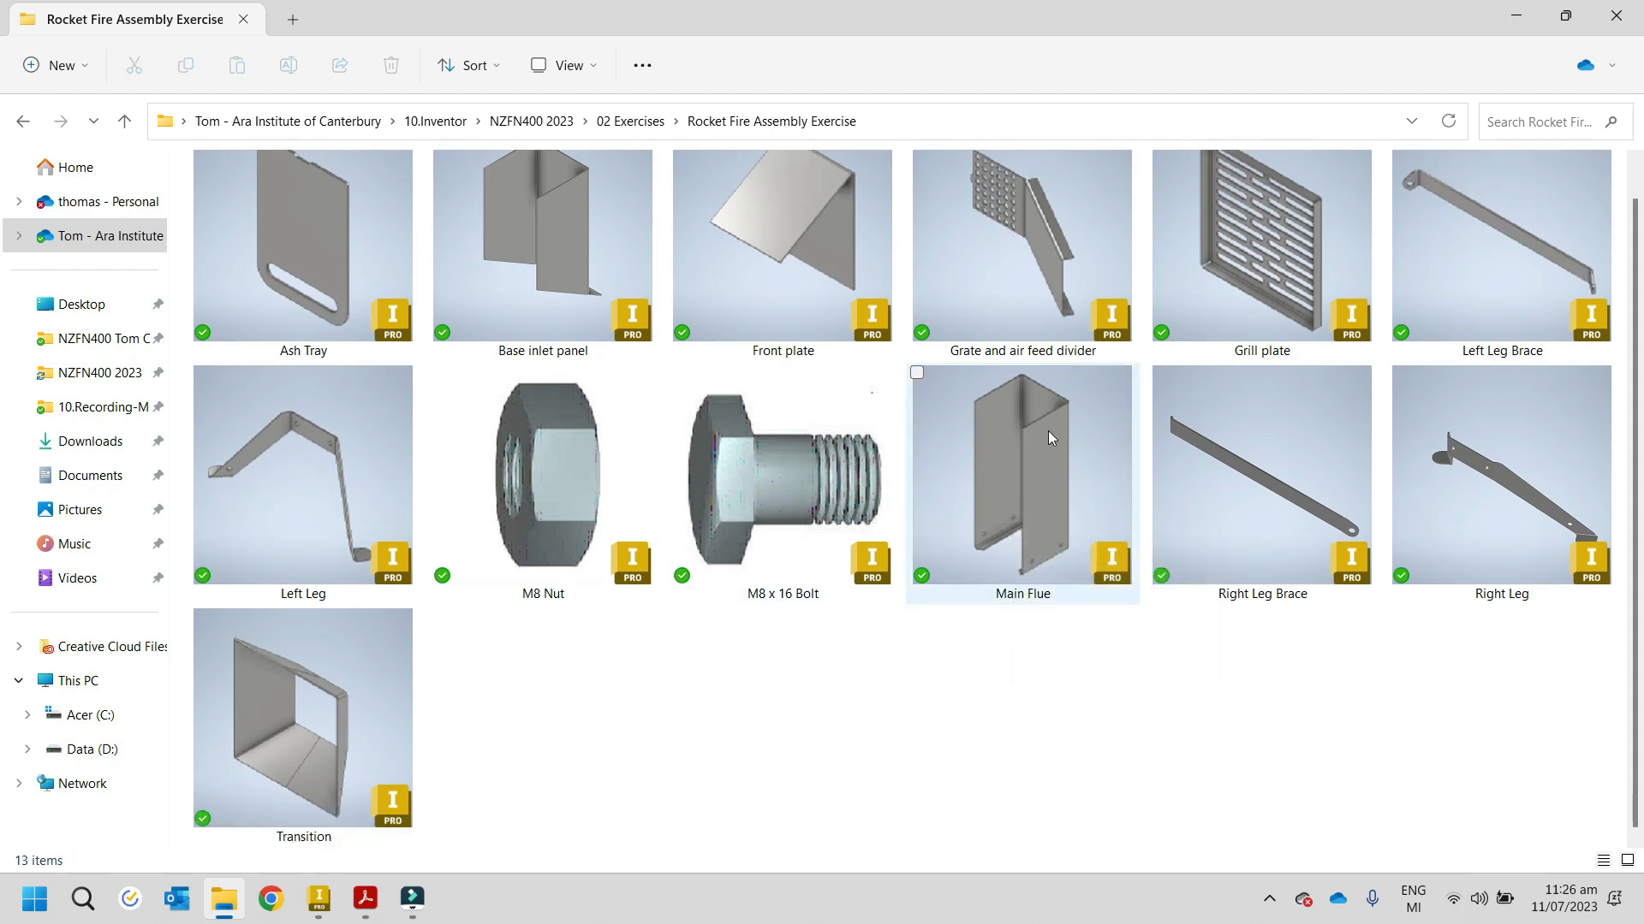
pyautogui.moveTo(1004, 438)
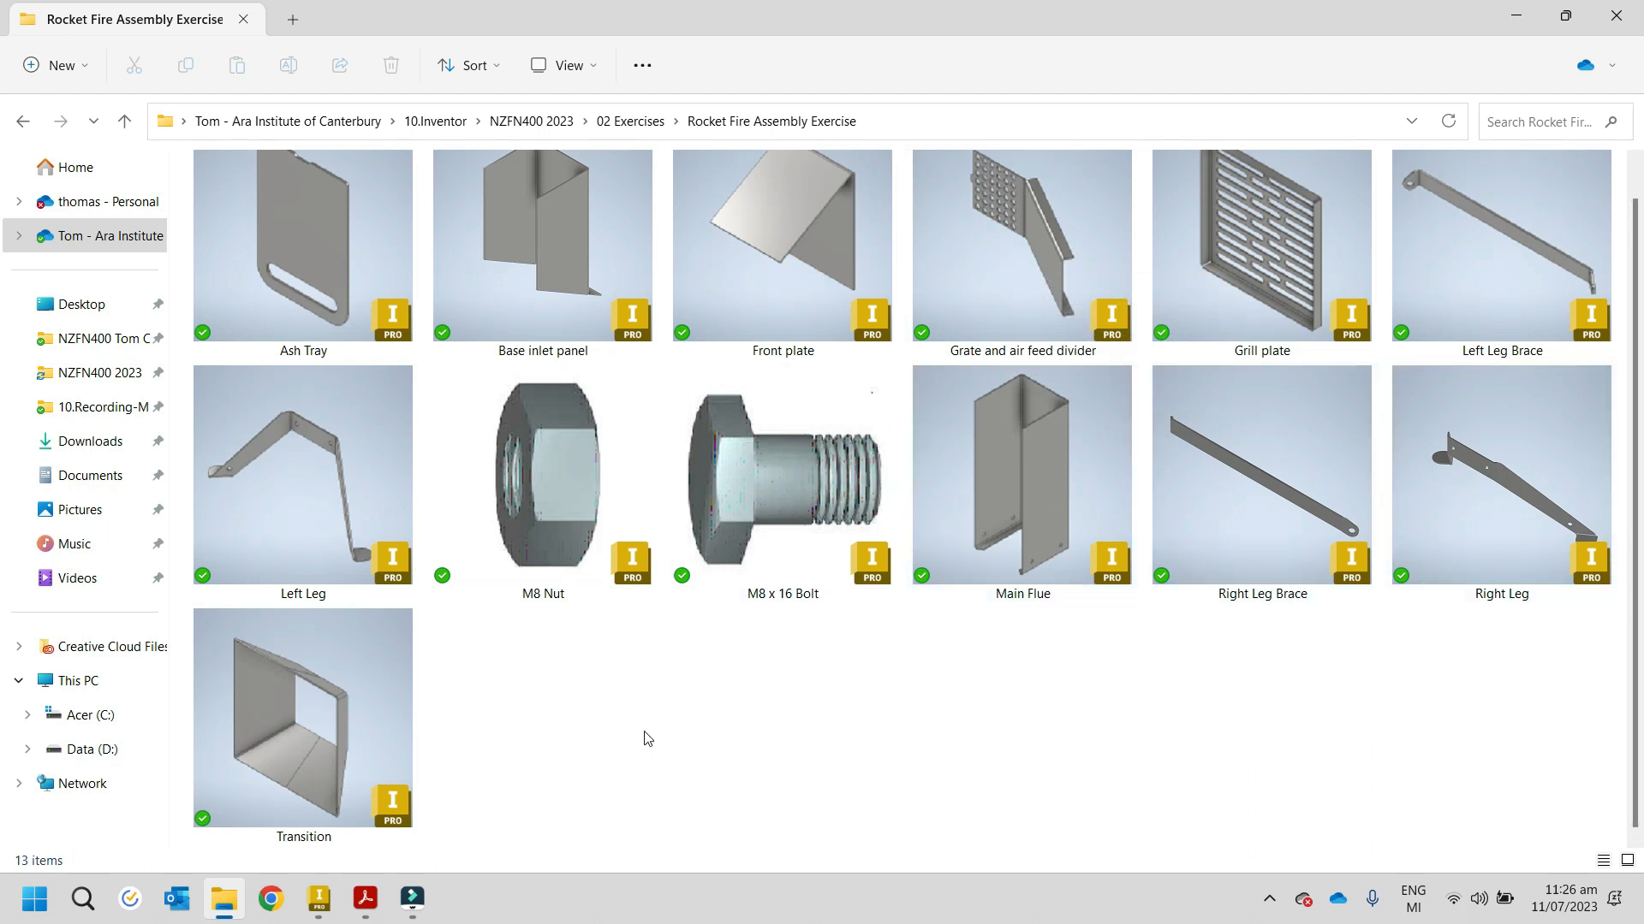
# Step: Switch to Inventor and create a new assembly from the Standard (mm).iam template
pyautogui.click(312, 912)
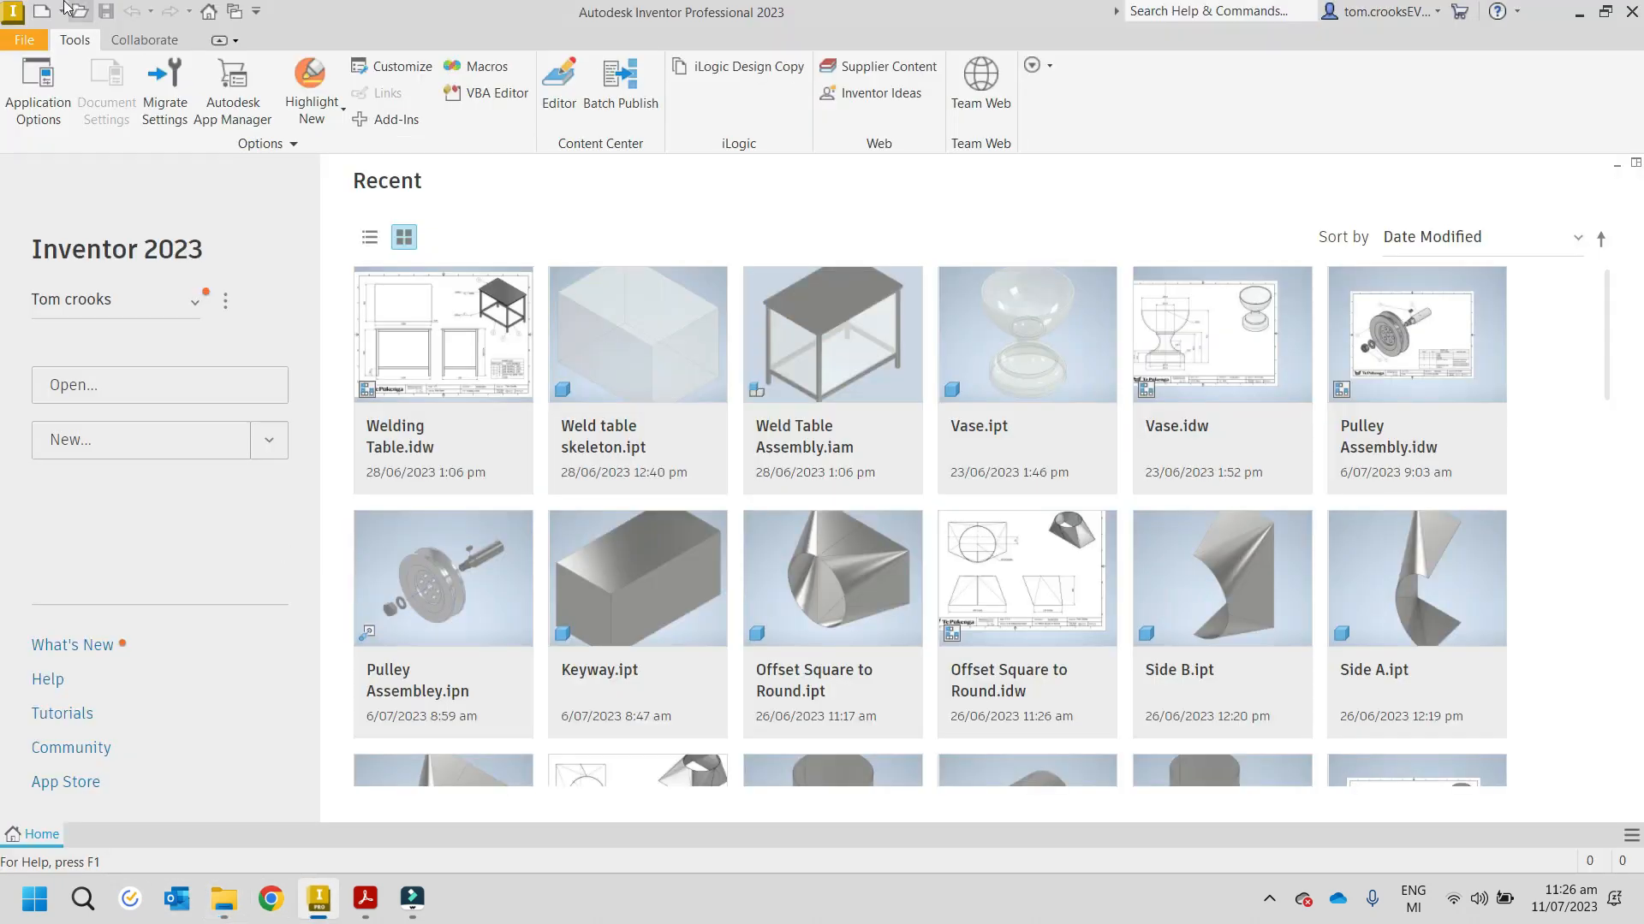
pyautogui.click(4, 34)
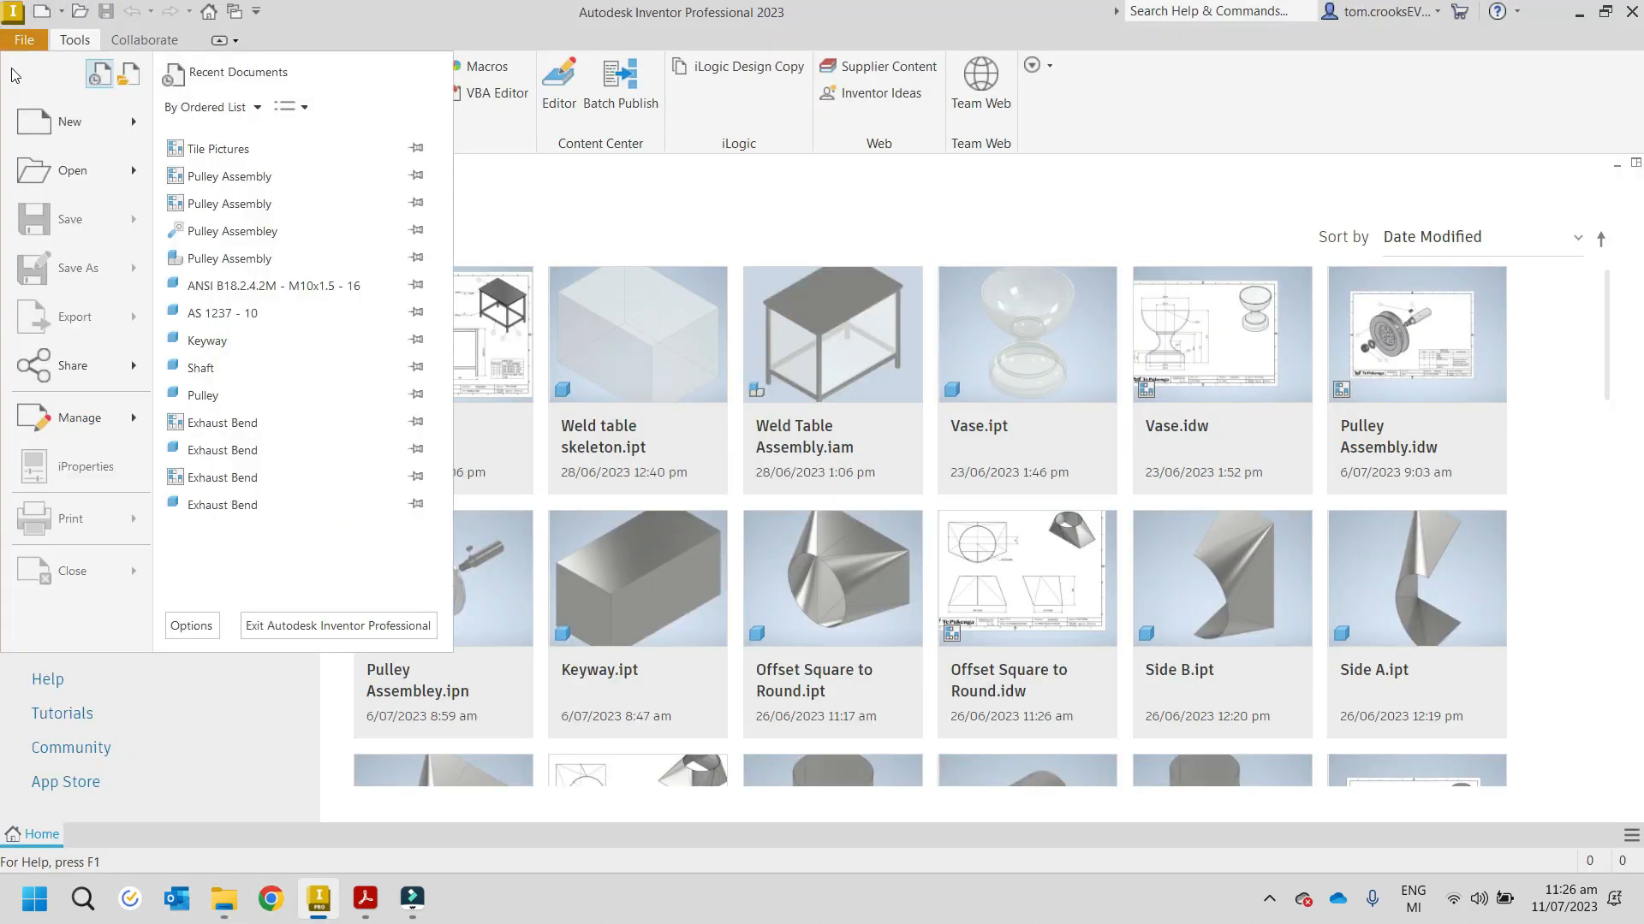
pyautogui.click(767, 527)
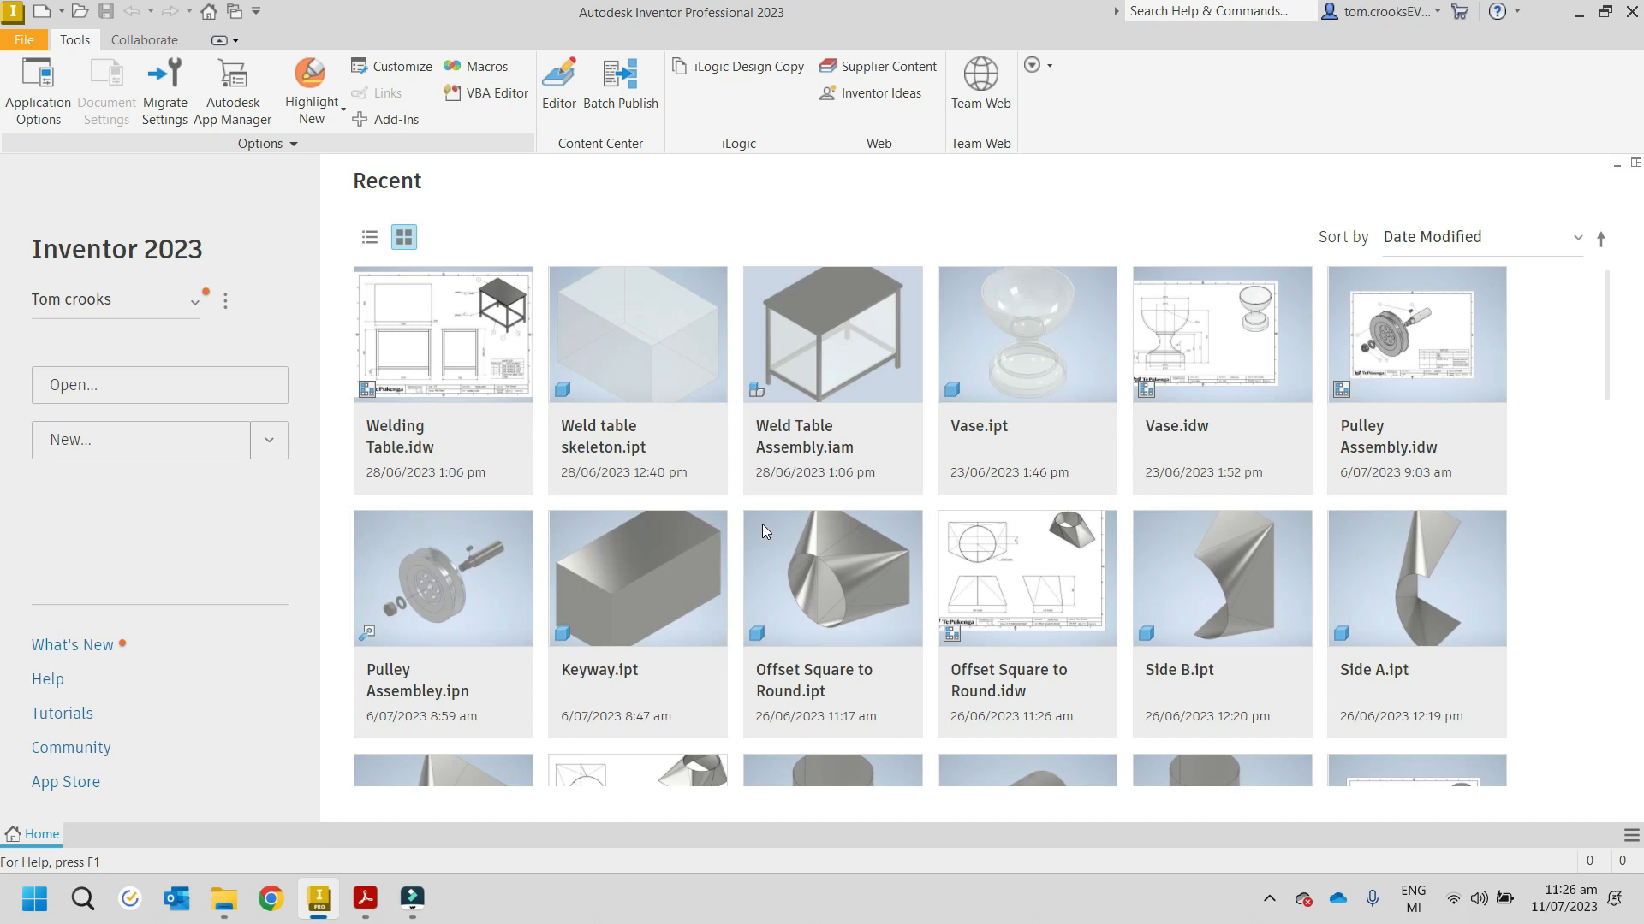
pyautogui.hotkey('ctrl', 'n')
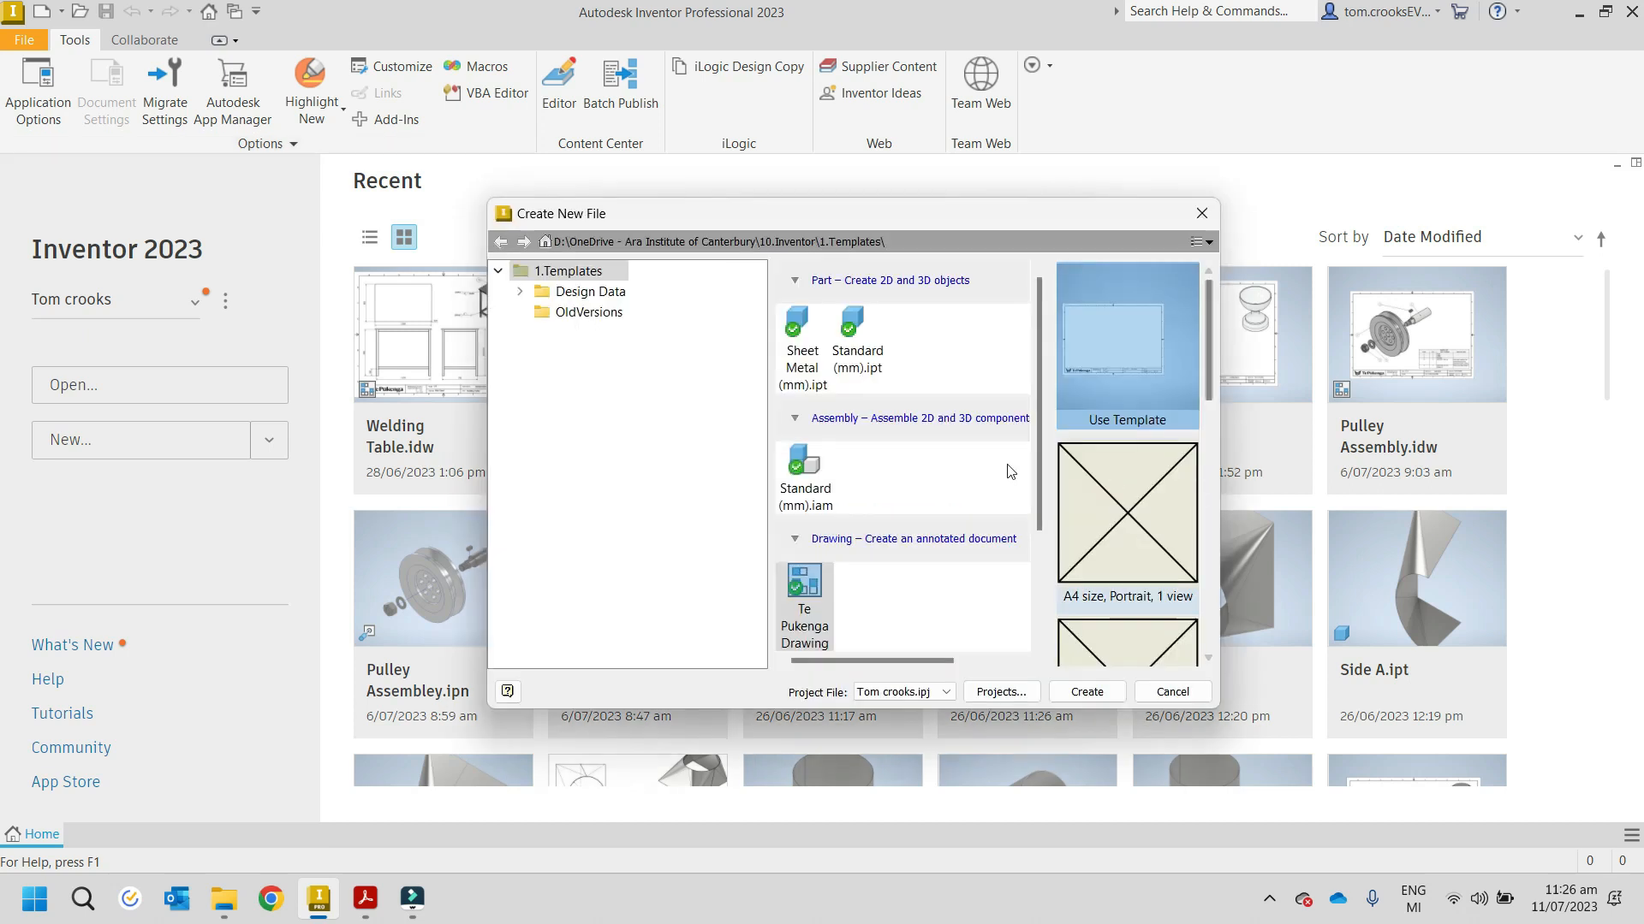
pyautogui.doubleClick(797, 470)
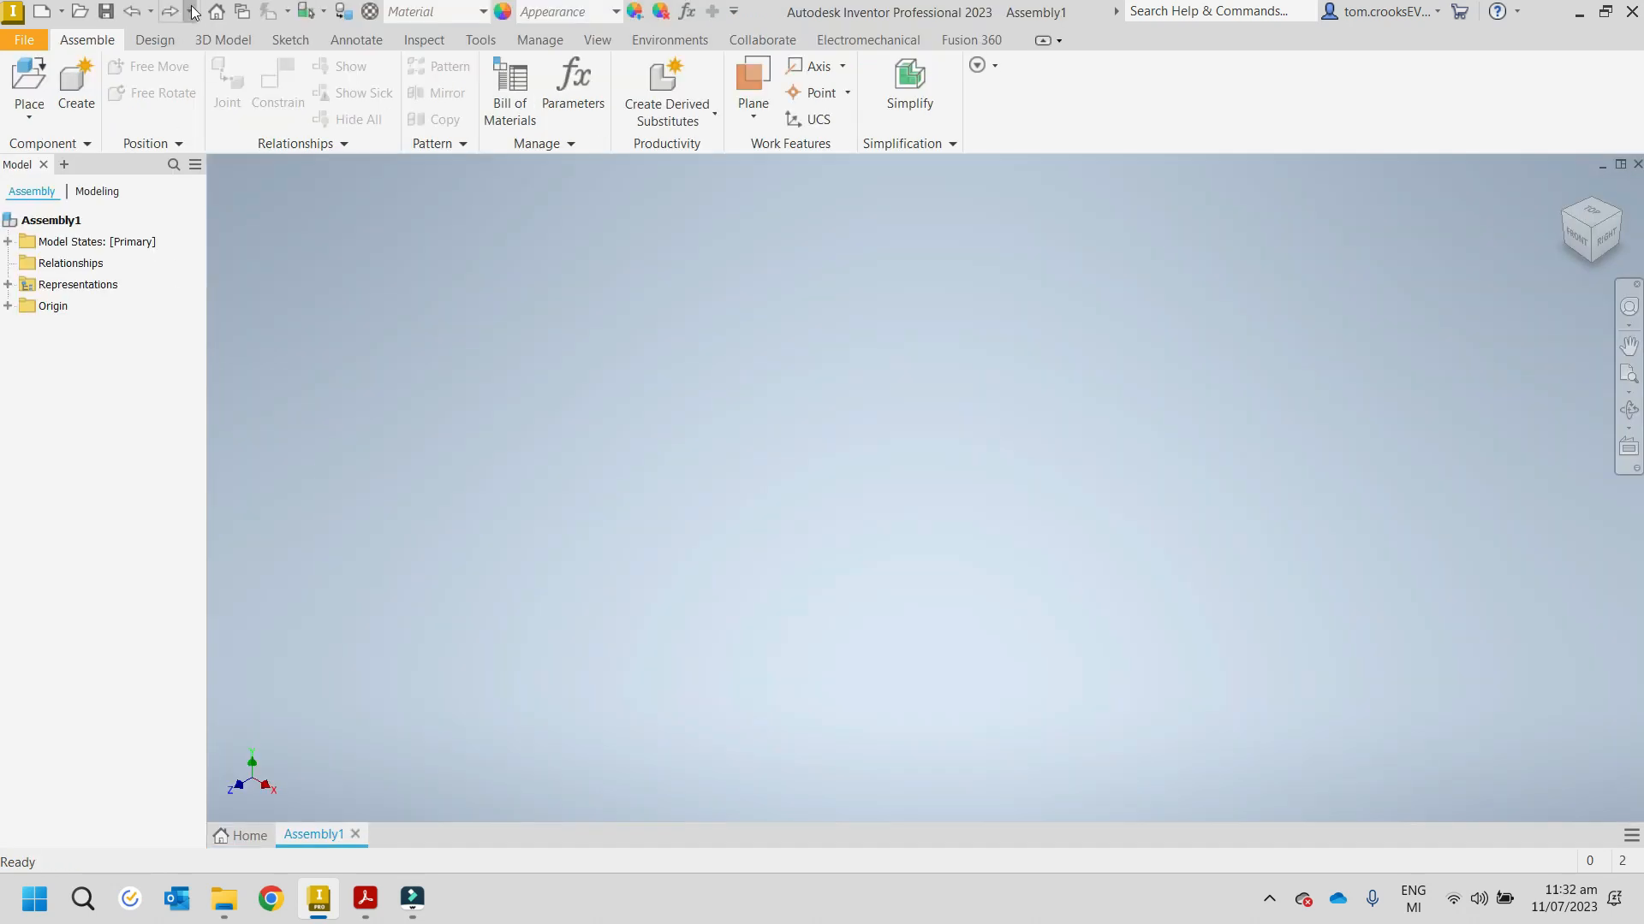
# Step: Set the assembly's visual style to Shaded with Edges
pyautogui.click(597, 39)
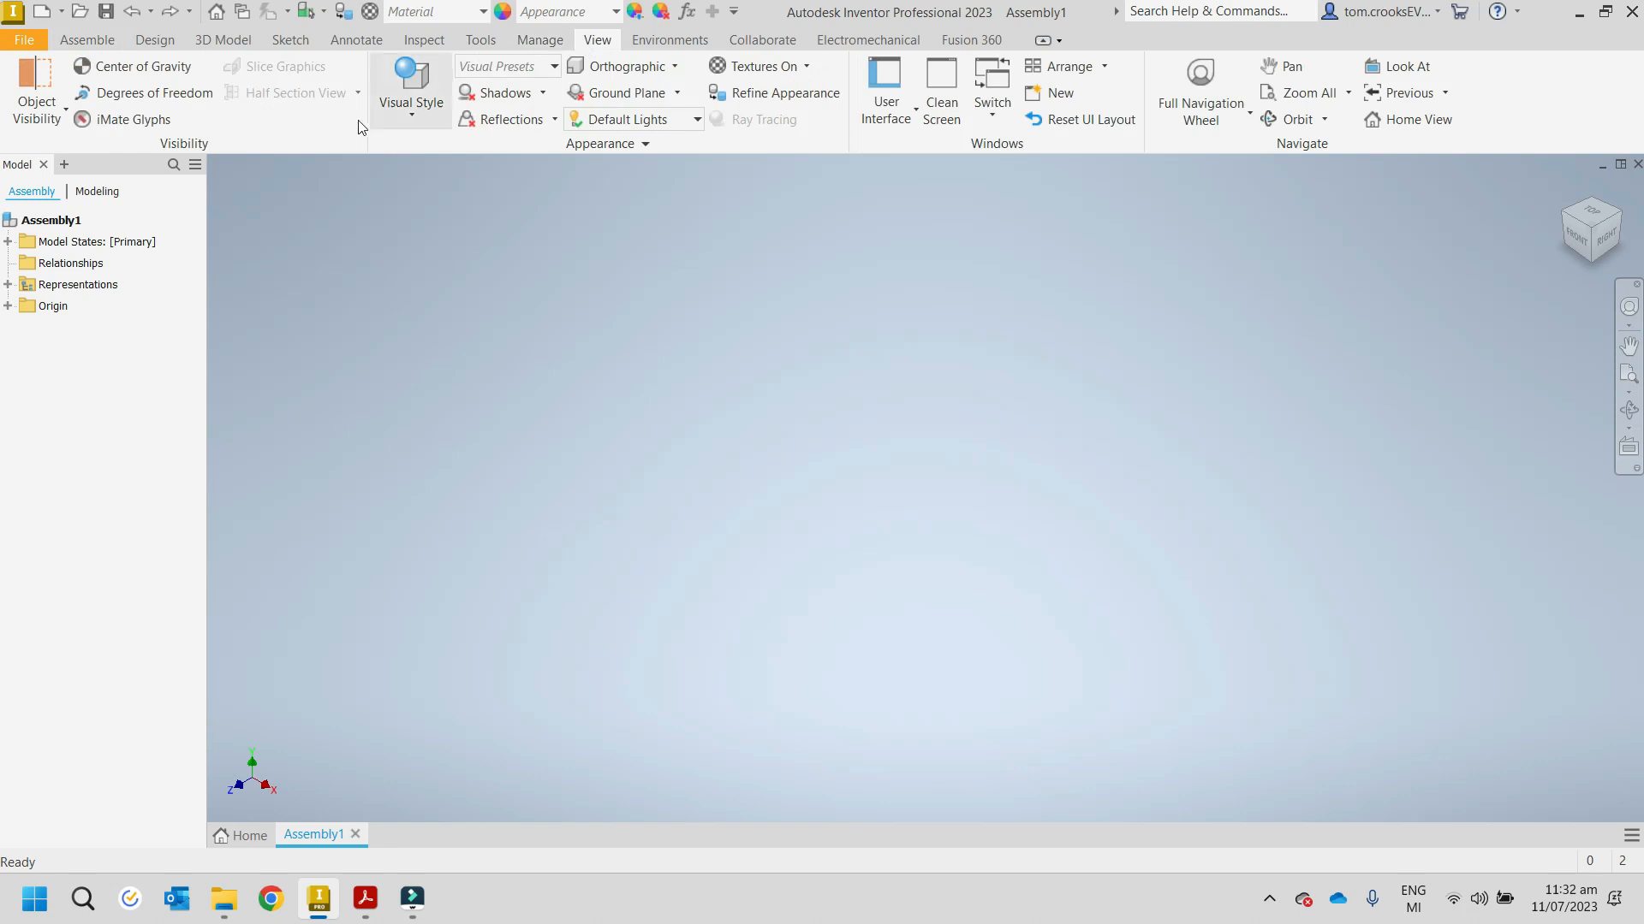
pyautogui.click(386, 115)
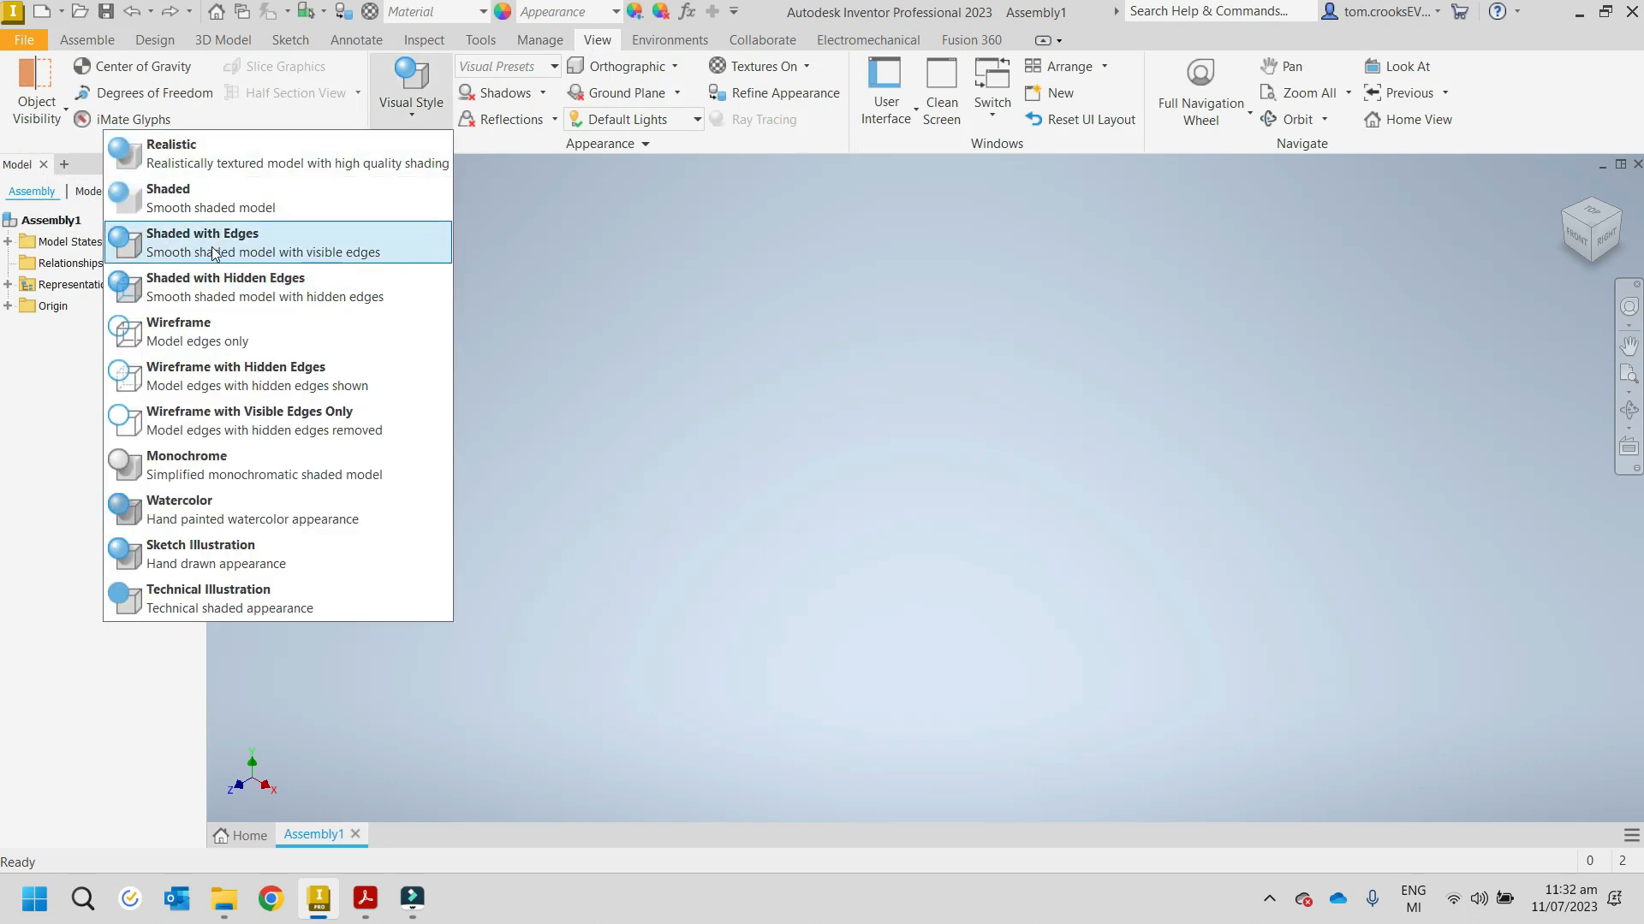
pyautogui.click(214, 253)
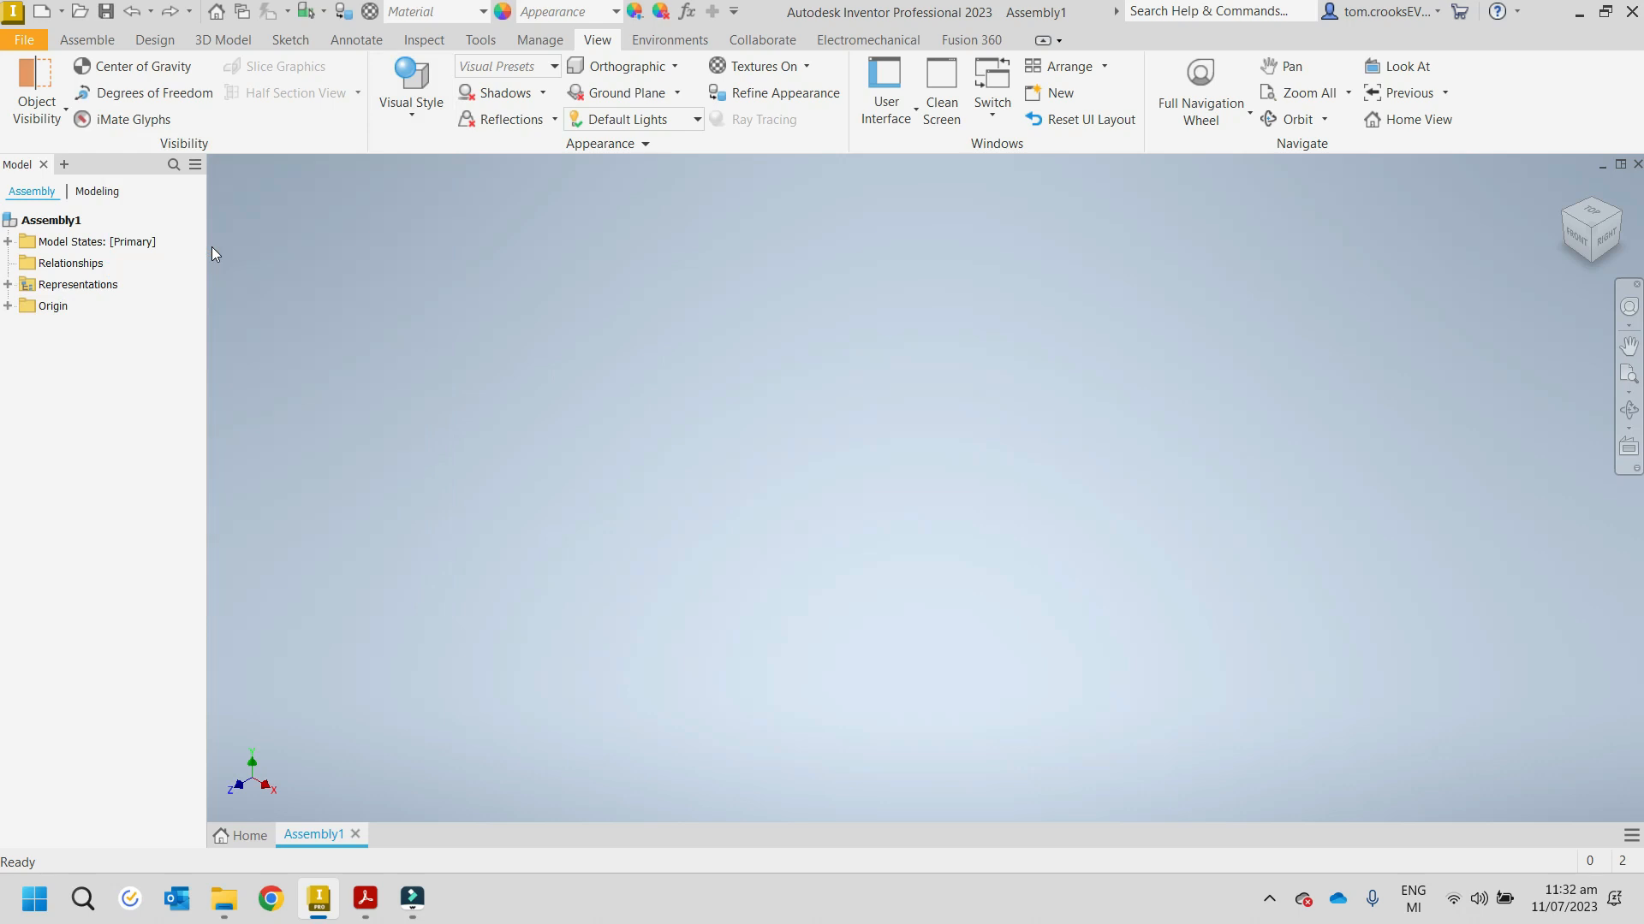
# Step: Place a single Main Flue component from the Rocket Fire Assembly Exercise folder into the assembly
pyautogui.click(87, 40)
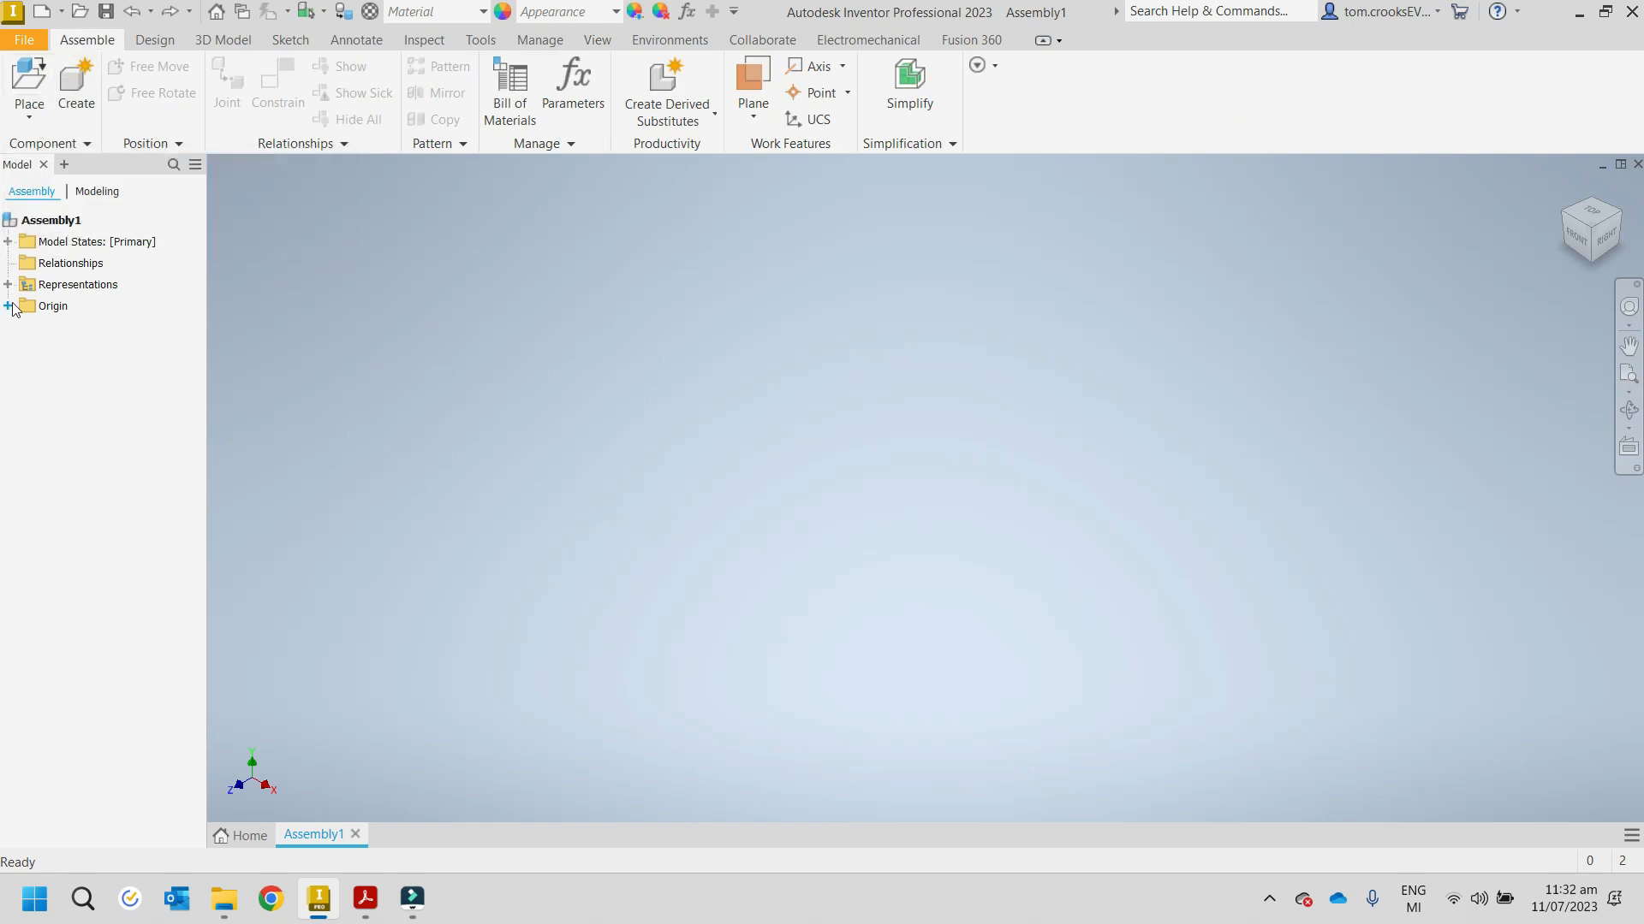
pyautogui.click(28, 104)
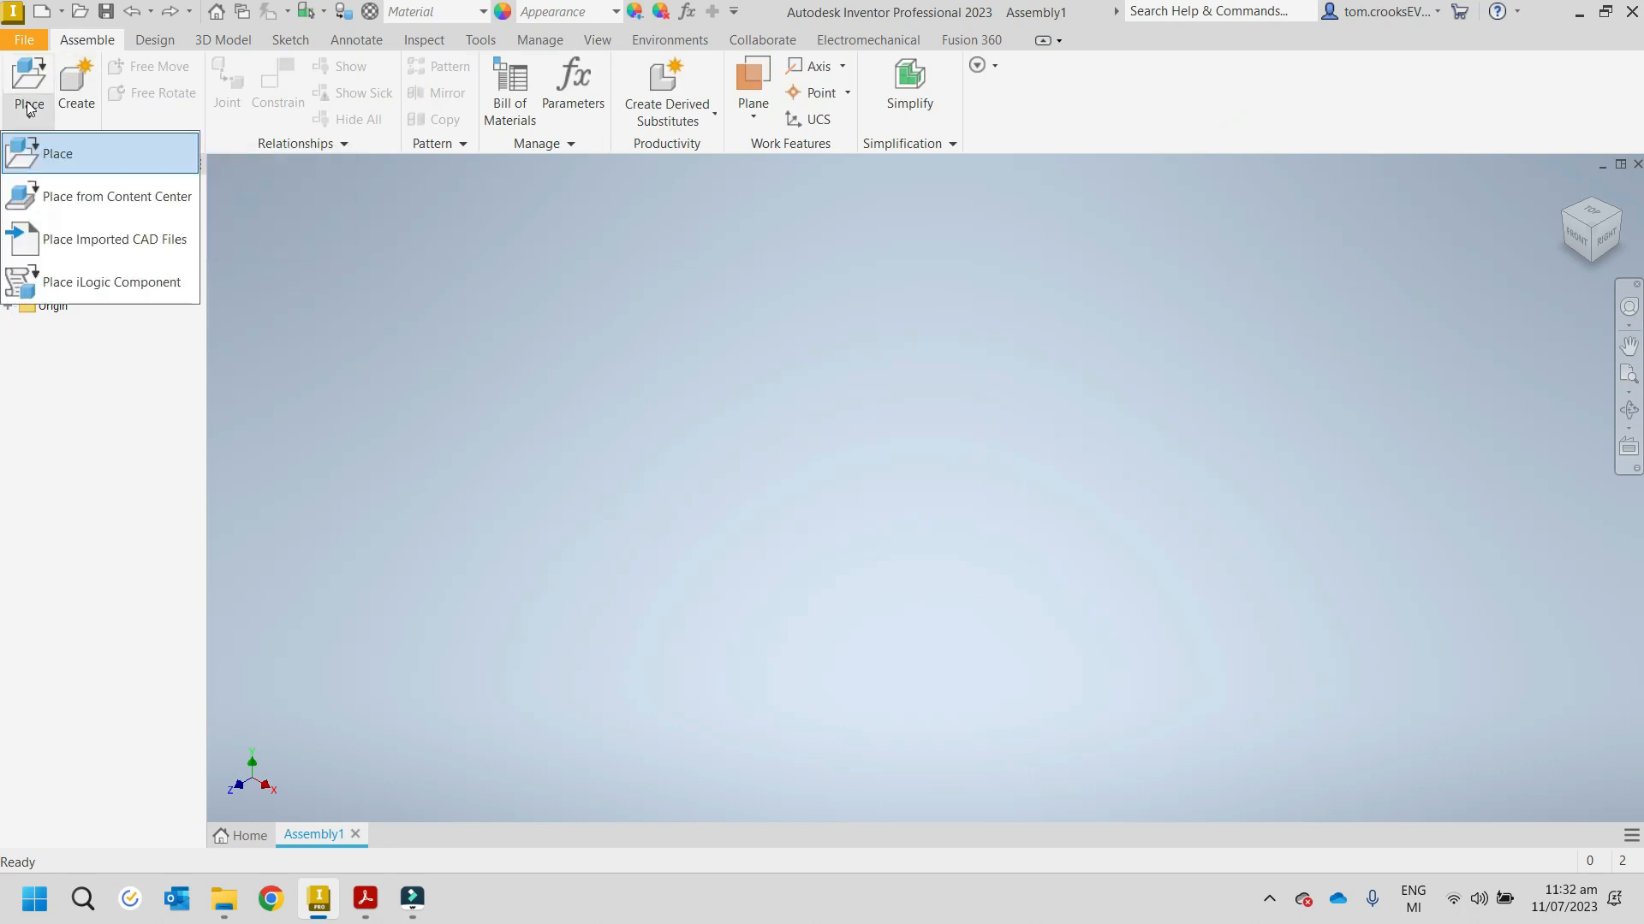
pyautogui.click(117, 162)
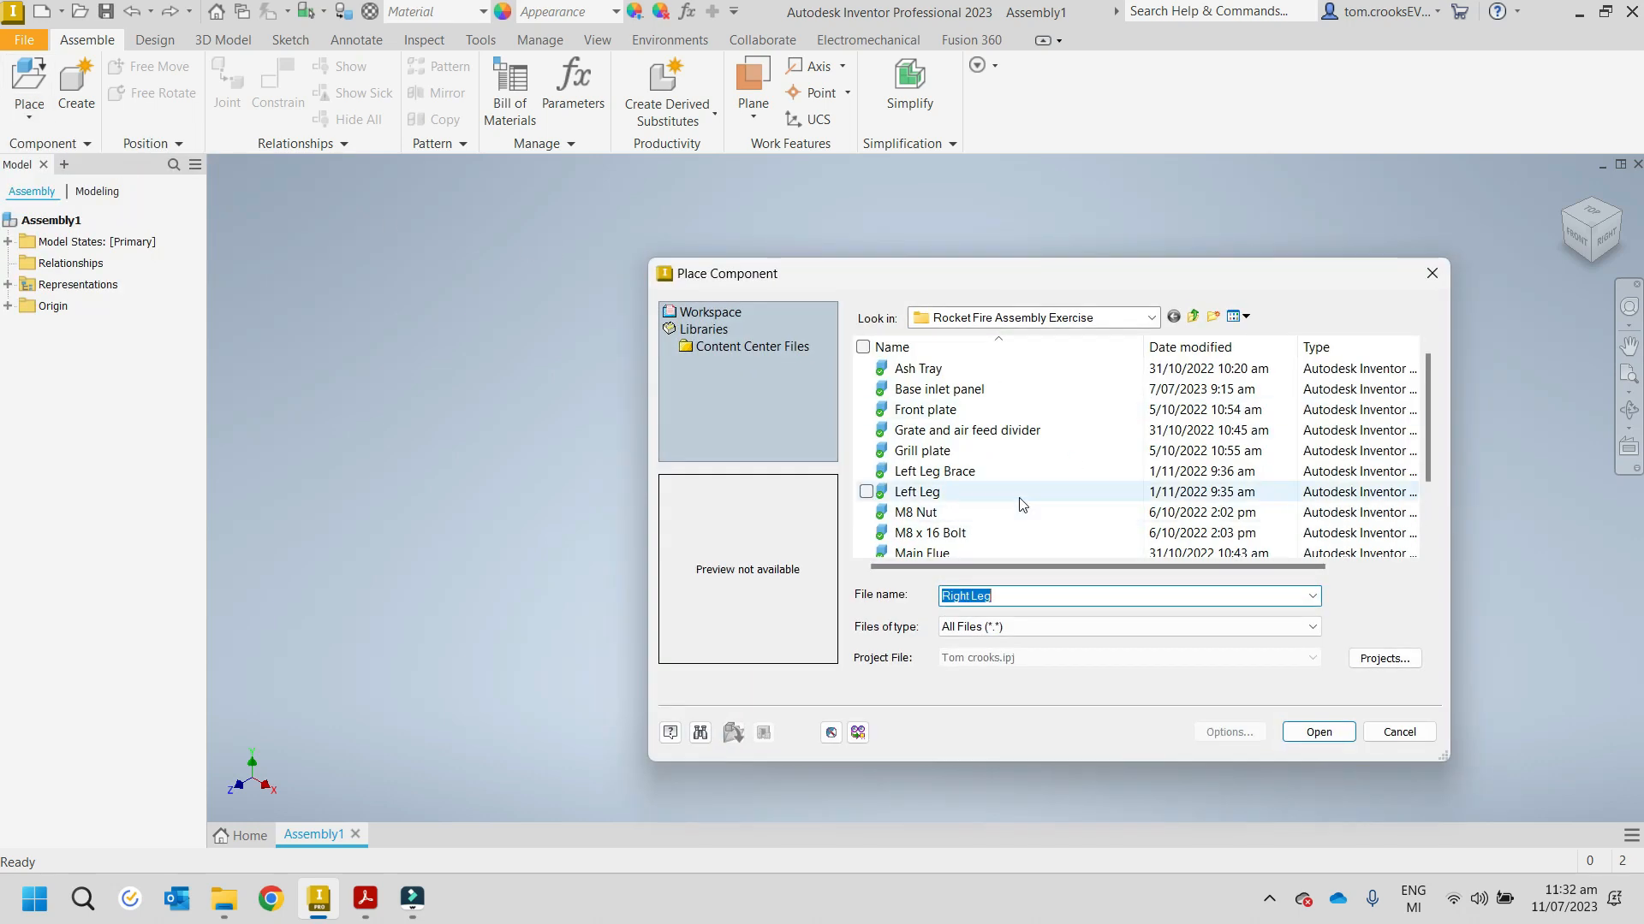
pyautogui.scroll(-1, 1020, 503)
pyautogui.click(933, 472)
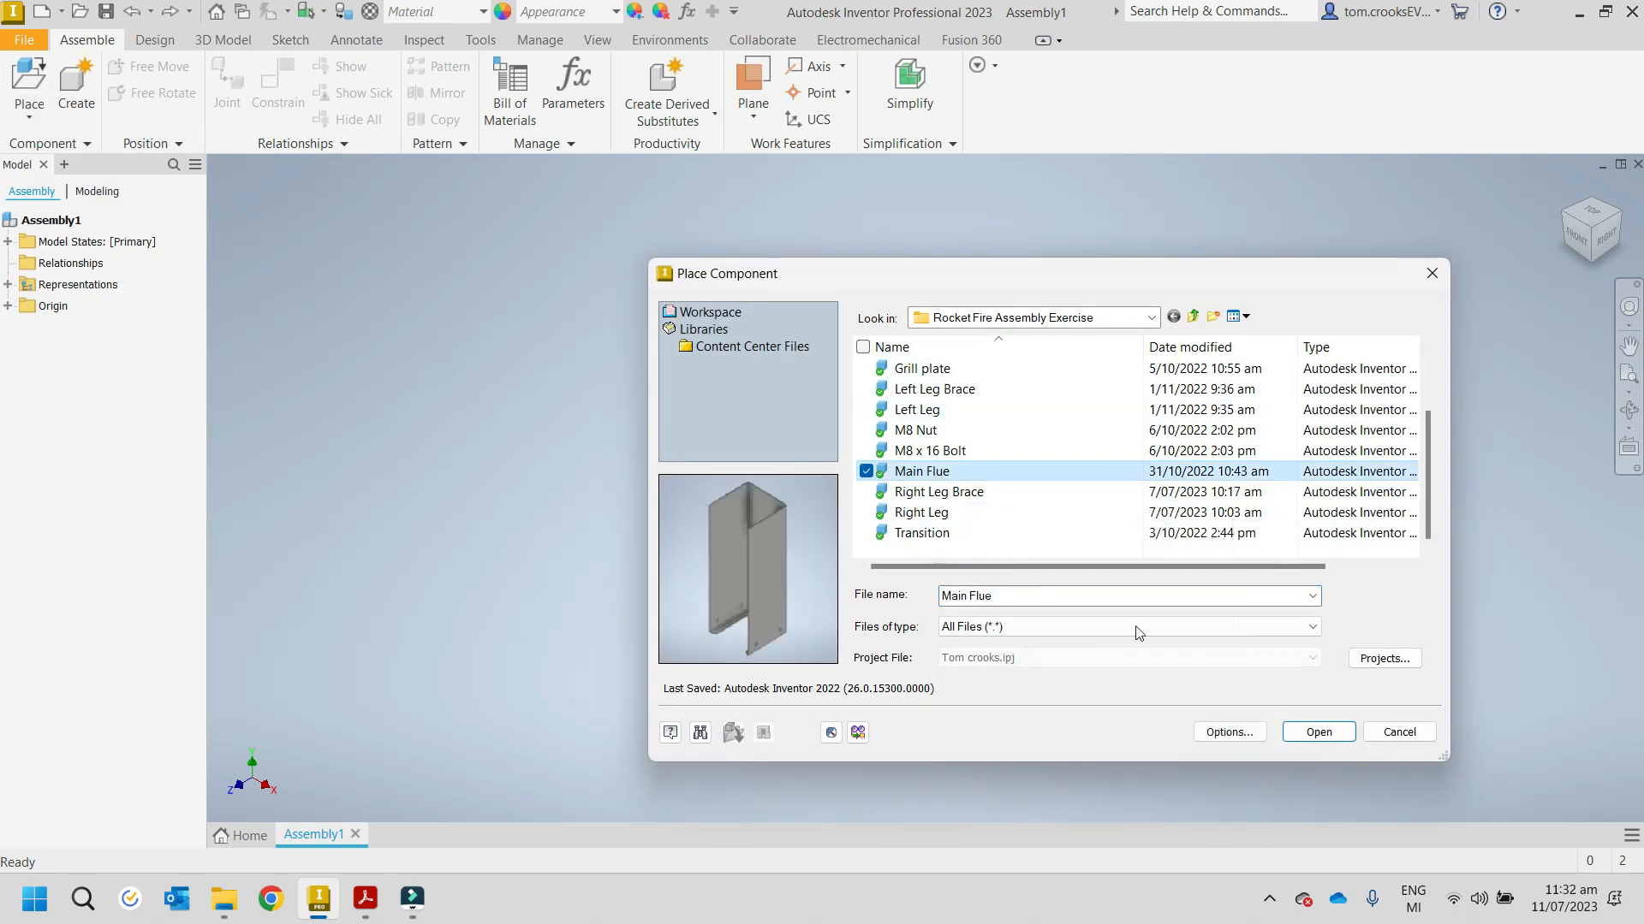
pyautogui.click(1299, 736)
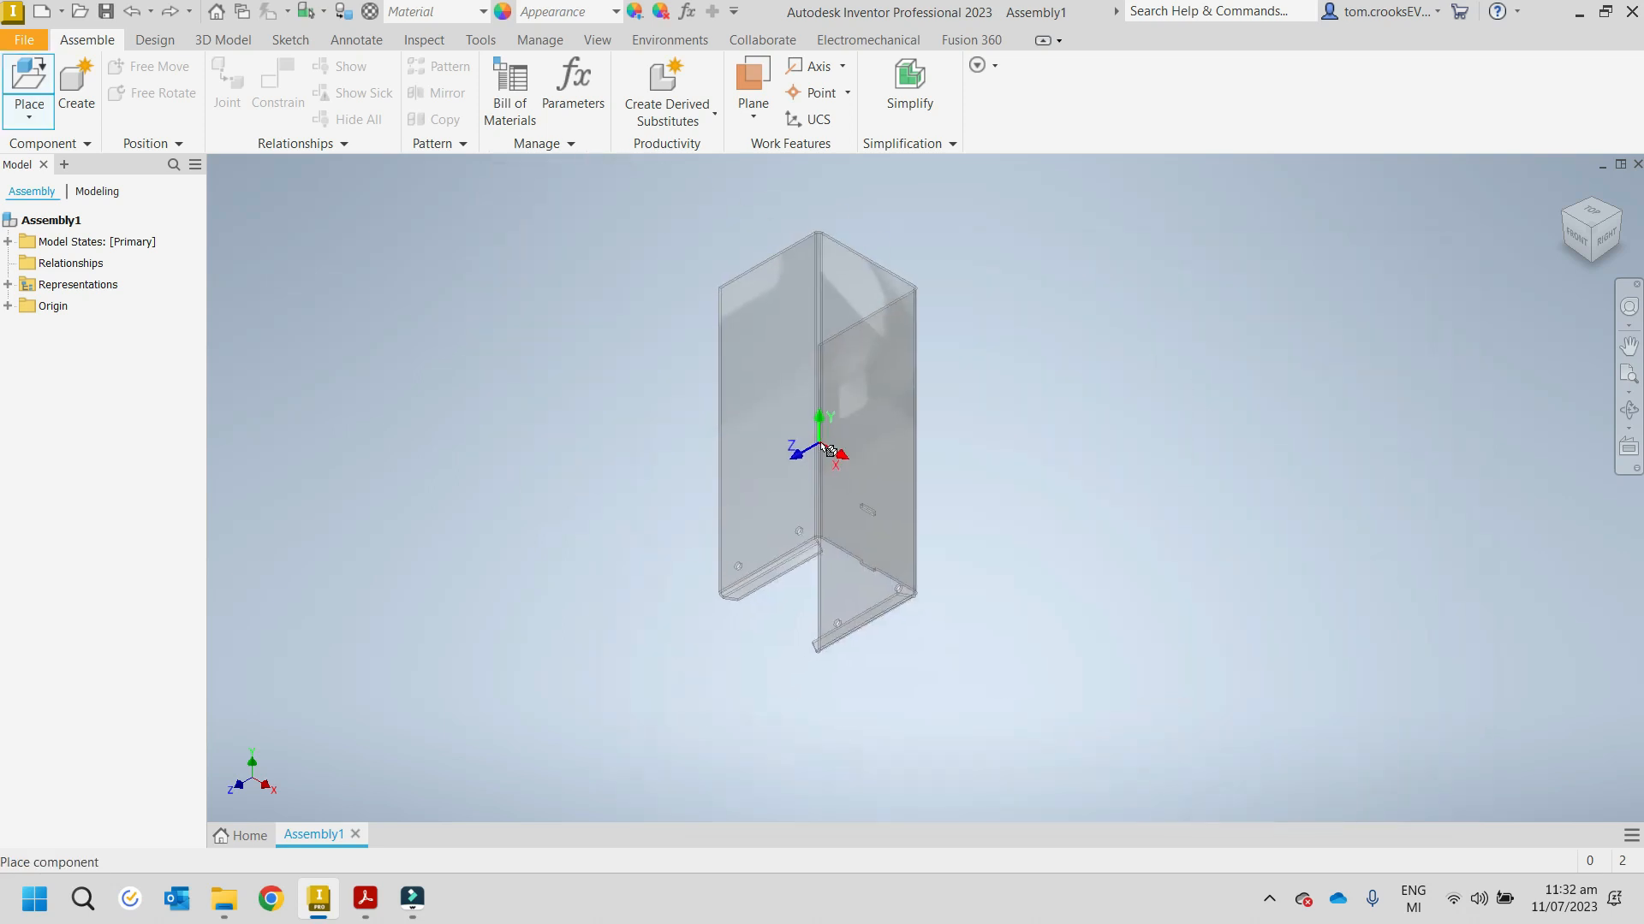
pyautogui.click(823, 435)
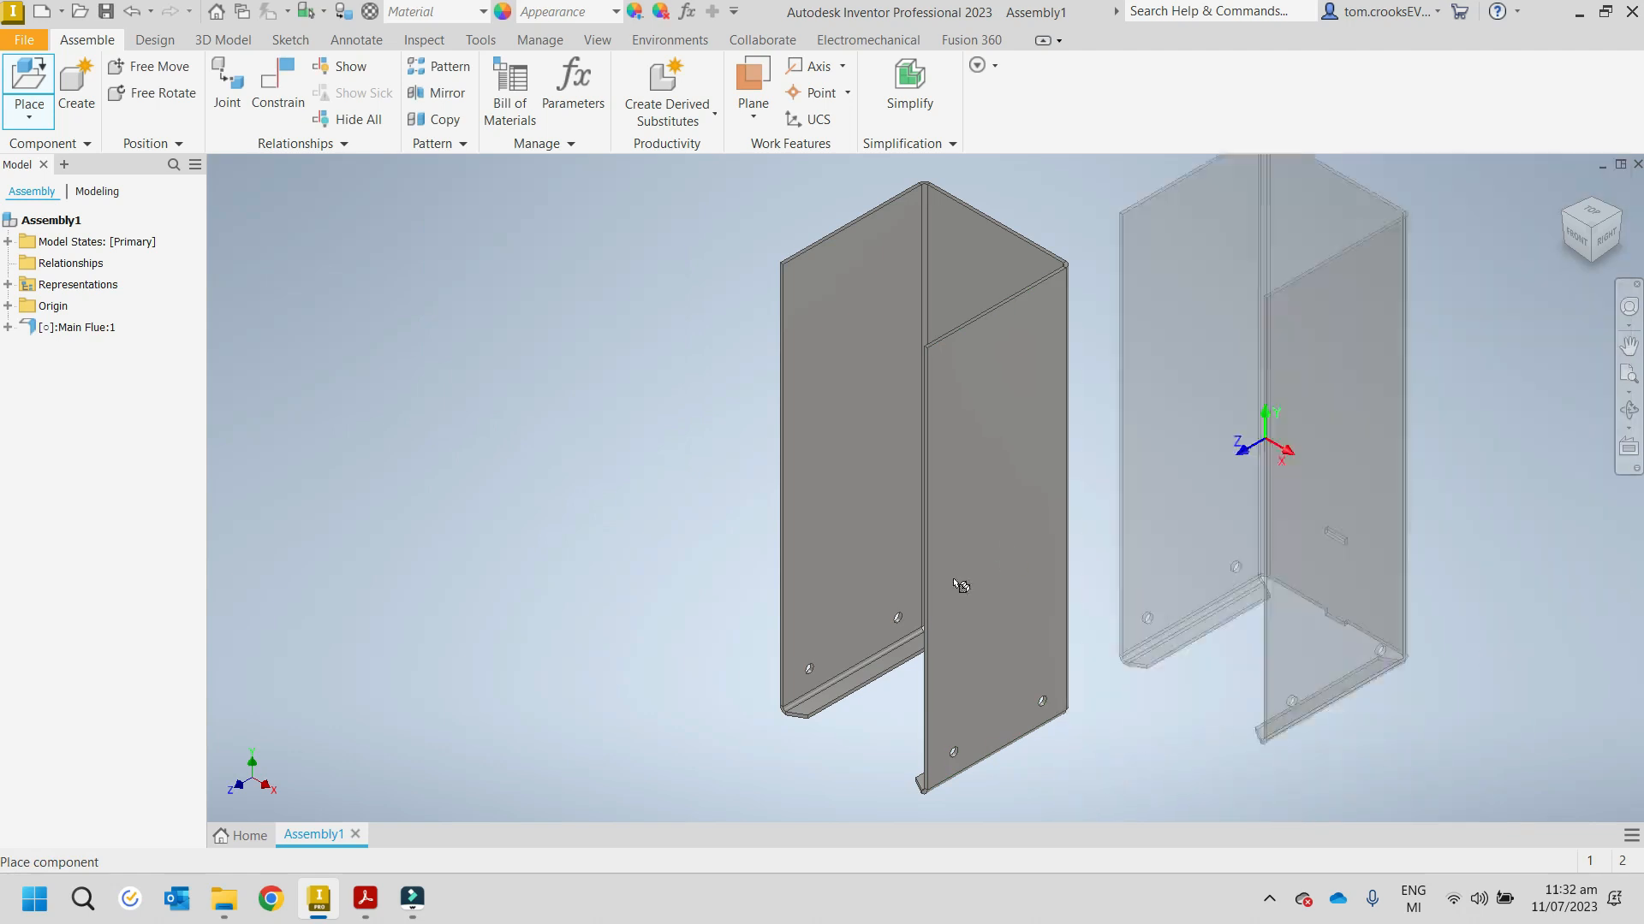
pyautogui.scroll(-5, 959, 634)
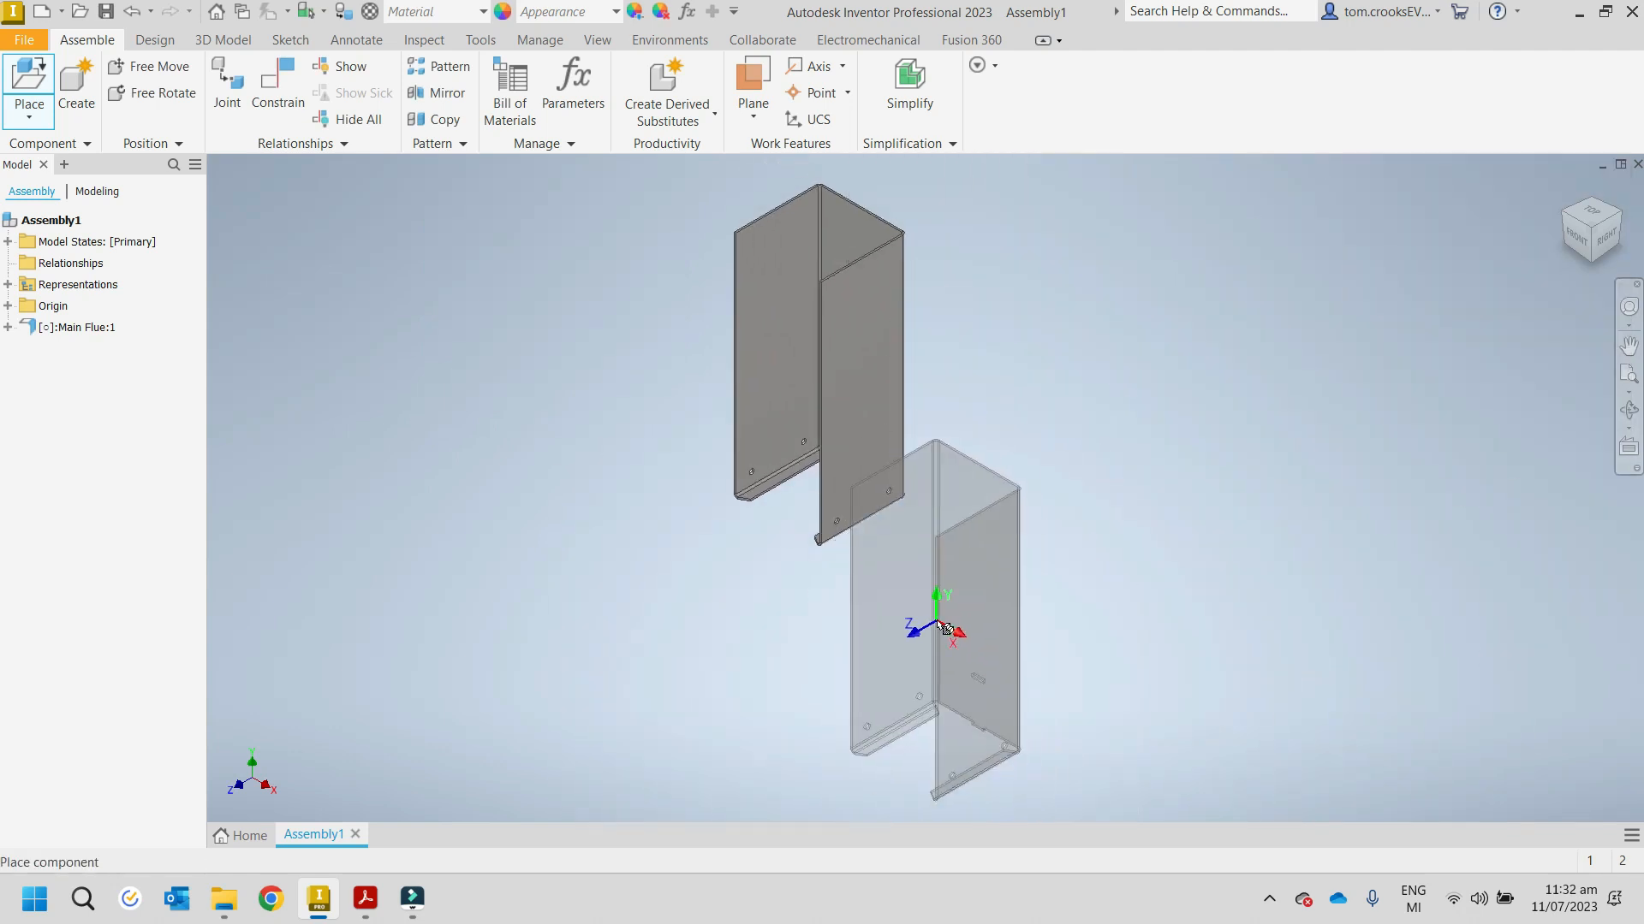
pyautogui.press('Escape')
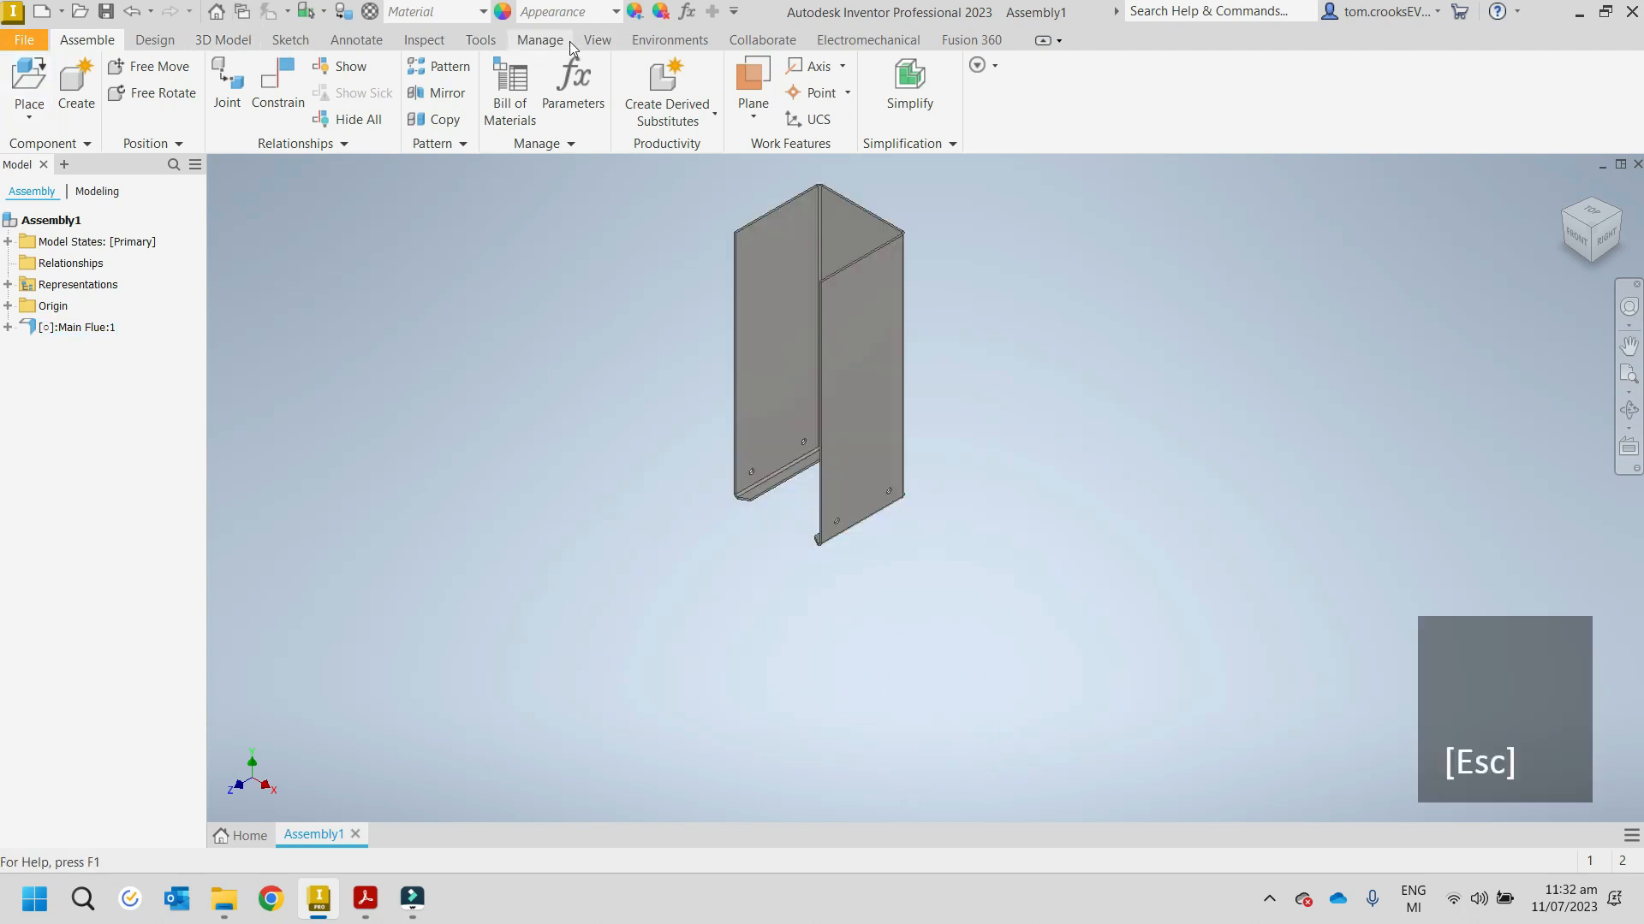
# Step: Turn on the degrees of freedom display for the Main Flue
pyautogui.click(597, 40)
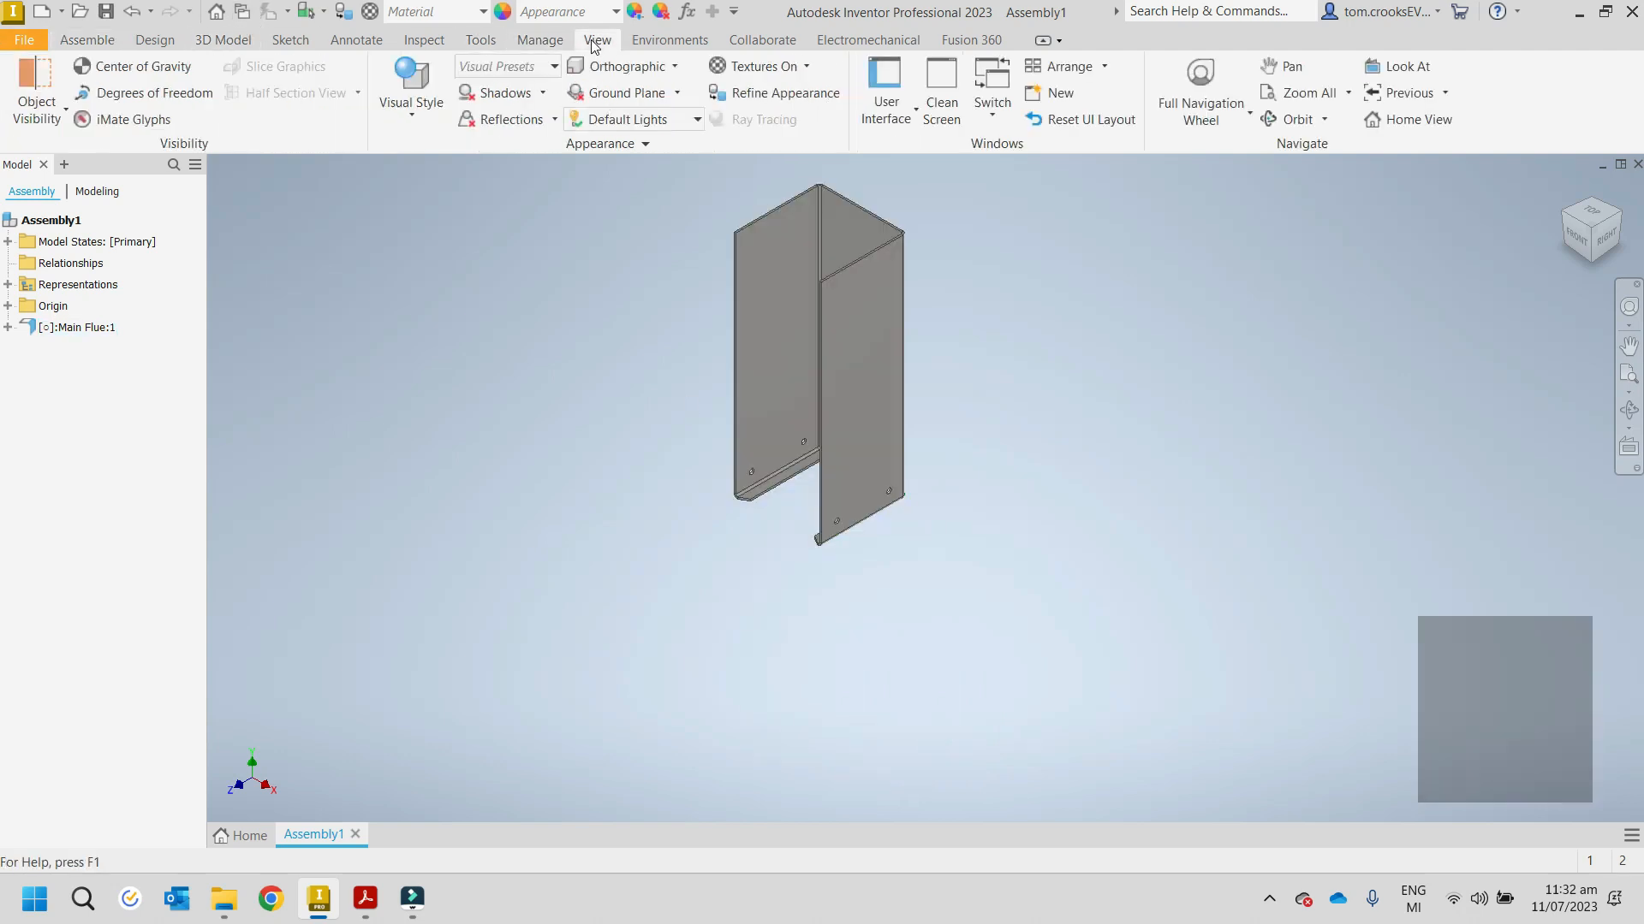
pyautogui.click(86, 92)
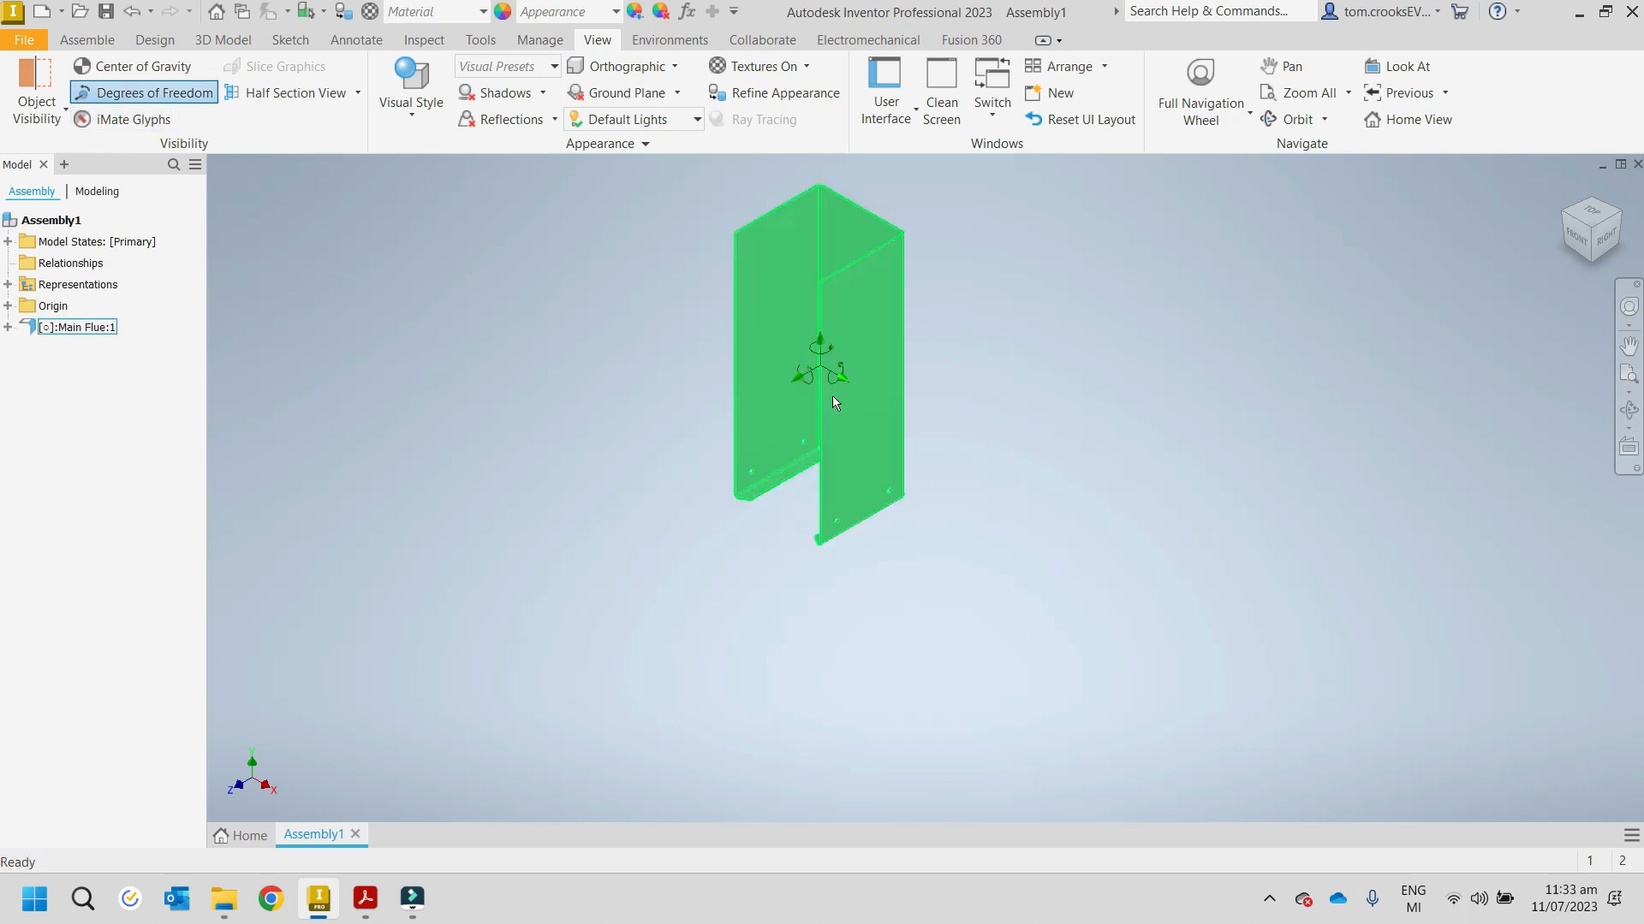
pyautogui.scroll(3, 844, 371)
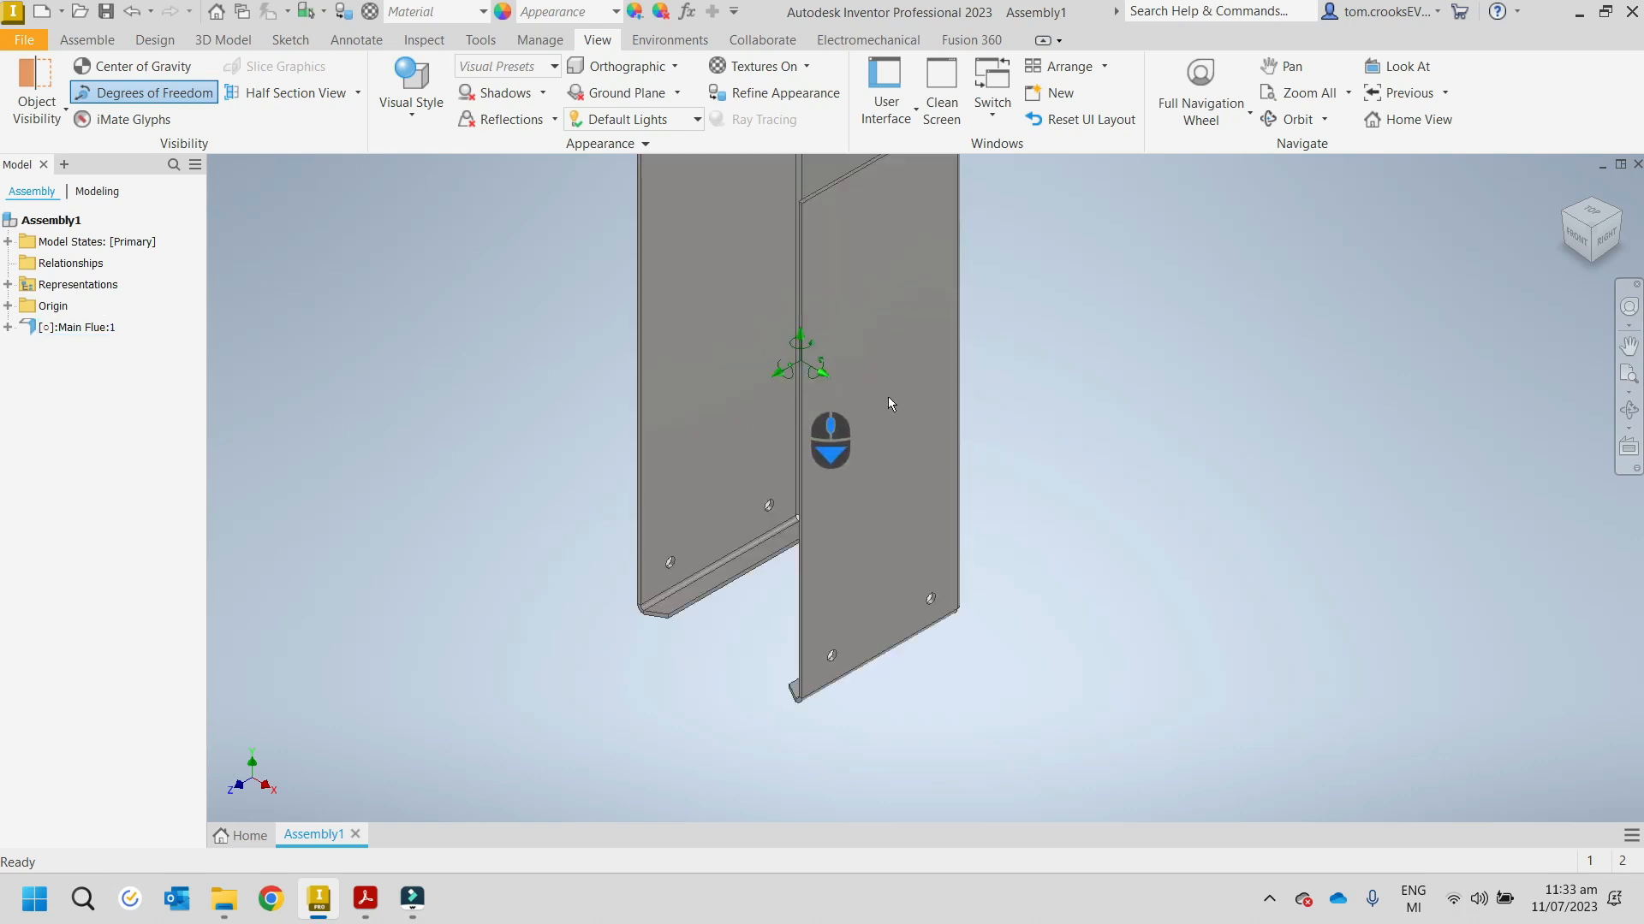
pyautogui.scroll(-4, 827, 424)
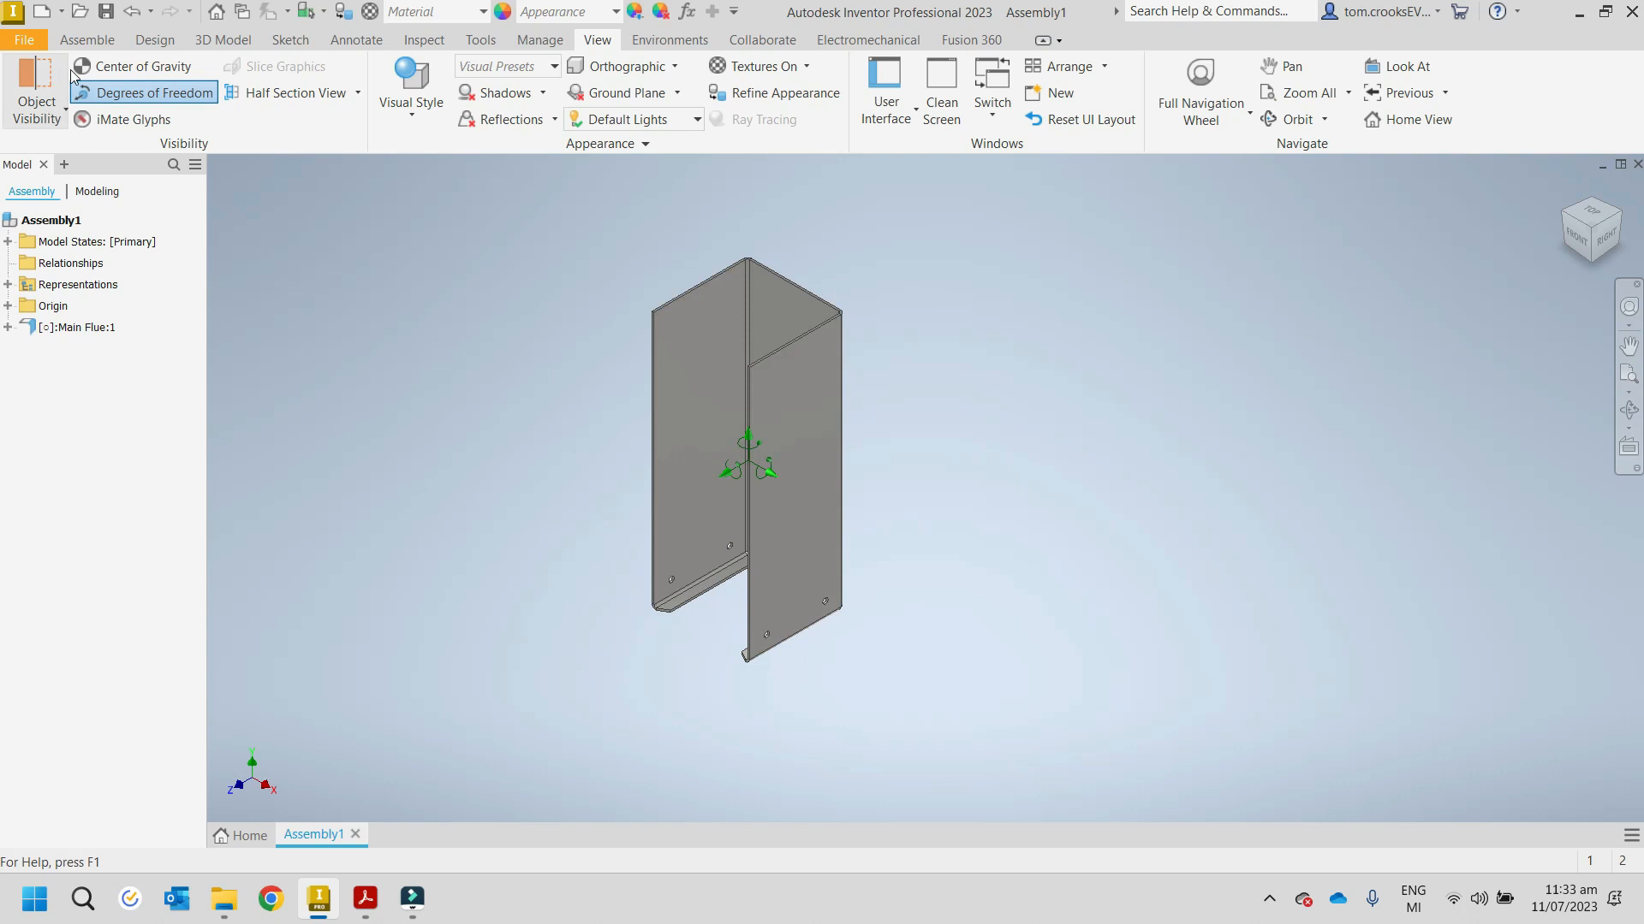
# Step: Constrain the assembly's origin YZ plane flush with the Main Flue's YZ plane at 0 mm offset
pyautogui.click(8, 305)
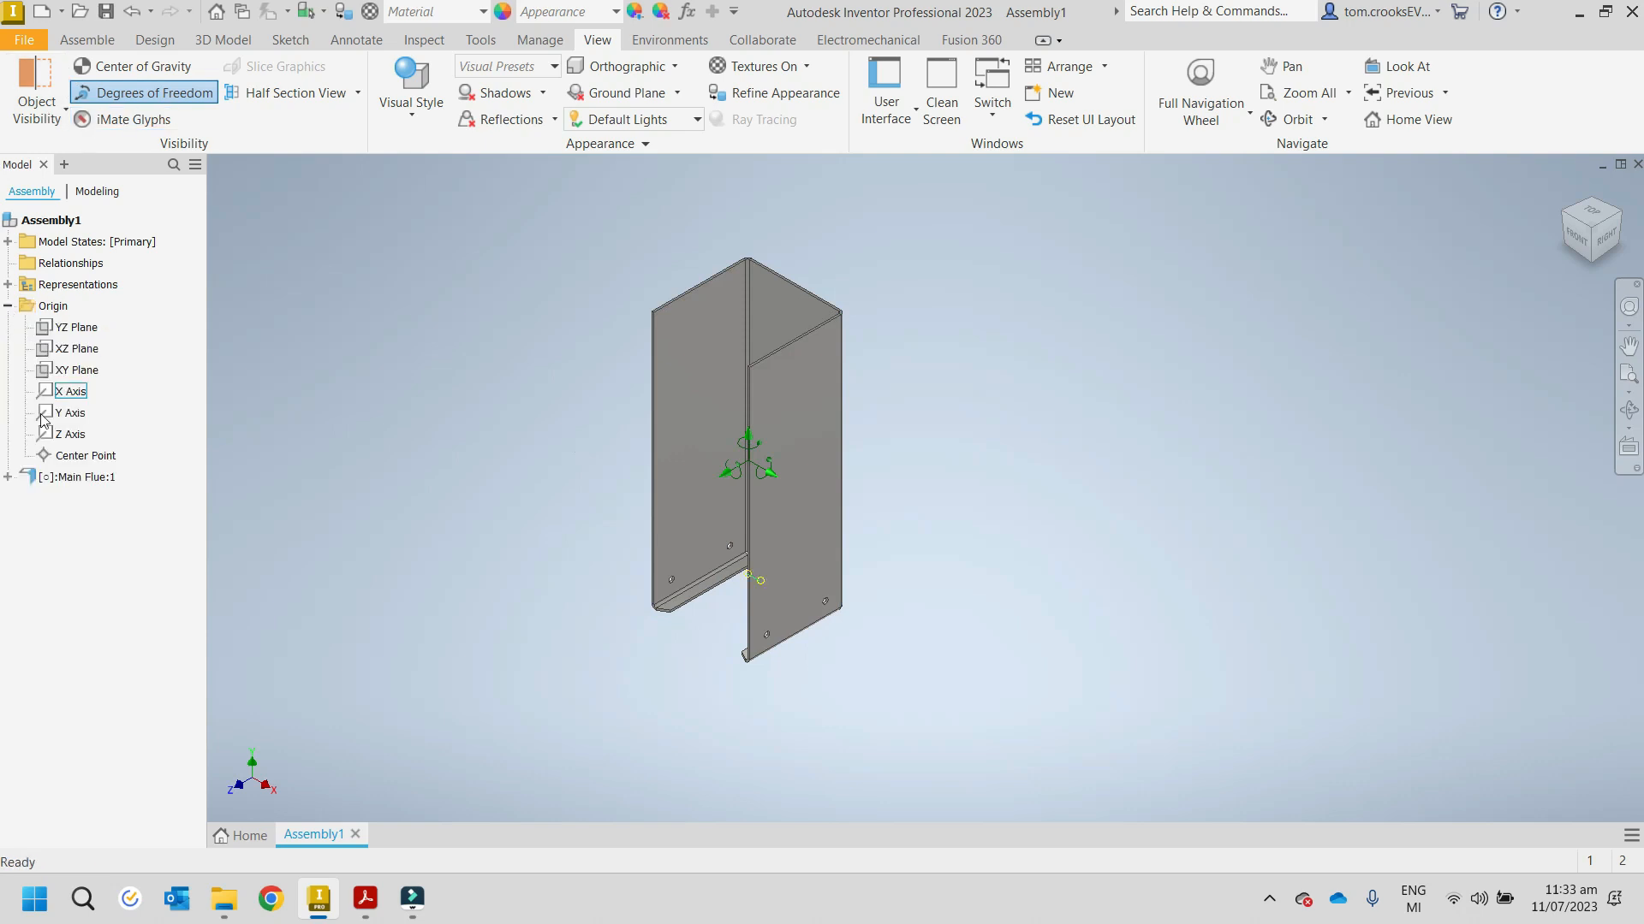
pyautogui.click(8, 477)
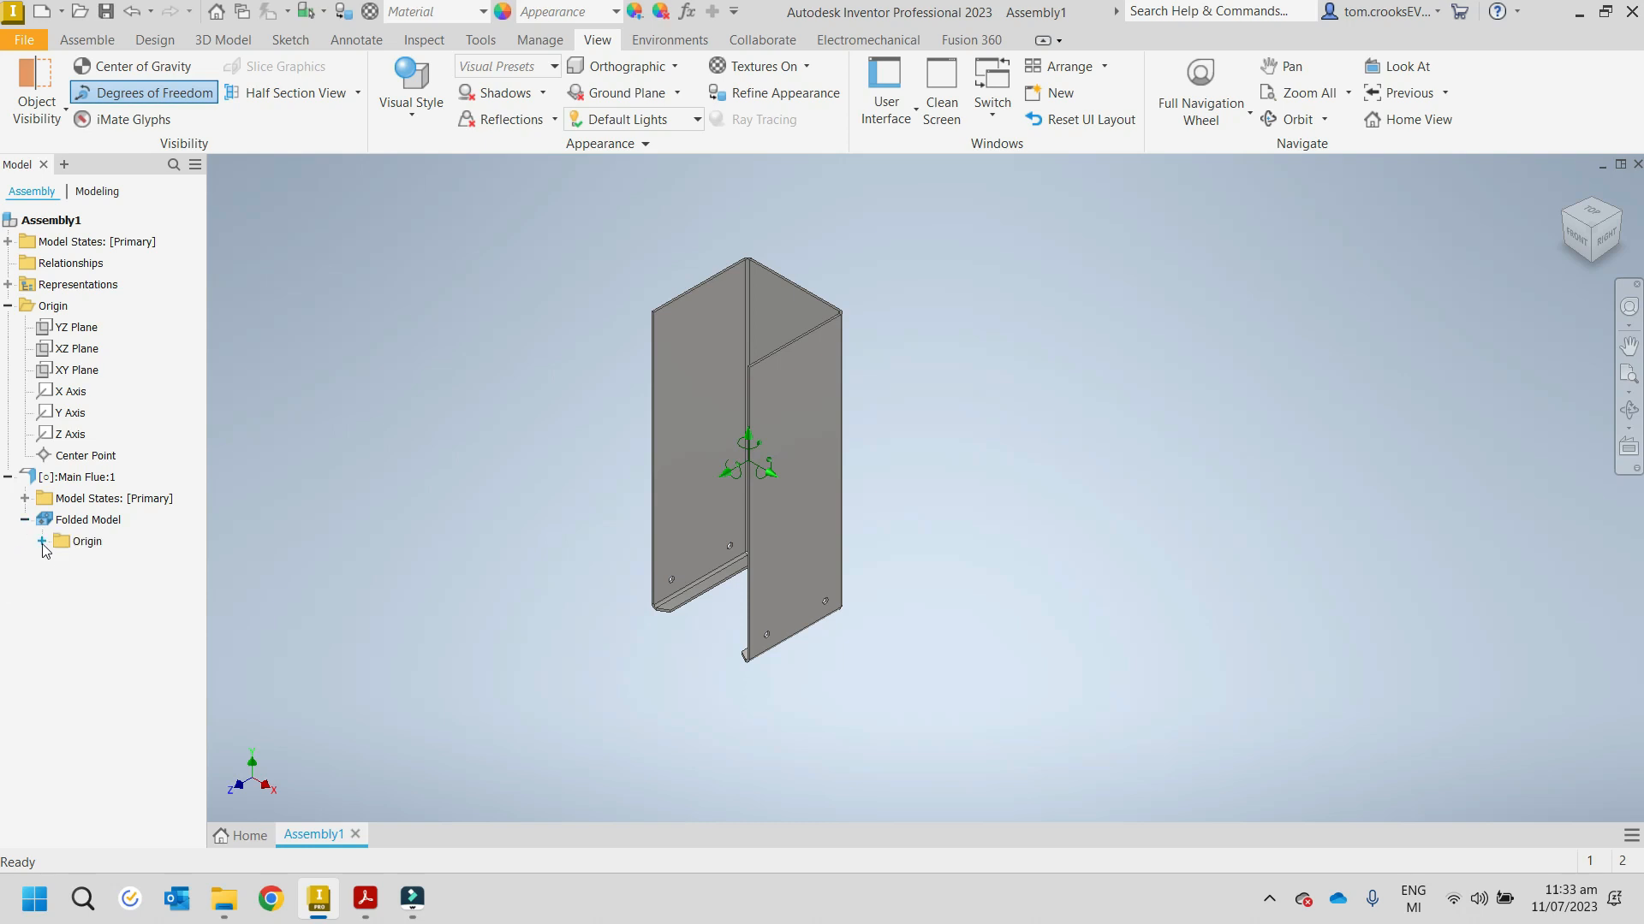
pyautogui.click(42, 542)
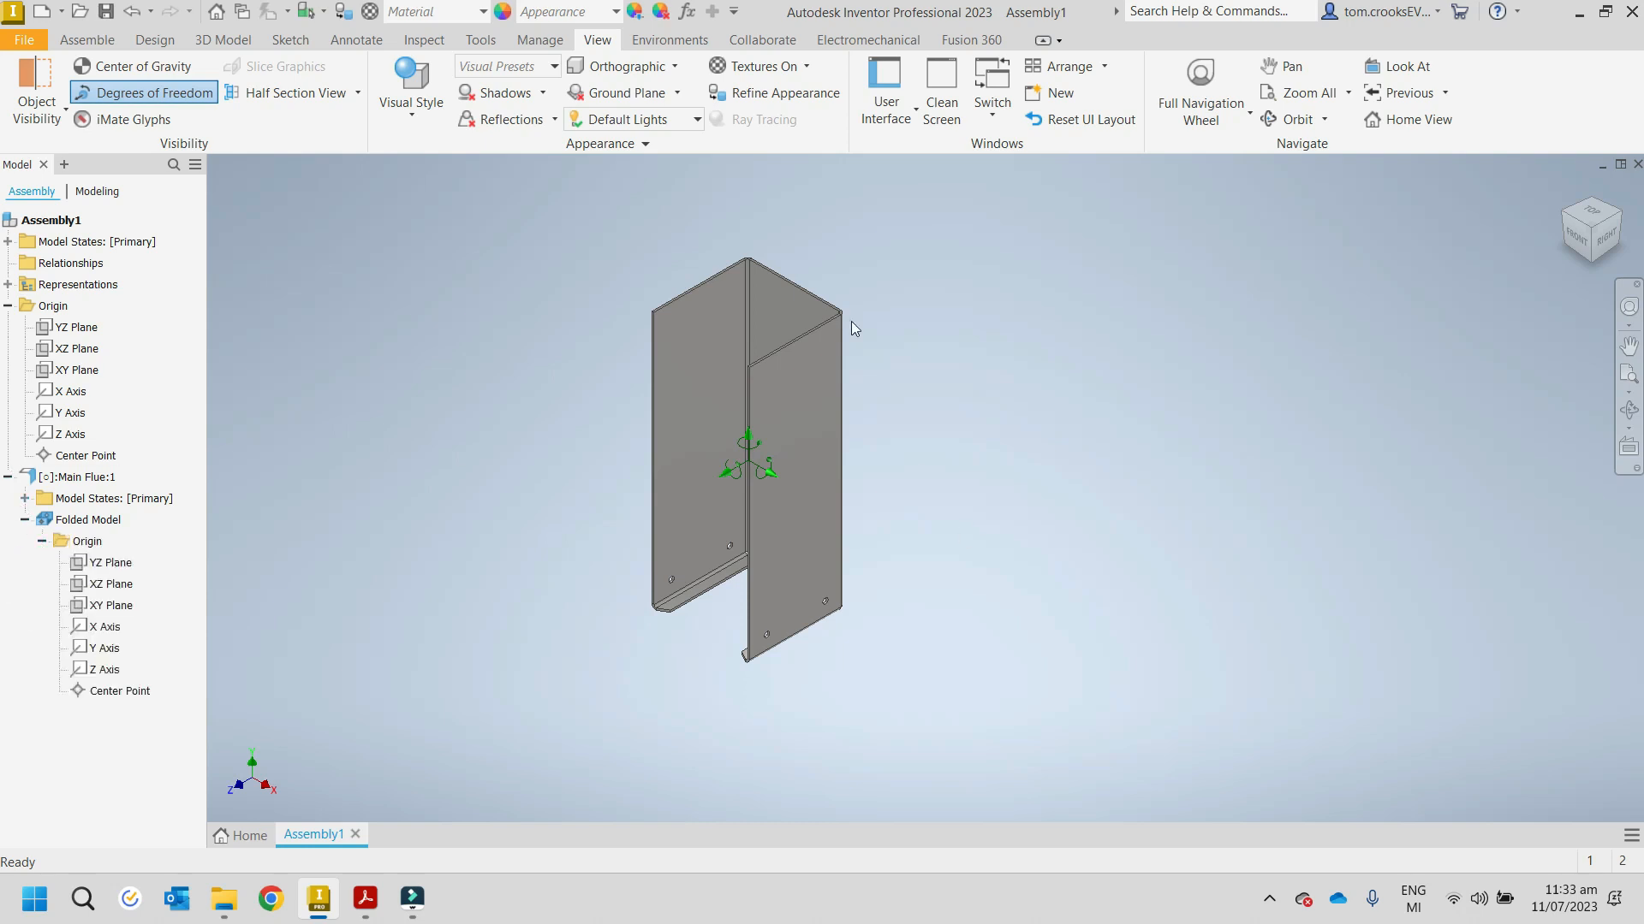
pyautogui.click(87, 42)
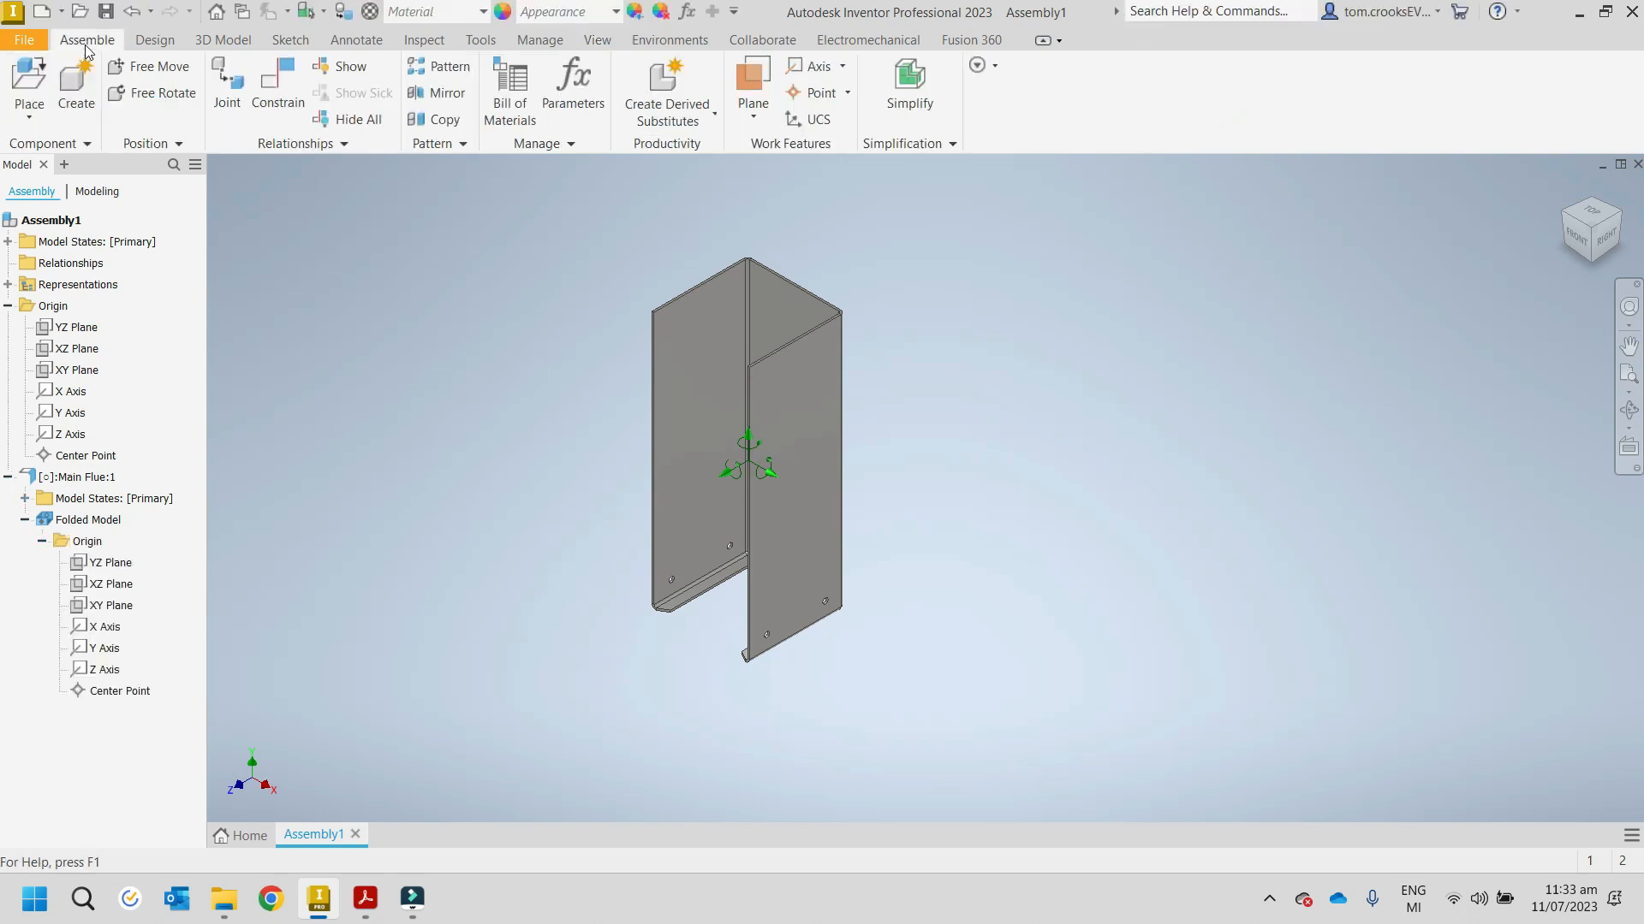
pyautogui.click(278, 109)
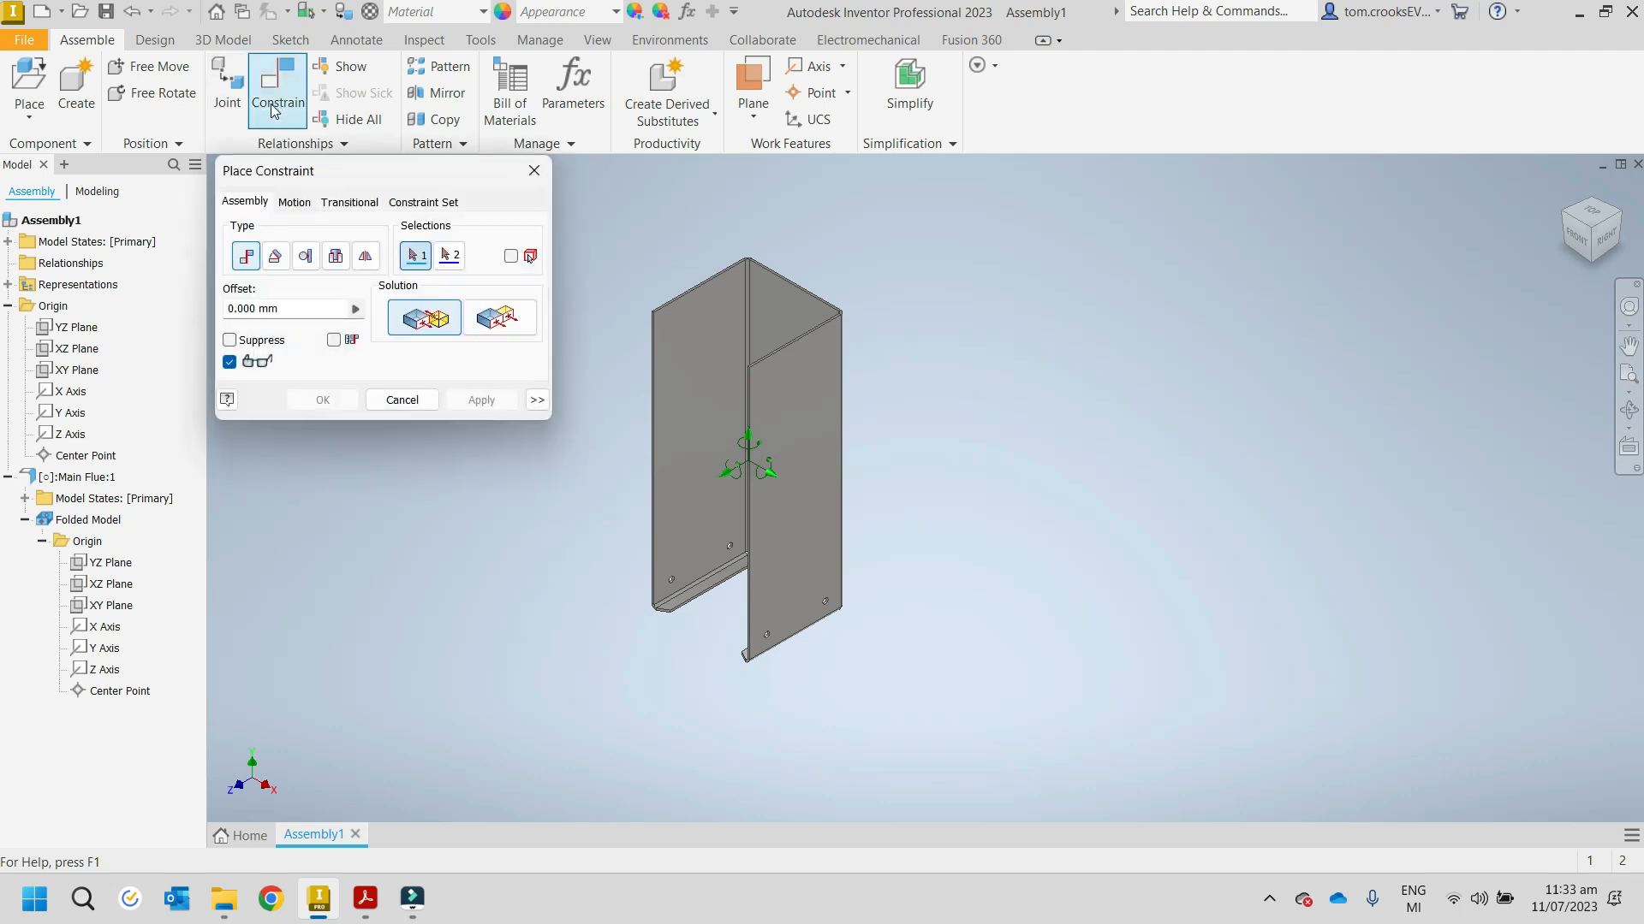
pyautogui.click(78, 330)
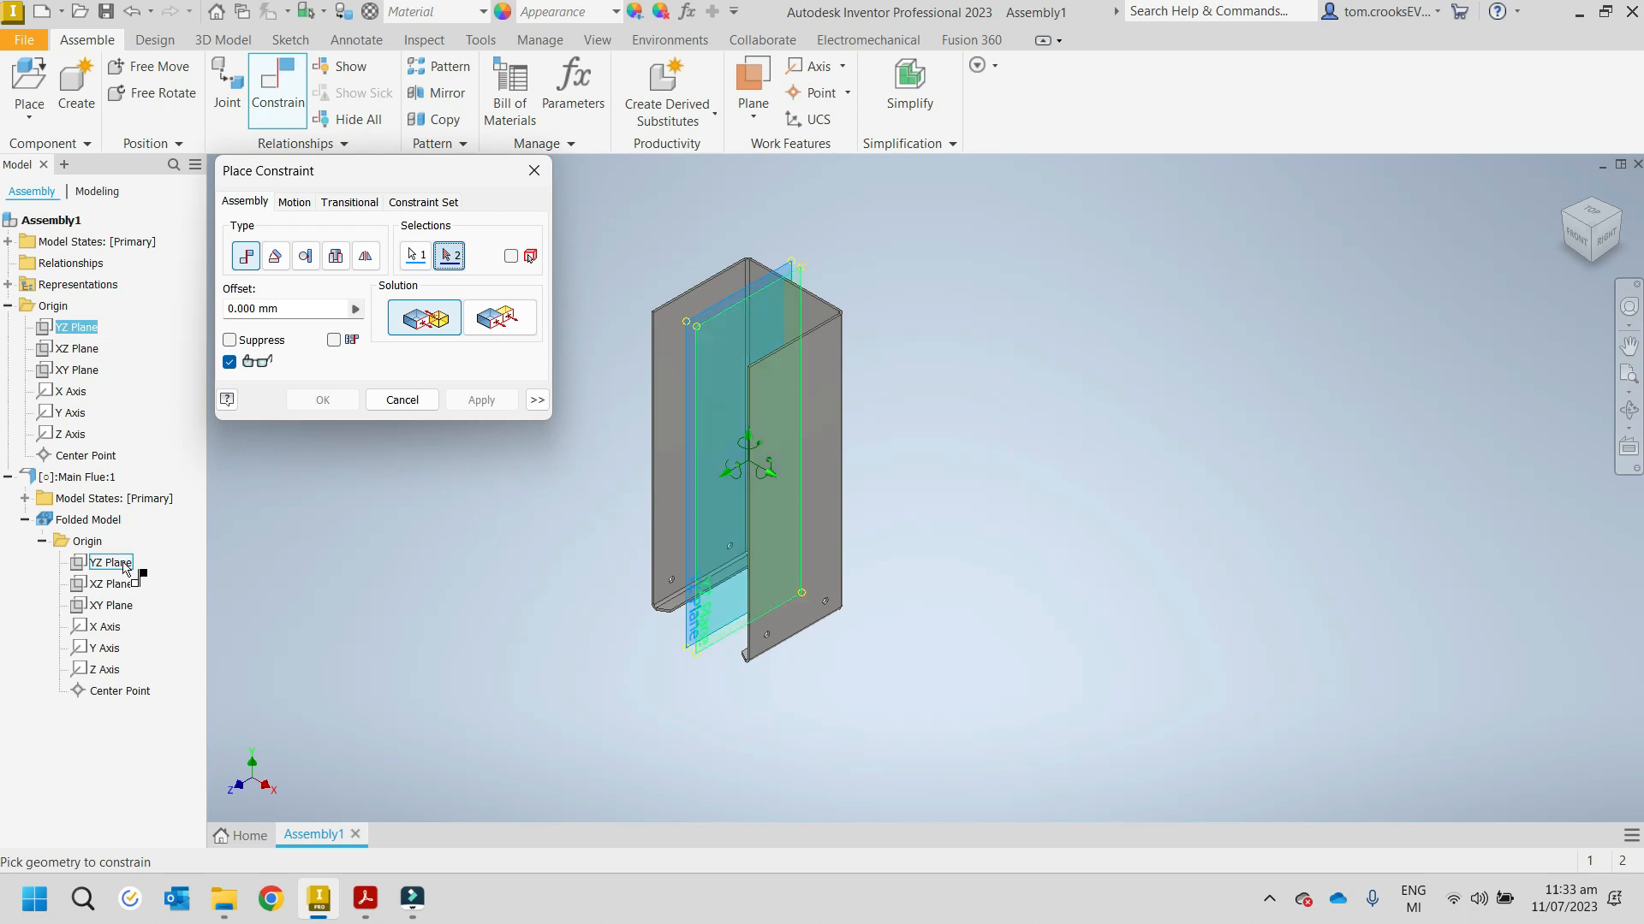
pyautogui.click(499, 319)
pyautogui.click(117, 565)
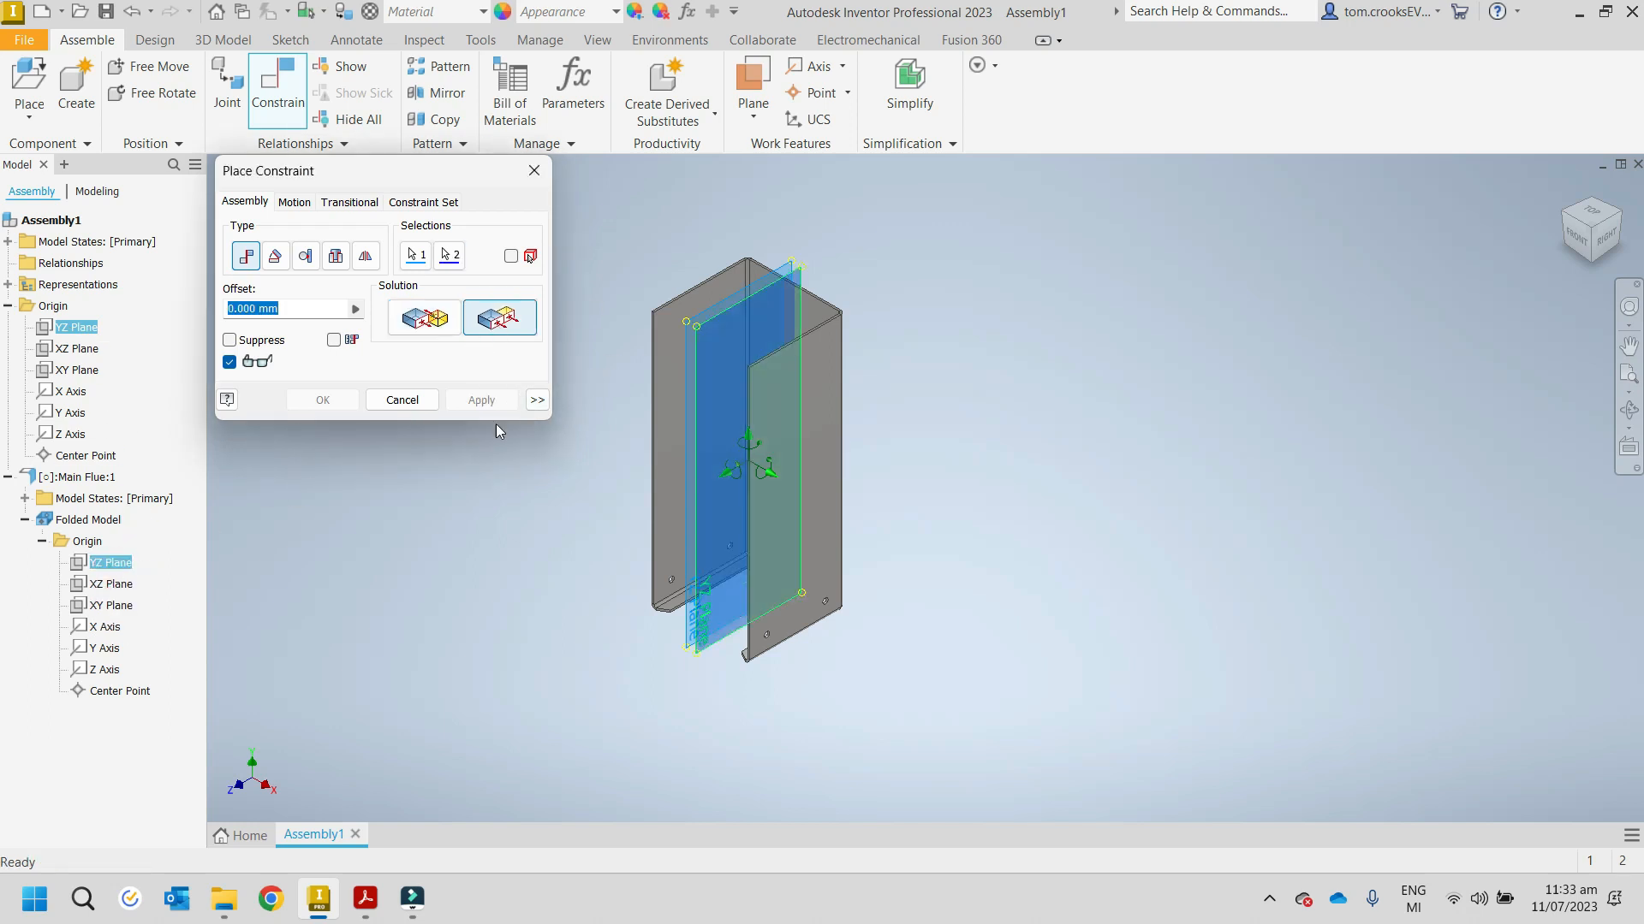
pyautogui.click(482, 402)
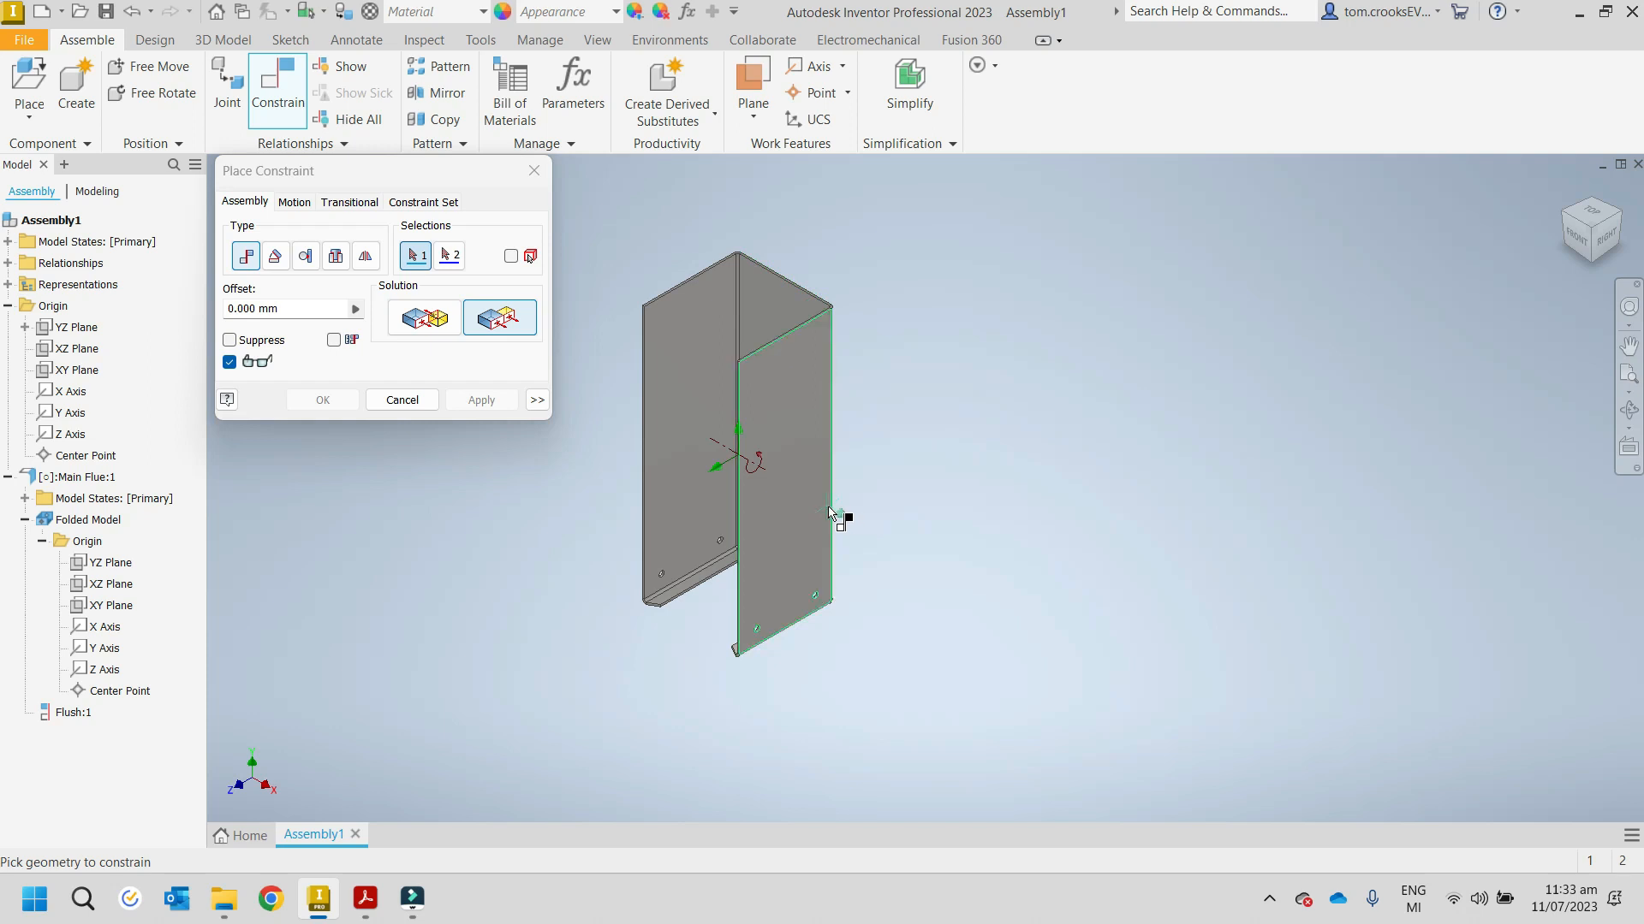
# Step: Leave the constraint command and move the Main Flue to test its remaining freedom of movement
pyautogui.press('Escape')
pyautogui.click(758, 473)
pyautogui.moveTo(793, 469); pyautogui.dragTo(917, 465)
pyautogui.click(882, 450)
pyautogui.press('Escape')
# Step: Constrain the Main Flue's XY plane flush with the assembly's origin XY plane at 0 mm offset
pyautogui.click(291, 86)
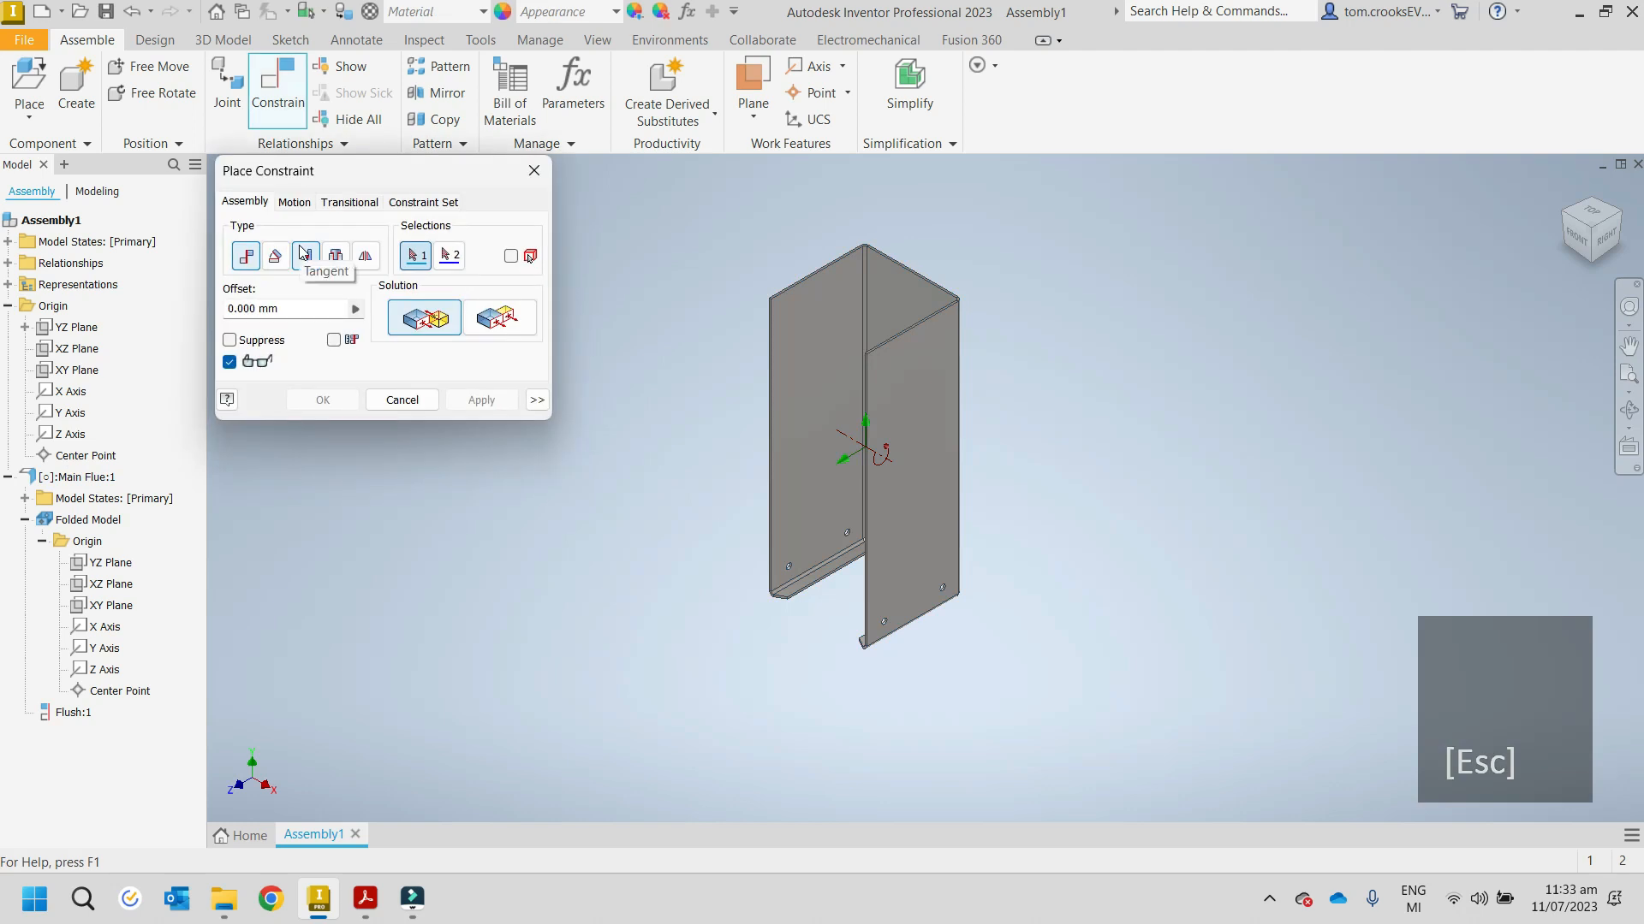
pyautogui.click(109, 606)
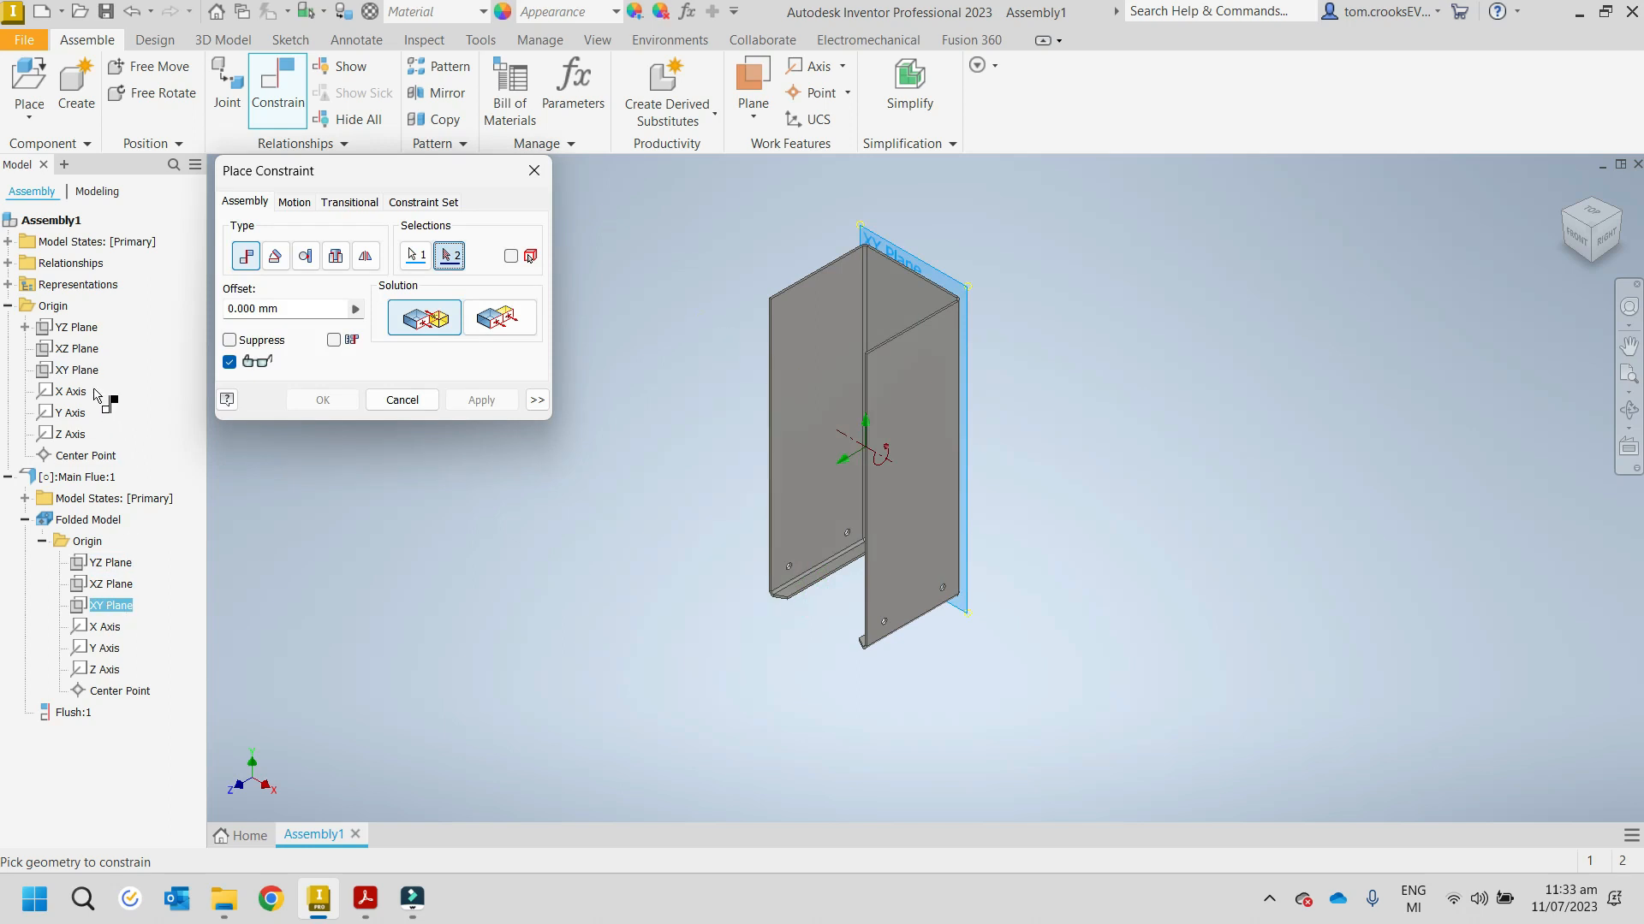
pyautogui.click(77, 368)
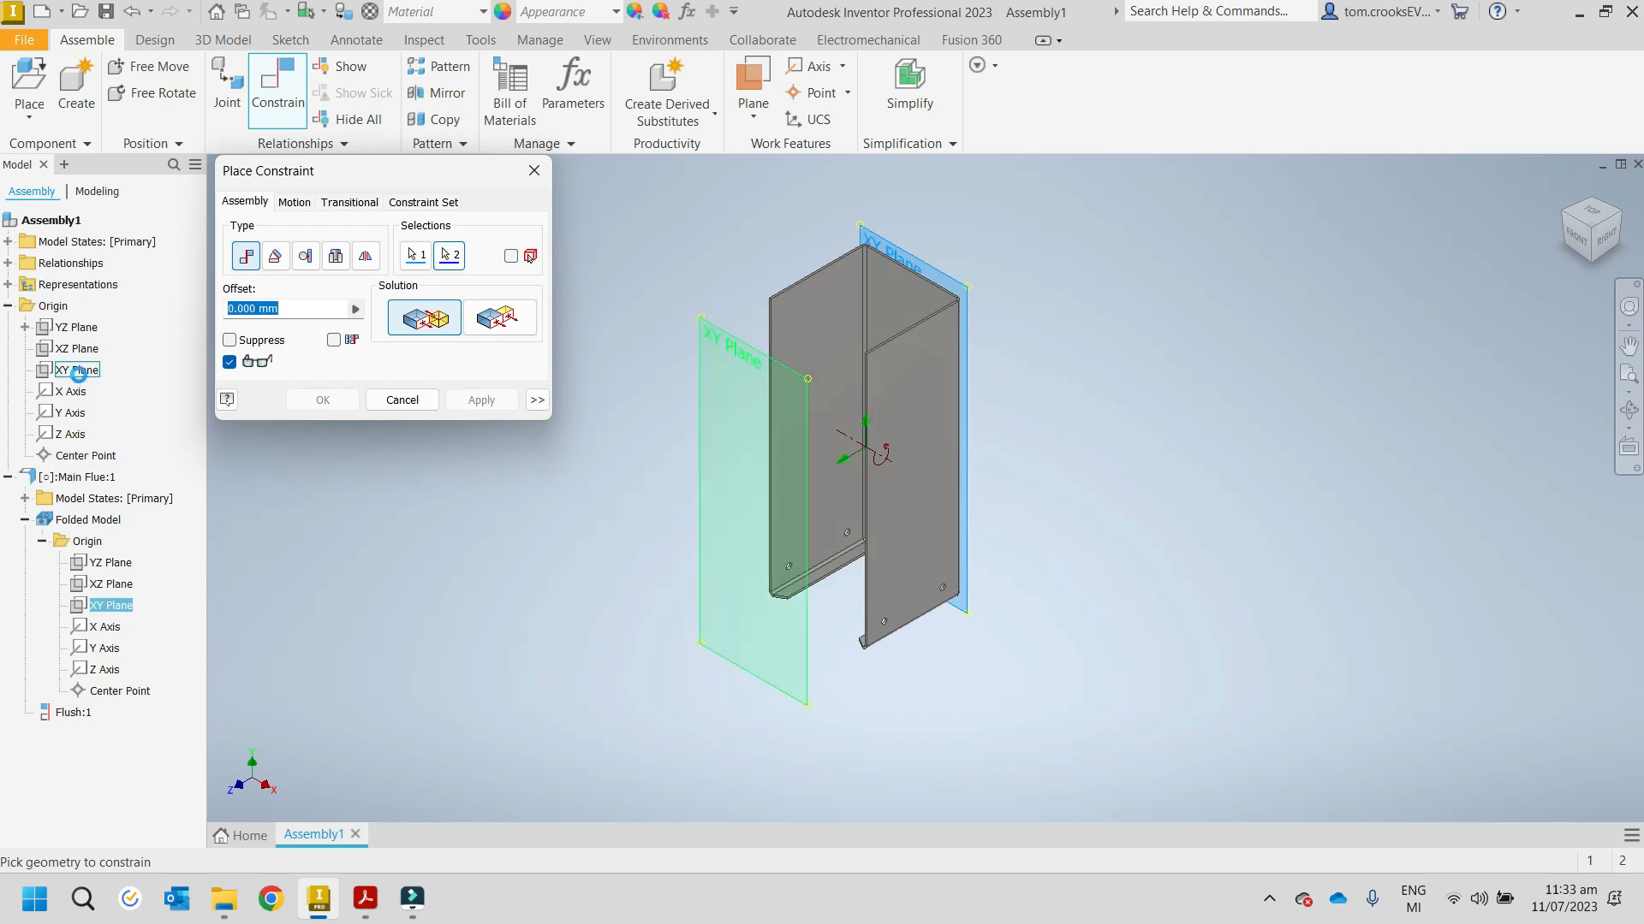
pyautogui.click(493, 322)
pyautogui.click(509, 409)
pyautogui.moveTo(550, 503); pyautogui.dragTo(736, 351, button='middle')
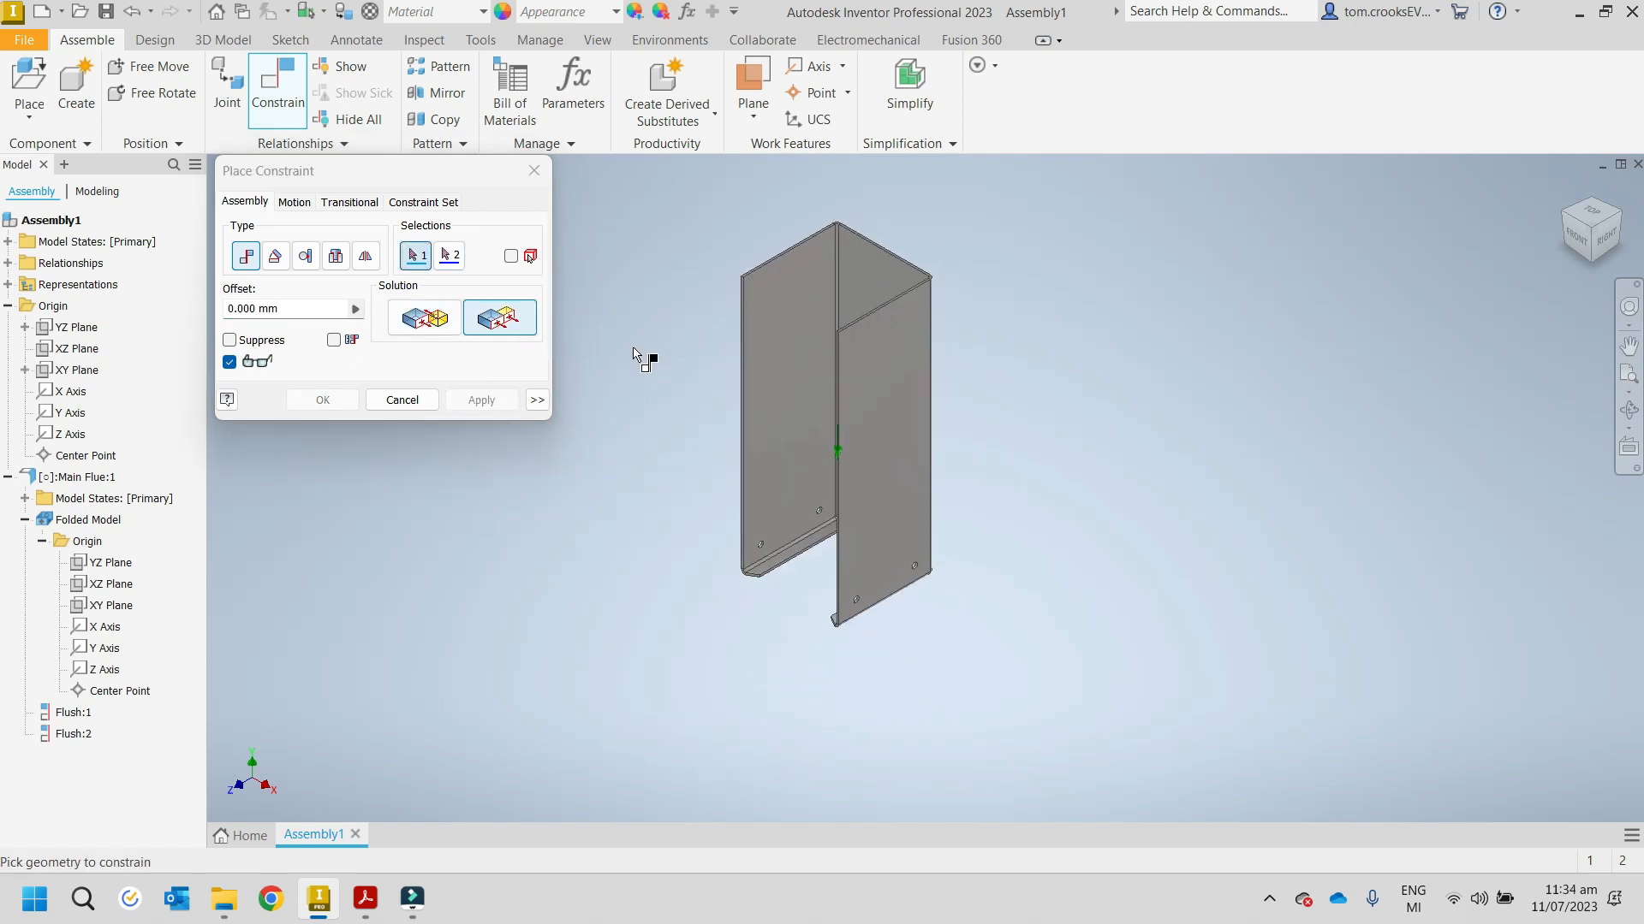
pyautogui.press('Escape')
# Step: Move the Main Flue up and down to test its remaining vertical freedom of movement
pyautogui.moveTo(741, 473)
pyautogui.keyDown('shift'); pyautogui.mouseDown(button='middle')
pyautogui.moveTo(813, 518)
pyautogui.moveTo(799, 501)
pyautogui.moveTo(769, 531)
pyautogui.moveTo(779, 432)
pyautogui.moveTo(680, 470)
pyautogui.moveTo(779, 455)
pyautogui.moveTo(762, 467)
pyautogui.mouseUp(button='middle'); pyautogui.keyUp('shift')
pyautogui.moveTo(916, 437); pyautogui.dragTo(913, 475)
pyautogui.press('Escape')
pyautogui.moveTo(677, 492); pyautogui.dragTo(597, 411, button='middle')
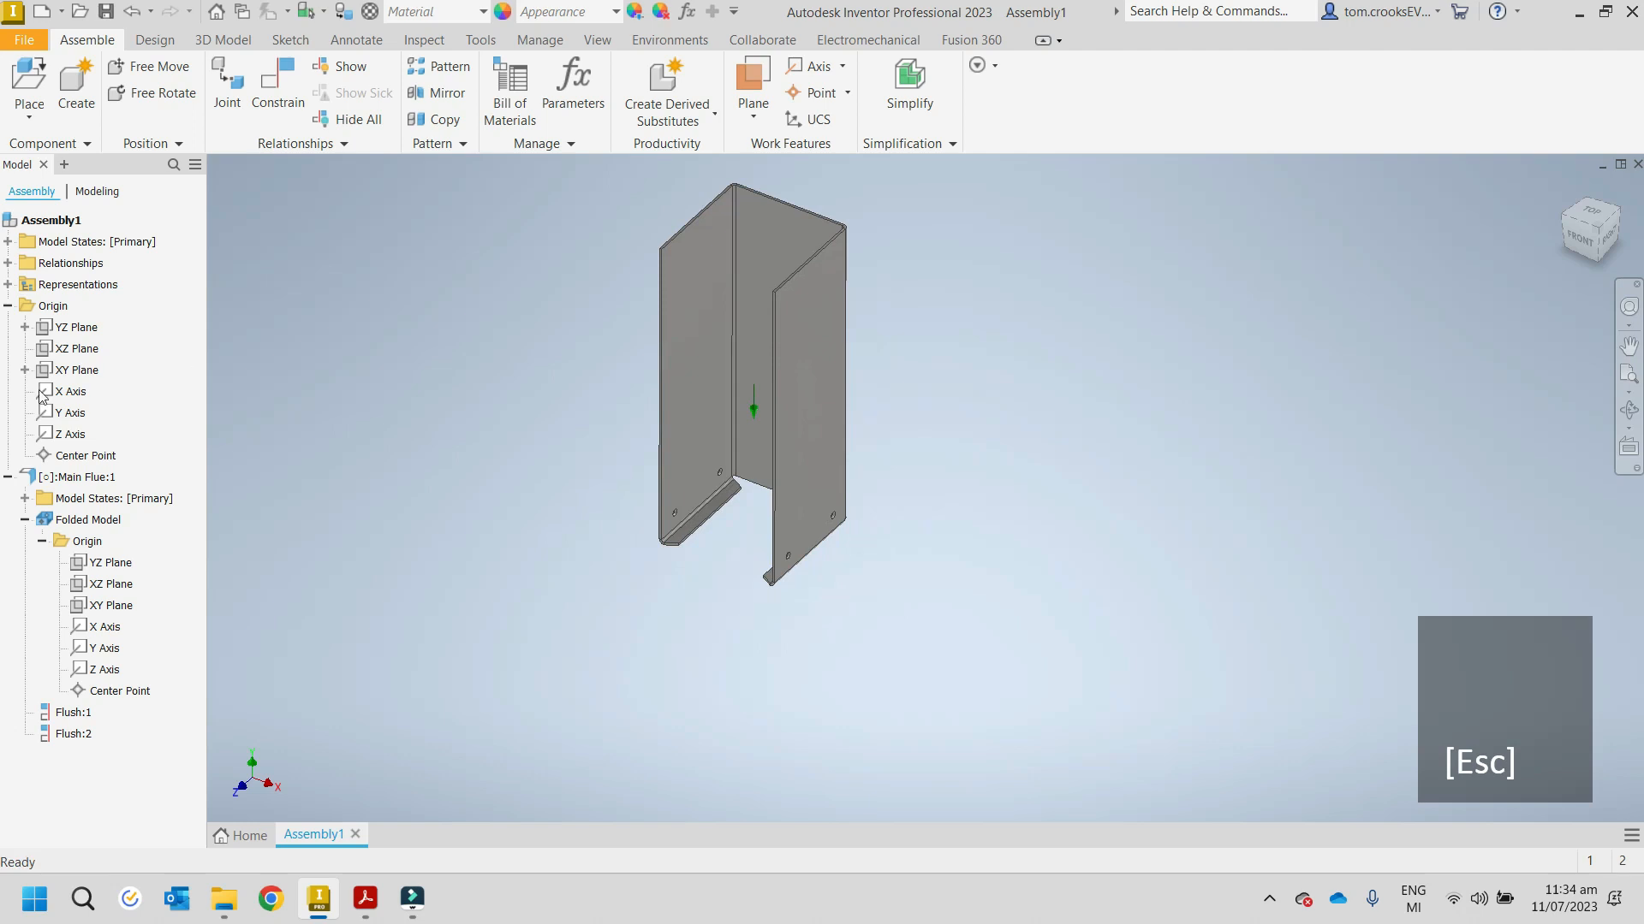
# Step: Collapse the Main Flue's model tree and place a single Right Leg component beside the flue
pyautogui.click(7, 478)
pyautogui.press('p')
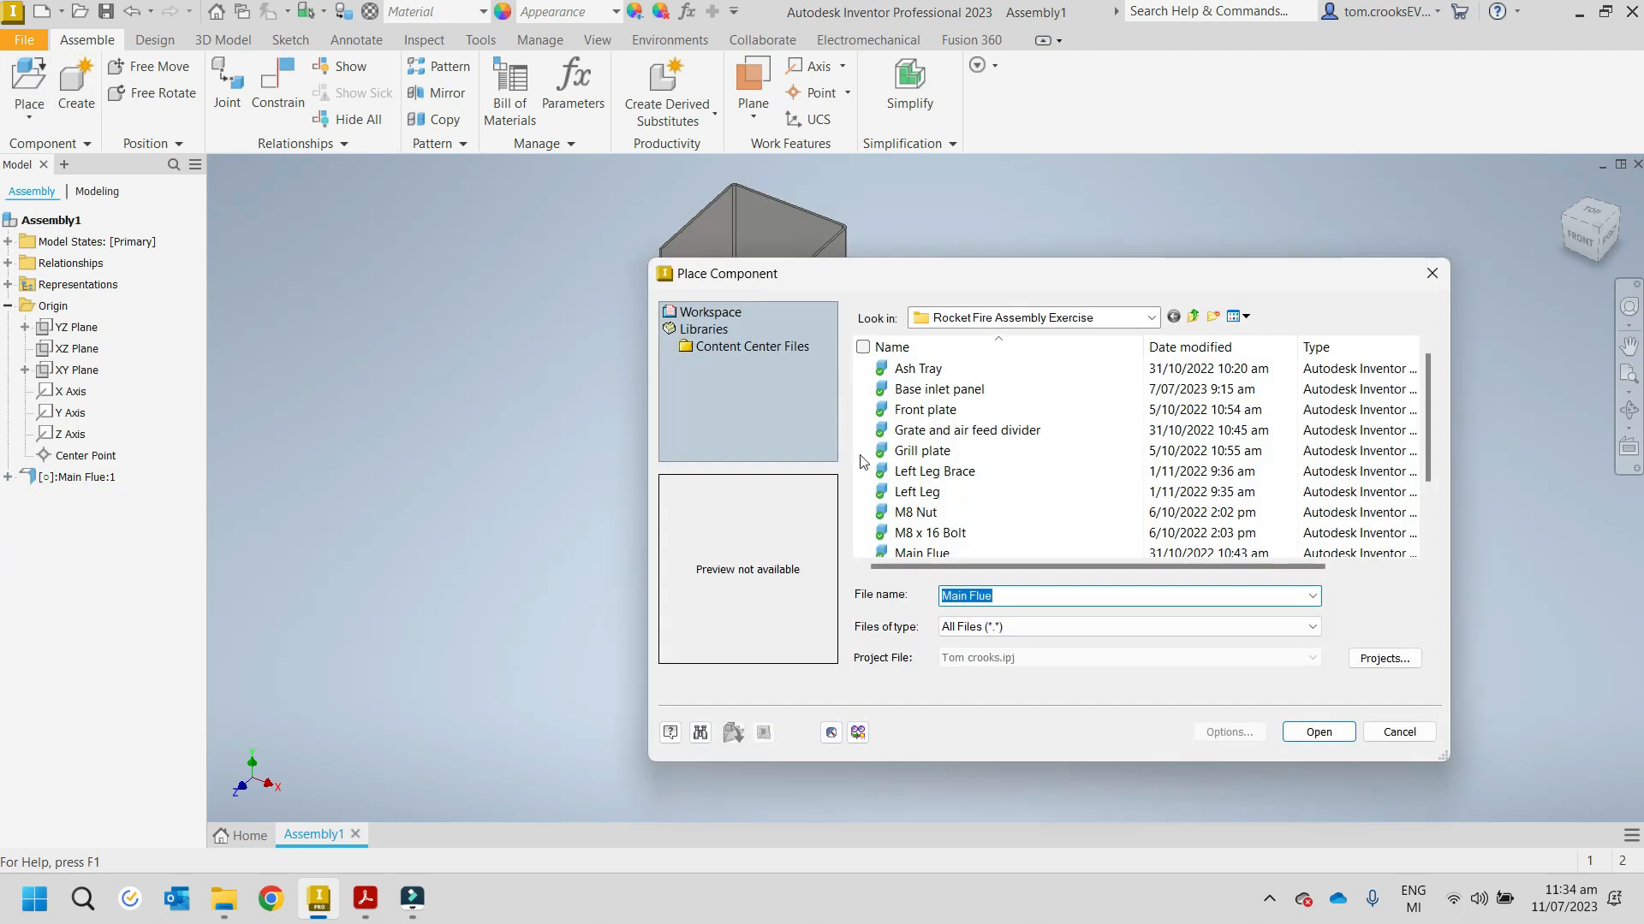
pyautogui.scroll(-2, 956, 514)
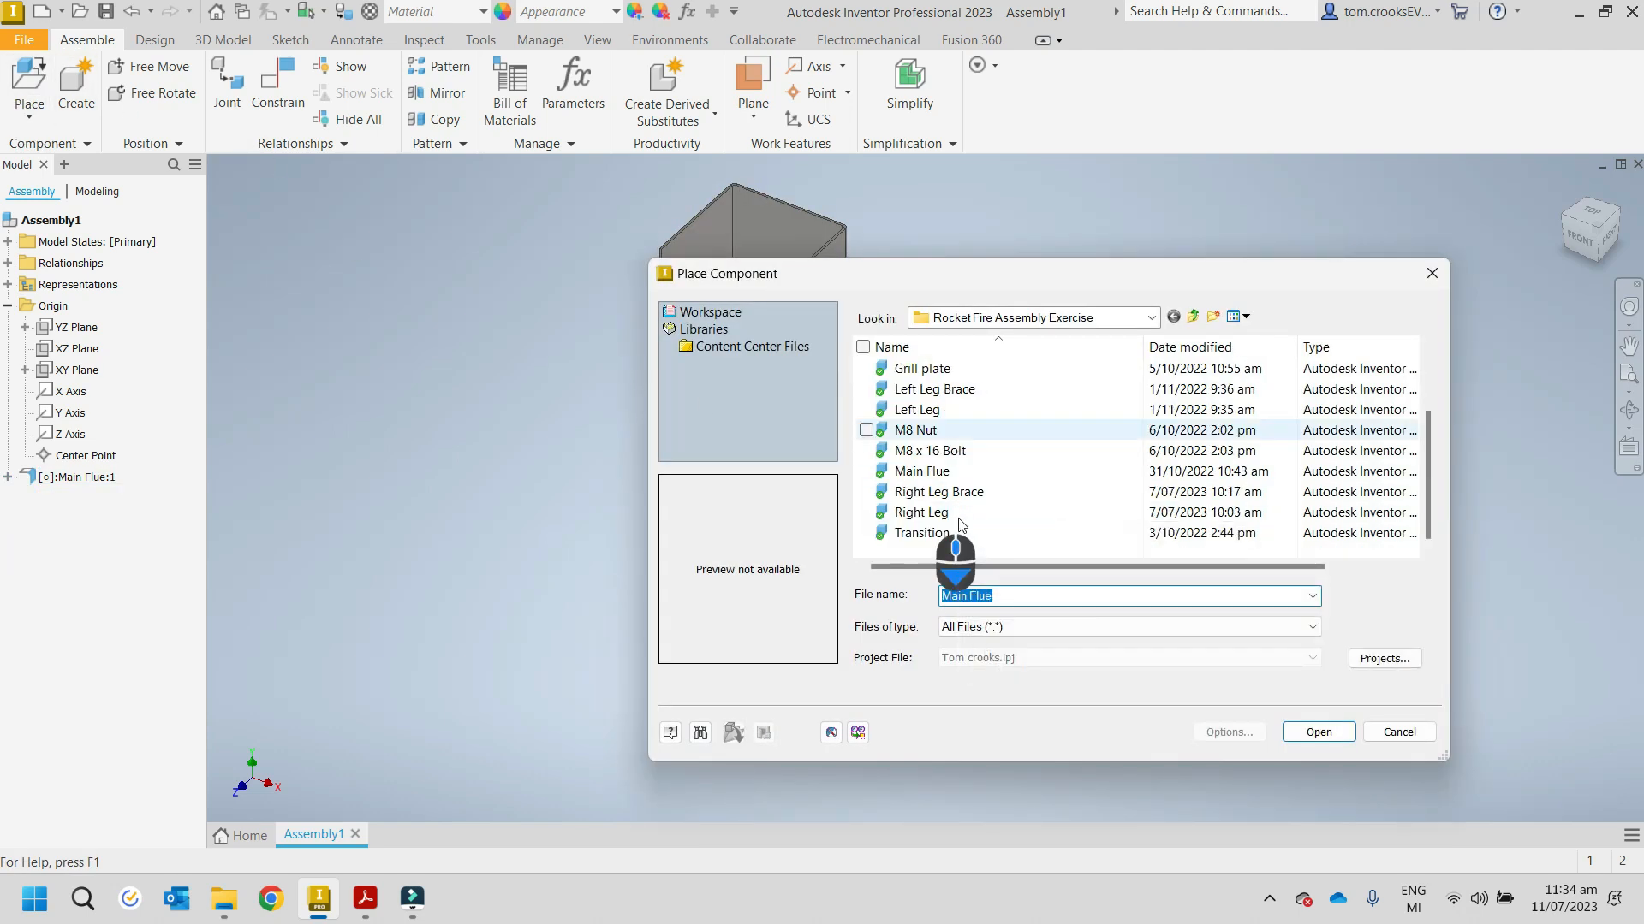
pyautogui.click(939, 513)
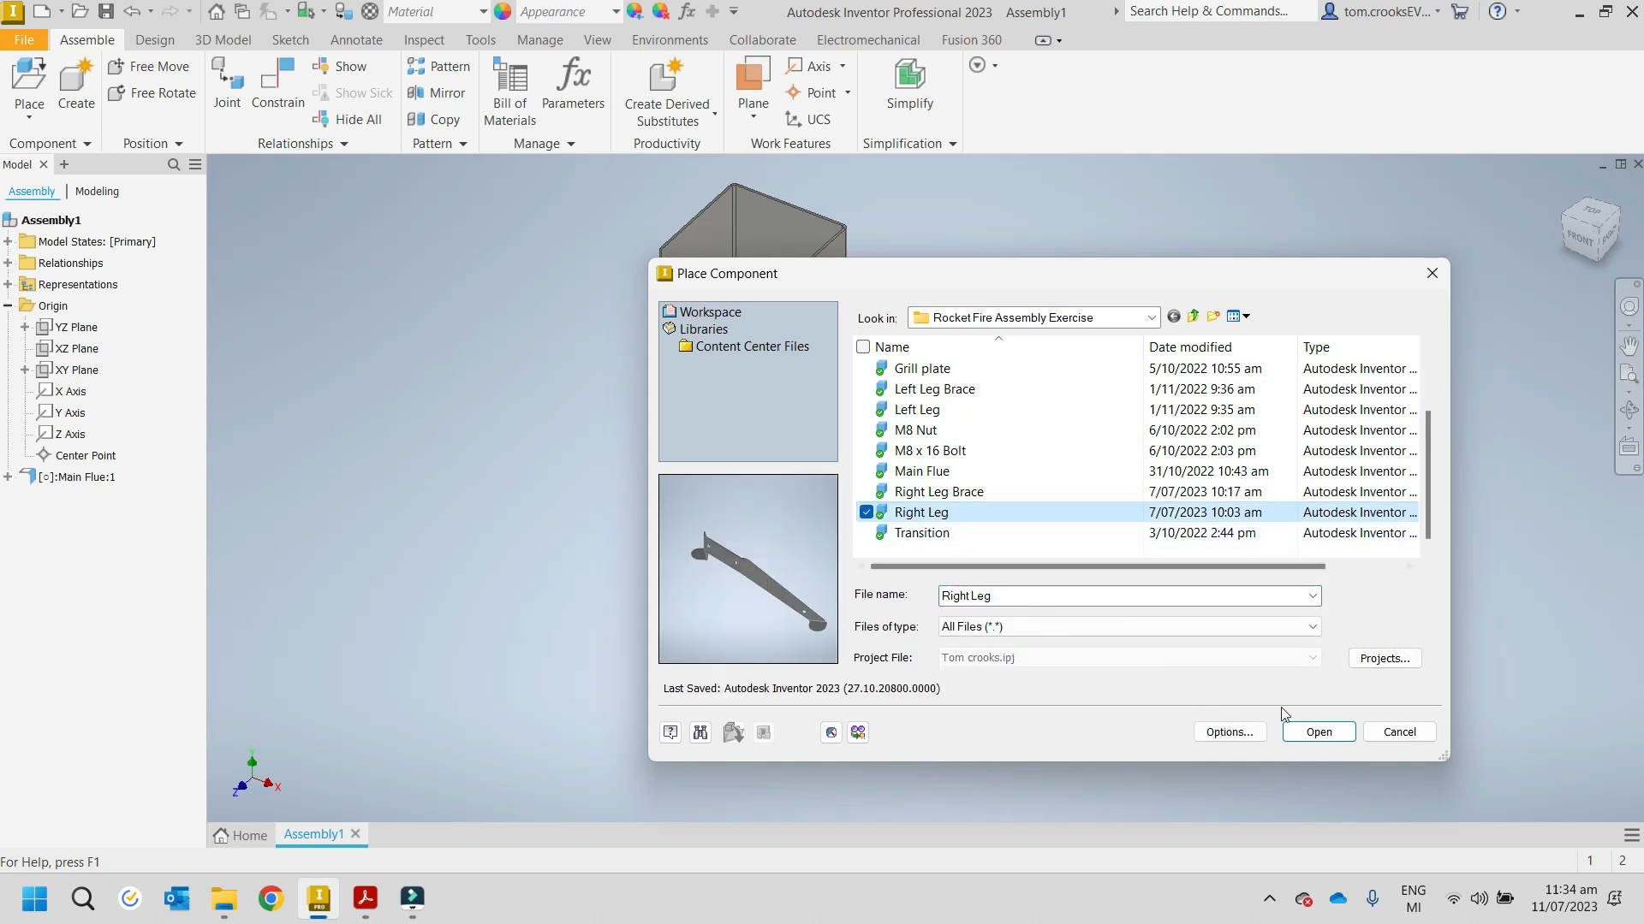
pyautogui.click(1316, 730)
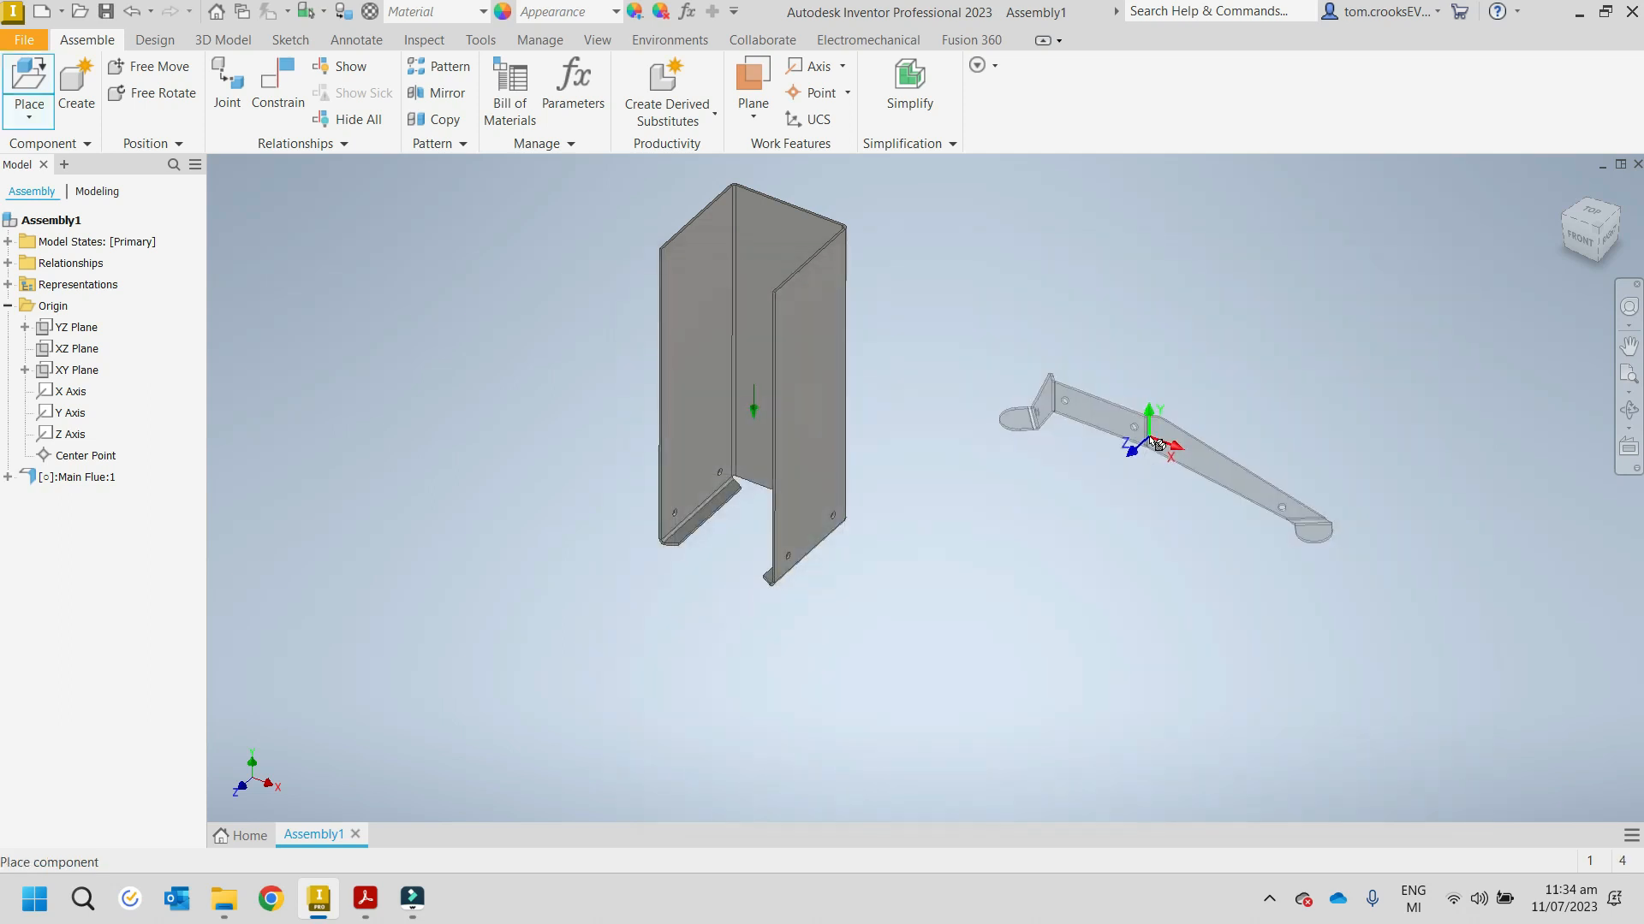
pyautogui.click(1156, 443)
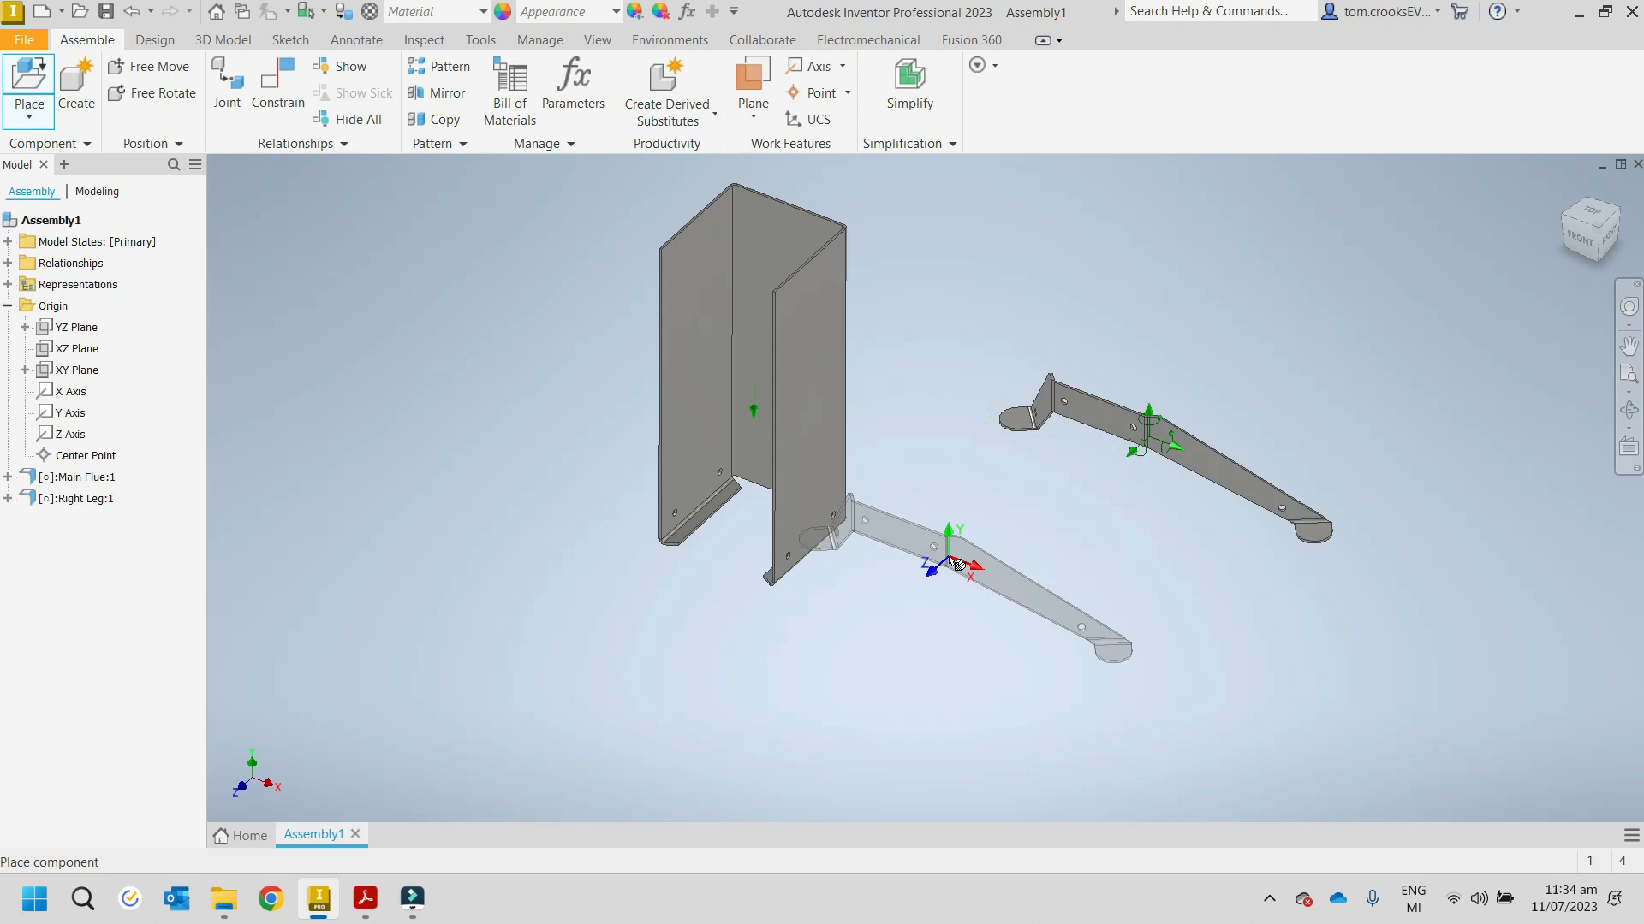
pyautogui.press('Escape')
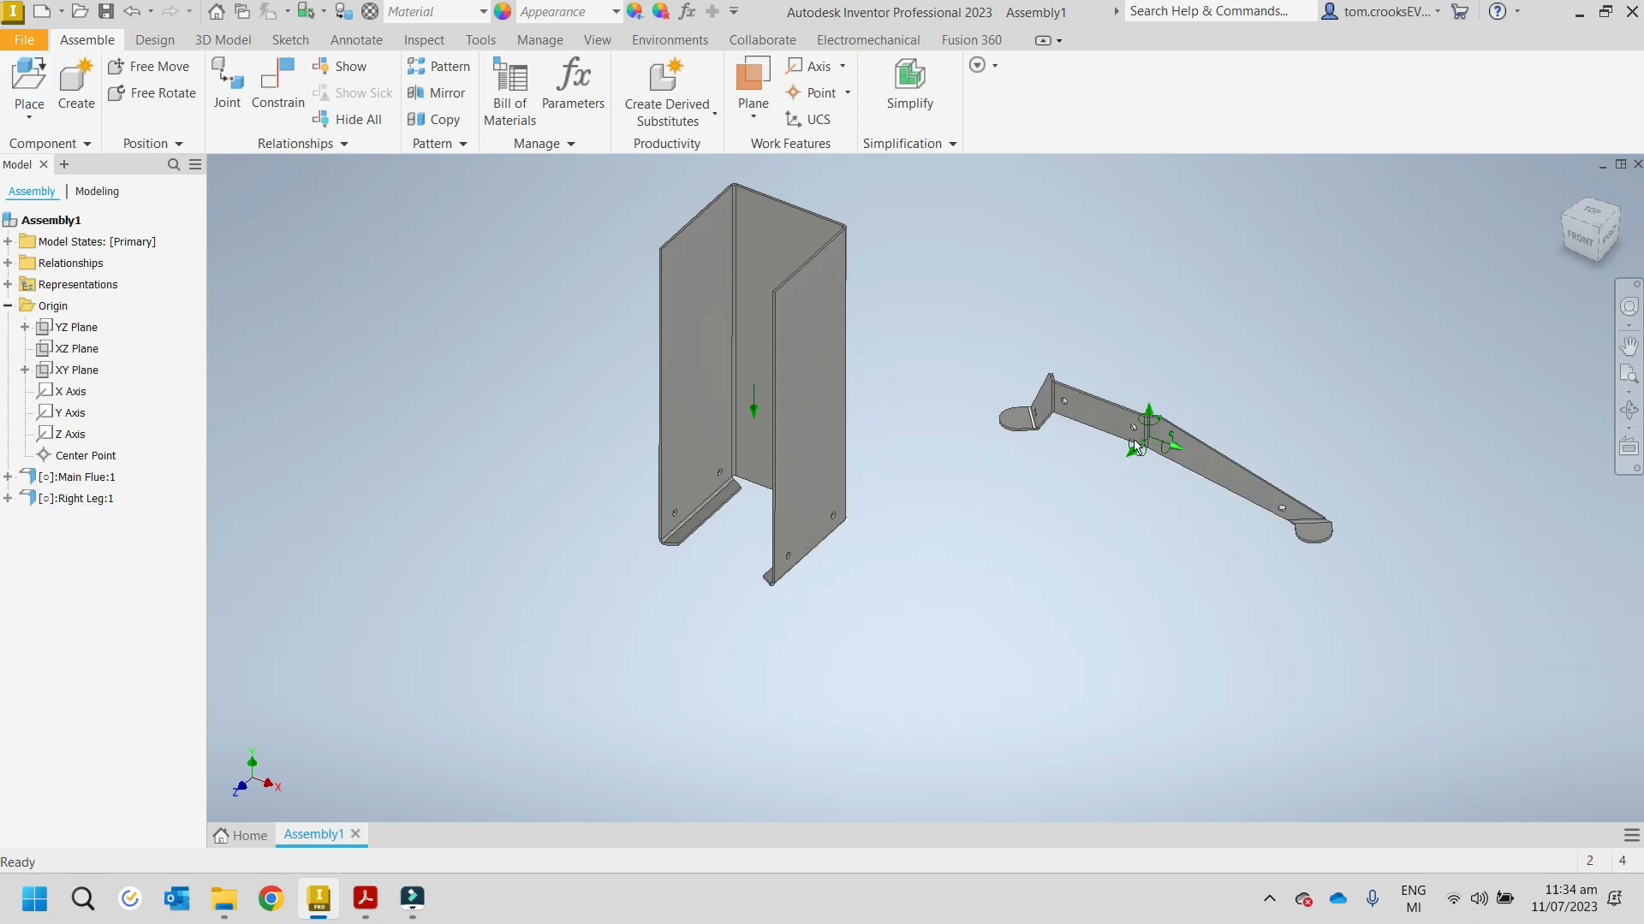
# Step: Mate the Right Leg's flat mounting face to the Main Flue's outer side face at 0 mm offset
pyautogui.click(1093, 434)
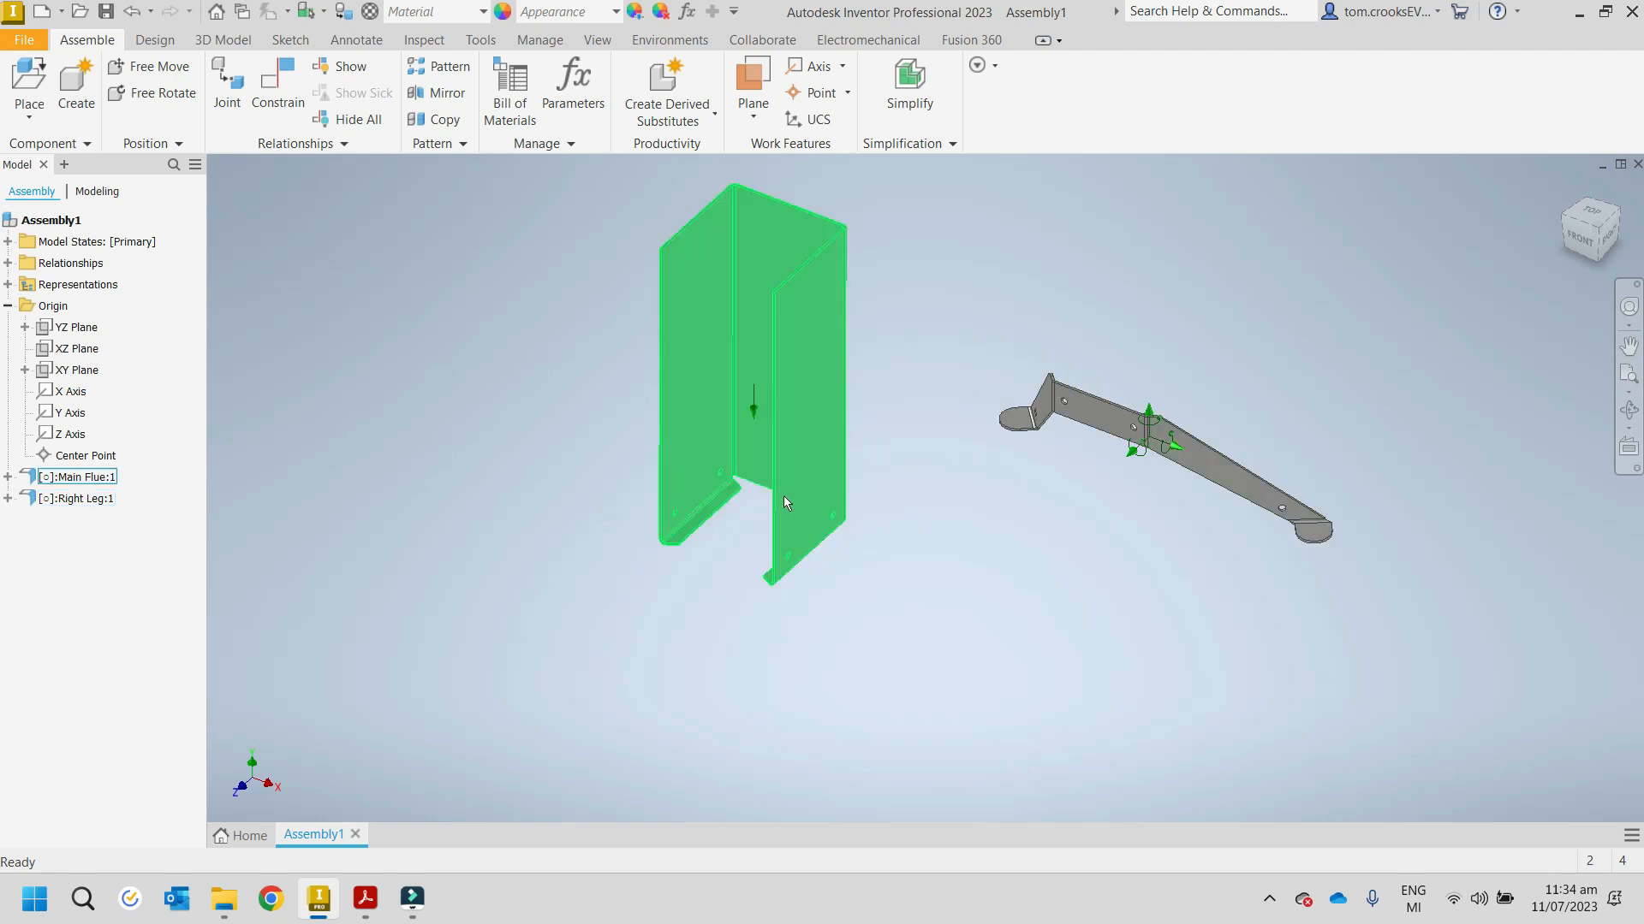
pyautogui.click(282, 96)
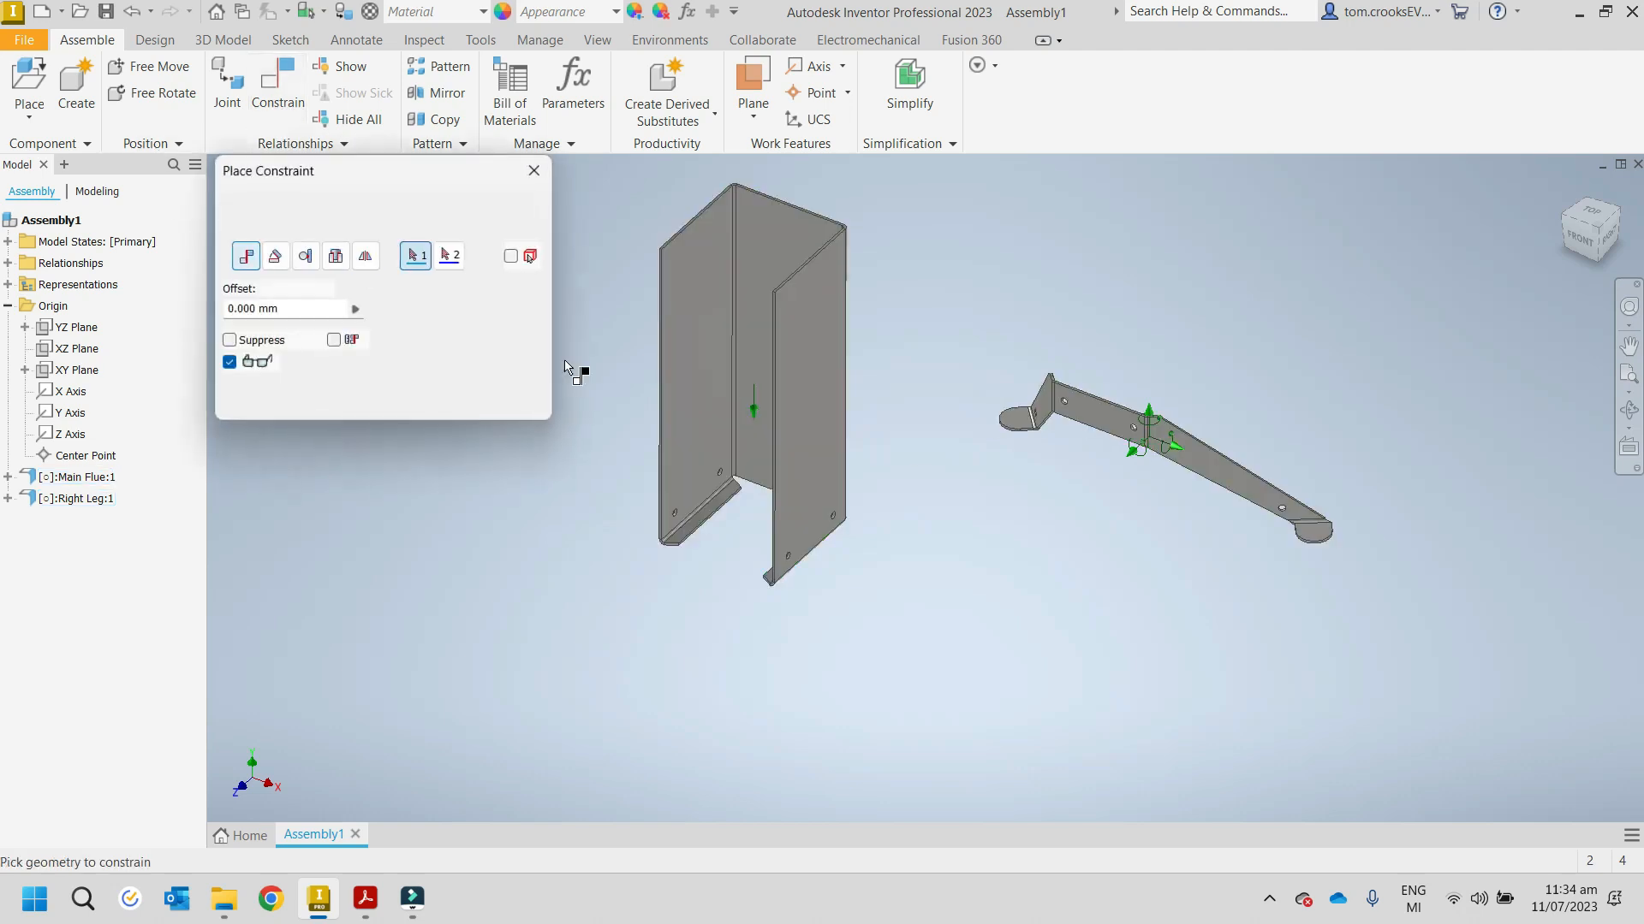
pyautogui.click(1102, 430)
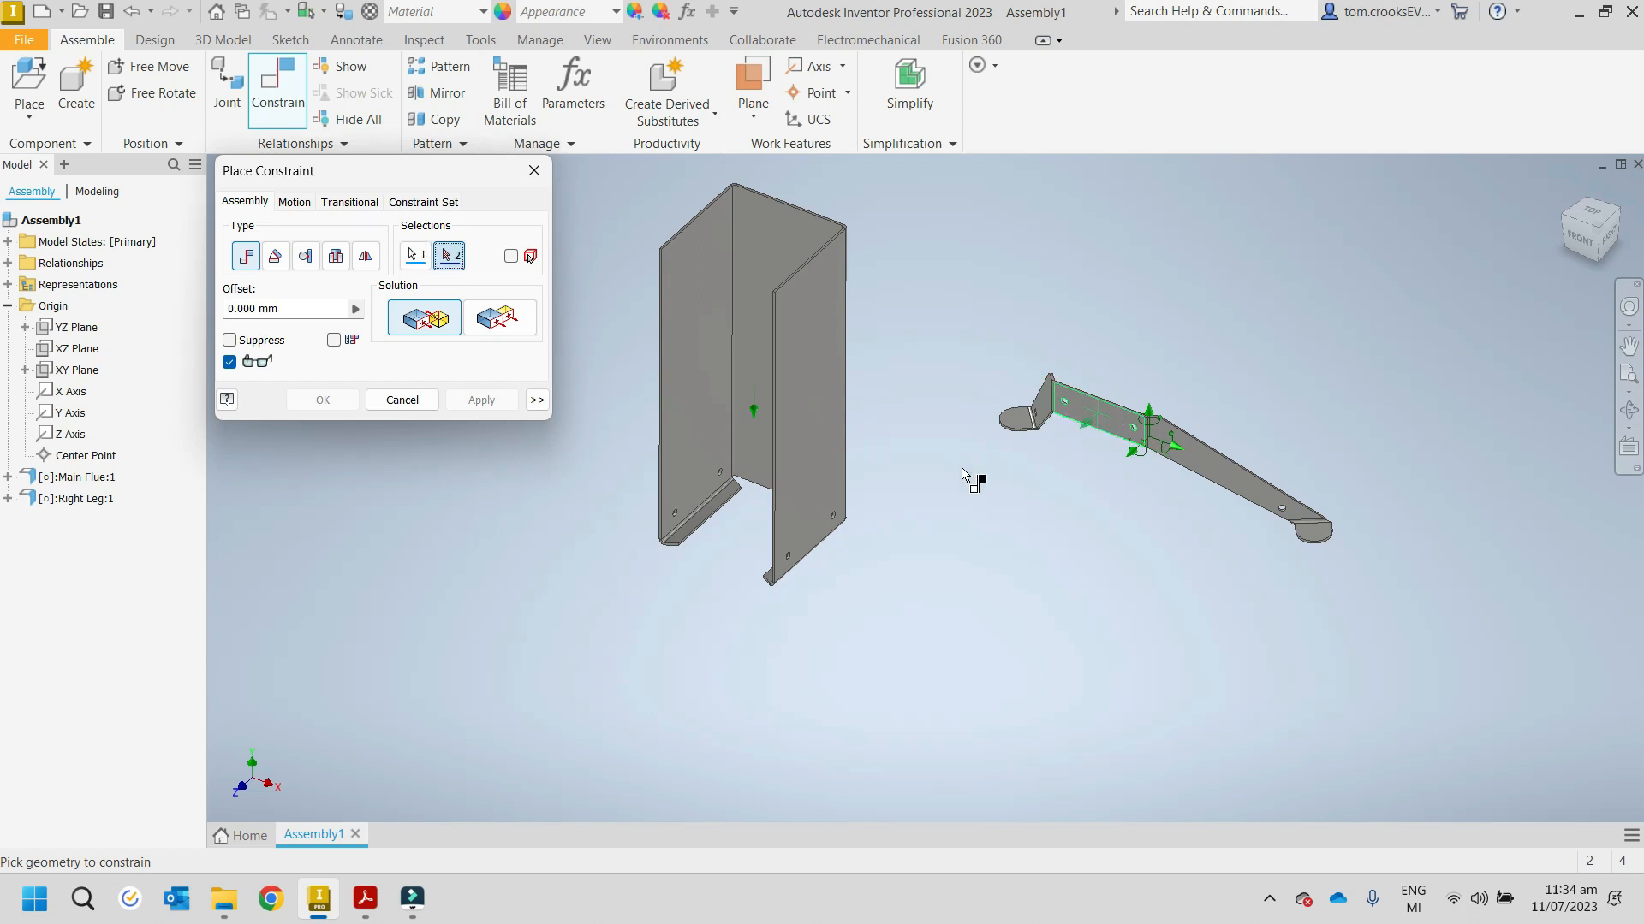
pyautogui.click(811, 492)
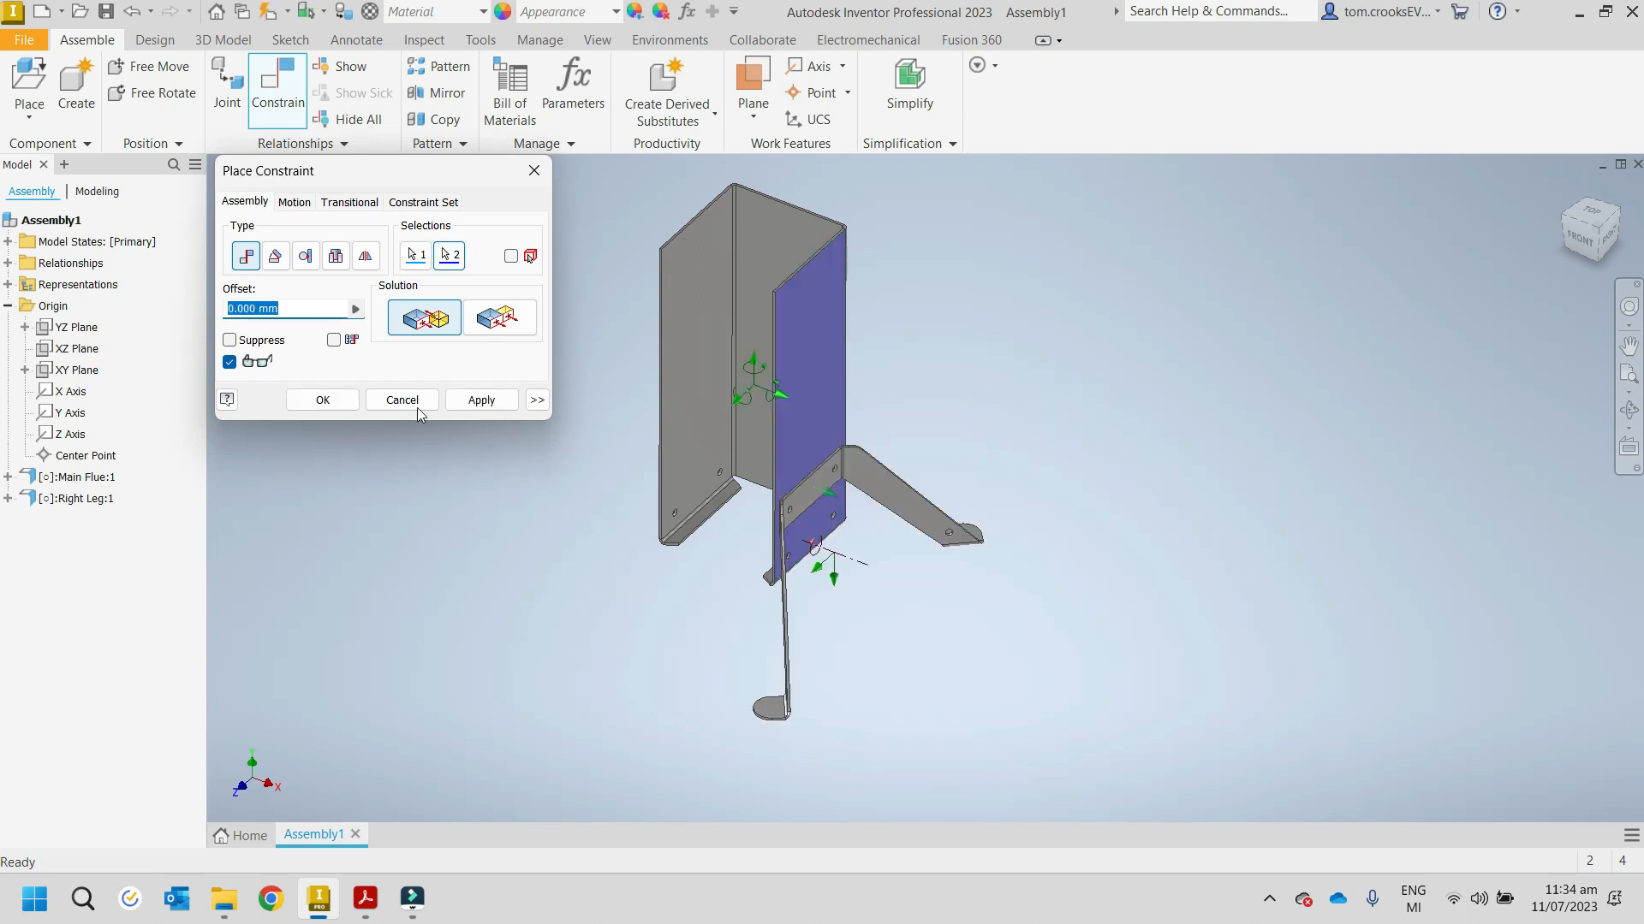
pyautogui.click(458, 402)
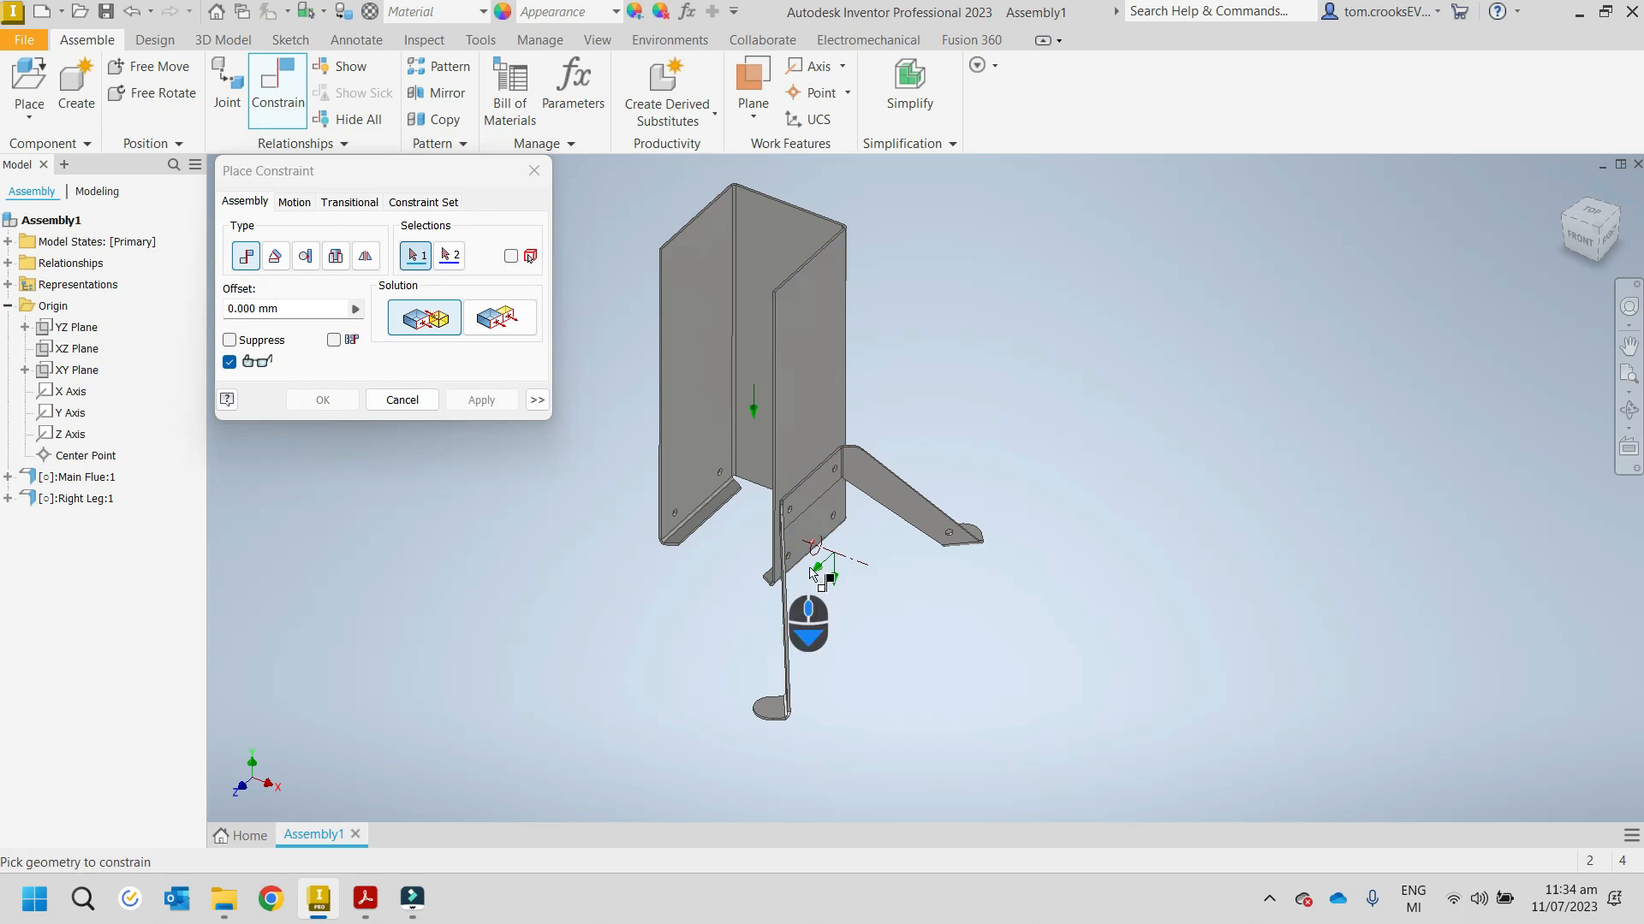
# Step: Mate the axis of the Right Leg's rear mounting hole with the matching rear hole in the Main Flue
pyautogui.scroll(-5, 813, 573)
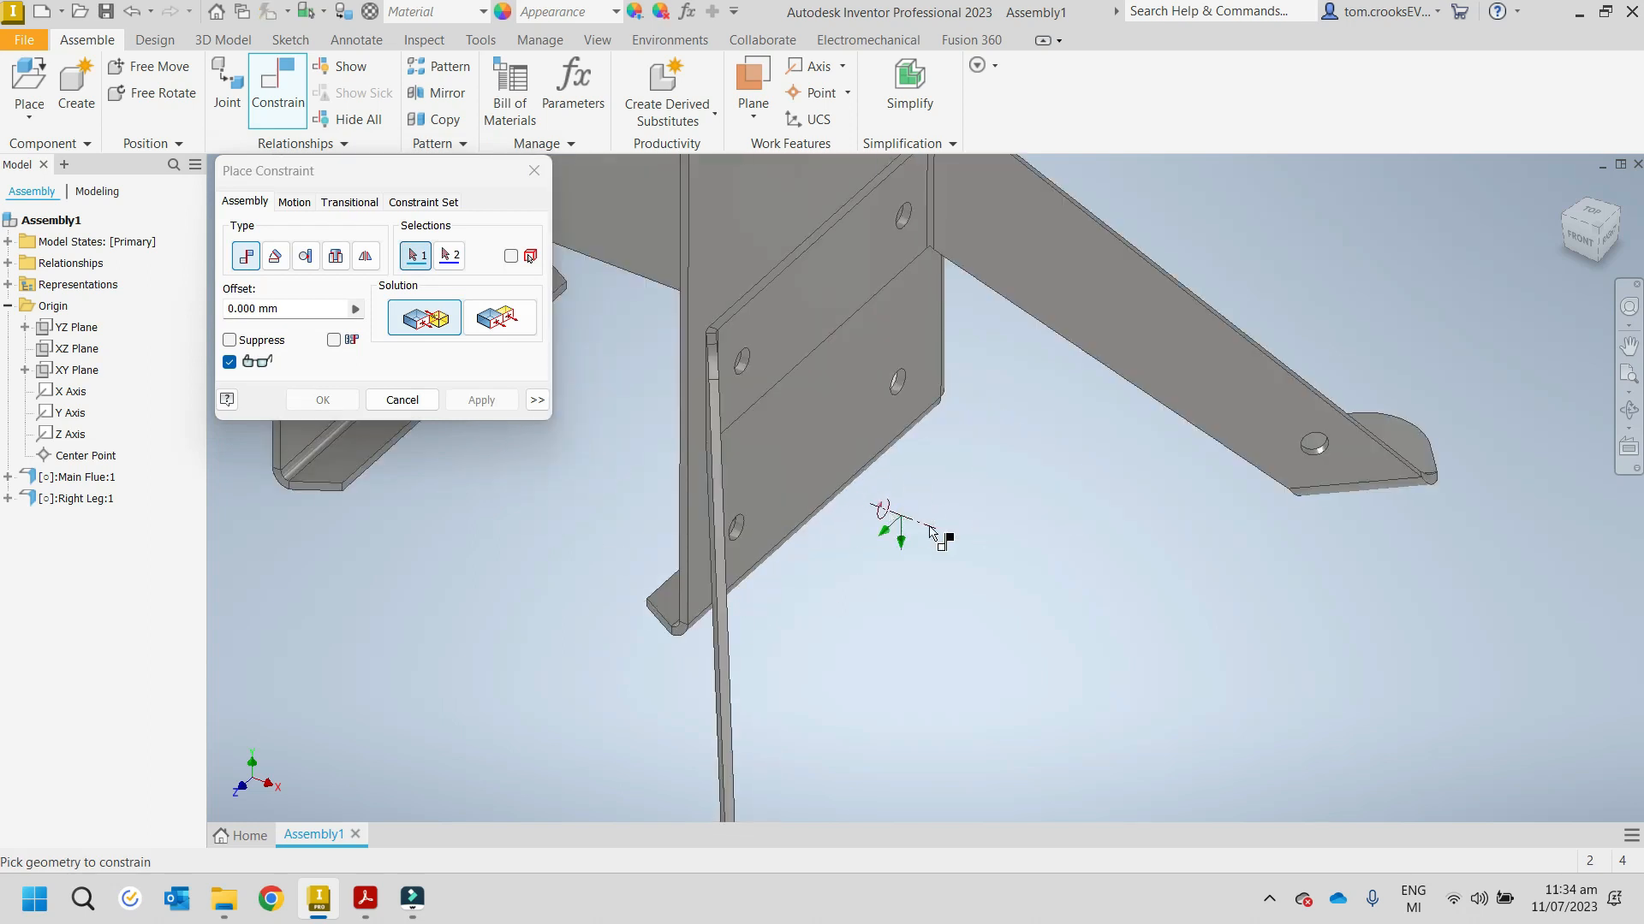
pyautogui.scroll(-3, 908, 229)
pyautogui.scroll(-2, 903, 231)
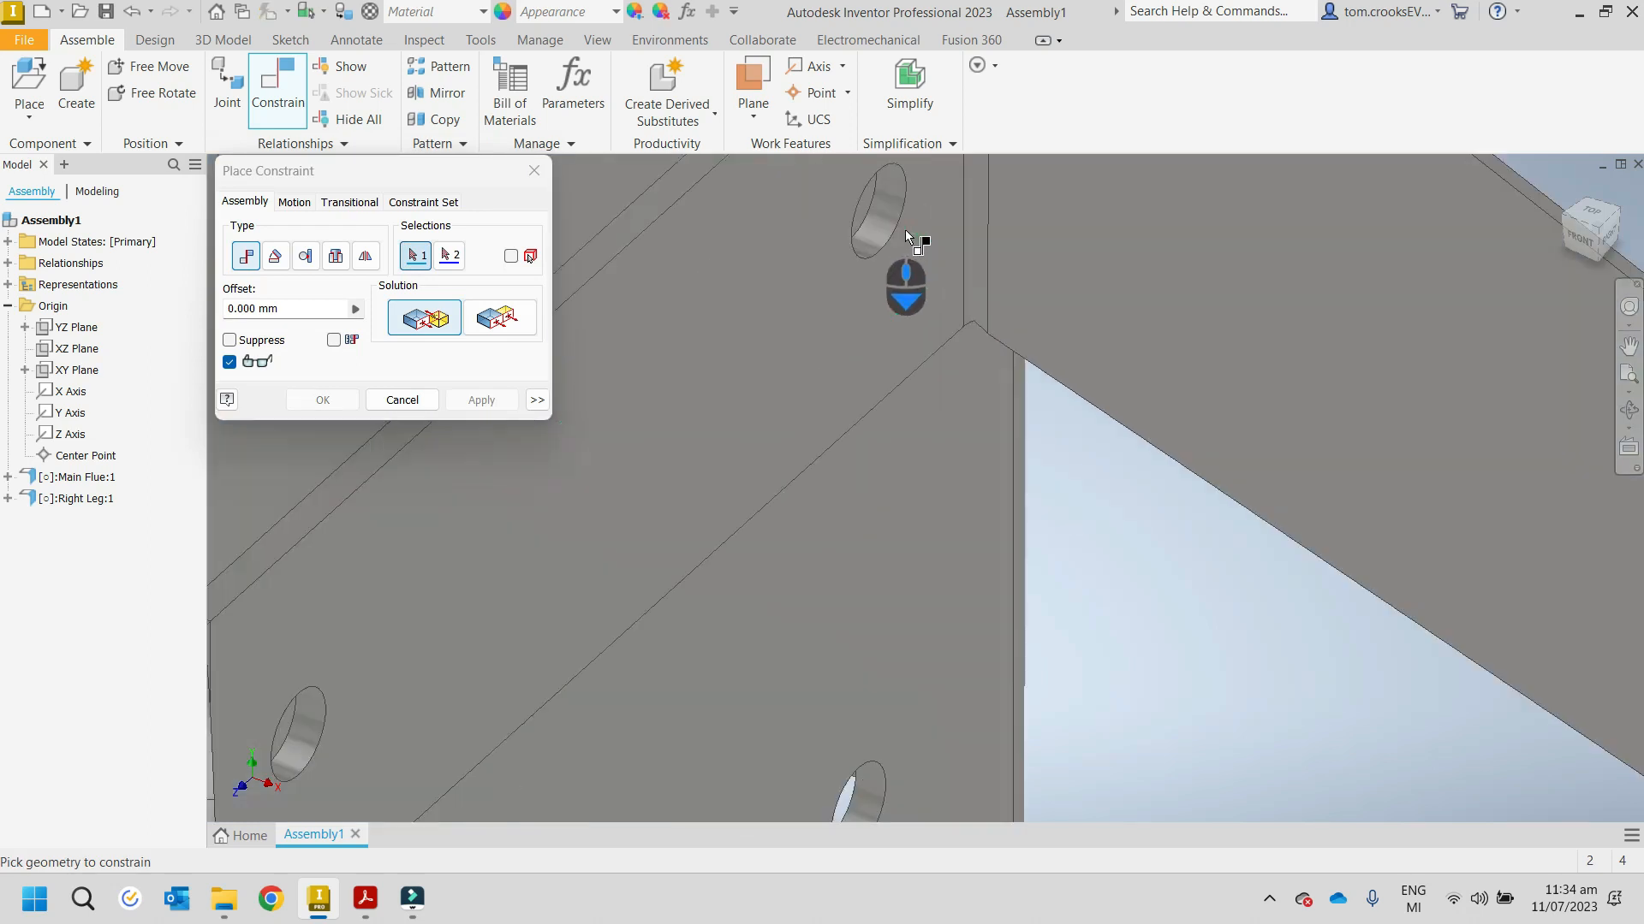
pyautogui.click(899, 227)
pyautogui.scroll(3, 890, 244)
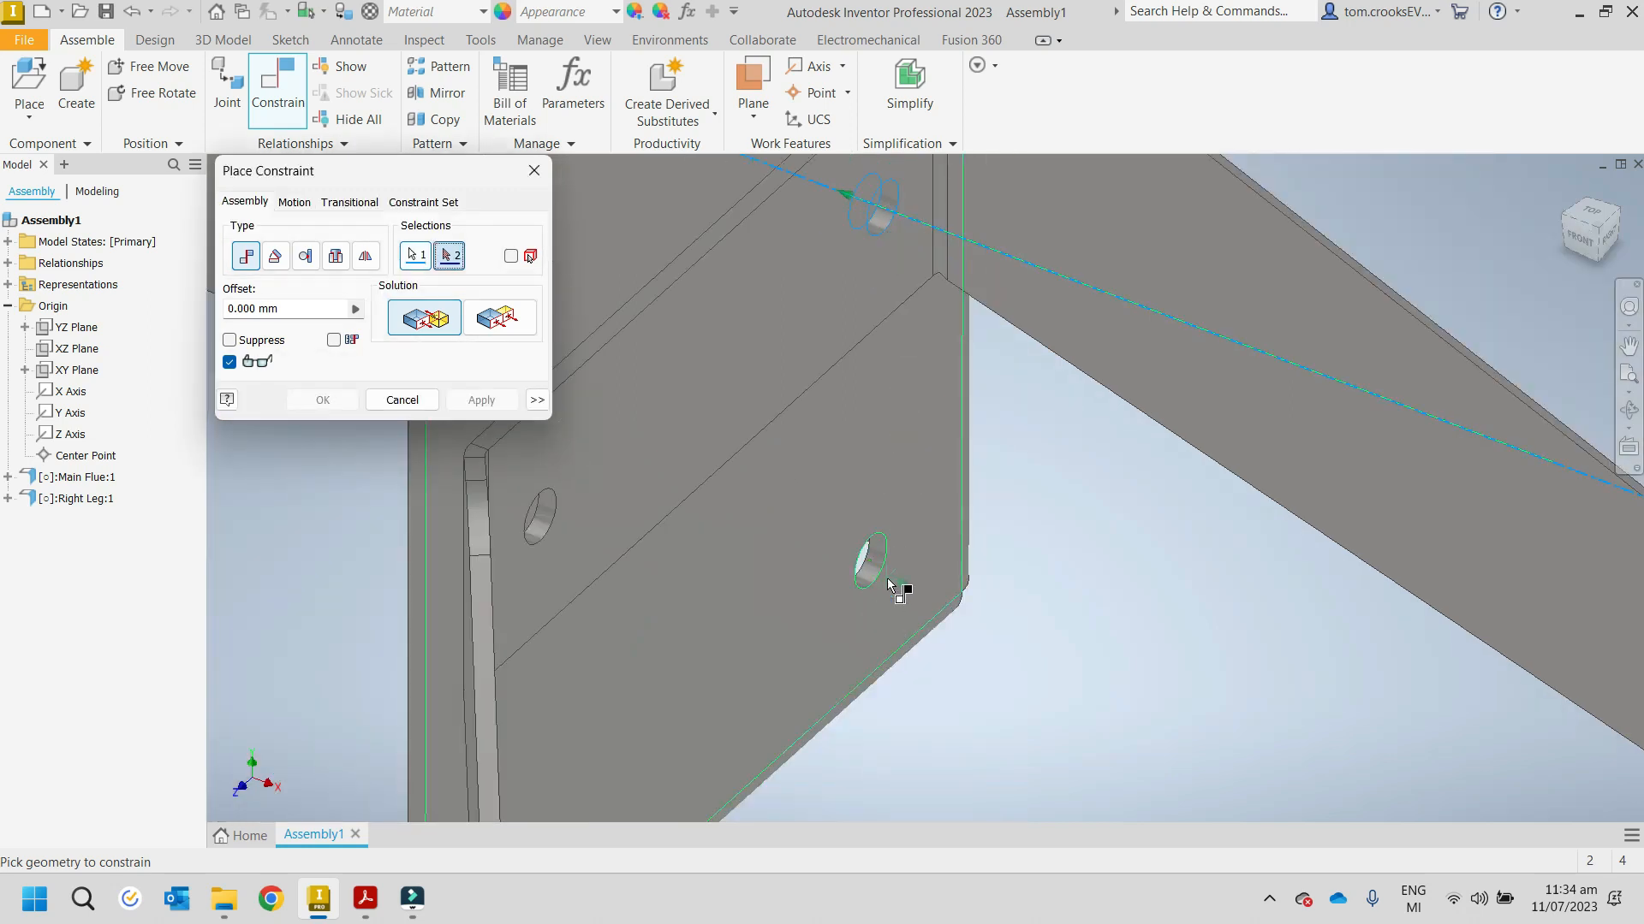
pyautogui.scroll(-2, 890, 586)
pyautogui.click(889, 539)
pyautogui.scroll(3, 882, 535)
pyautogui.click(481, 400)
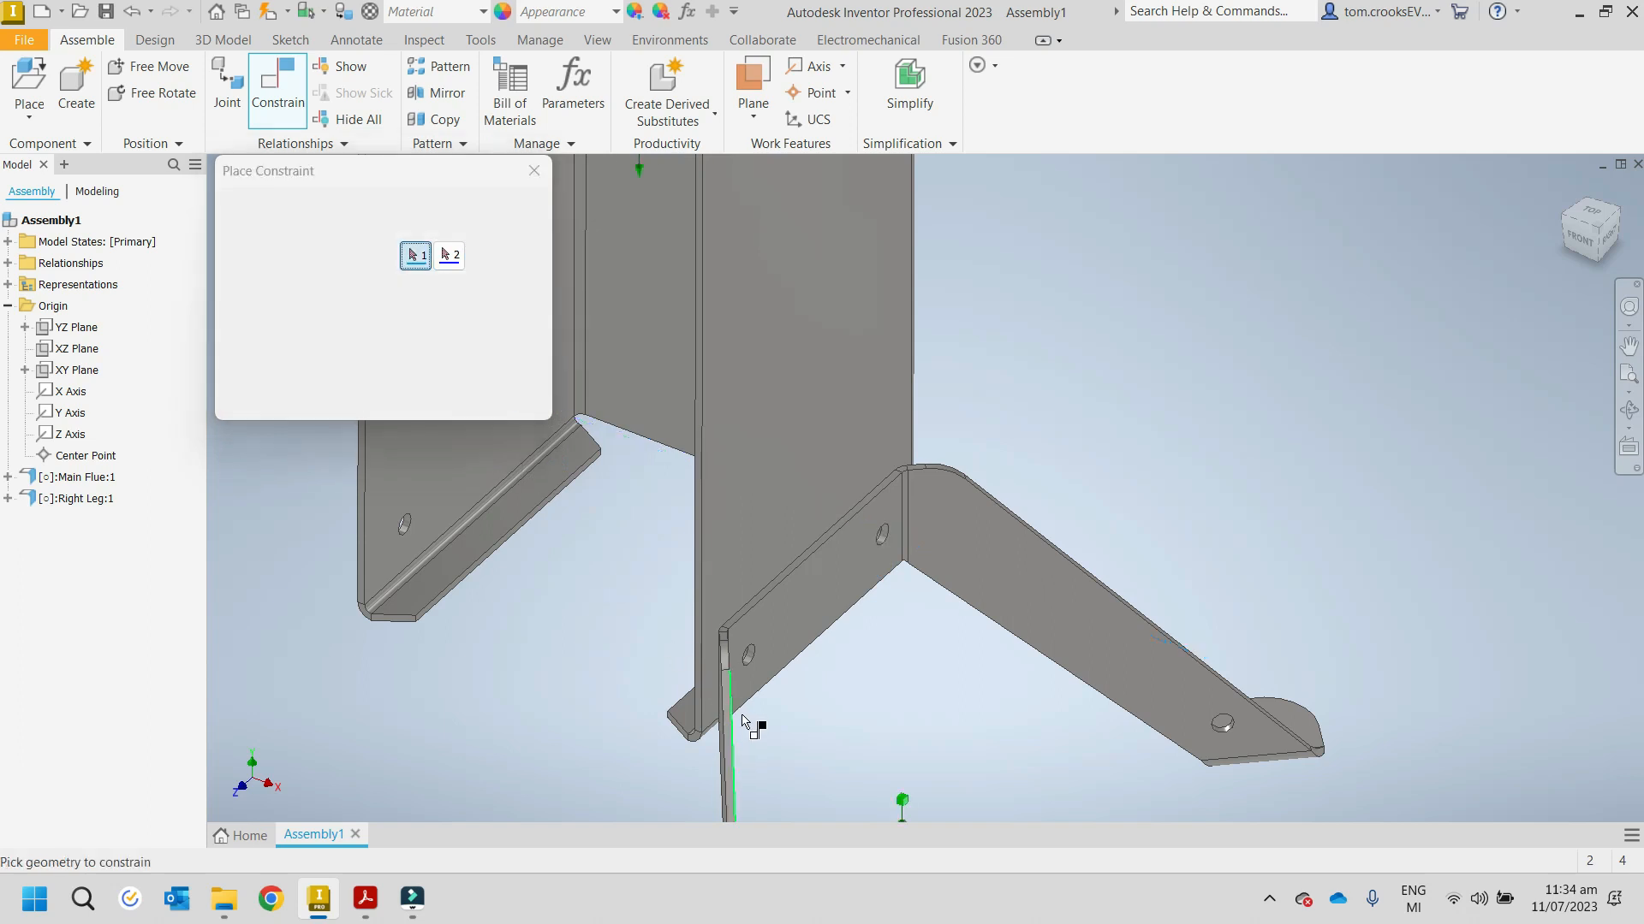
# Step: Mate the axes of the front mounting holes in the Right Leg and Main Flue at 0 mm offset
pyautogui.scroll(-3, 747, 726)
pyautogui.click(783, 572)
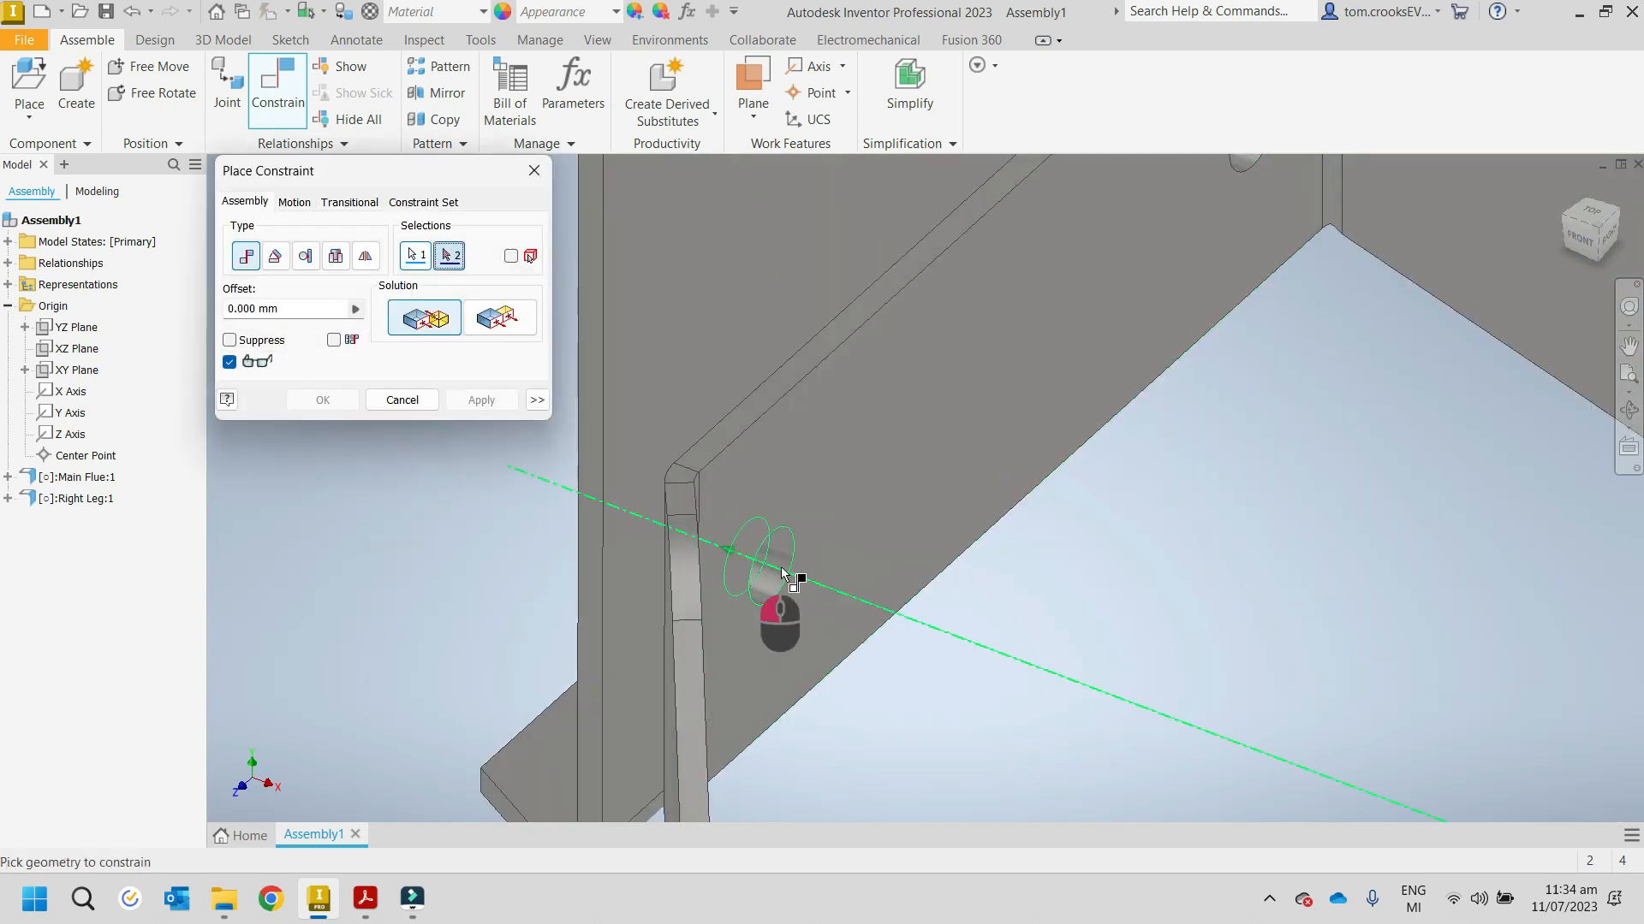
pyautogui.click(755, 566)
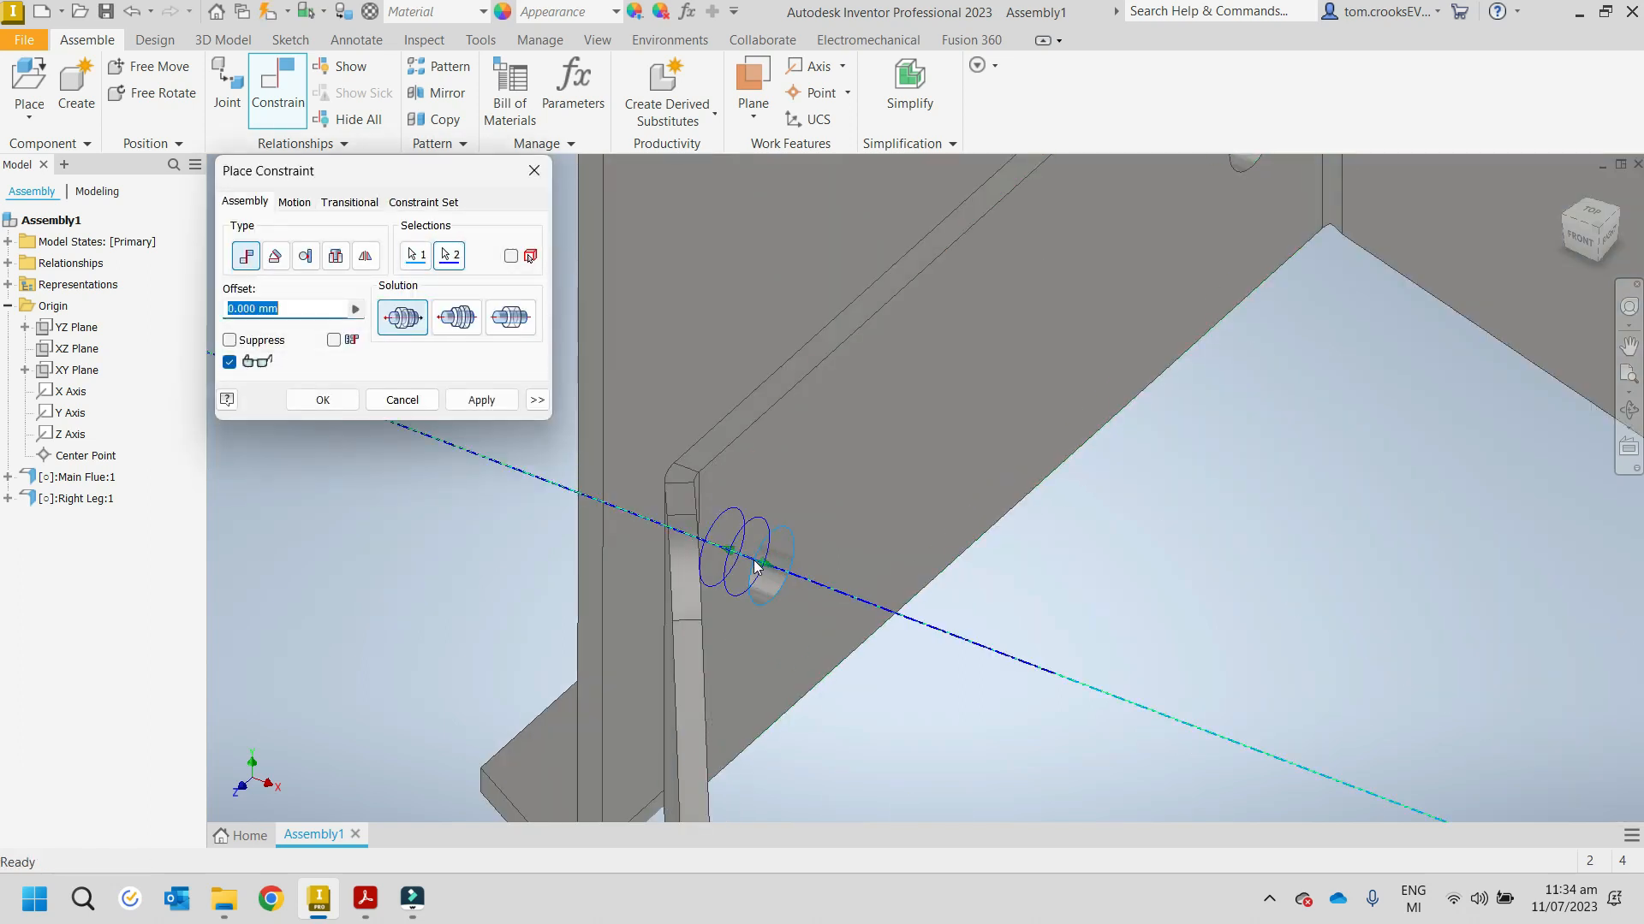
pyautogui.click(481, 400)
# Step: Leave the constraint command and move the Main Flue to check that the Right Leg travels with it
pyautogui.scroll(3, 671, 543)
pyautogui.scroll(-3, 1044, 413)
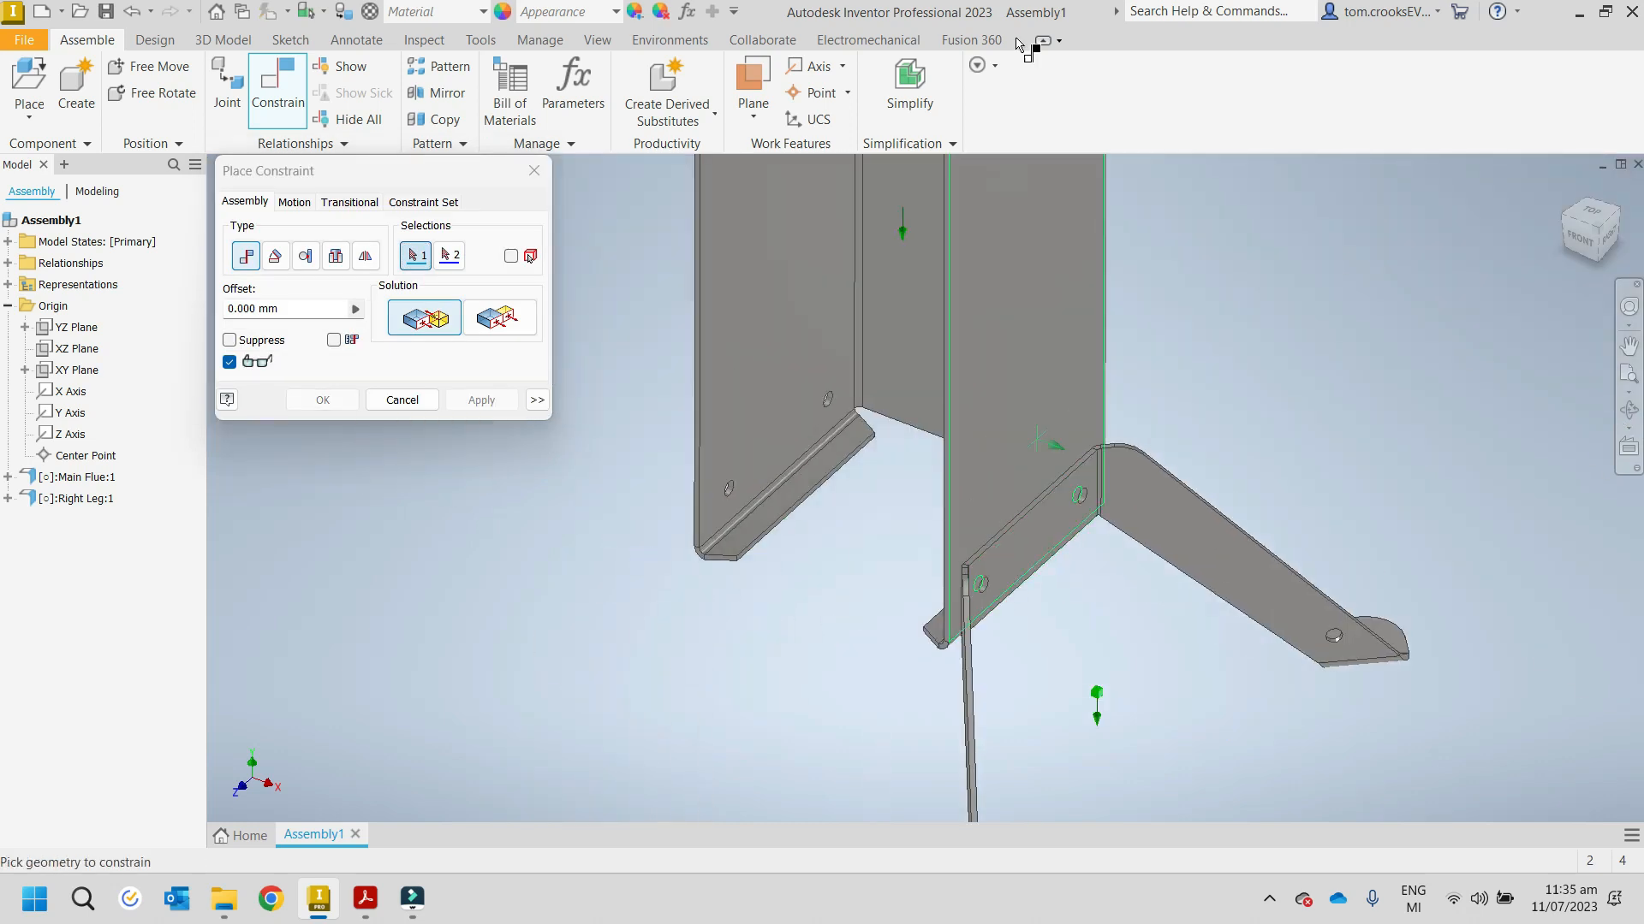
pyautogui.scroll(3, 825, 477)
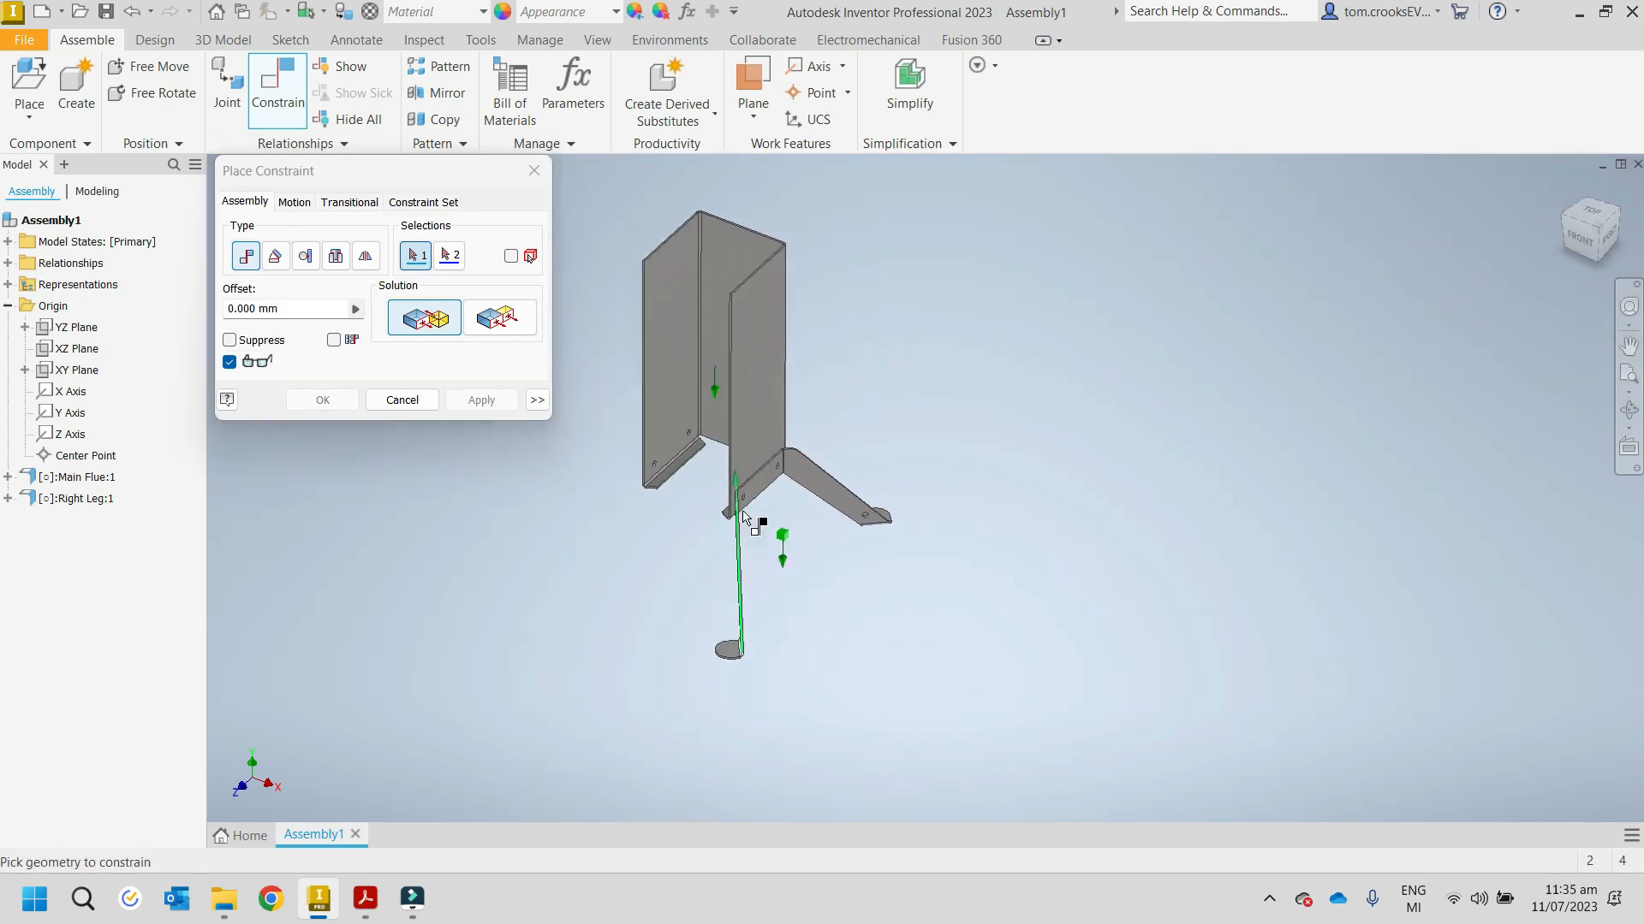
pyautogui.press('Escape')
pyautogui.moveTo(736, 389); pyautogui.dragTo(740, 350)
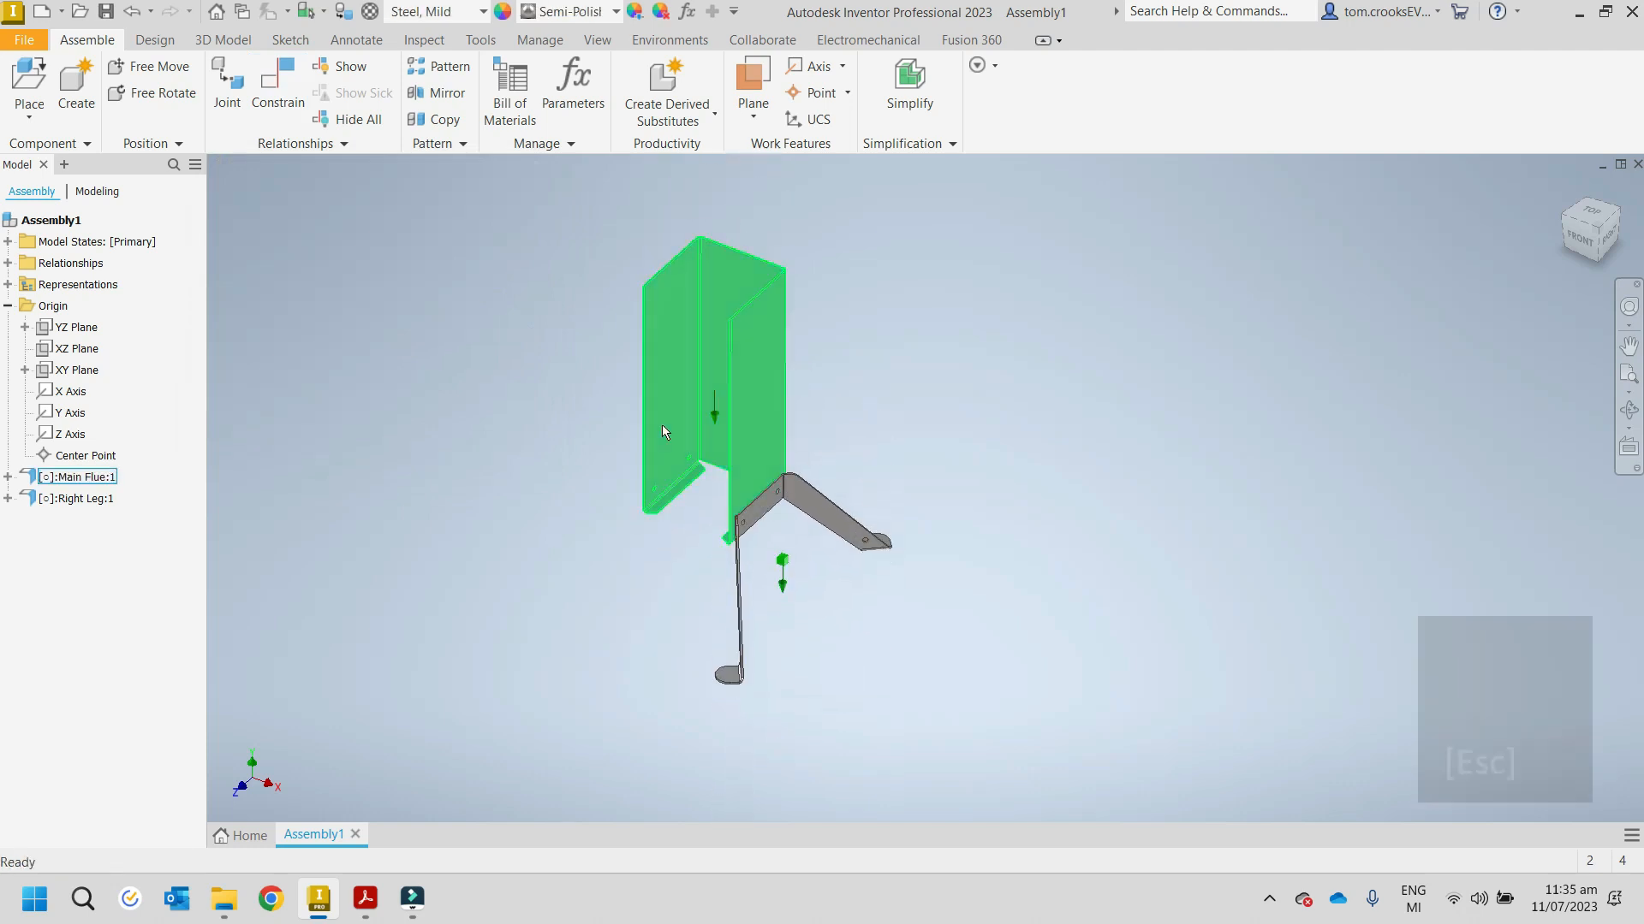
pyautogui.press('Escape')
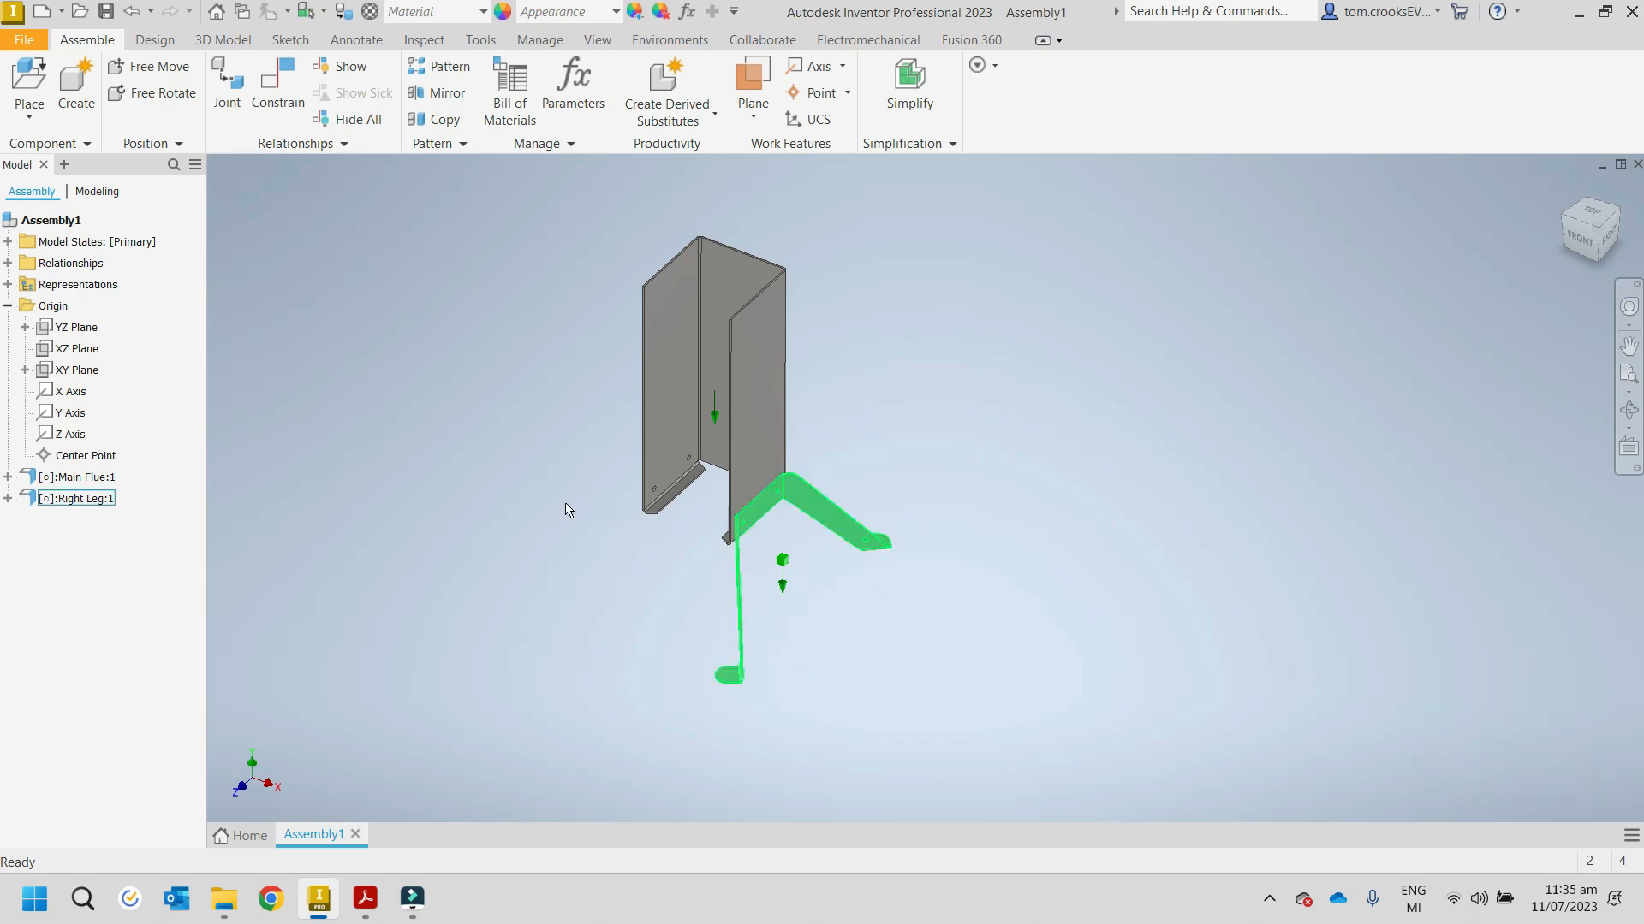
# Step: Turn on the visibility of the assembly's origin XZ plane
pyautogui.click(62, 351)
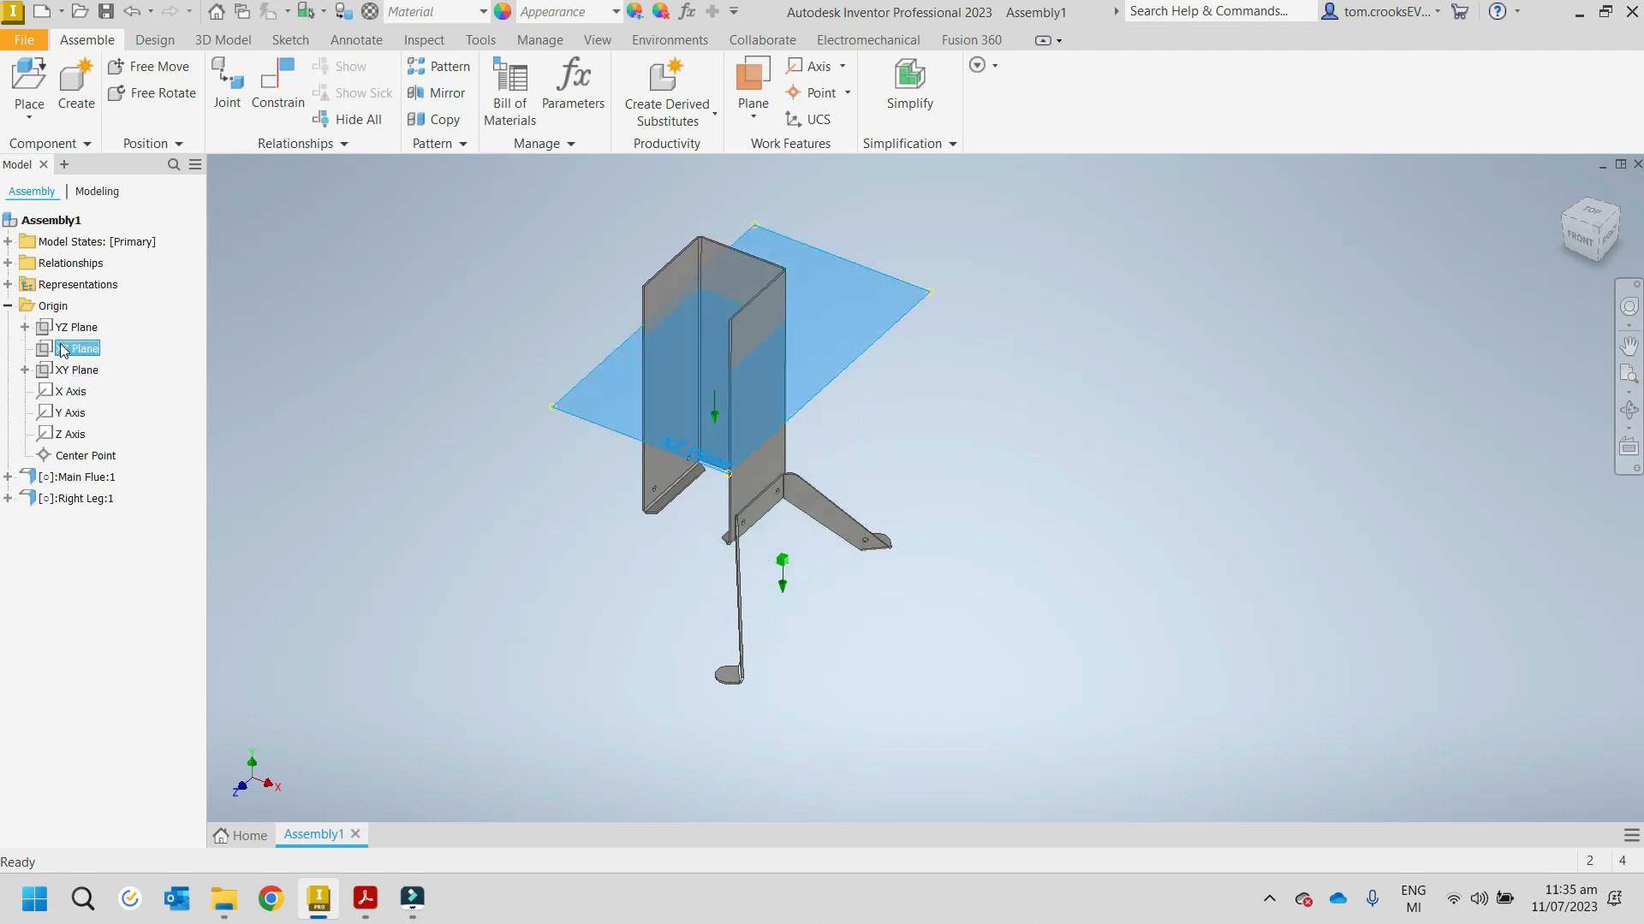
pyautogui.rightClick(71, 355)
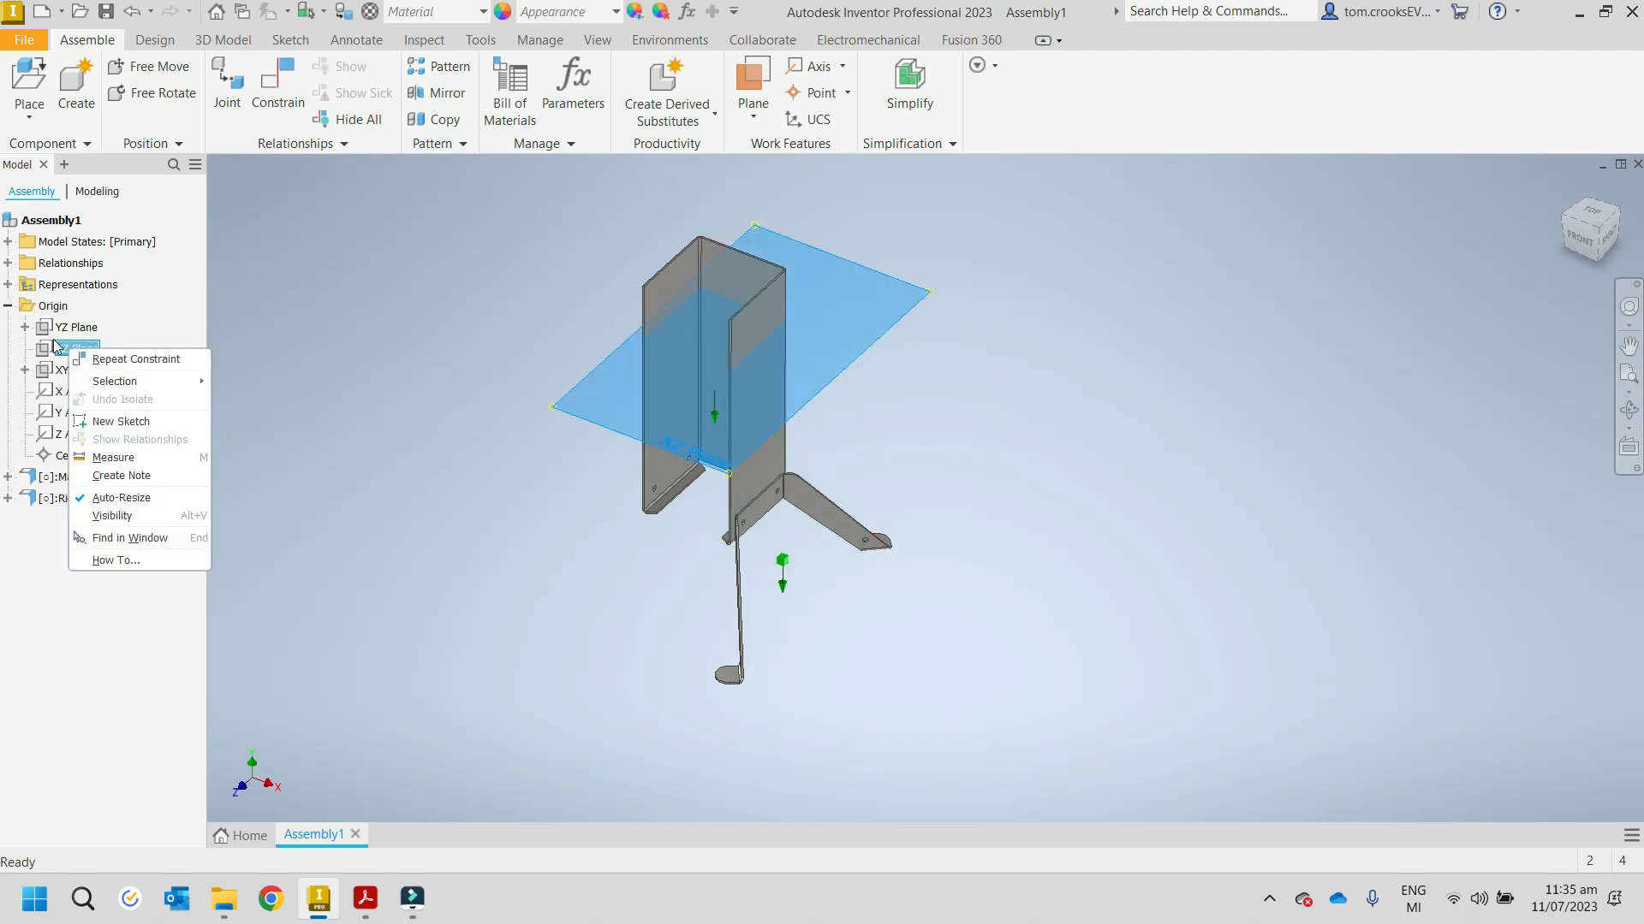
pyautogui.click(131, 514)
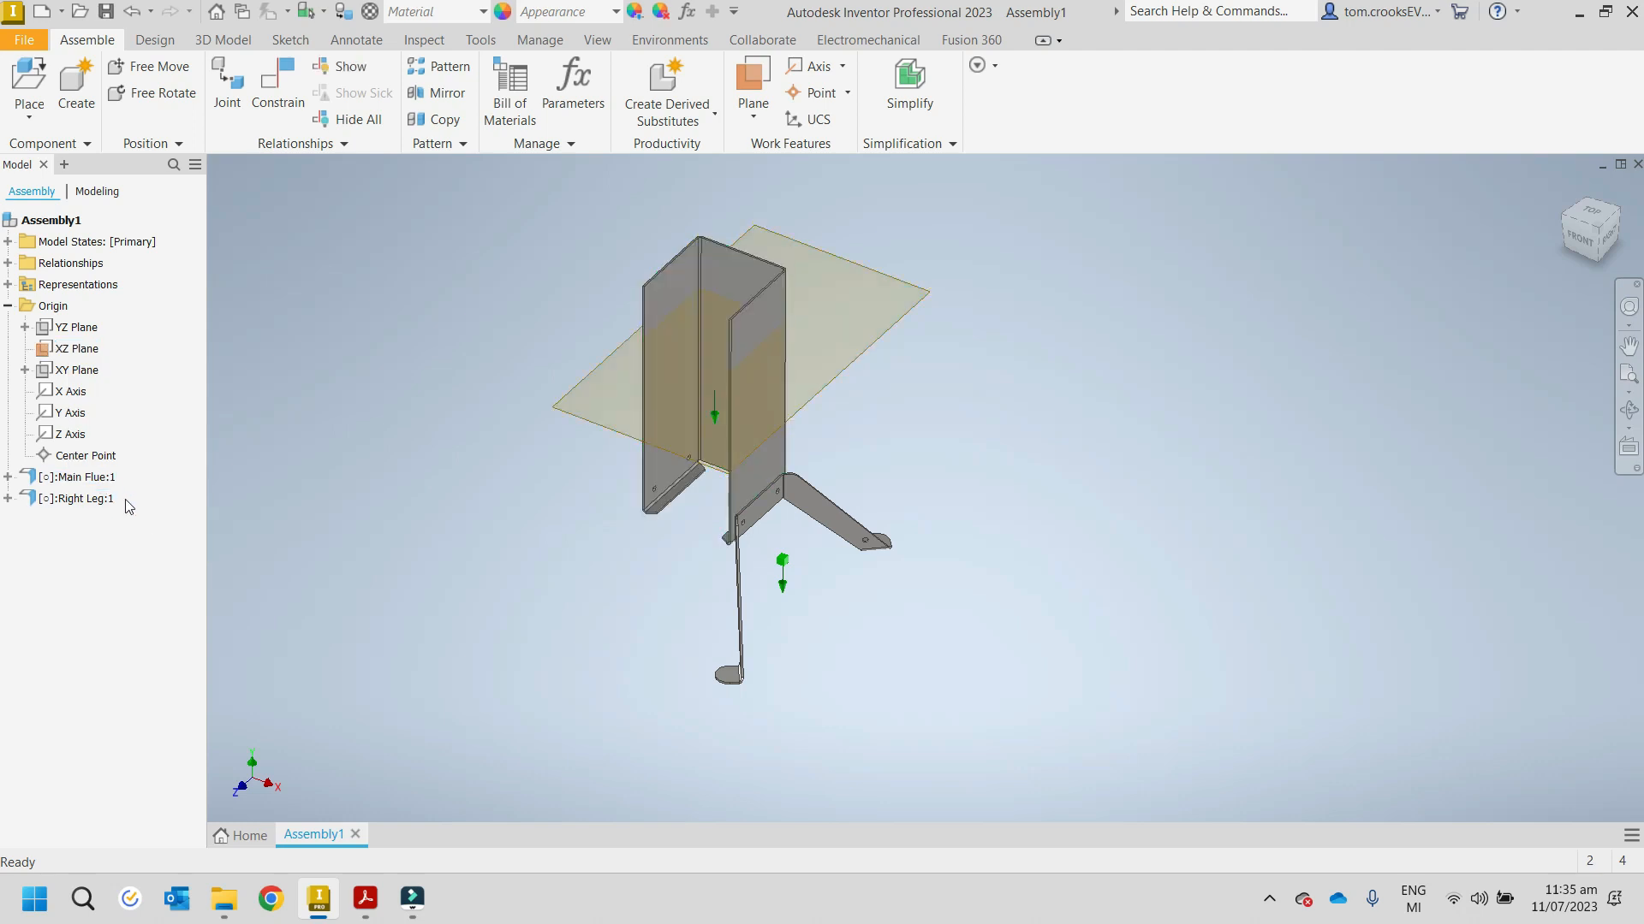
# Step: Mate the underside of the Right Leg's front foot to the assembly's XZ plane at 0 mm offset
pyautogui.click(278, 86)
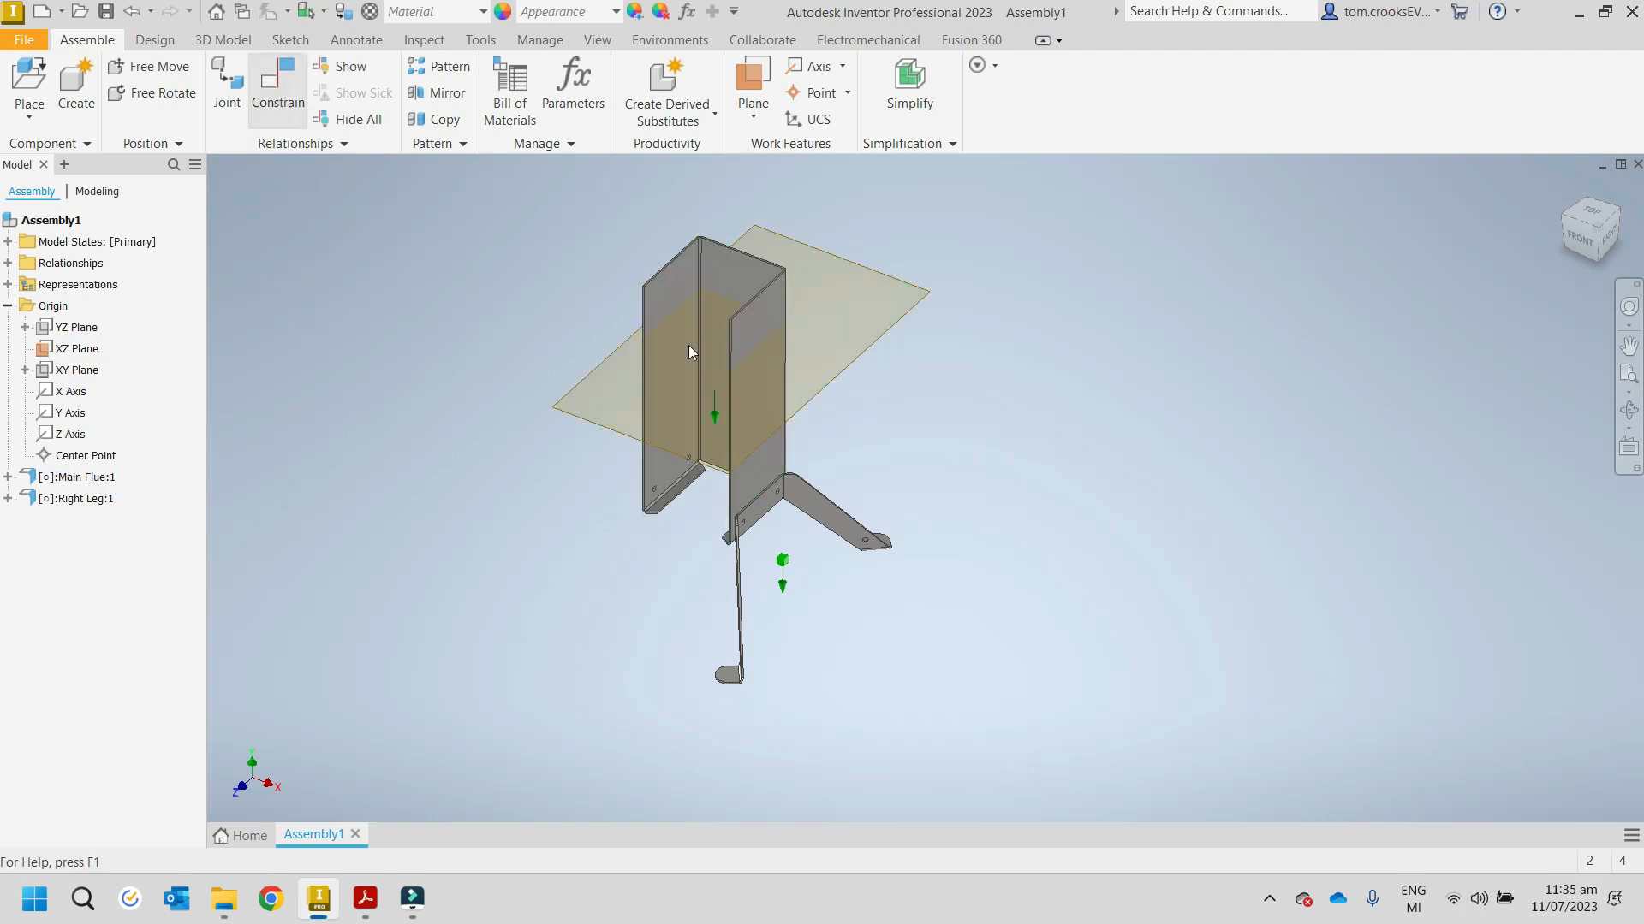
pyautogui.click(844, 377)
pyautogui.keyDown('shift'); pyautogui.moveTo(775, 528); pyautogui.dragTo(742, 380, button='middle'); pyautogui.keyUp('shift')
pyautogui.scroll(-4, 742, 376)
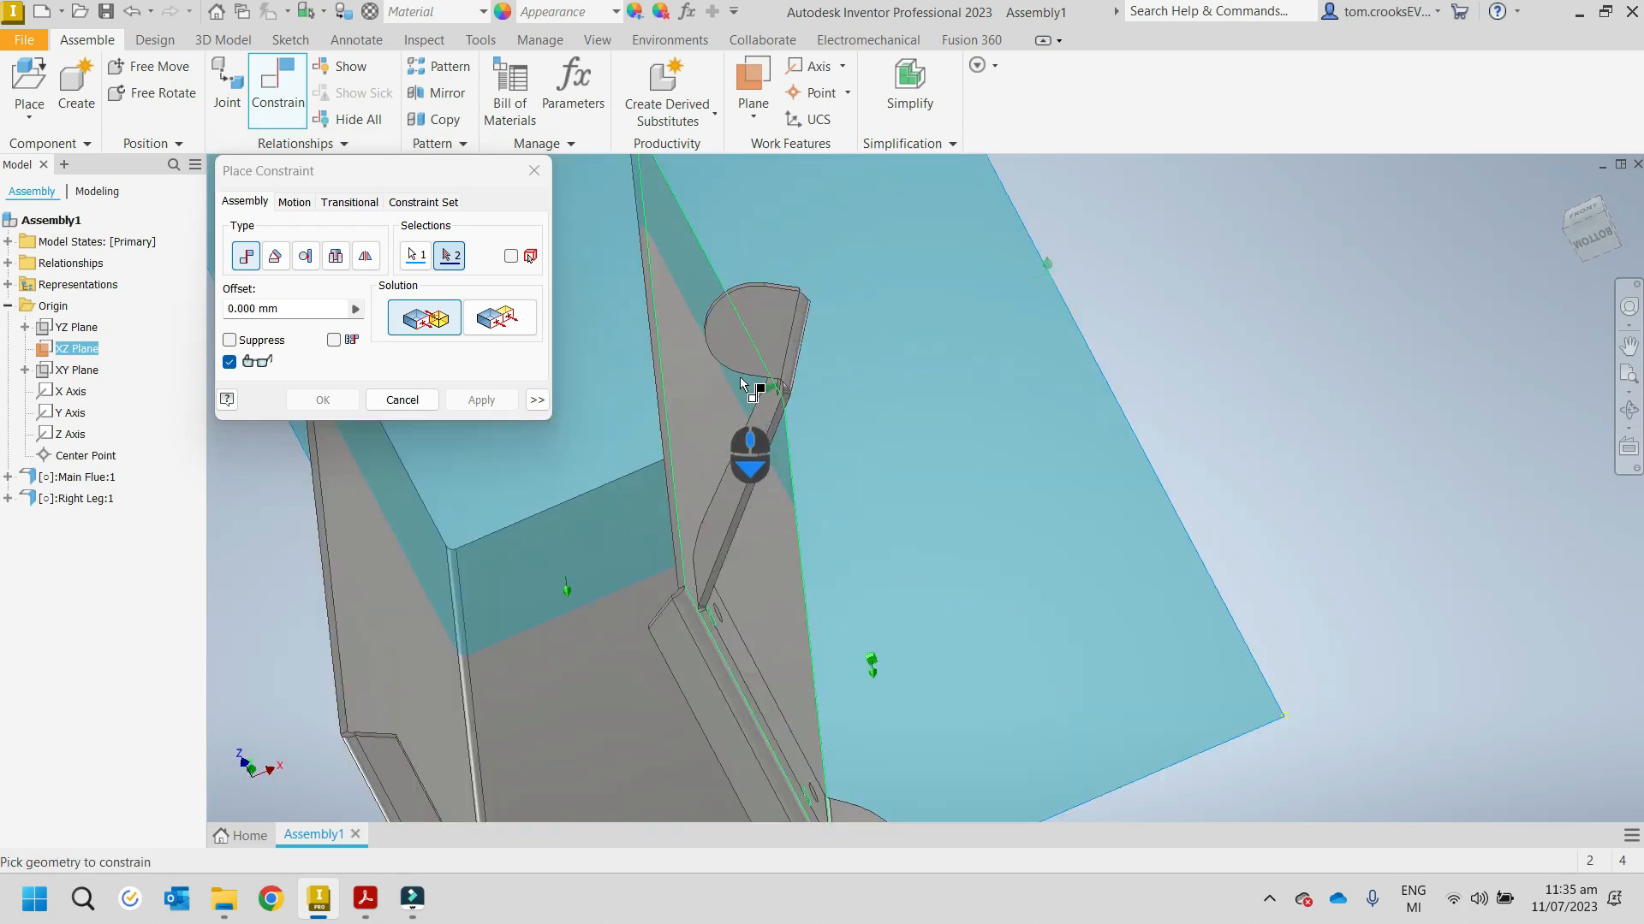
pyautogui.click(746, 325)
pyautogui.scroll(4, 745, 341)
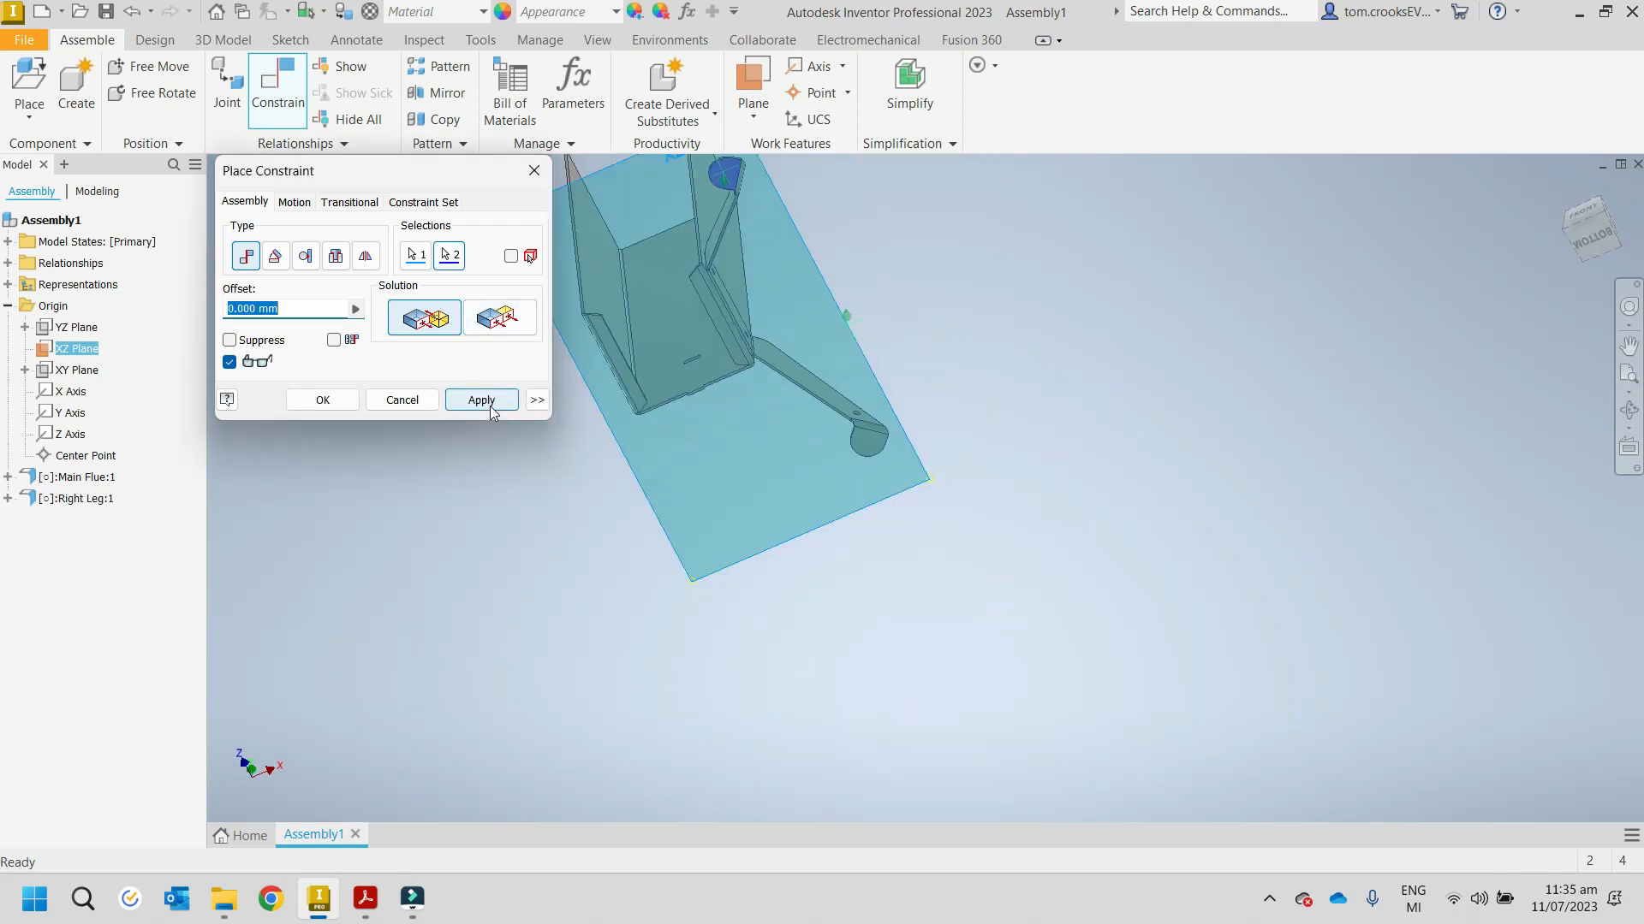
pyautogui.click(481, 400)
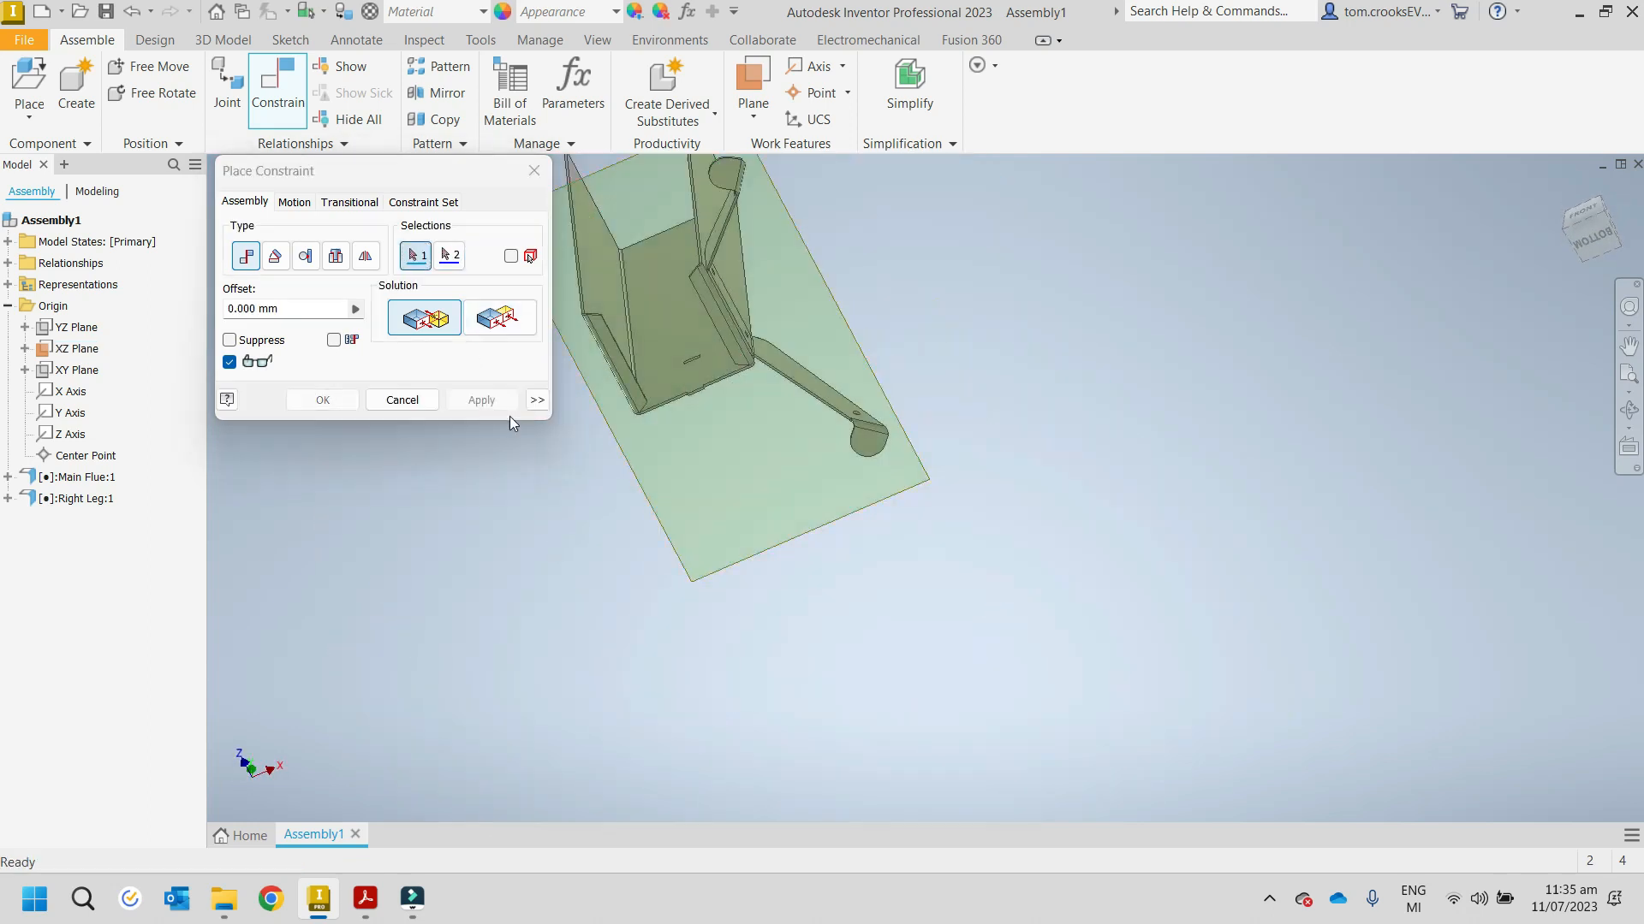
pyautogui.click(534, 171)
# Step: View the assembly from the front and try moving the Main Flue to check for remaining freedom of movement
pyautogui.keyDown('shift'); pyautogui.moveTo(599, 282); pyautogui.dragTo(716, 514, button='middle'); pyautogui.keyUp('shift')
pyautogui.click(789, 376)
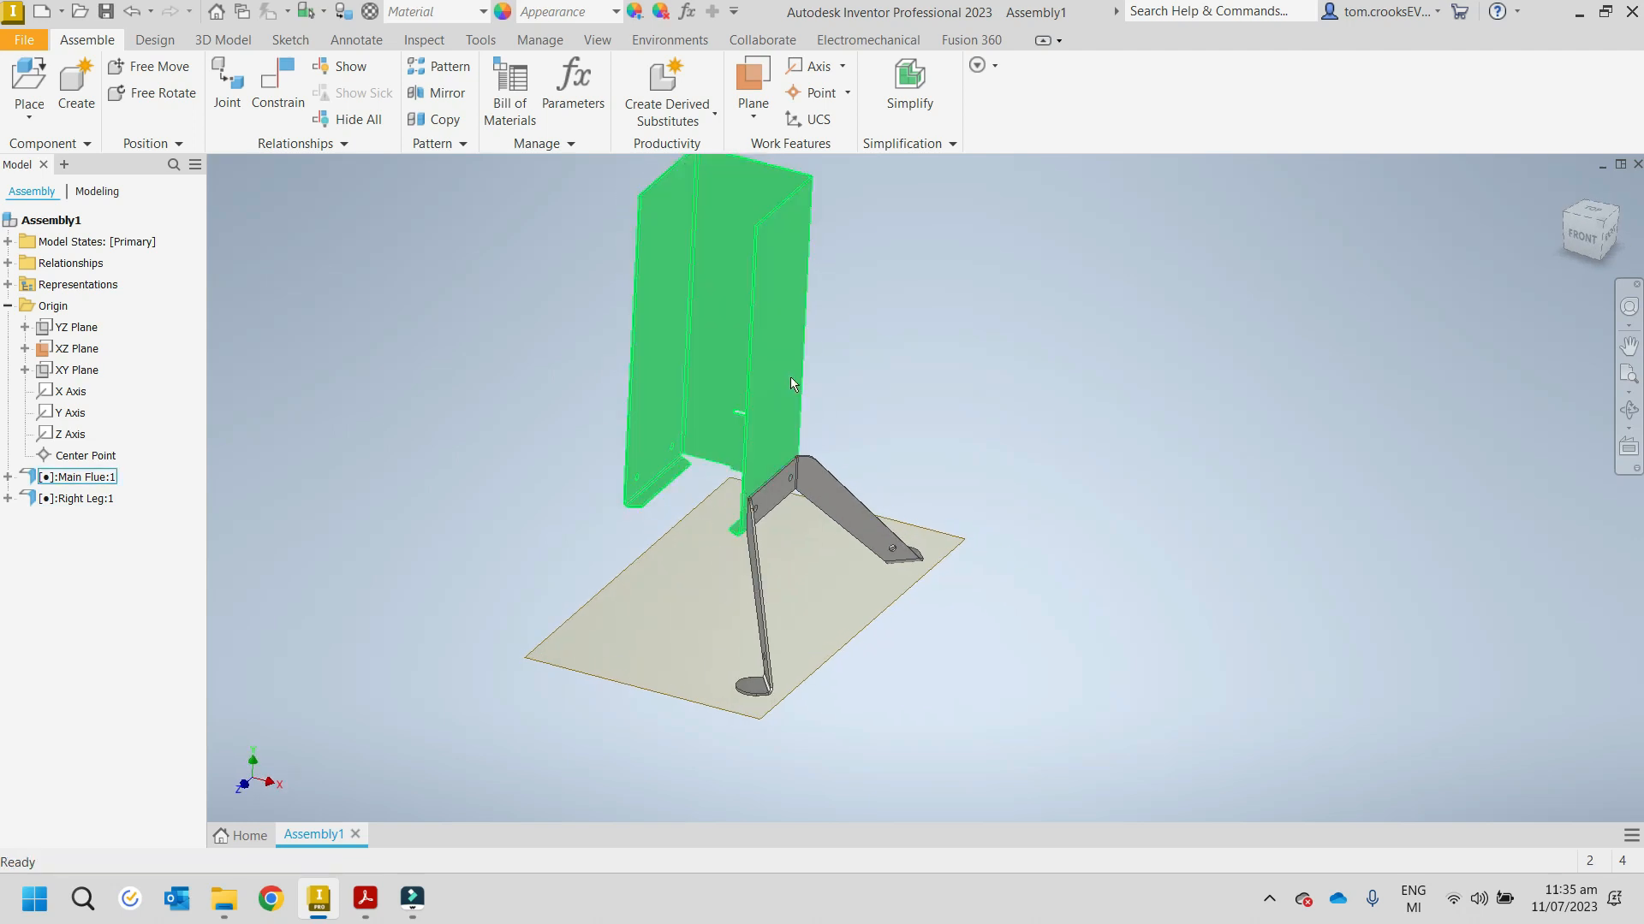
pyautogui.press('Escape')
pyautogui.click(668, 399)
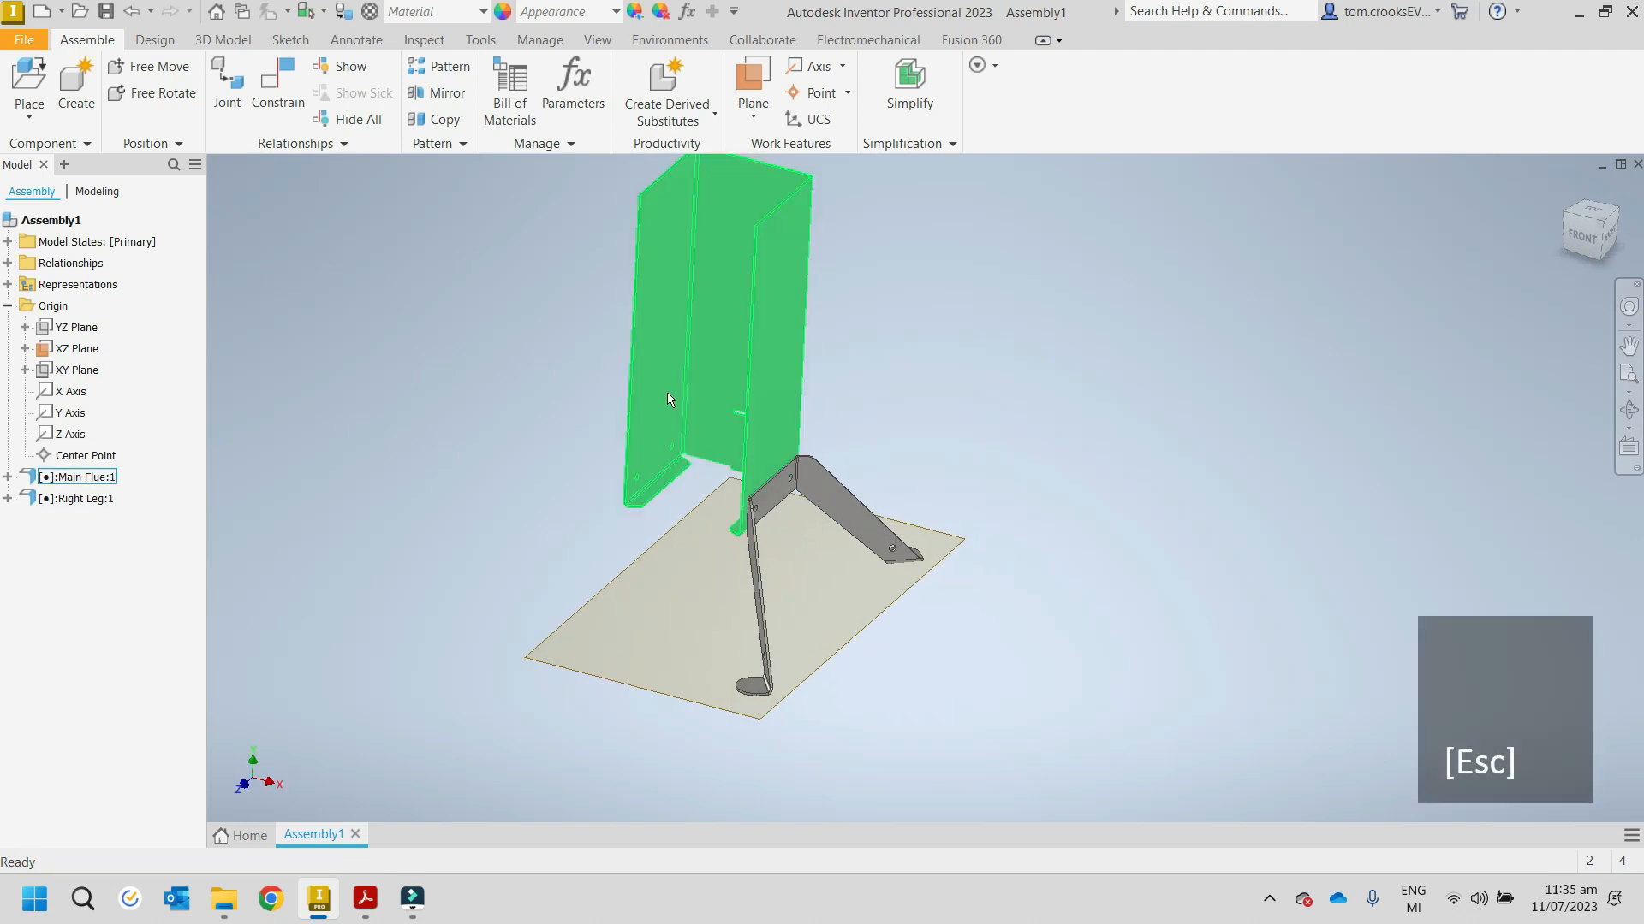
# Step: List the Main Flue's constraints in the model browser and check the options available for Flush:2
pyautogui.click(386, 376)
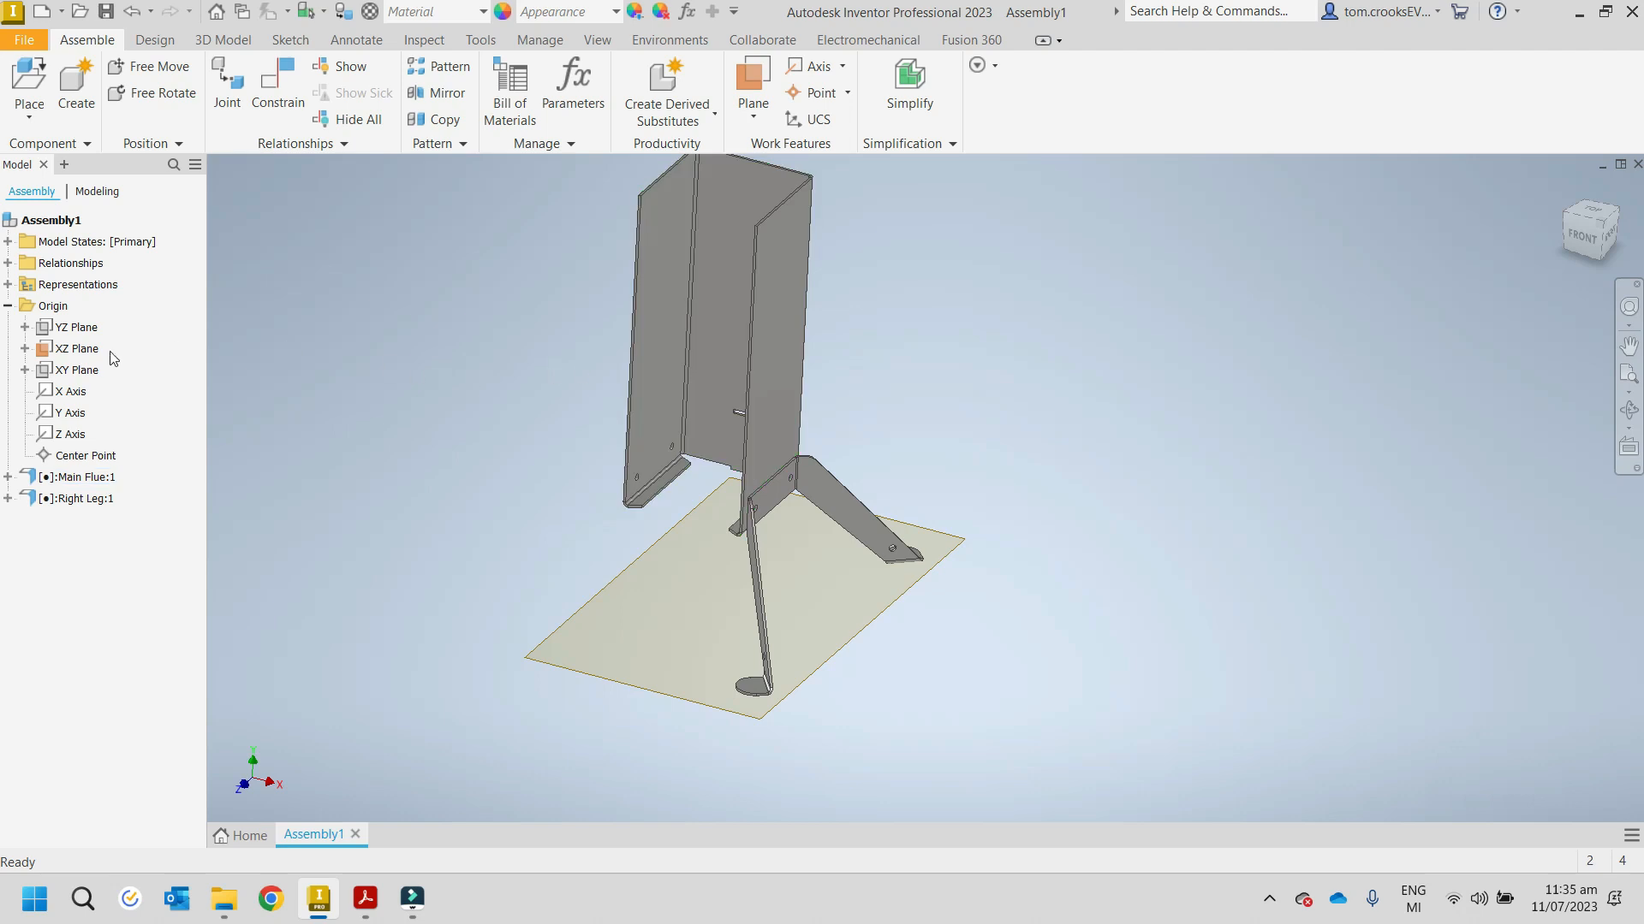
pyautogui.click(75, 498)
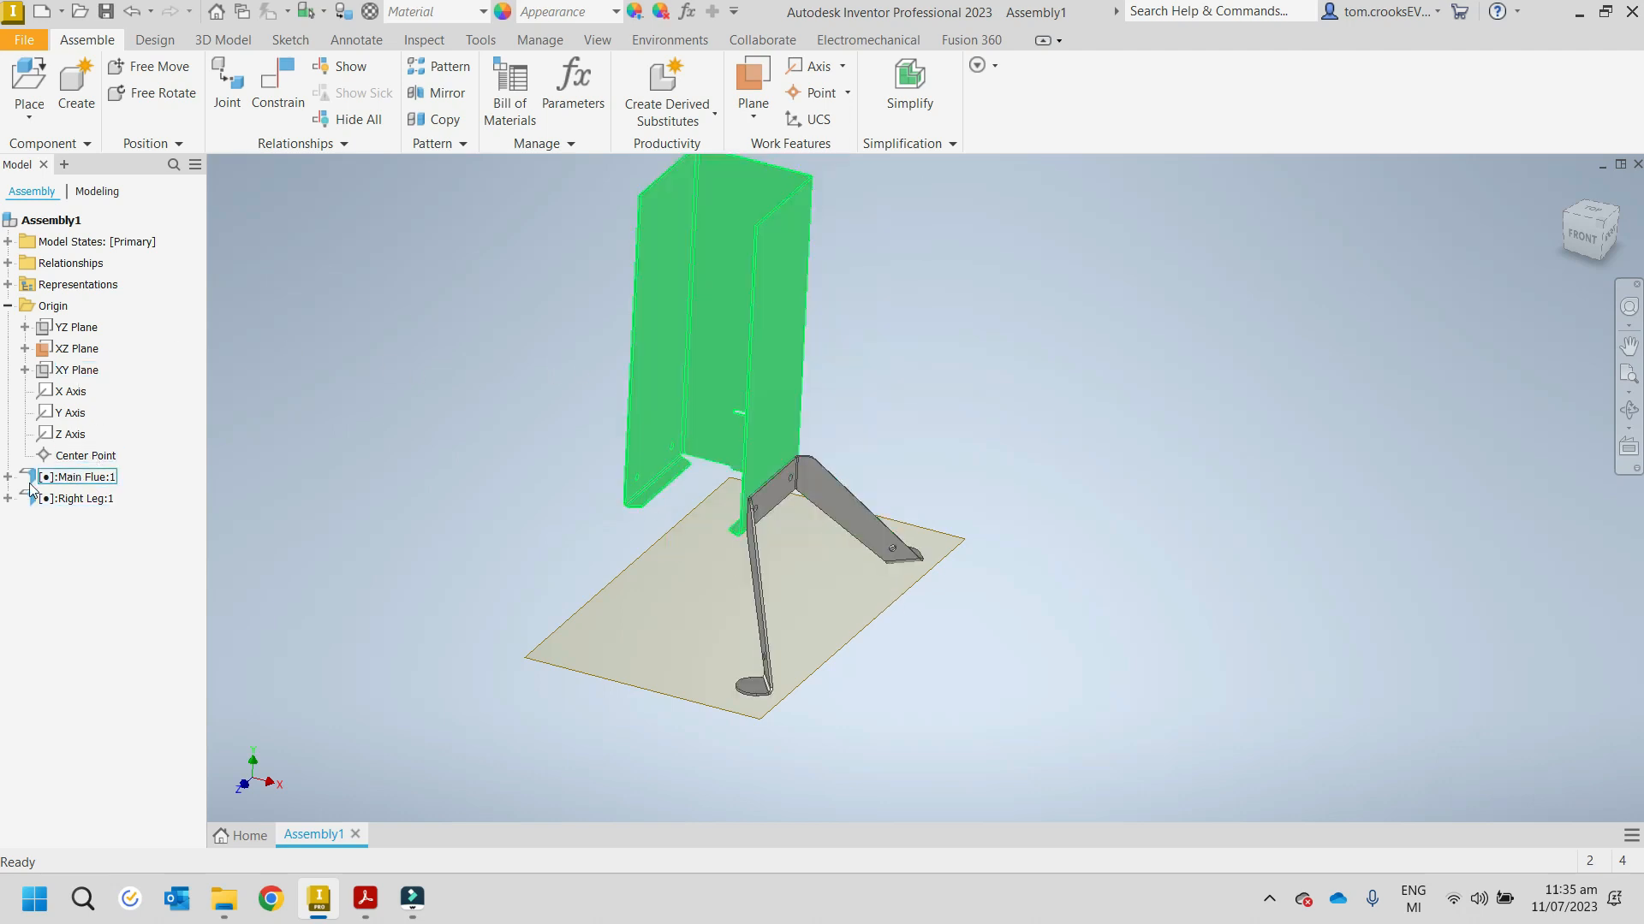
pyautogui.click(8, 478)
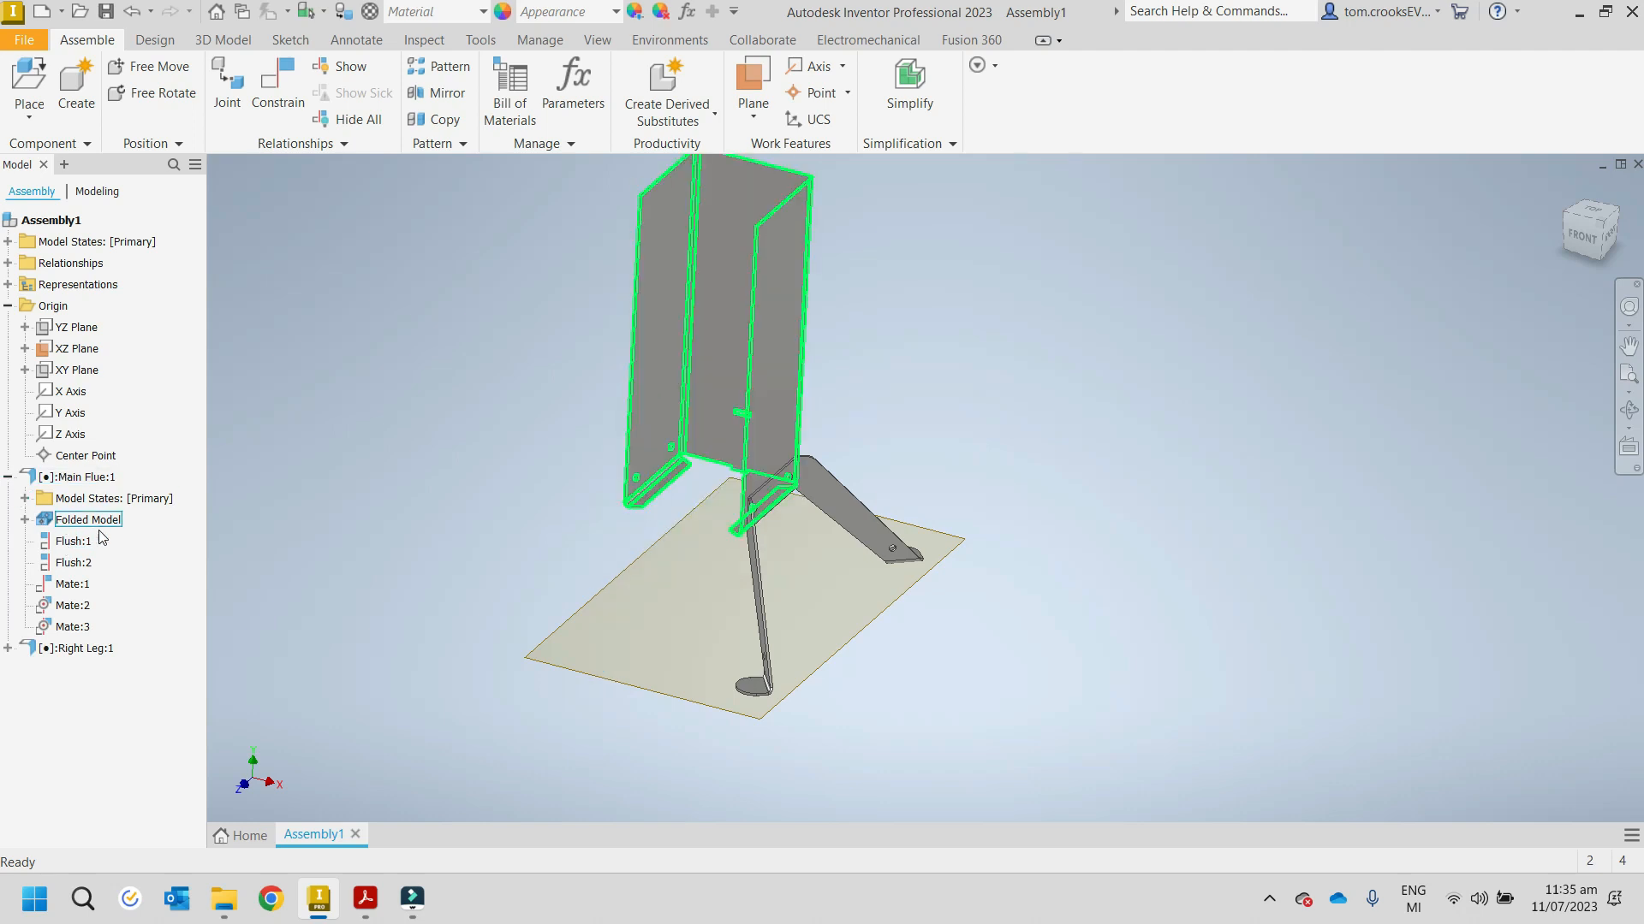
pyautogui.rightClick(76, 570)
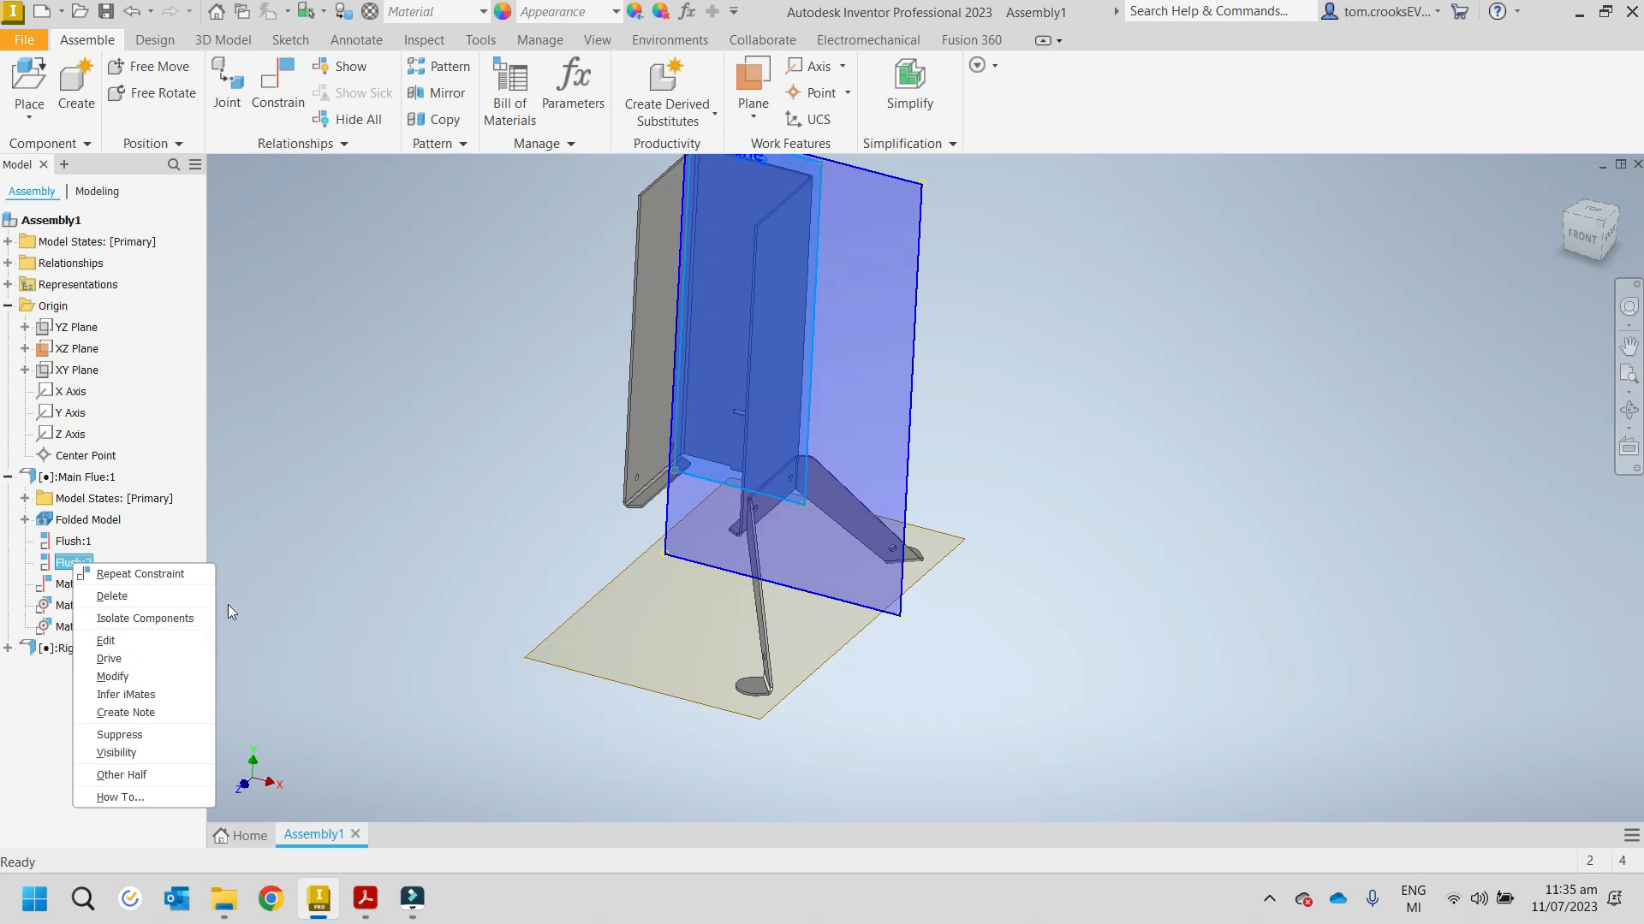
pyautogui.press('Escape')
pyautogui.press('Escape')
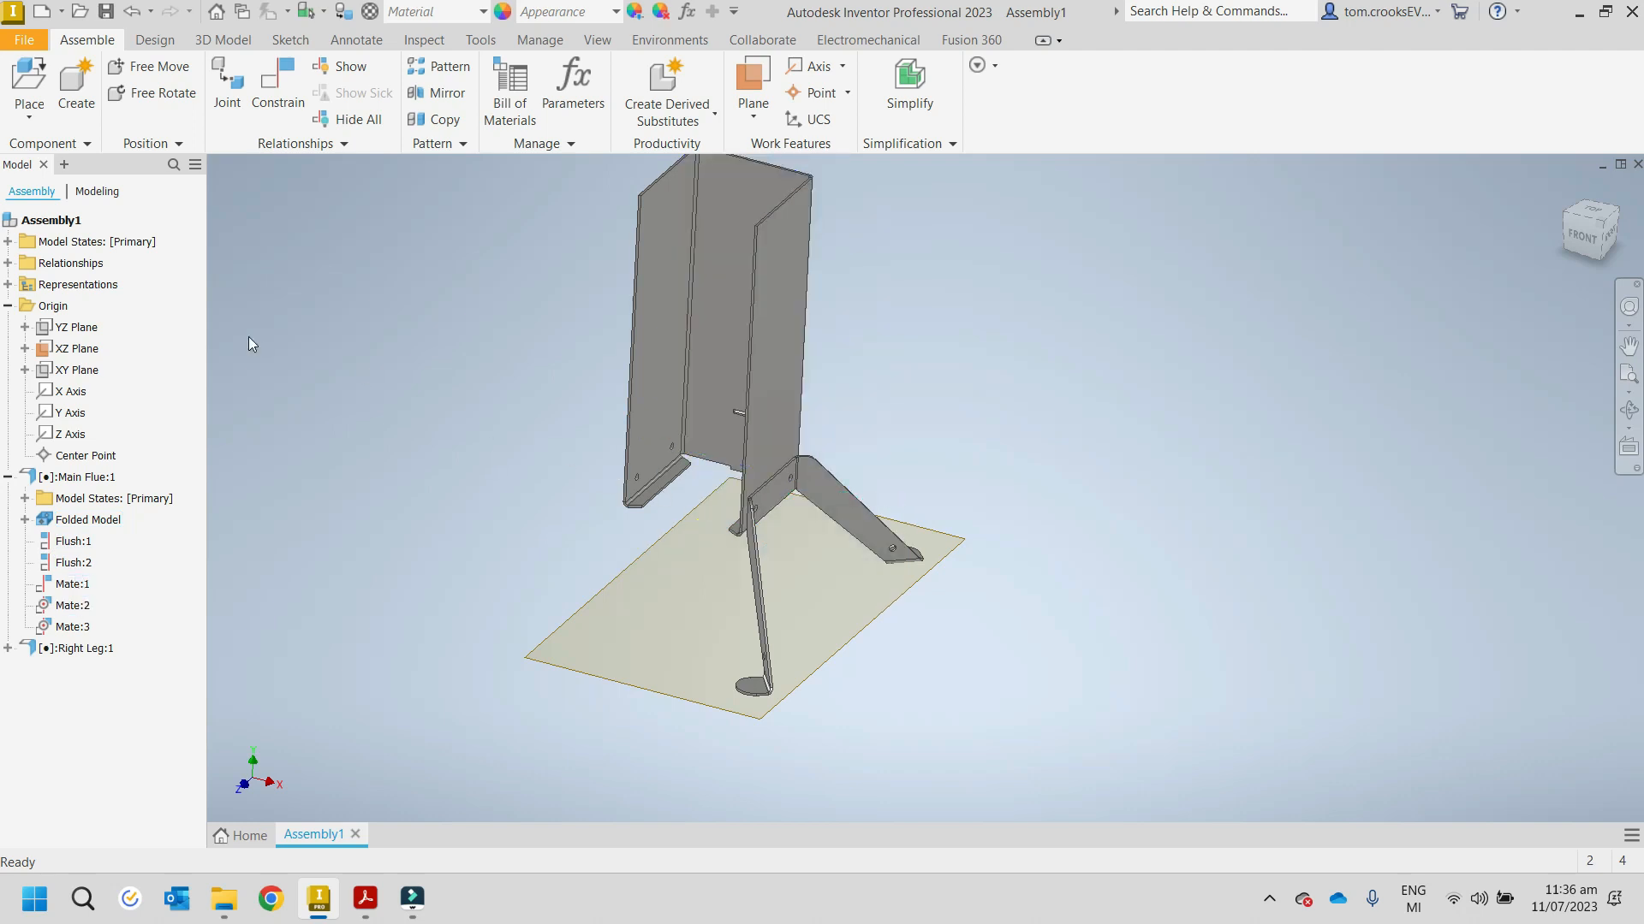
# Step: Turn on the visibility of the assembly's origin XY and YZ planes
pyautogui.rightClick(45, 373)
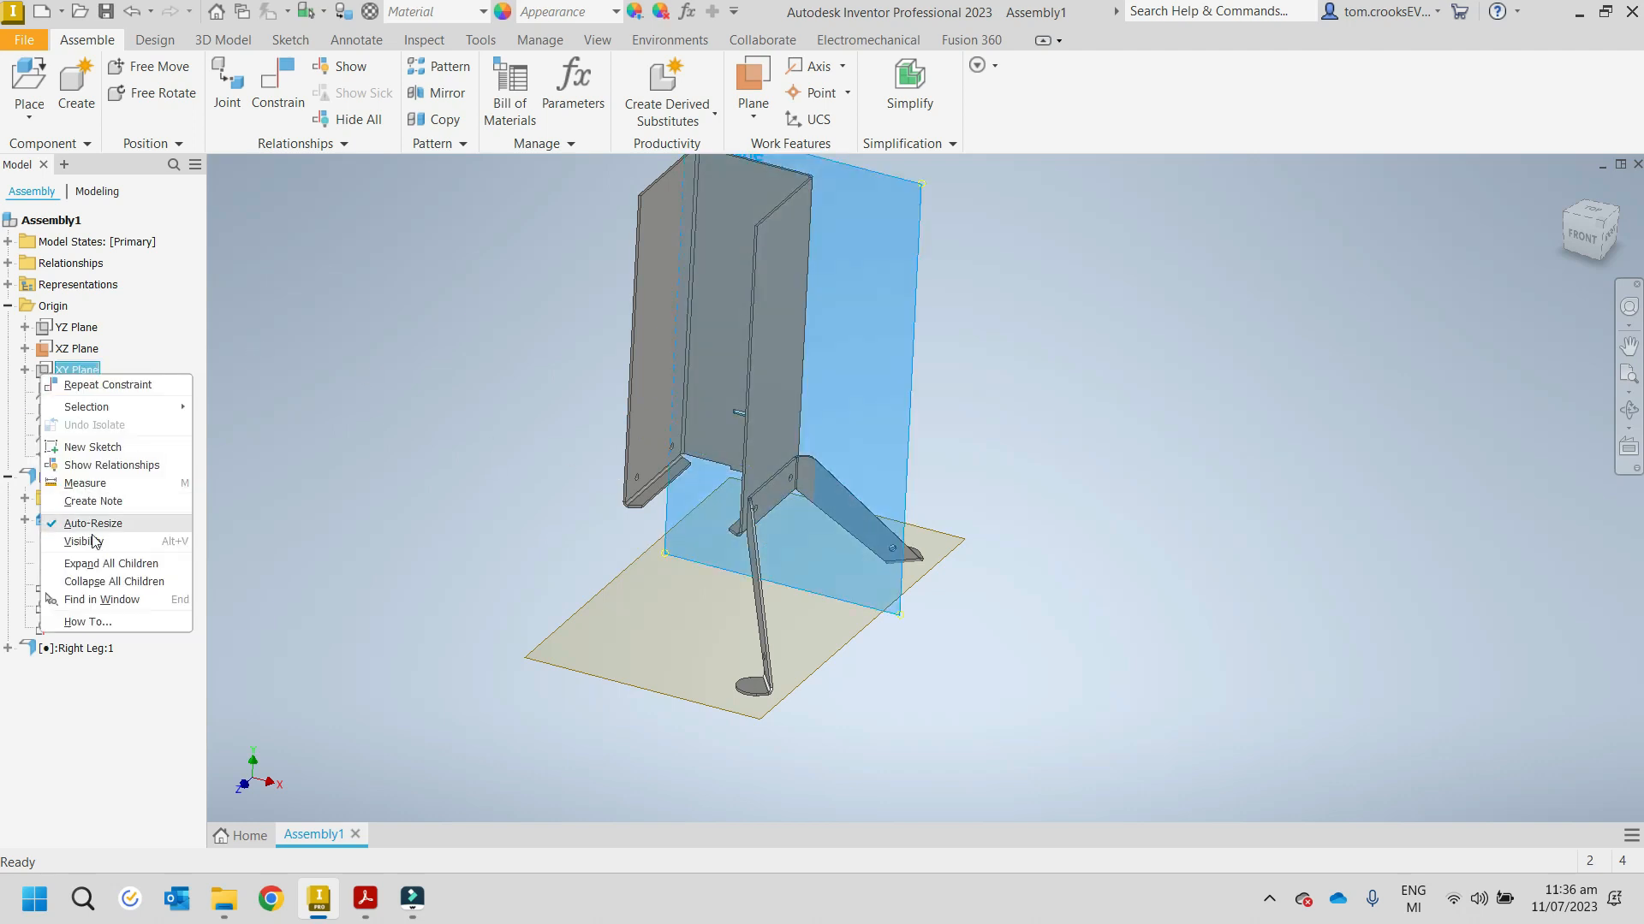
pyautogui.click(90, 561)
pyautogui.rightClick(55, 374)
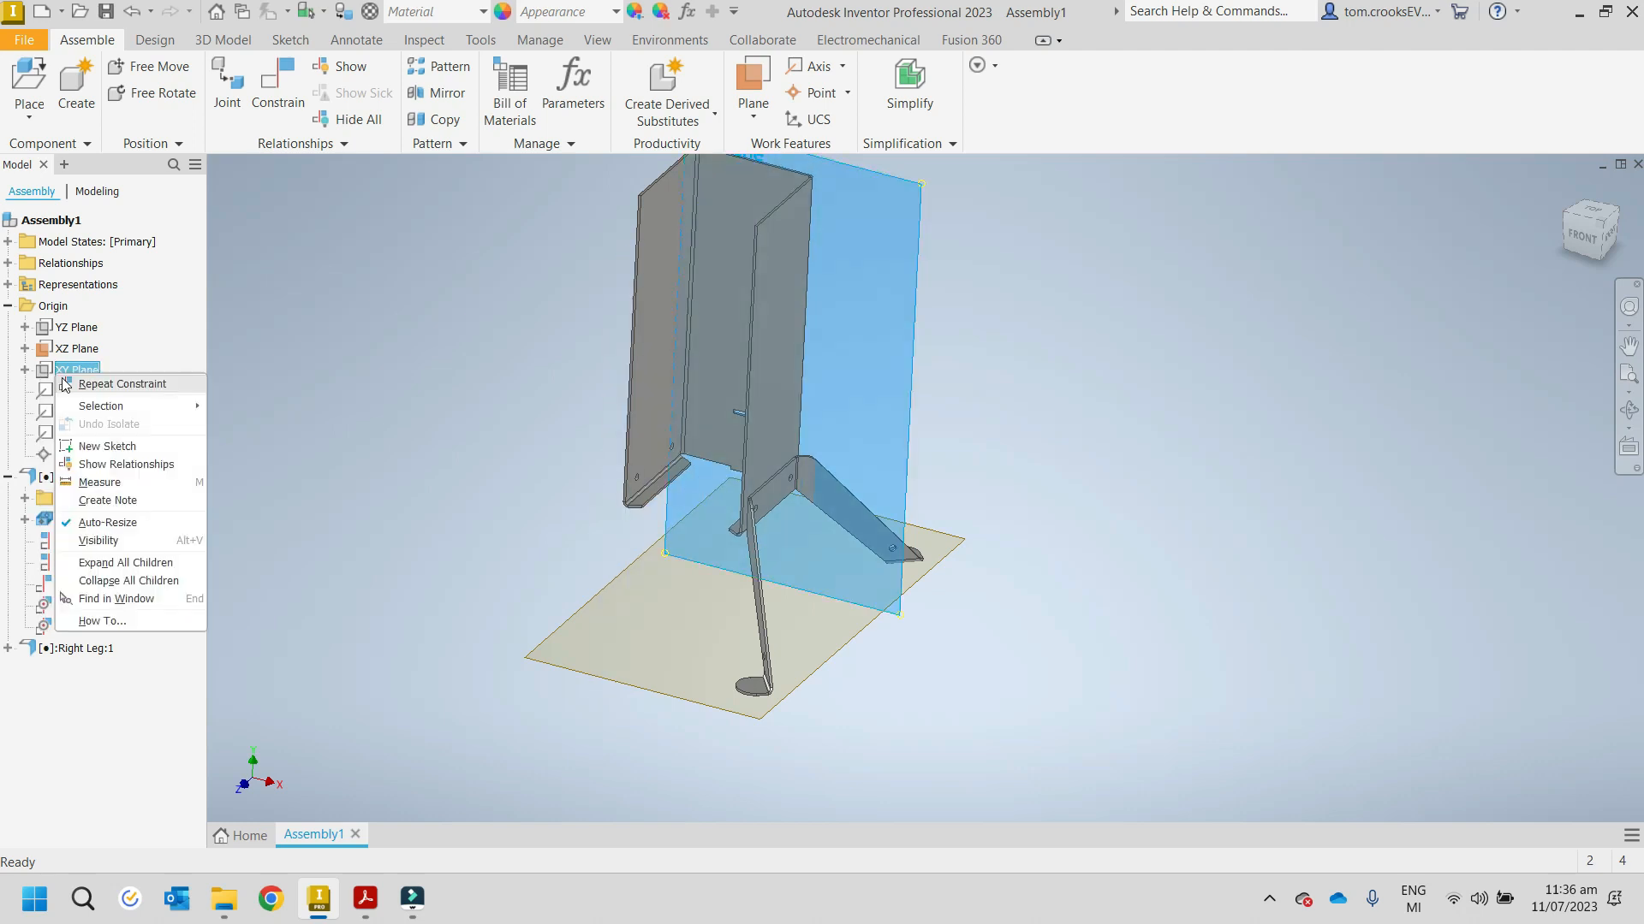
pyautogui.click(154, 542)
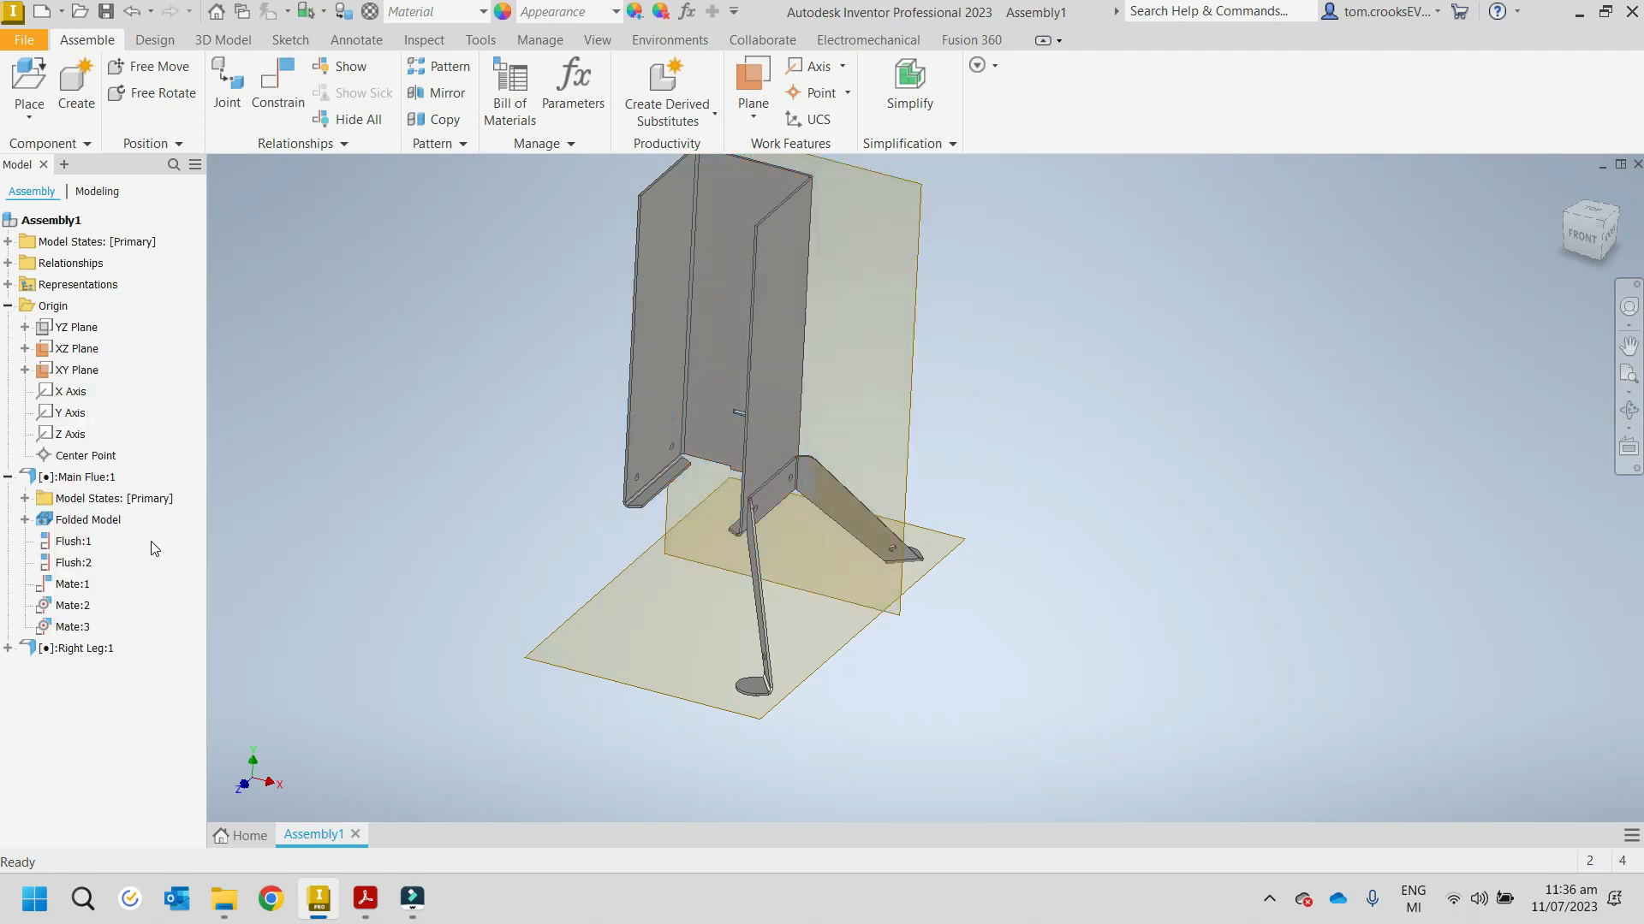
pyautogui.rightClick(68, 329)
pyautogui.click(125, 498)
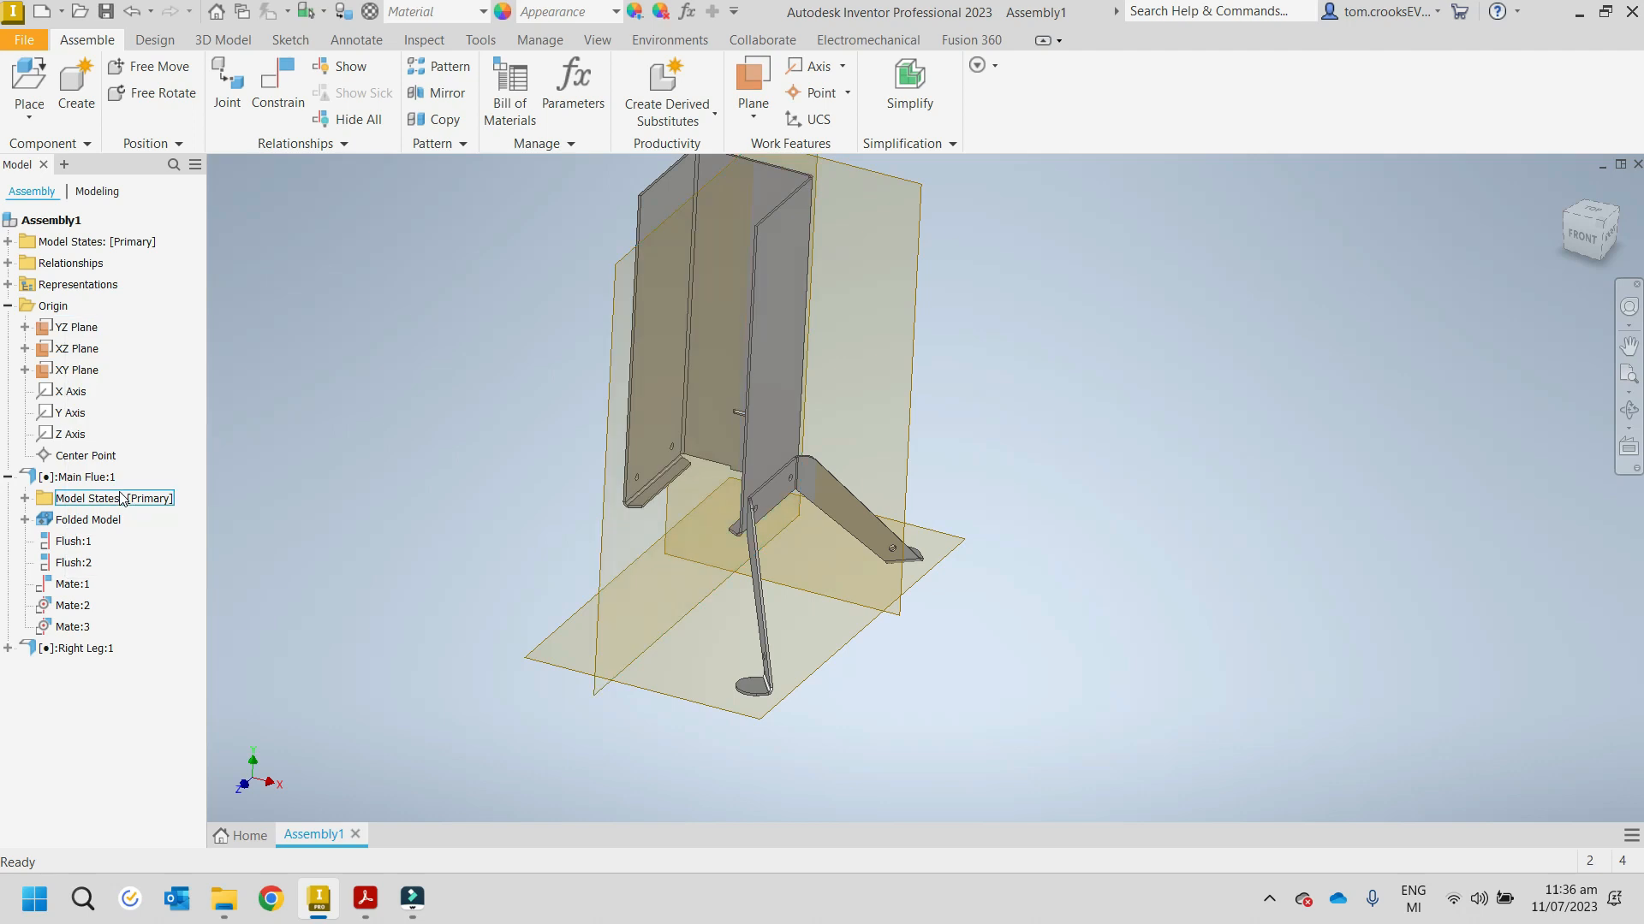
# Step: Examine from several angles how the Main Flue and Right Leg sit against the three origin planes
pyautogui.keyDown('shift'); pyautogui.moveTo(459, 465); pyautogui.dragTo(527, 474, button='middle'); pyautogui.keyUp('shift')
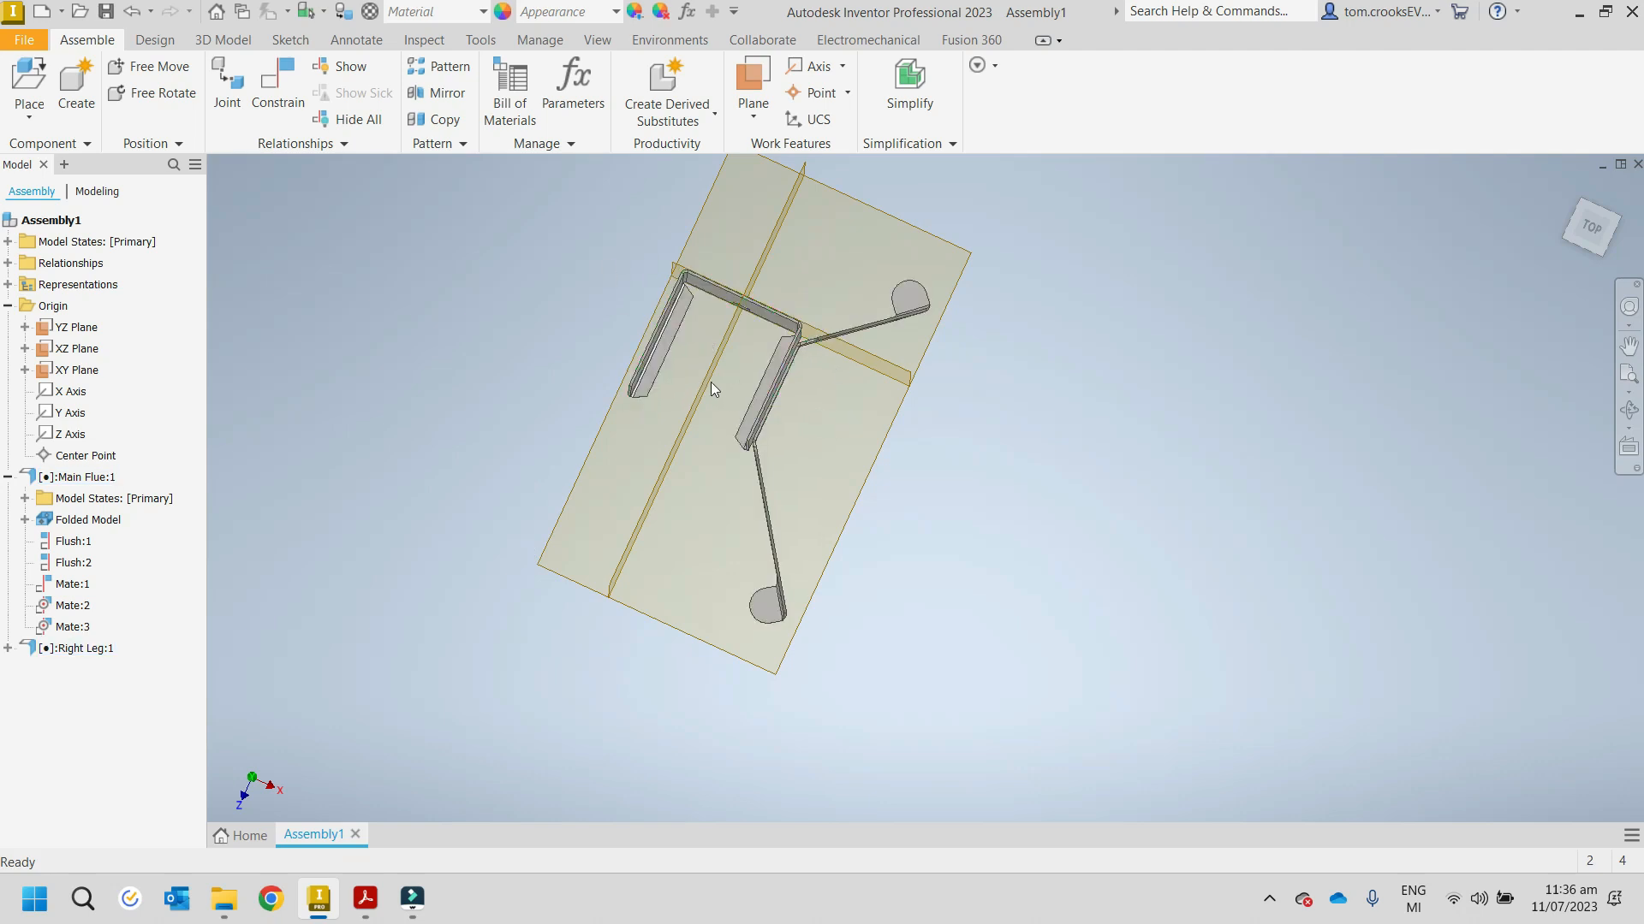
pyautogui.keyDown('shift'); pyautogui.moveTo(711, 382); pyautogui.dragTo(765, 389, button='middle'); pyautogui.keyUp('shift')
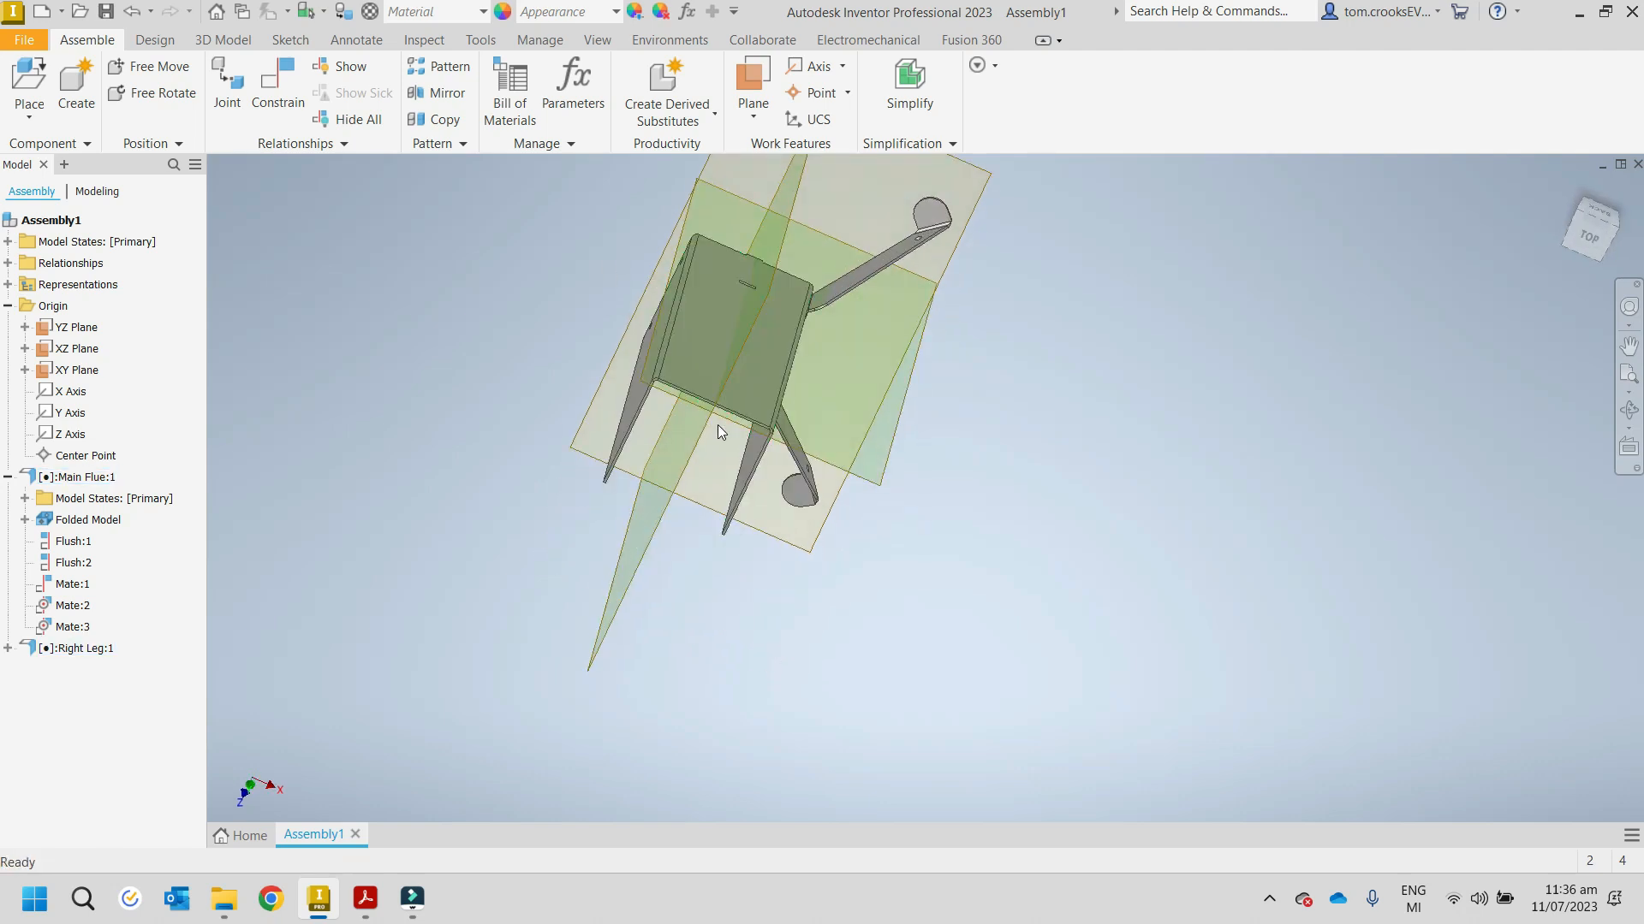
pyautogui.keyDown('shift'); pyautogui.moveTo(686, 470); pyautogui.dragTo(694, 411, button='middle'); pyautogui.keyUp('shift')
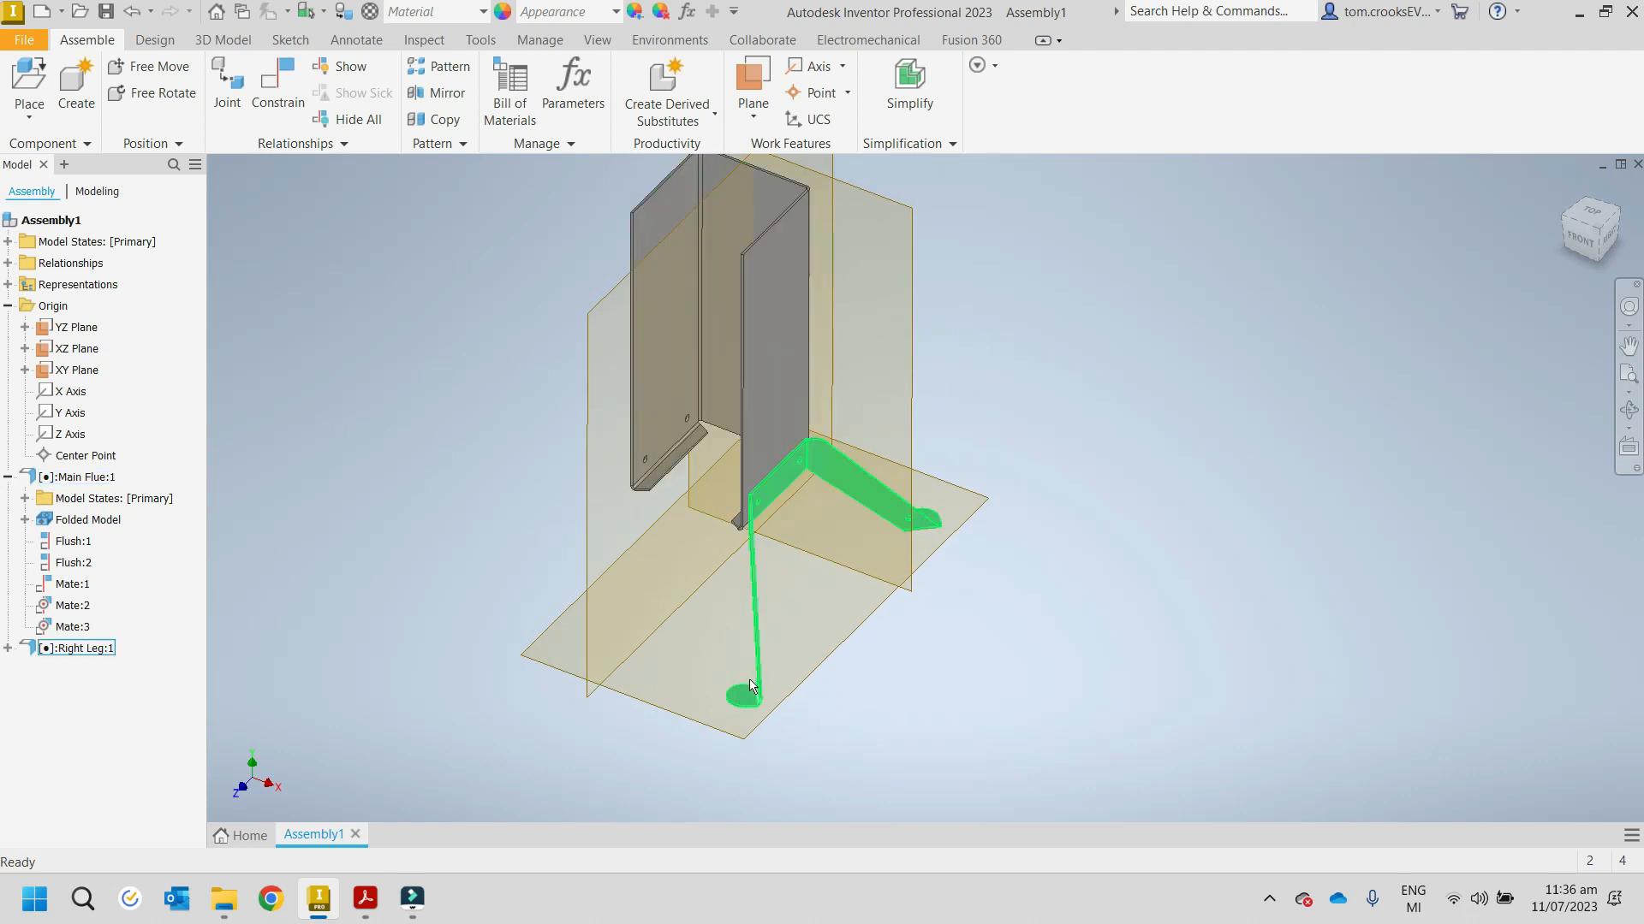
pyautogui.moveTo(377, 563)
pyautogui.keyDown('shift'); pyautogui.mouseDown(button='middle')
pyautogui.moveTo(434, 532)
pyautogui.moveTo(422, 576)
pyautogui.moveTo(406, 569)
pyautogui.mouseUp(button='middle'); pyautogui.keyUp('shift')
pyautogui.moveTo(539, 411); pyautogui.dragTo(461, 518, button='middle')
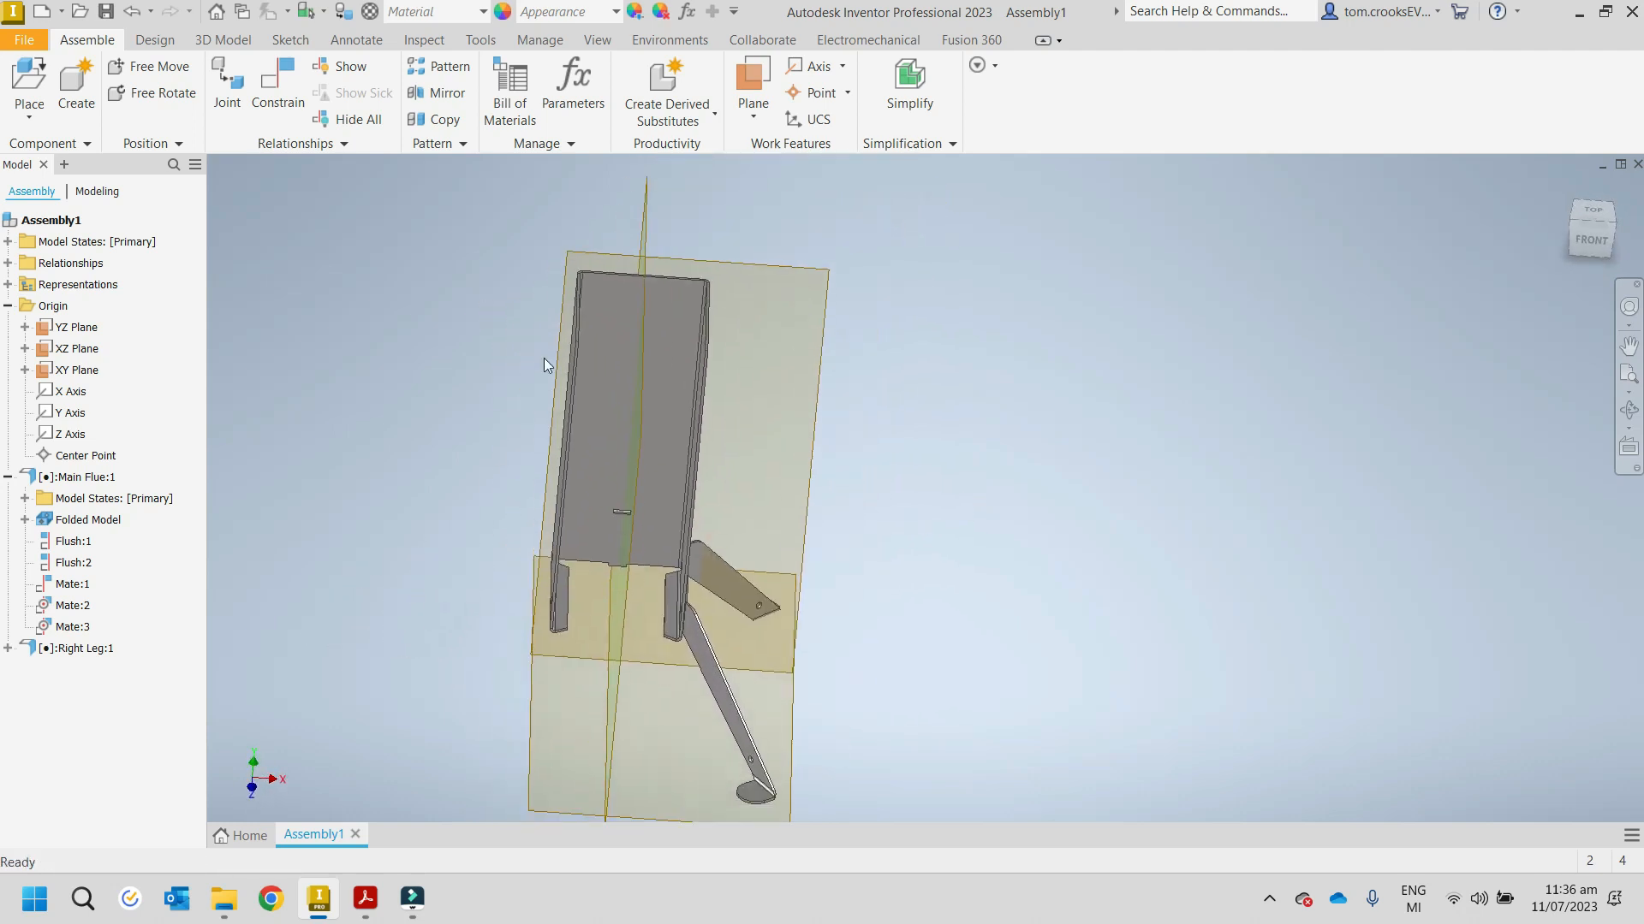
pyautogui.click(706, 649)
pyautogui.moveTo(495, 680); pyautogui.dragTo(532, 539, button='middle')
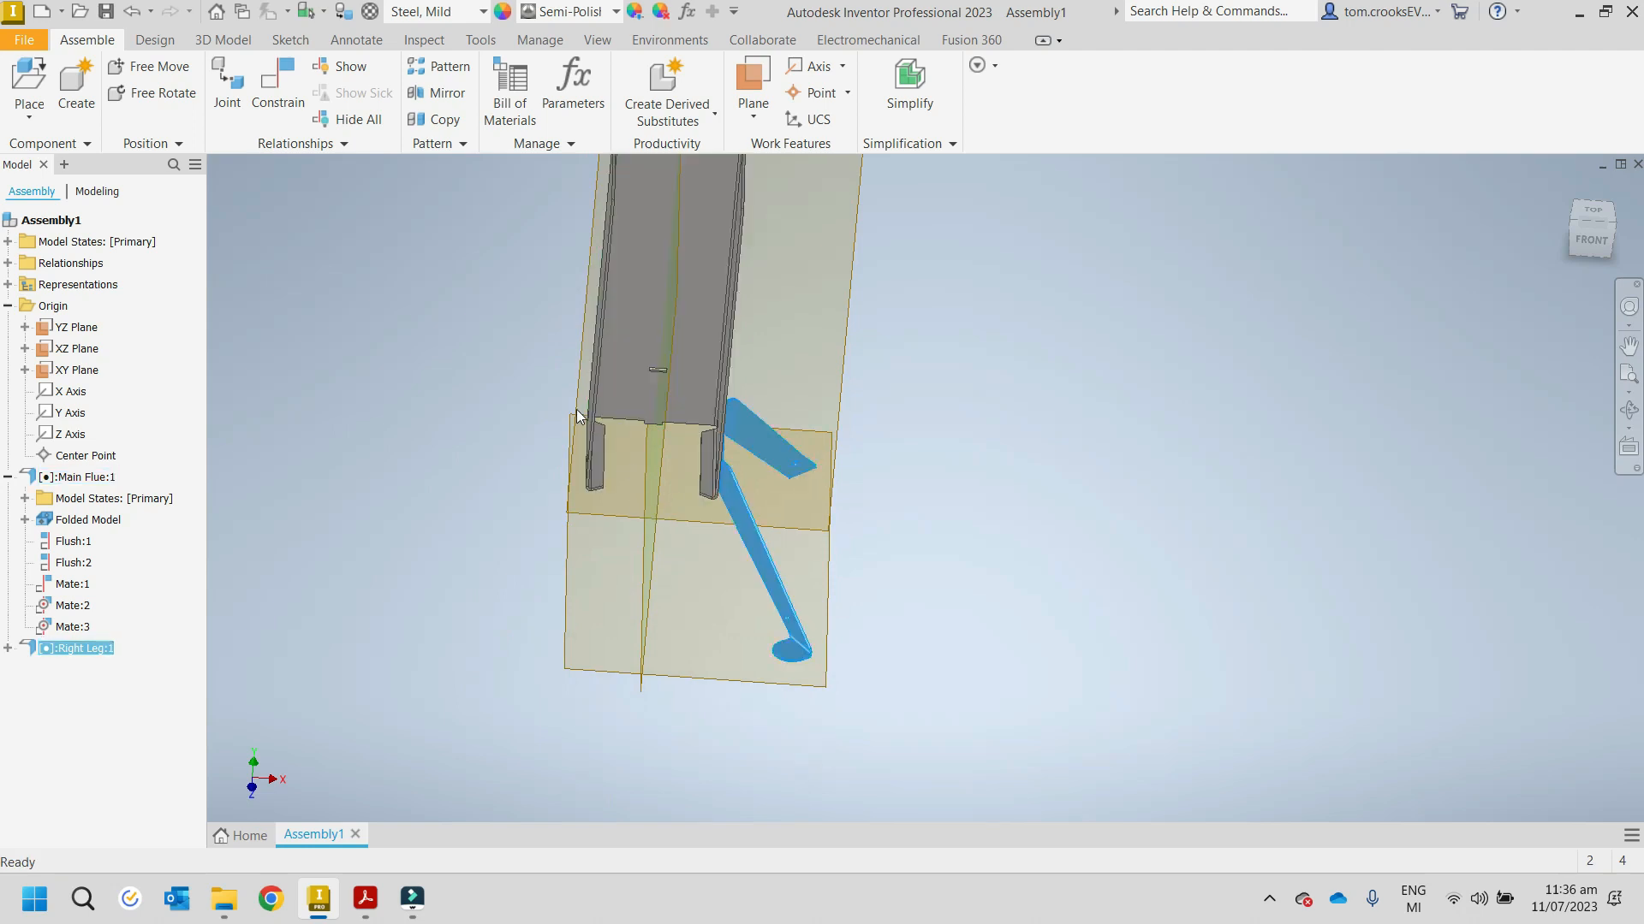
pyautogui.keyDown('shift'); pyautogui.moveTo(576, 465); pyautogui.dragTo(604, 425, button='middle'); pyautogui.keyUp('shift')
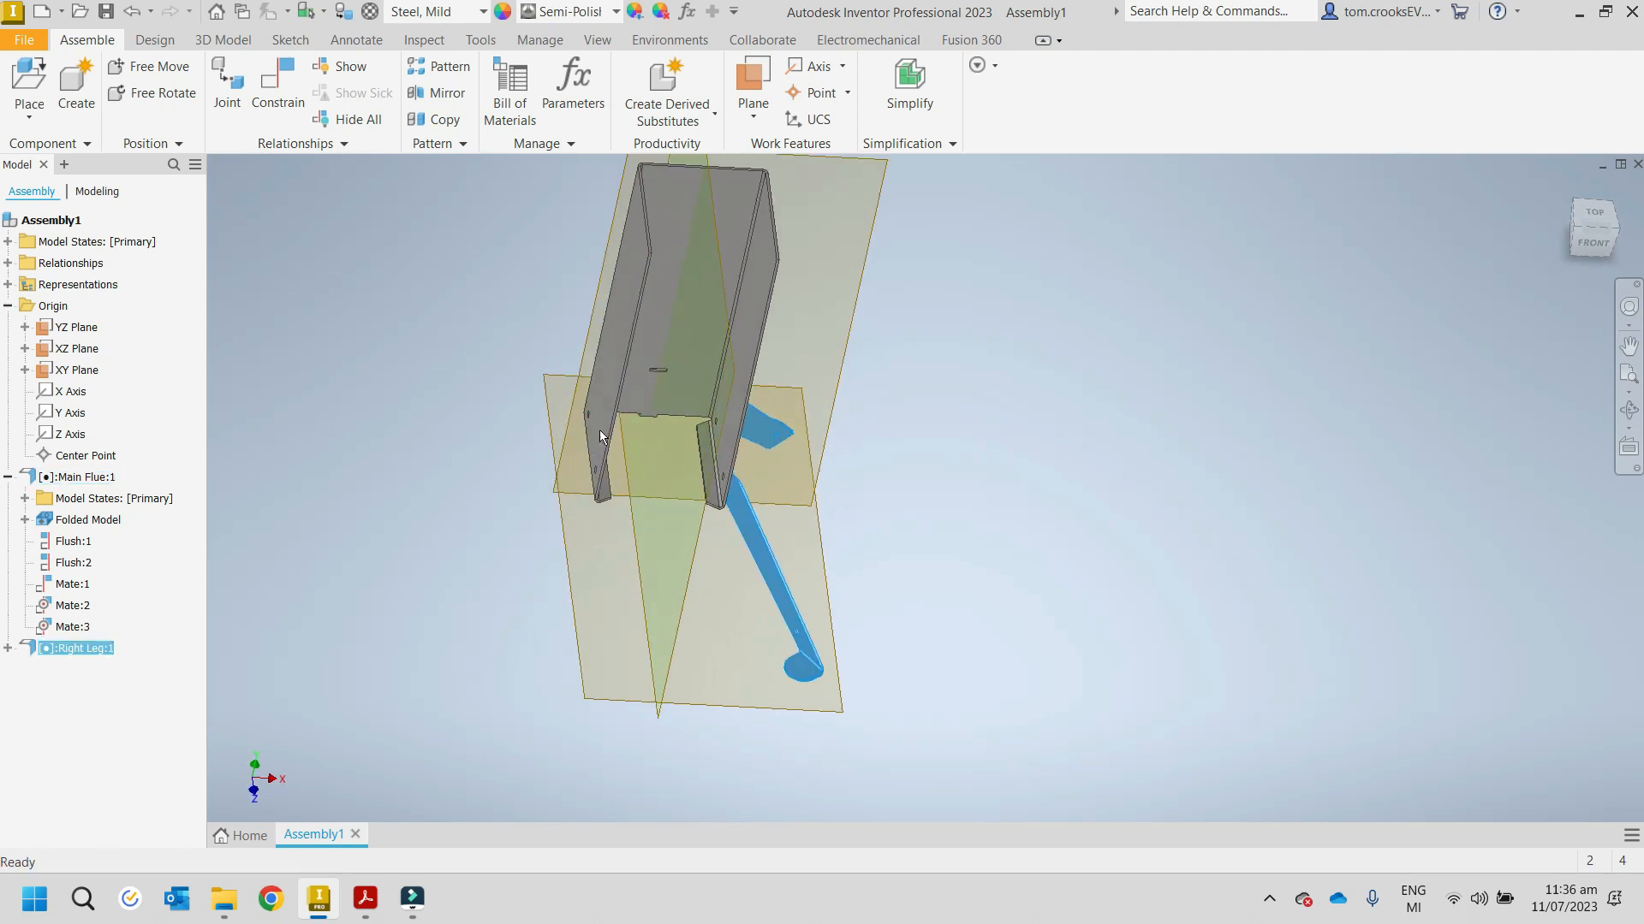
pyautogui.keyDown('shift'); pyautogui.moveTo(589, 423); pyautogui.dragTo(554, 420, button='middle'); pyautogui.keyUp('shift')
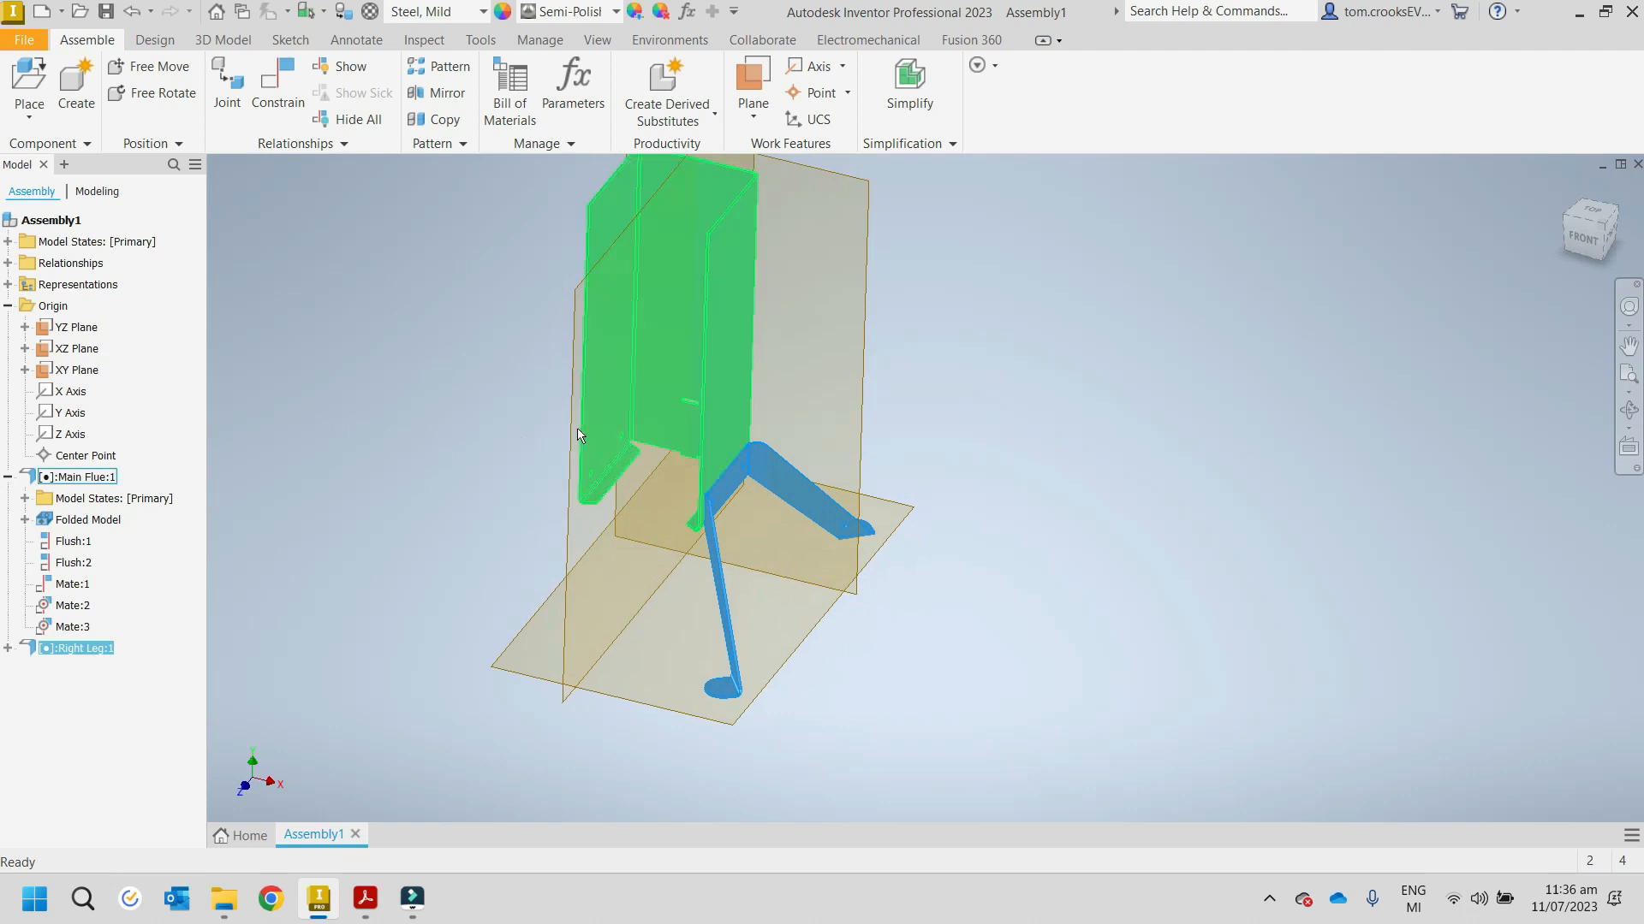
pyautogui.press('Escape')
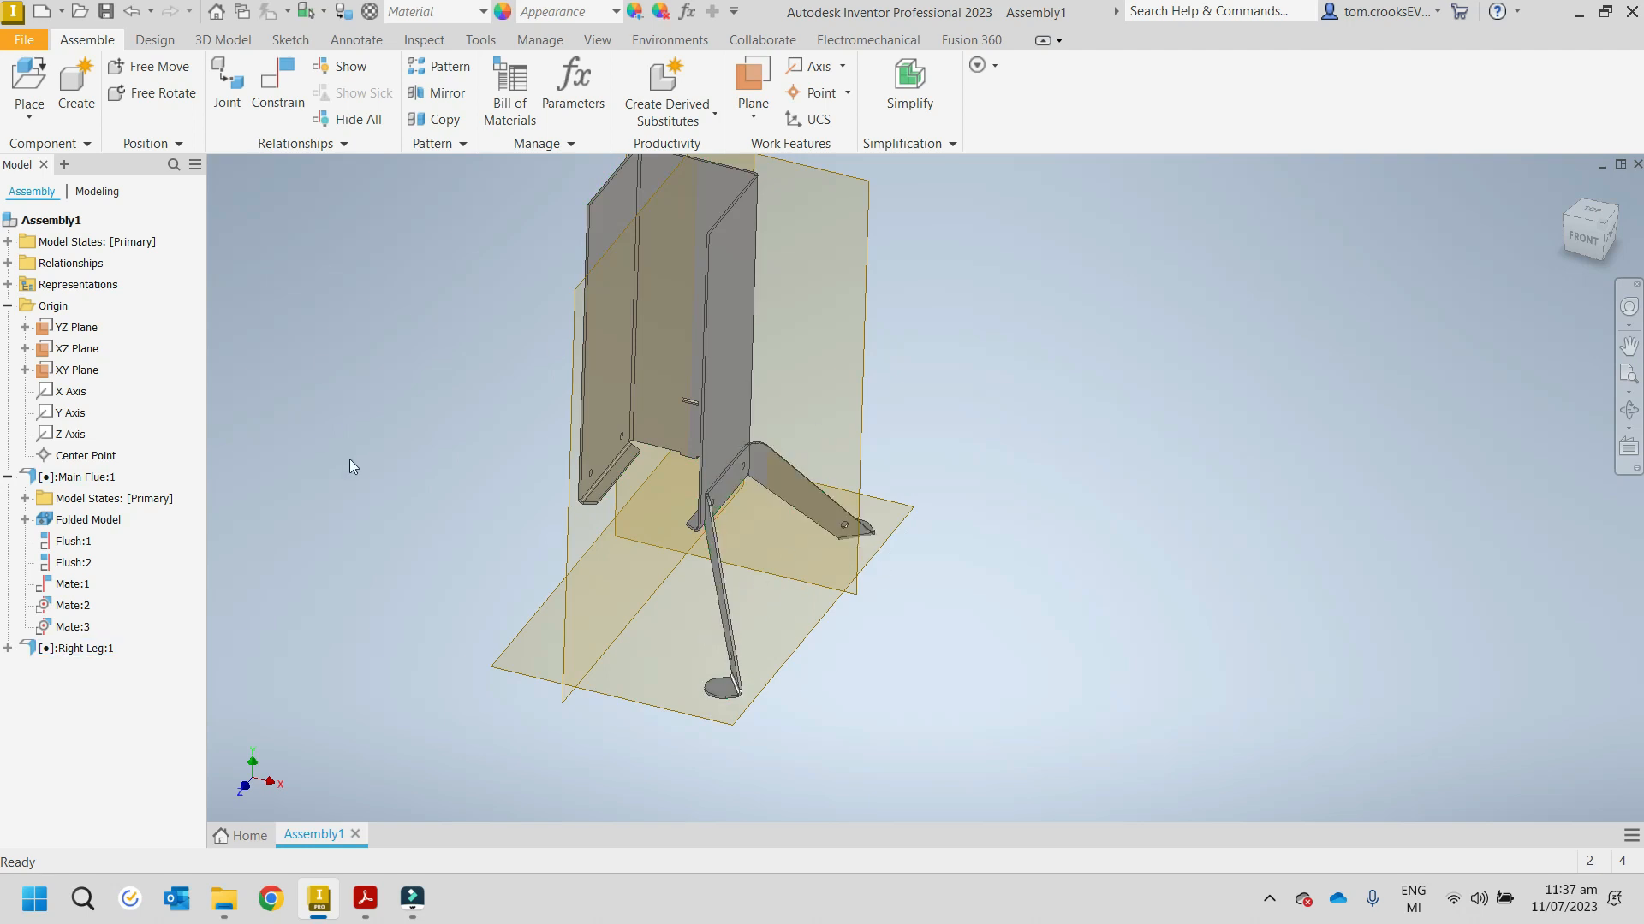
pyautogui.moveTo(401, 474); pyautogui.dragTo(475, 515, button='middle')
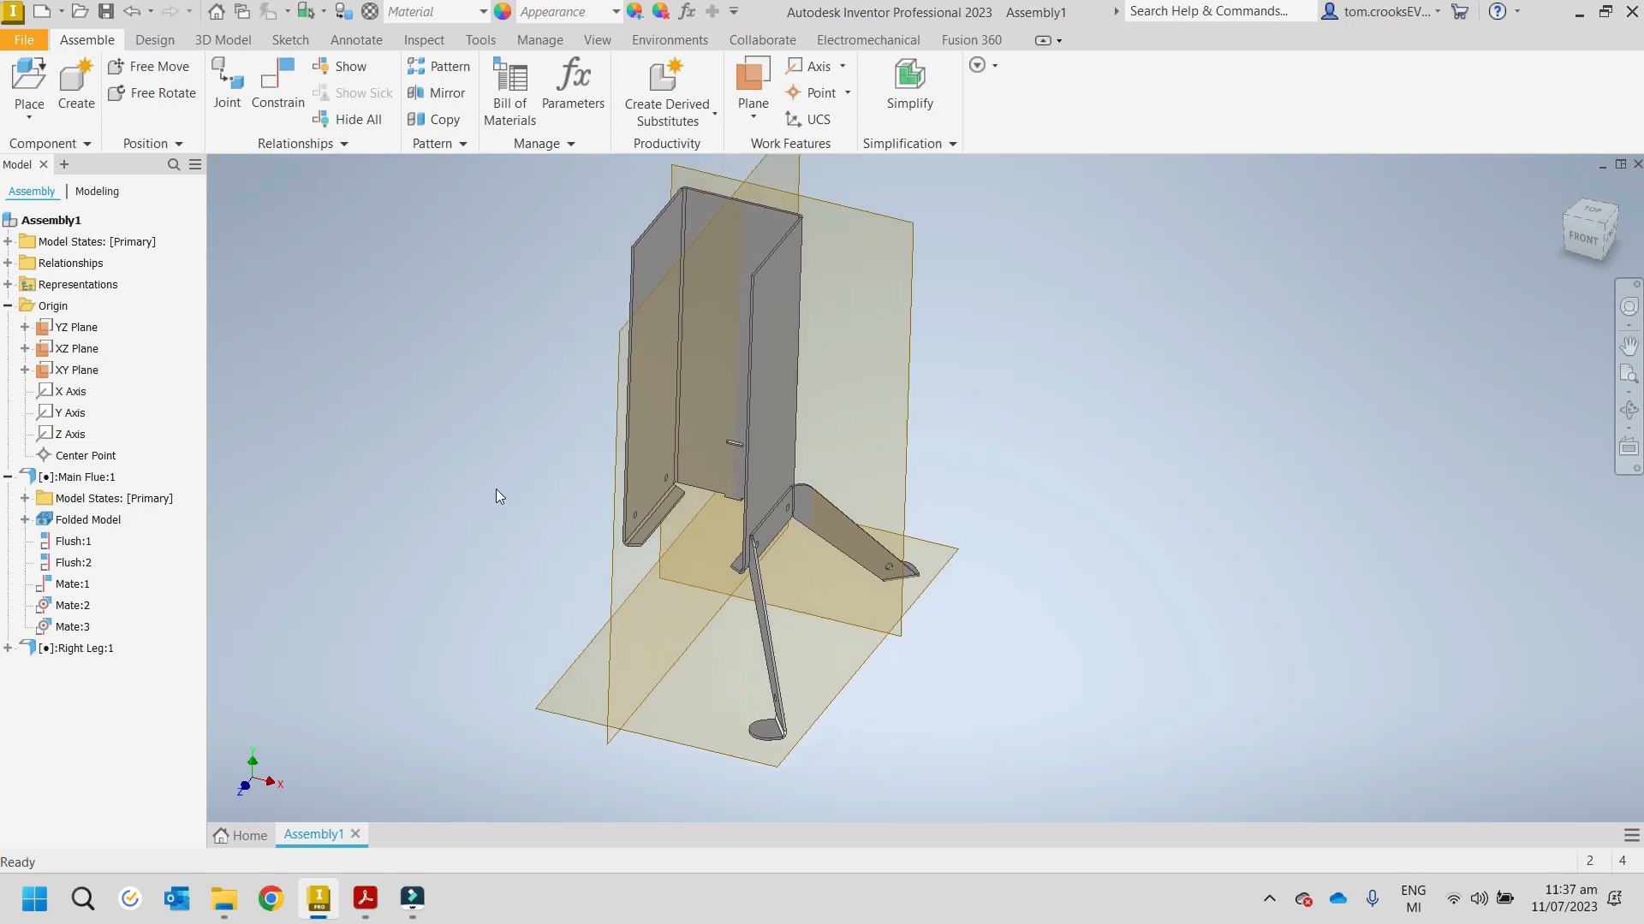
# Step: Turn off the visibility of the assembly's origin XY, XZ and YZ planes together
pyautogui.keyDown('ctrl'); pyautogui.click(78, 366); pyautogui.keyUp('ctrl')
pyautogui.keyDown('ctrl'); pyautogui.click(73, 347); pyautogui.keyUp('ctrl')
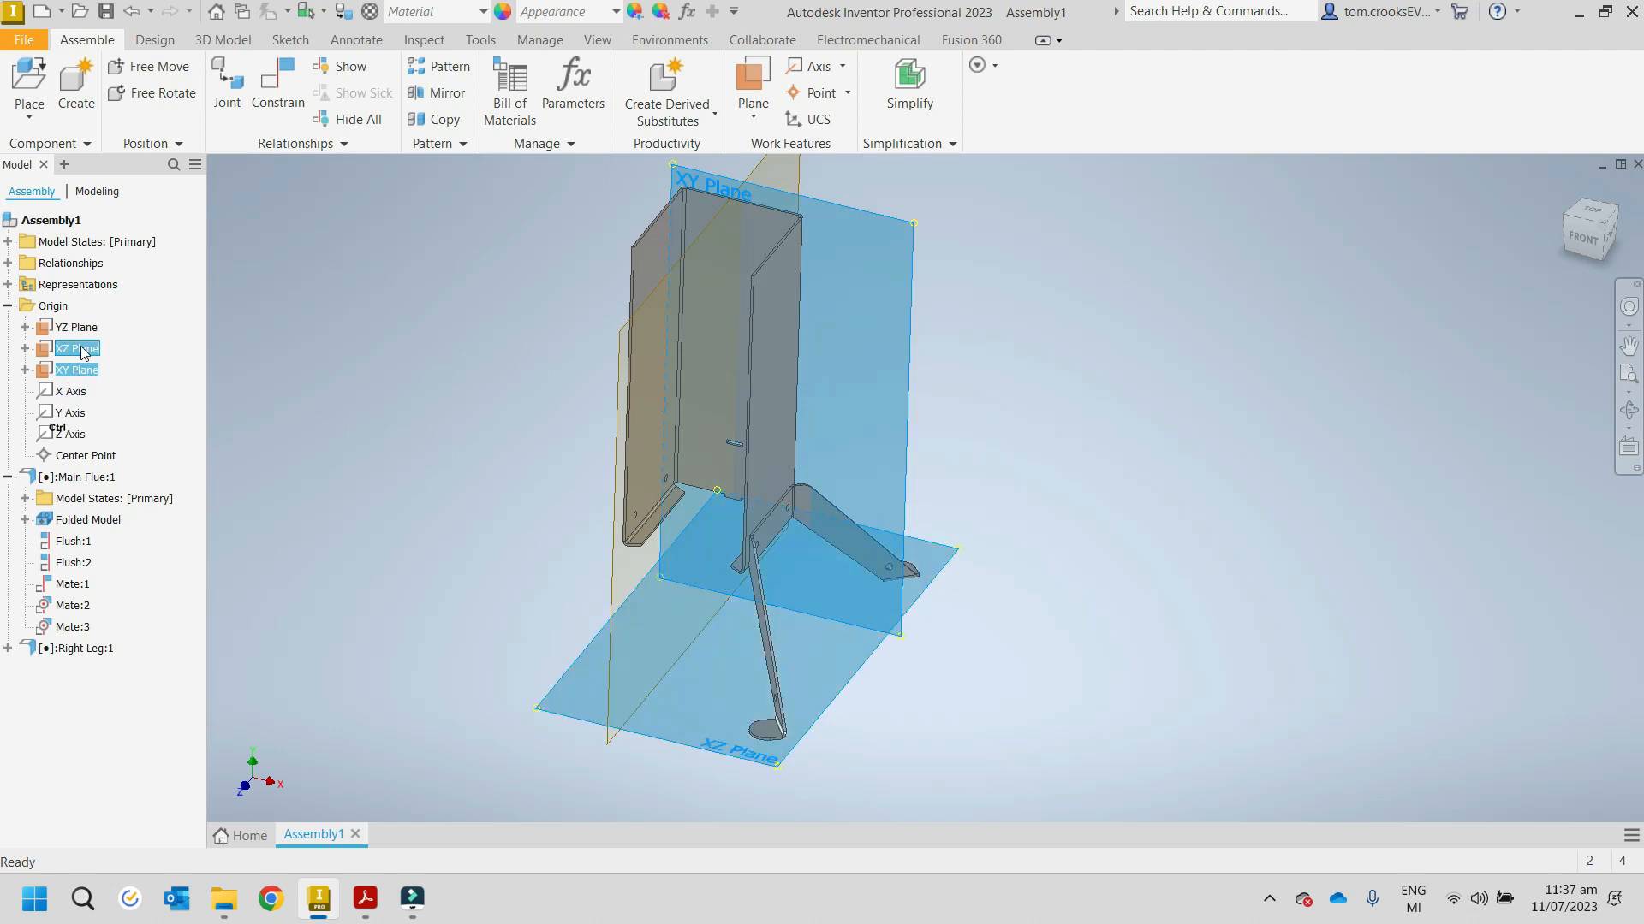
pyautogui.keyDown('ctrl'); pyautogui.click(77, 330); pyautogui.keyUp('ctrl')
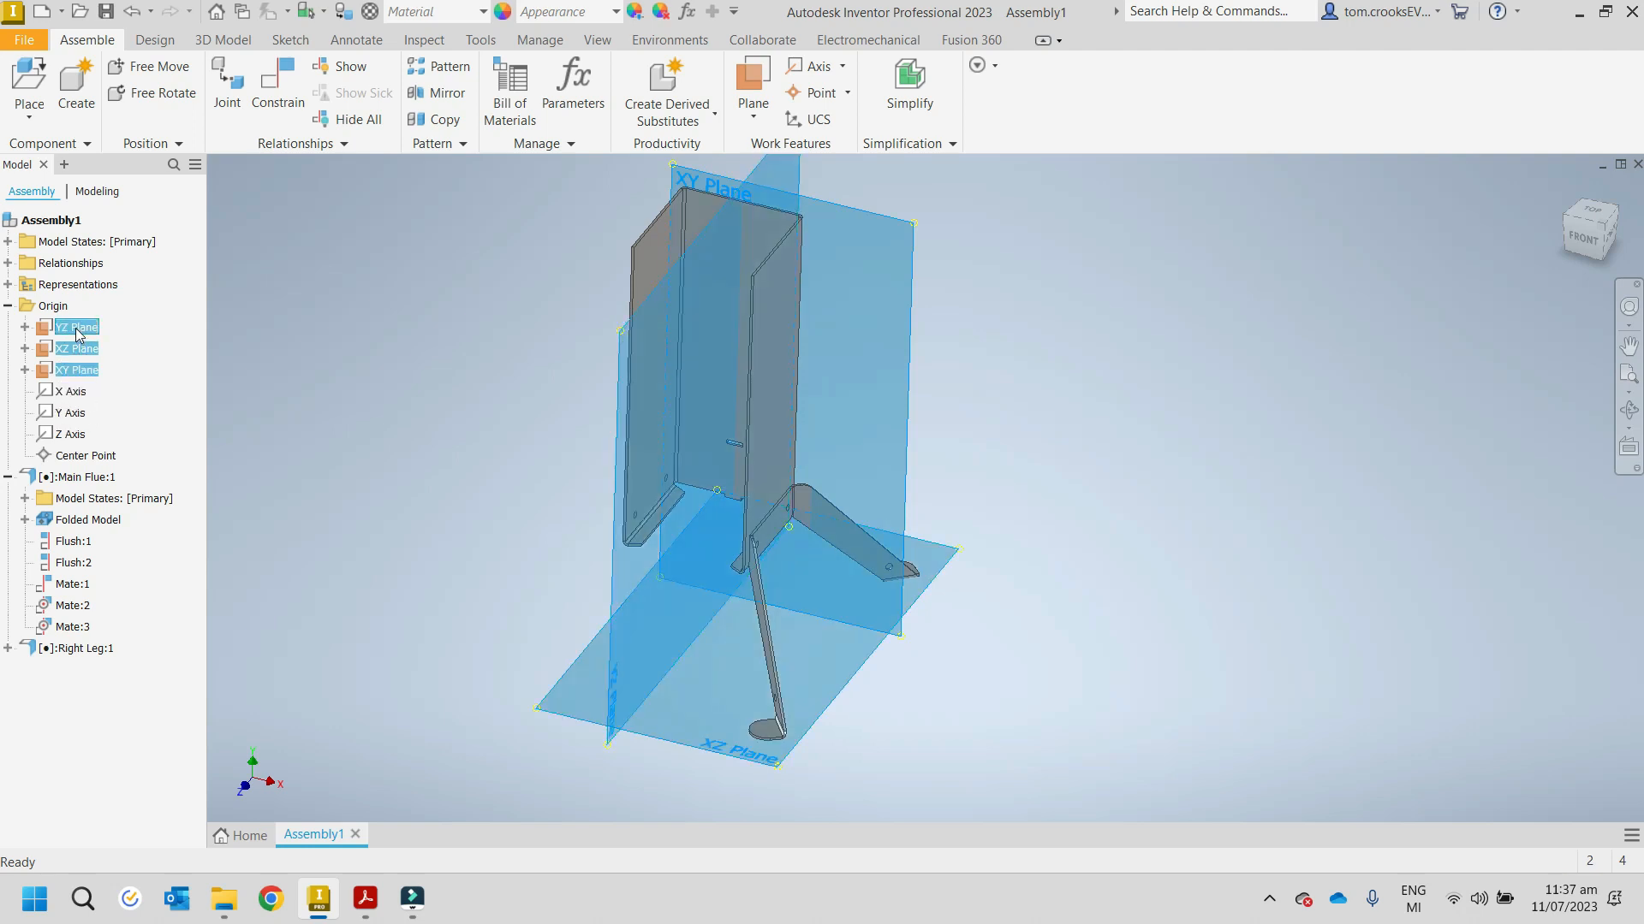
pyautogui.click(75, 329)
pyautogui.rightClick(73, 367)
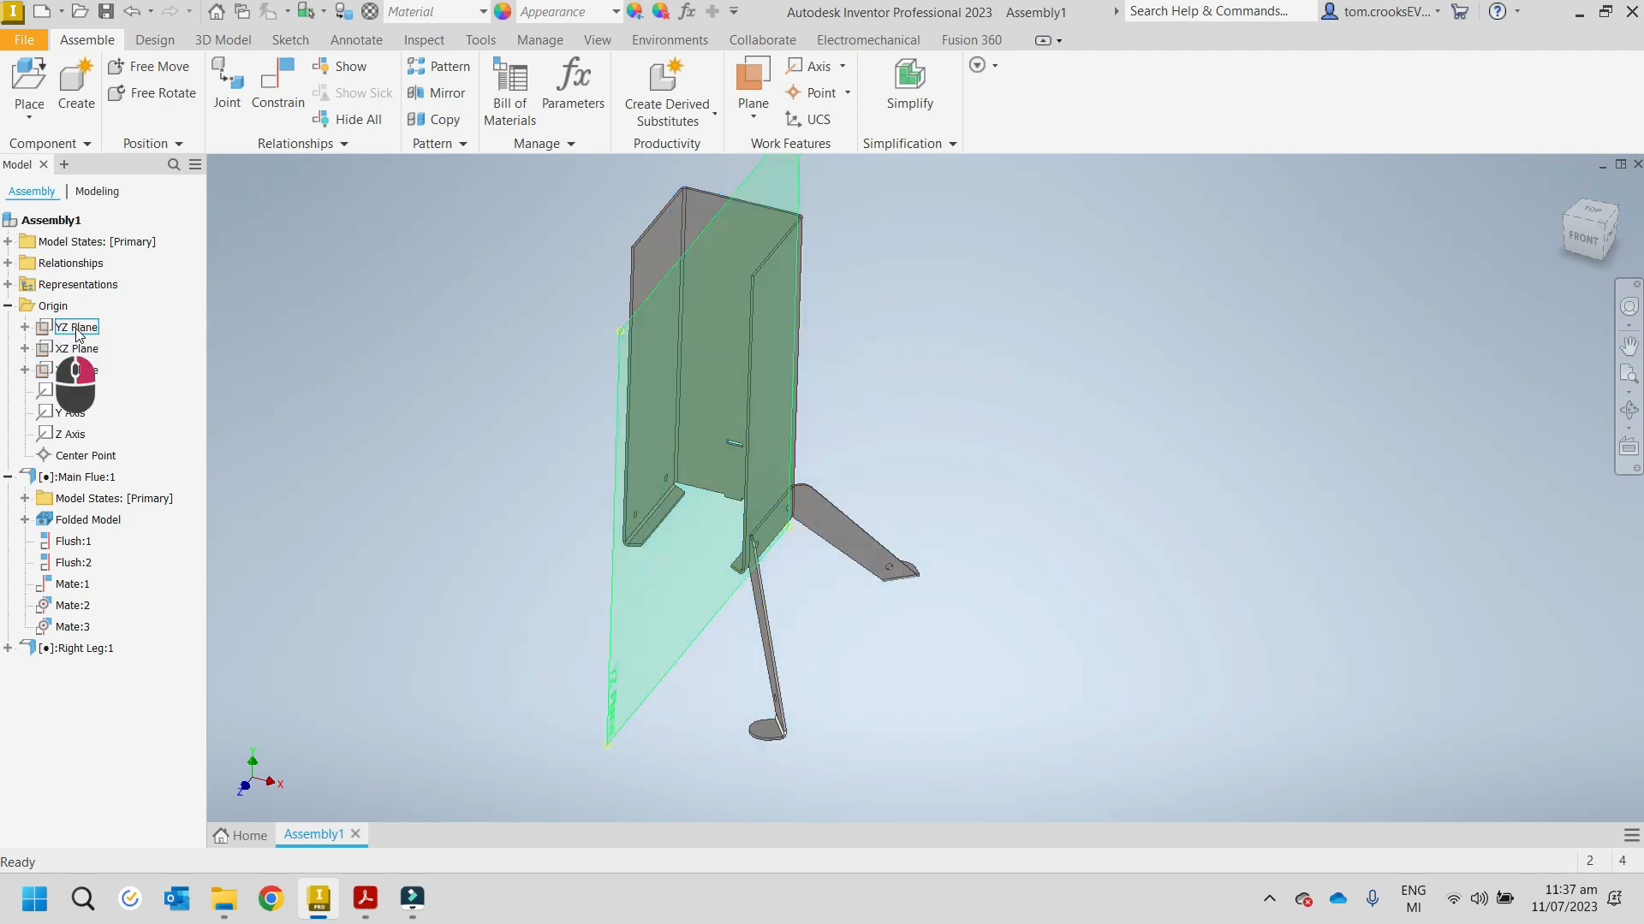
pyautogui.press('Escape')
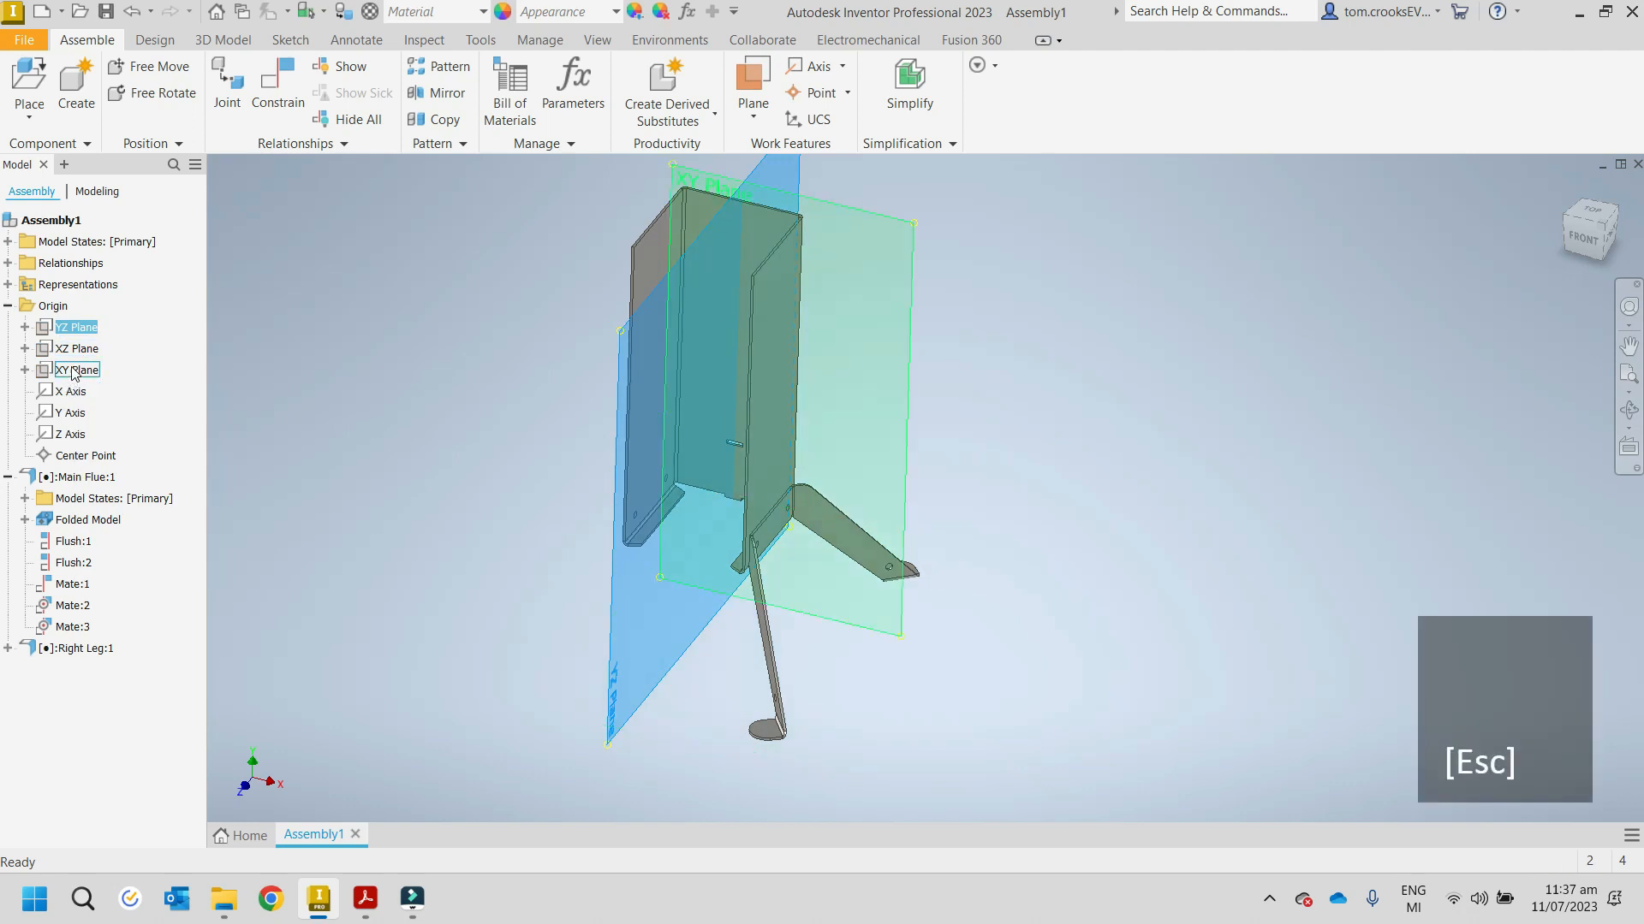
pyautogui.click(362, 433)
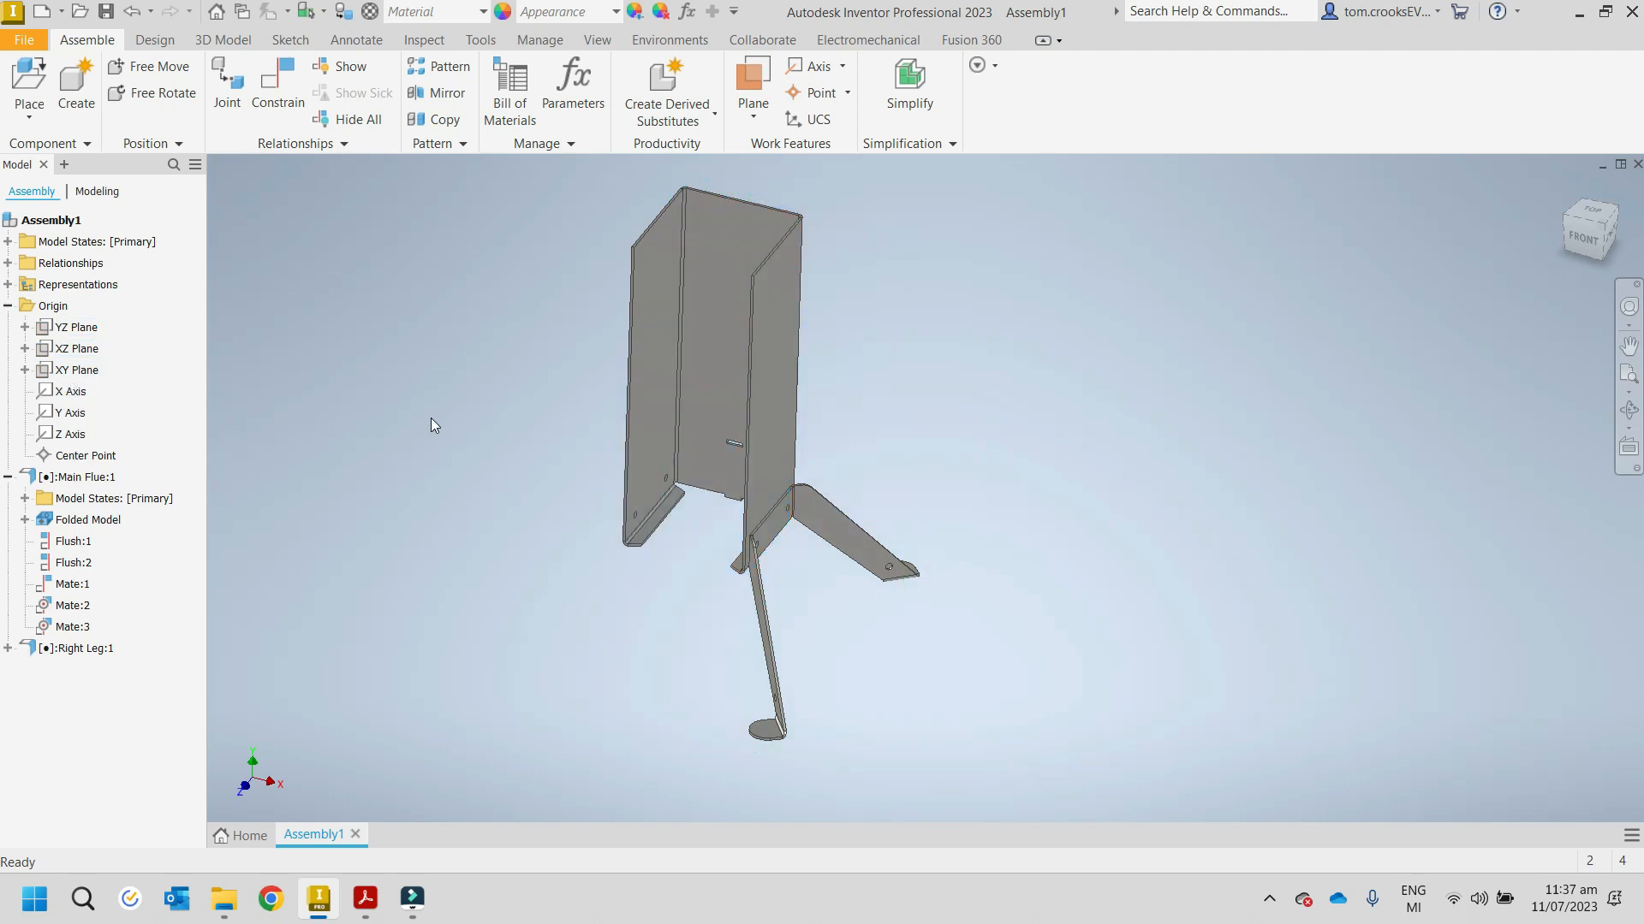
# Step: Place one Left Leg part from the Rocket Fire Assembly Exercise folder in free space beside the Main Flue
pyautogui.click(29, 81)
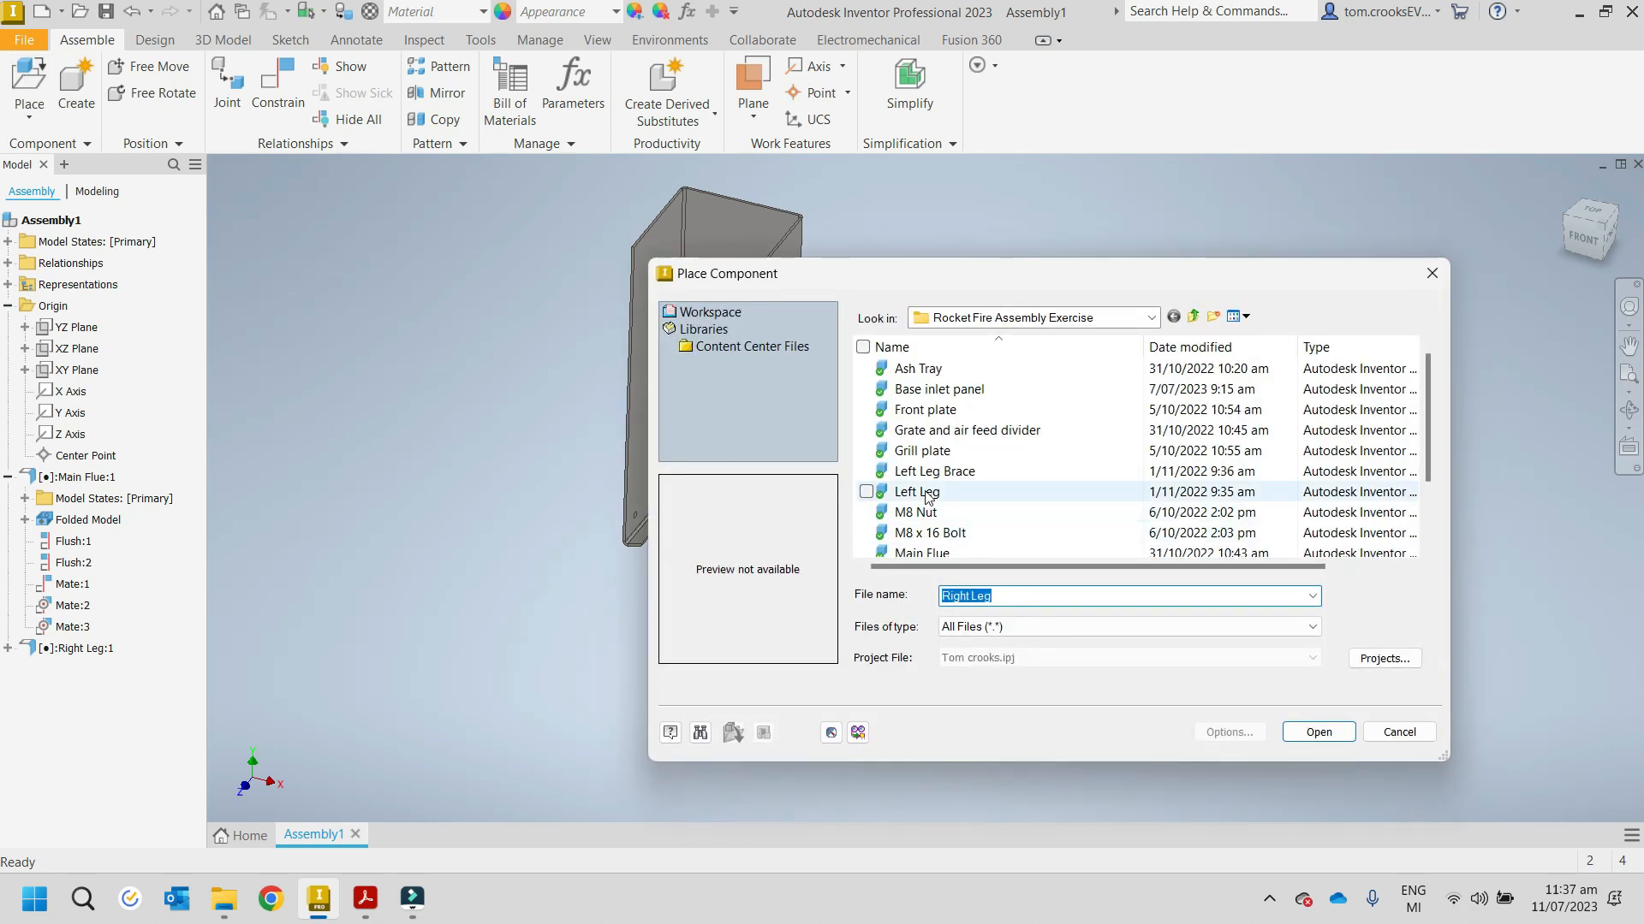
pyautogui.click(921, 492)
pyautogui.click(1318, 732)
pyautogui.click(432, 445)
pyautogui.press('Escape')
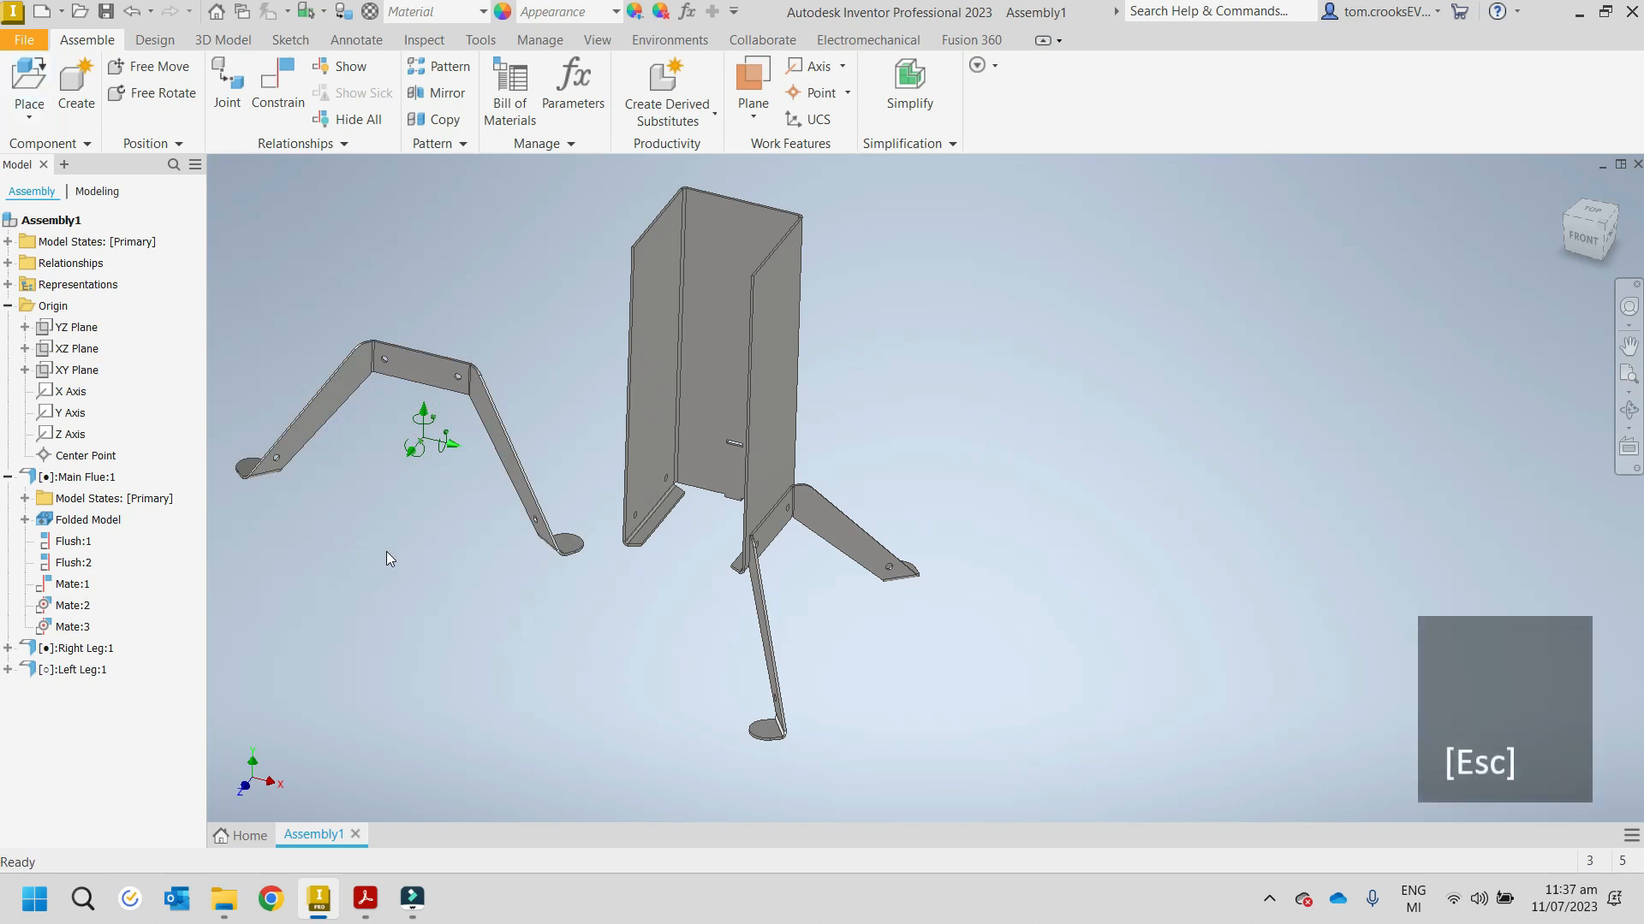
# Step: Mate the Left Leg's flat mounting face to the outer left side face of the Main Flue at 0 mm offset
pyautogui.keyDown('shift'); pyautogui.moveTo(424, 512); pyautogui.dragTo(630, 517, button='middle'); pyautogui.keyUp('shift')
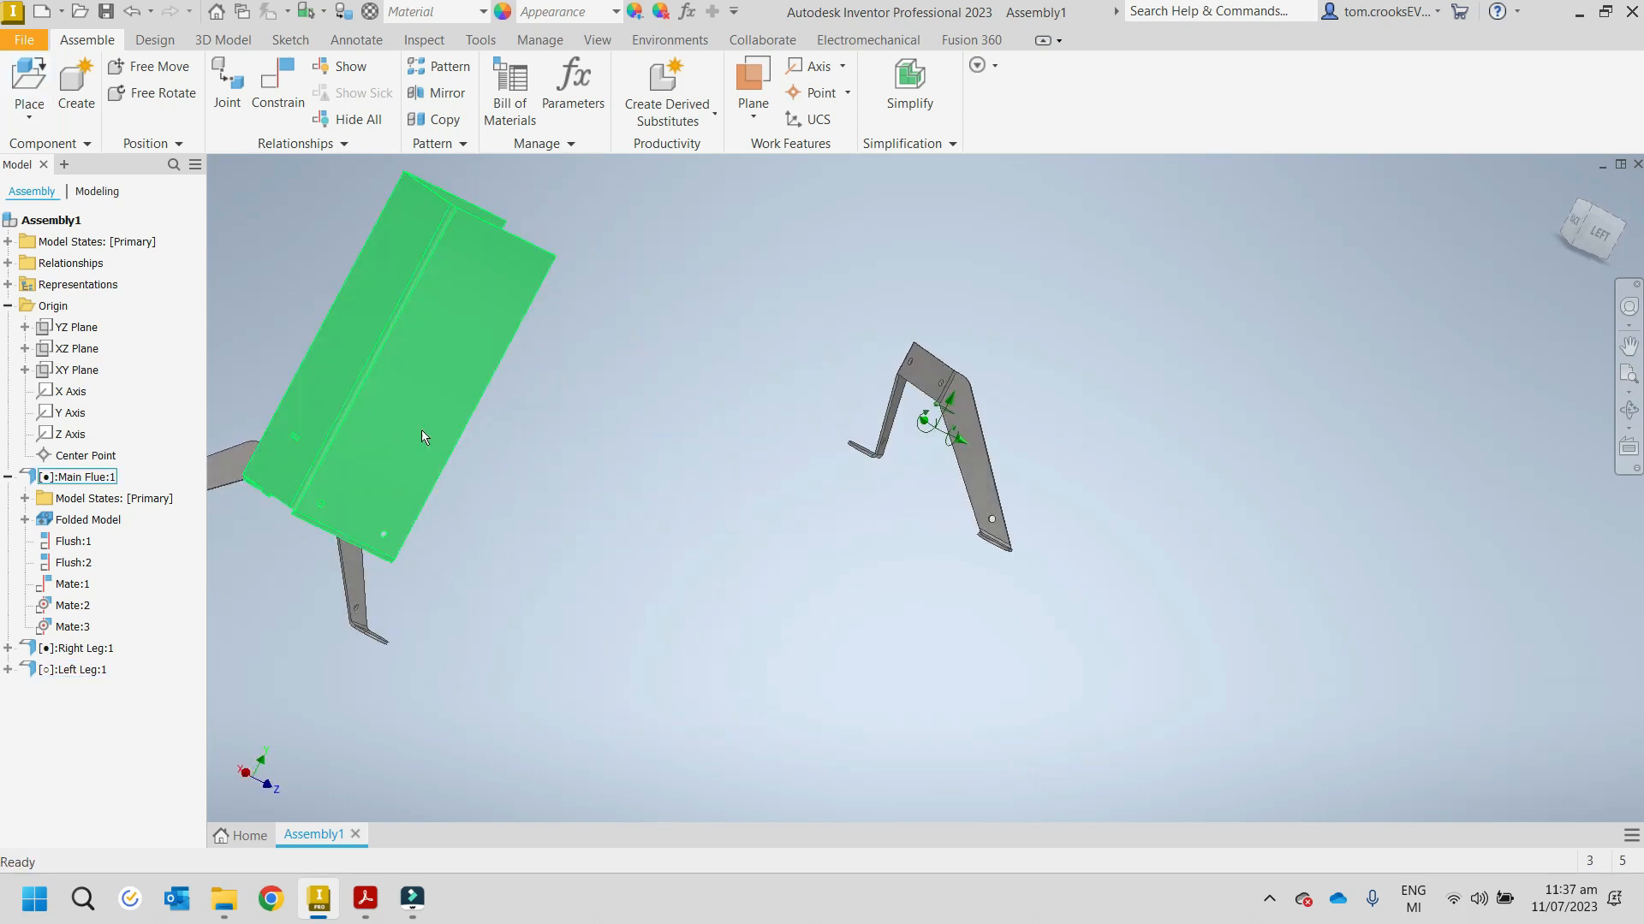
pyautogui.click(306, 97)
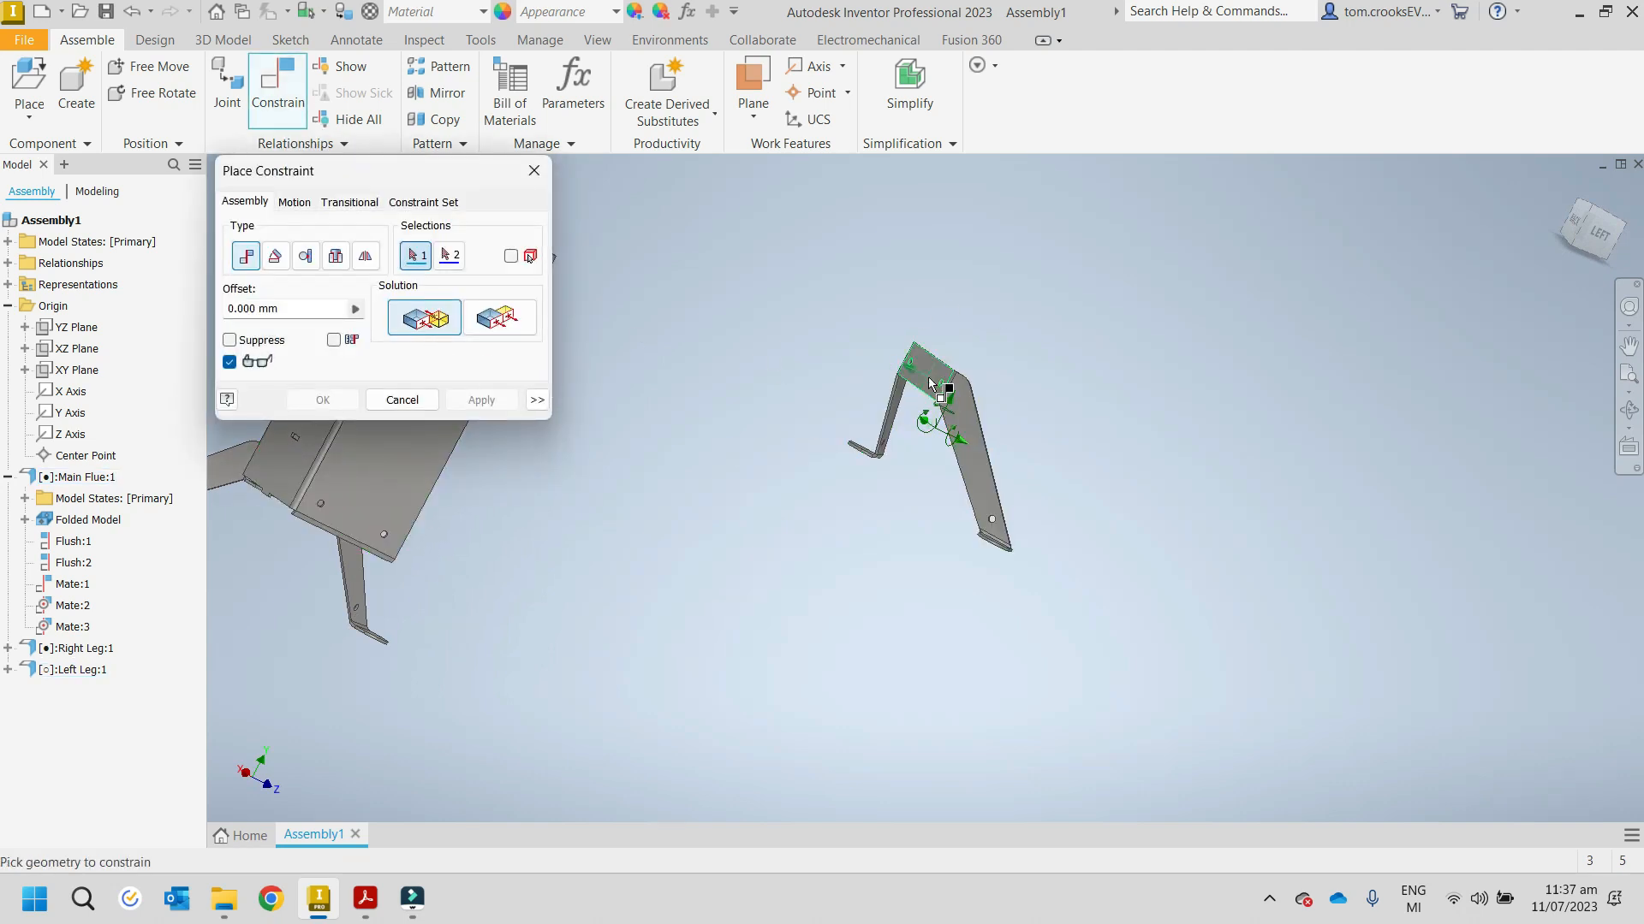
pyautogui.click(935, 392)
pyautogui.click(364, 480)
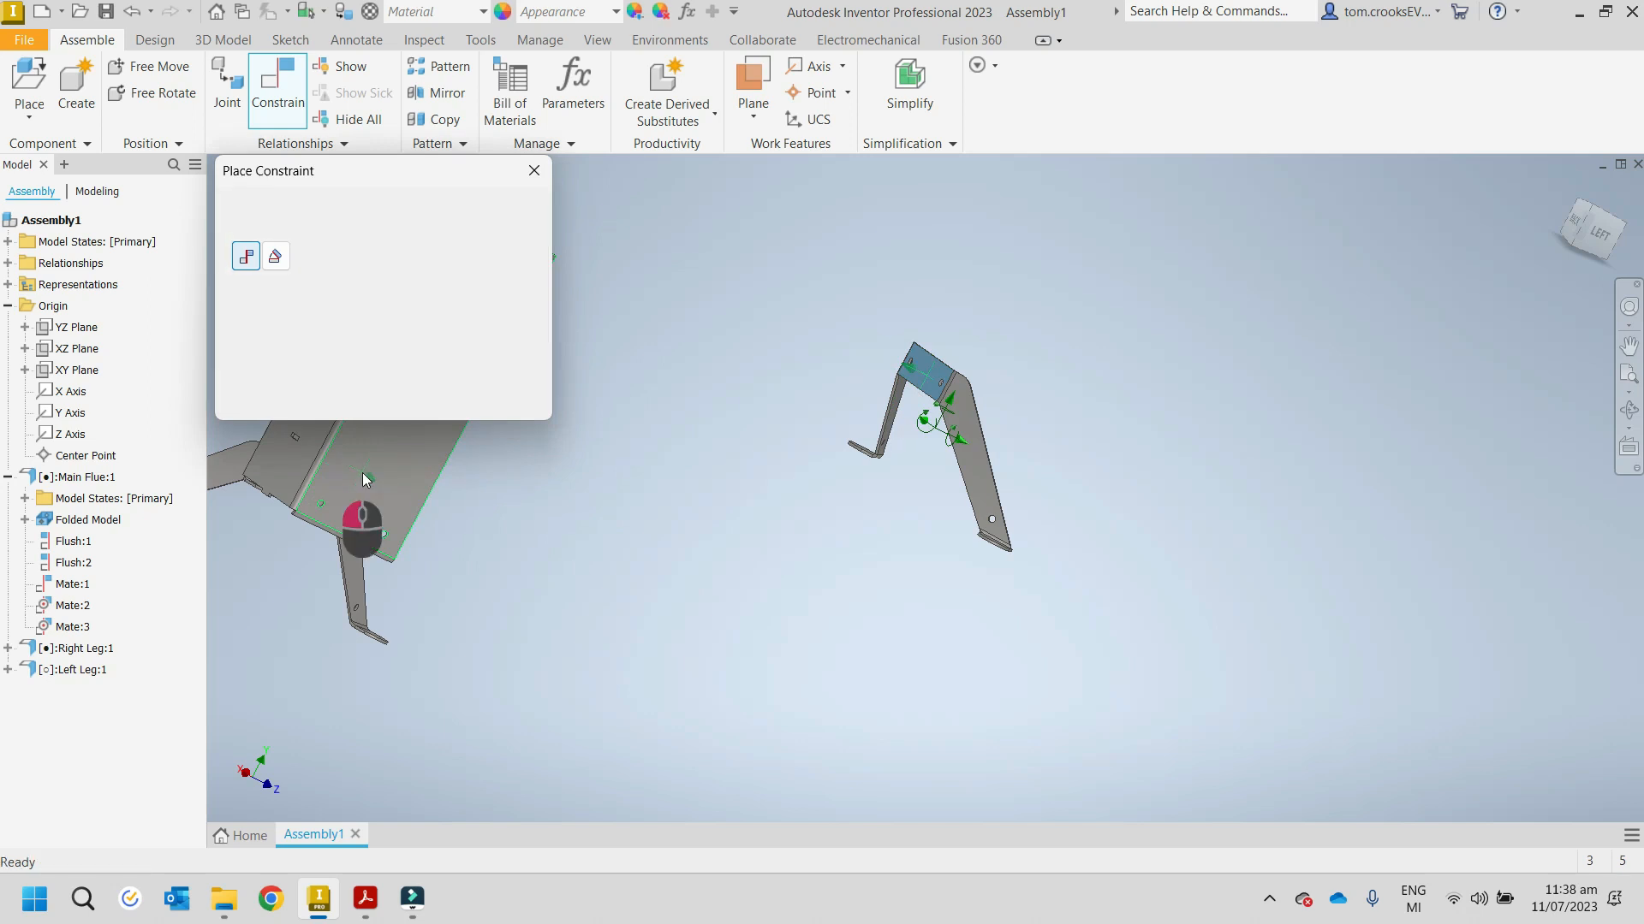
pyautogui.click(502, 409)
# Step: Mate the axis of the Left Leg's front mounting hole to the matching Main Flue hole axis at 0 mm offset
pyautogui.scroll(-5, 642, 520)
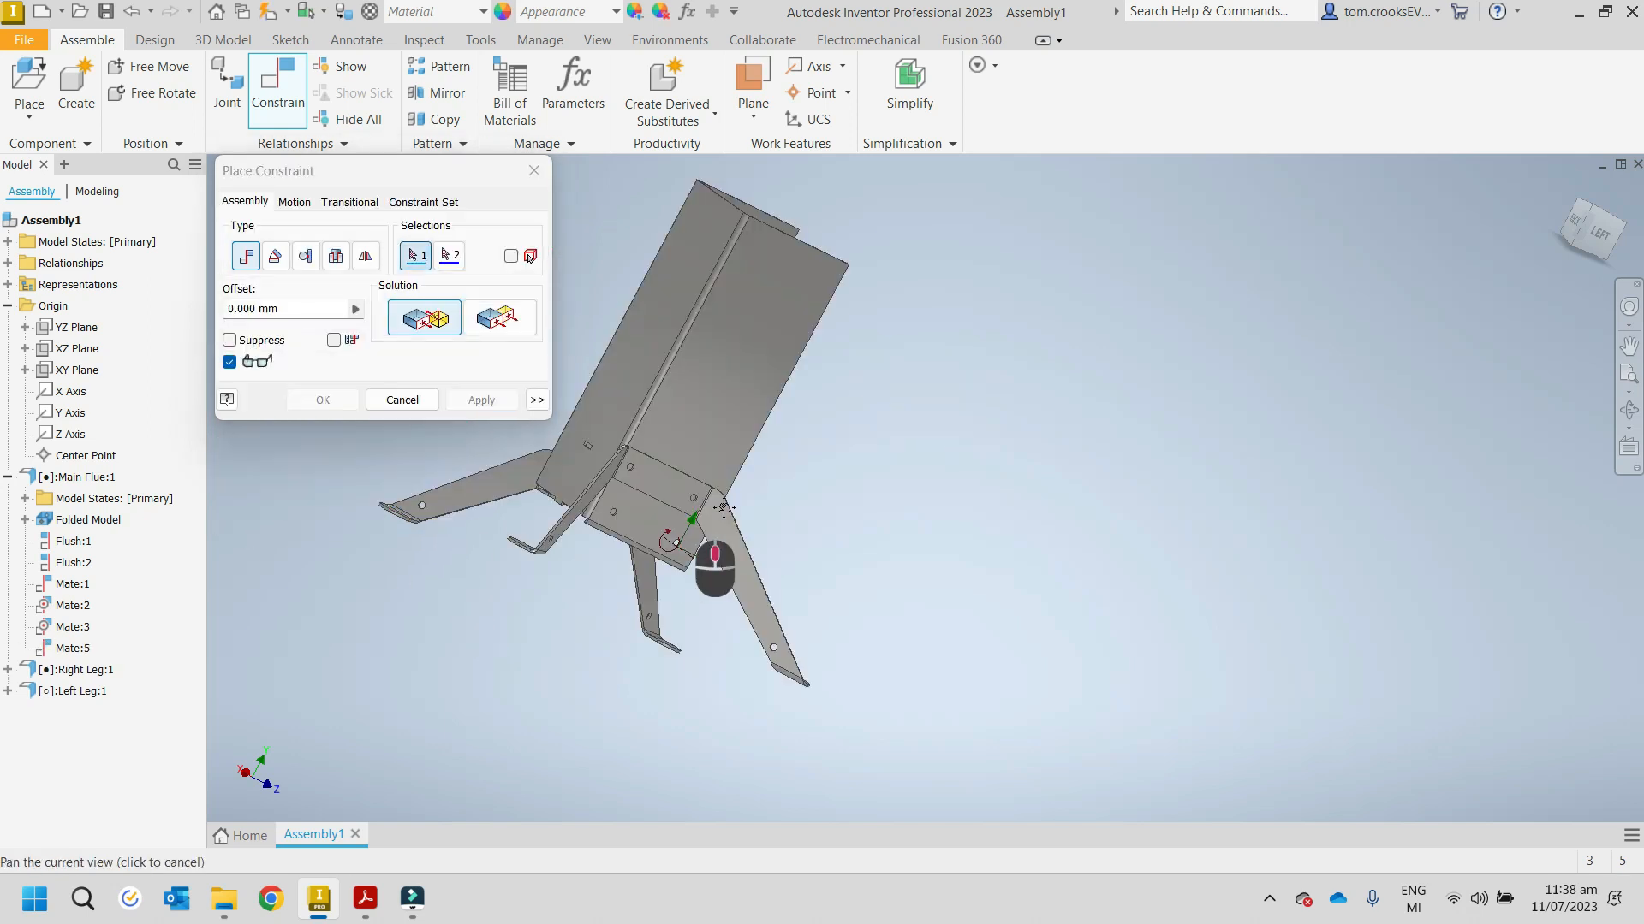
pyautogui.scroll(-2, 642, 520)
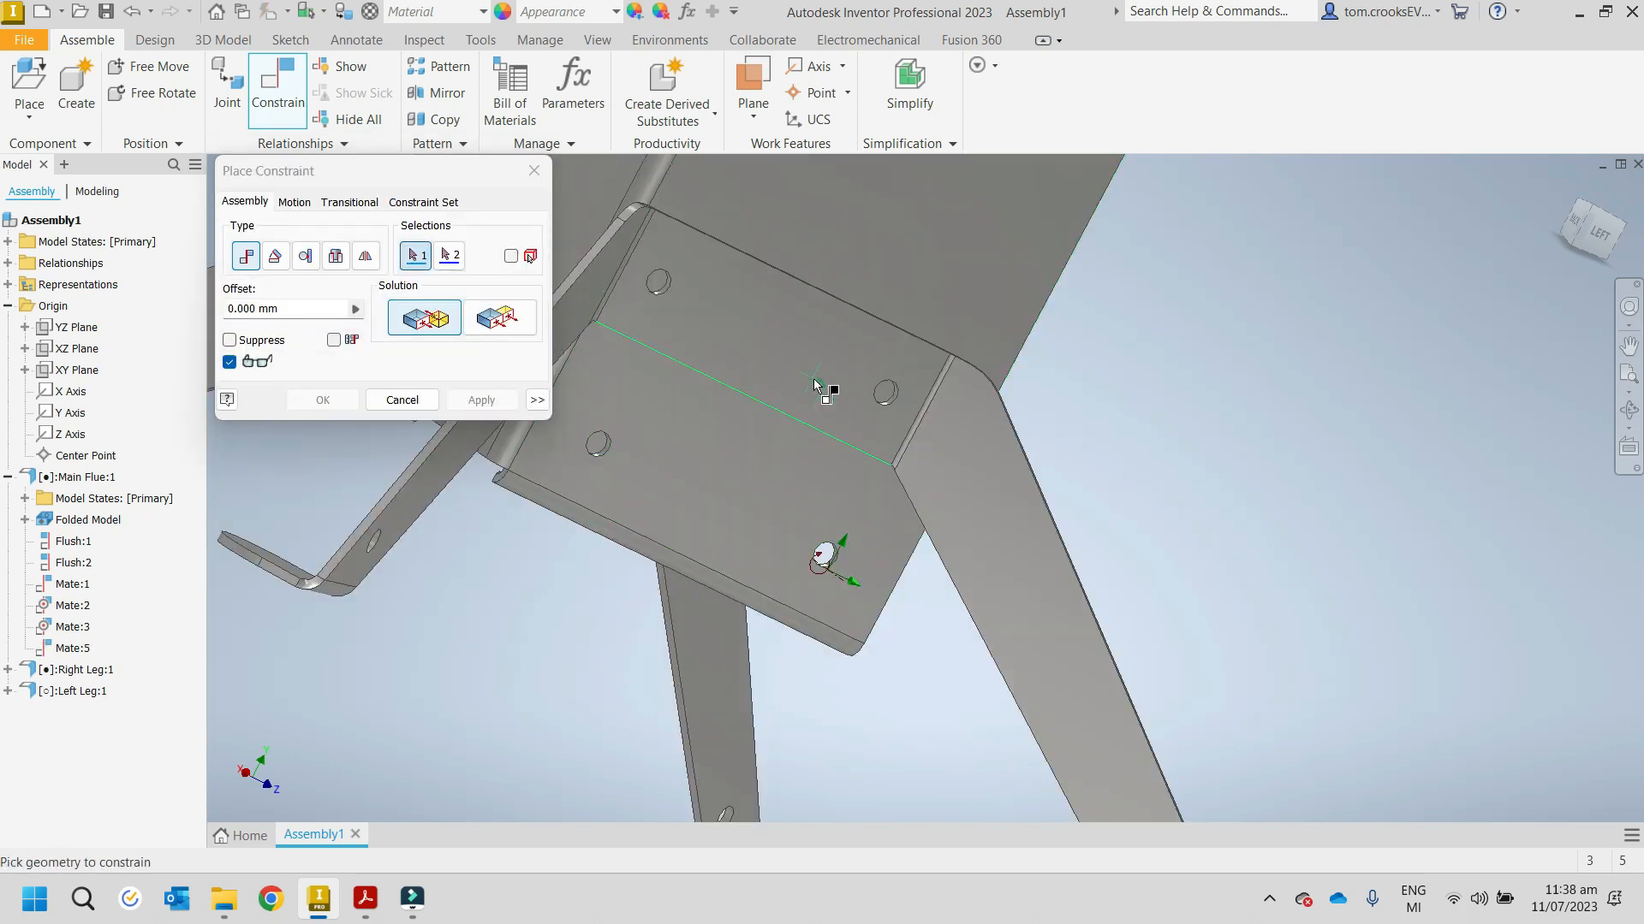
pyautogui.scroll(-5, 814, 367)
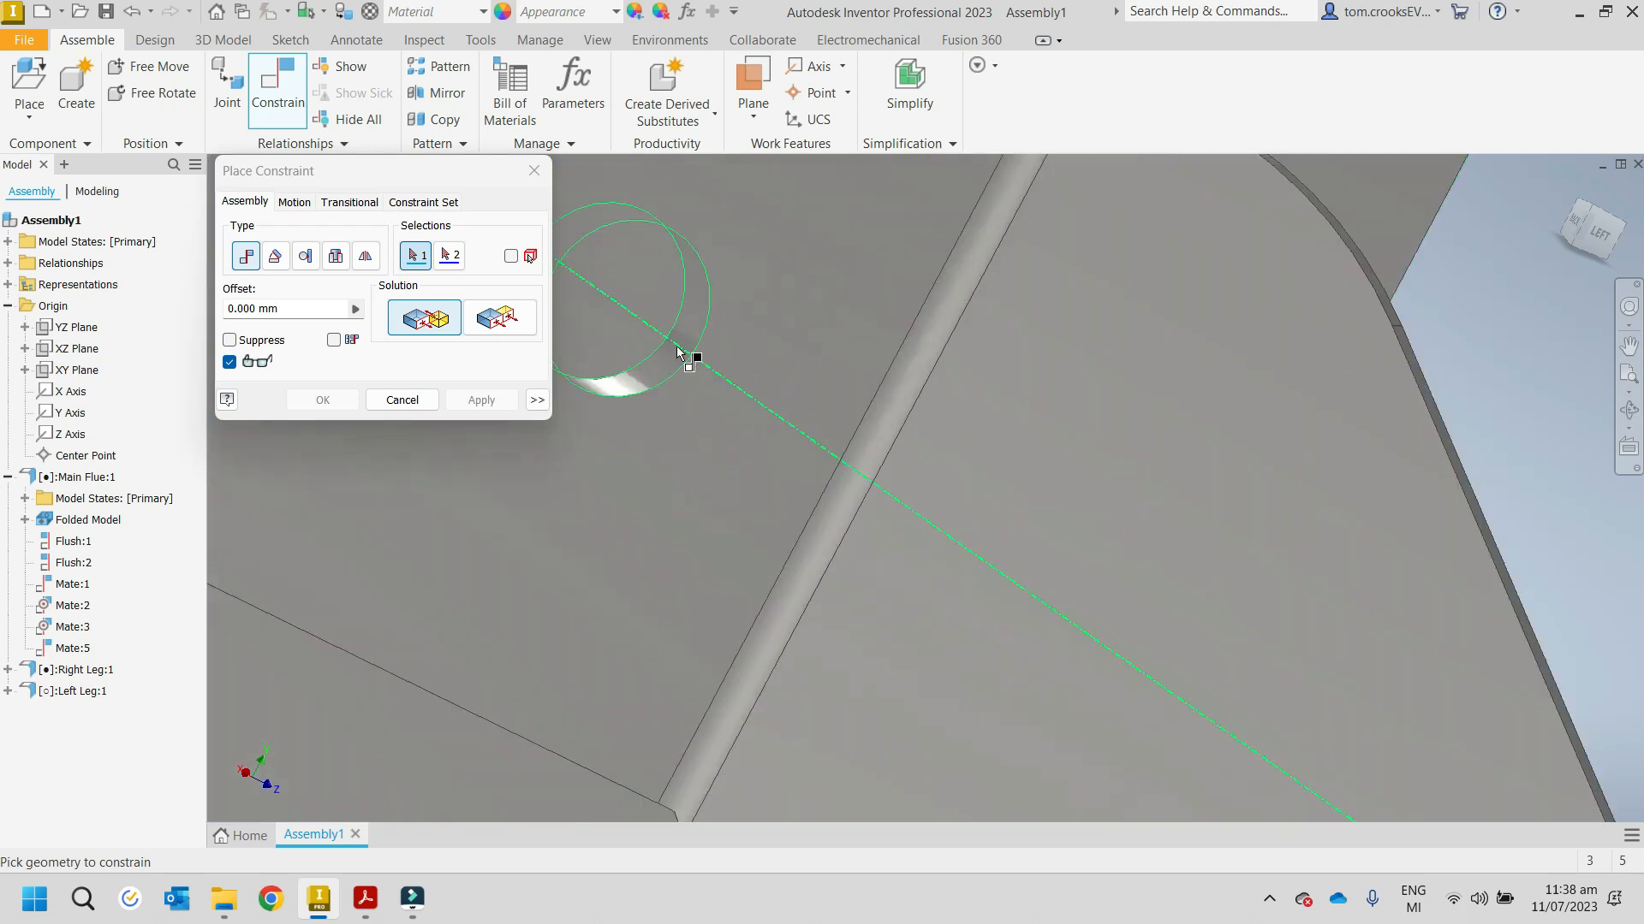
pyautogui.click(676, 346)
pyautogui.scroll(5, 676, 347)
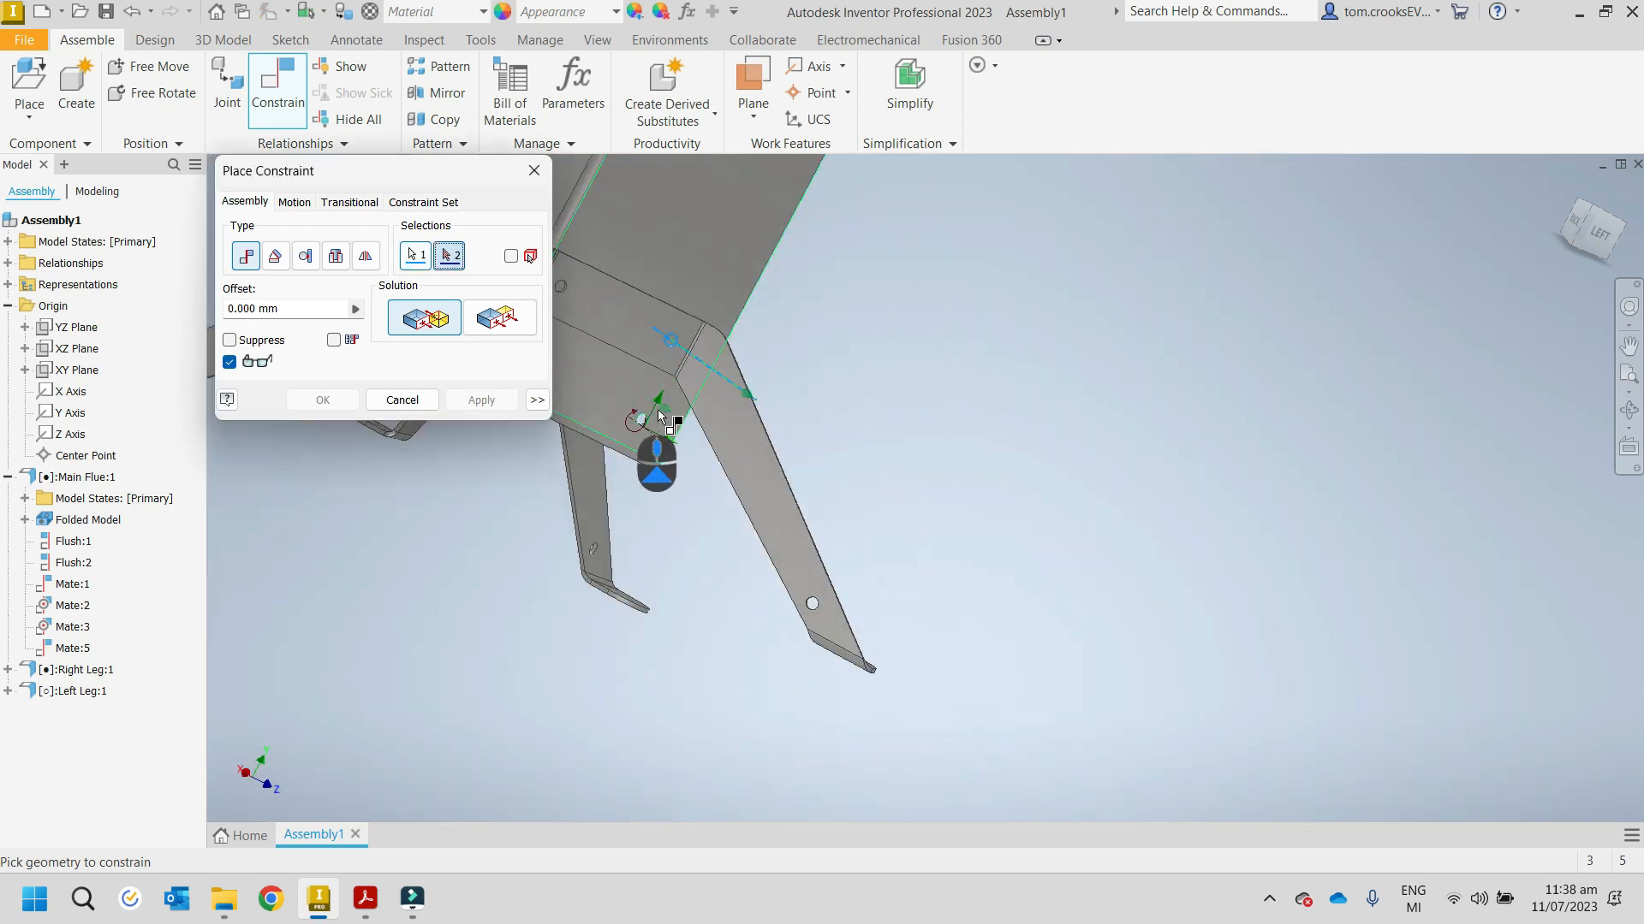
pyautogui.scroll(-5, 660, 390)
pyautogui.click(623, 470)
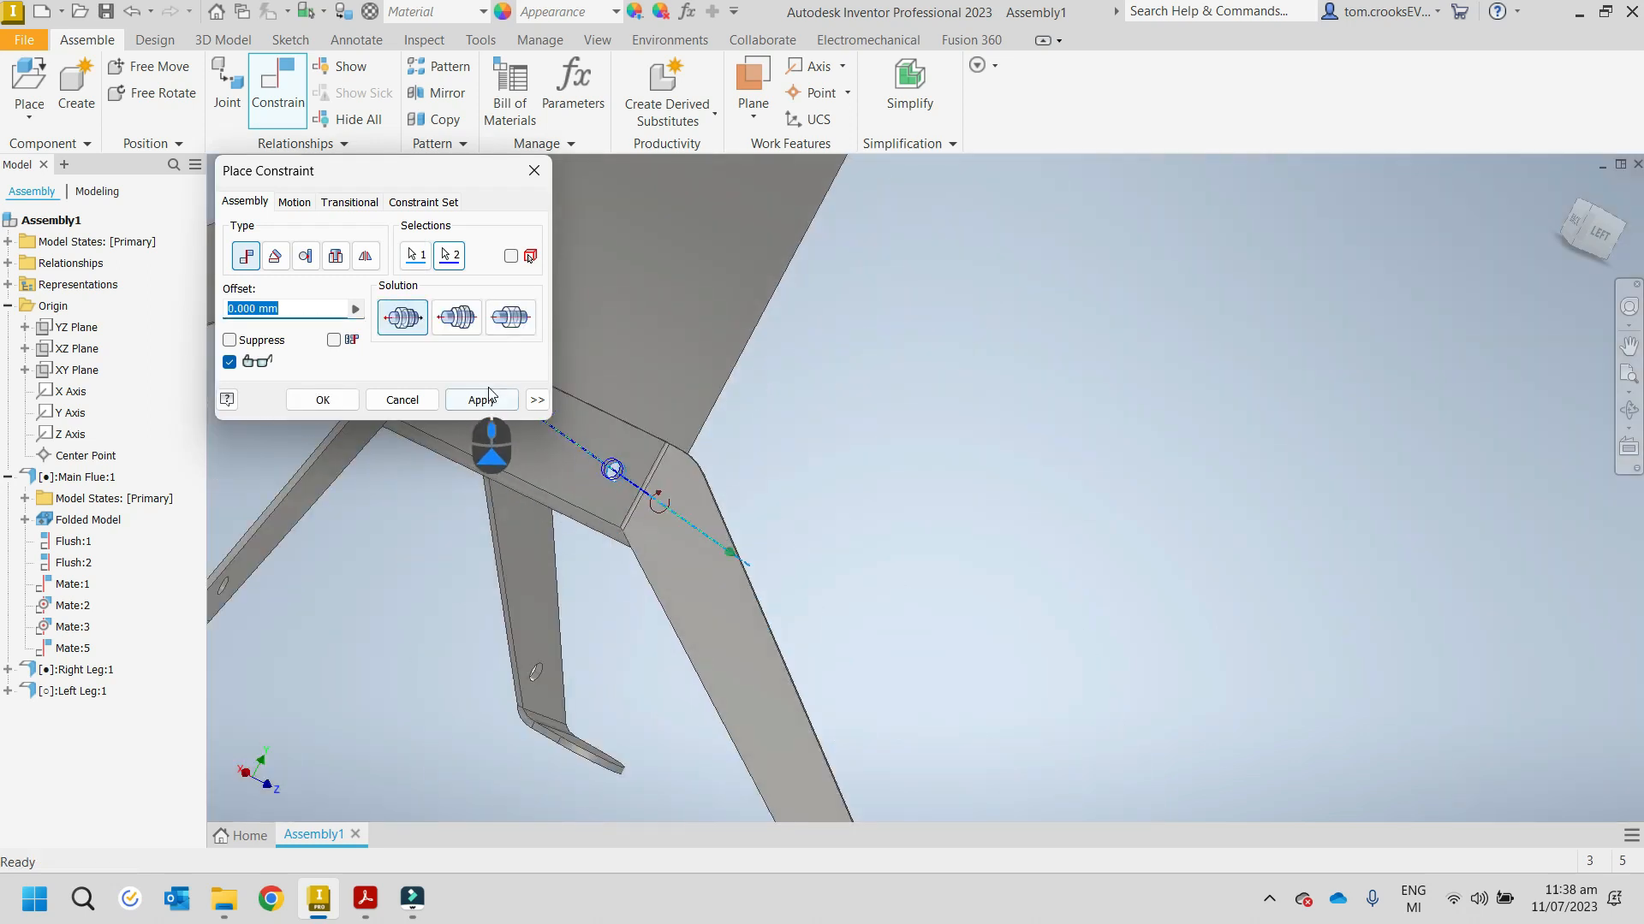
pyautogui.click(481, 400)
# Step: Mate the axis of the Left Leg's second mounting hole to the matching Main Flue hole axis at 0 mm offset and finish constraining
pyautogui.scroll(-6, 1013, 462)
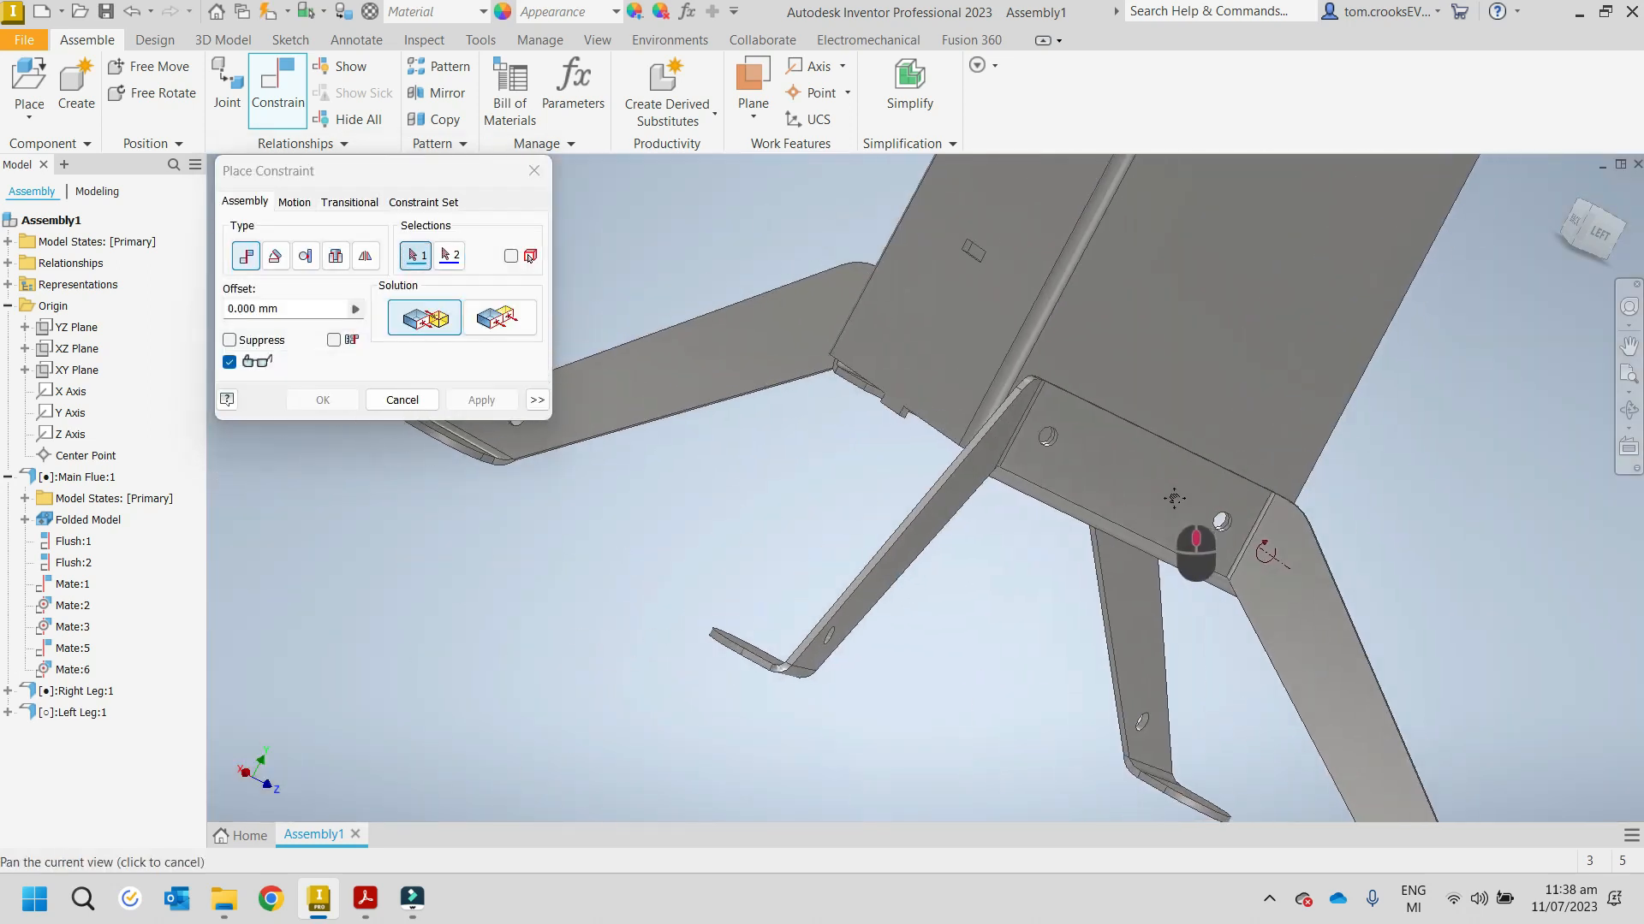
pyautogui.scroll(-5, 1013, 462)
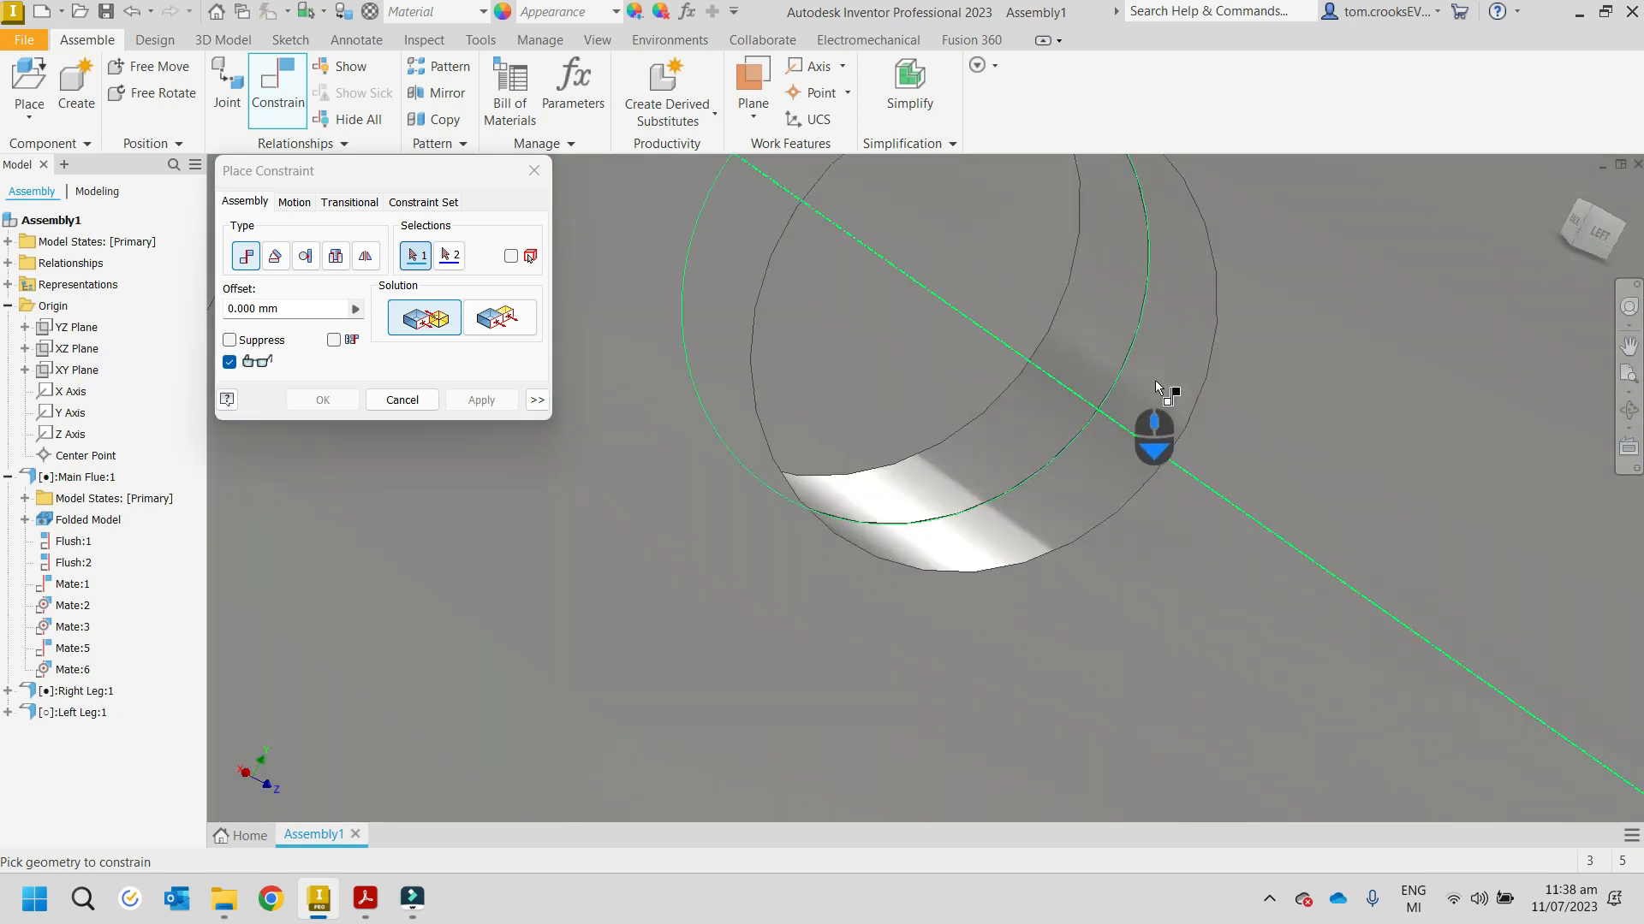
pyautogui.click(1156, 384)
pyautogui.click(1108, 347)
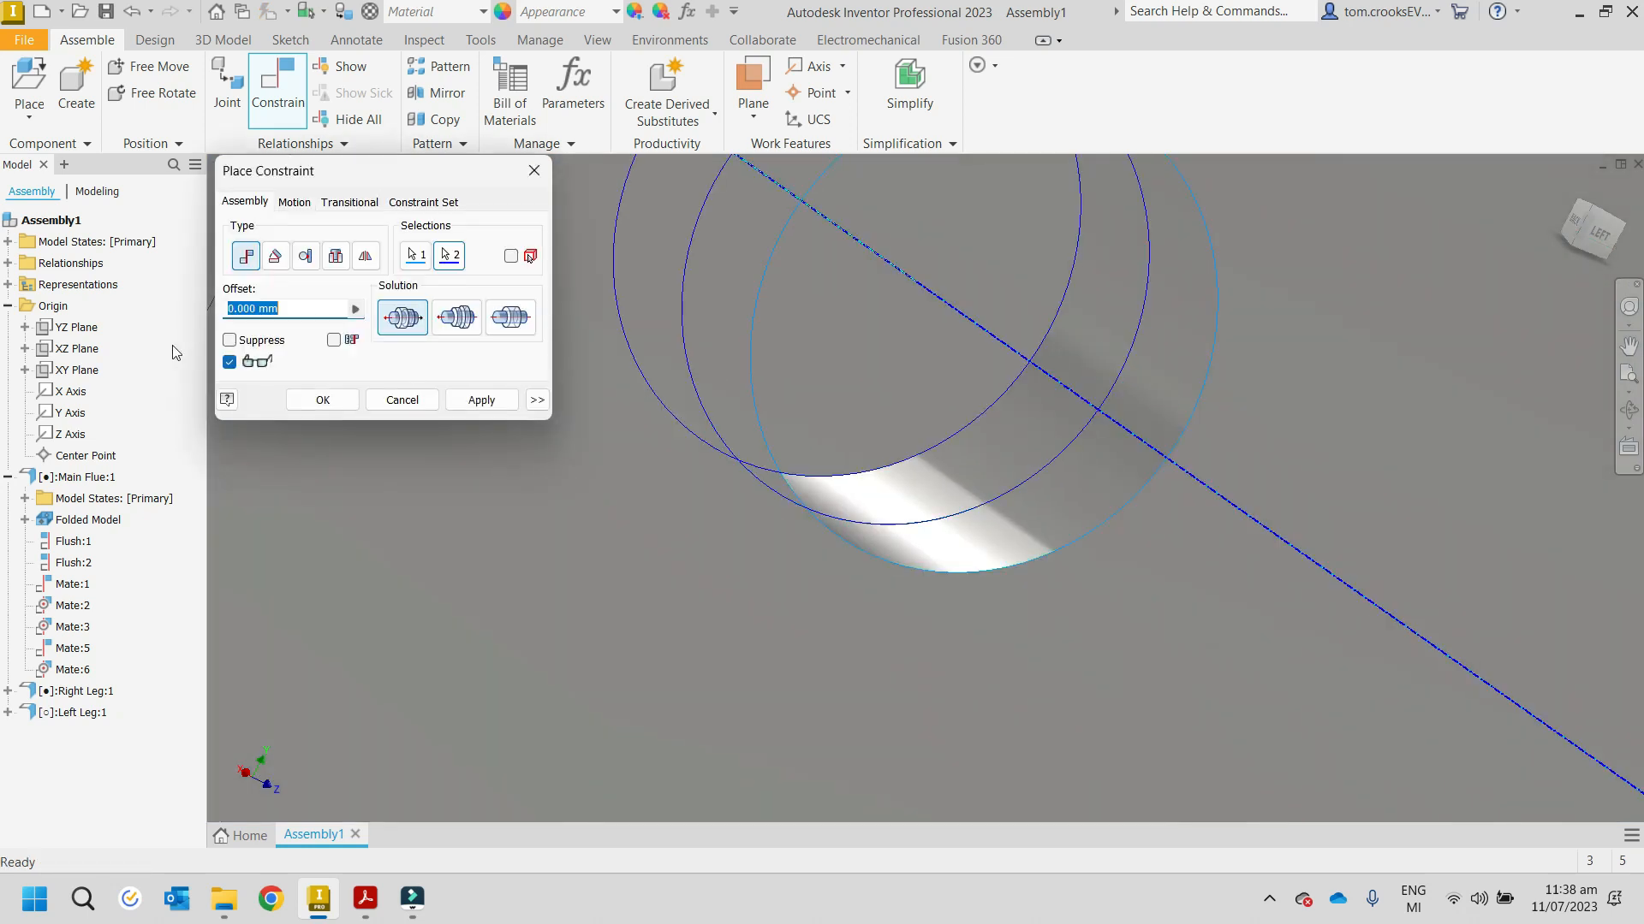
pyautogui.click(471, 398)
pyautogui.scroll(10, 505, 424)
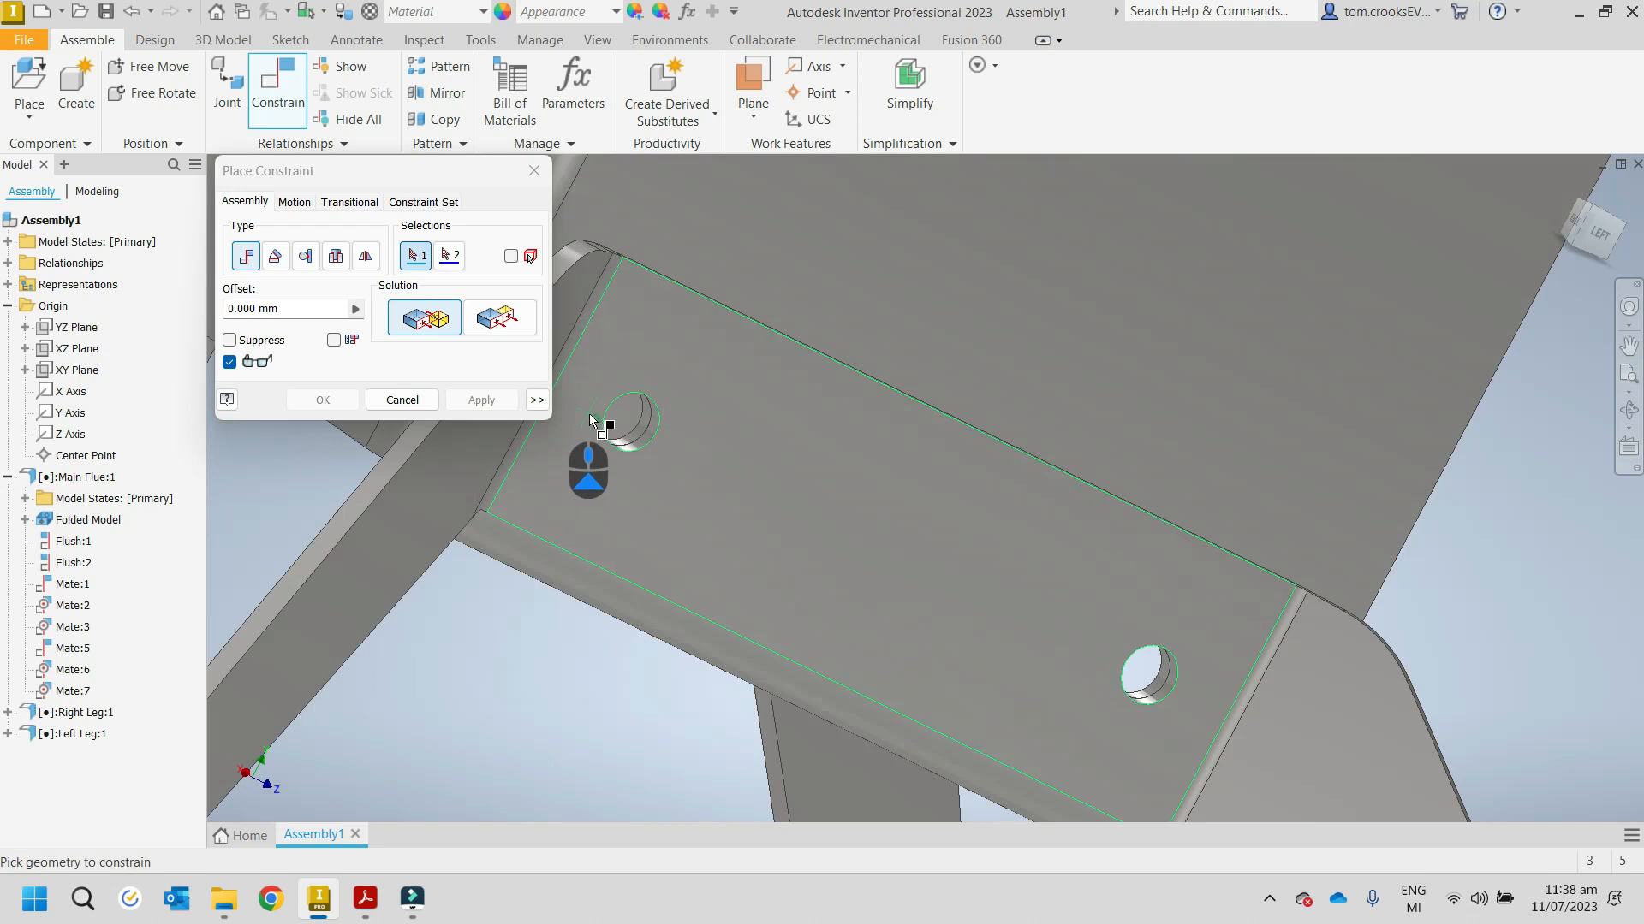
pyautogui.scroll(5, 589, 414)
pyautogui.click(1567, 188)
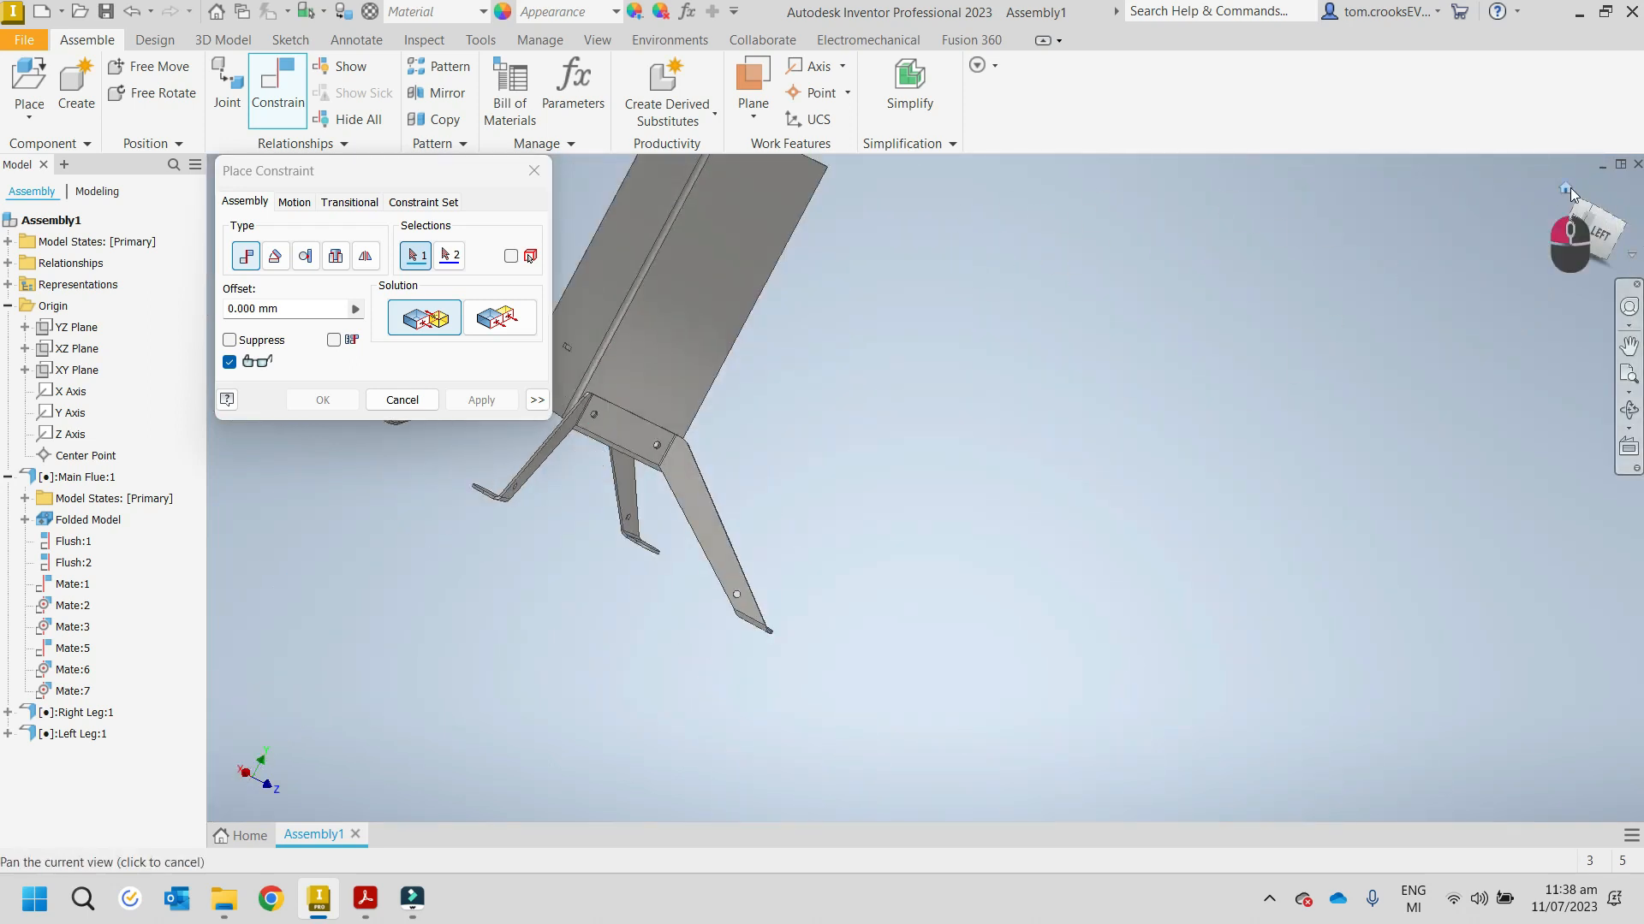
pyautogui.click(535, 174)
pyautogui.moveTo(696, 418); pyautogui.dragTo(526, 356, button='middle')
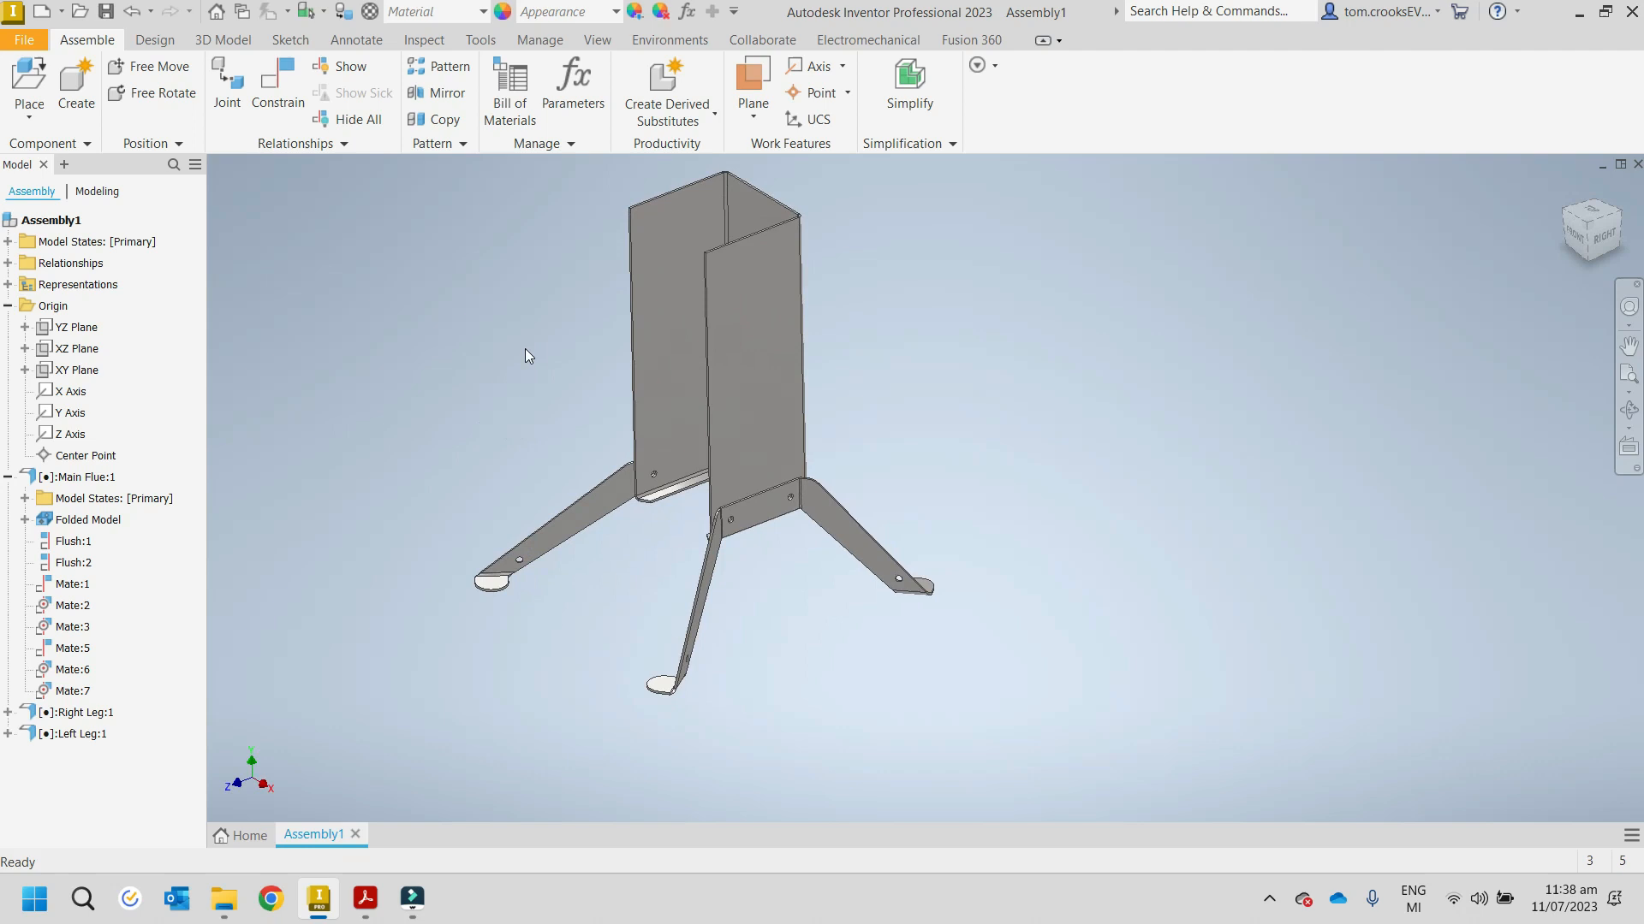
# Step: Place one Left Leg Brace from the Rocket Fire Assembly Exercise folder in free space beside the Main Flue
pyautogui.click(9, 477)
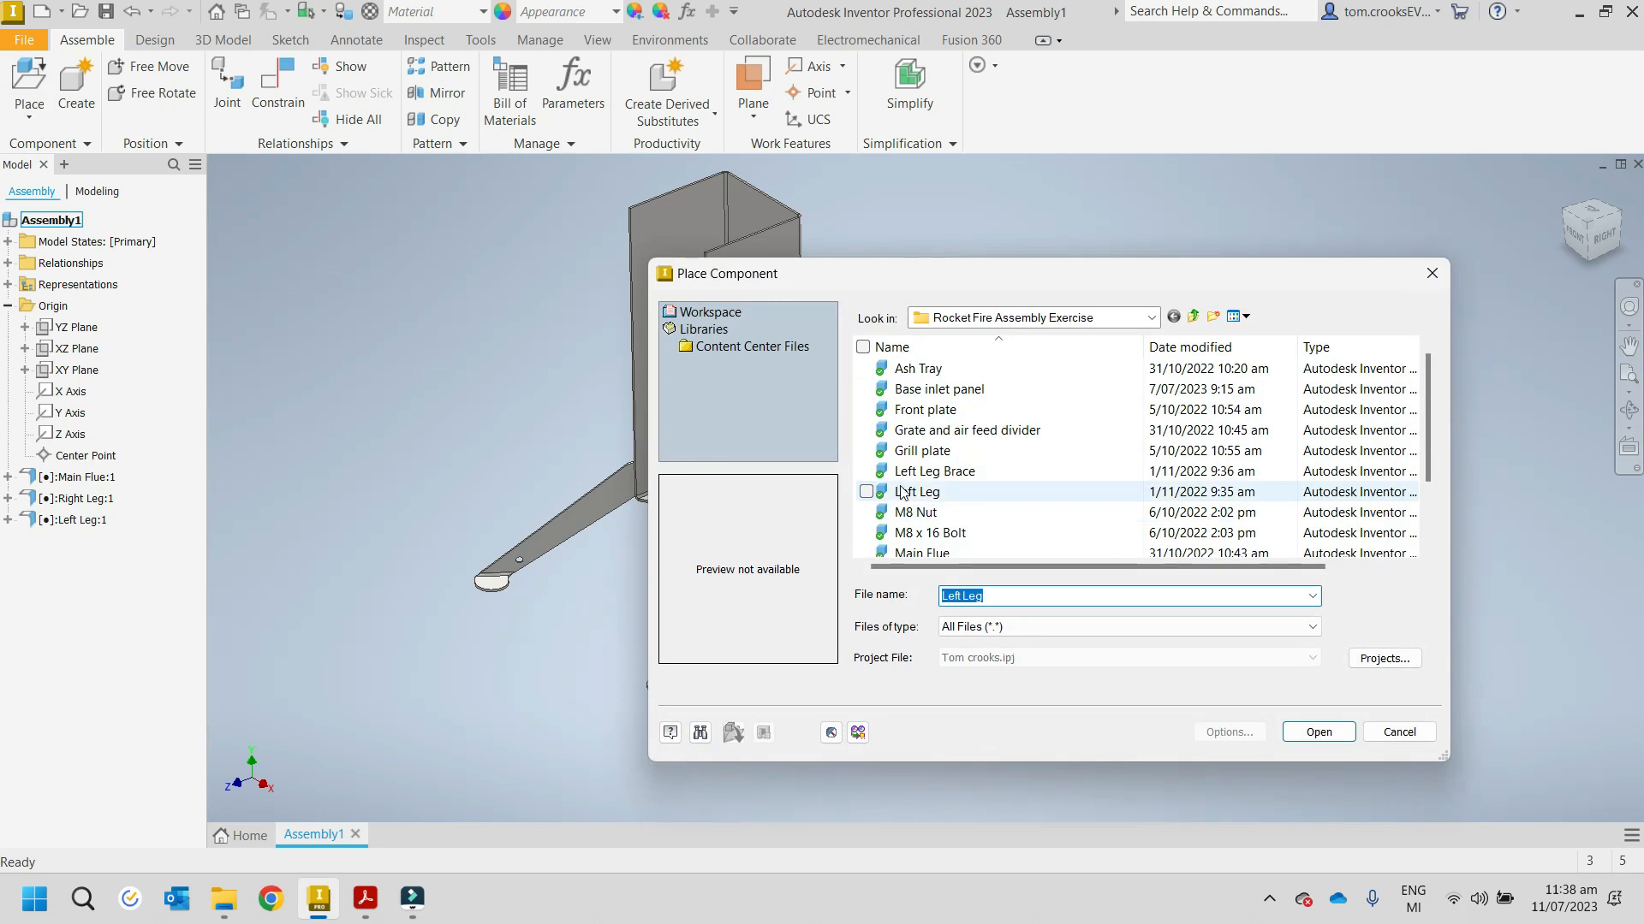
pyautogui.click(915, 472)
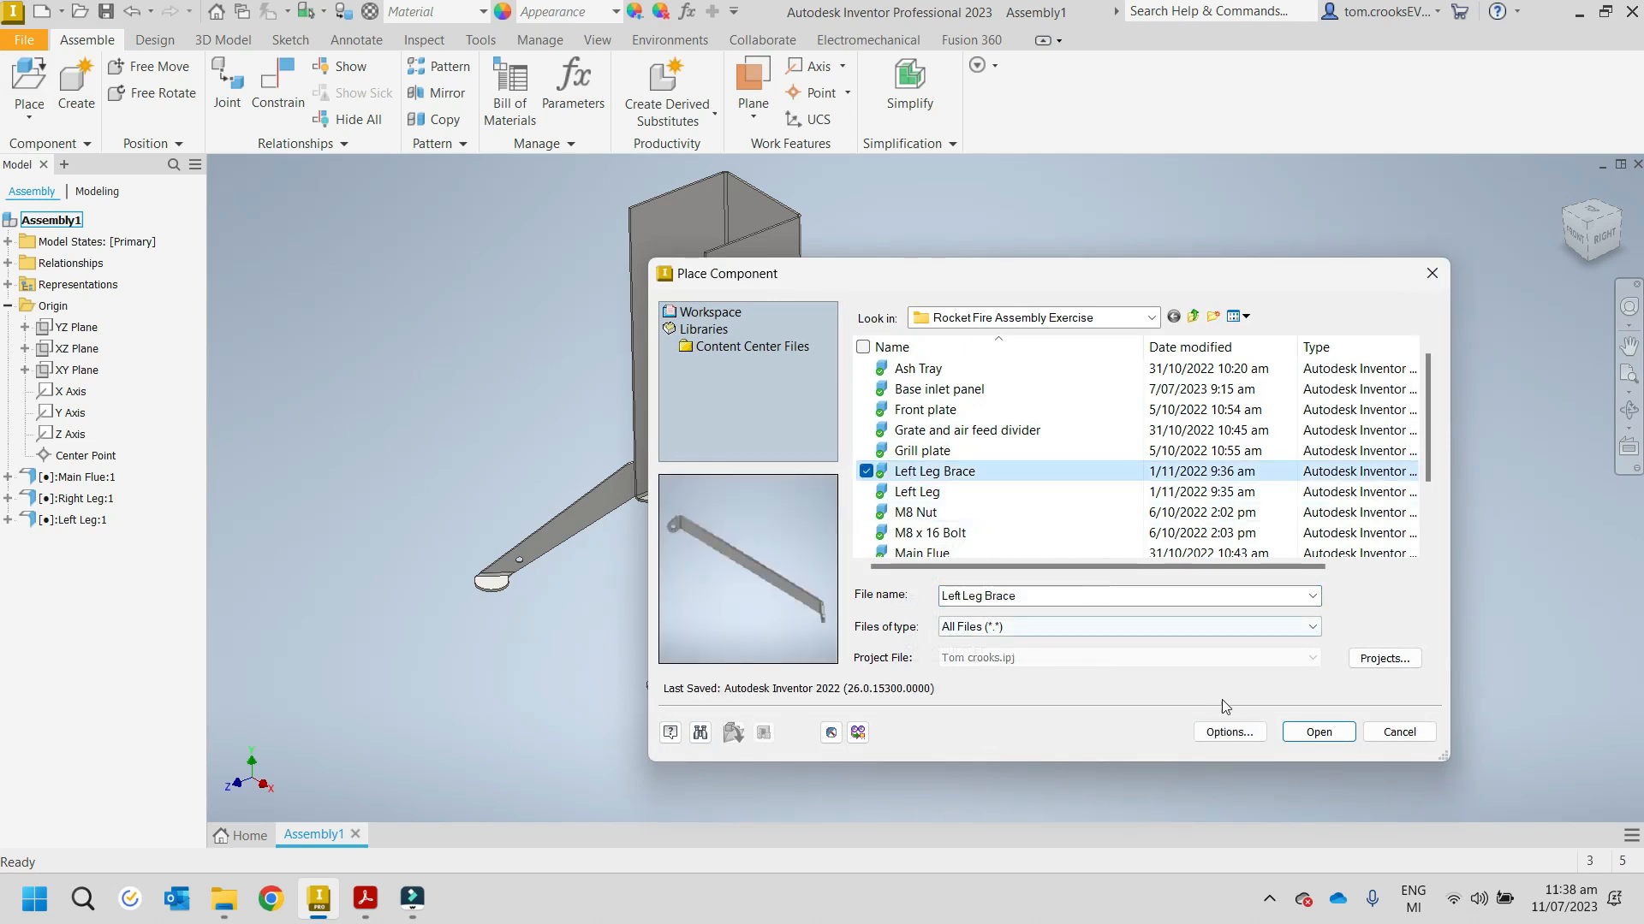
pyautogui.click(1316, 732)
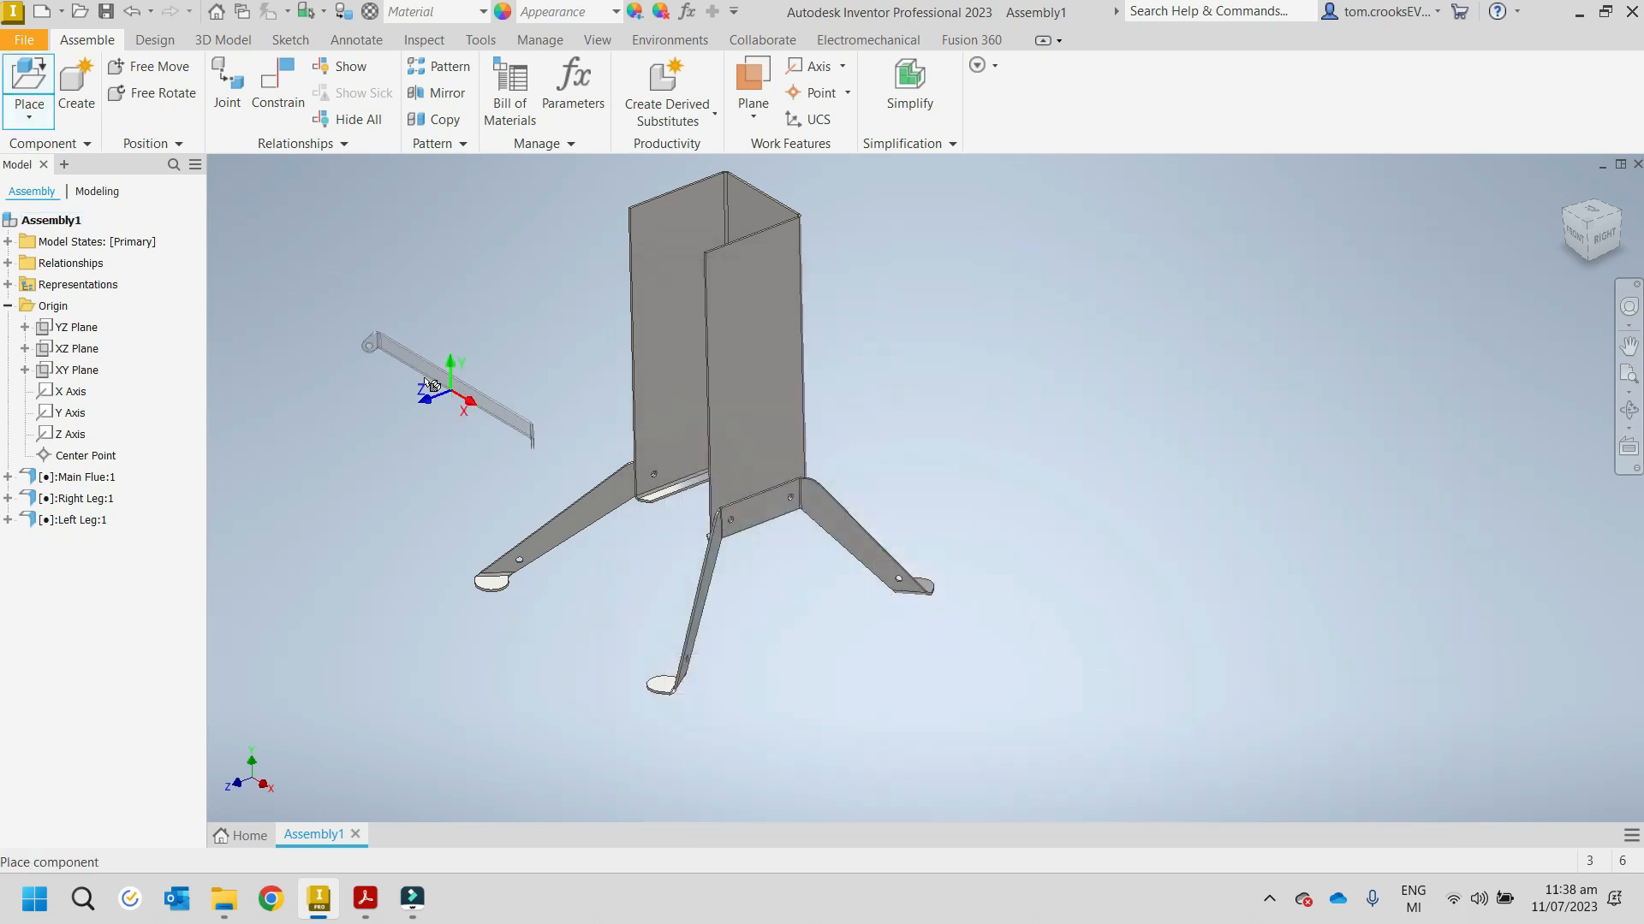
pyautogui.click(431, 385)
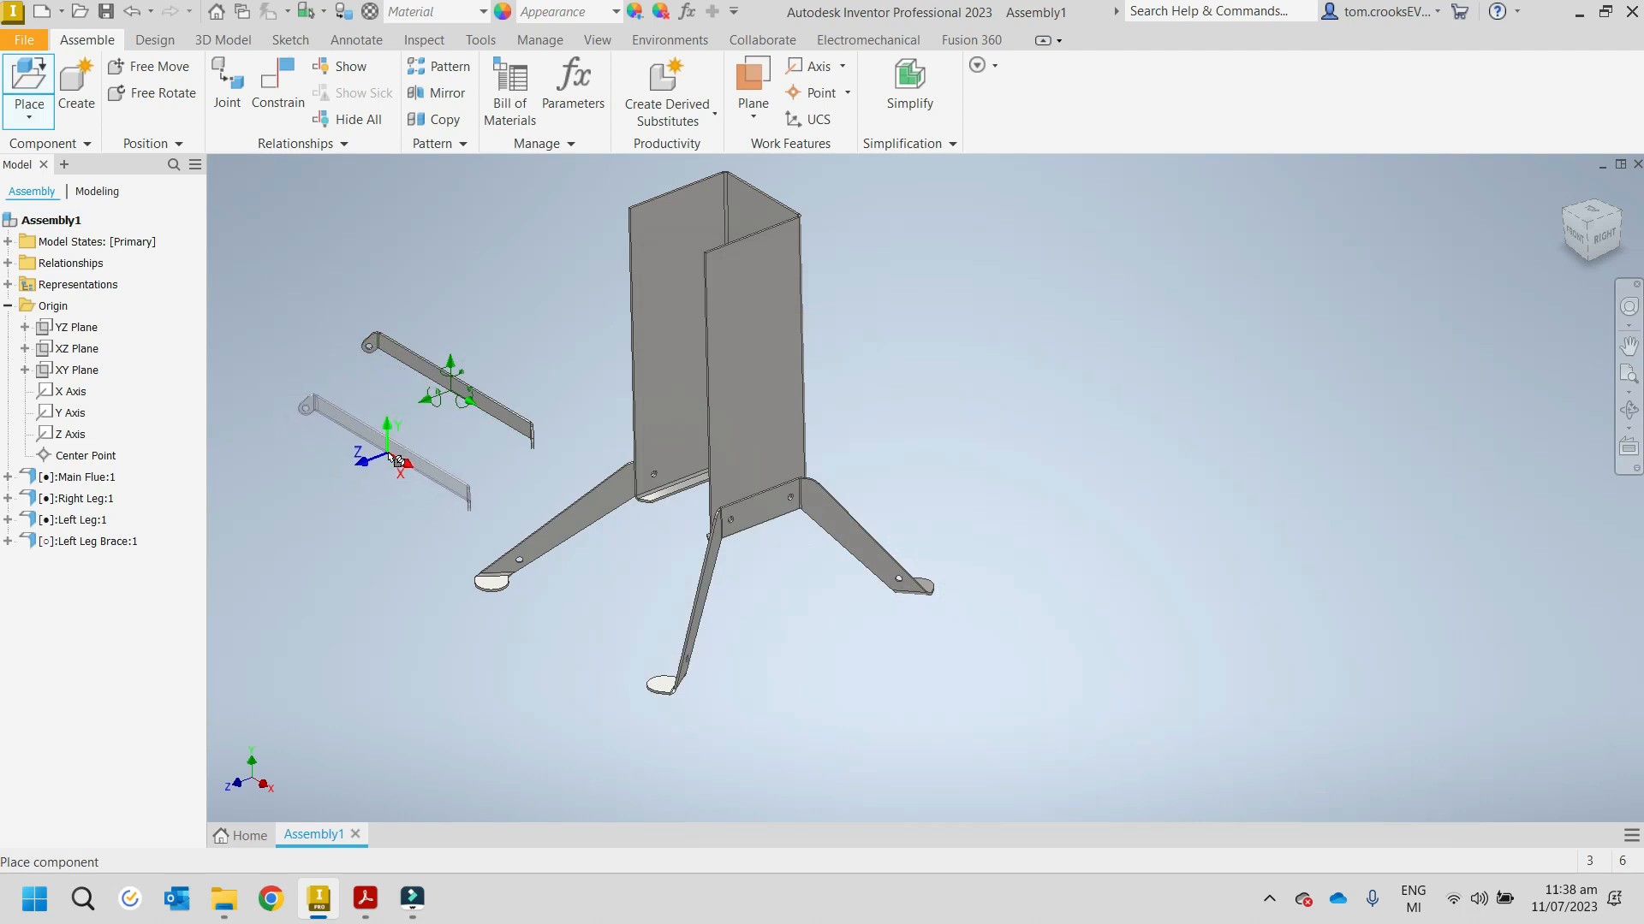
pyautogui.press('Escape')
pyautogui.keyDown('shift'); pyautogui.moveTo(404, 473); pyautogui.dragTo(820, 586, button='middle'); pyautogui.keyUp('shift')
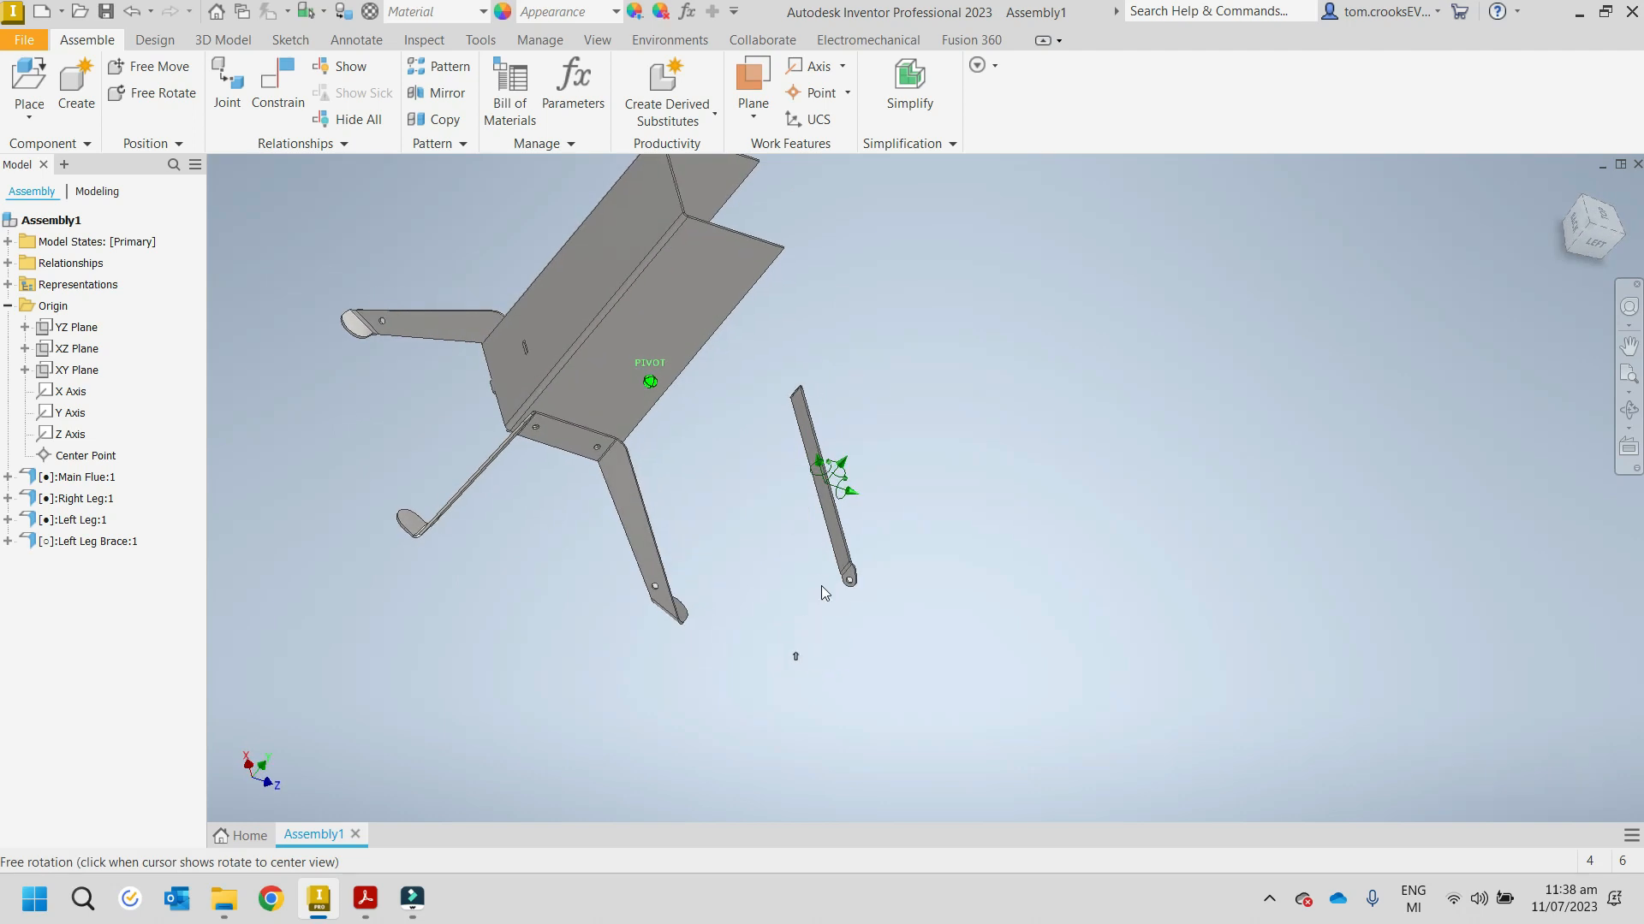
# Step: Switch to the Rocket Fire Example PDF in Adobe Acrobat, examine how the braces attach to the legs, and return to Inventor
pyautogui.click(368, 897)
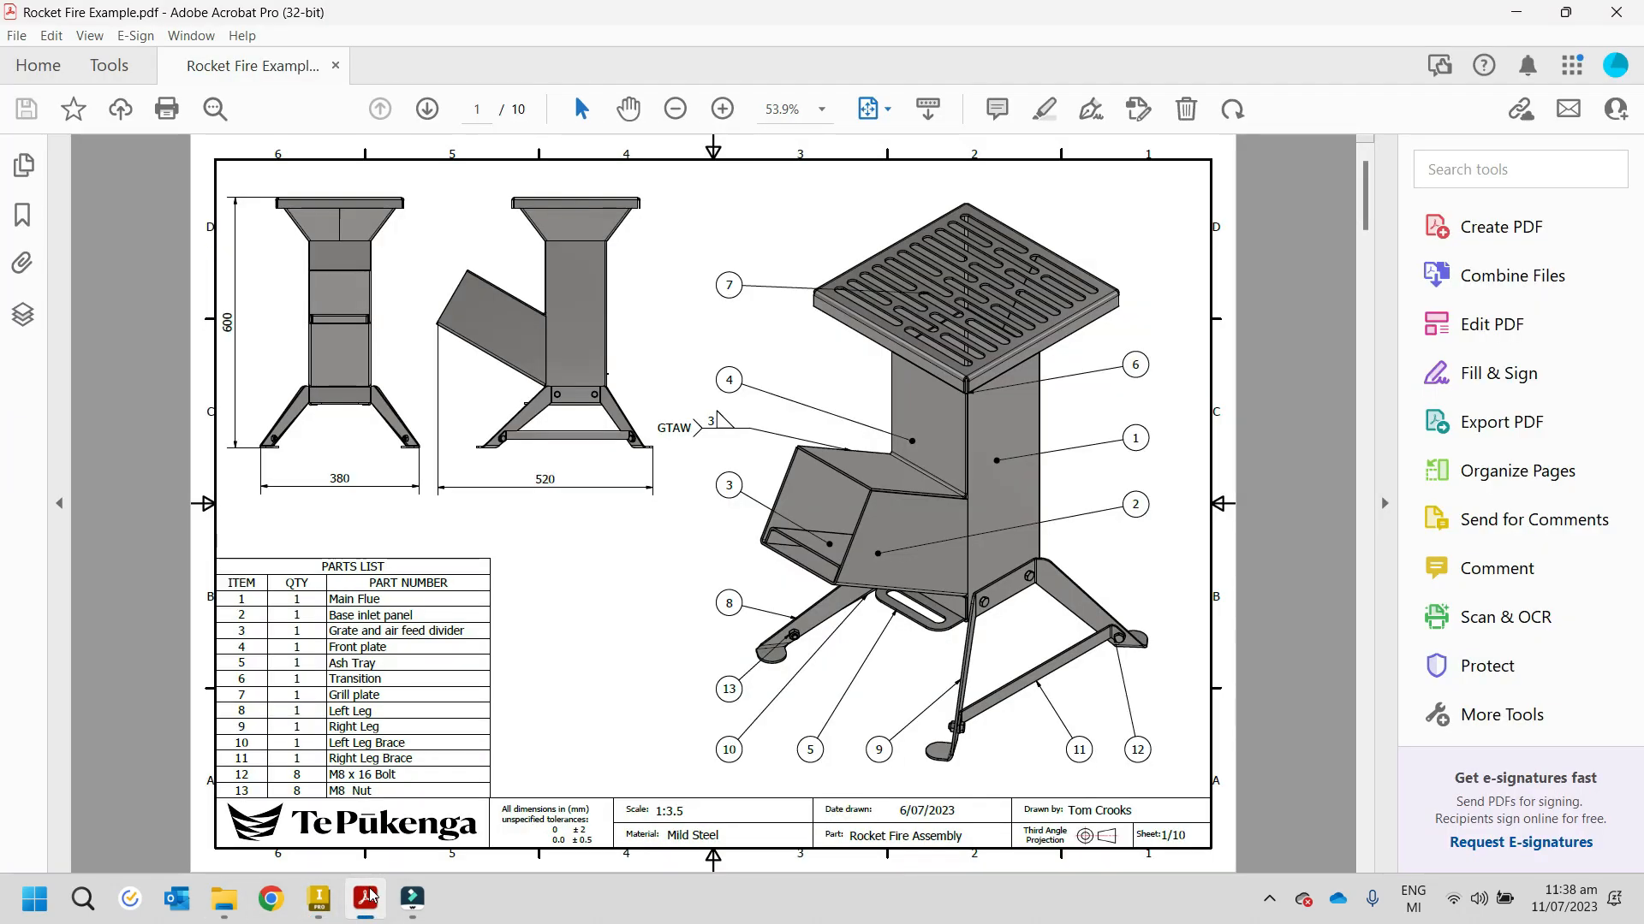
pyautogui.scroll(-1, 1127, 687)
pyautogui.scroll(1, 1127, 687)
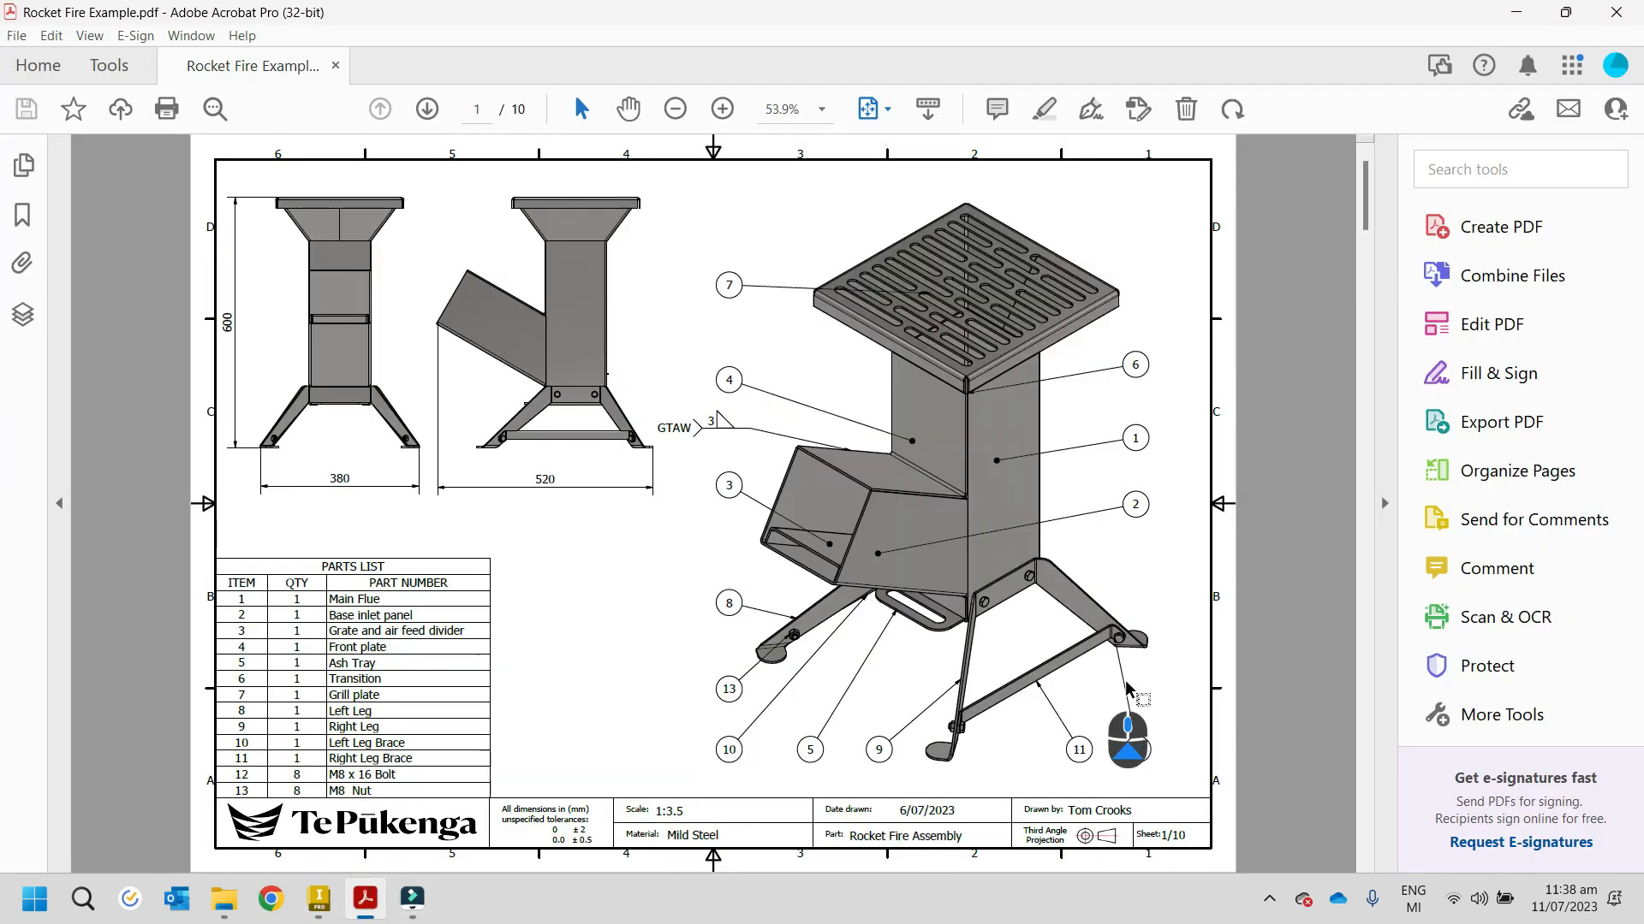
pyautogui.keyDown('ctrl'); pyautogui.scroll(4, 1127, 688); pyautogui.keyUp('ctrl')
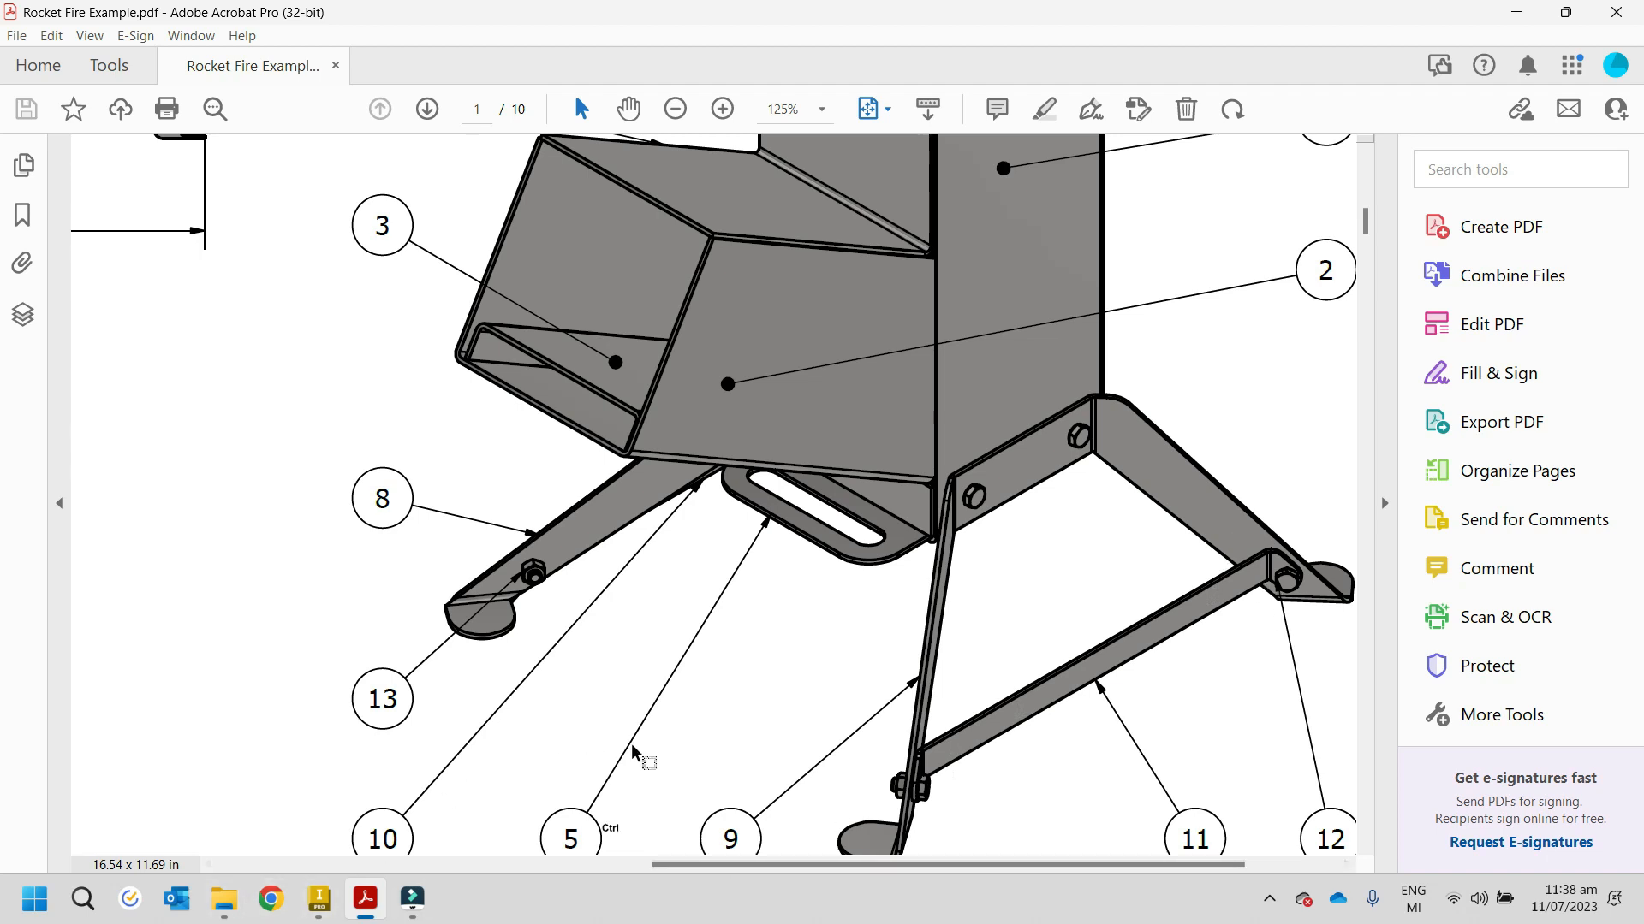
pyautogui.keyDown('ctrl'); pyautogui.scroll(-4, 631, 759); pyautogui.keyUp('ctrl')
pyautogui.click(322, 901)
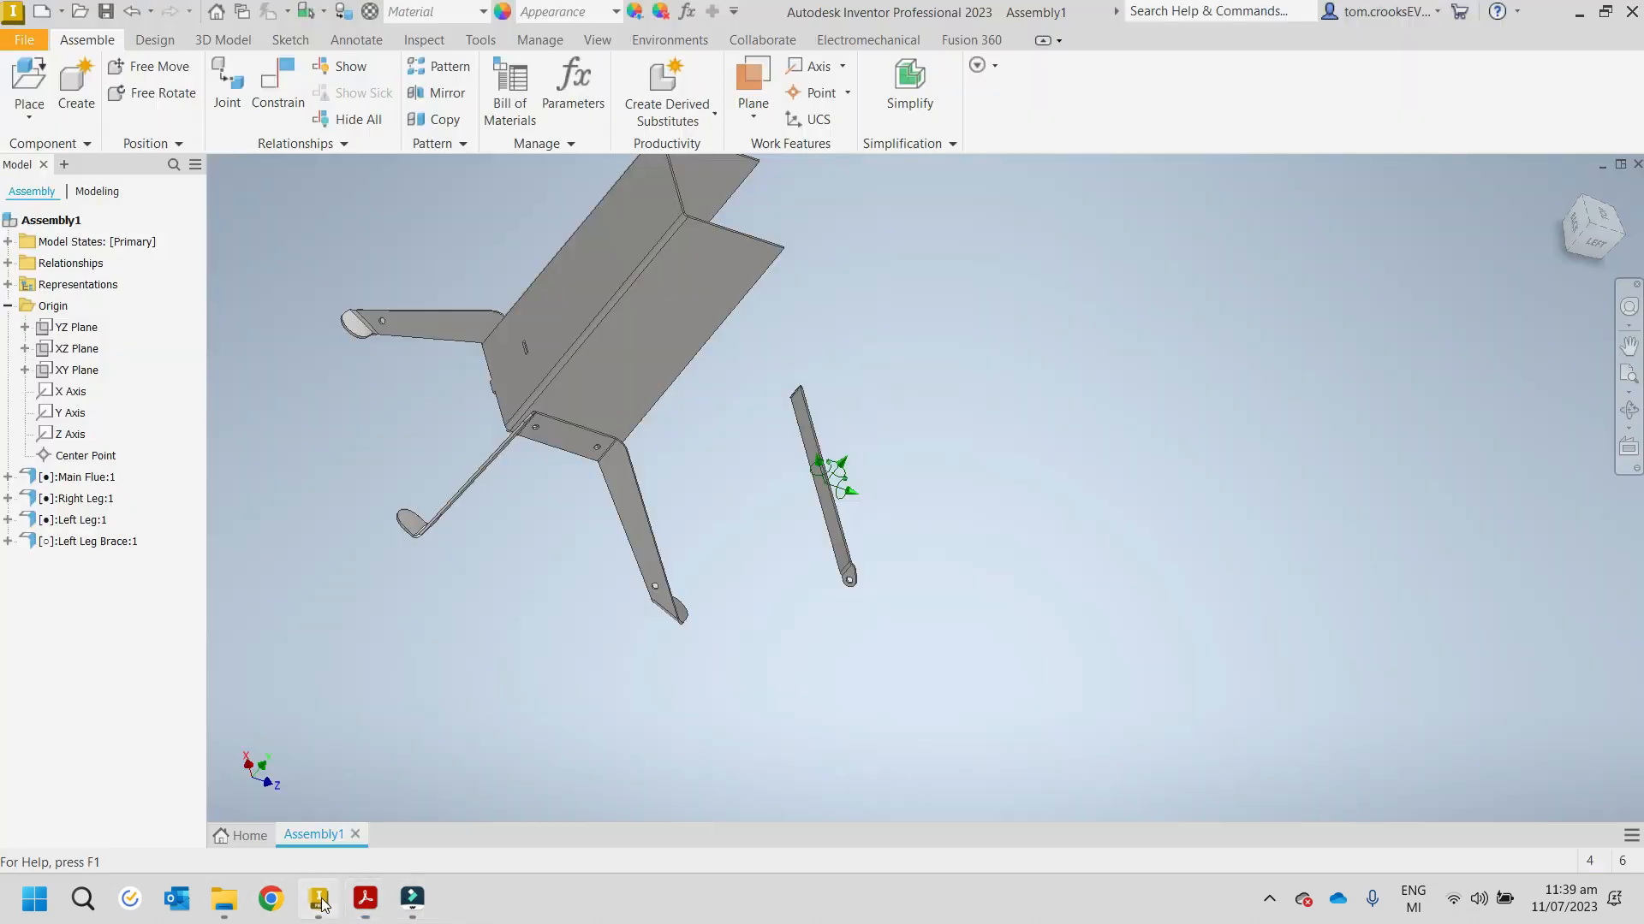
# Step: Mate the flat face of the Left Leg Brace's end tab to the inner face of the Left Leg at 0 mm offset
pyautogui.click(295, 119)
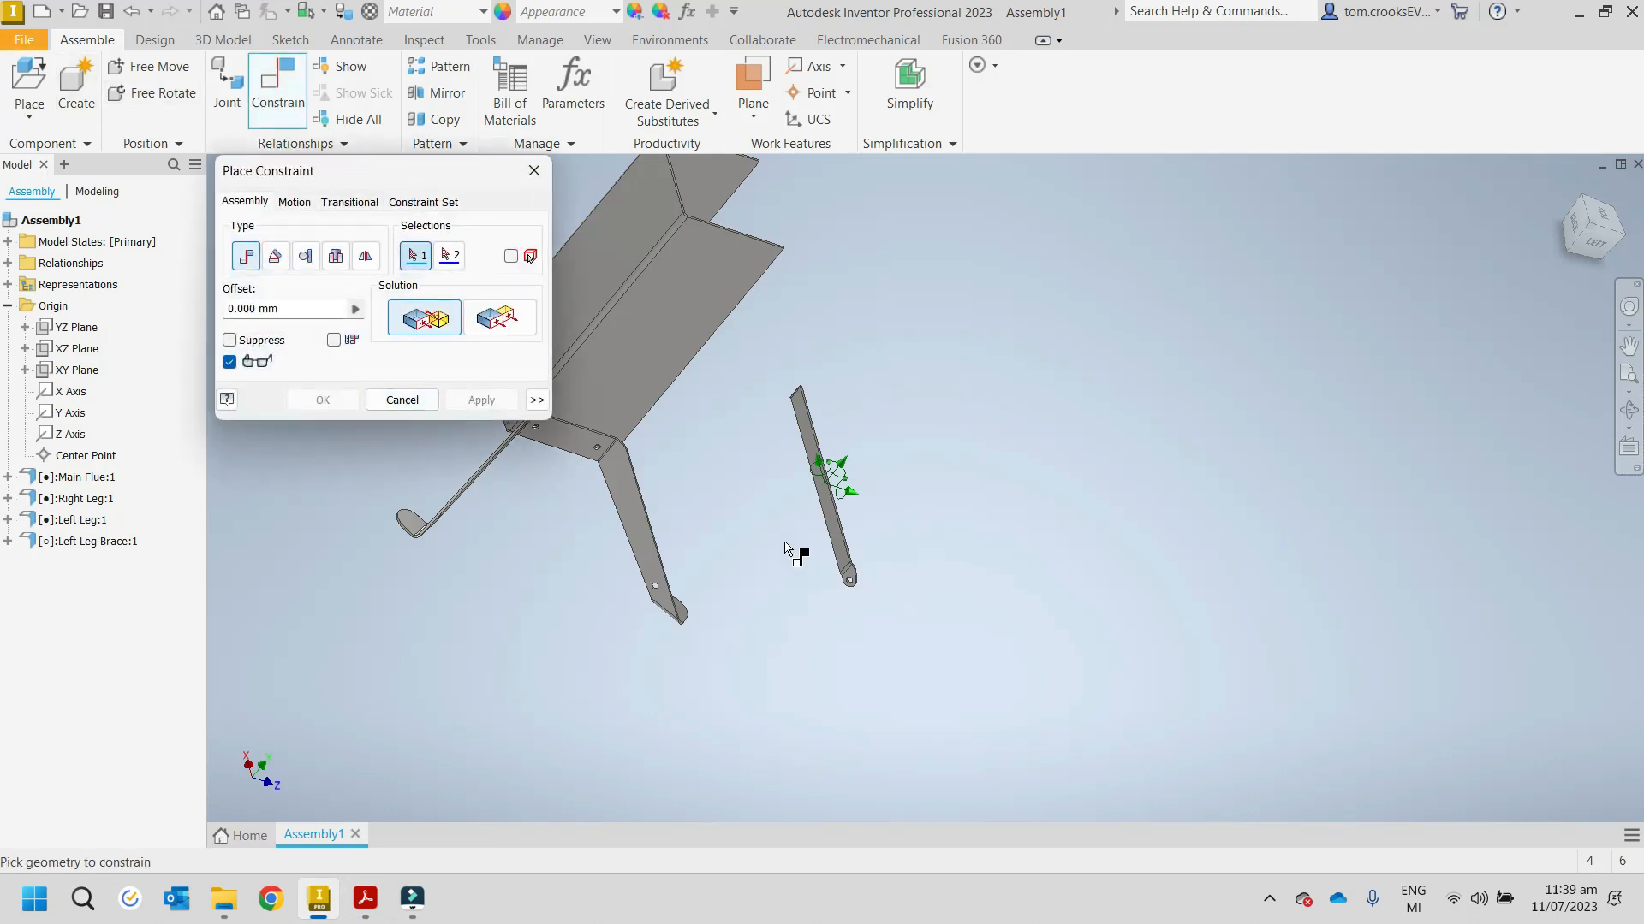
pyautogui.scroll(5, 805, 565)
pyautogui.click(1137, 678)
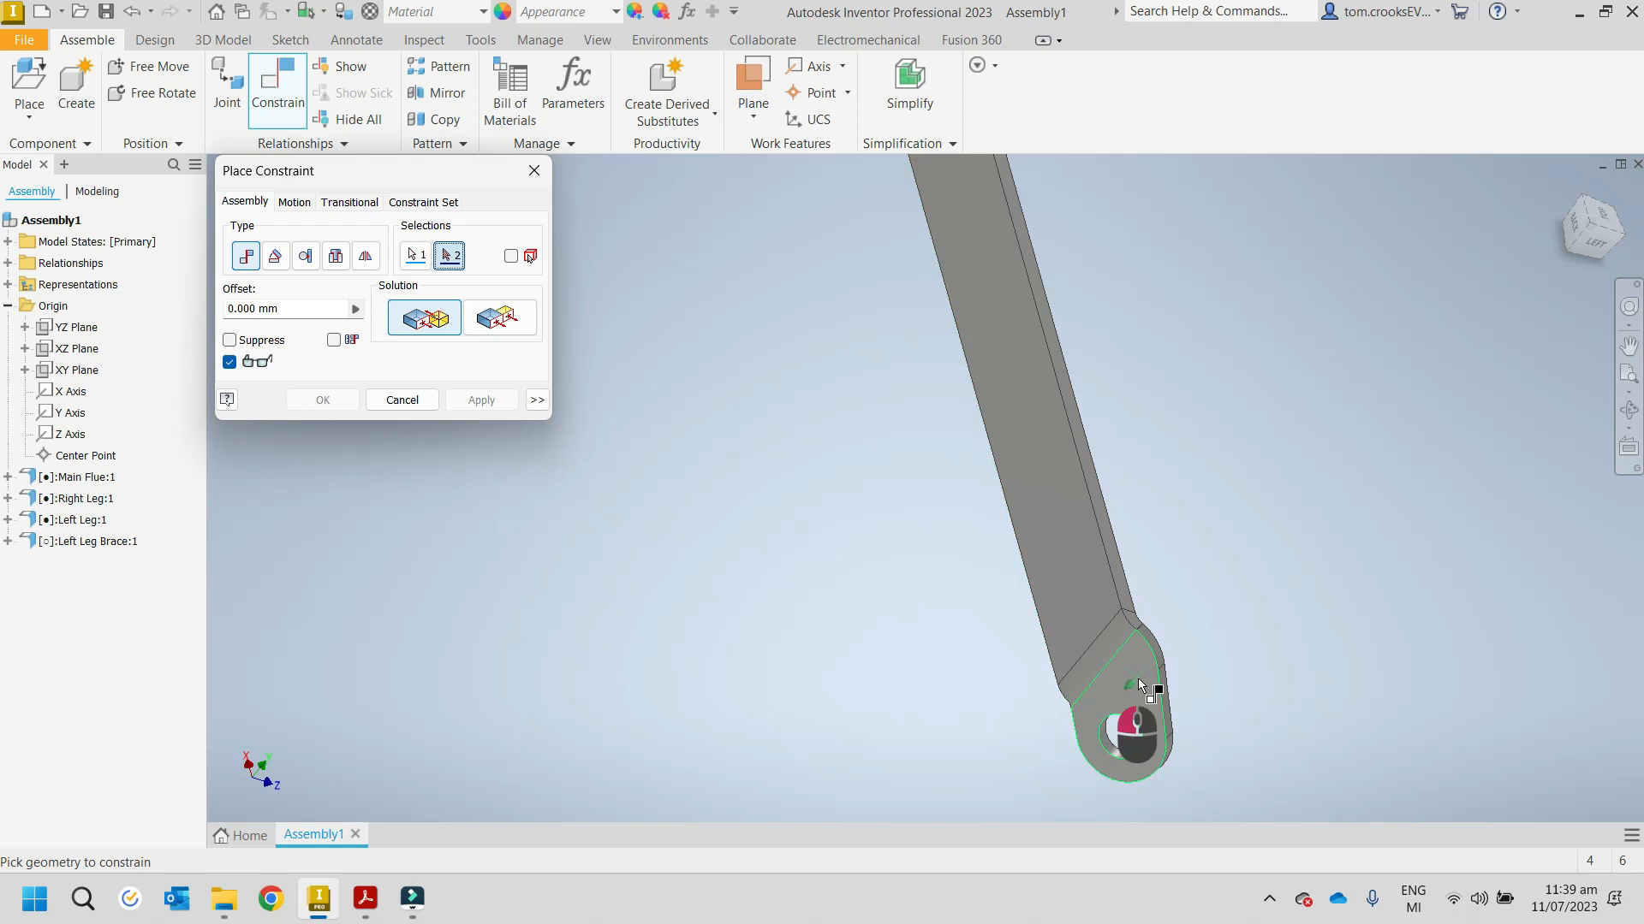
pyautogui.scroll(-5, 1027, 663)
pyautogui.keyDown('shift'); pyautogui.moveTo(753, 552); pyautogui.dragTo(711, 490, button='middle'); pyautogui.keyUp('shift')
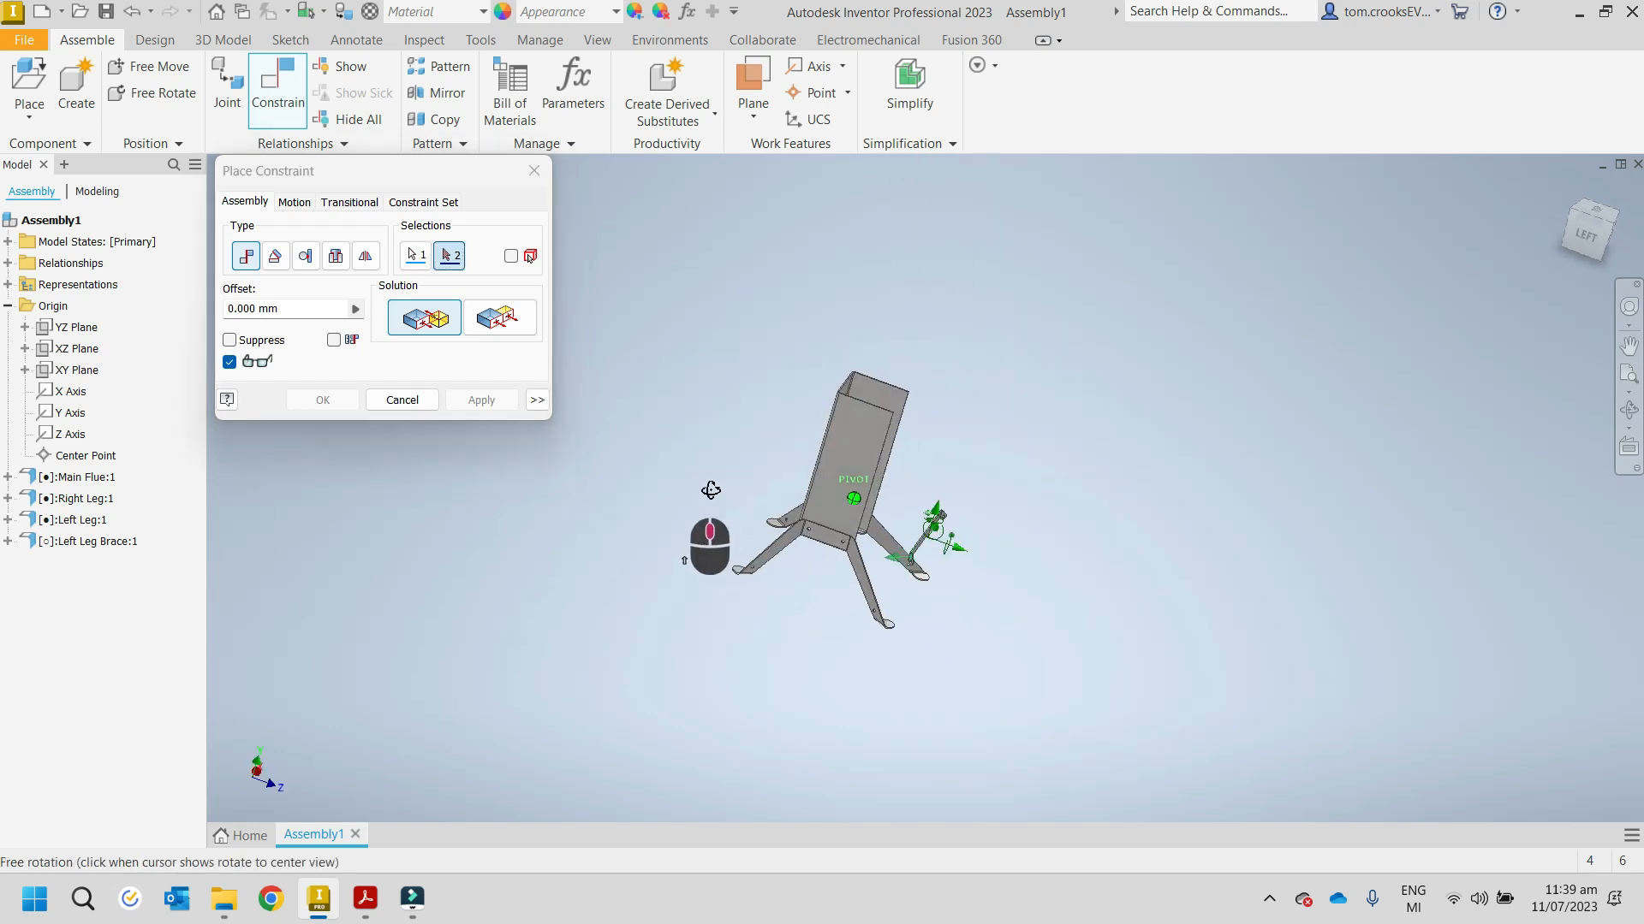
pyautogui.scroll(5, 881, 567)
pyautogui.click(853, 618)
pyautogui.scroll(-5, 704, 548)
pyautogui.click(482, 400)
# Step: Mate the hole axis in the Left Leg Brace's first end tab to the adjacent Left Leg hole axis at 0 mm offset
pyautogui.scroll(3, 727, 570)
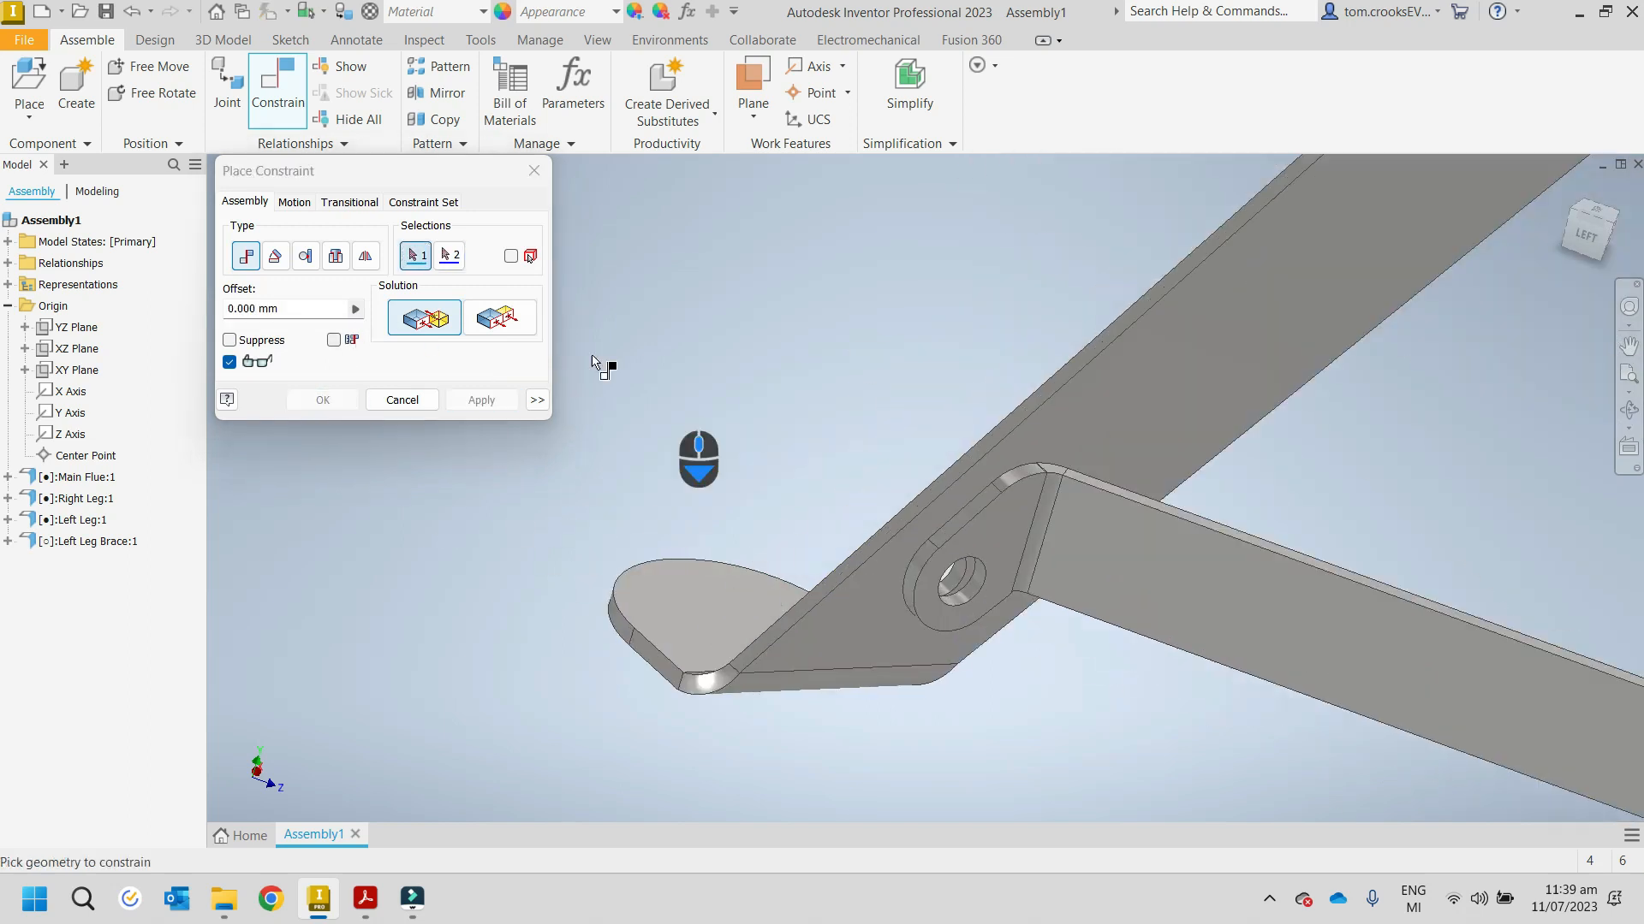
pyautogui.scroll(5, 958, 580)
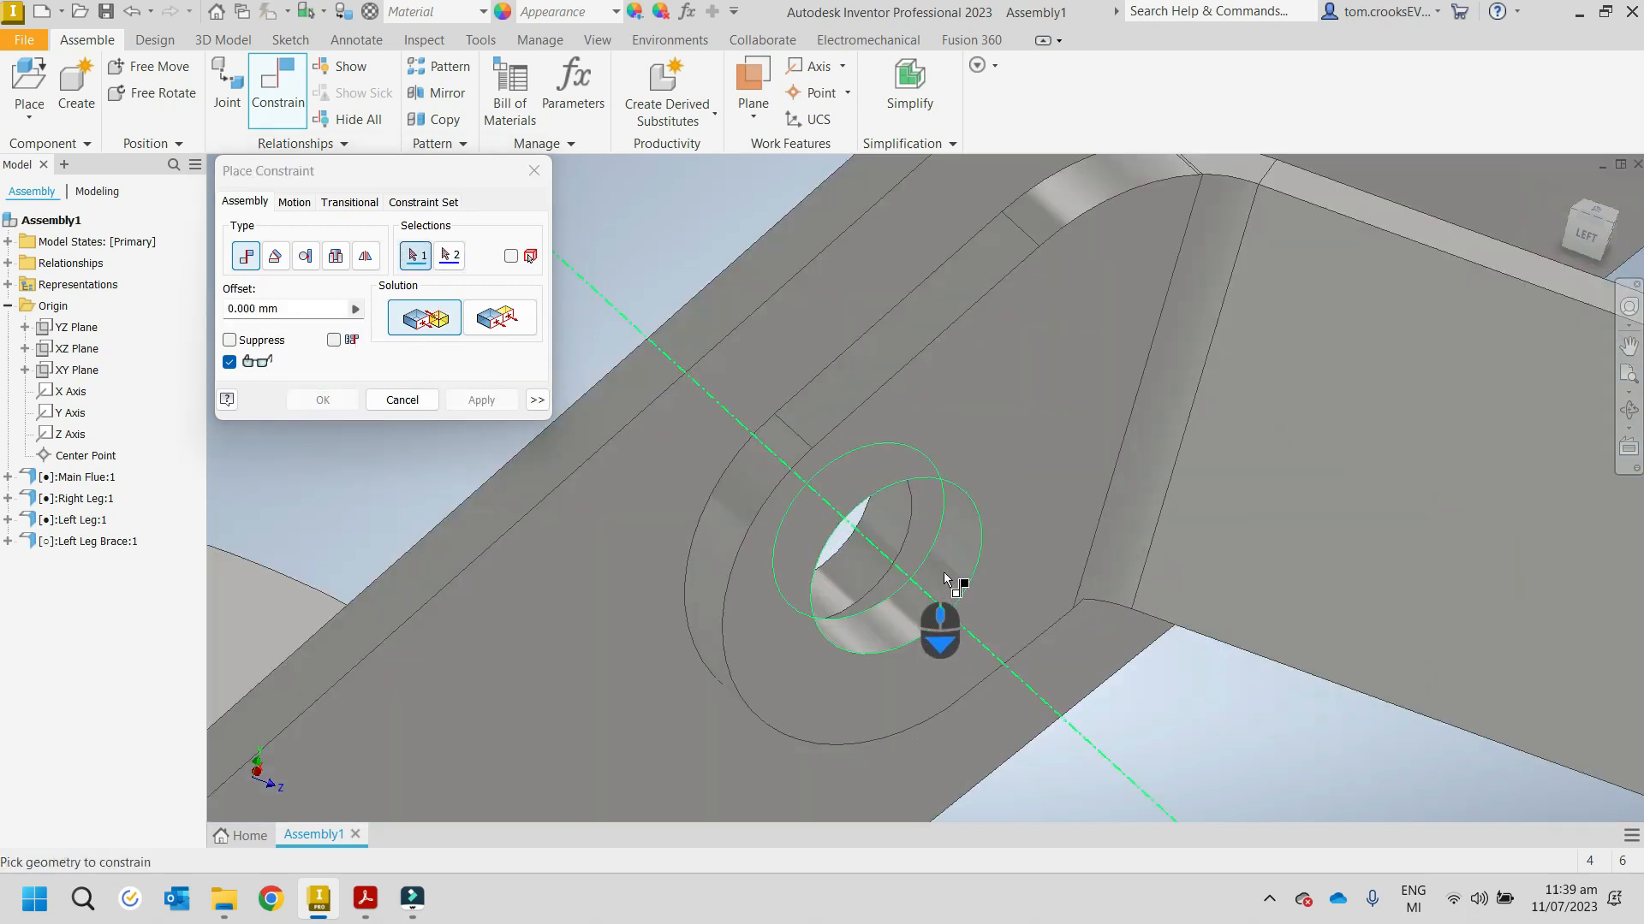
pyautogui.click(935, 586)
pyautogui.click(863, 567)
pyautogui.scroll(-5, 862, 567)
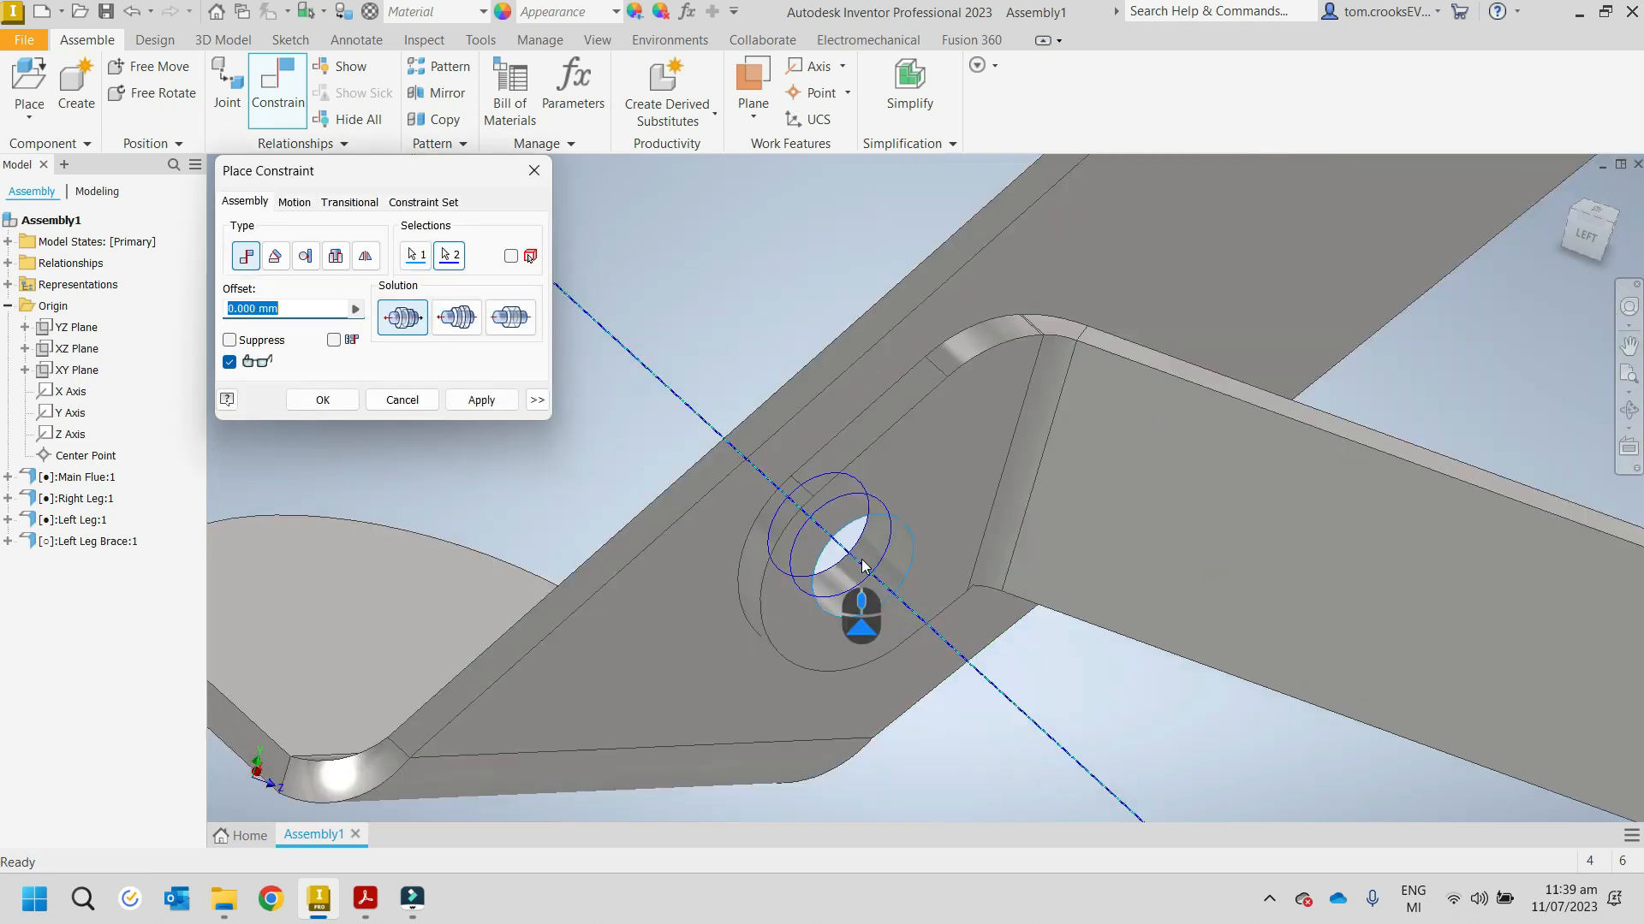
pyautogui.click(481, 400)
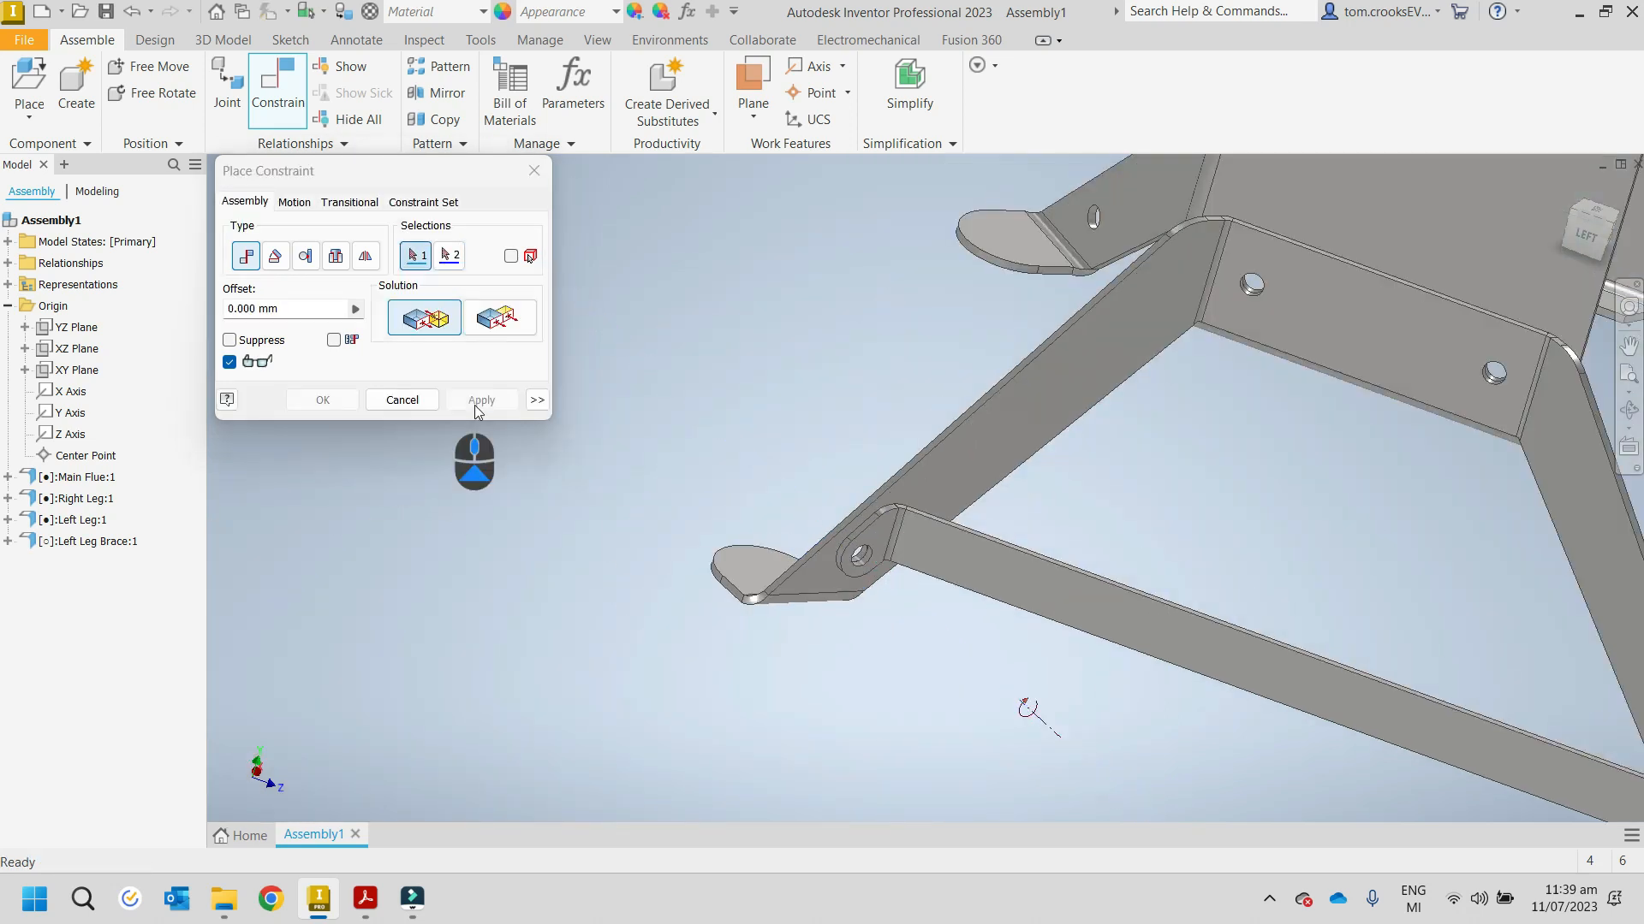
# Step: Mate the hole axis at the Left Leg Brace's opposite end to the Left Leg's other lower hole axis at 0 mm and finish constraining
pyautogui.scroll(3, 539, 414)
pyautogui.scroll(-5, 1047, 546)
pyautogui.scroll(-3, 1048, 546)
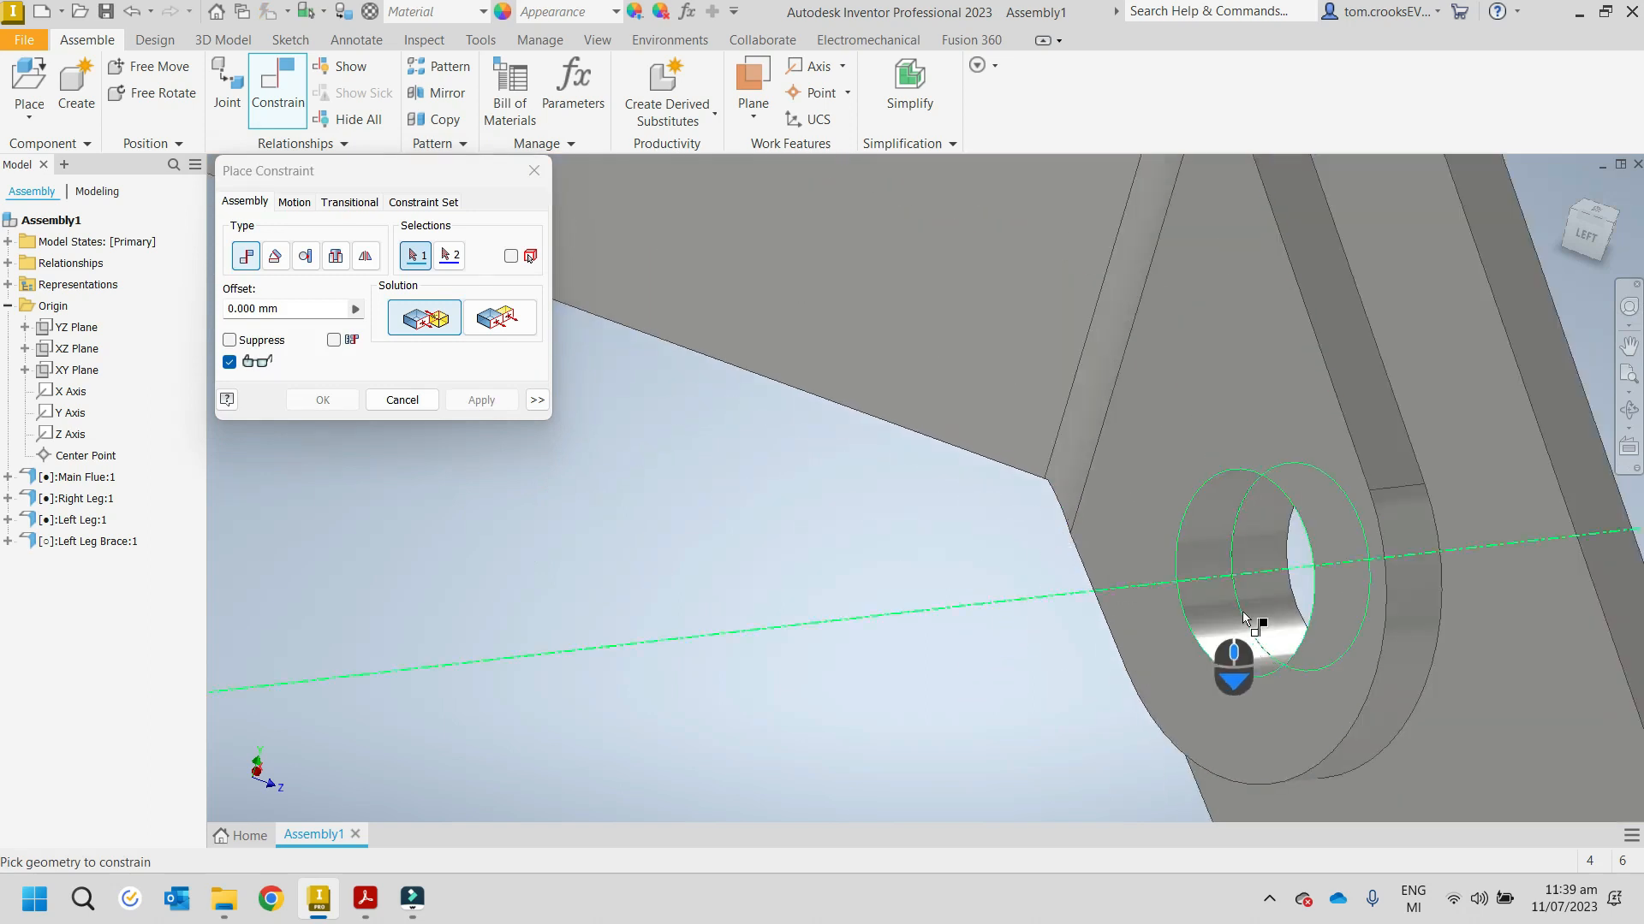
pyautogui.click(1269, 593)
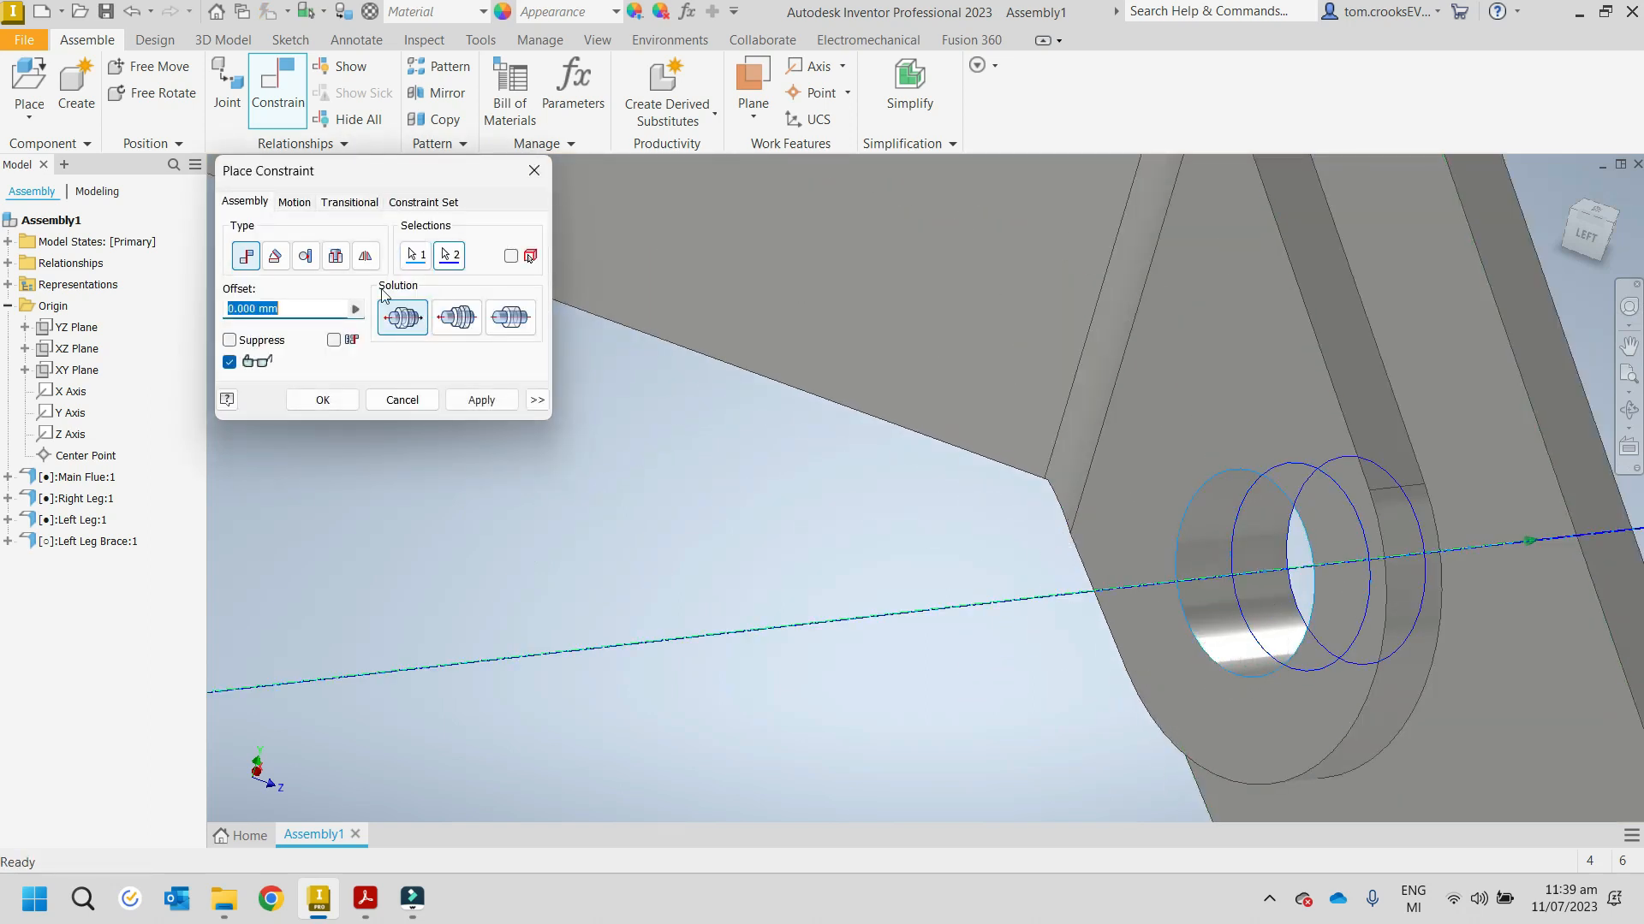
pyautogui.click(470, 400)
pyautogui.scroll(10, 697, 565)
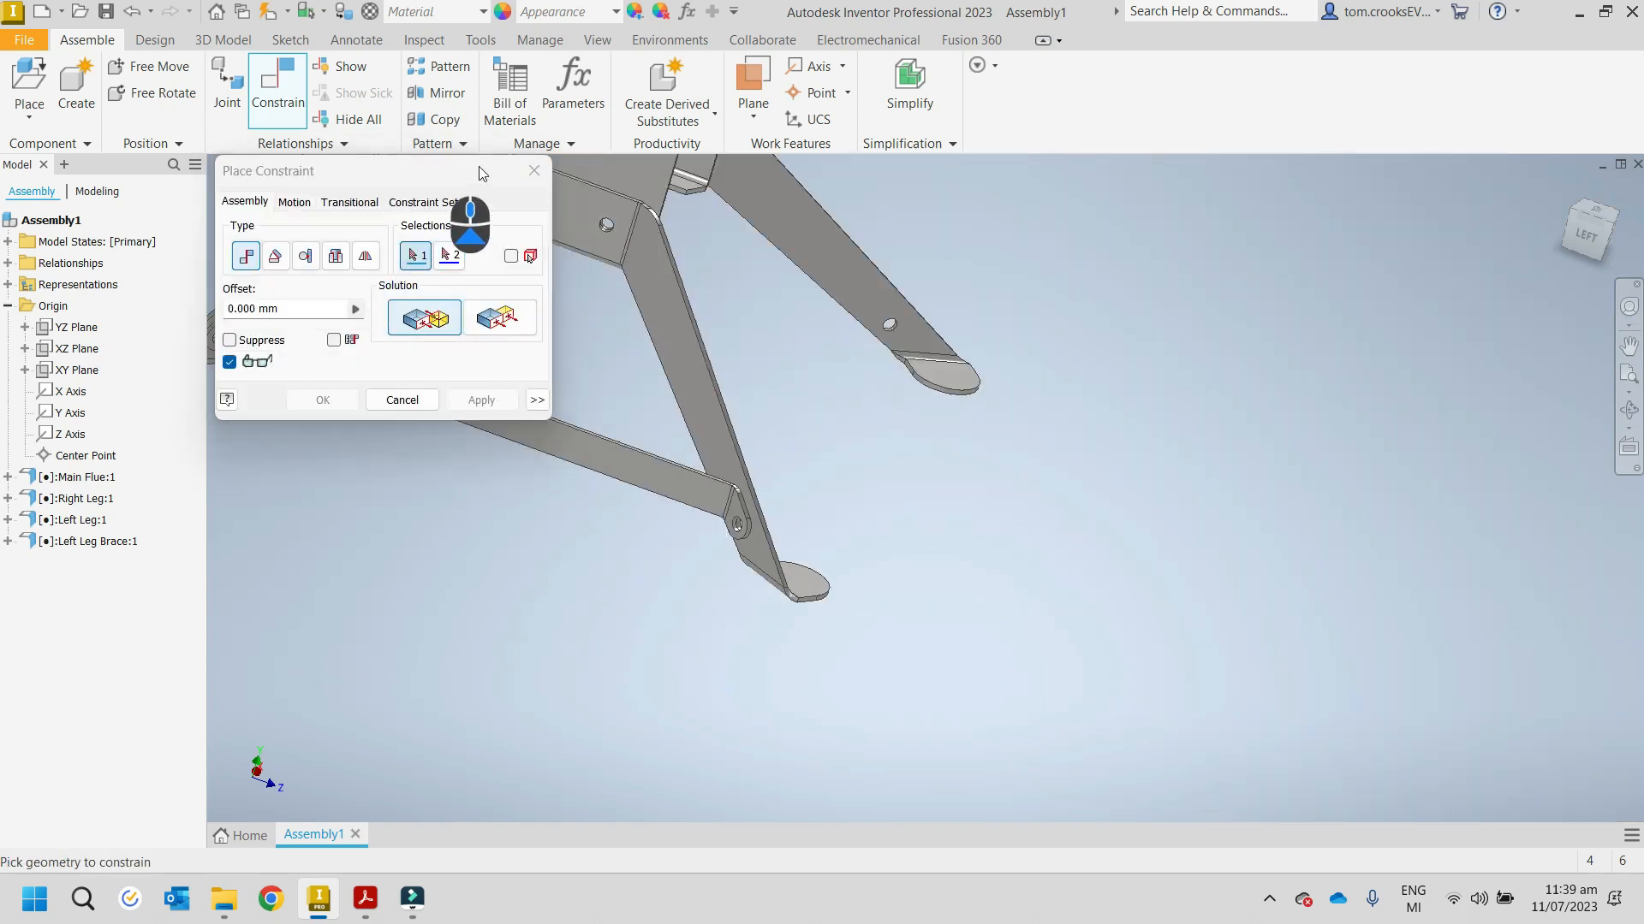
pyautogui.click(530, 176)
# Step: Place one Right Leg Brace from the Rocket Fire Assembly Exercise folder in free space beside the Right Leg
pyautogui.keyDown('shift'); pyautogui.moveTo(530, 177); pyautogui.dragTo(331, 361, button='middle'); pyautogui.keyUp('shift')
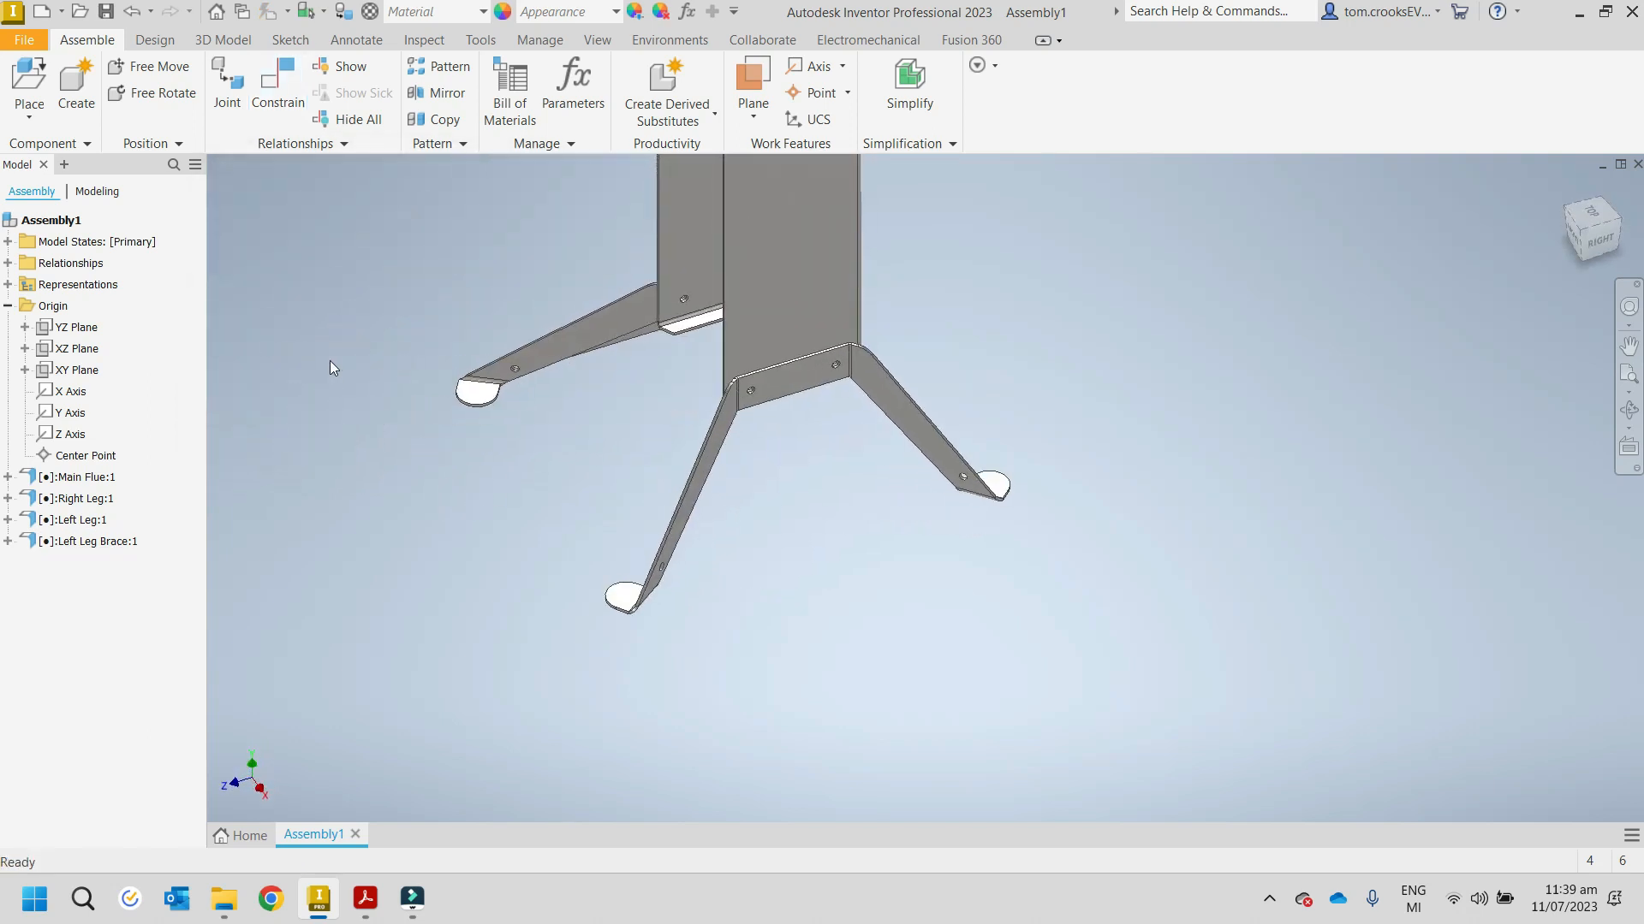
pyautogui.click(29, 75)
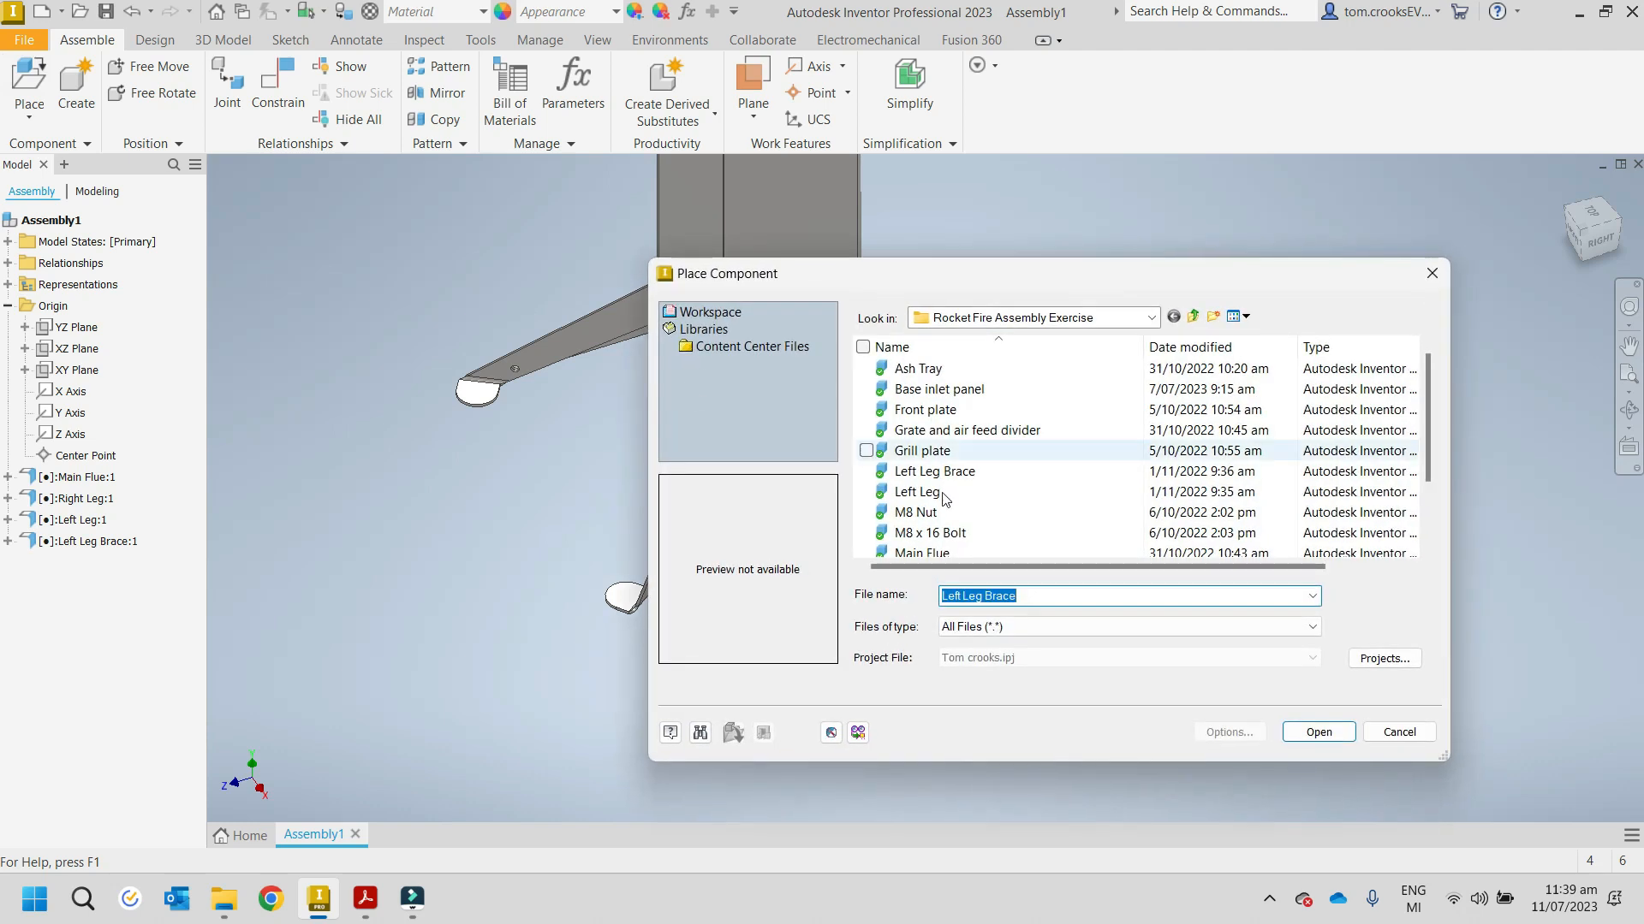
pyautogui.scroll(-2, 941, 543)
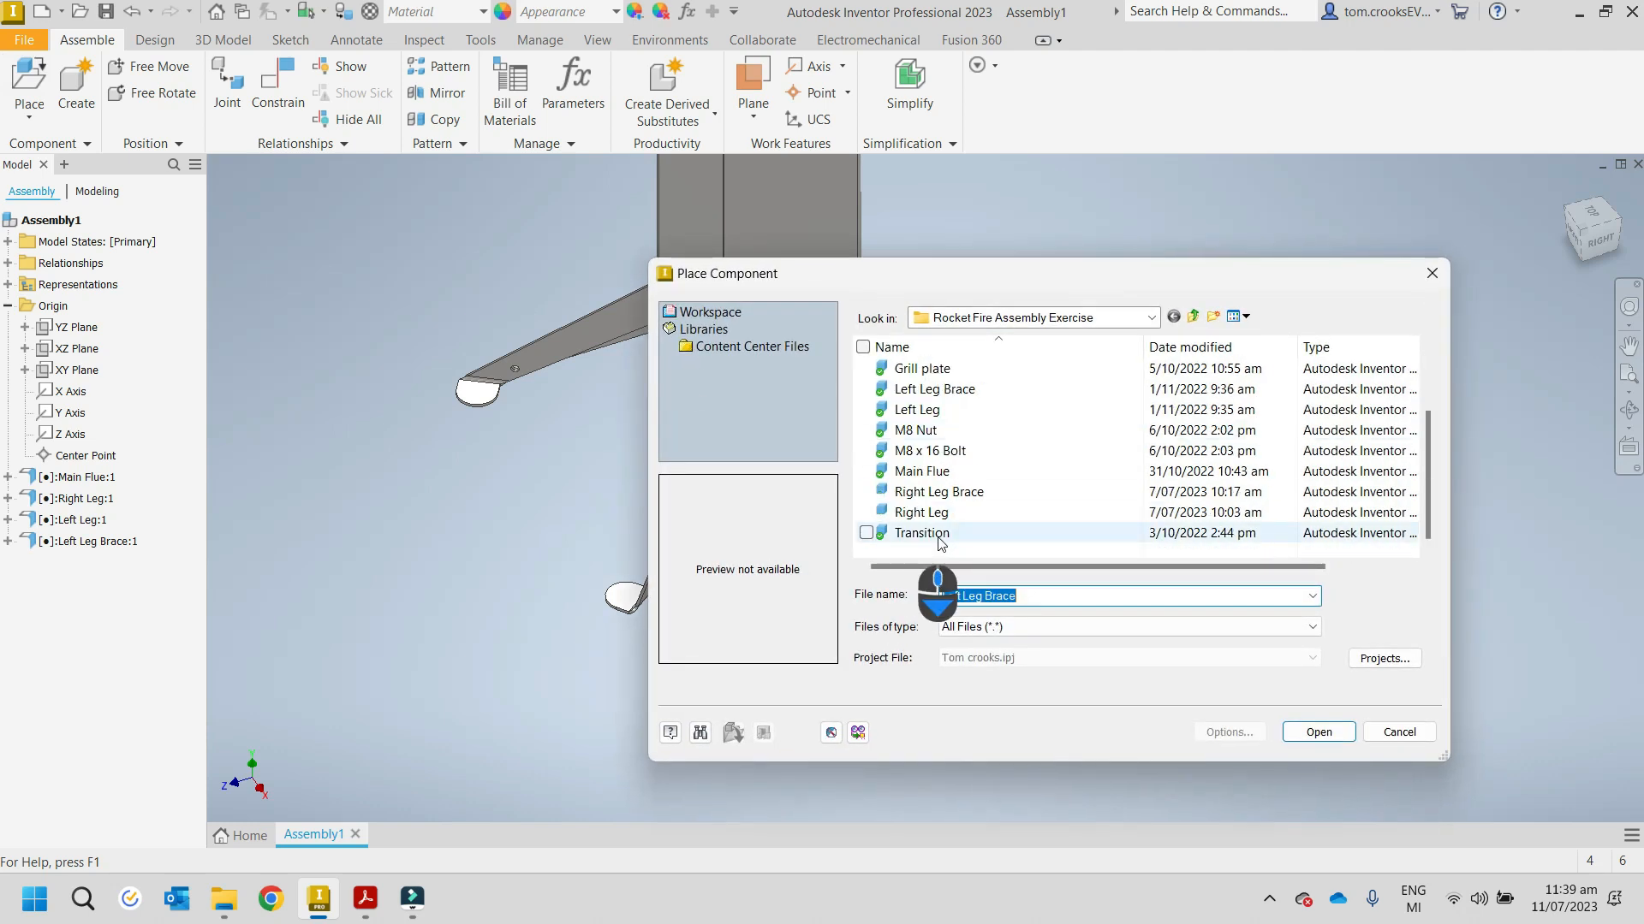
pyautogui.click(937, 493)
pyautogui.click(1296, 729)
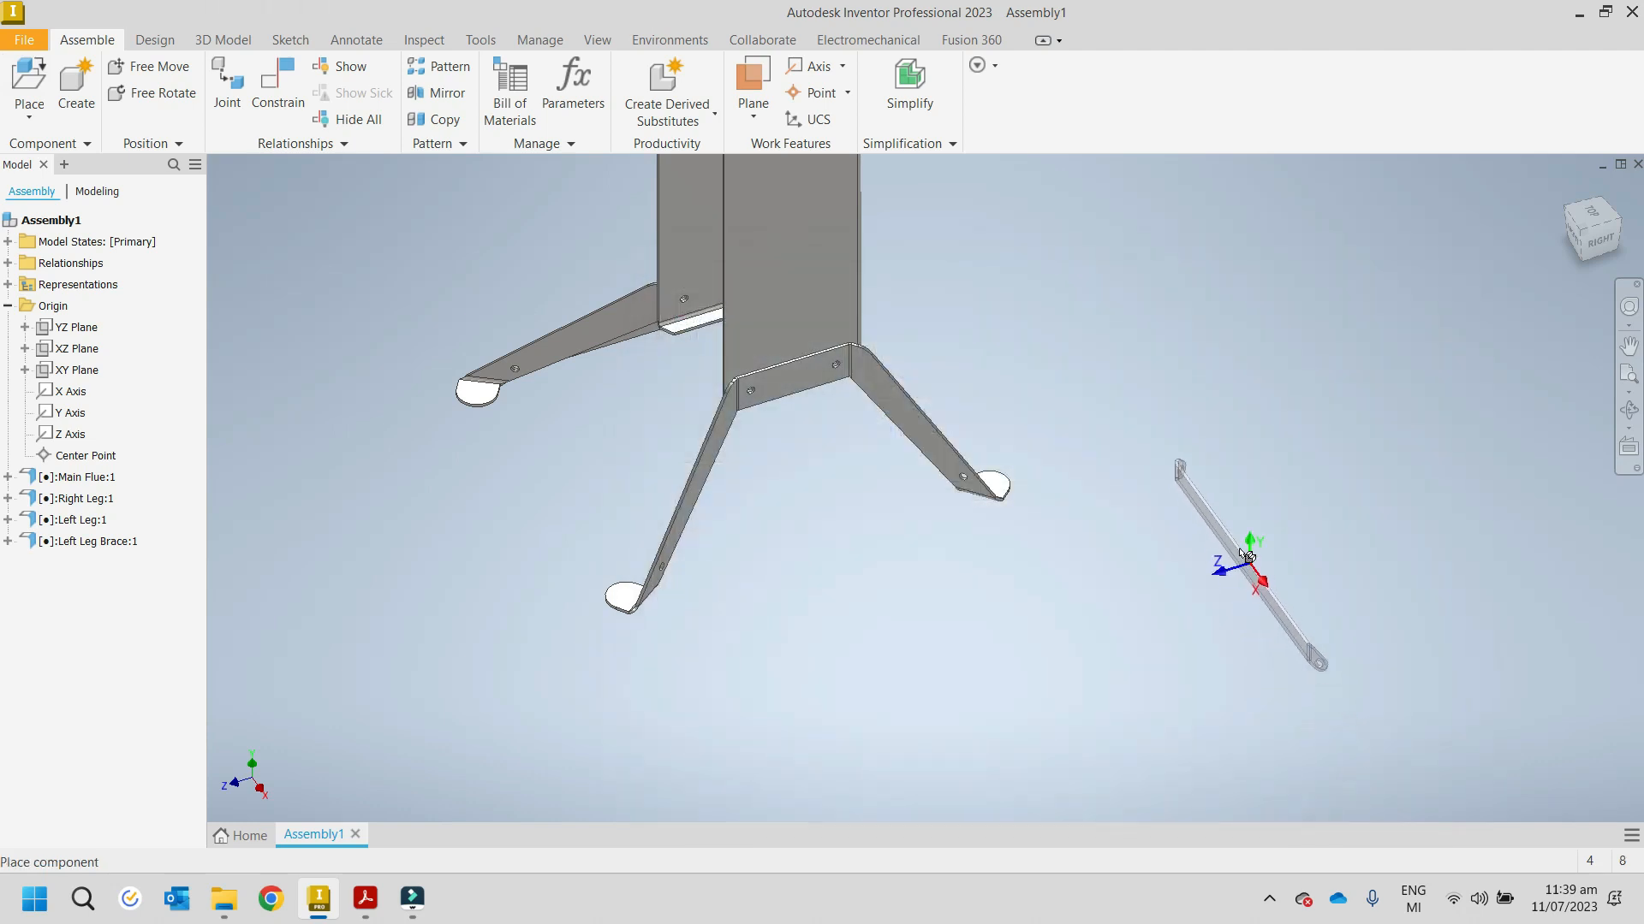
pyautogui.click(1209, 514)
pyautogui.press('Escape')
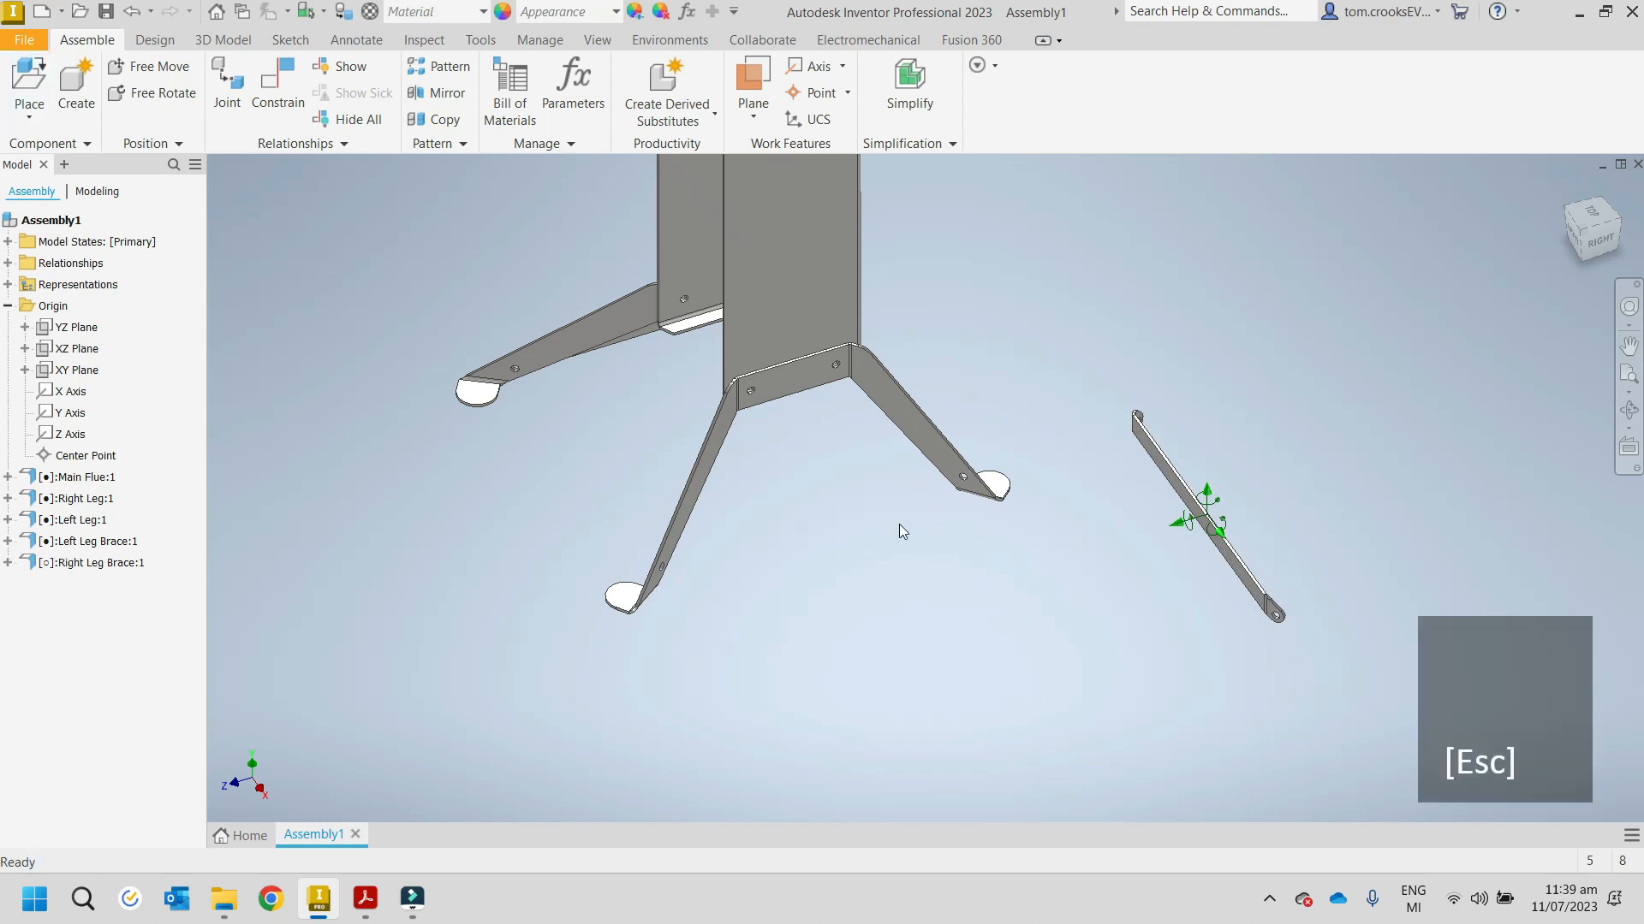
# Step: Mate the flat face of the Right Leg Brace's end tab to the inner face of the Right Leg at 0 mm offset
pyautogui.click(287, 100)
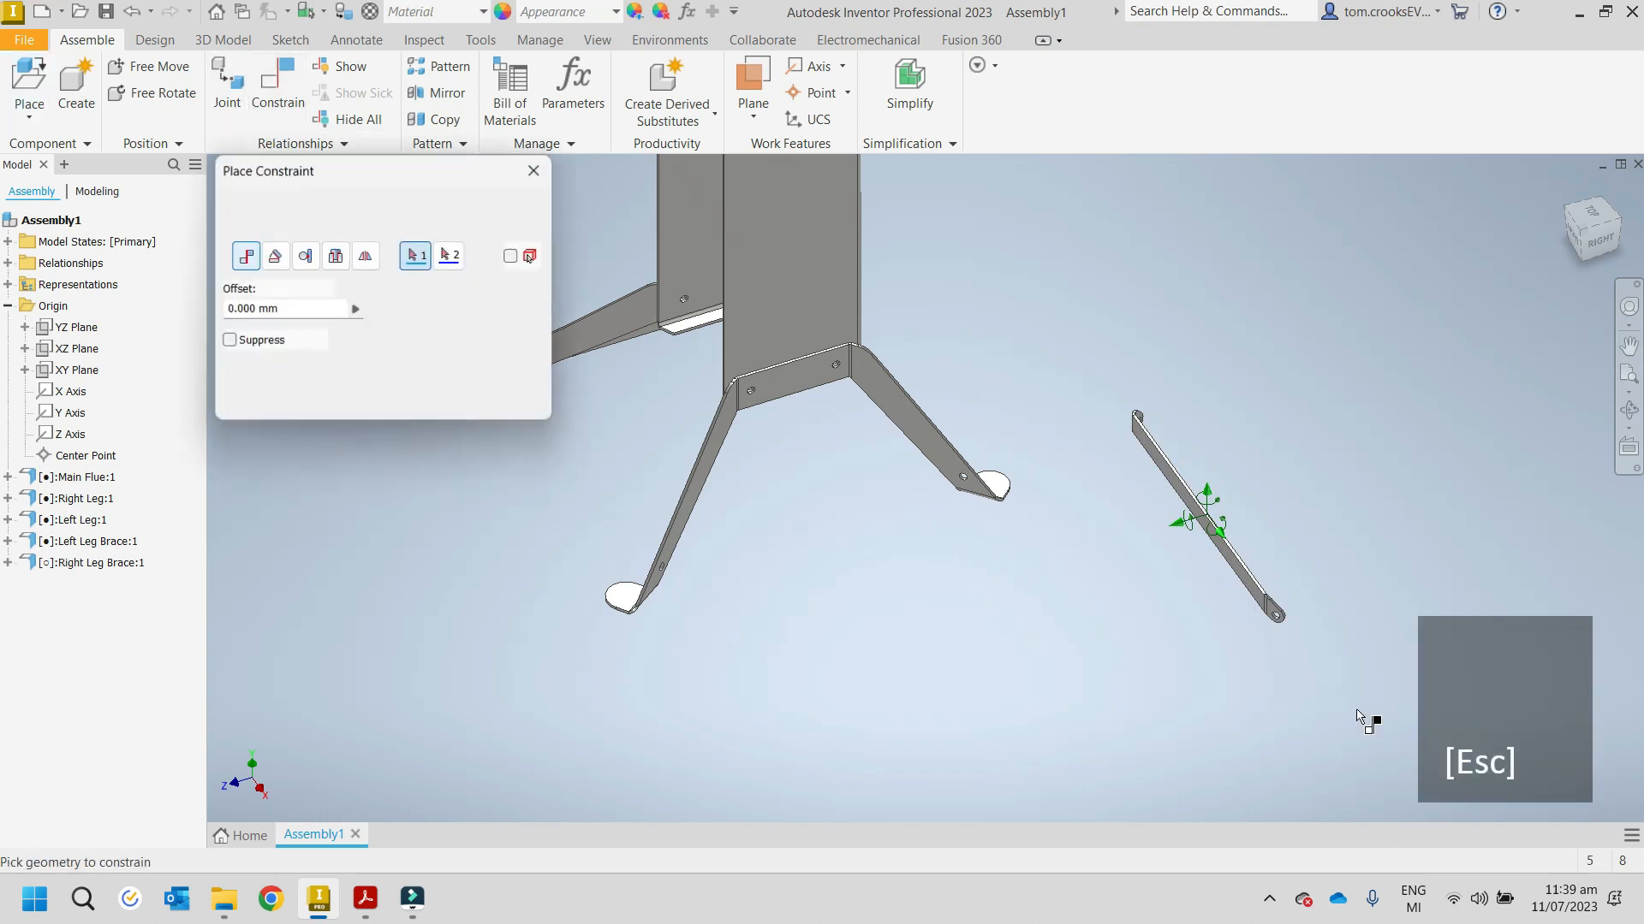
pyautogui.scroll(-5, 1271, 600)
pyautogui.click(1264, 486)
pyautogui.scroll(6, 1182, 525)
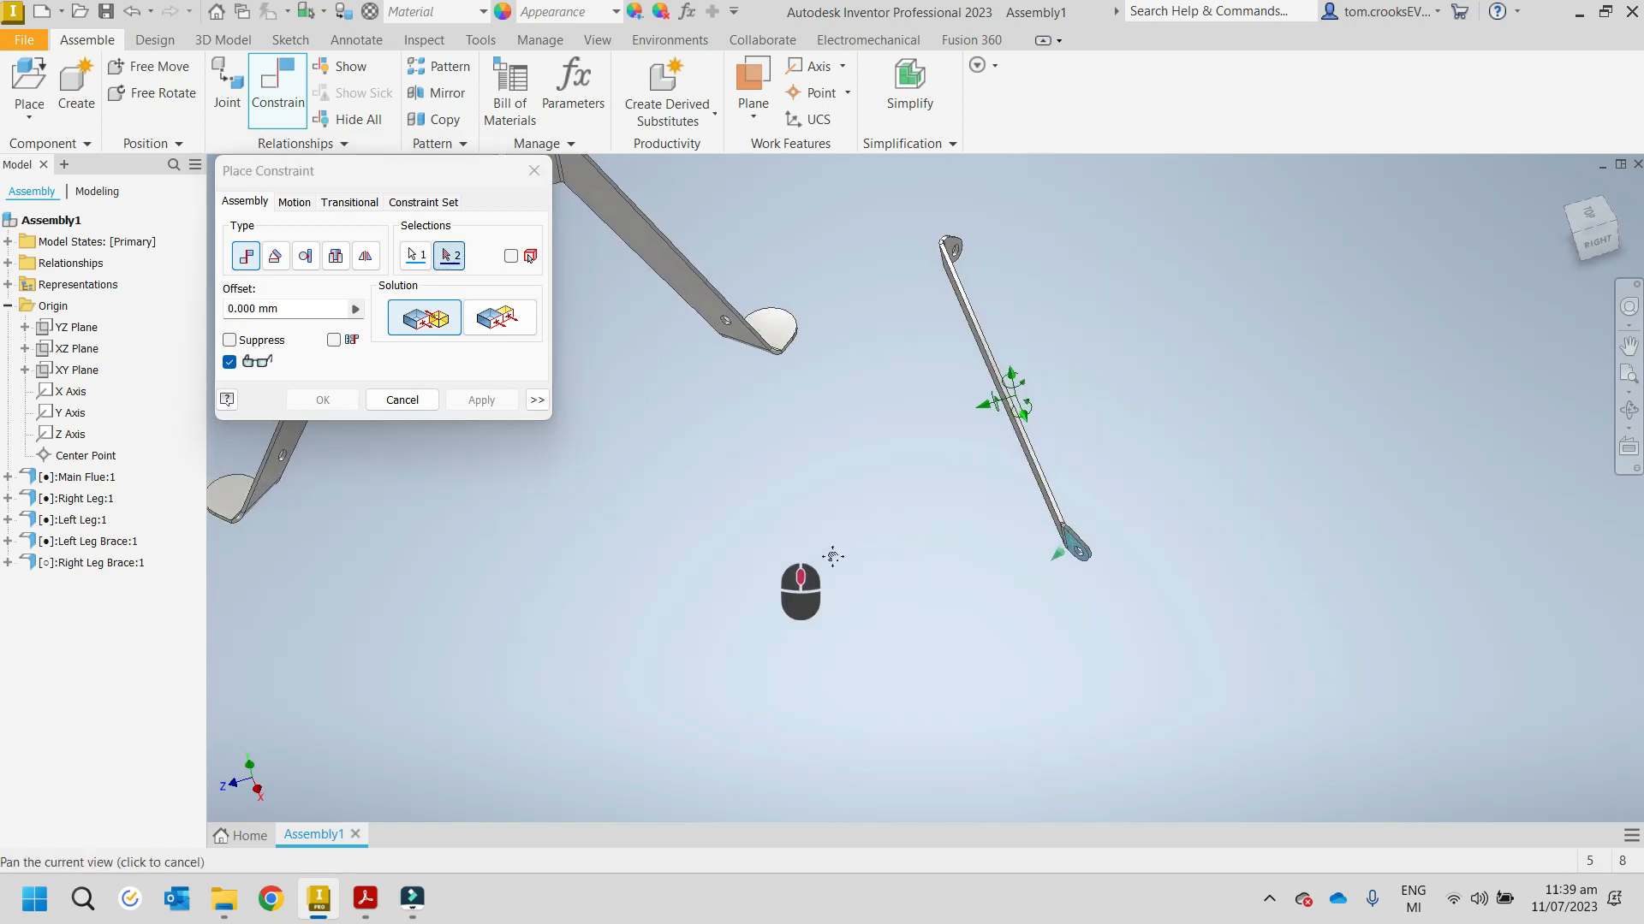
pyautogui.scroll(-5, 800, 587)
pyautogui.click(648, 514)
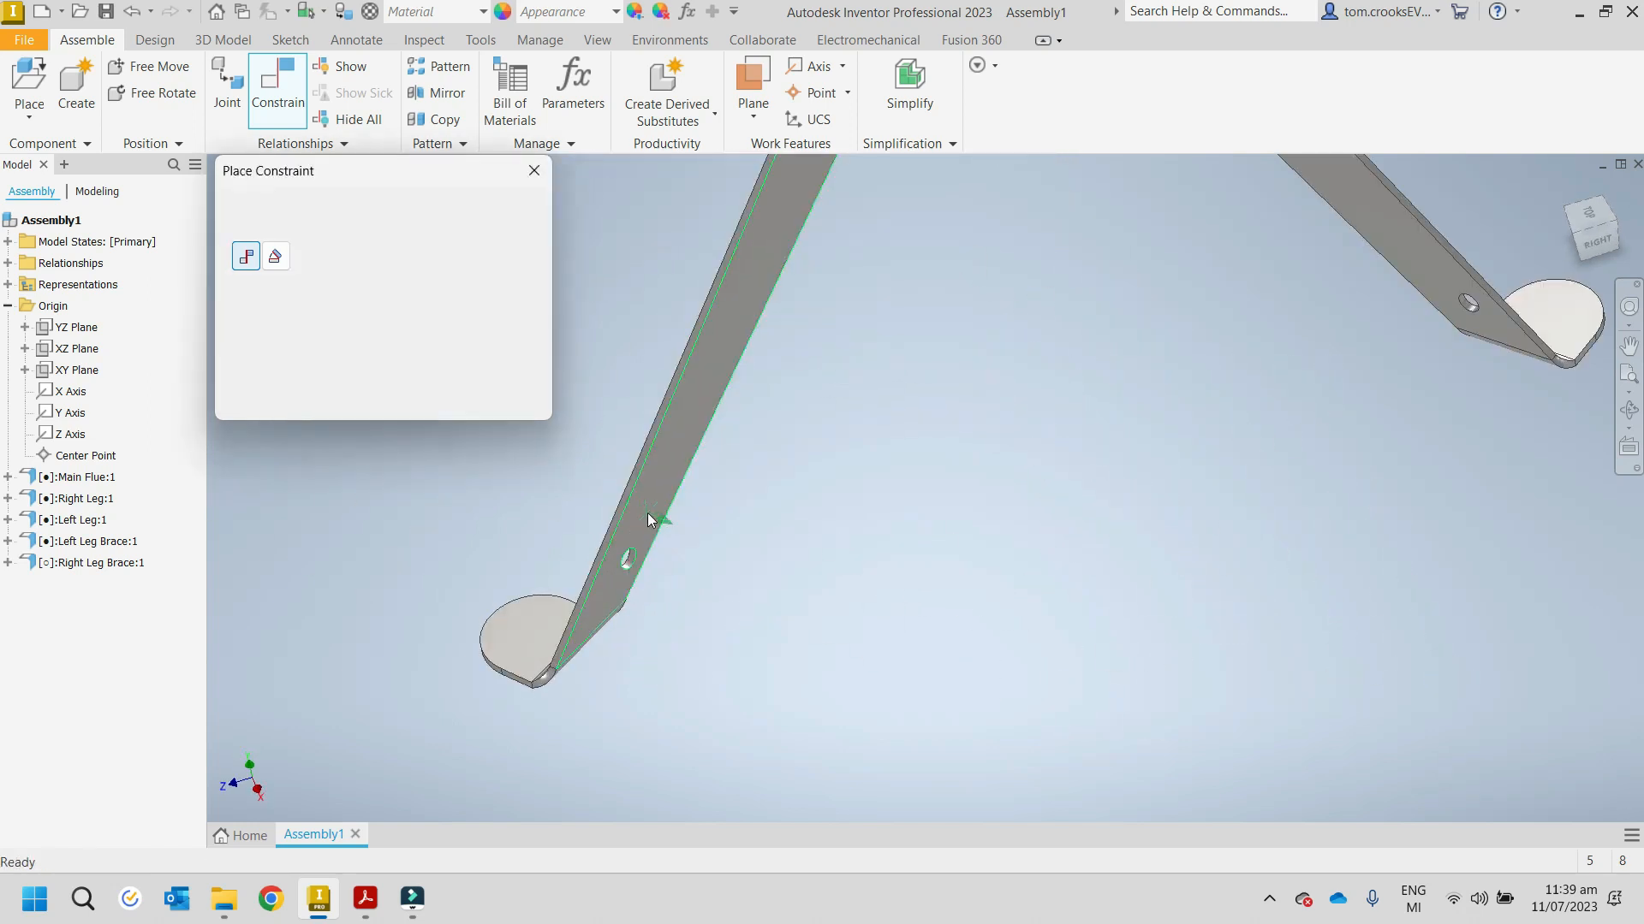
pyautogui.click(466, 403)
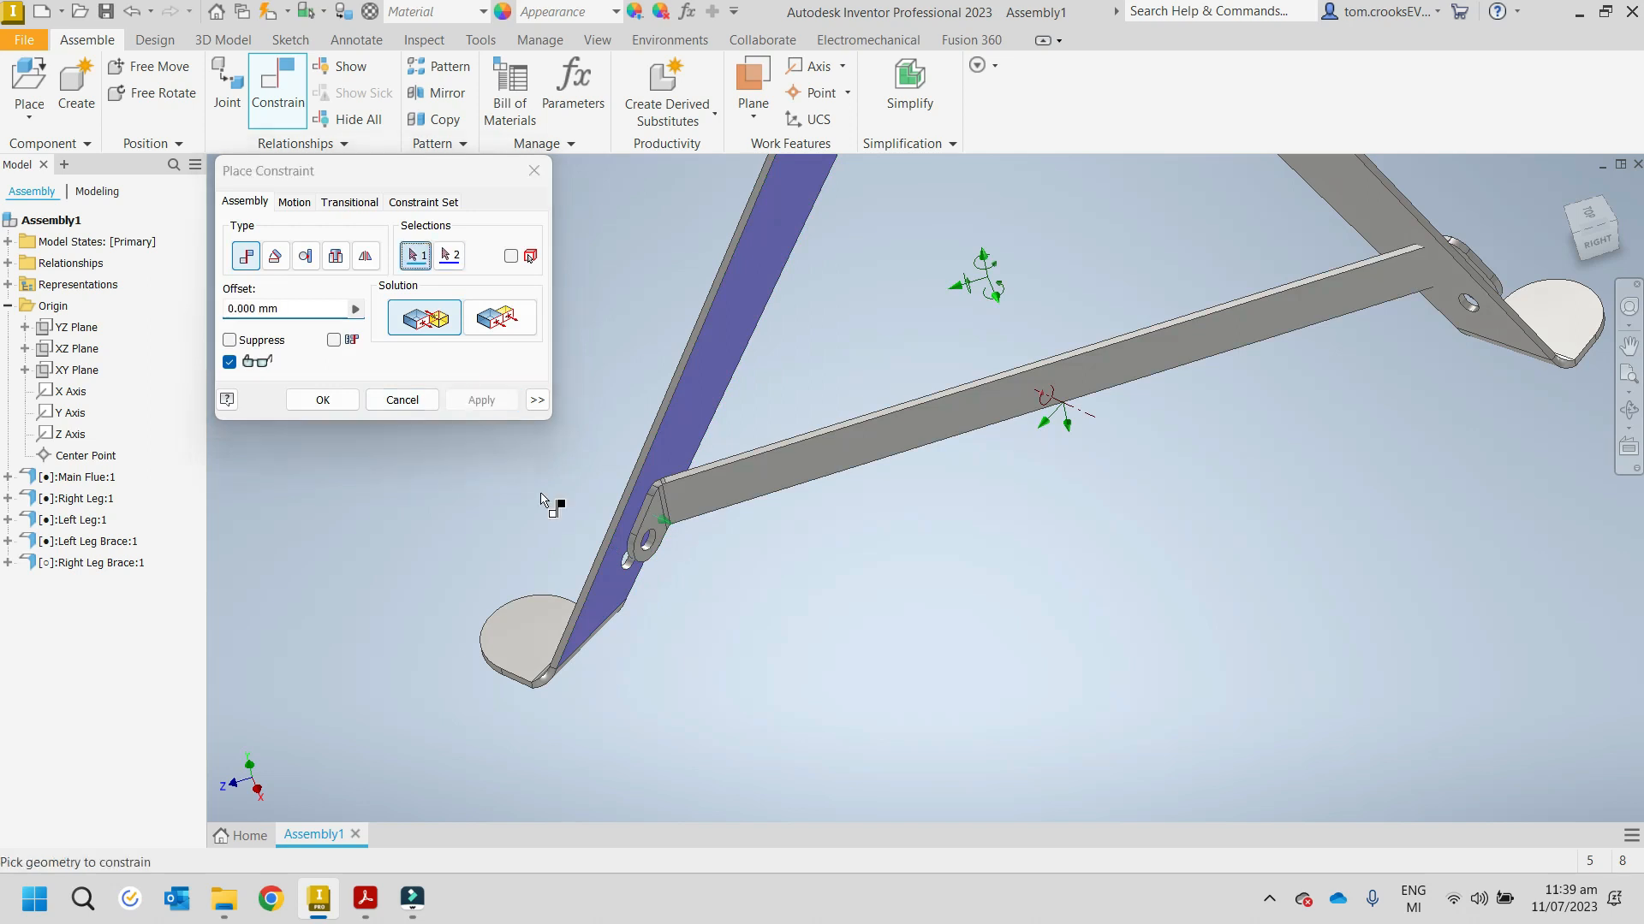
# Step: Mate the hole axis in the Right Leg Brace's first end tab to the adjacent Right Leg hole axis at 0 mm offset
pyautogui.scroll(-5, 683, 560)
pyautogui.click(826, 610)
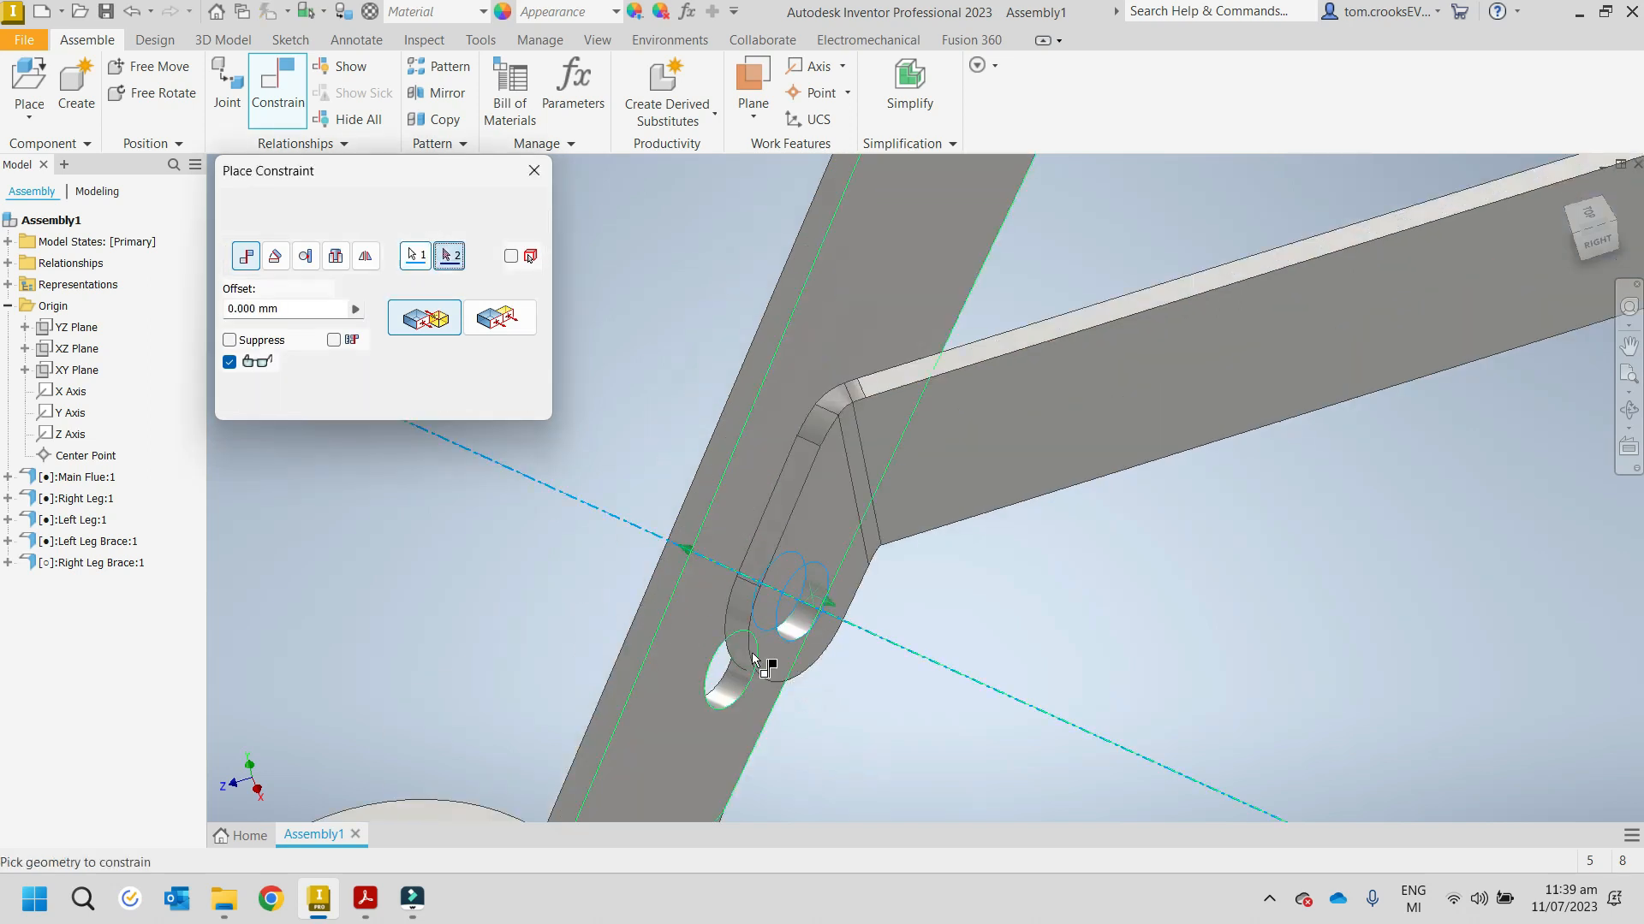
pyautogui.click(732, 690)
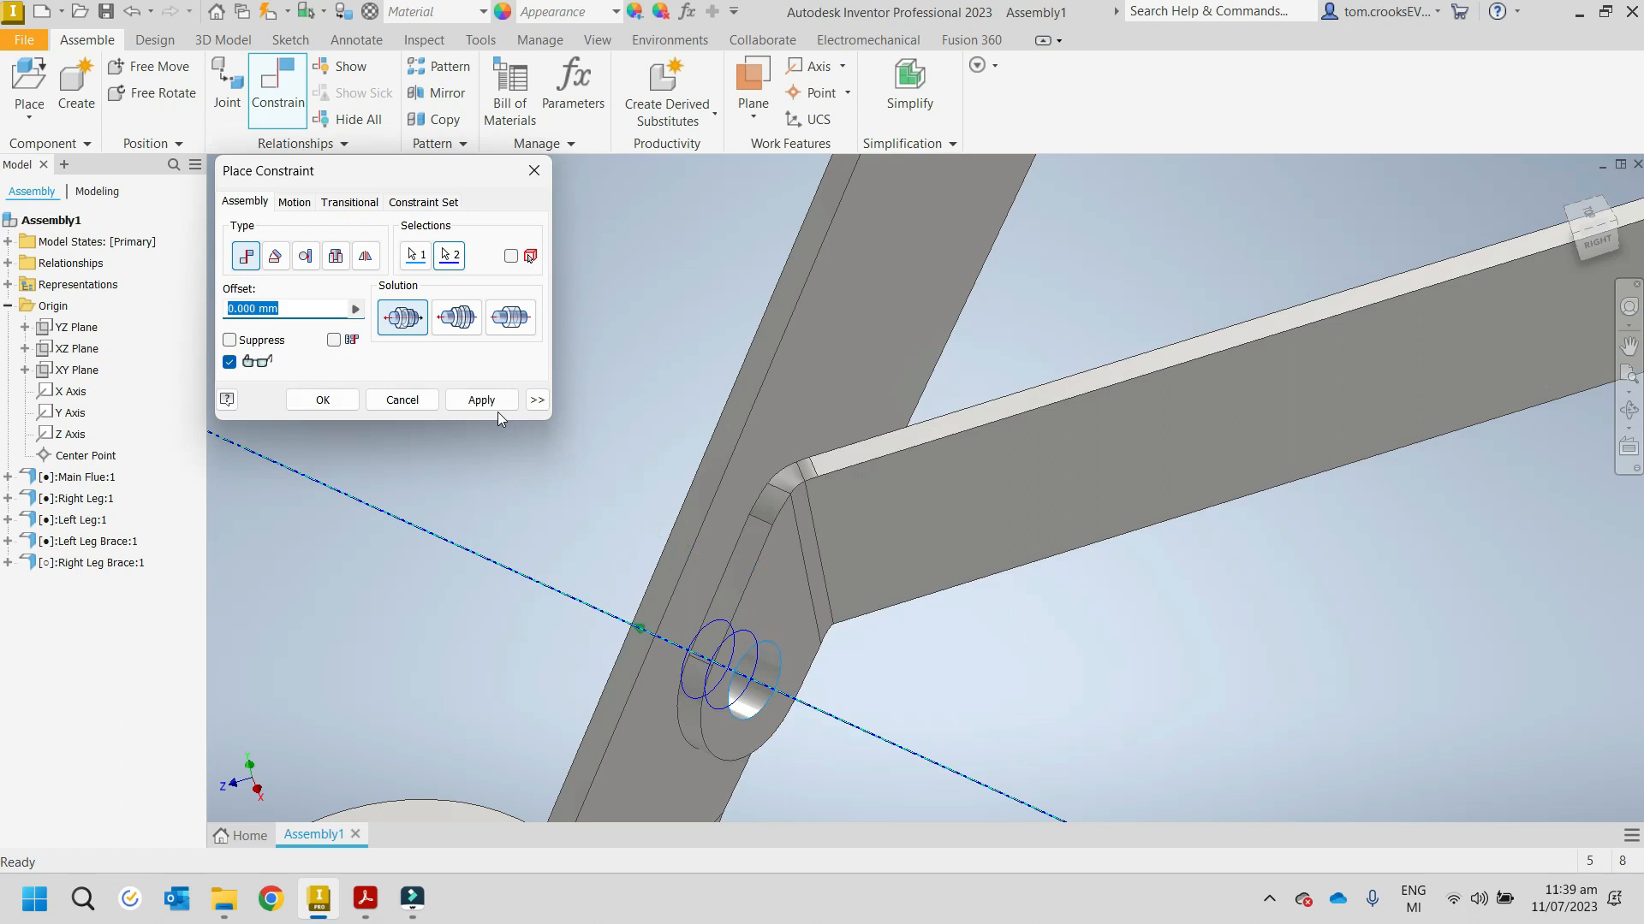
pyautogui.click(495, 407)
# Step: Mate the hole axis at the Right Leg Brace's opposite end to the Right Leg's other lower hole axis at 0 mm and finish constraining
pyautogui.scroll(5, 521, 471)
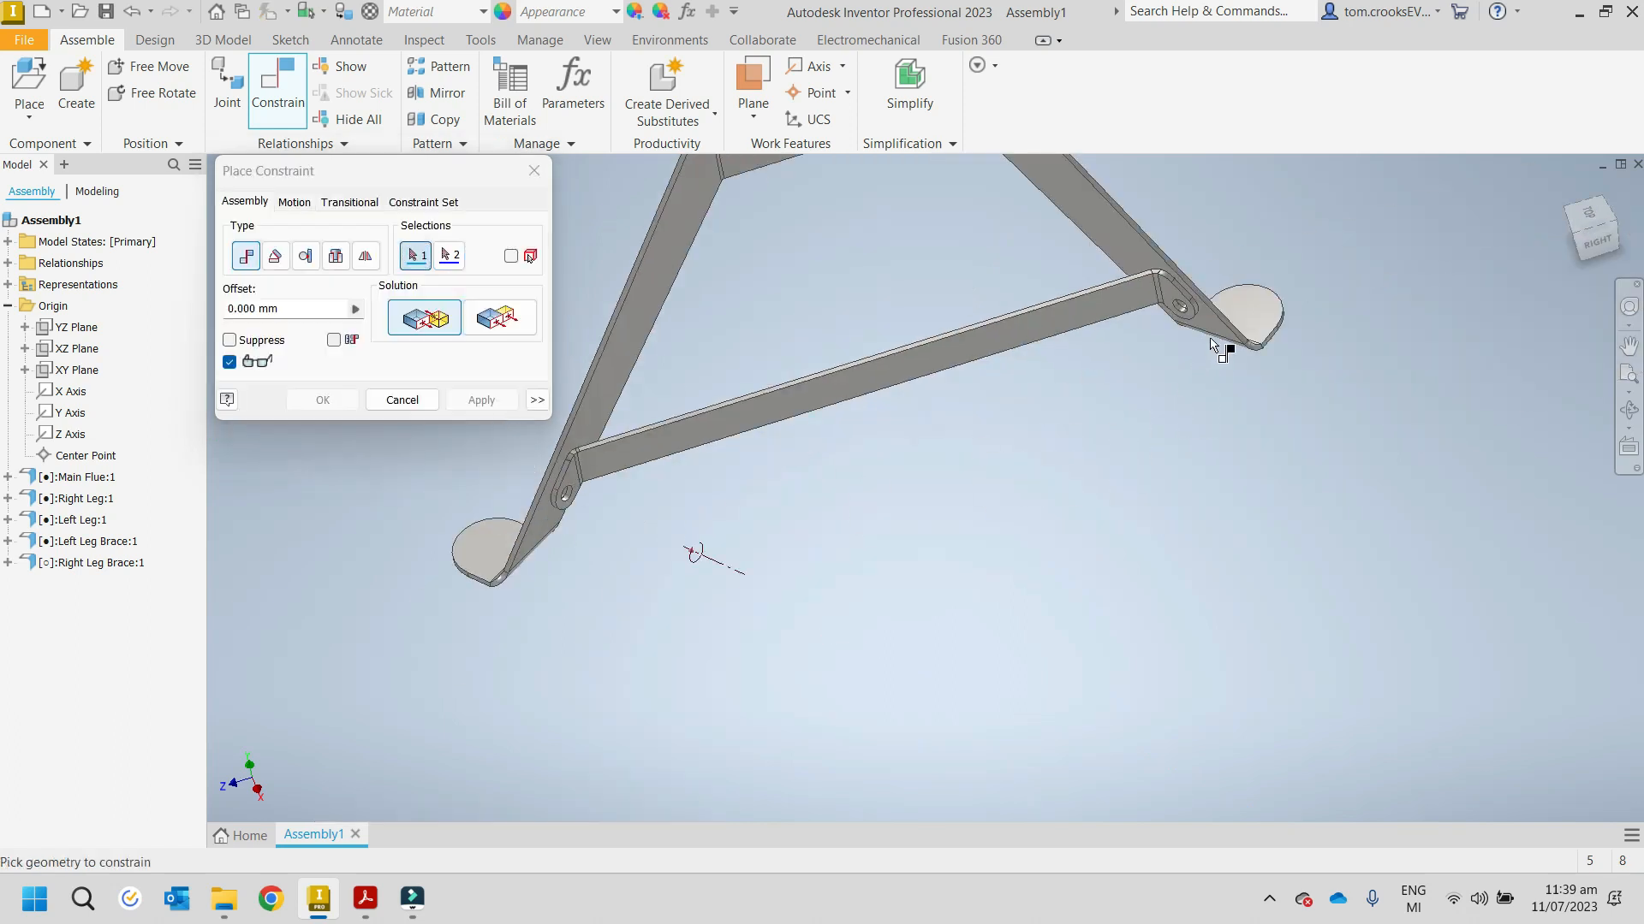
pyautogui.scroll(-5, 1213, 345)
pyautogui.click(1126, 331)
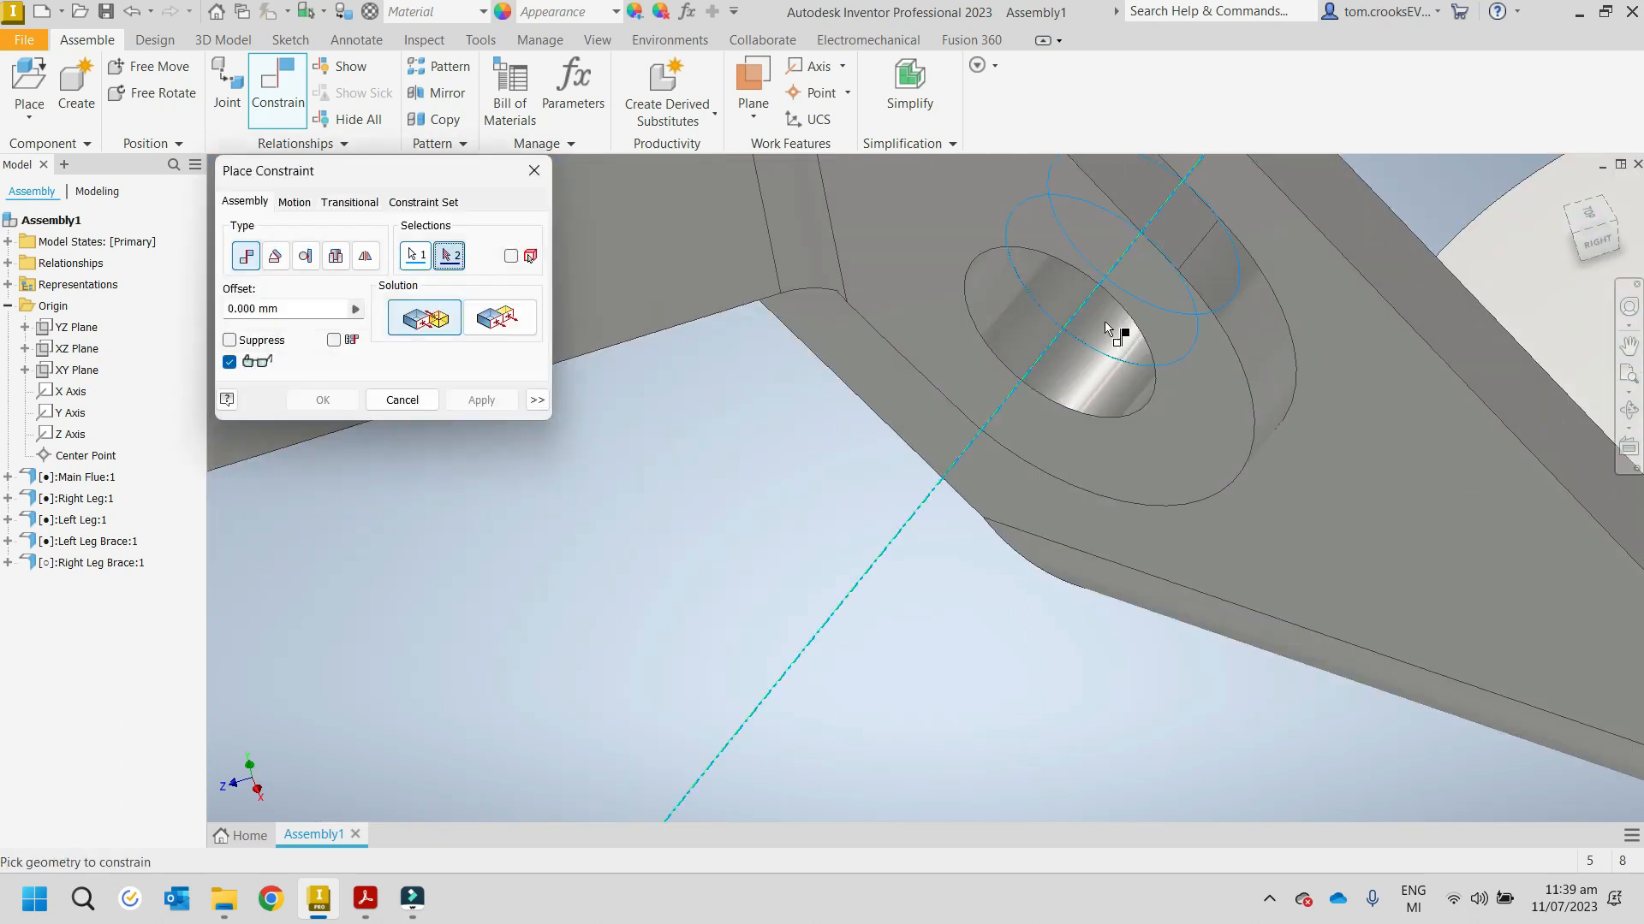
pyautogui.click(1067, 377)
pyautogui.click(462, 402)
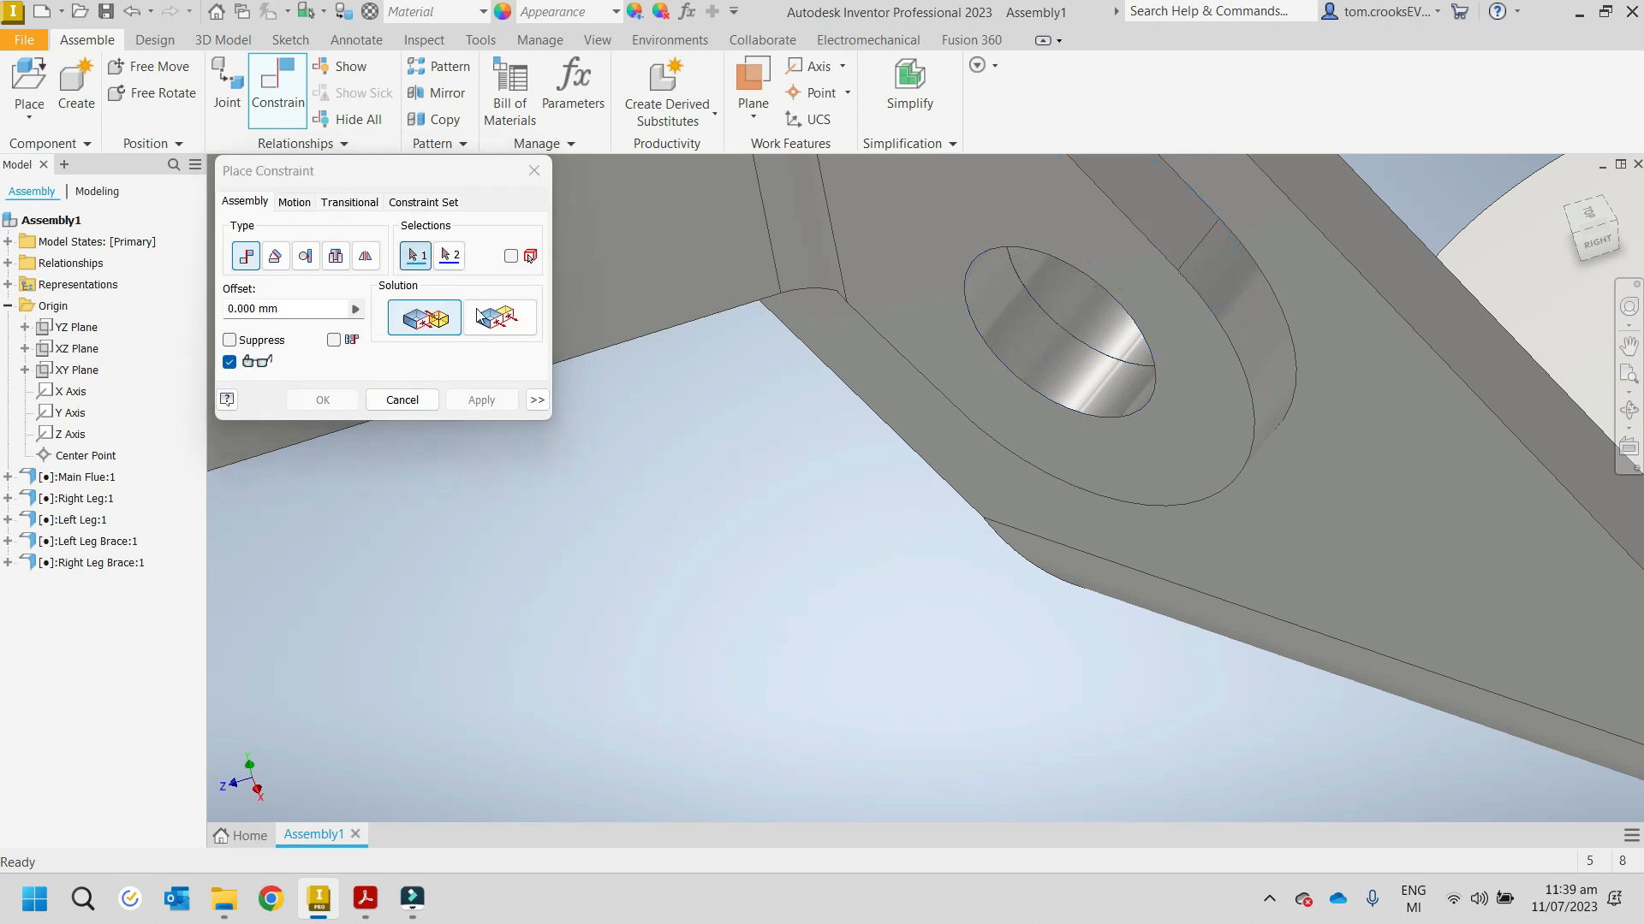
pyautogui.press('Escape')
pyautogui.scroll(5, 786, 505)
pyautogui.keyDown('shift'); pyautogui.moveTo(785, 505); pyautogui.dragTo(694, 582, button='middle'); pyautogui.keyUp('shift')
pyautogui.scroll(2, 1068, 582)
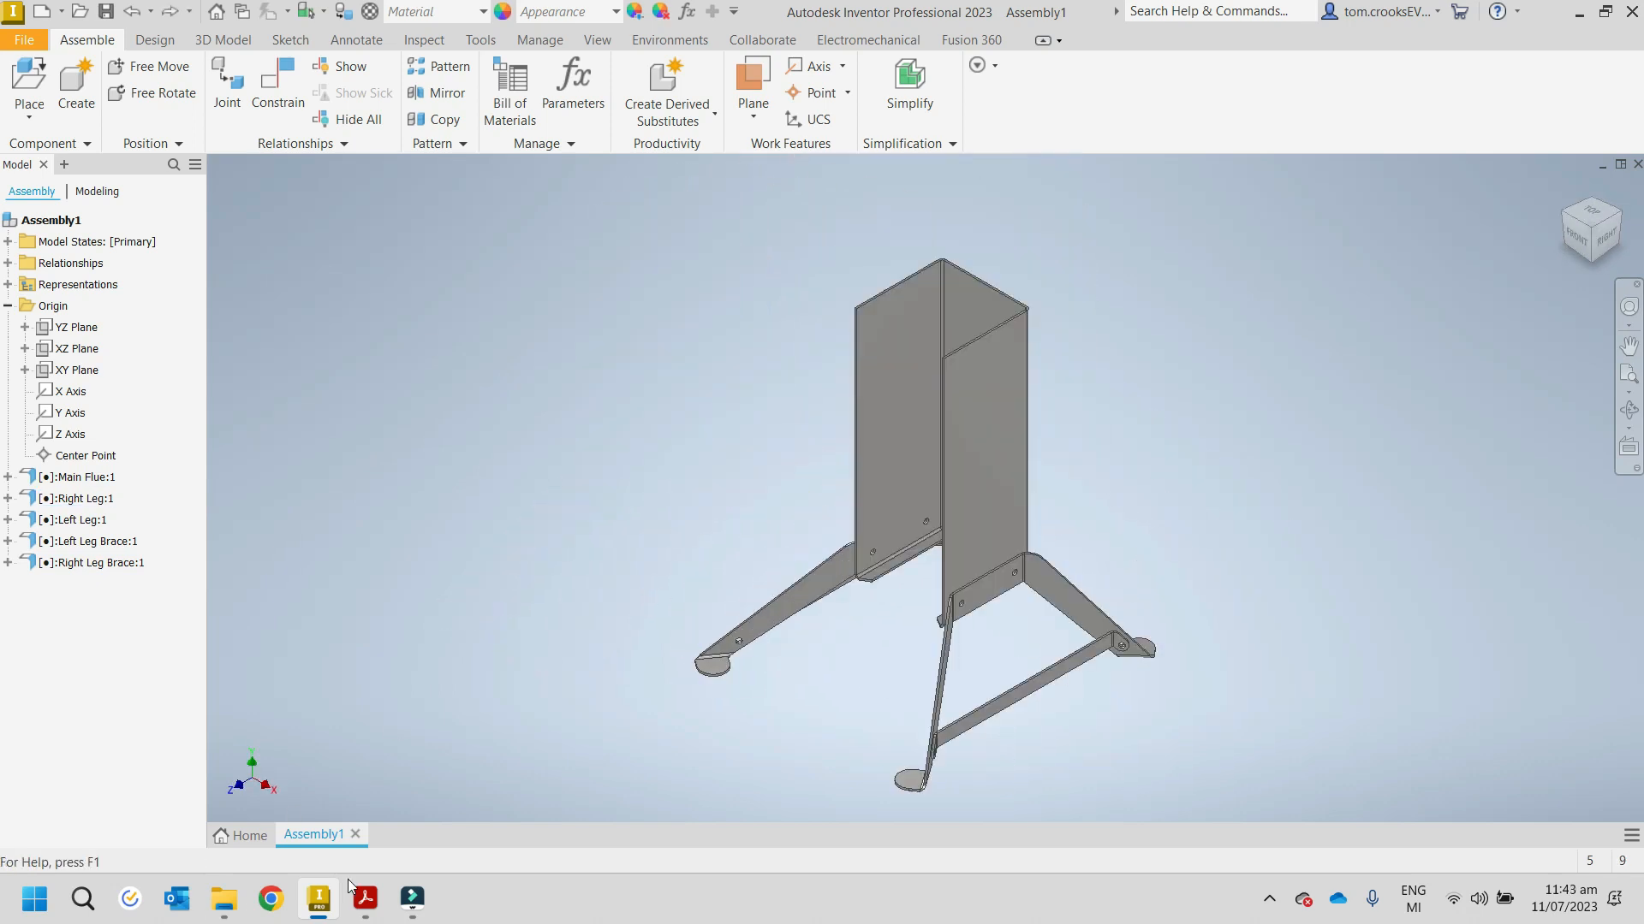
# Step: Switch to Adobe Acrobat, examine the parts list and ballooned view in Rocket Fire Example.pdf, and return to Inventor
pyautogui.click(363, 900)
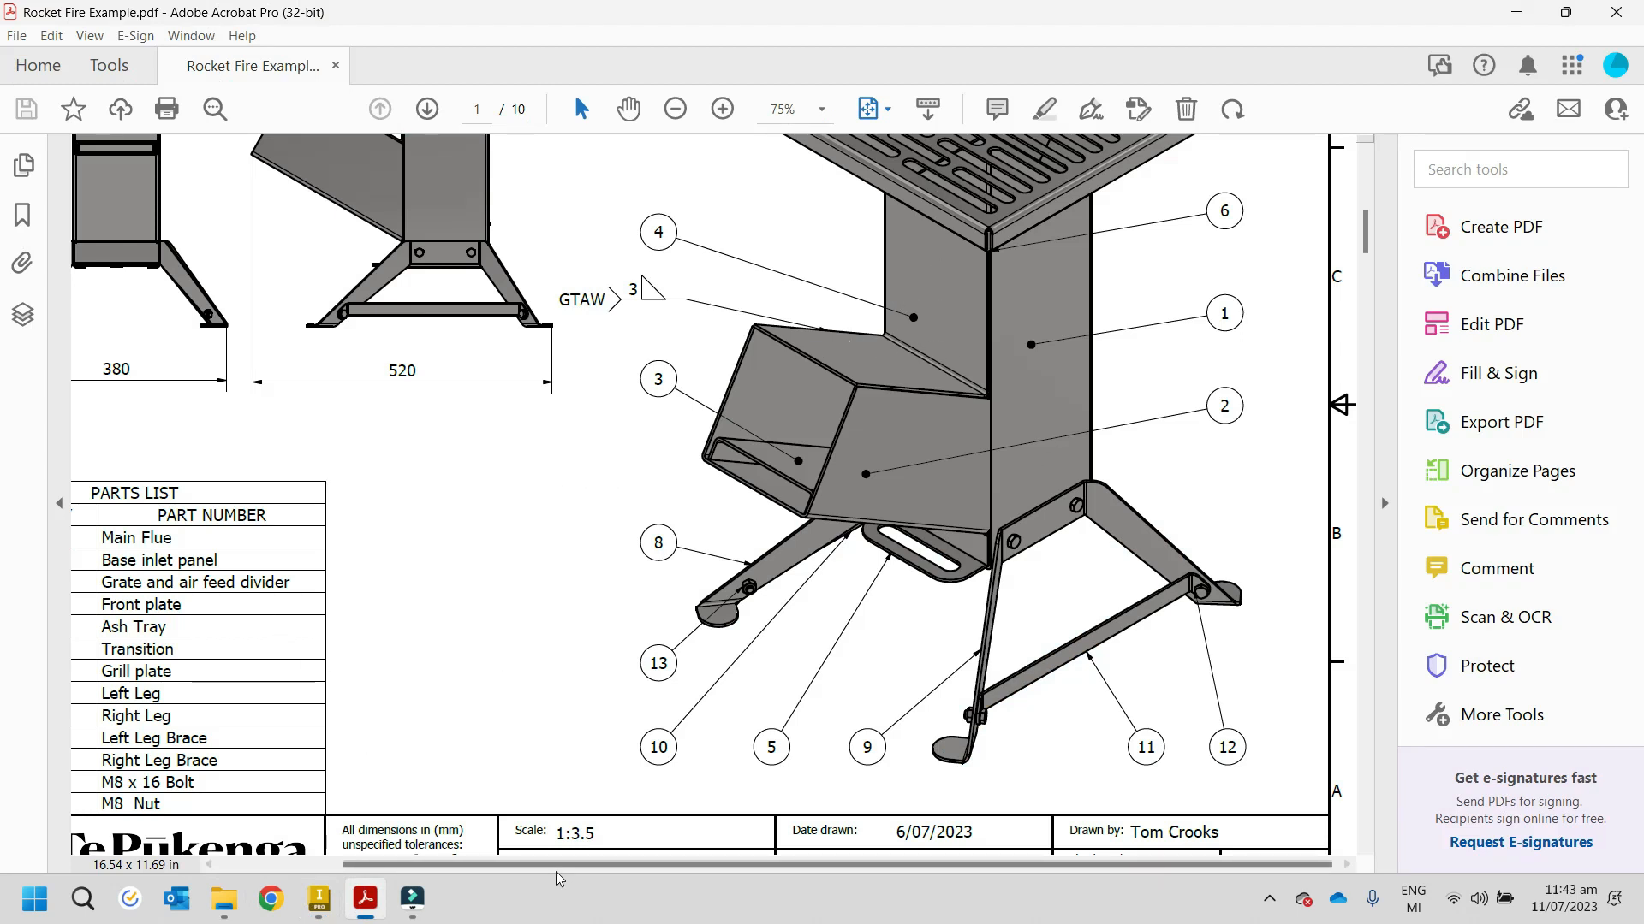
pyautogui.hscroll(-3, 282, 373)
pyautogui.scroll(1, 282, 373)
pyautogui.scroll(2, 282, 373)
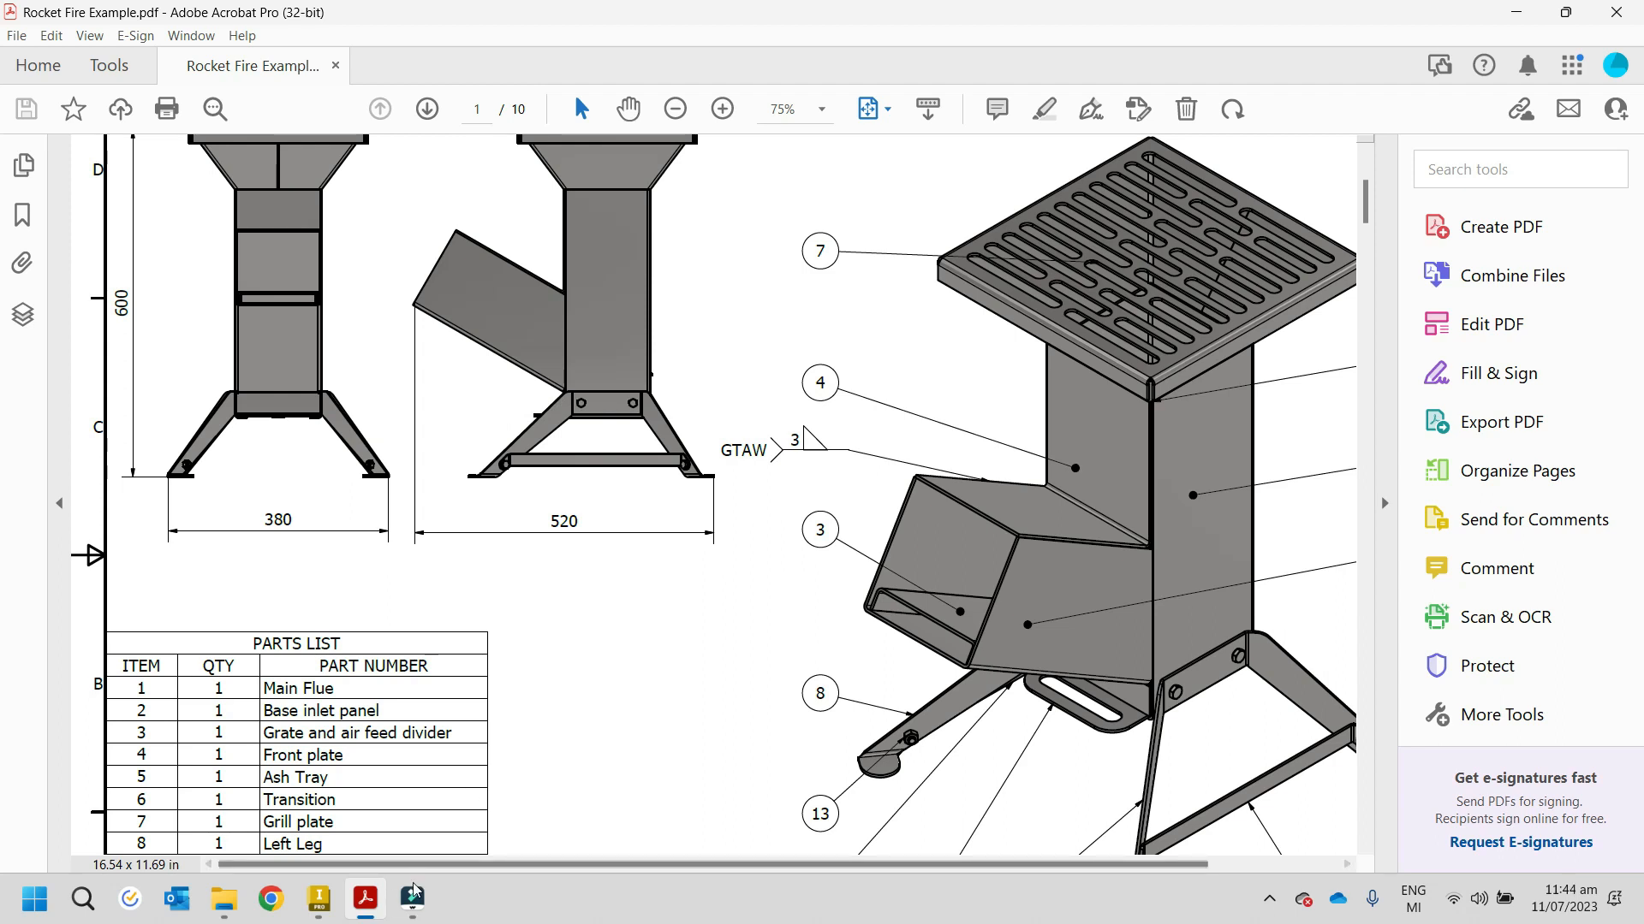
pyautogui.click(338, 903)
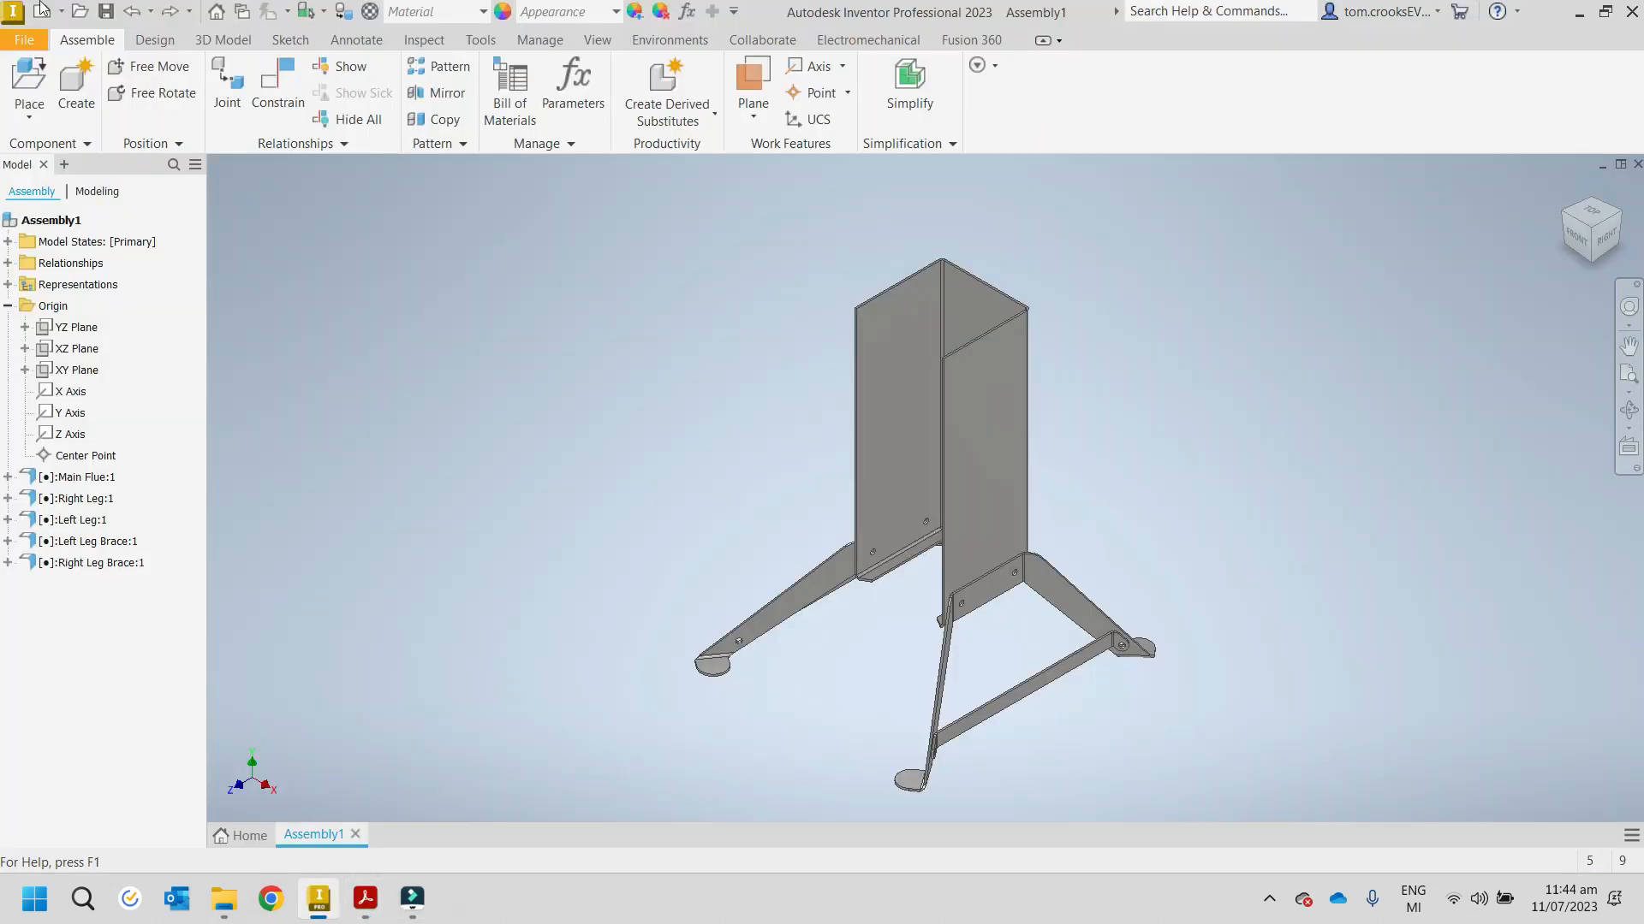
# Step: Place one Front plate from the Rocket Fire Assembly Exercise folder in free space beside the Main Flue
pyautogui.click(29, 77)
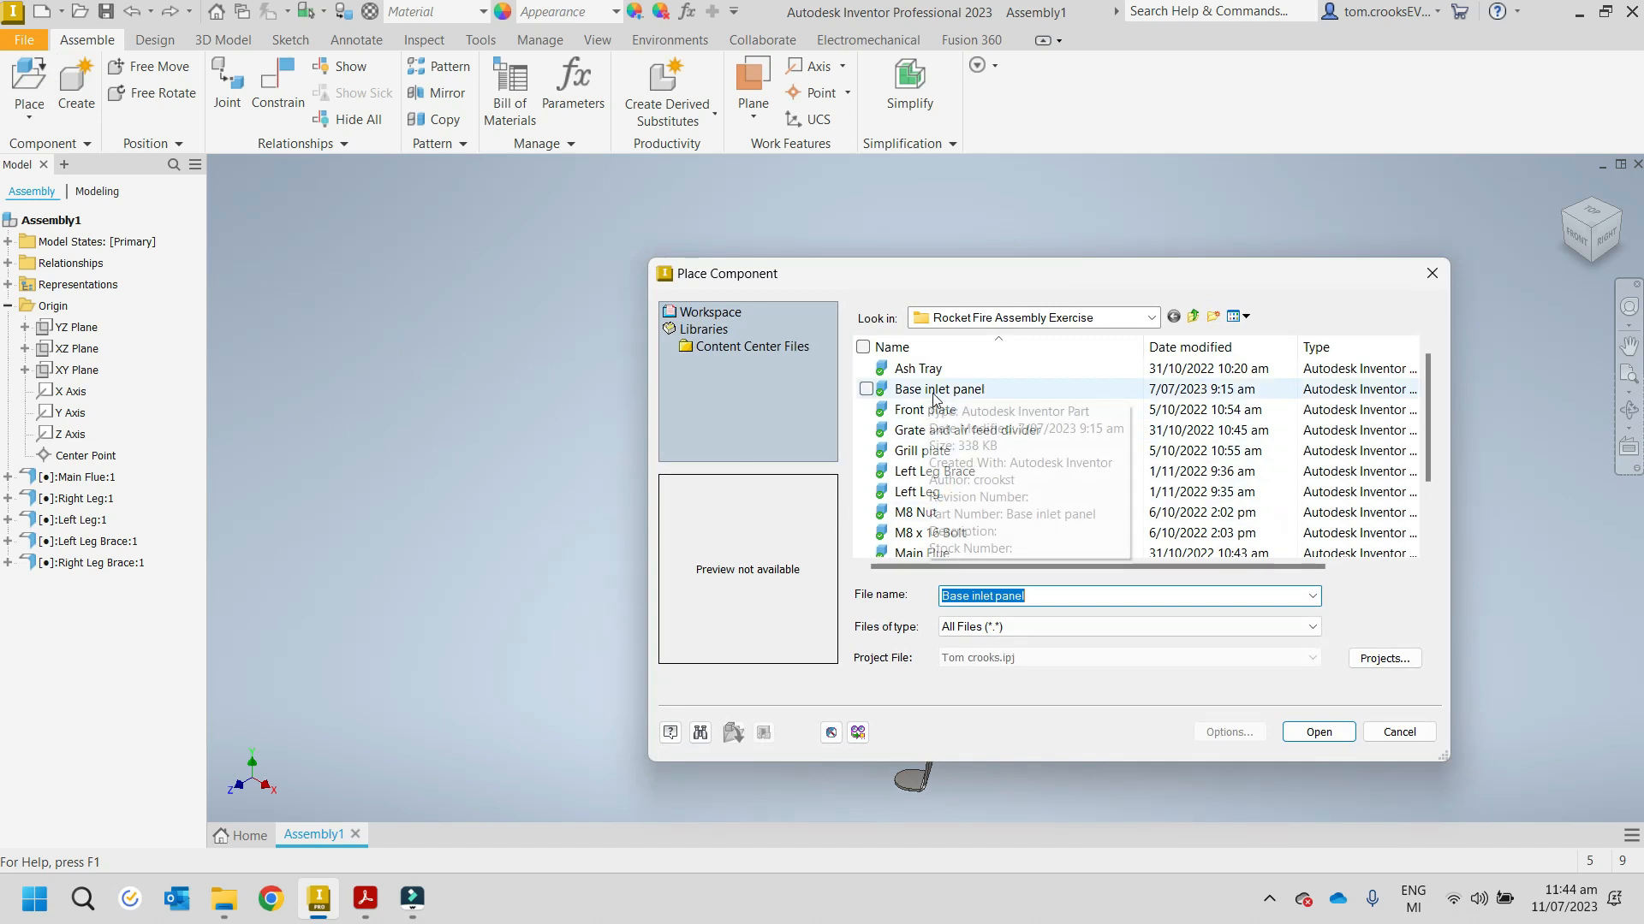
pyautogui.click(913, 411)
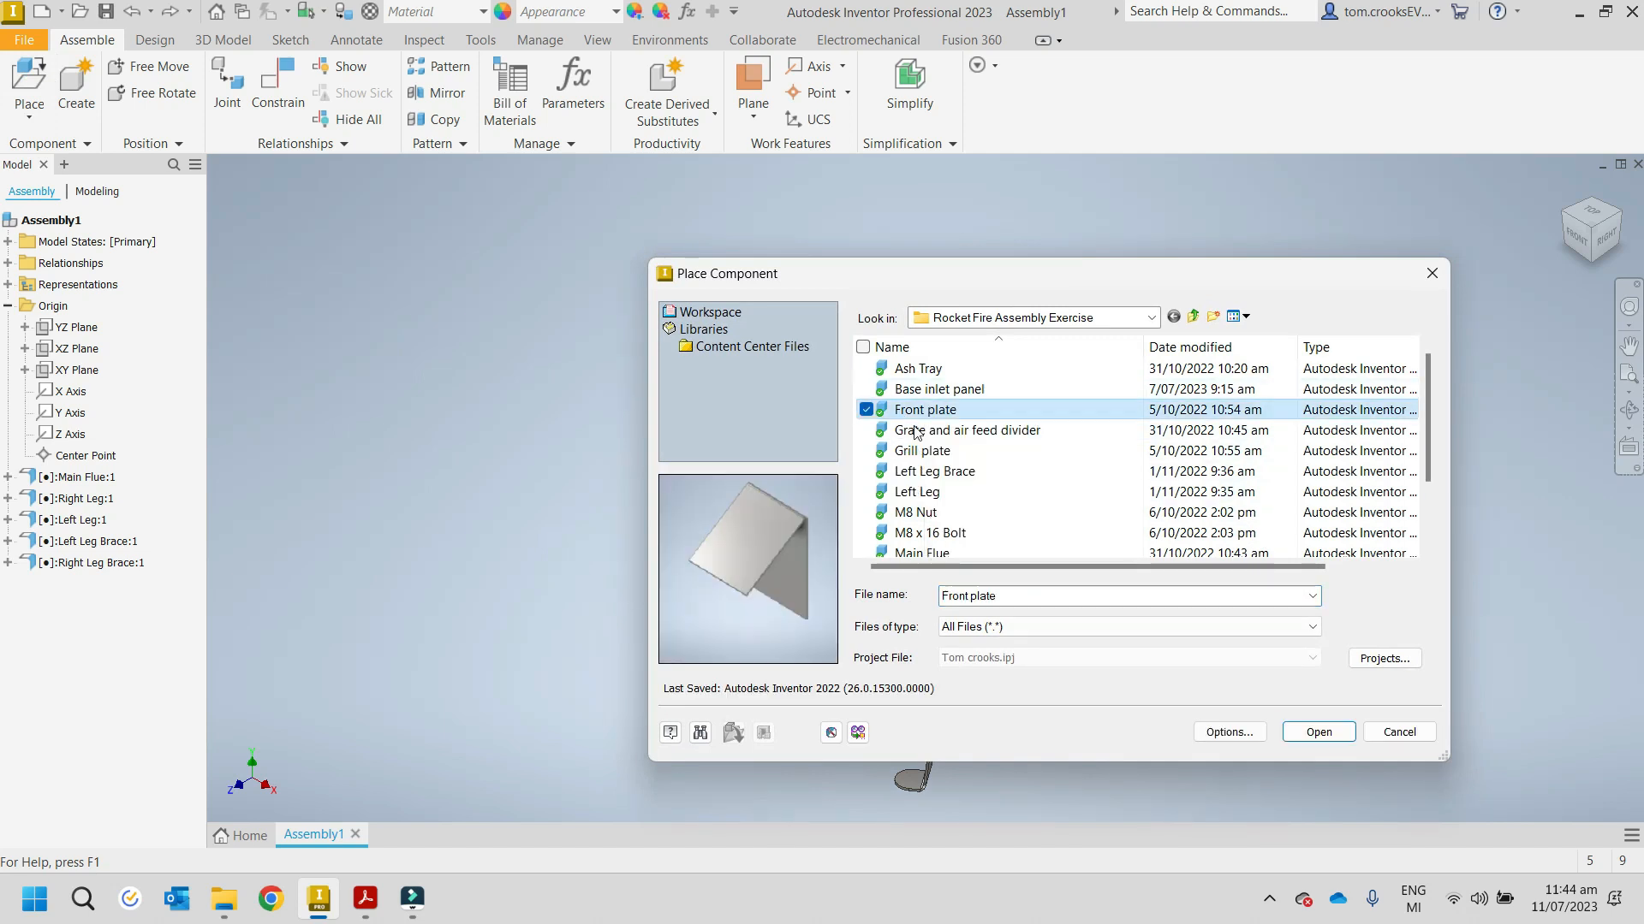
pyautogui.click(1318, 733)
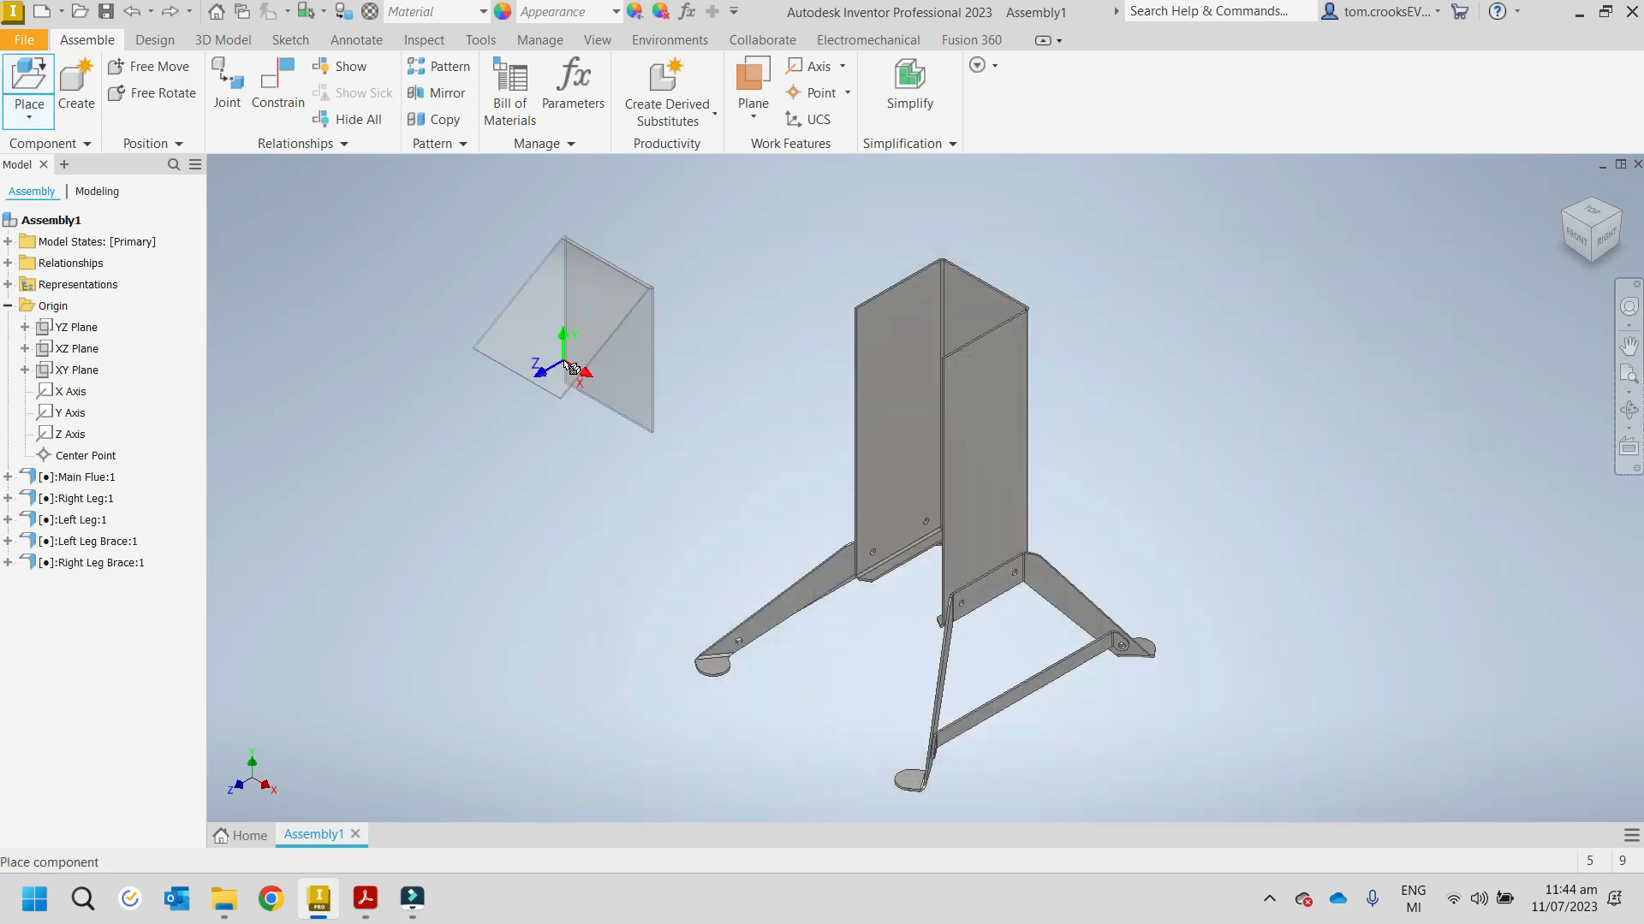
pyautogui.click(572, 369)
pyautogui.press('Escape')
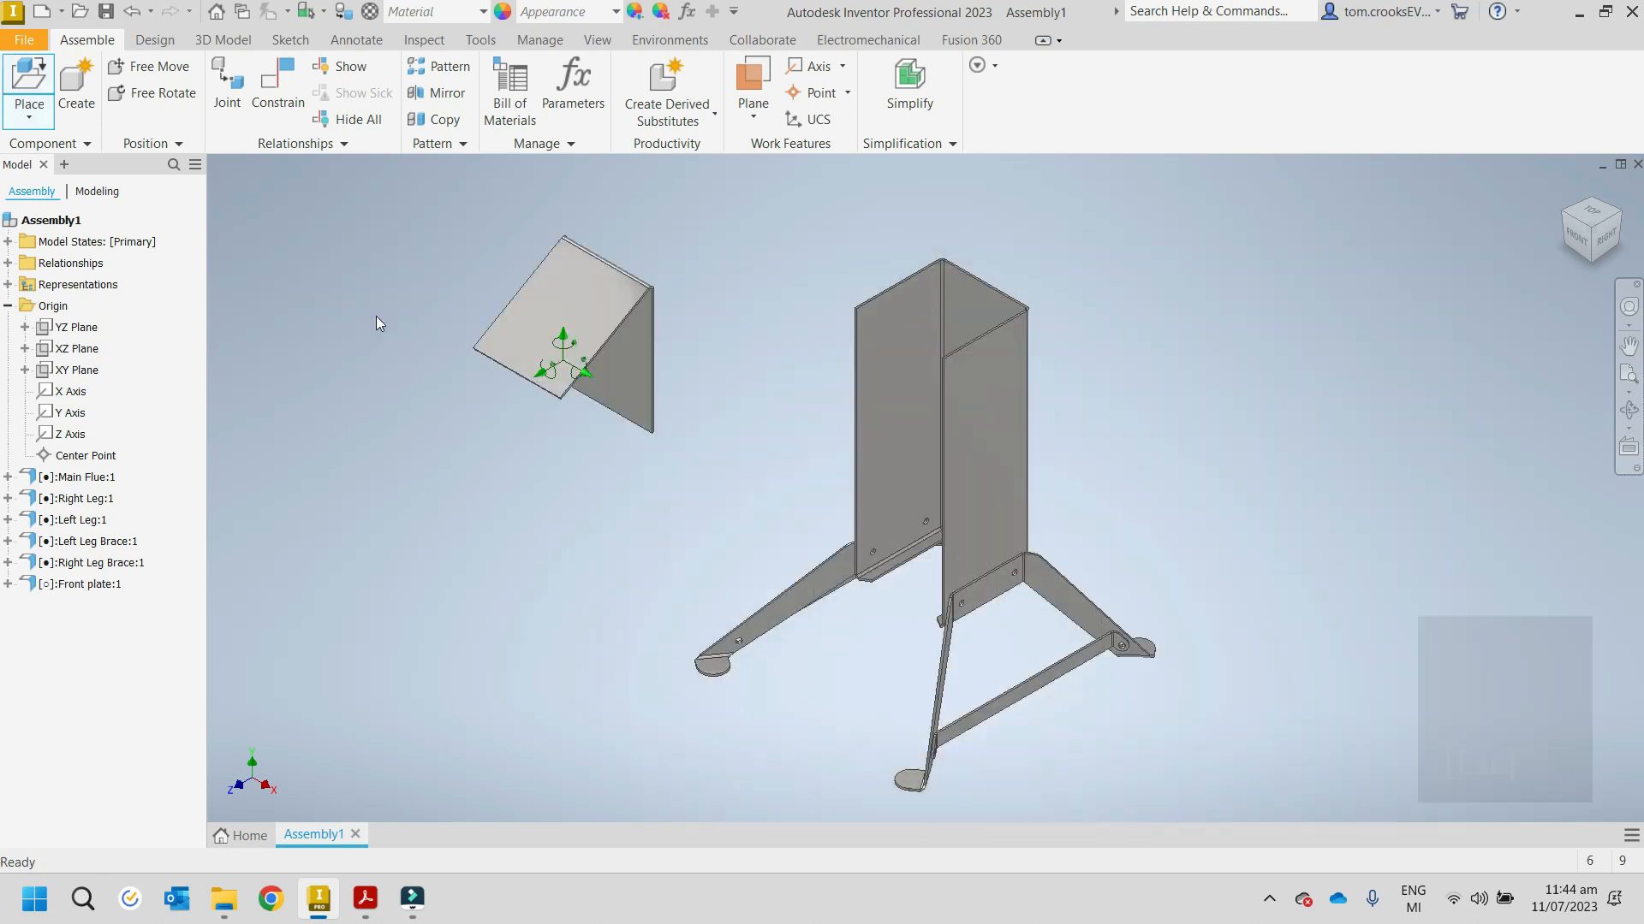
# Step: Constrain the narrow end face of the Front plate's flange flush with the Main Flue's top edge face at 0 mm offset
pyautogui.moveTo(470, 437)
pyautogui.keyDown('shift'); pyautogui.mouseDown(button='middle')
pyautogui.moveTo(433, 378)
pyautogui.moveTo(497, 437)
pyautogui.mouseUp(button='middle'); pyautogui.keyUp('shift')
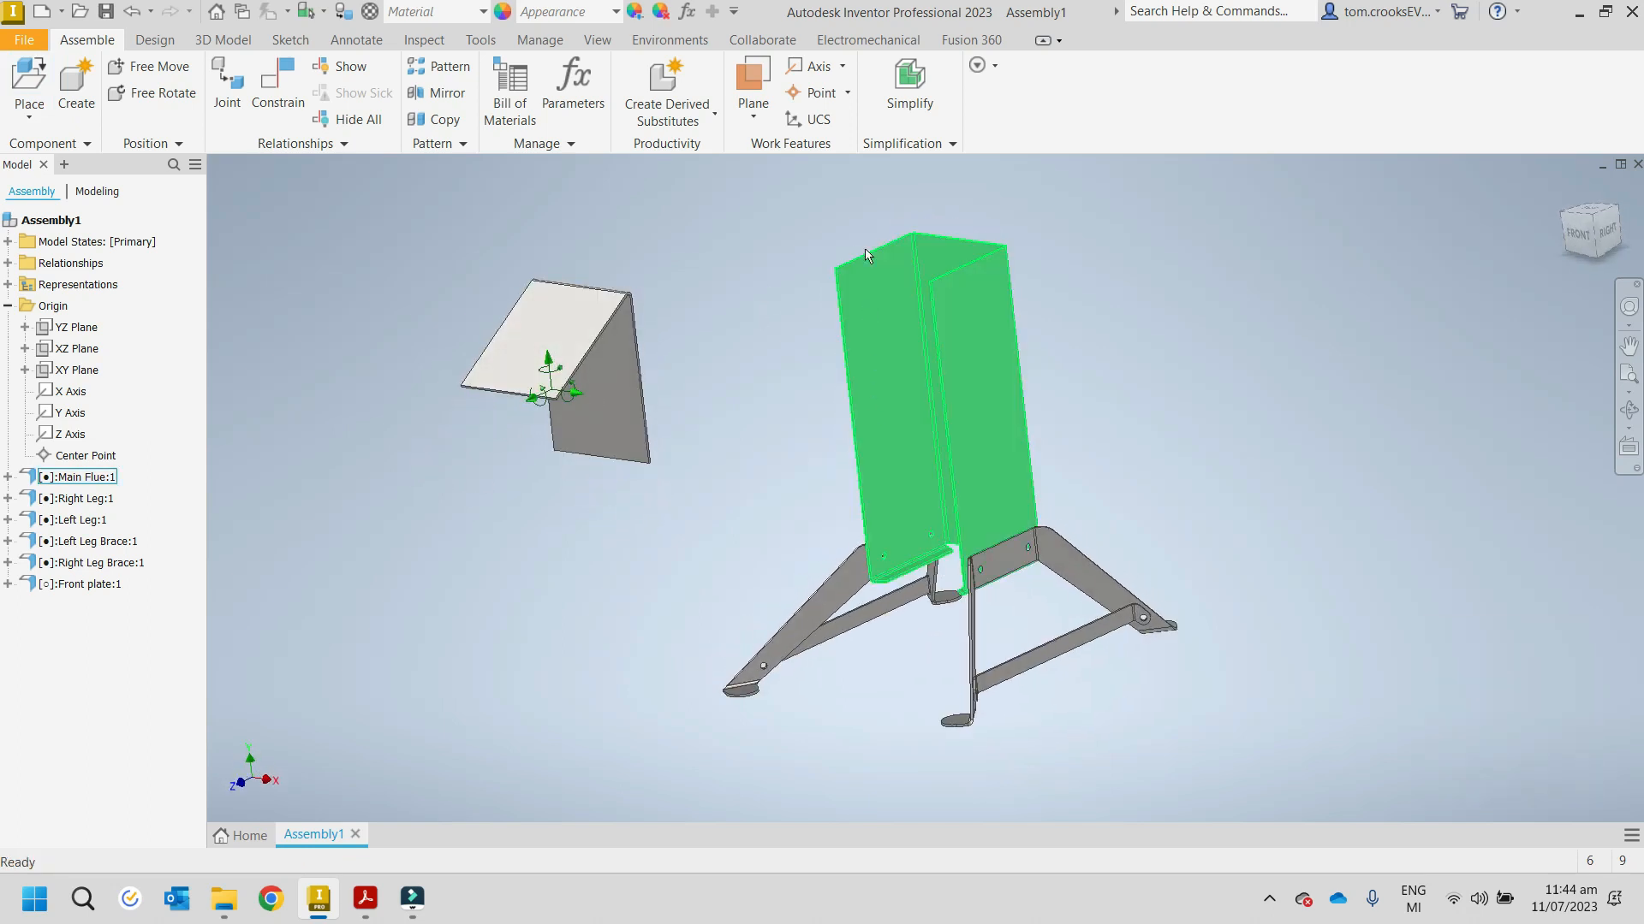
pyautogui.click(296, 83)
pyautogui.moveTo(421, 445); pyautogui.dragTo(678, 452, button='middle')
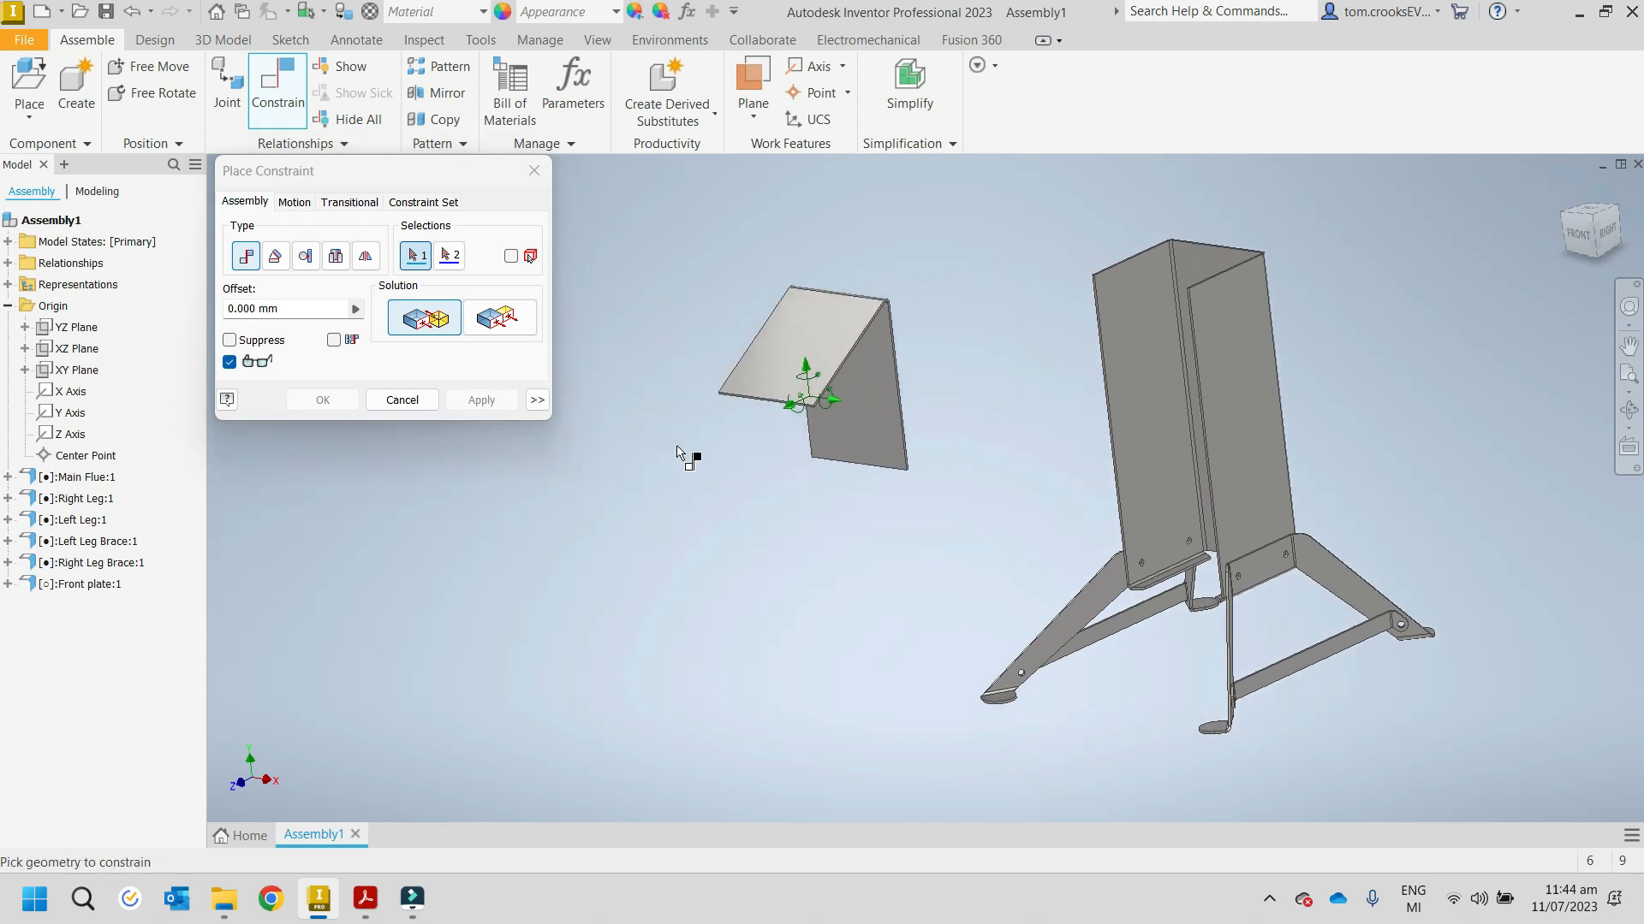
pyautogui.click(499, 318)
pyautogui.scroll(-5, 741, 373)
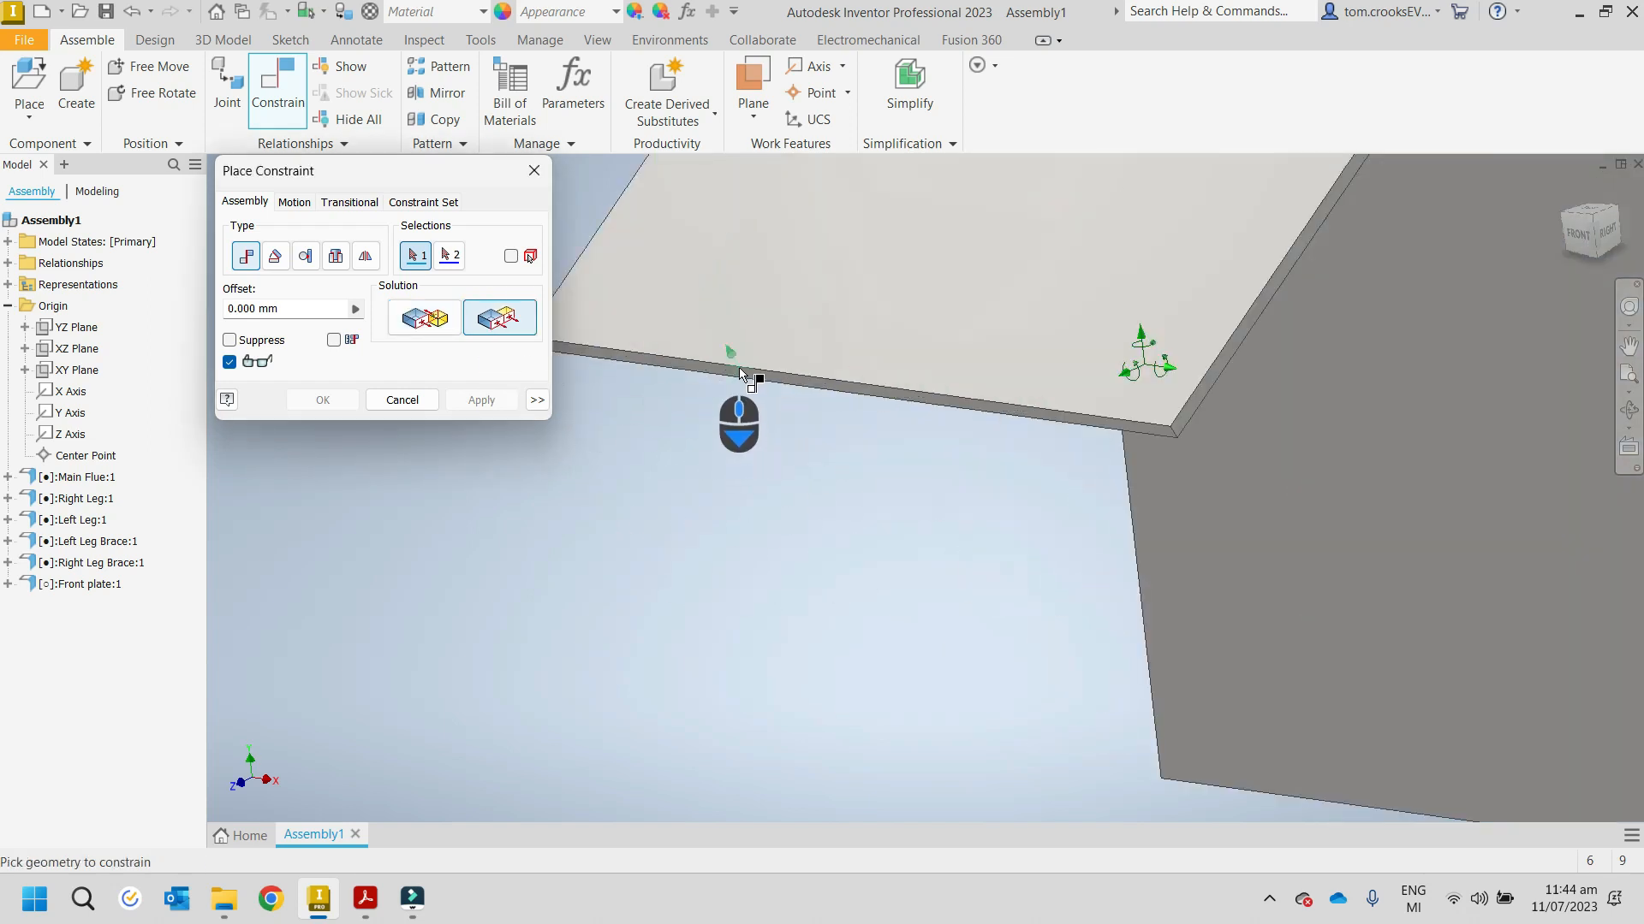
pyautogui.scroll(-2, 742, 373)
pyautogui.click(777, 403)
pyautogui.scroll(8, 776, 404)
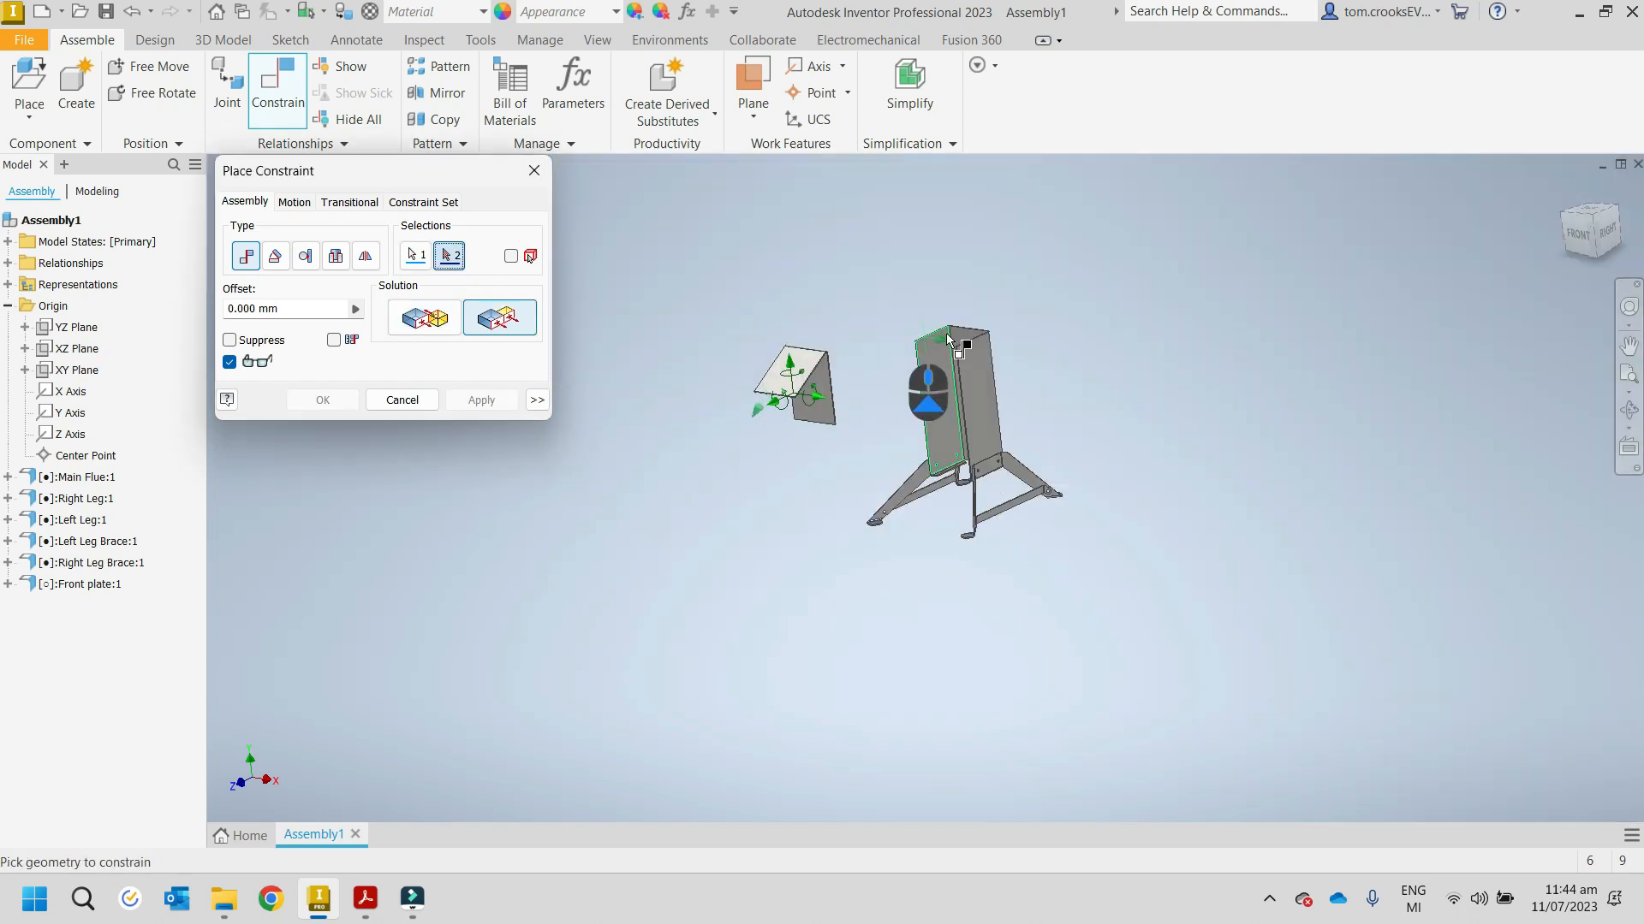
pyautogui.scroll(-8, 949, 341)
pyautogui.click(770, 328)
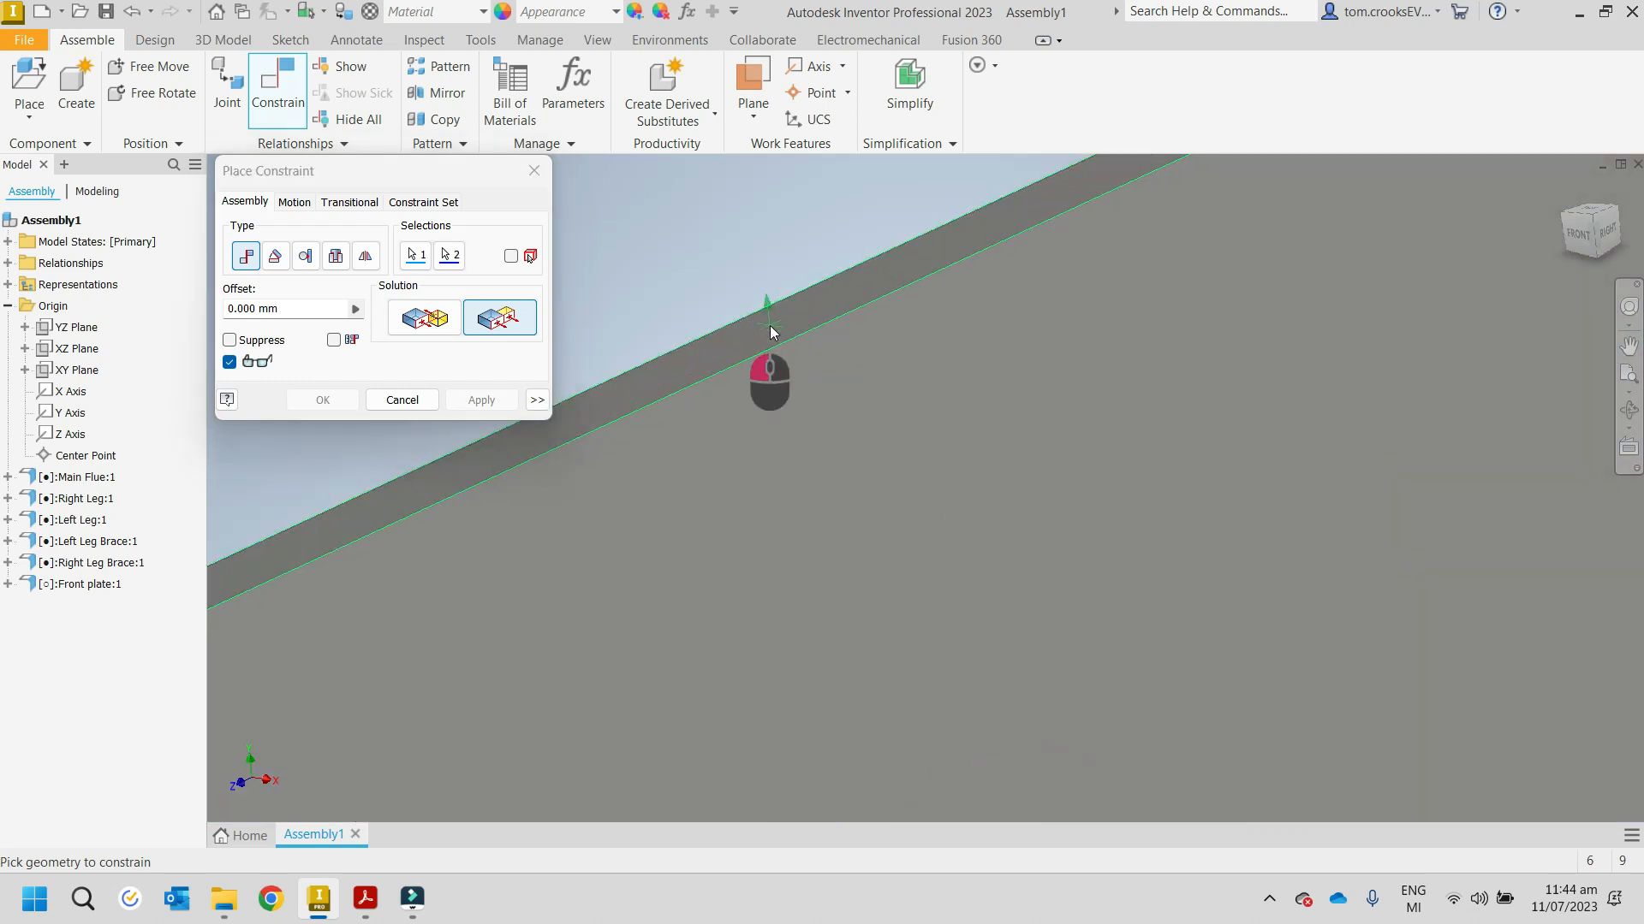
pyautogui.scroll(8, 768, 329)
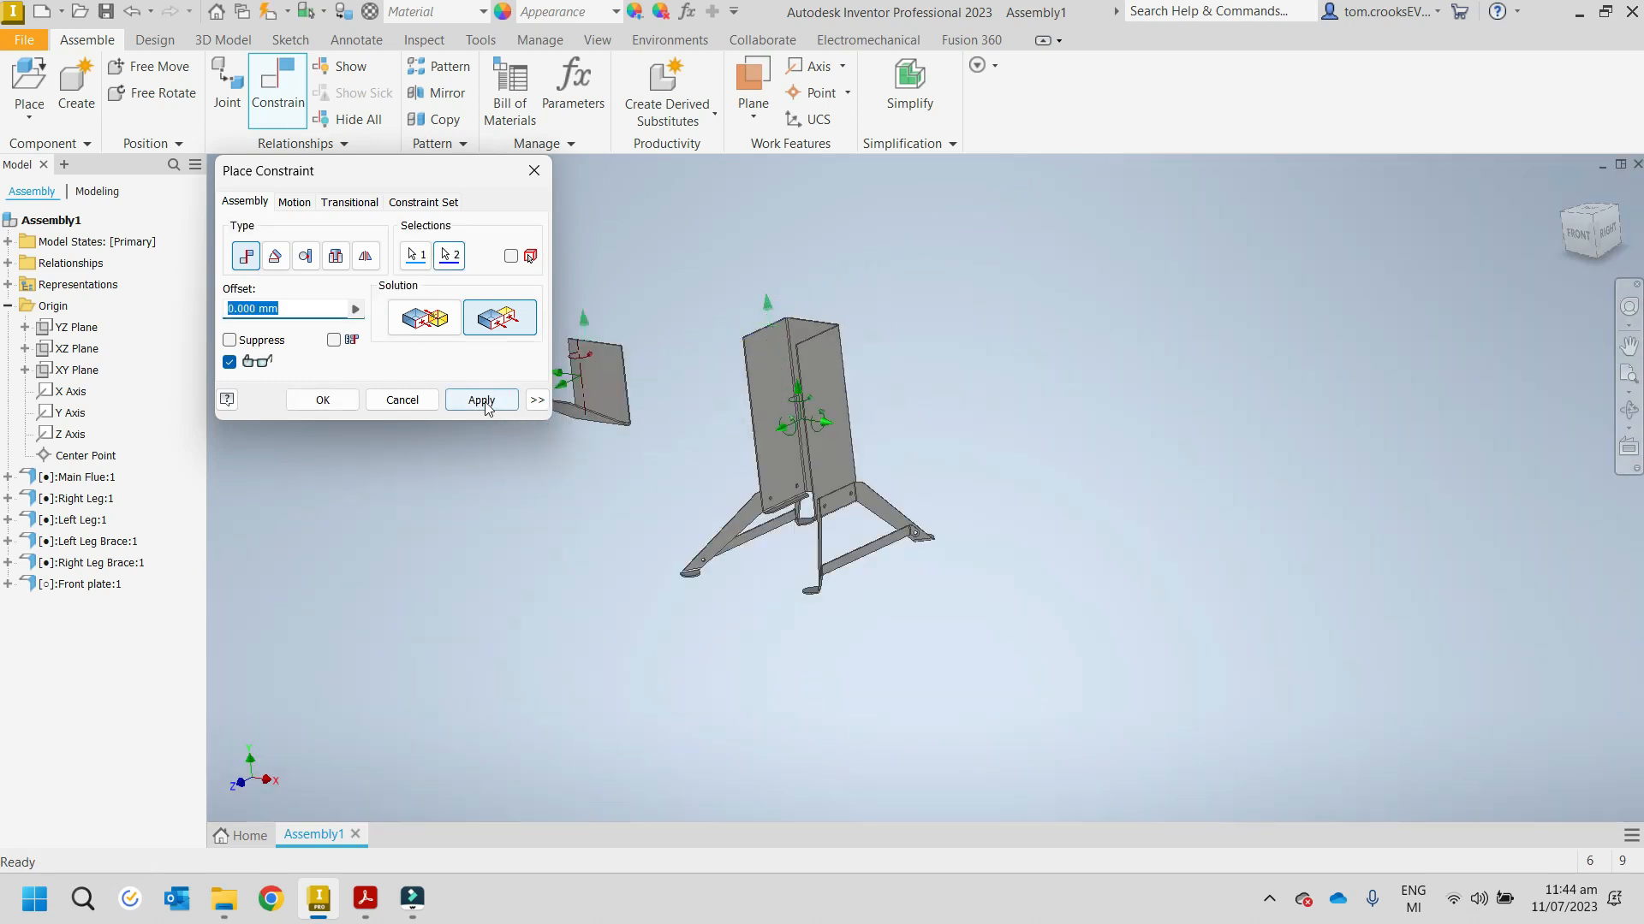
pyautogui.click(482, 400)
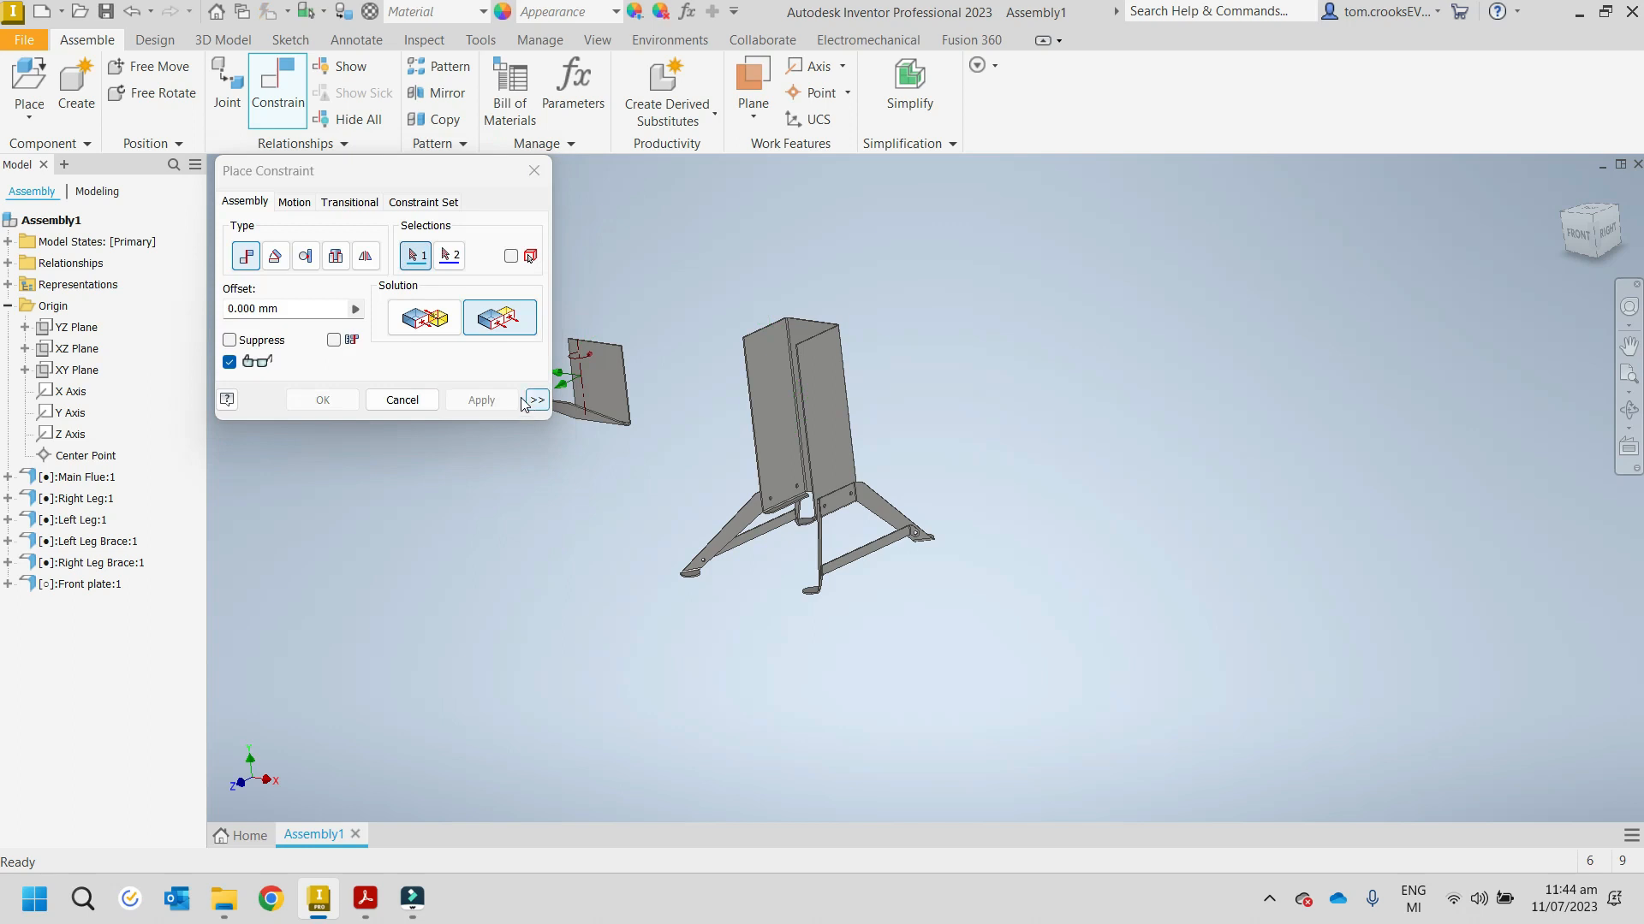
# Step: Mate the Front plate's flat upright face to the narrow edge face on the Main Flue's open side at 0 mm offset
pyautogui.click(424, 319)
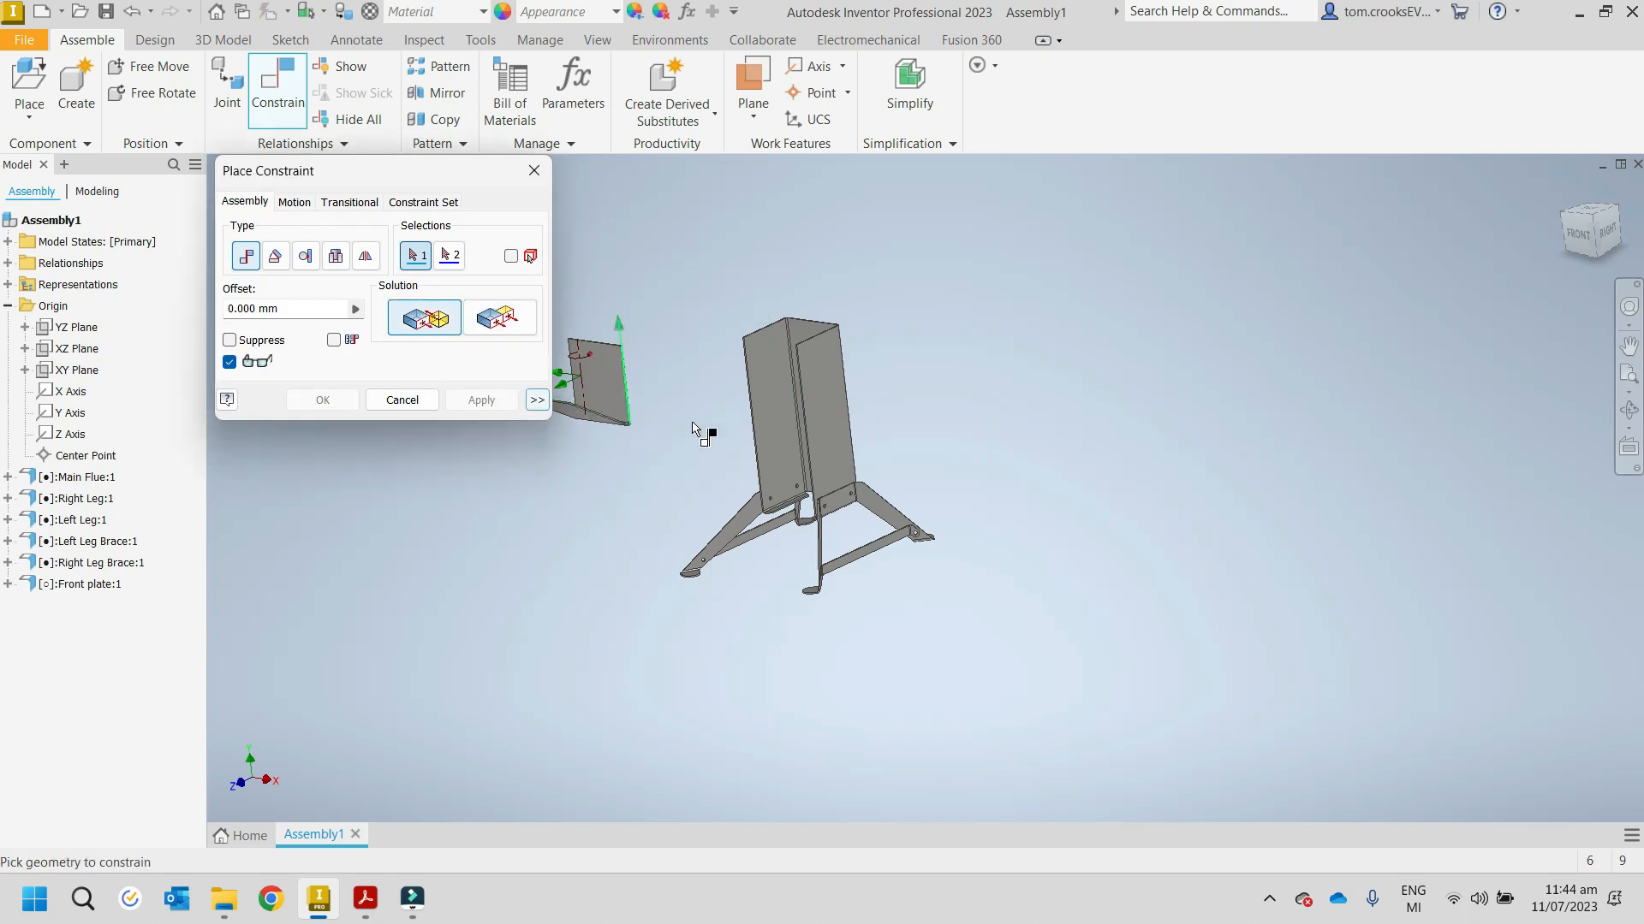
pyautogui.scroll(-6, 834, 339)
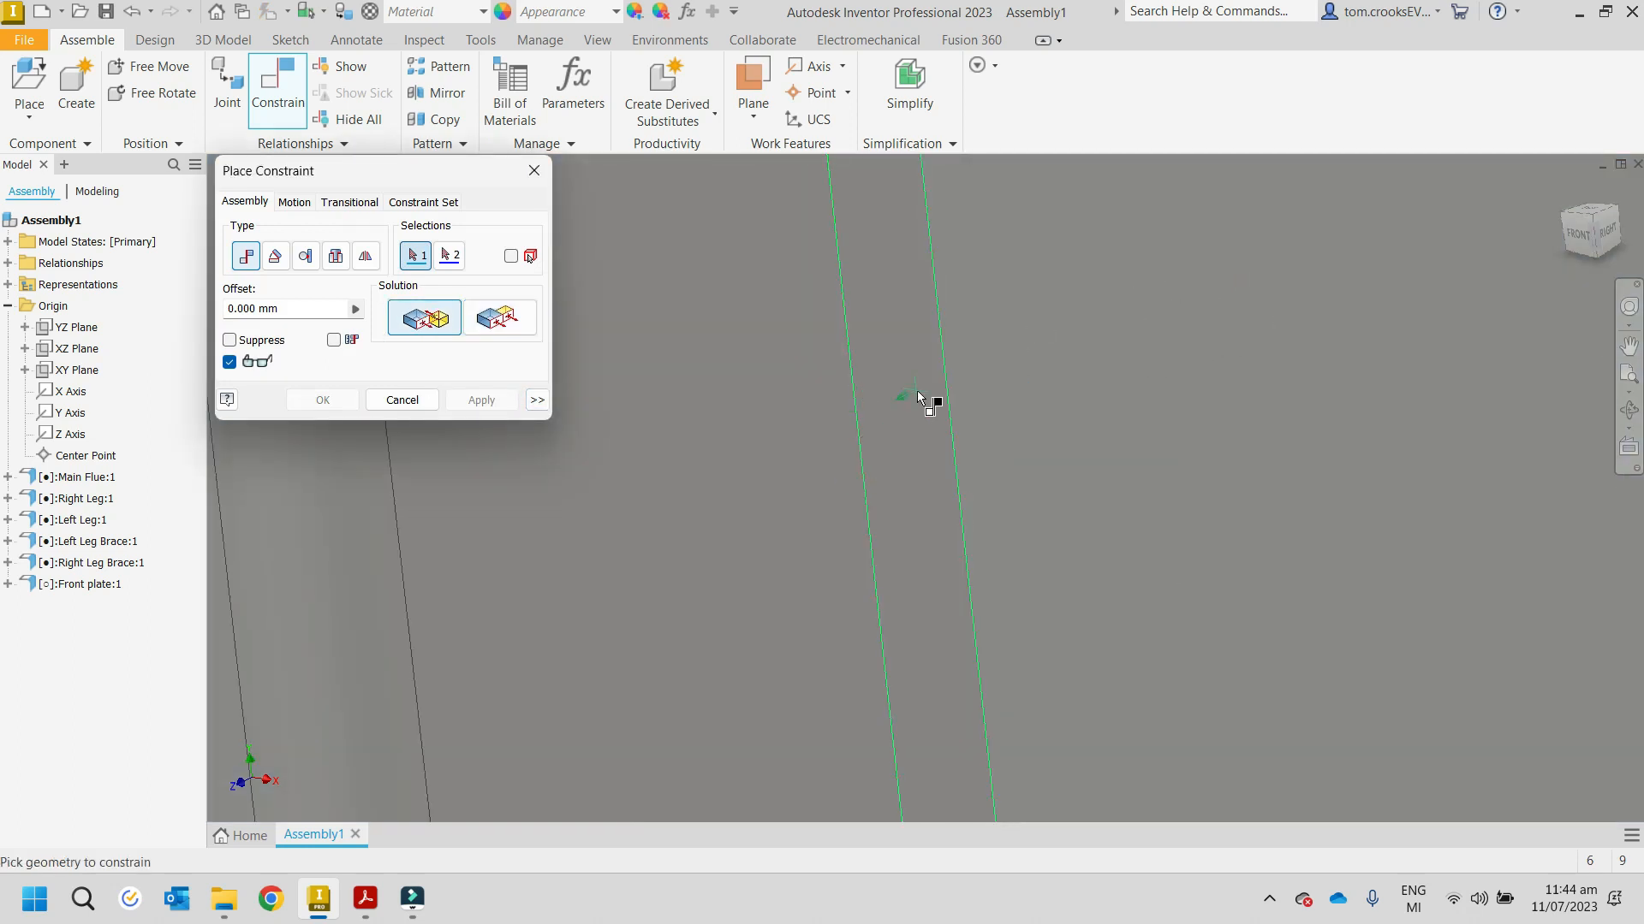
pyautogui.click(924, 396)
pyautogui.scroll(6, 921, 389)
pyautogui.keyDown('shift'); pyautogui.moveTo(919, 392); pyautogui.dragTo(729, 498, button='middle'); pyautogui.keyUp('shift')
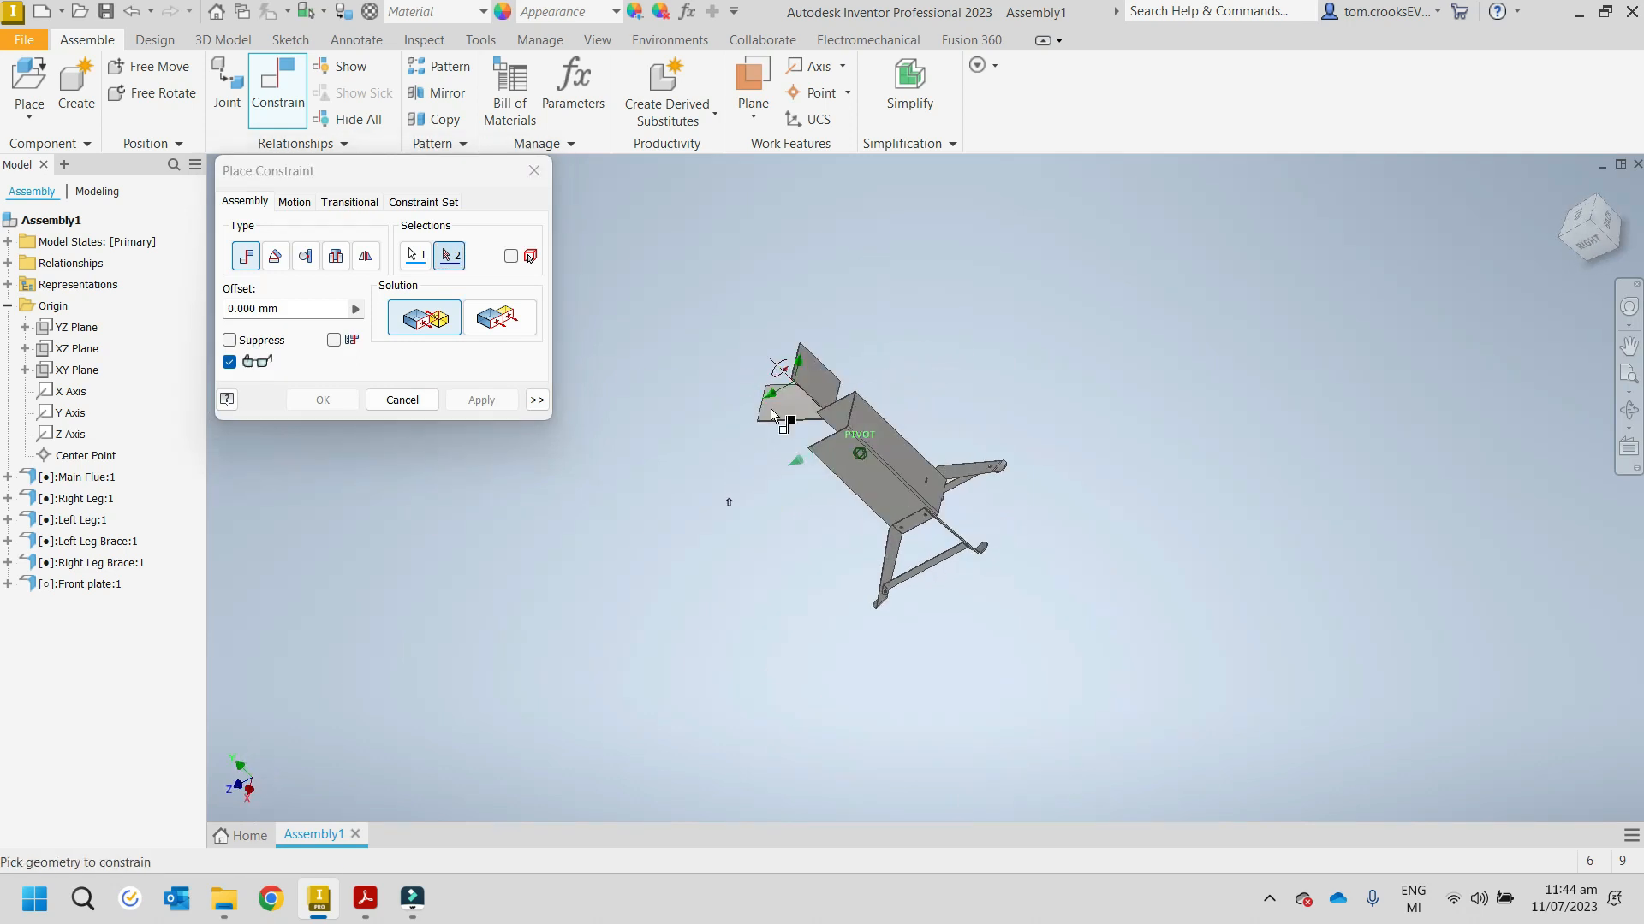
pyautogui.scroll(-6, 796, 378)
pyautogui.click(848, 375)
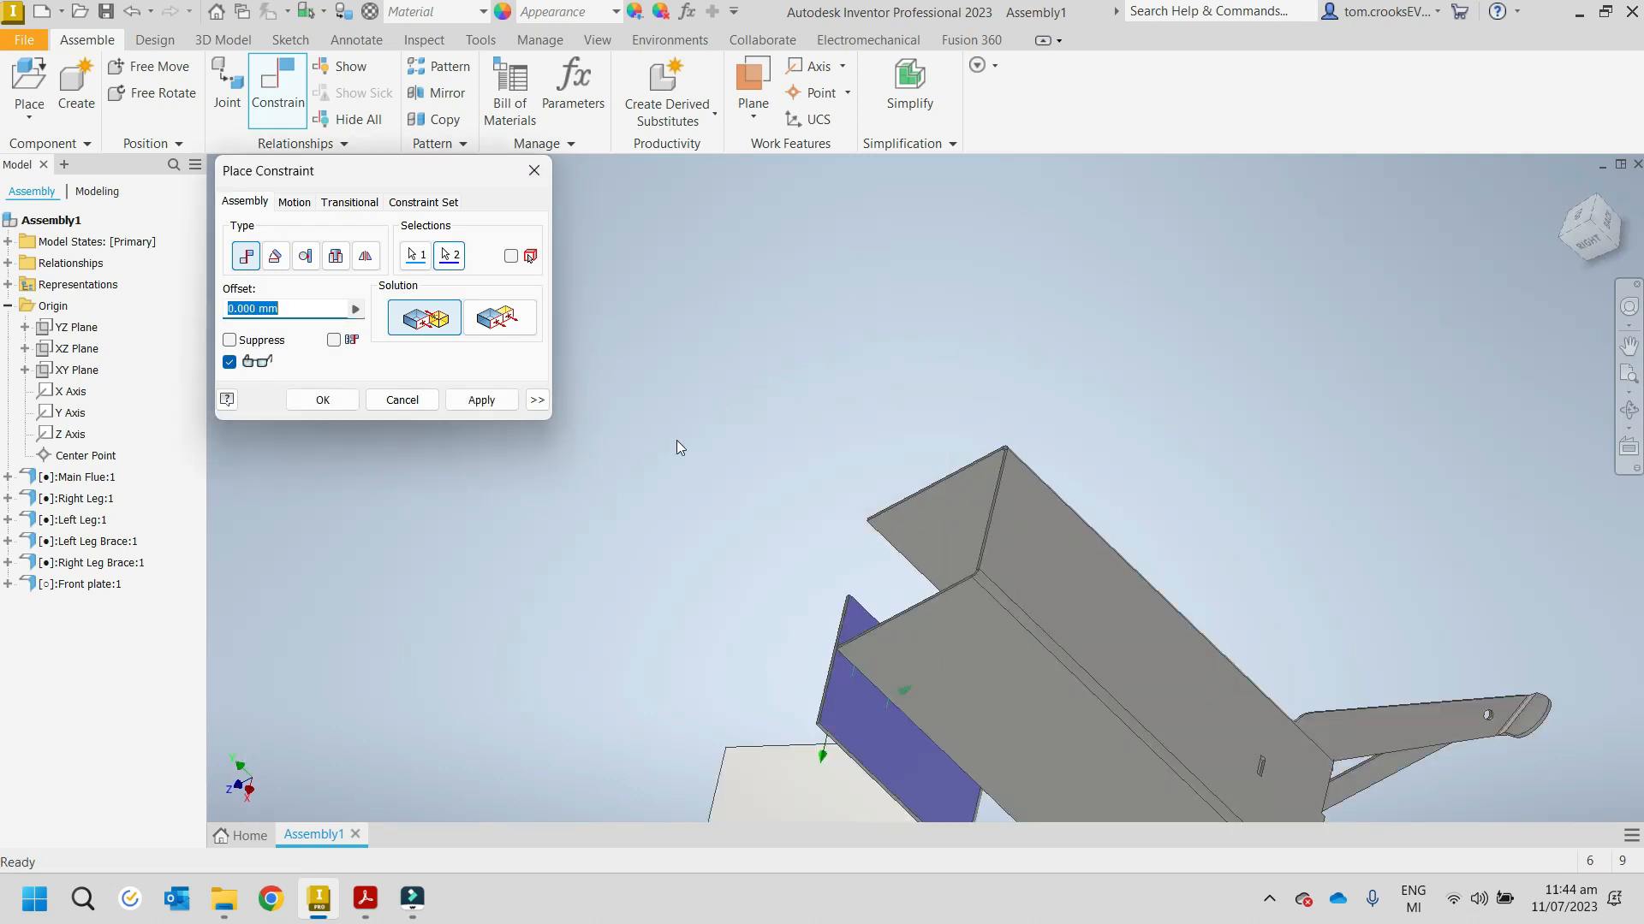
pyautogui.click(479, 400)
# Step: Constrain the Front plate's YZ Plane flush with the assembly's YZ Plane at 0 mm offset and finish constraining
pyautogui.keyDown('shift'); pyautogui.moveTo(568, 514); pyautogui.dragTo(611, 296, button='middle'); pyautogui.keyUp('shift')
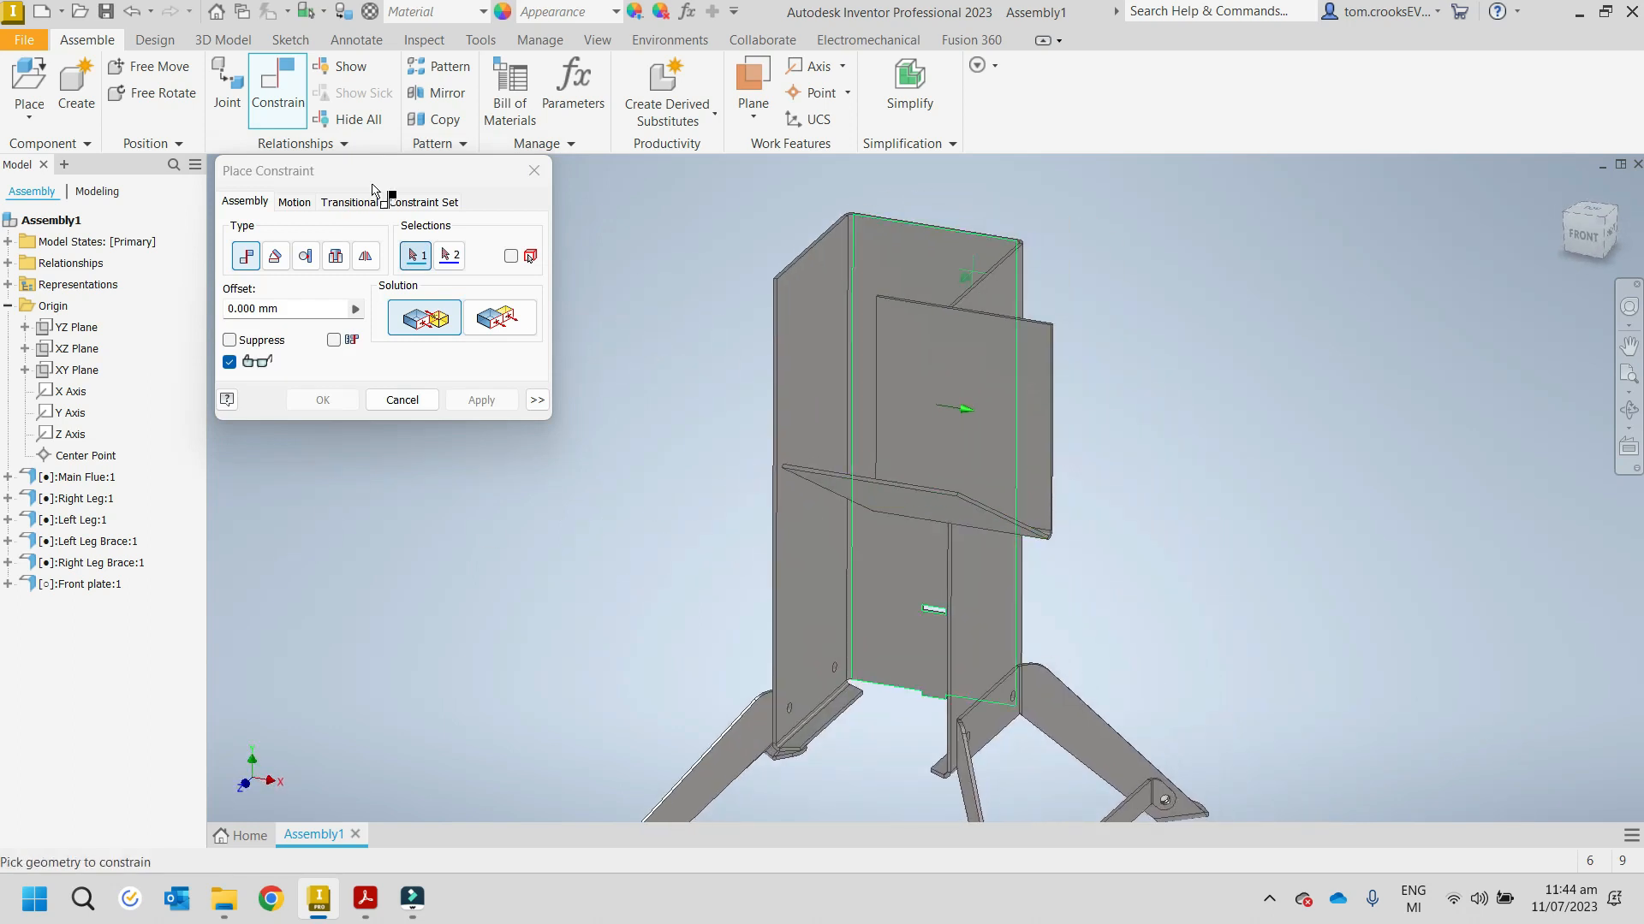
pyautogui.click(7, 586)
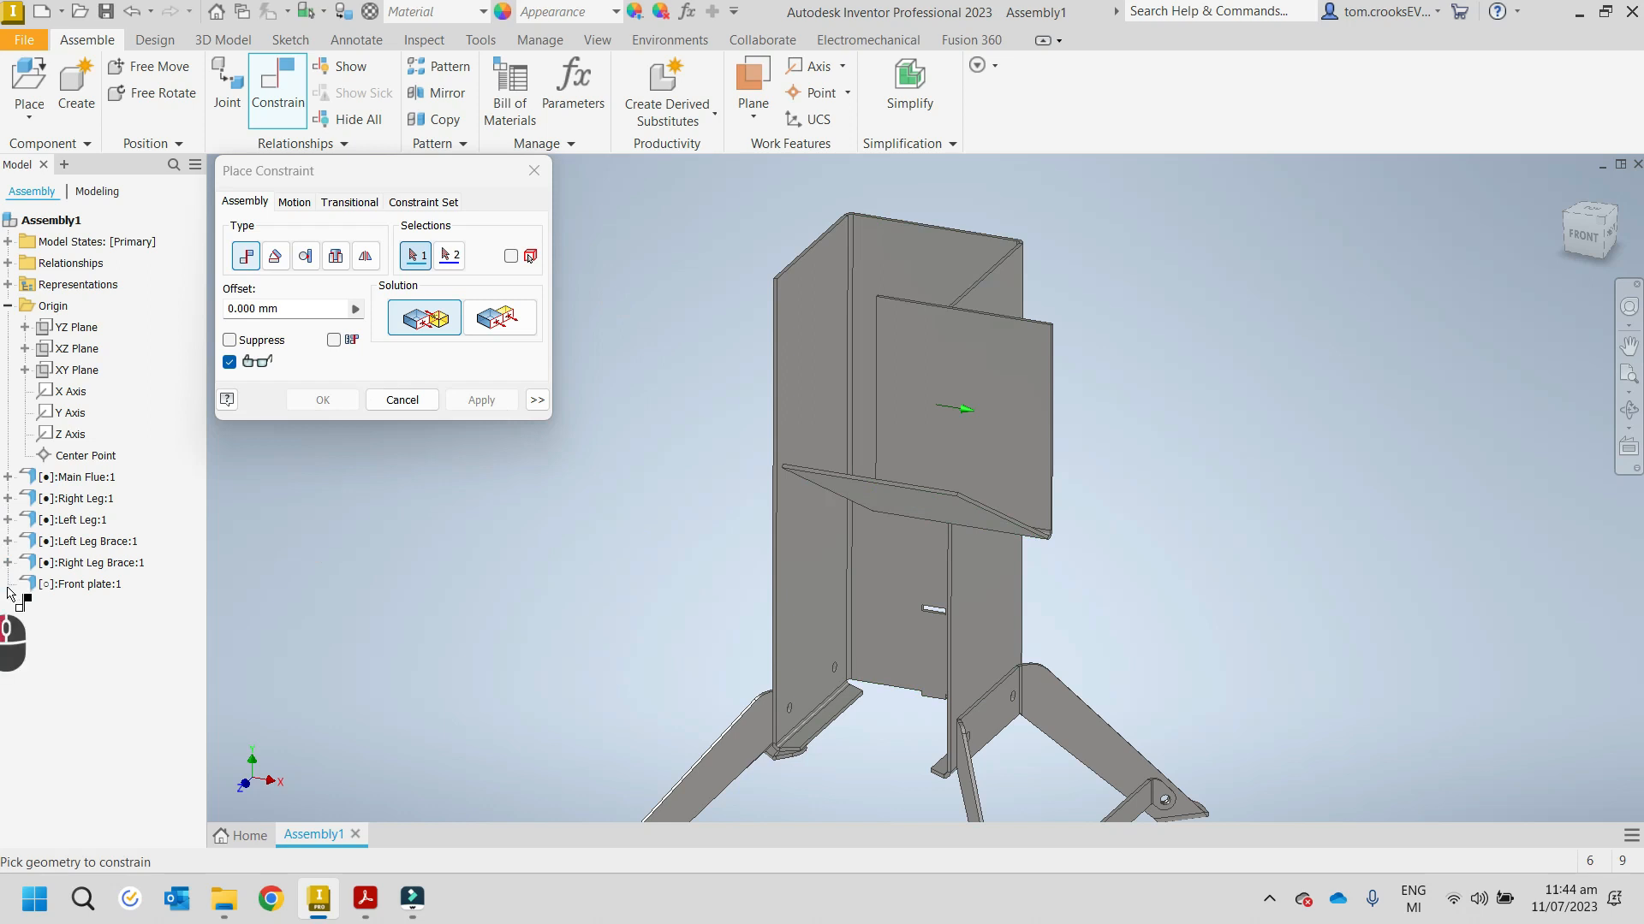
pyautogui.click(25, 627)
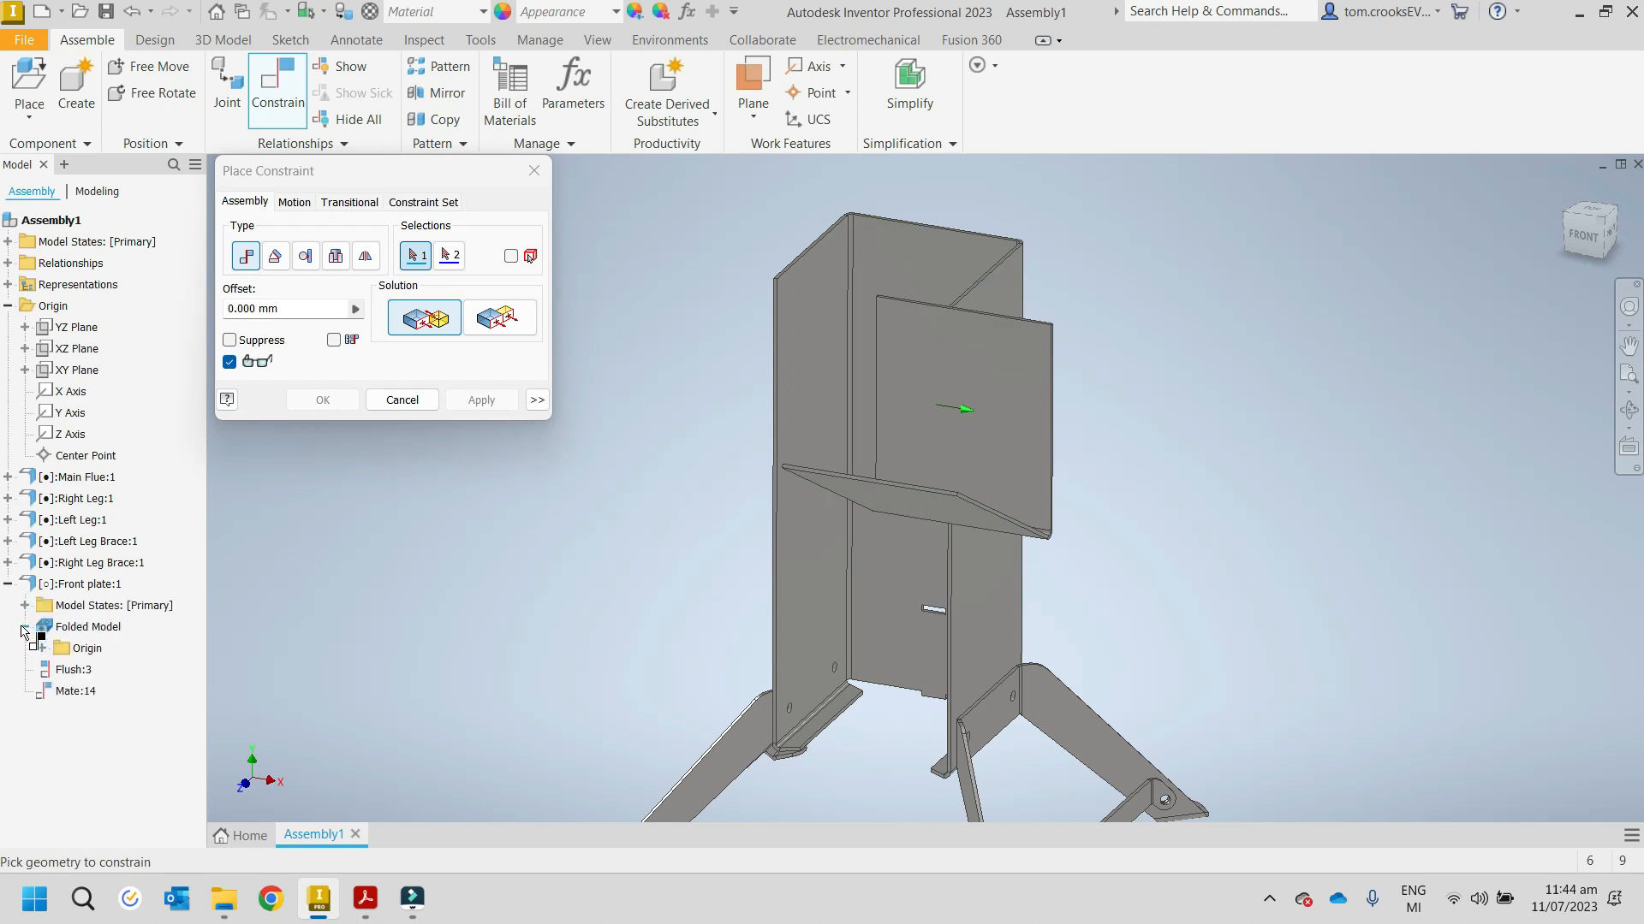
pyautogui.click(43, 648)
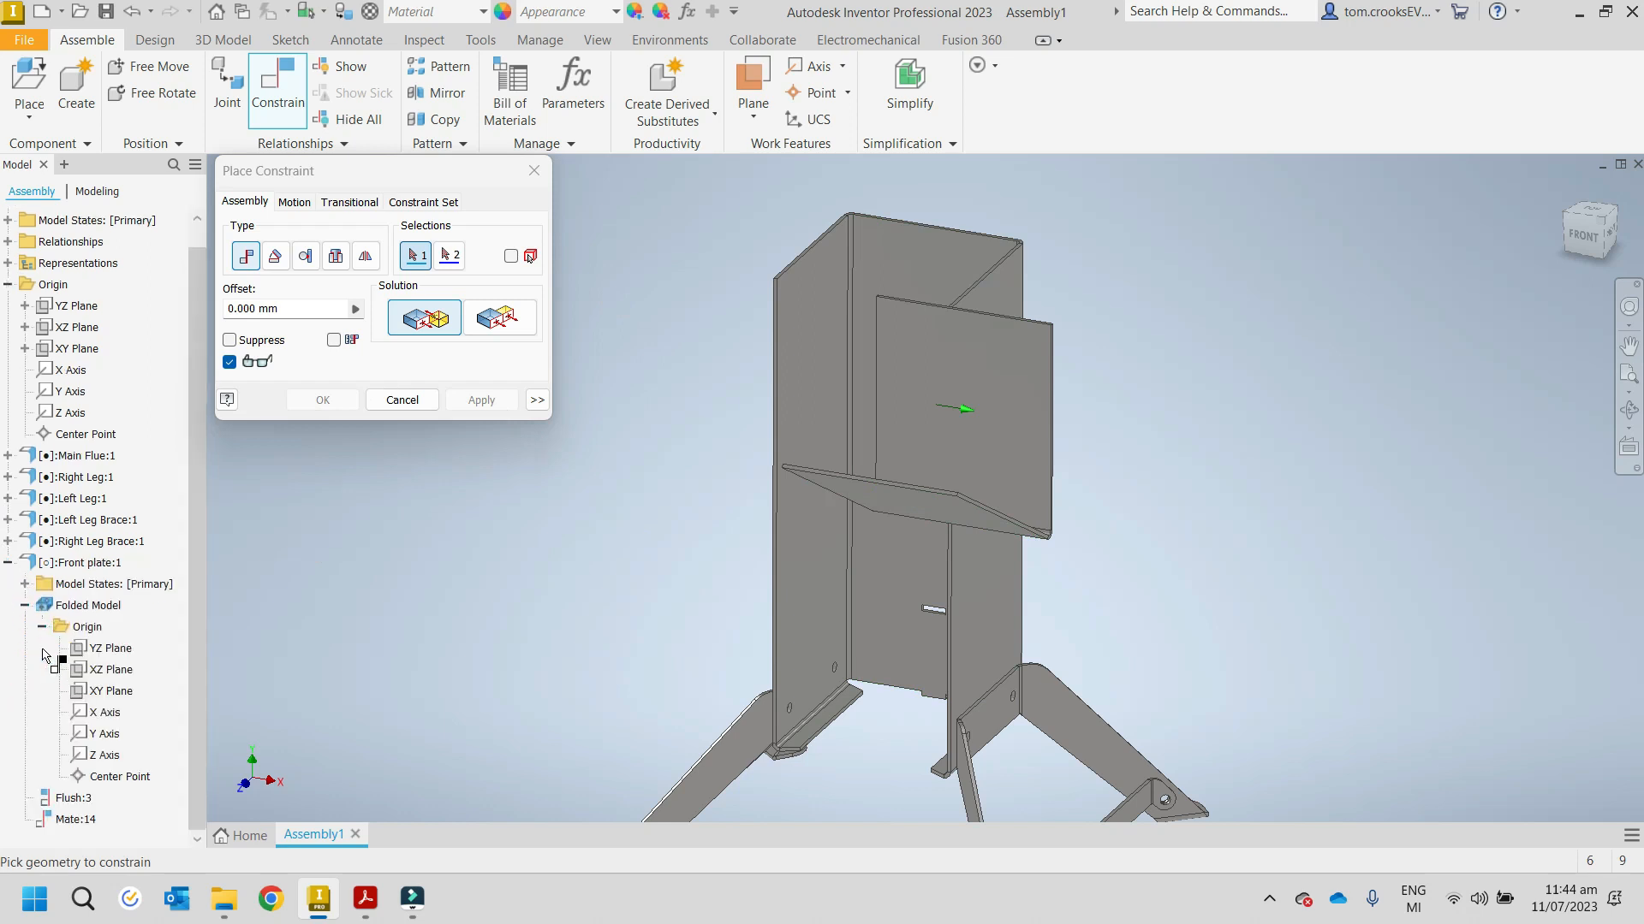
pyautogui.click(109, 656)
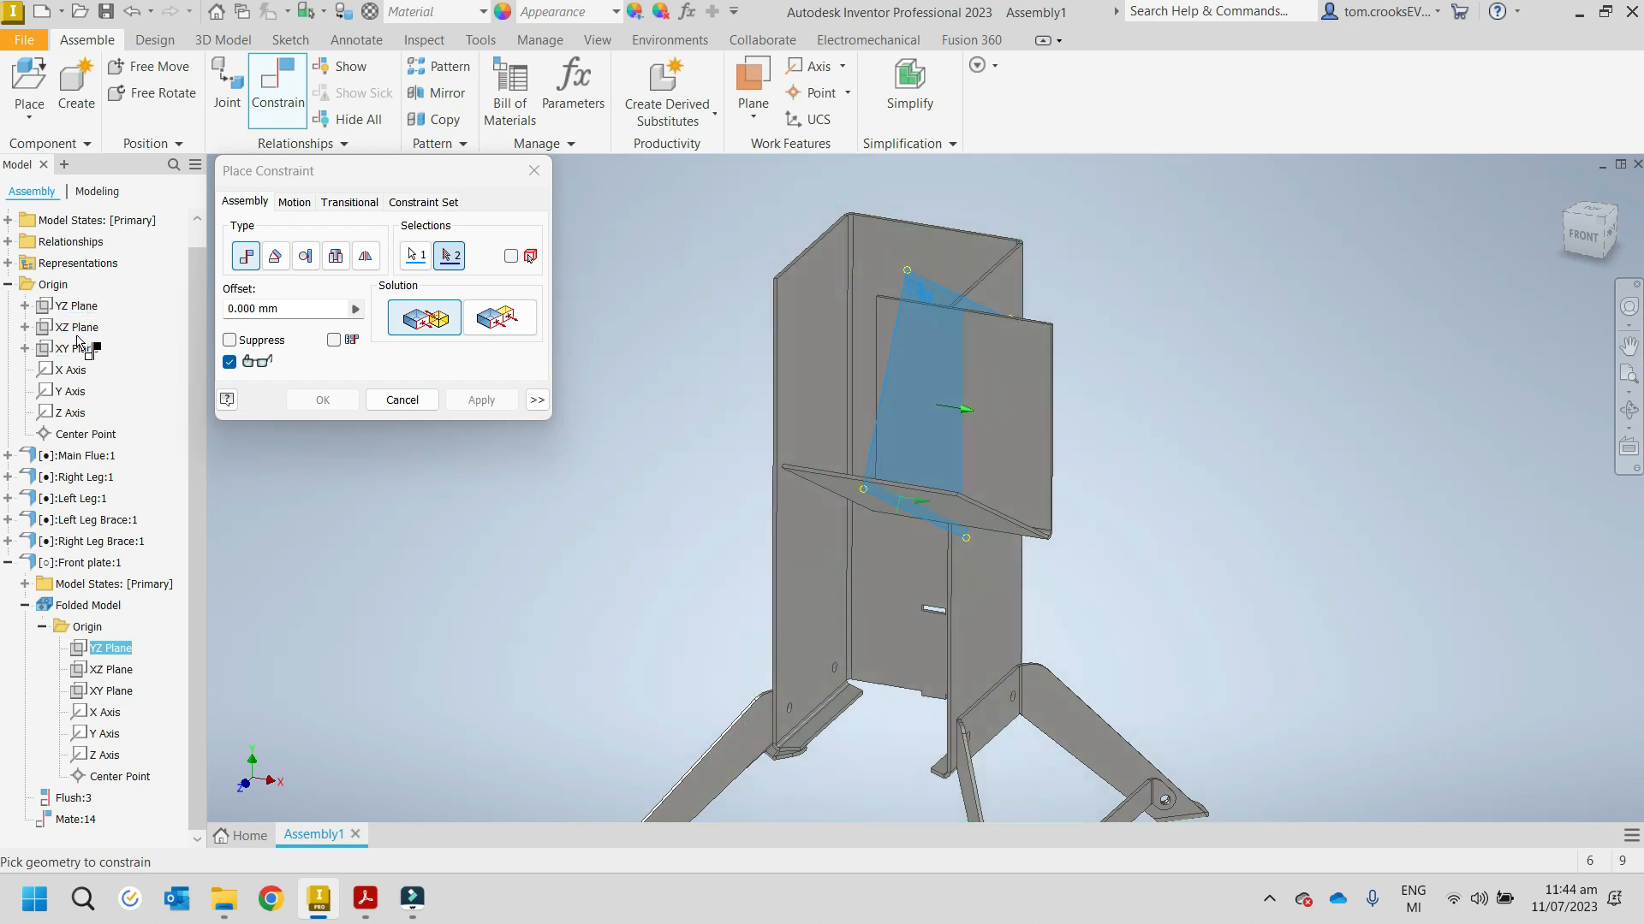
pyautogui.click(80, 306)
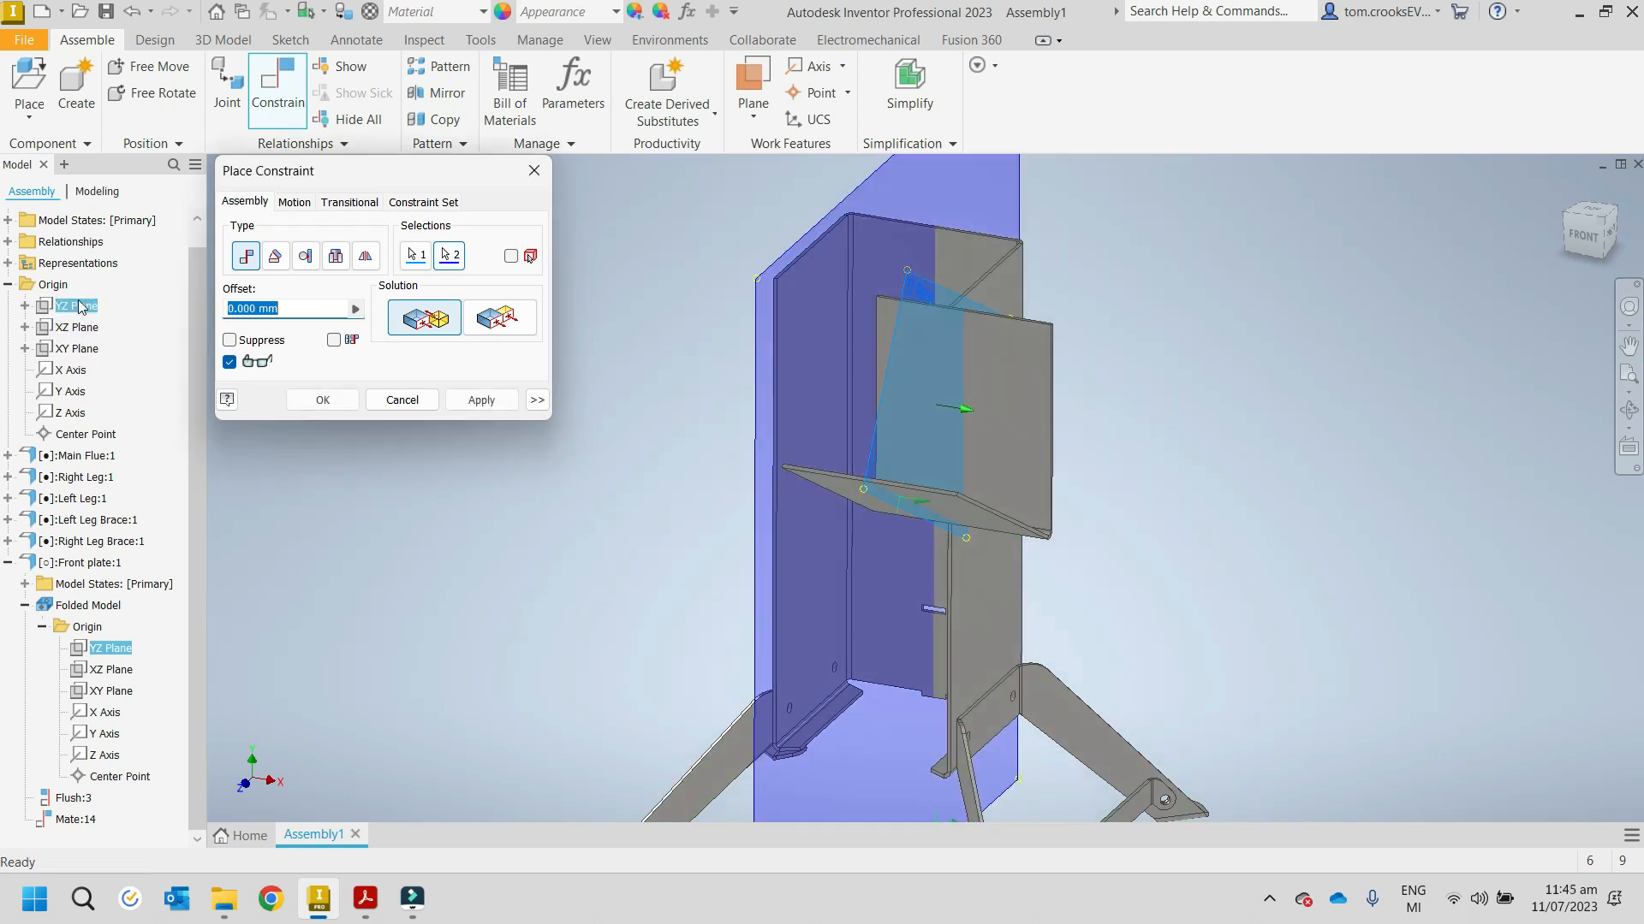
pyautogui.keyDown('shift'); pyautogui.moveTo(830, 511); pyautogui.dragTo(1023, 376, button='middle'); pyautogui.keyUp('shift')
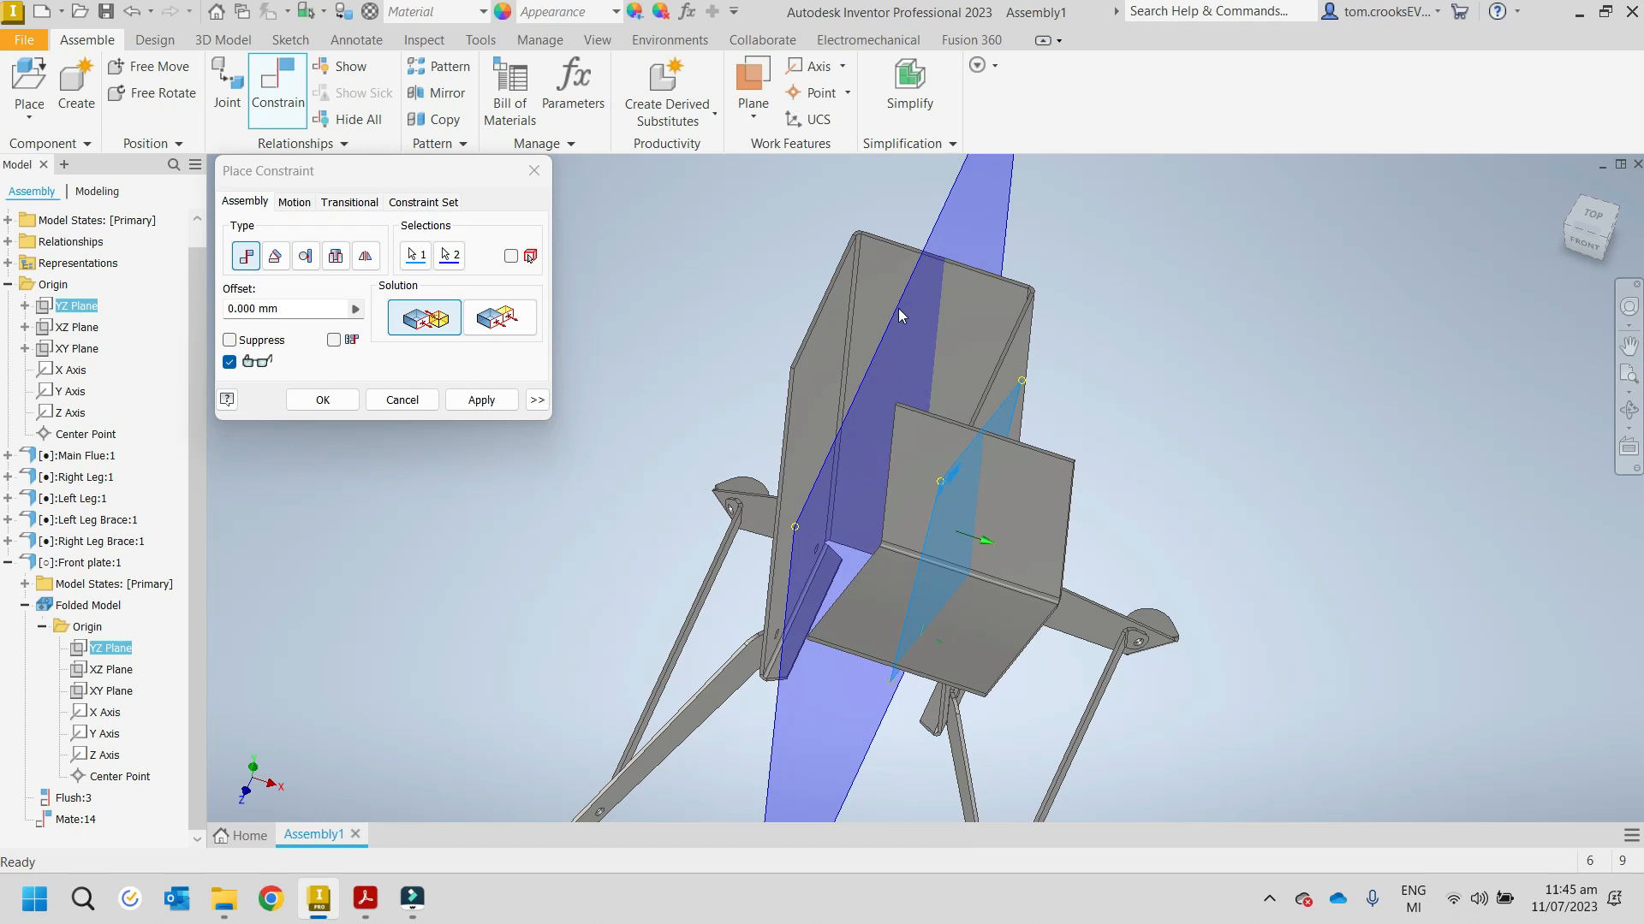
pyautogui.click(518, 330)
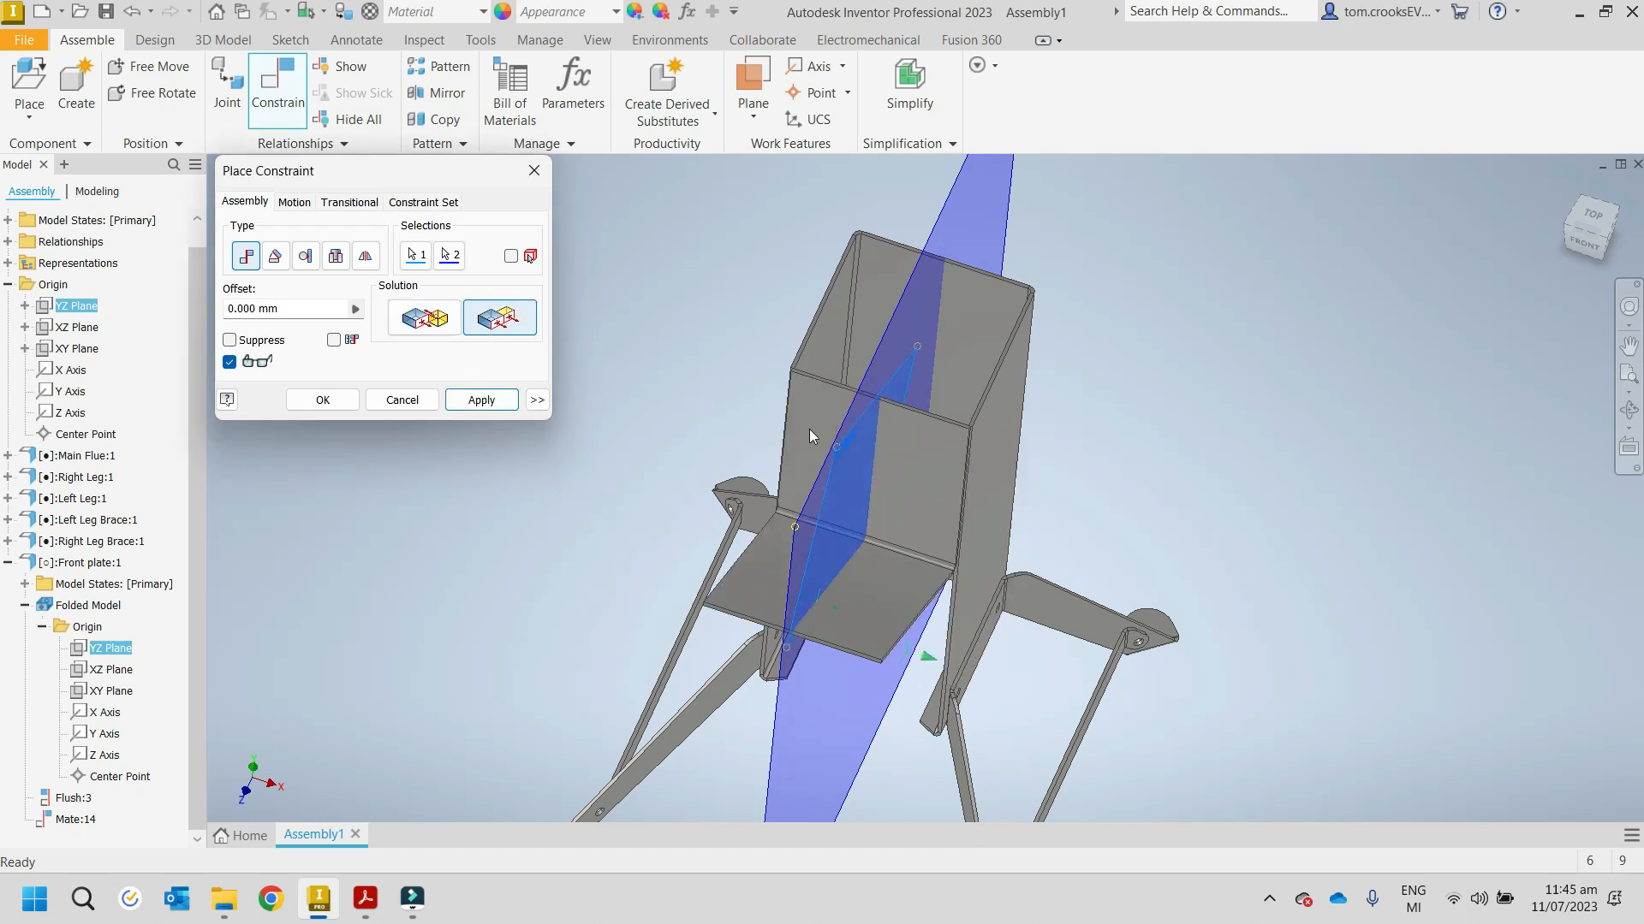
pyautogui.click(474, 399)
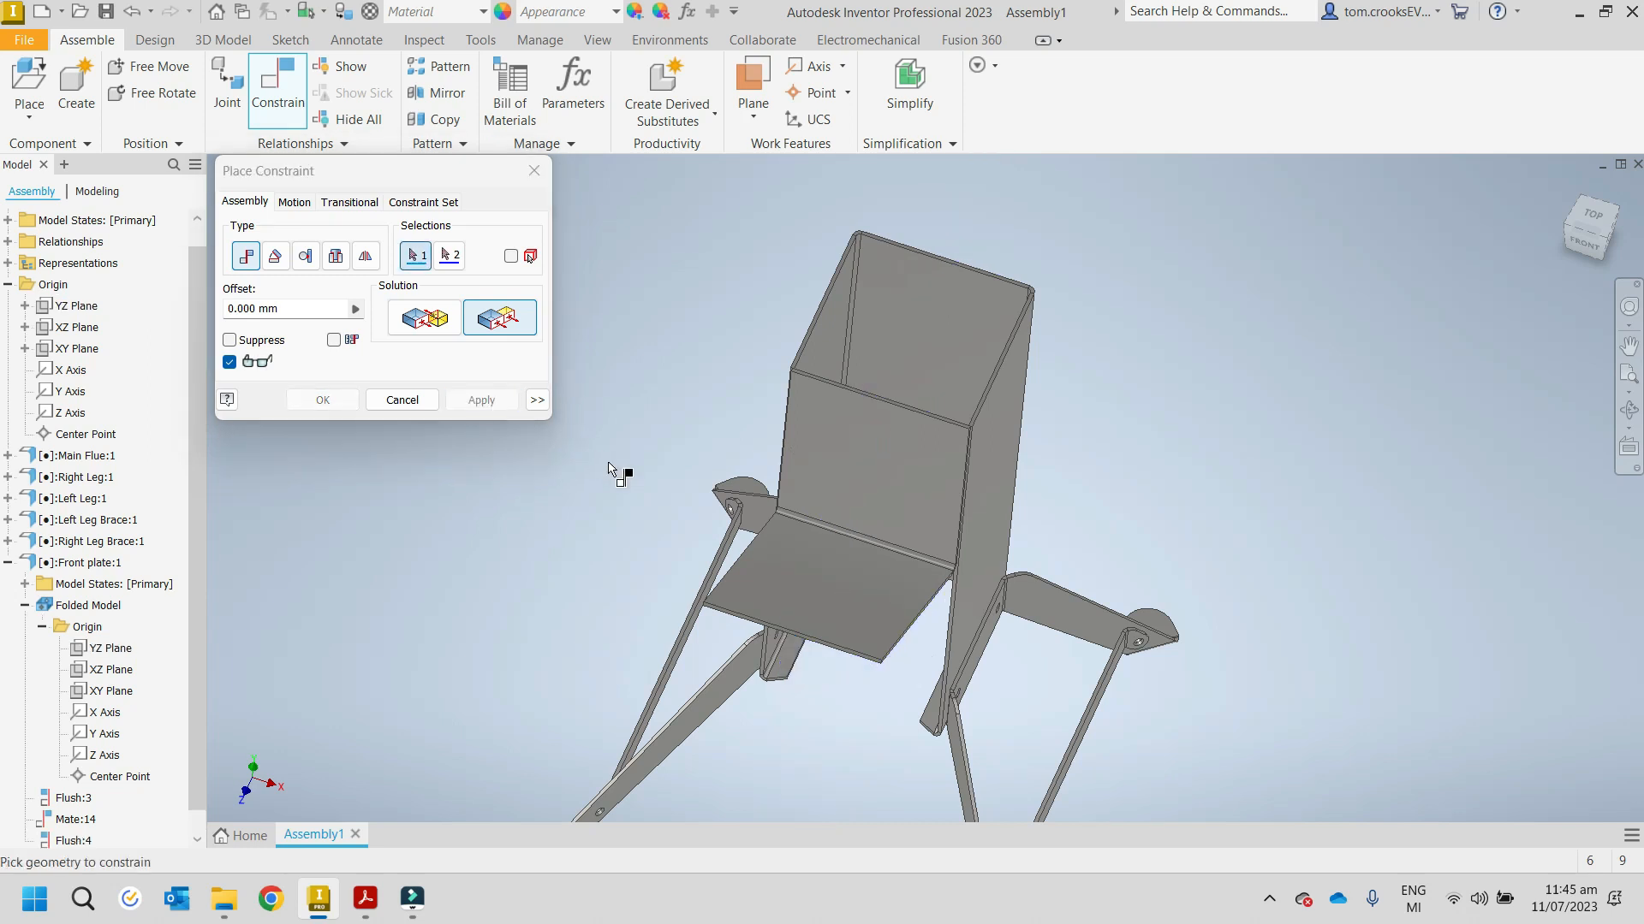
pyautogui.scroll(3, 616, 470)
pyautogui.keyDown('shift'); pyautogui.moveTo(657, 510); pyautogui.dragTo(623, 475, button='middle'); pyautogui.keyUp('shift')
pyautogui.press('Escape')
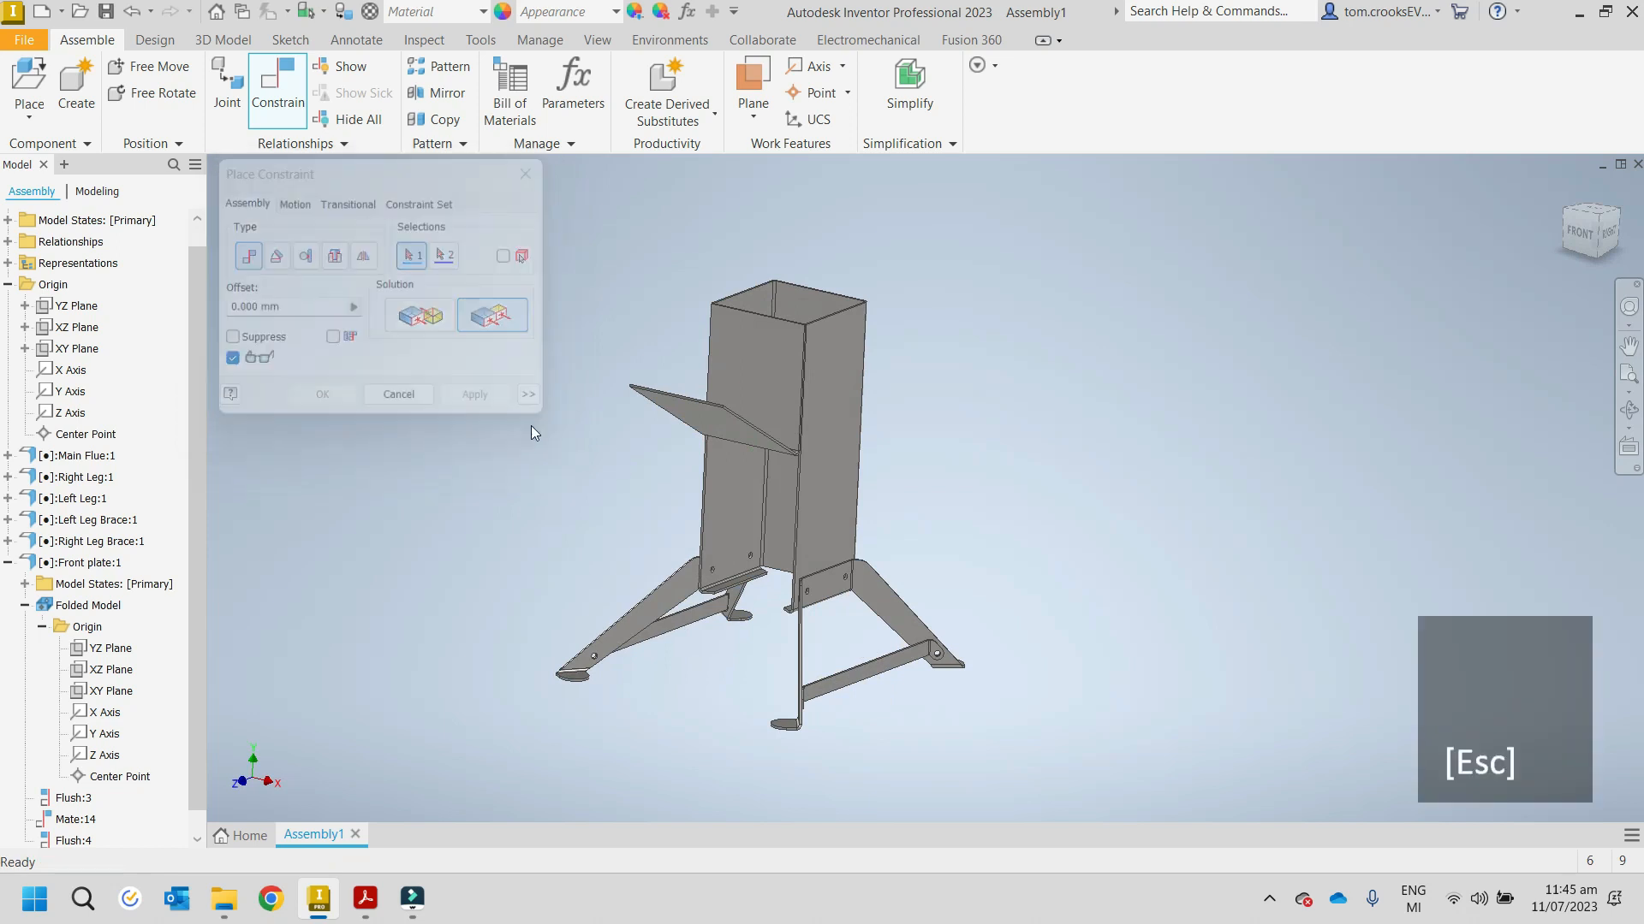
# Step: Place one Base inlet panel from the Rocket Fire Assembly Exercise folder in free space beside the Main Flue
pyautogui.click(30, 79)
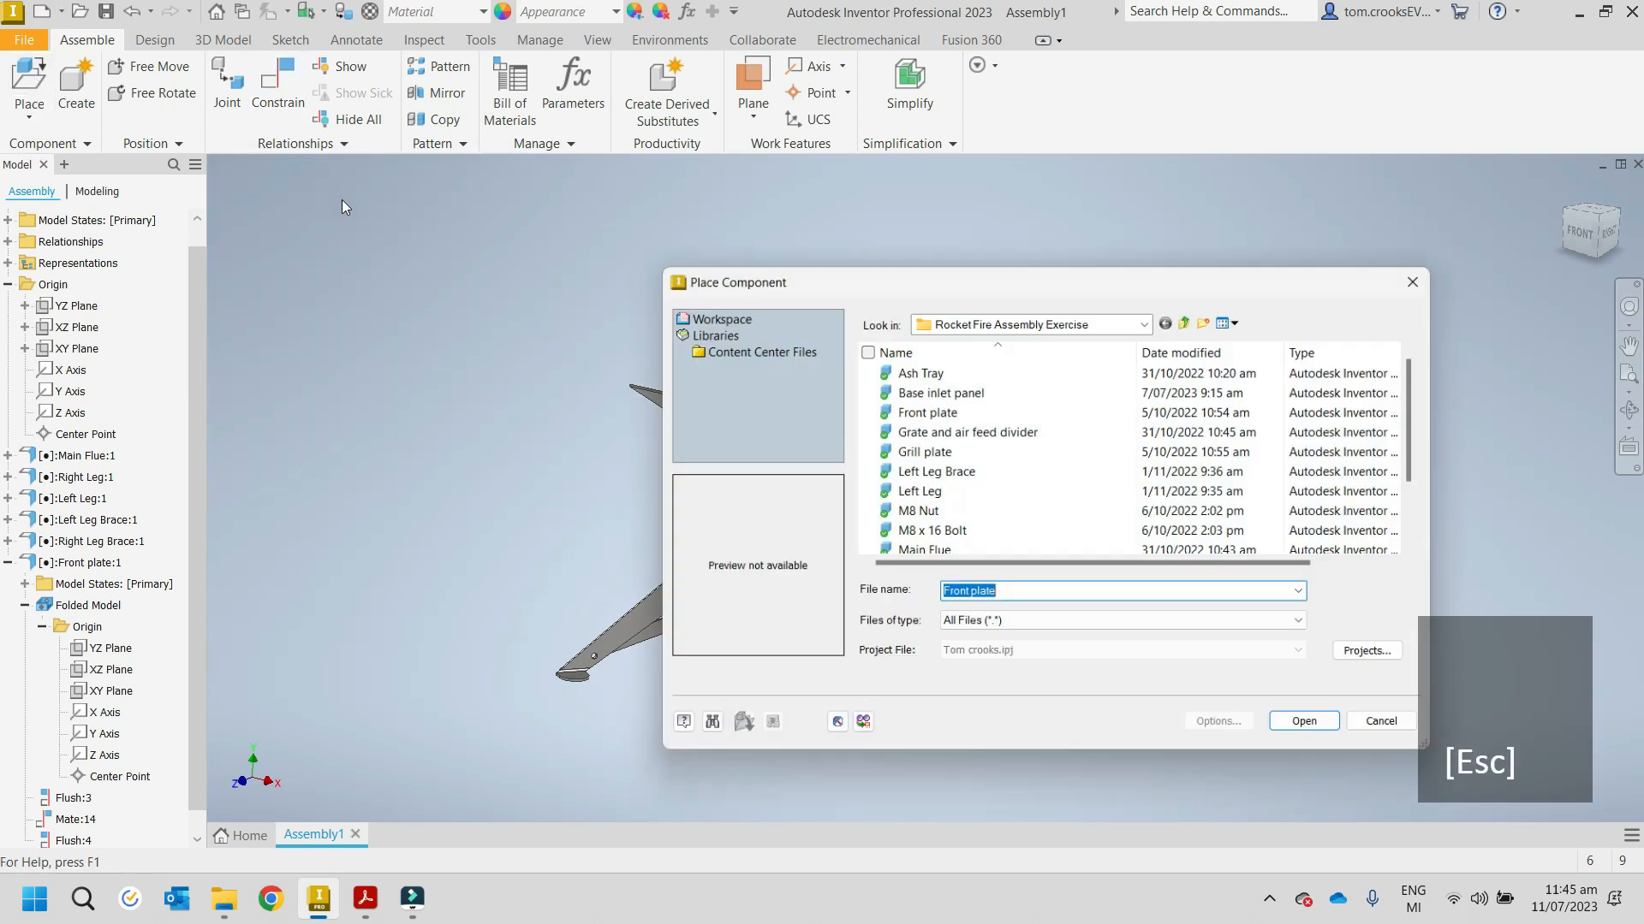
pyautogui.click(968, 391)
pyautogui.click(1324, 738)
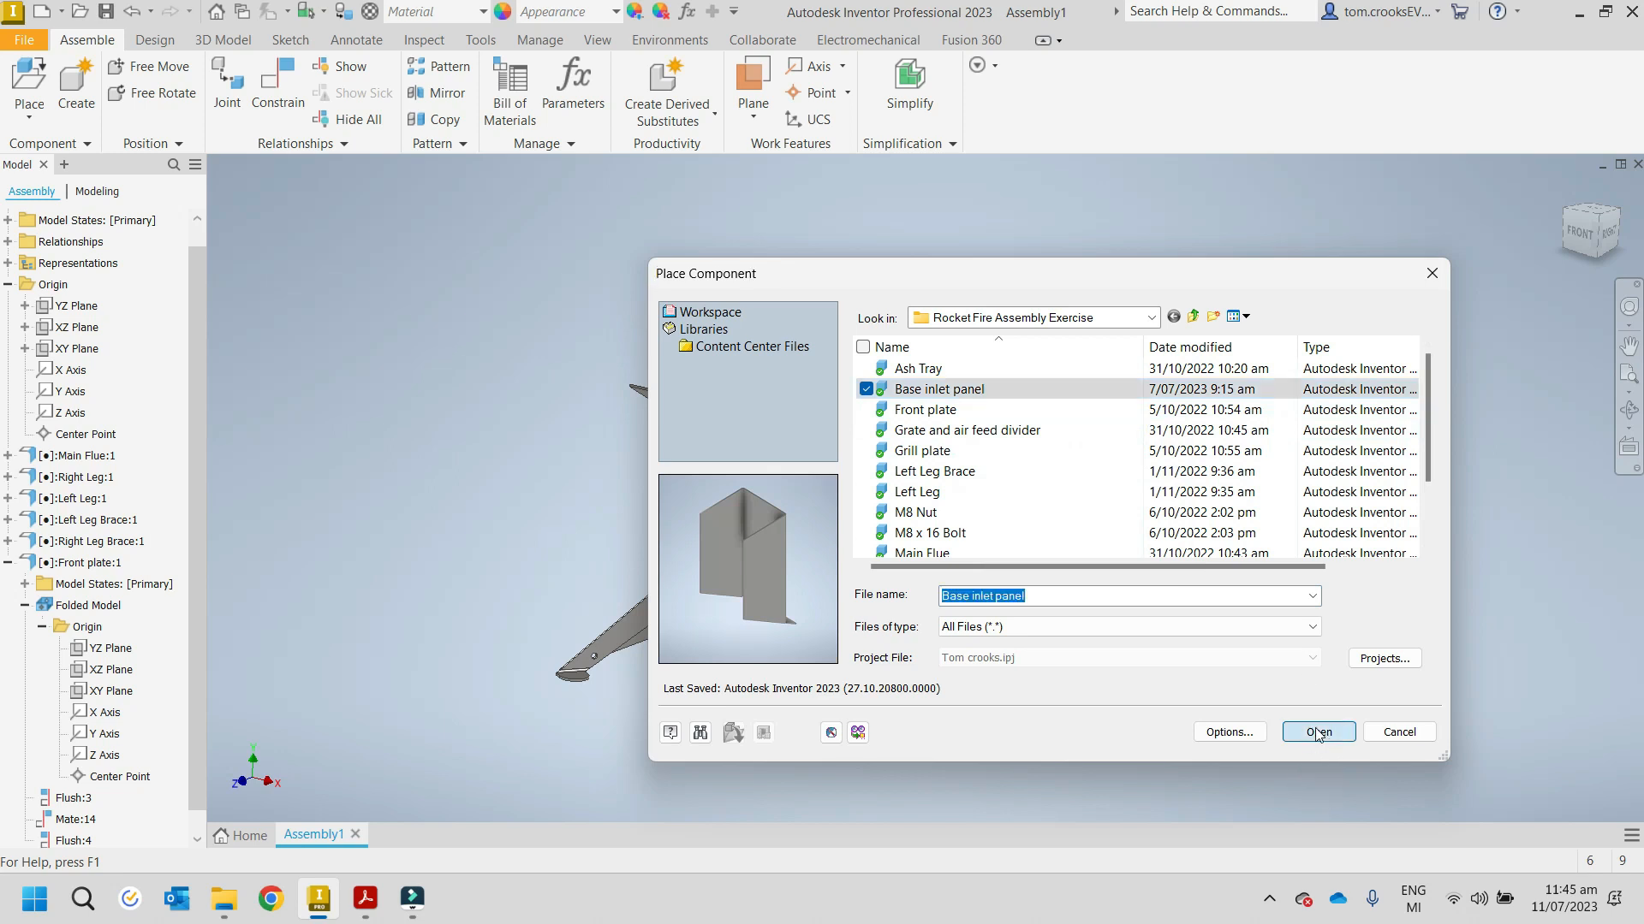
pyautogui.click(1170, 486)
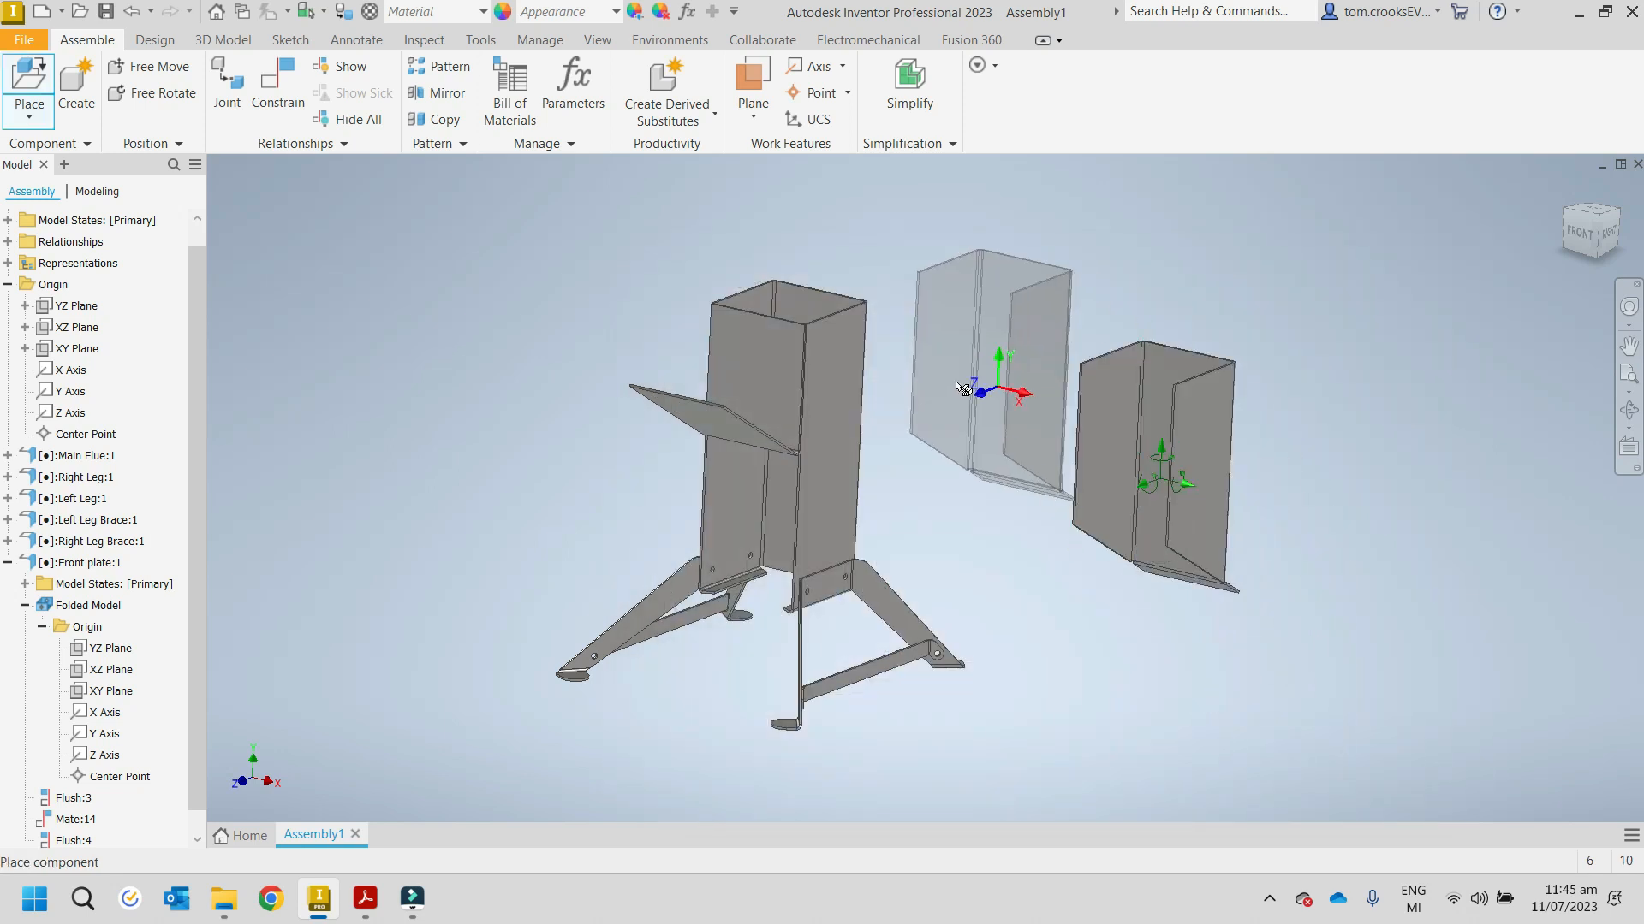
pyautogui.press('Escape')
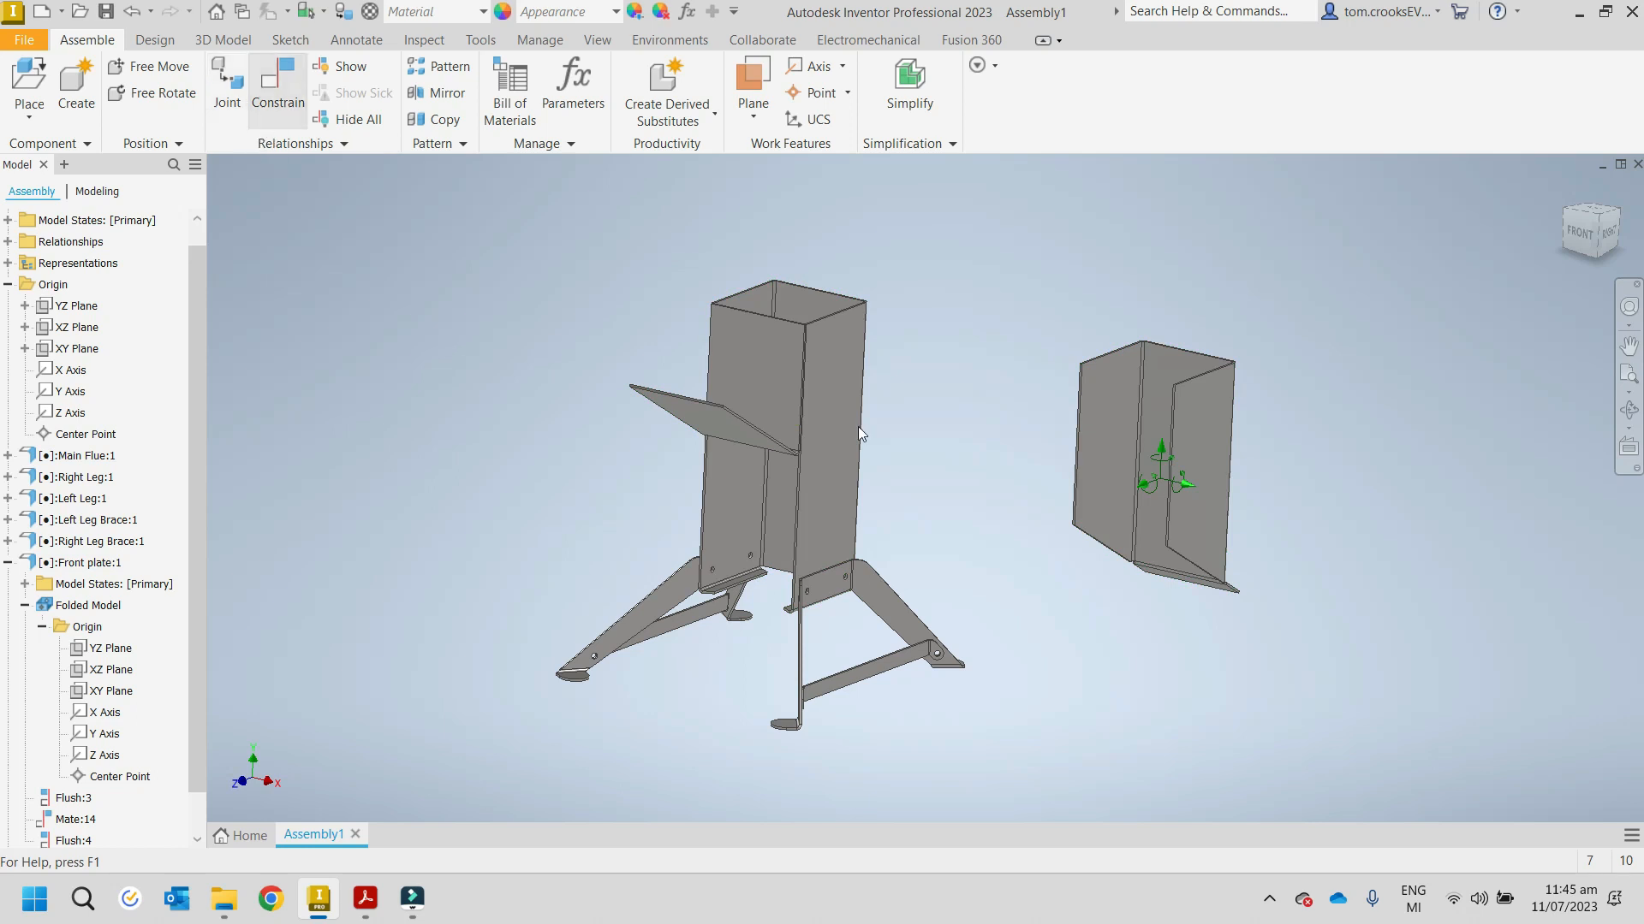
# Step: Mate the narrow edge face of the Base inlet panel's side wall to the Front plate's sloping face at 0 mm offset
pyautogui.scroll(-5, 1156, 496)
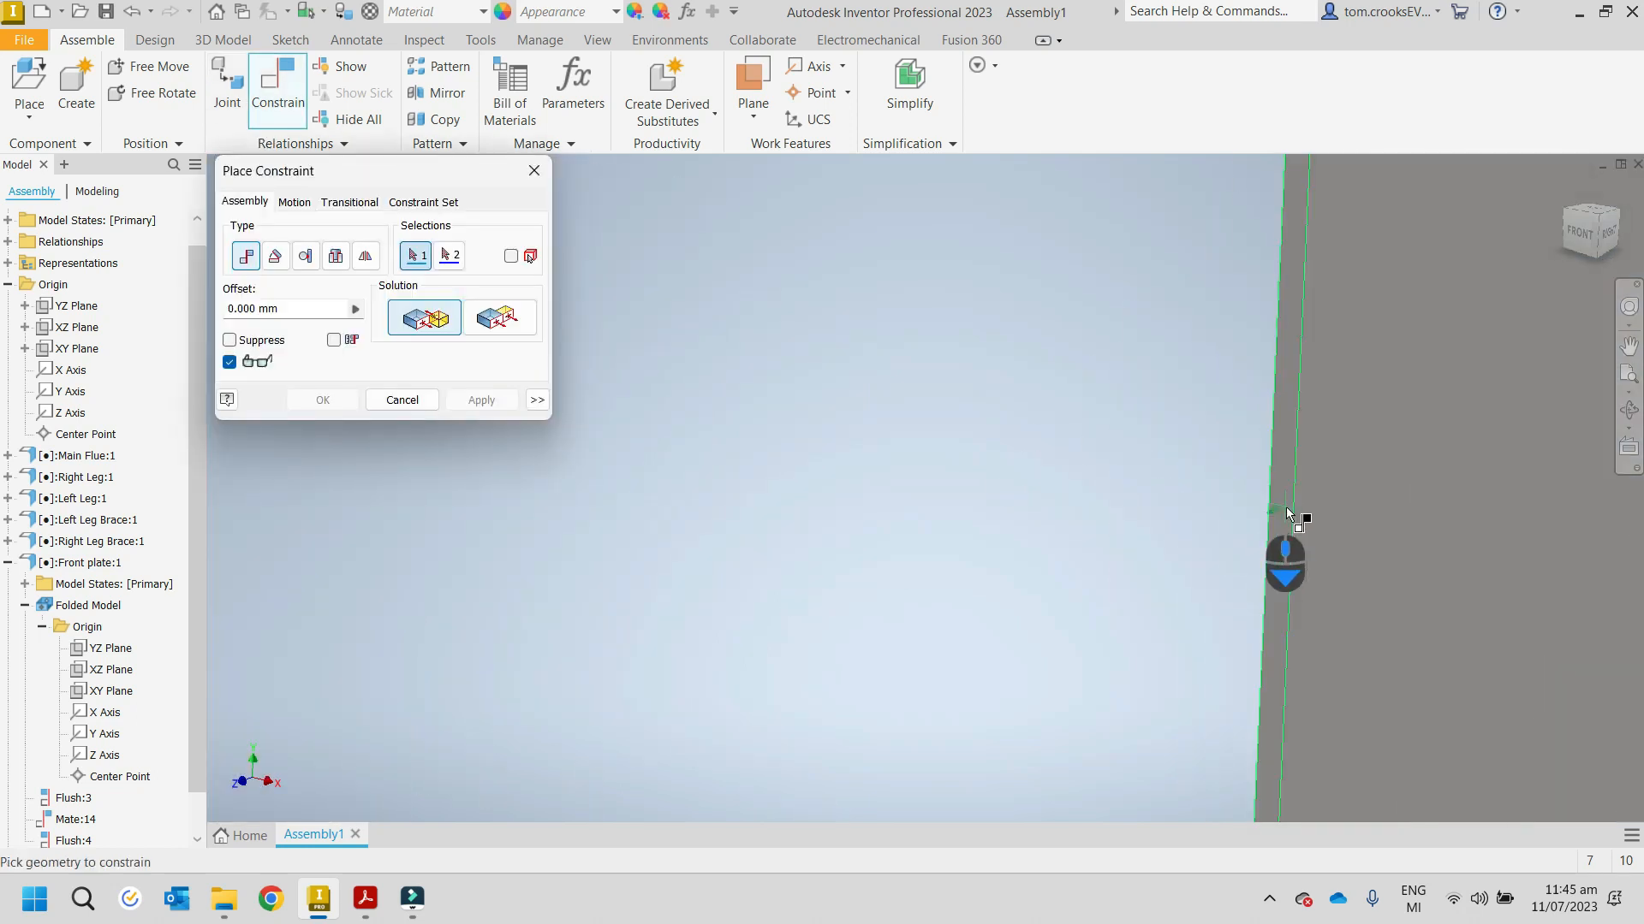
pyautogui.click(1285, 514)
pyautogui.scroll(6, 1285, 514)
pyautogui.keyDown('shift'); pyautogui.moveTo(1035, 552); pyautogui.dragTo(1036, 566, button='middle'); pyautogui.keyUp('shift')
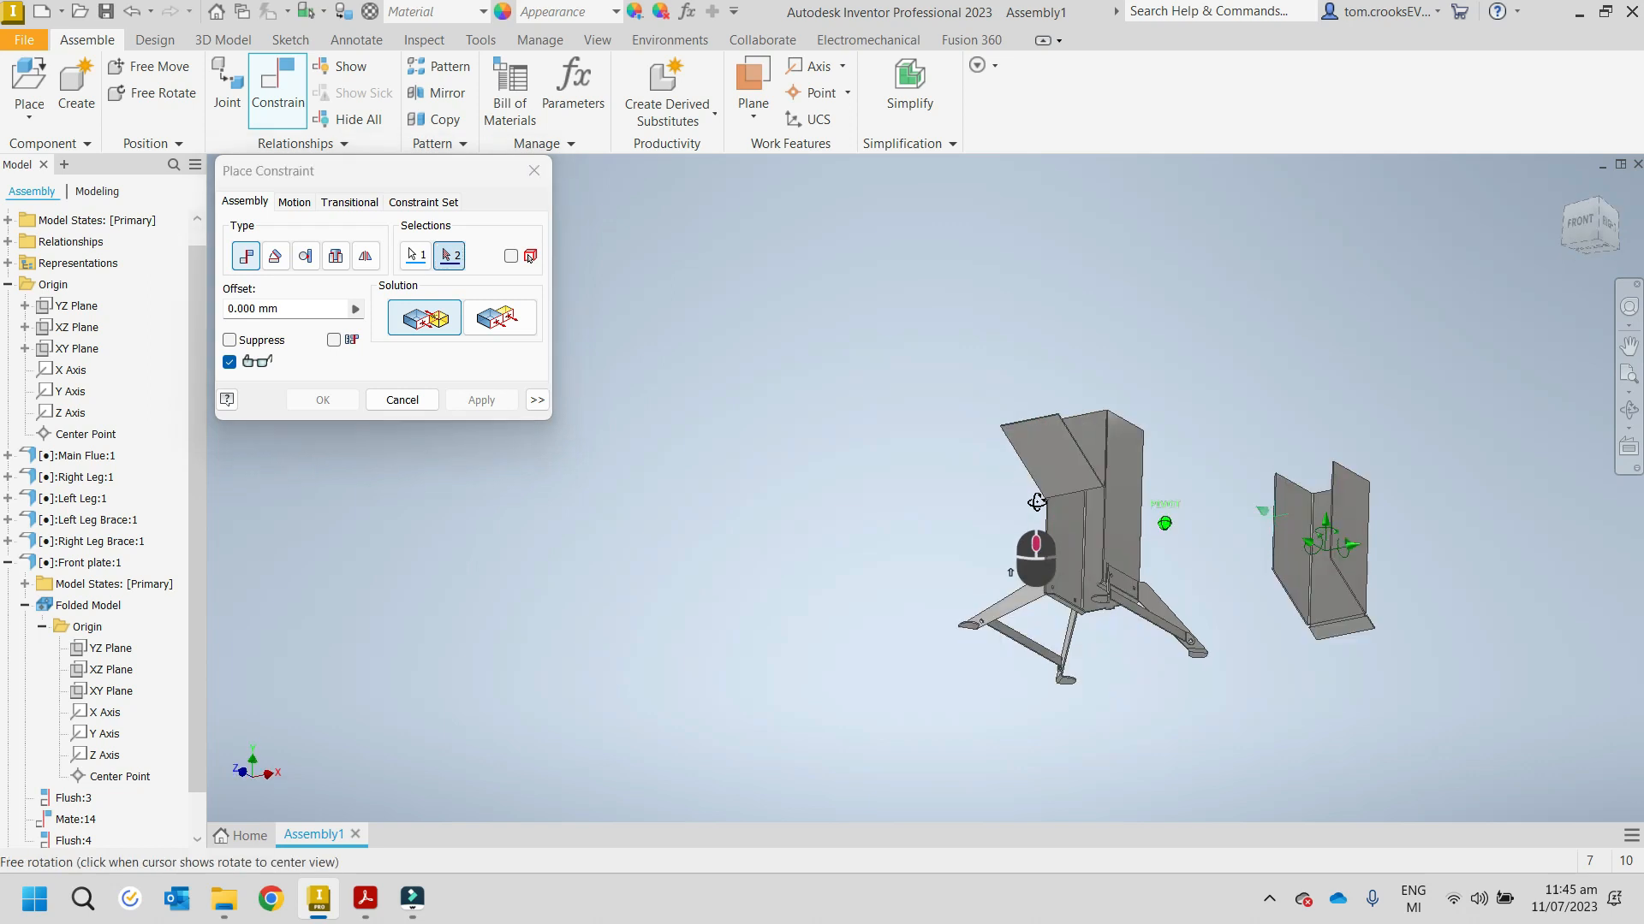
pyautogui.click(1047, 456)
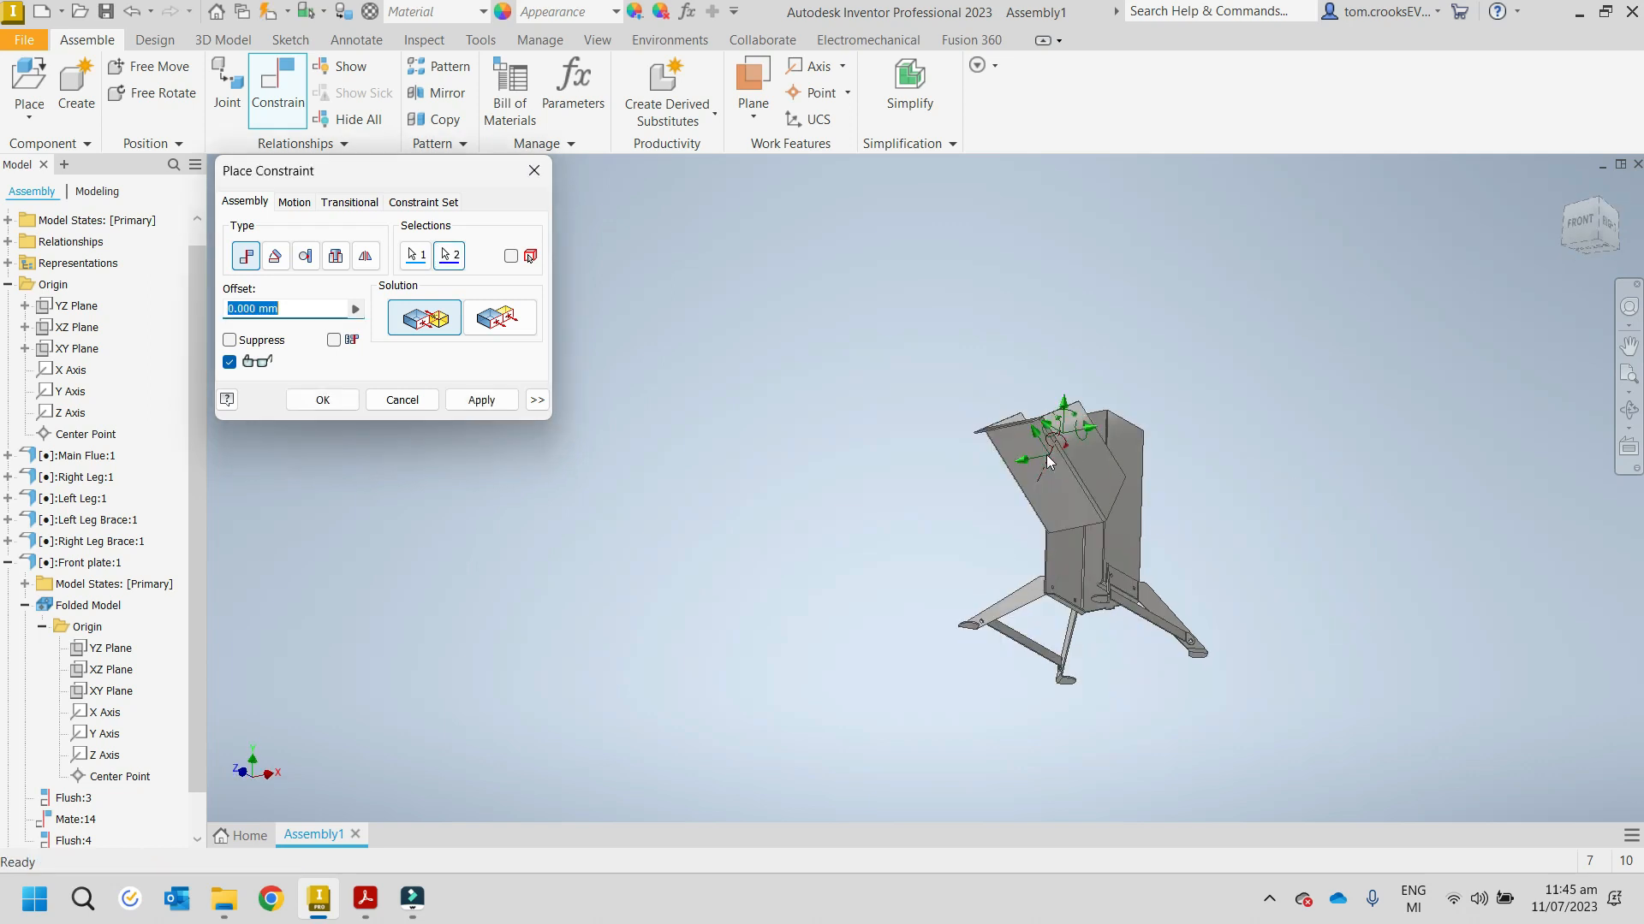
pyautogui.click(481, 399)
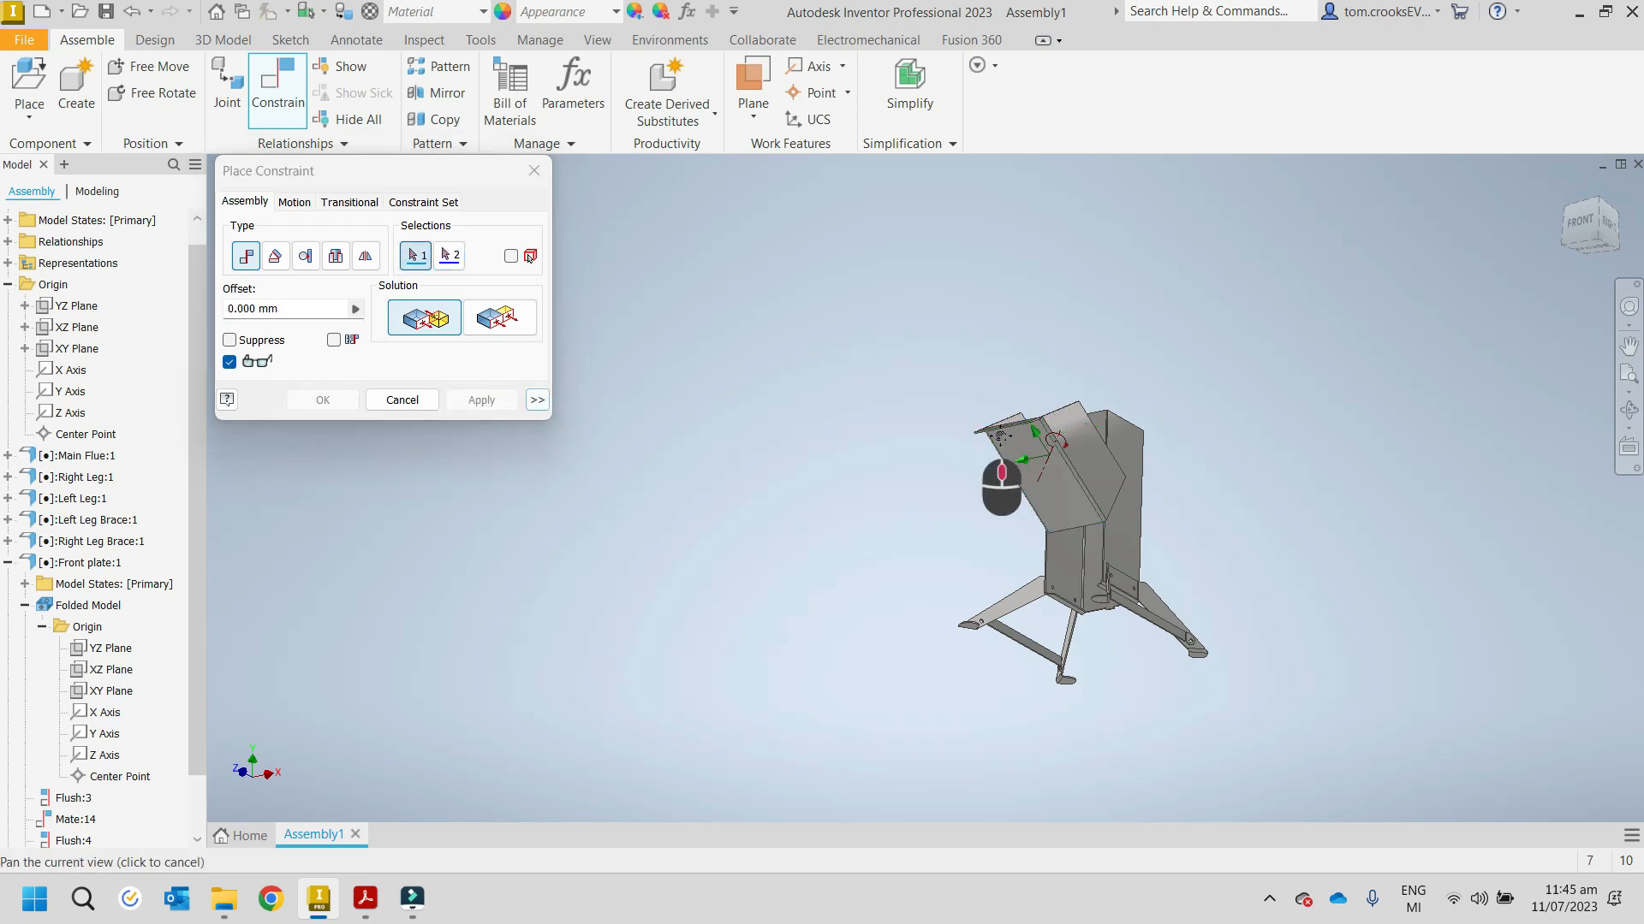
# Step: Mate the face of the Base inlet panel's short bent flange to the Main Flue at 0 mm offset
pyautogui.scroll(5, 1003, 441)
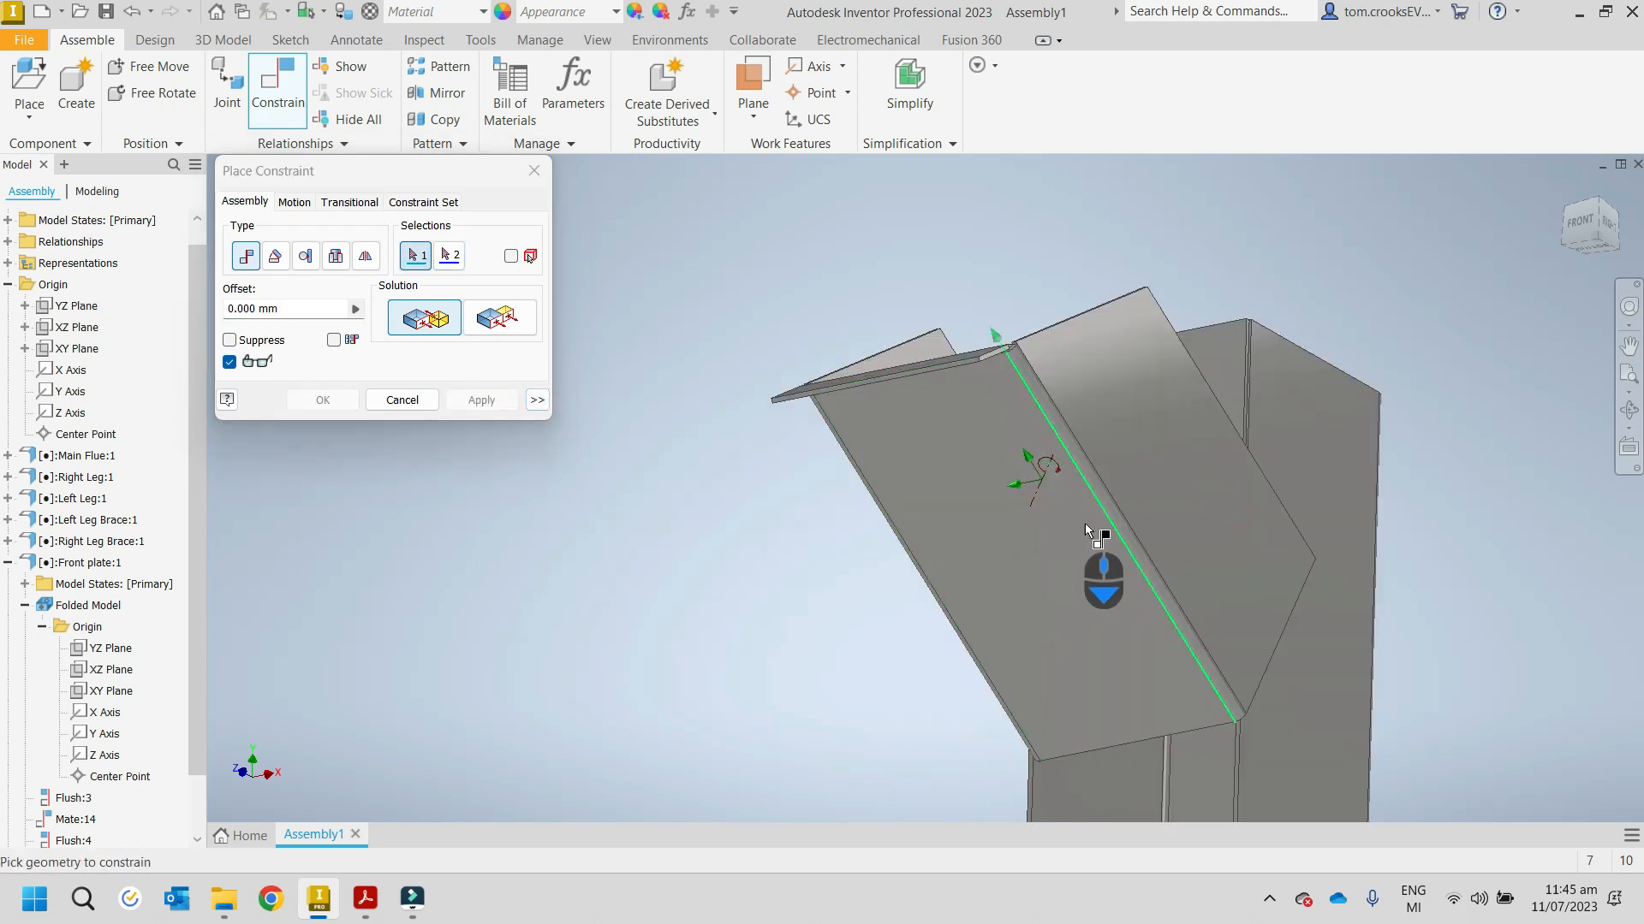
pyautogui.scroll(-5, 907, 481)
pyautogui.keyDown('shift'); pyautogui.moveTo(835, 480); pyautogui.dragTo(805, 522, button='middle'); pyautogui.keyUp('shift')
pyautogui.scroll(5, 875, 587)
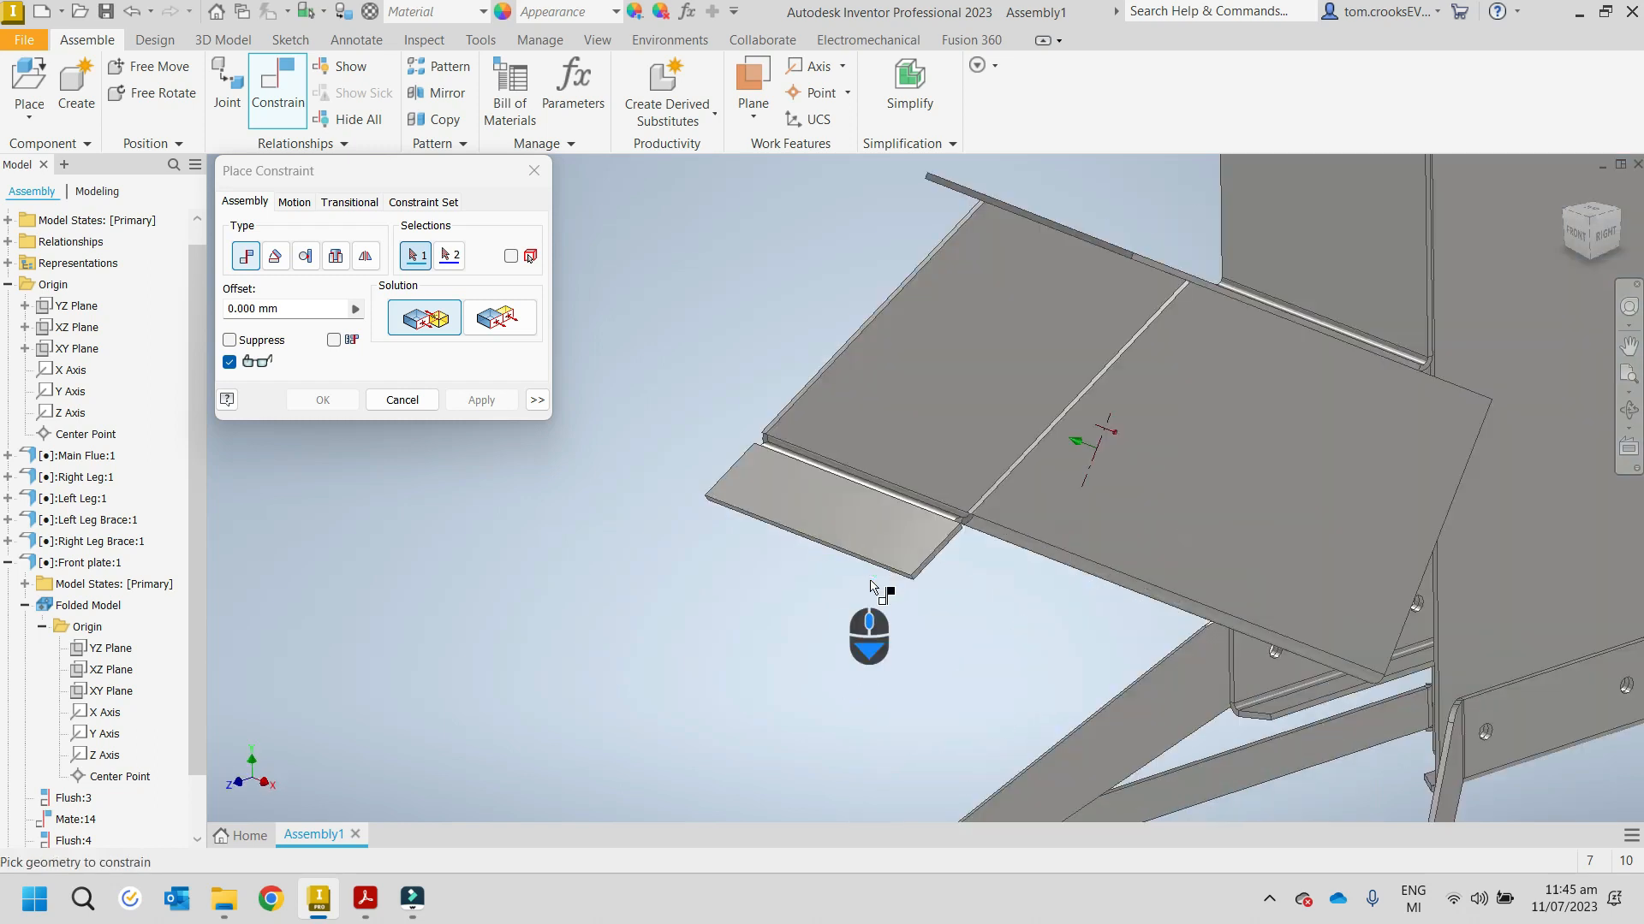
pyautogui.click(861, 524)
pyautogui.scroll(-5, 1413, 685)
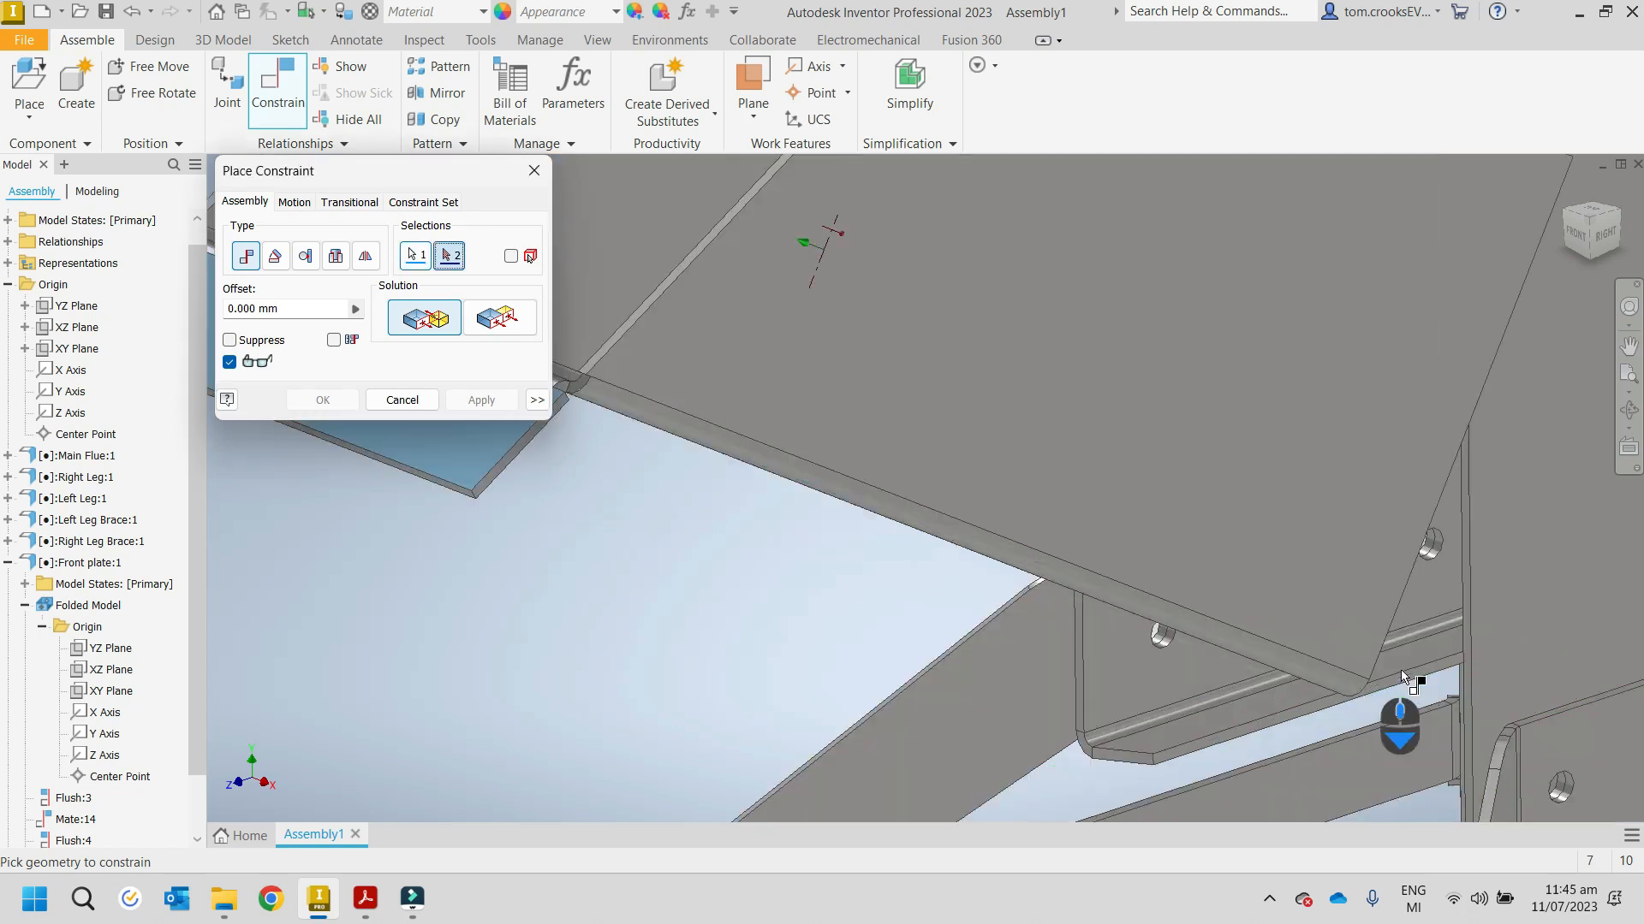
pyautogui.scroll(-4, 1514, 655)
pyautogui.click(1530, 620)
pyautogui.scroll(8, 1447, 578)
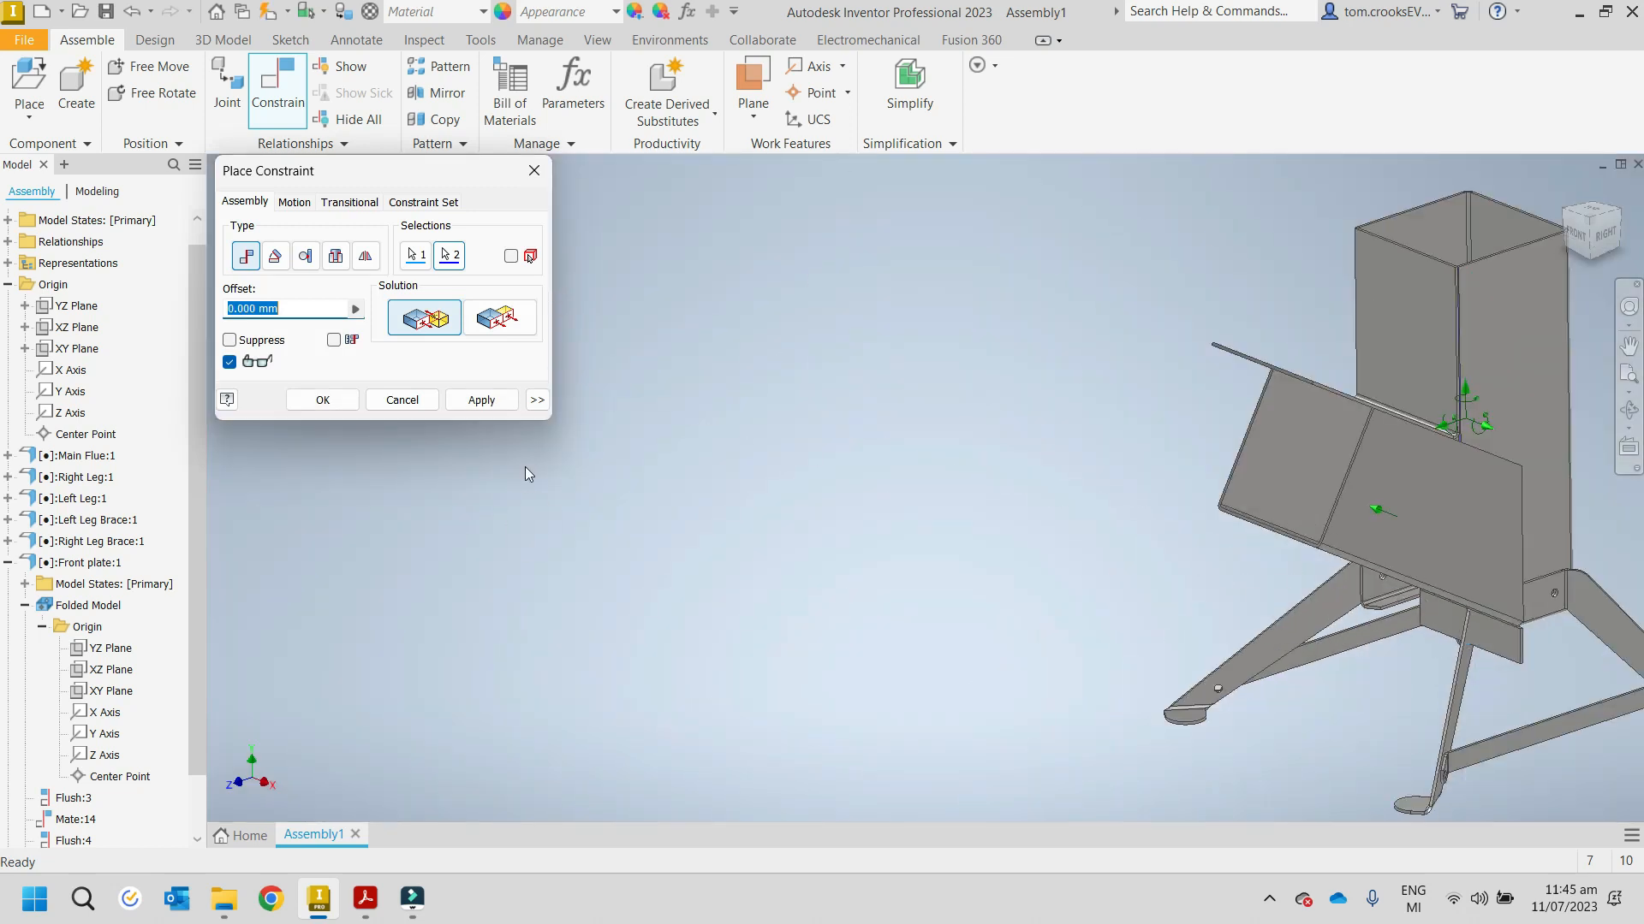
pyautogui.click(477, 400)
# Step: Mate the Base inlet panel's YZ Plane to the assembly's YZ Plane at 0 mm offset and finish constraining
pyautogui.scroll(2, 679, 496)
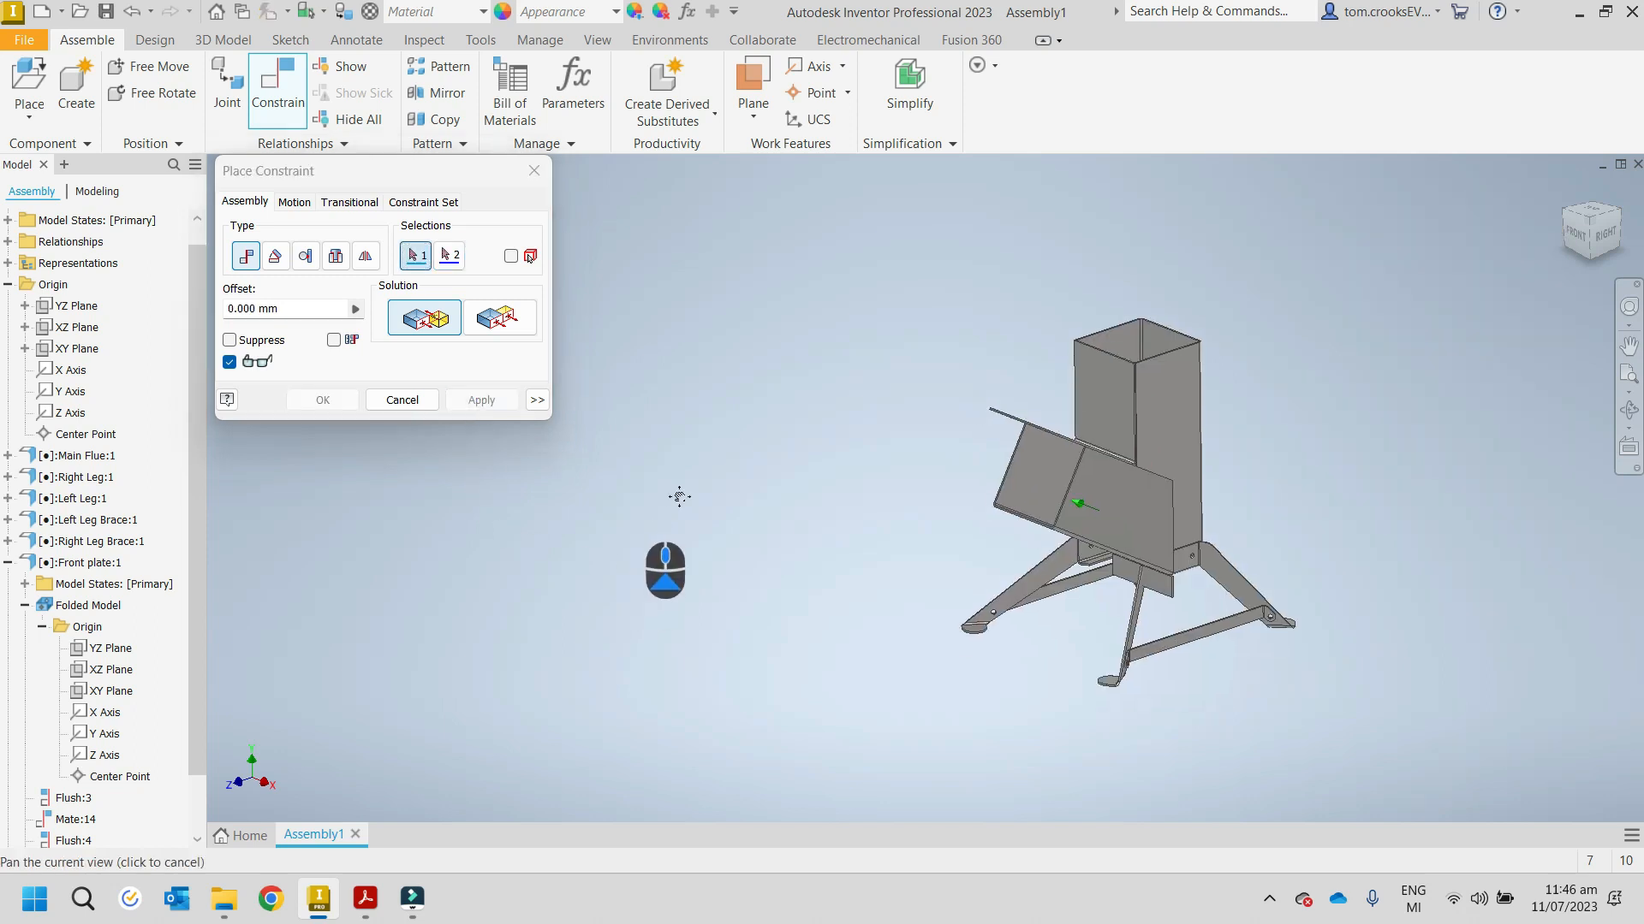
pyautogui.moveTo(679, 496); pyautogui.dragTo(709, 449, button='middle')
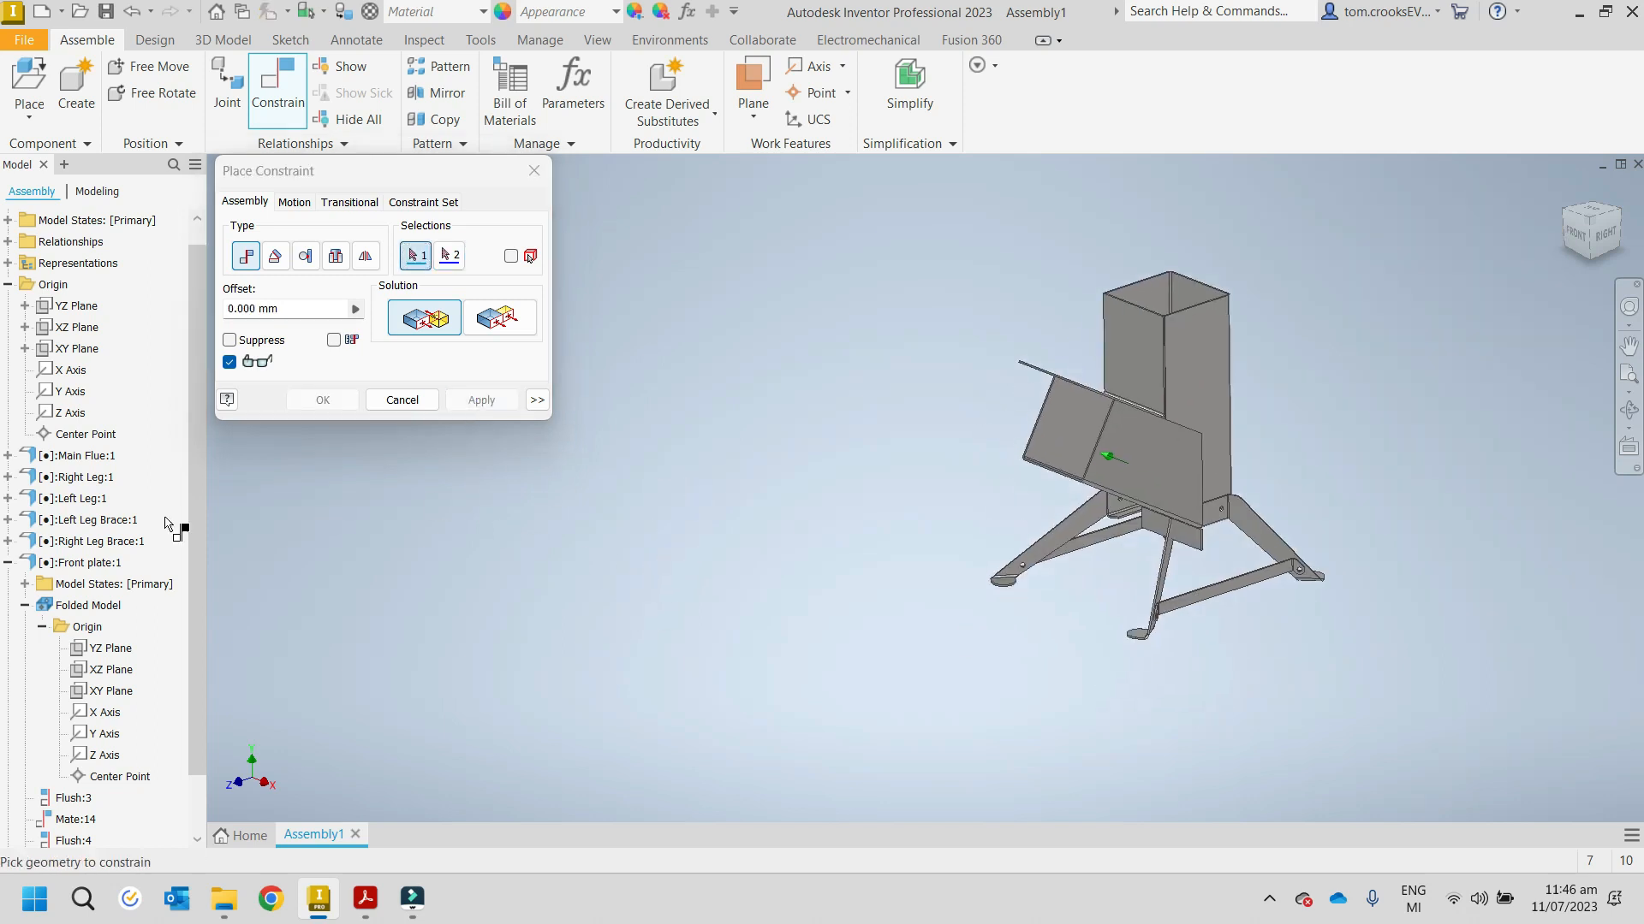
pyautogui.click(8, 563)
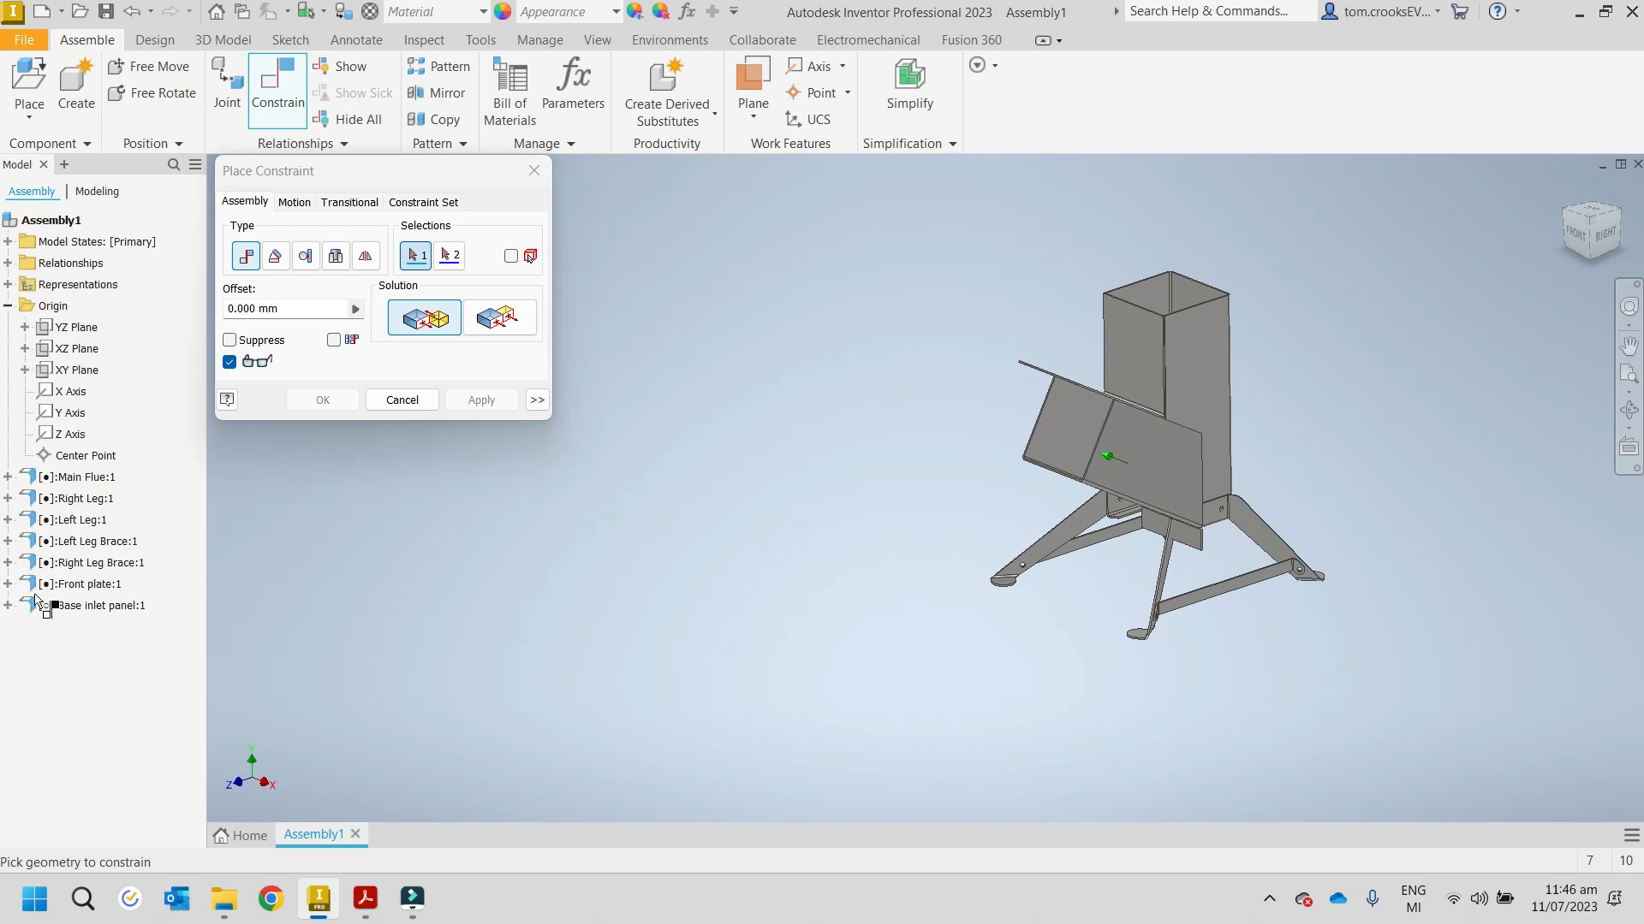
pyautogui.click(7, 605)
pyautogui.click(25, 649)
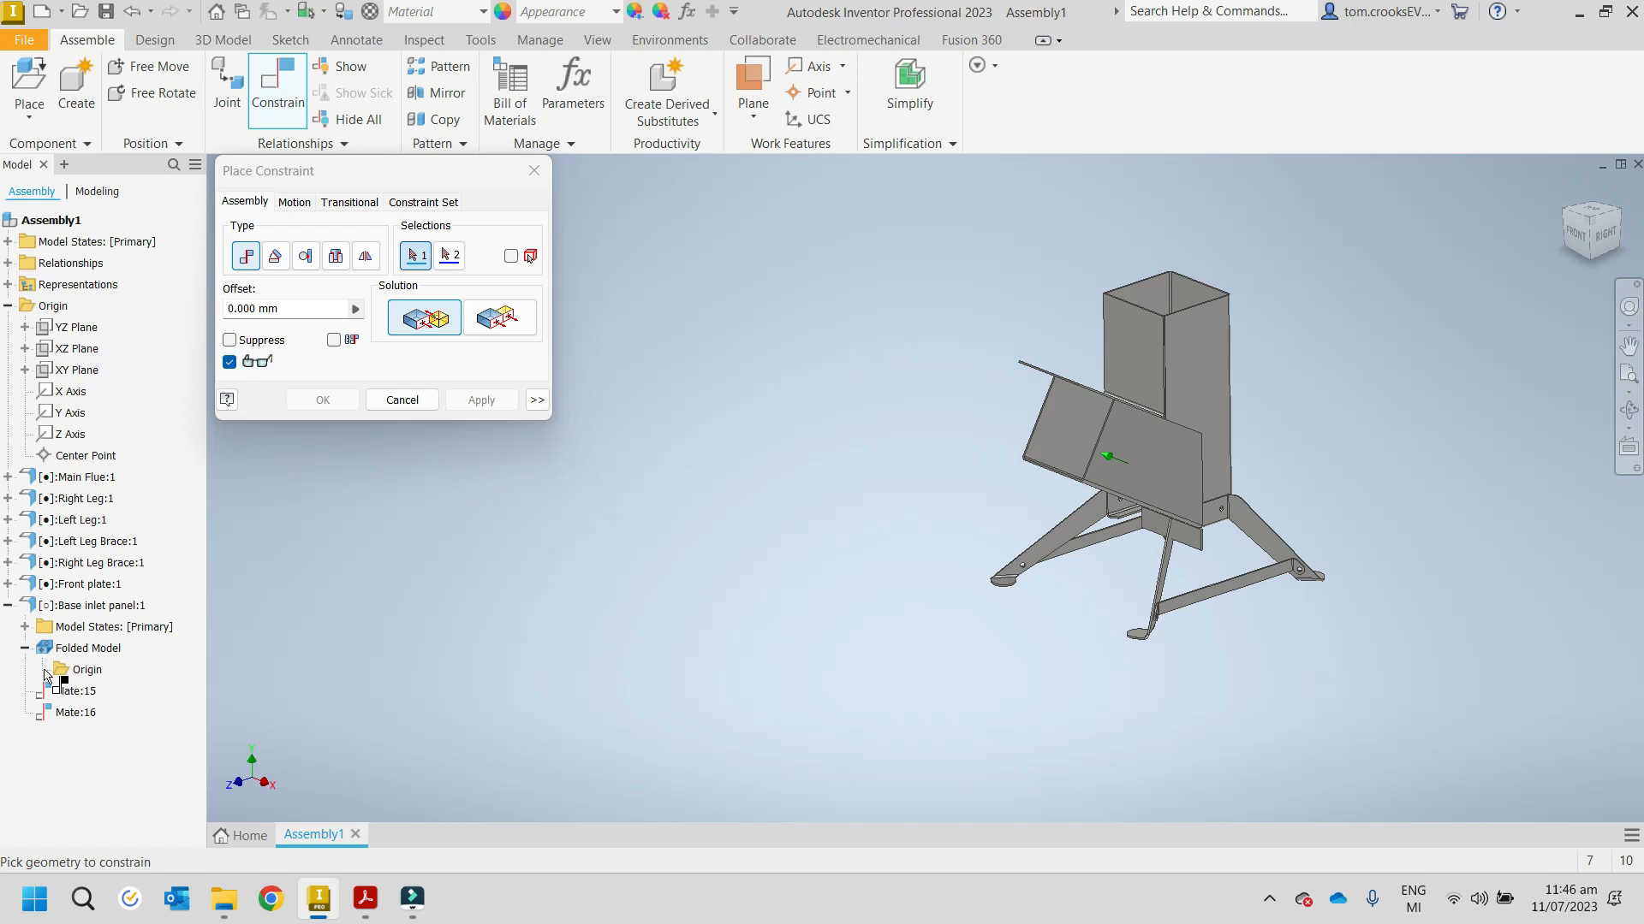
pyautogui.click(43, 669)
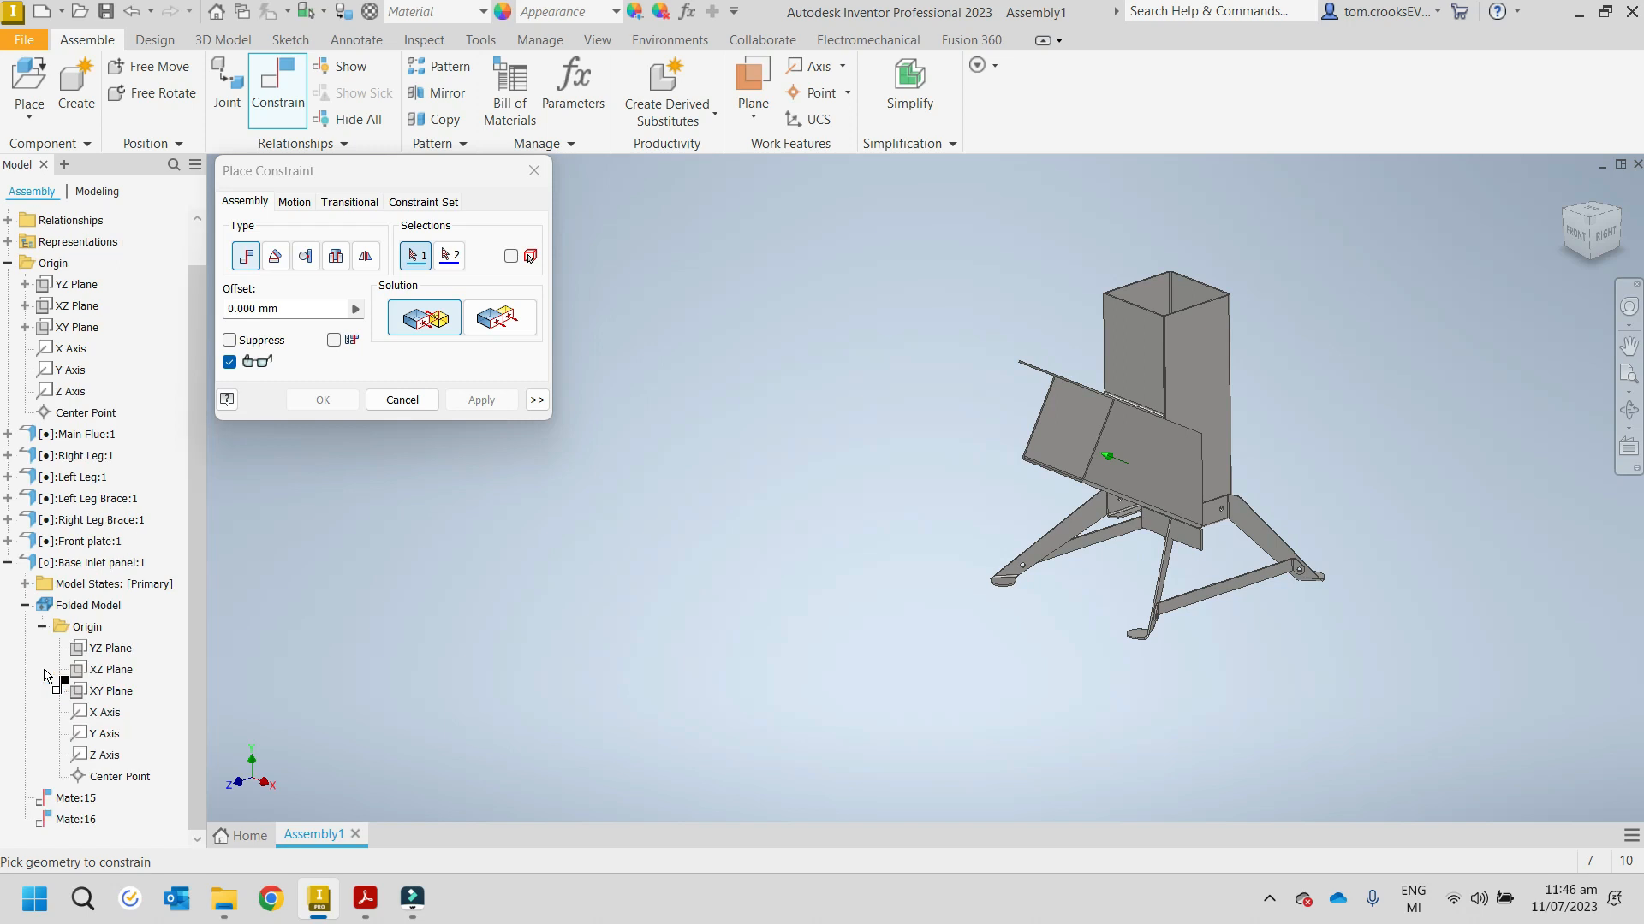
pyautogui.click(82, 285)
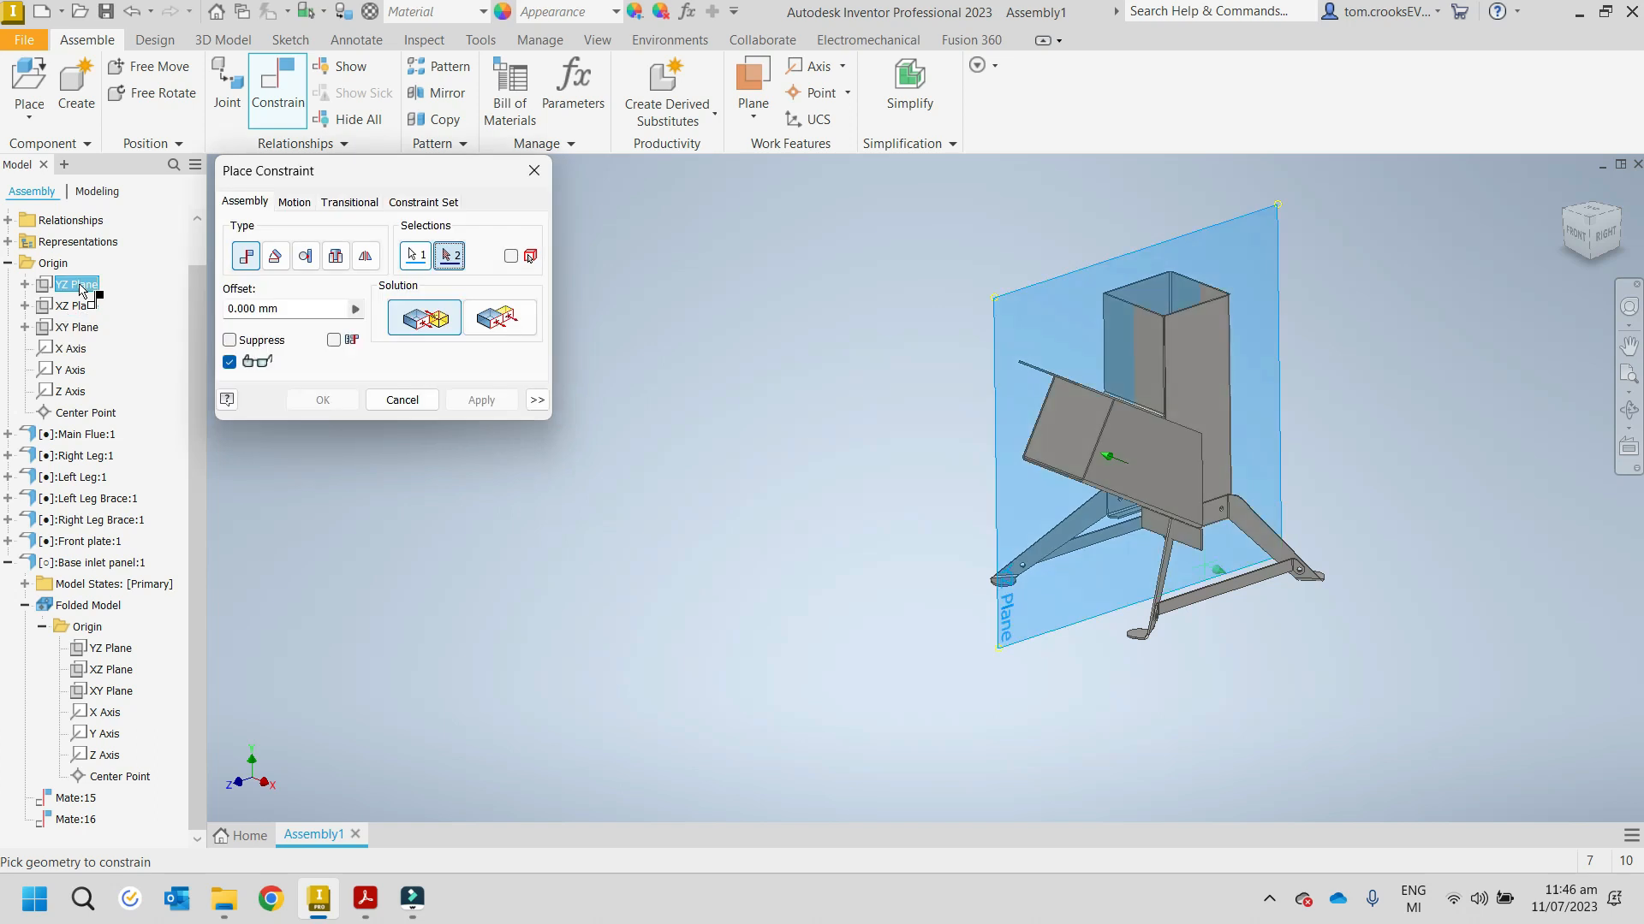
pyautogui.click(126, 654)
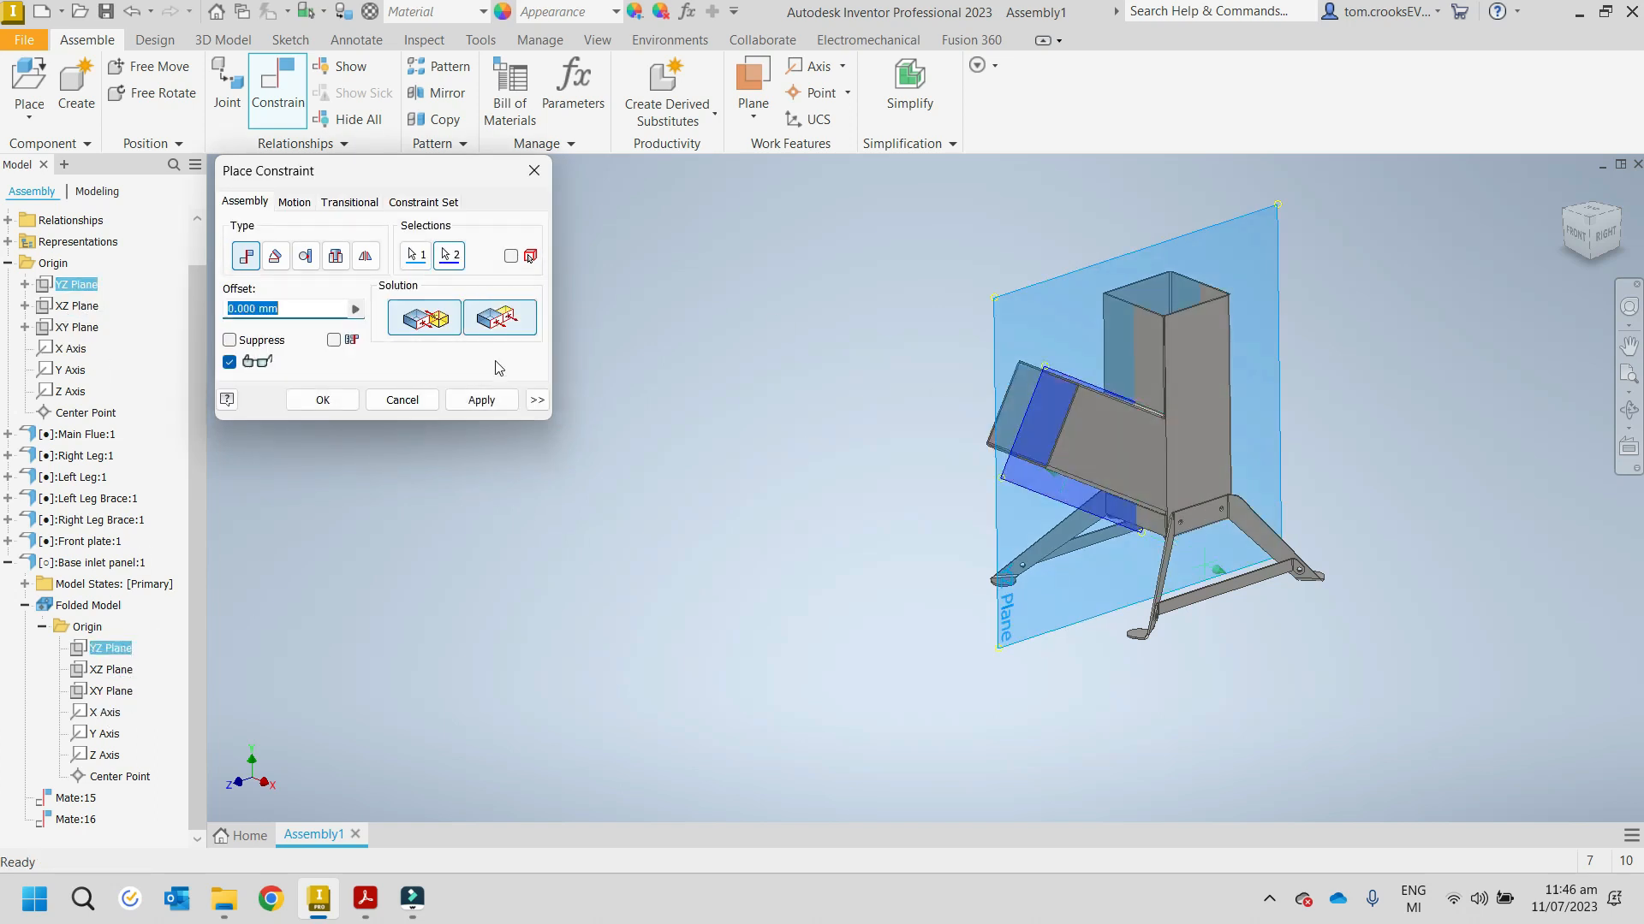
pyautogui.click(481, 400)
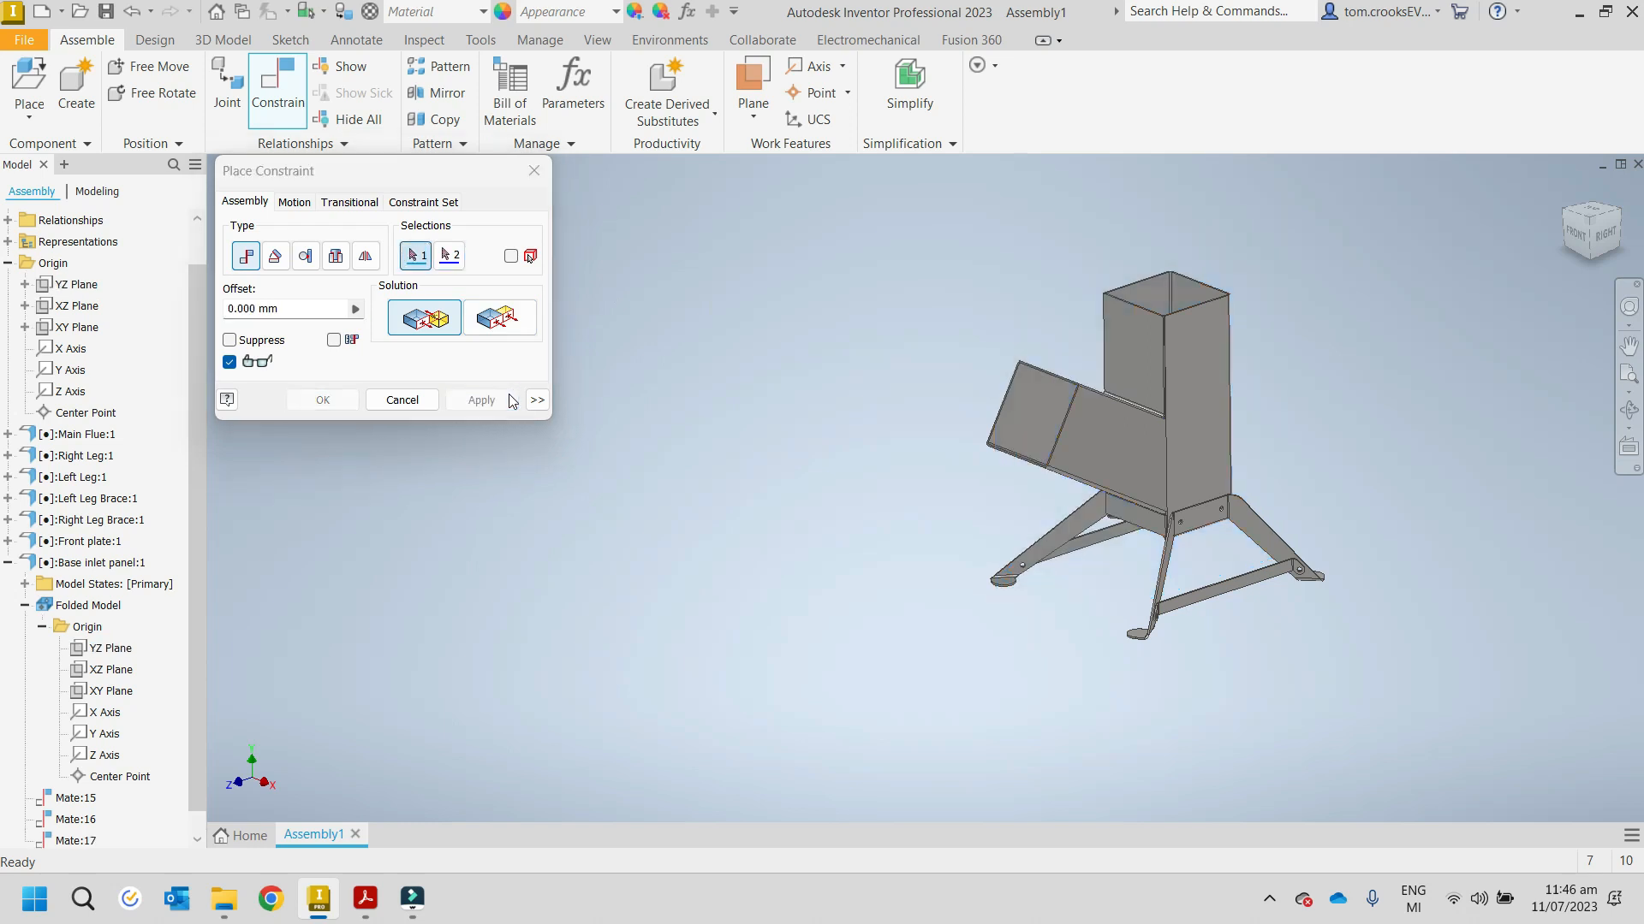
pyautogui.moveTo(839, 533)
pyautogui.keyDown('shift'); pyautogui.mouseDown(button='middle')
pyautogui.moveTo(886, 437)
pyautogui.moveTo(843, 437)
pyautogui.moveTo(838, 516)
pyautogui.moveTo(780, 519)
pyautogui.moveTo(795, 527)
pyautogui.mouseUp(button='middle'); pyautogui.keyUp('shift')
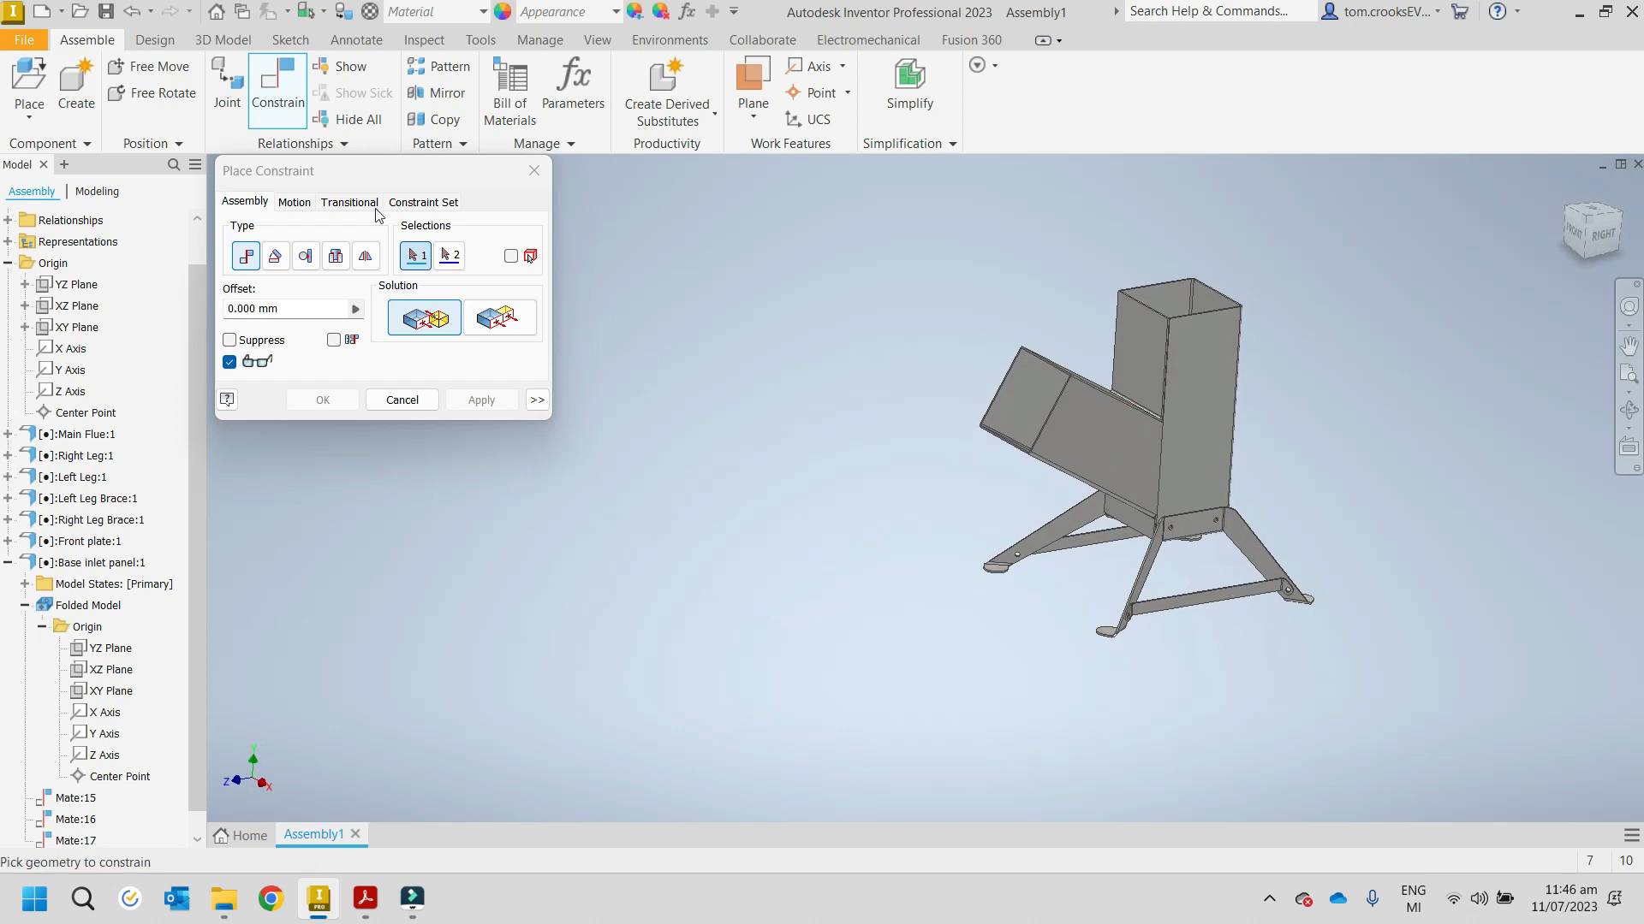
pyautogui.click(537, 180)
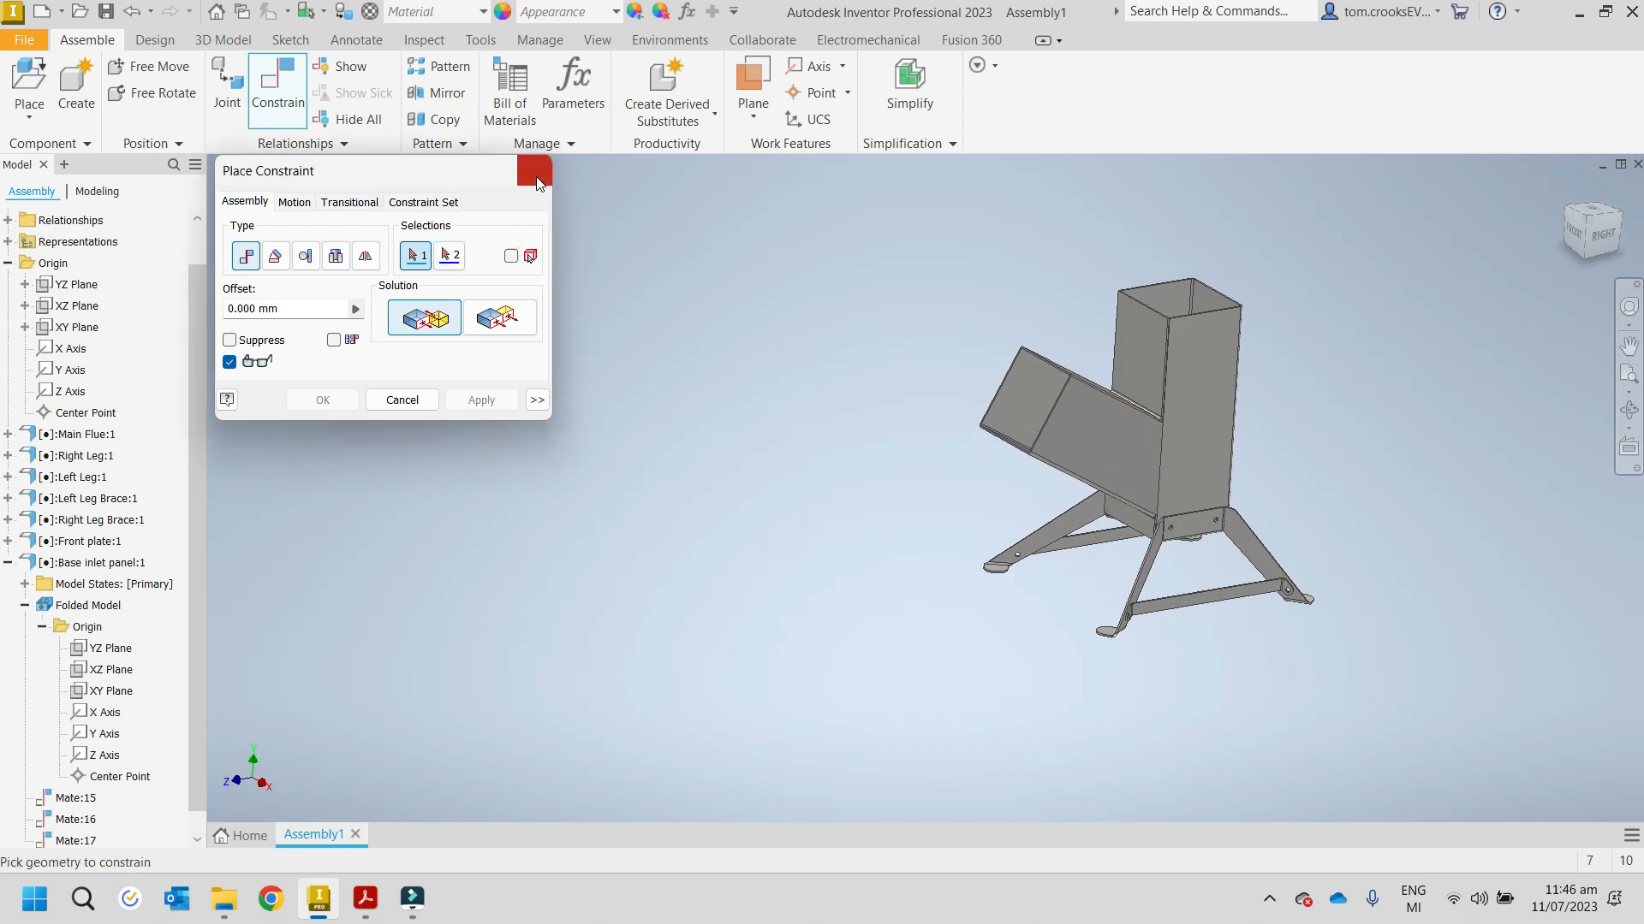
pyautogui.click(8, 562)
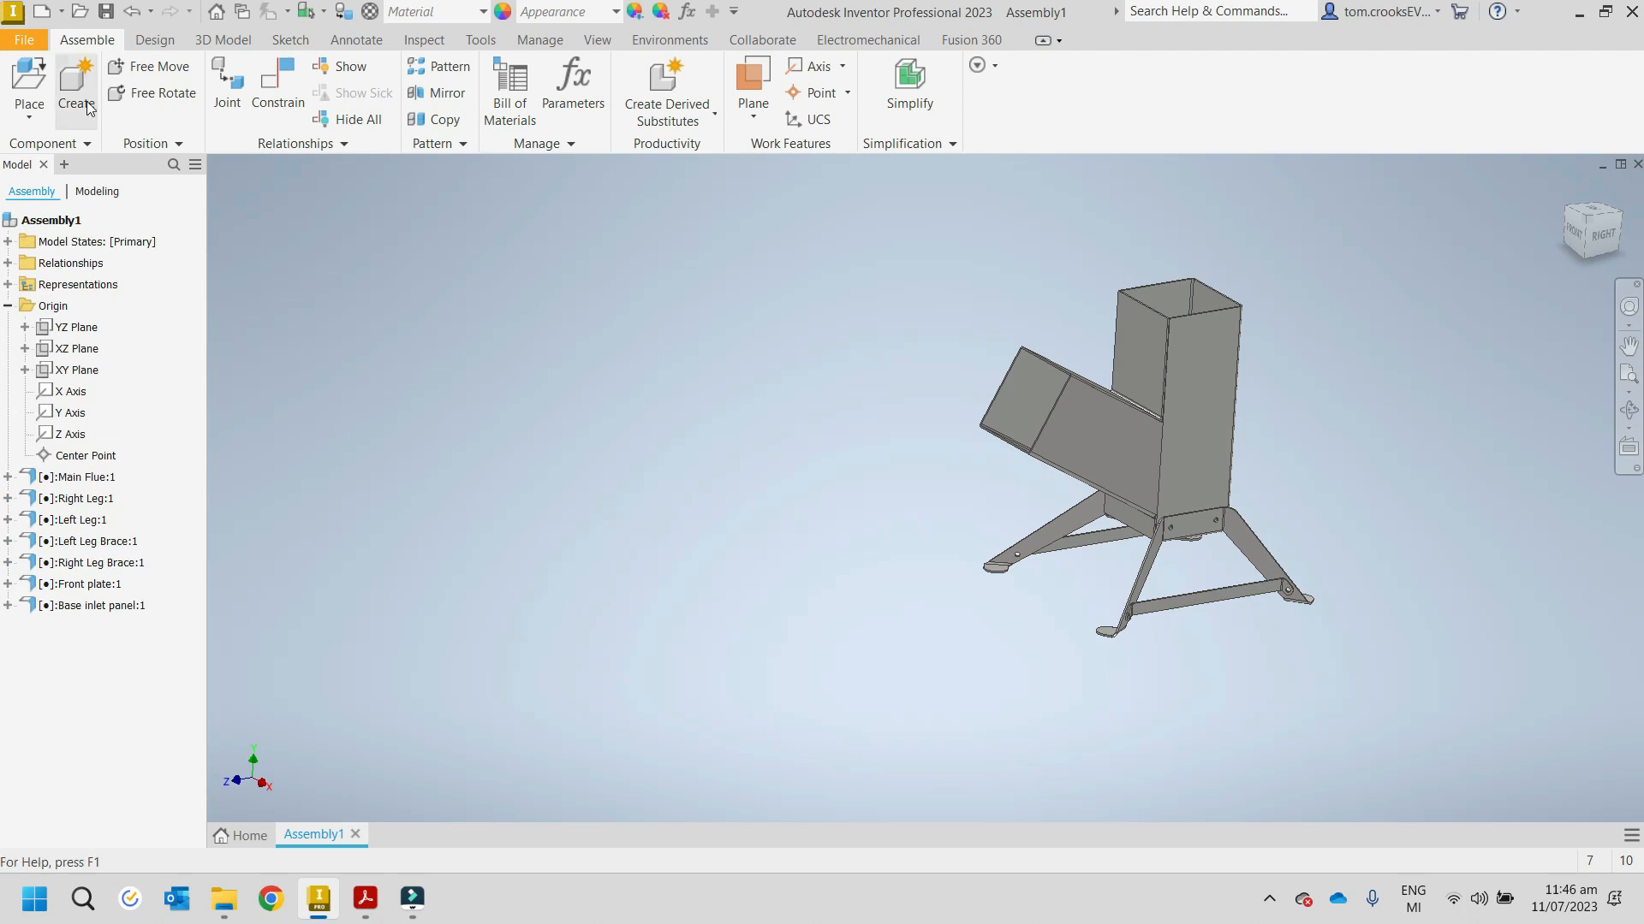
# Step: Place one Ash Tray from the Rocket Fire Assembly Exercise folder in free space beside the rocket fire
pyautogui.click(26, 77)
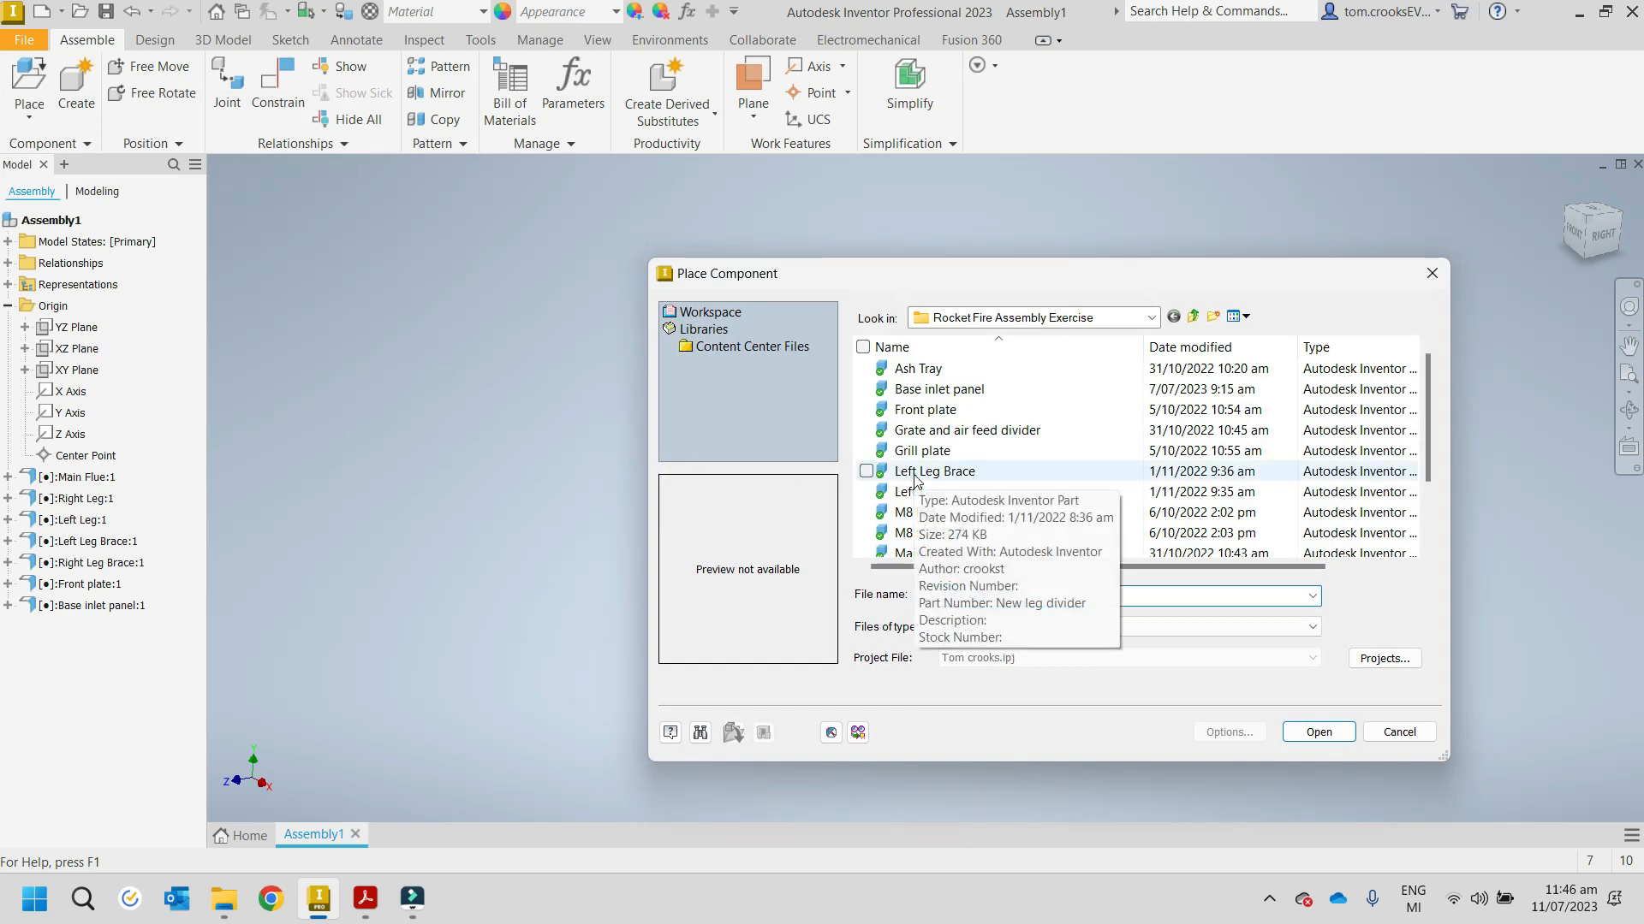
pyautogui.click(909, 376)
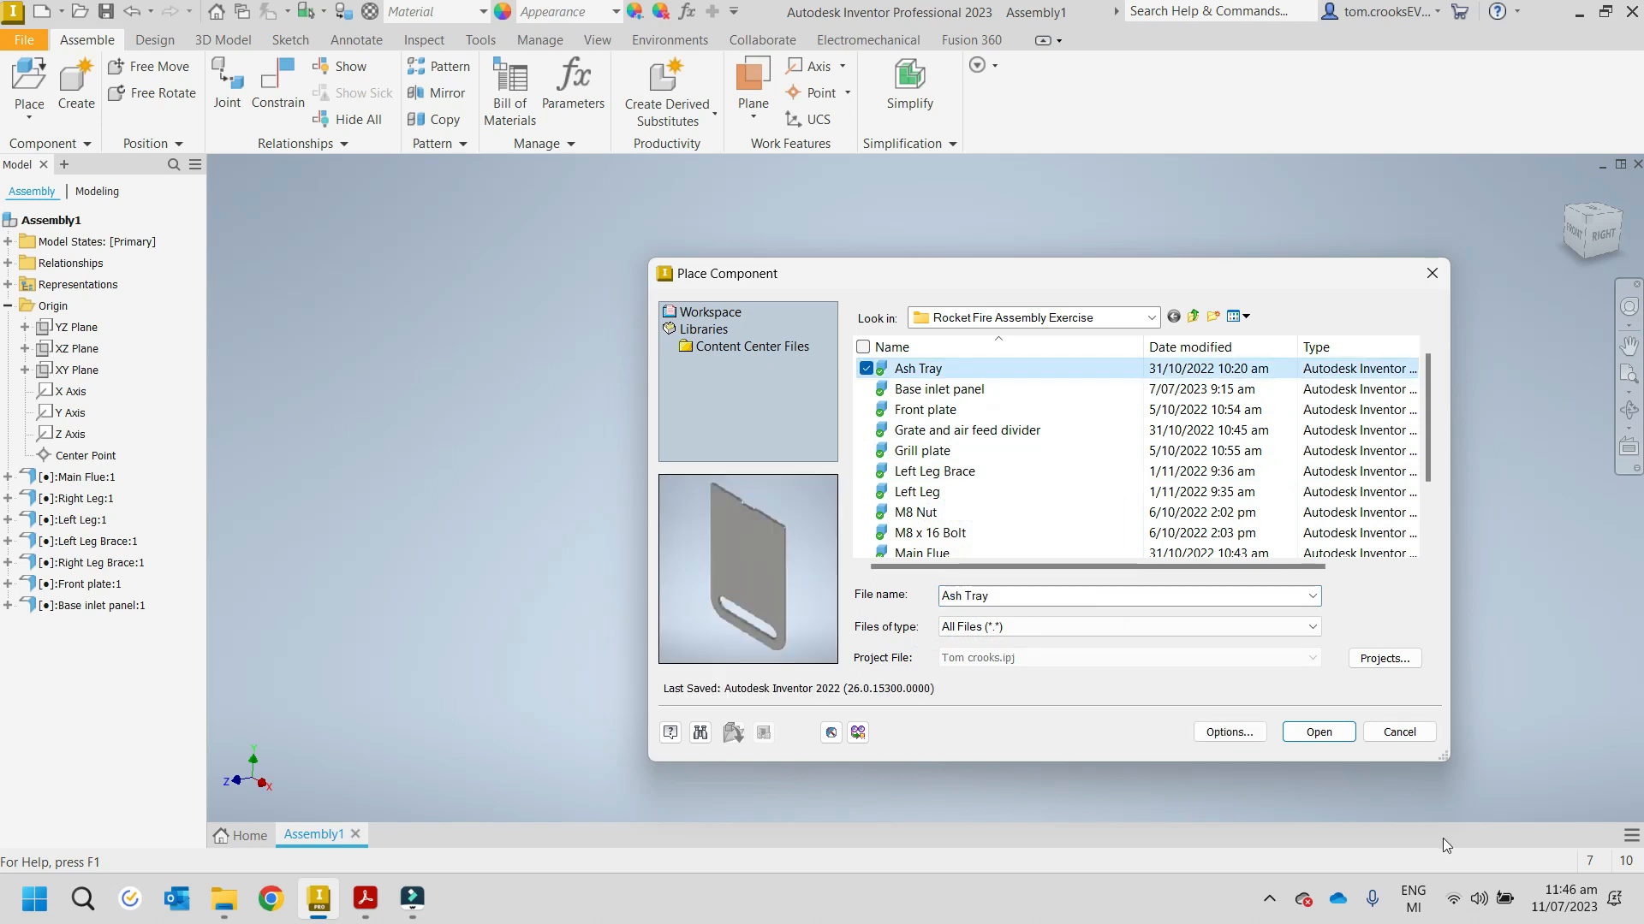
pyautogui.click(1317, 737)
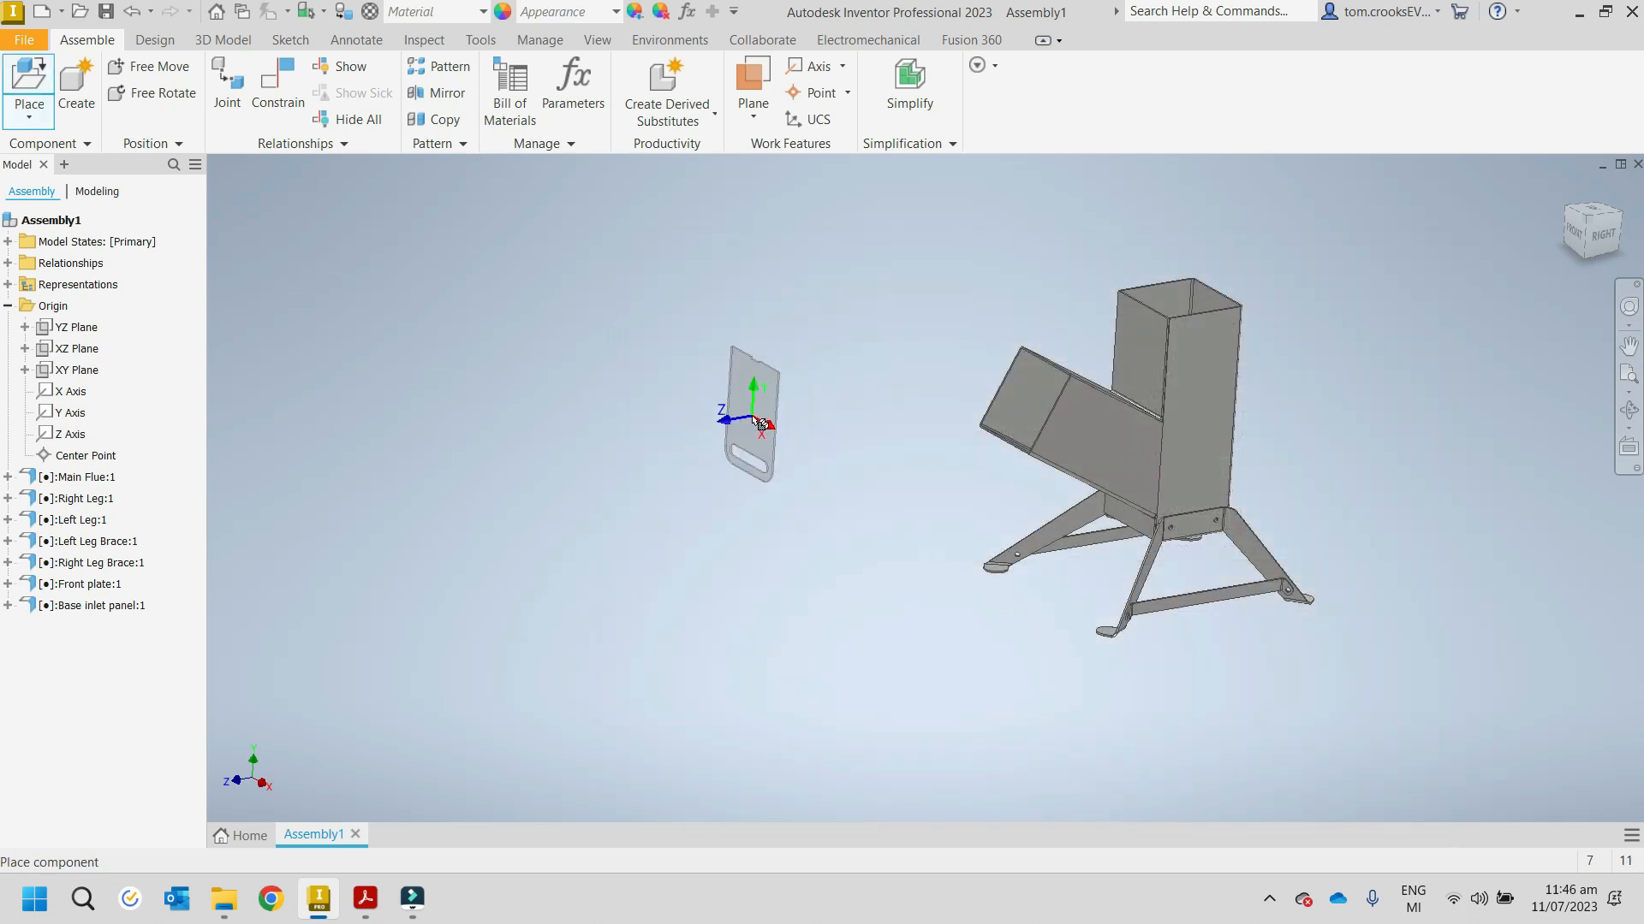
pyautogui.click(773, 467)
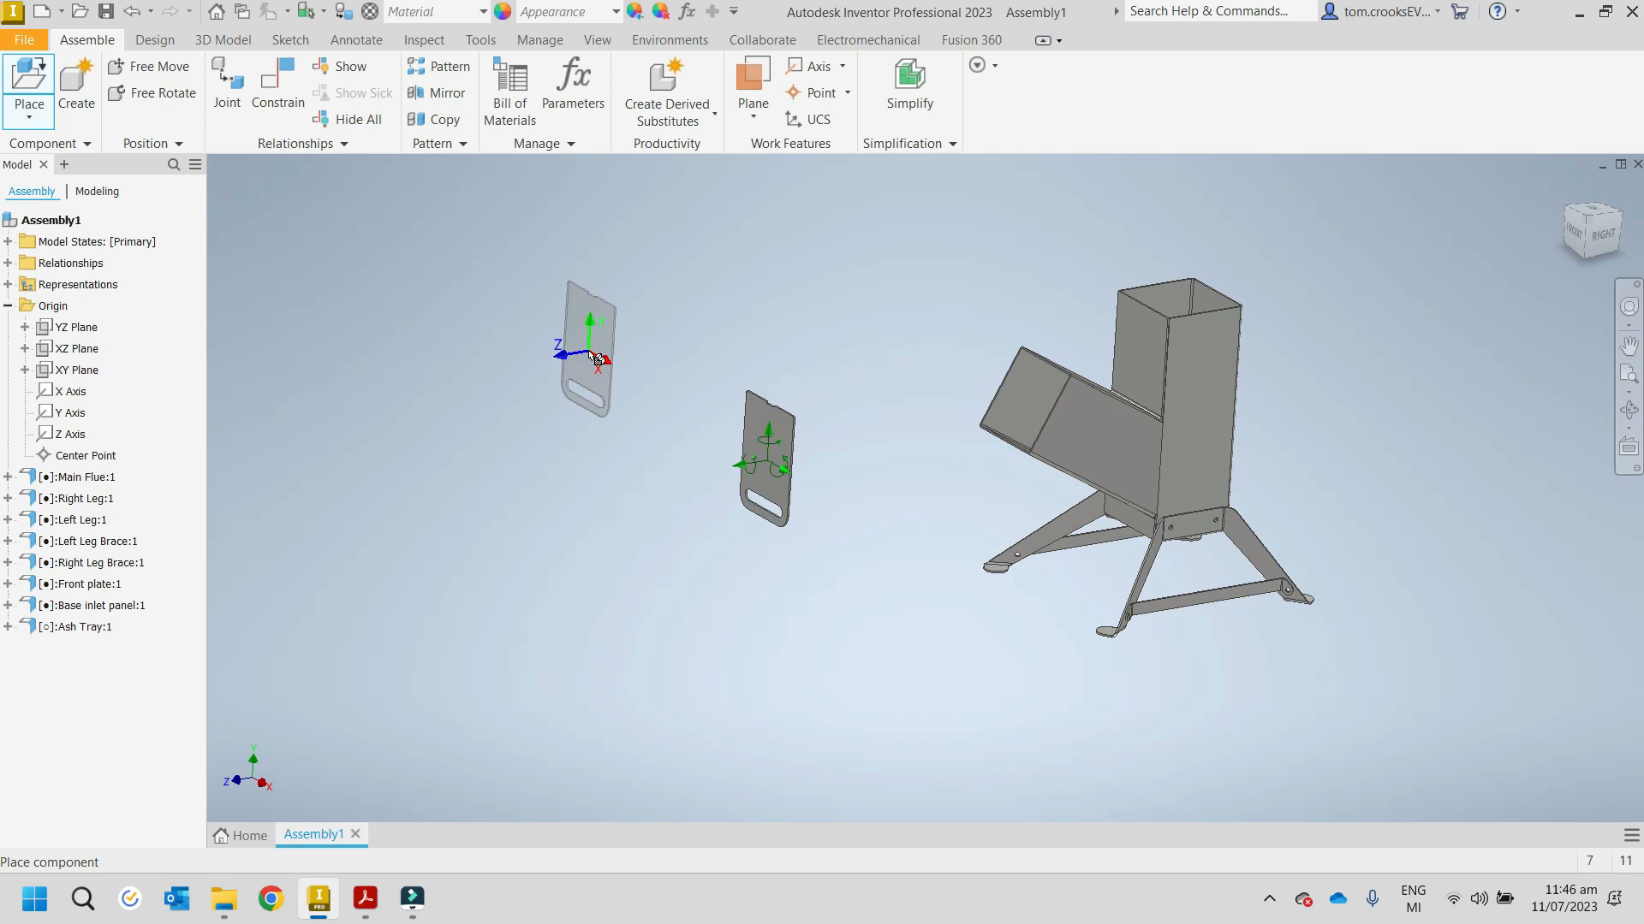
pyautogui.press('Escape')
# Step: Mate the Ash Tray's large flat face to the upper face of the folded lip at the Main Flue's base at 0 mm offset
pyautogui.keyDown('shift'); pyautogui.moveTo(842, 588); pyautogui.dragTo(908, 557, button='middle'); pyautogui.keyUp('shift')
pyautogui.scroll(-5, 1101, 516)
pyautogui.scroll(-3, 1101, 516)
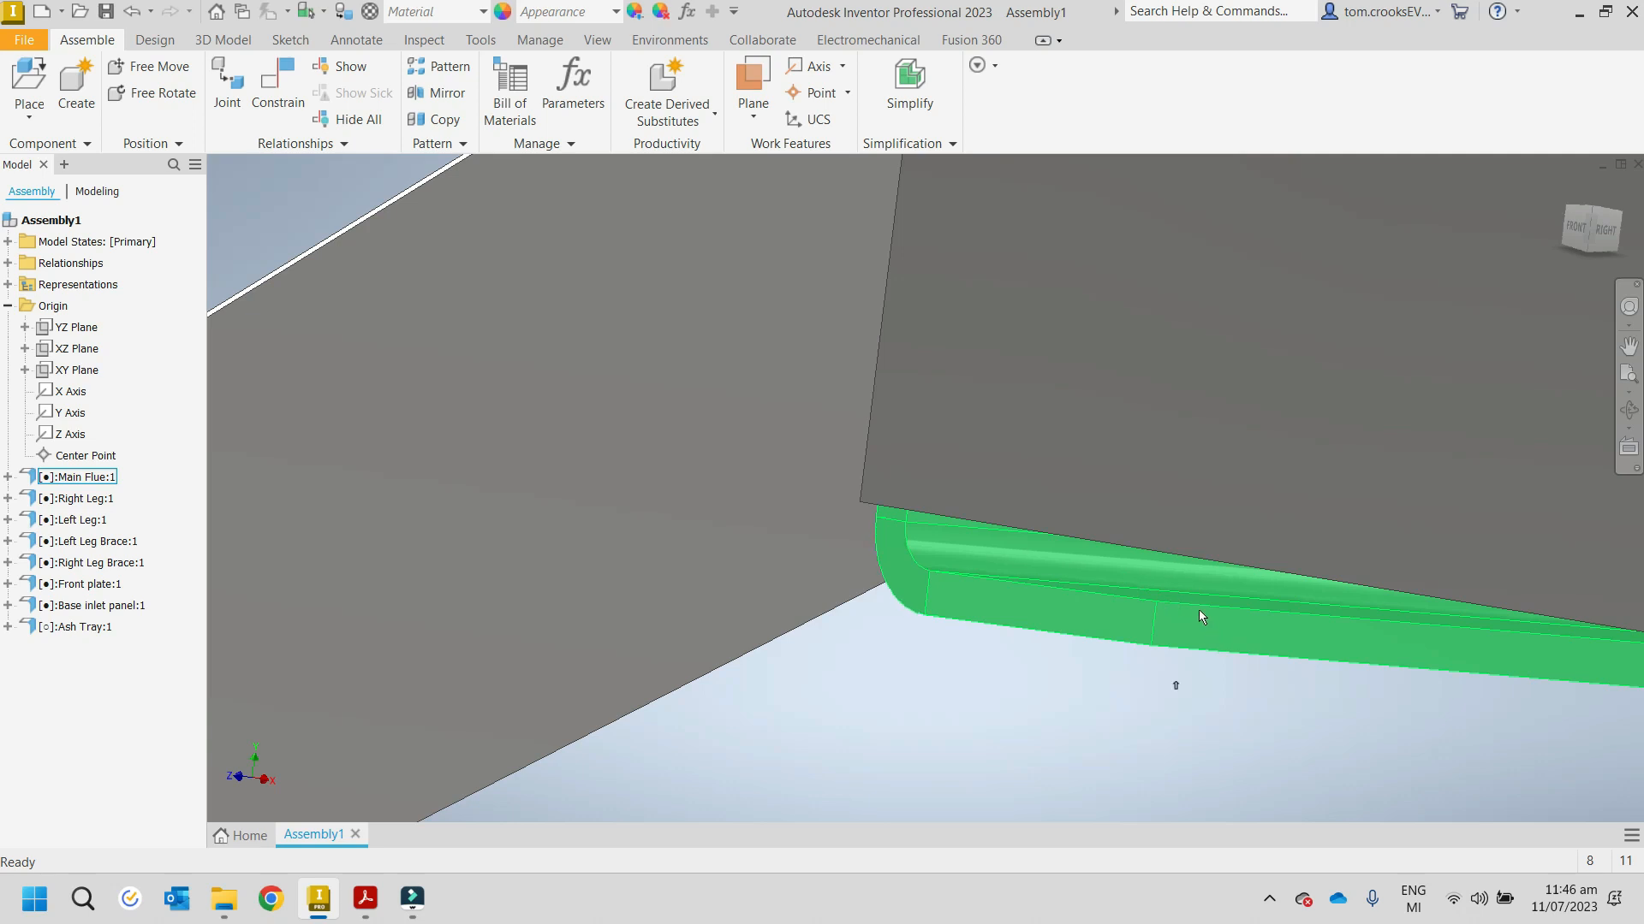
pyautogui.scroll(8, 1195, 608)
pyautogui.scroll(-4, 1181, 609)
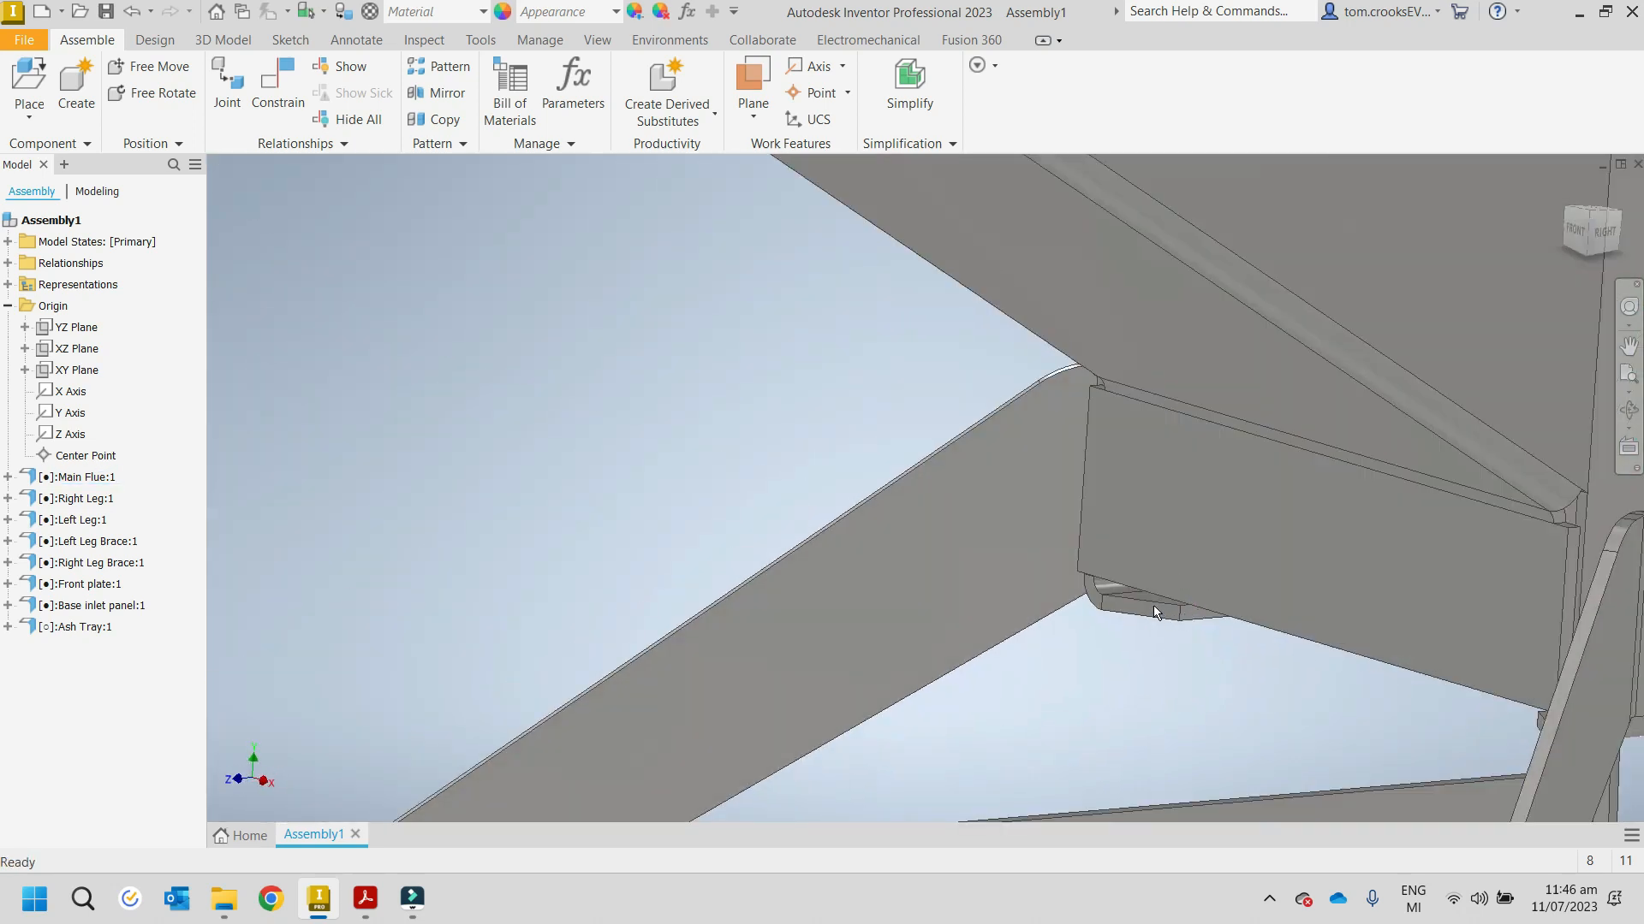
pyautogui.scroll(-2, 1173, 599)
pyautogui.scroll(6, 1151, 573)
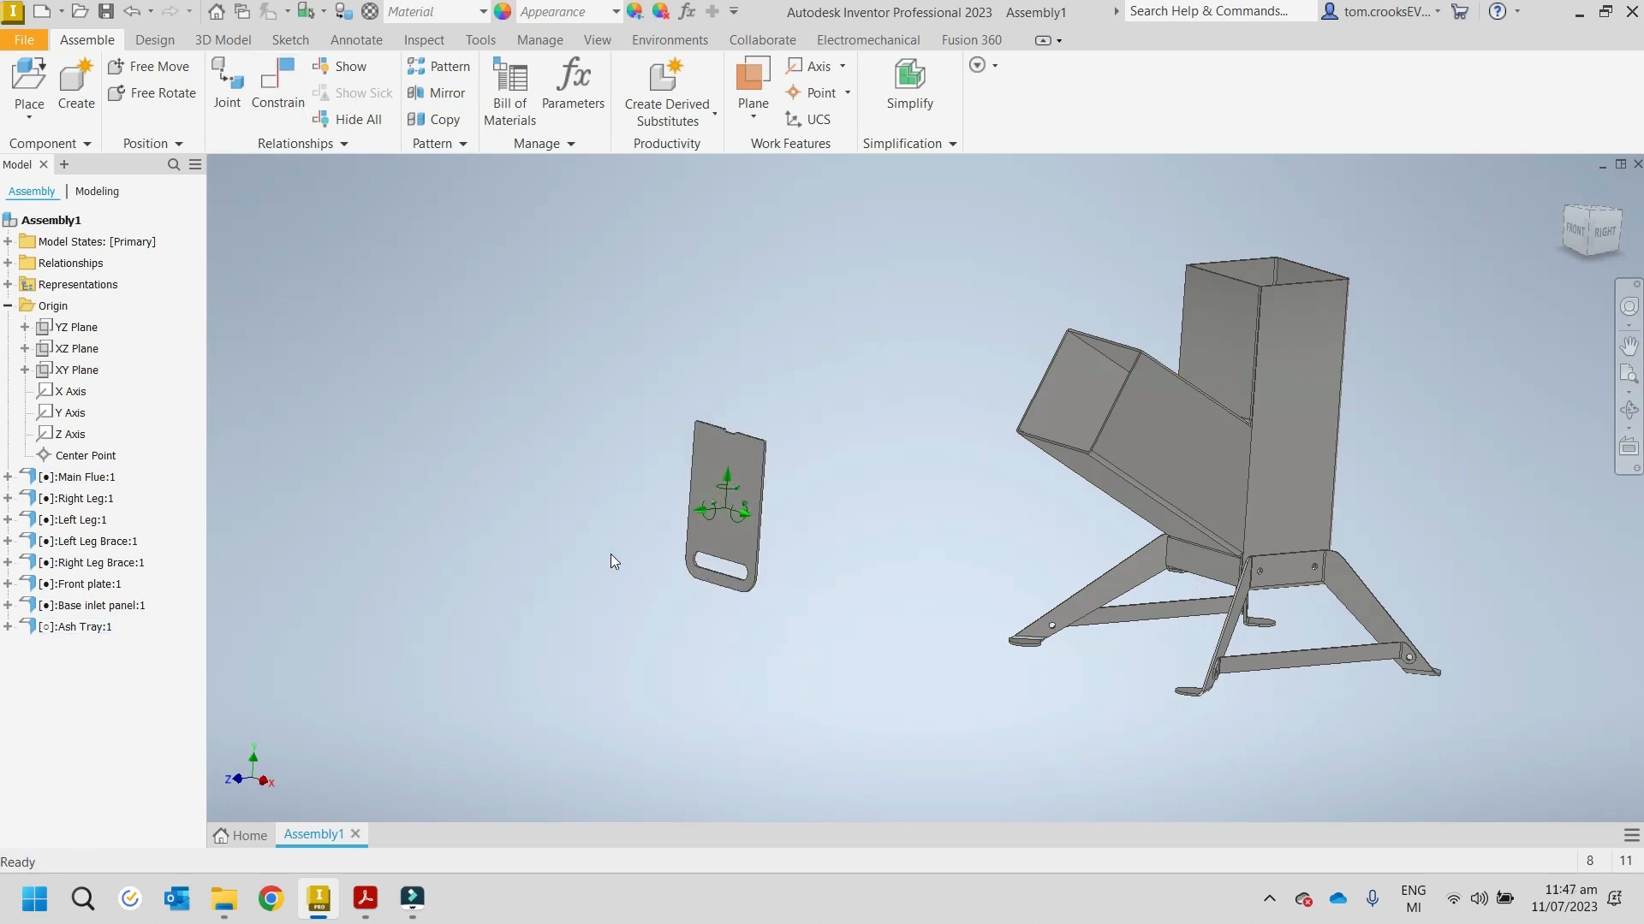
pyautogui.click(271, 80)
pyautogui.click(724, 482)
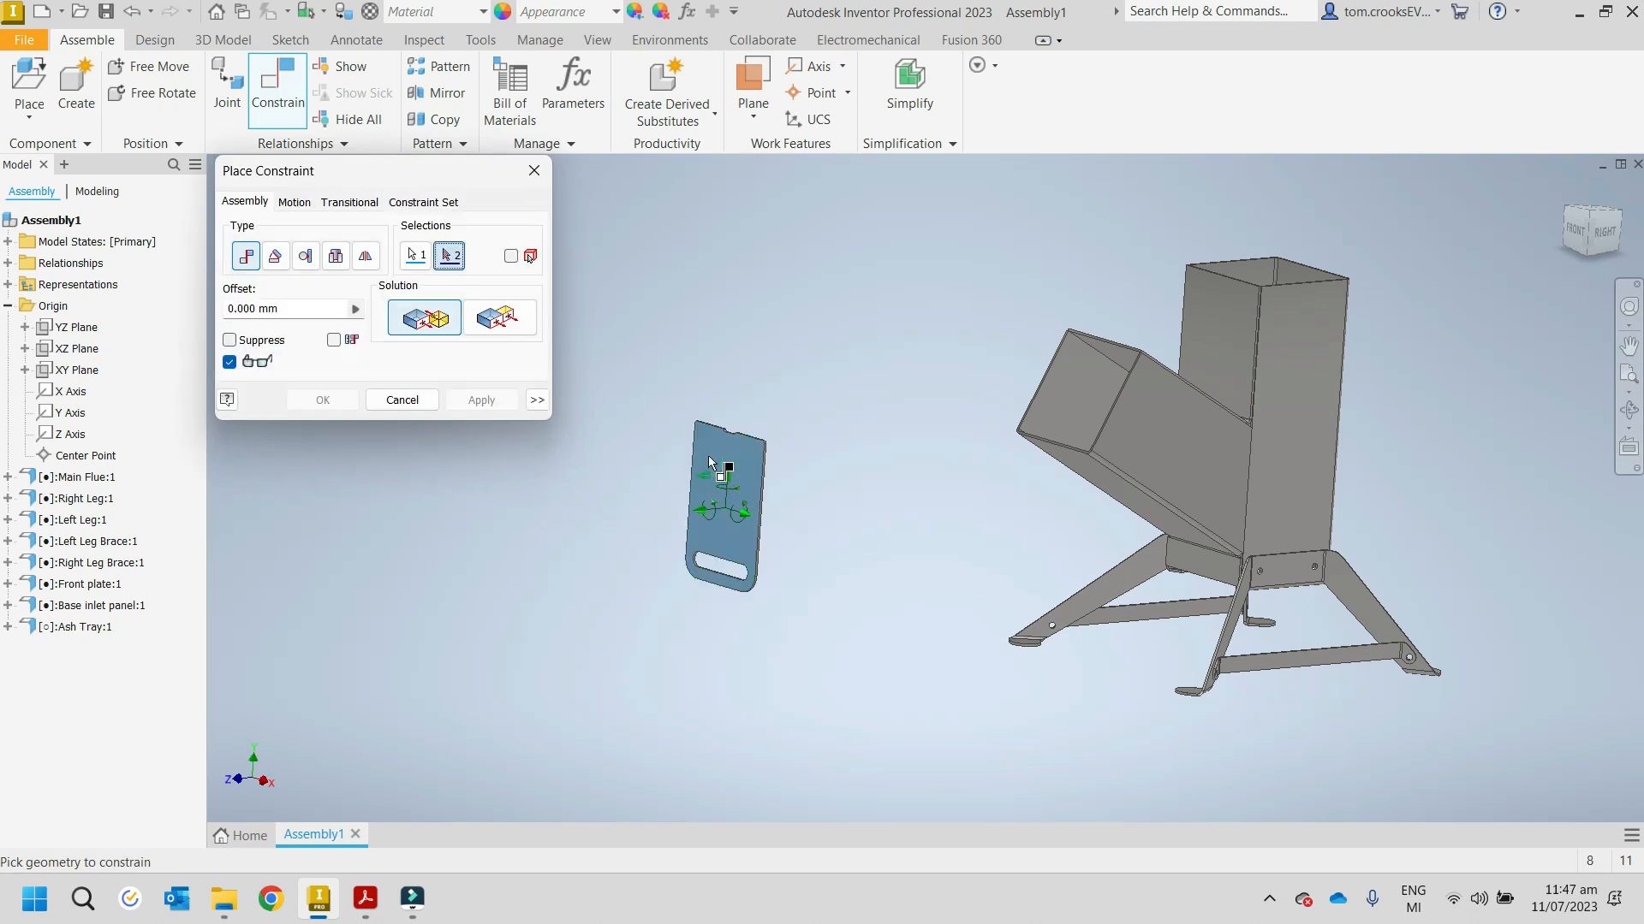
pyautogui.scroll(-8, 1183, 578)
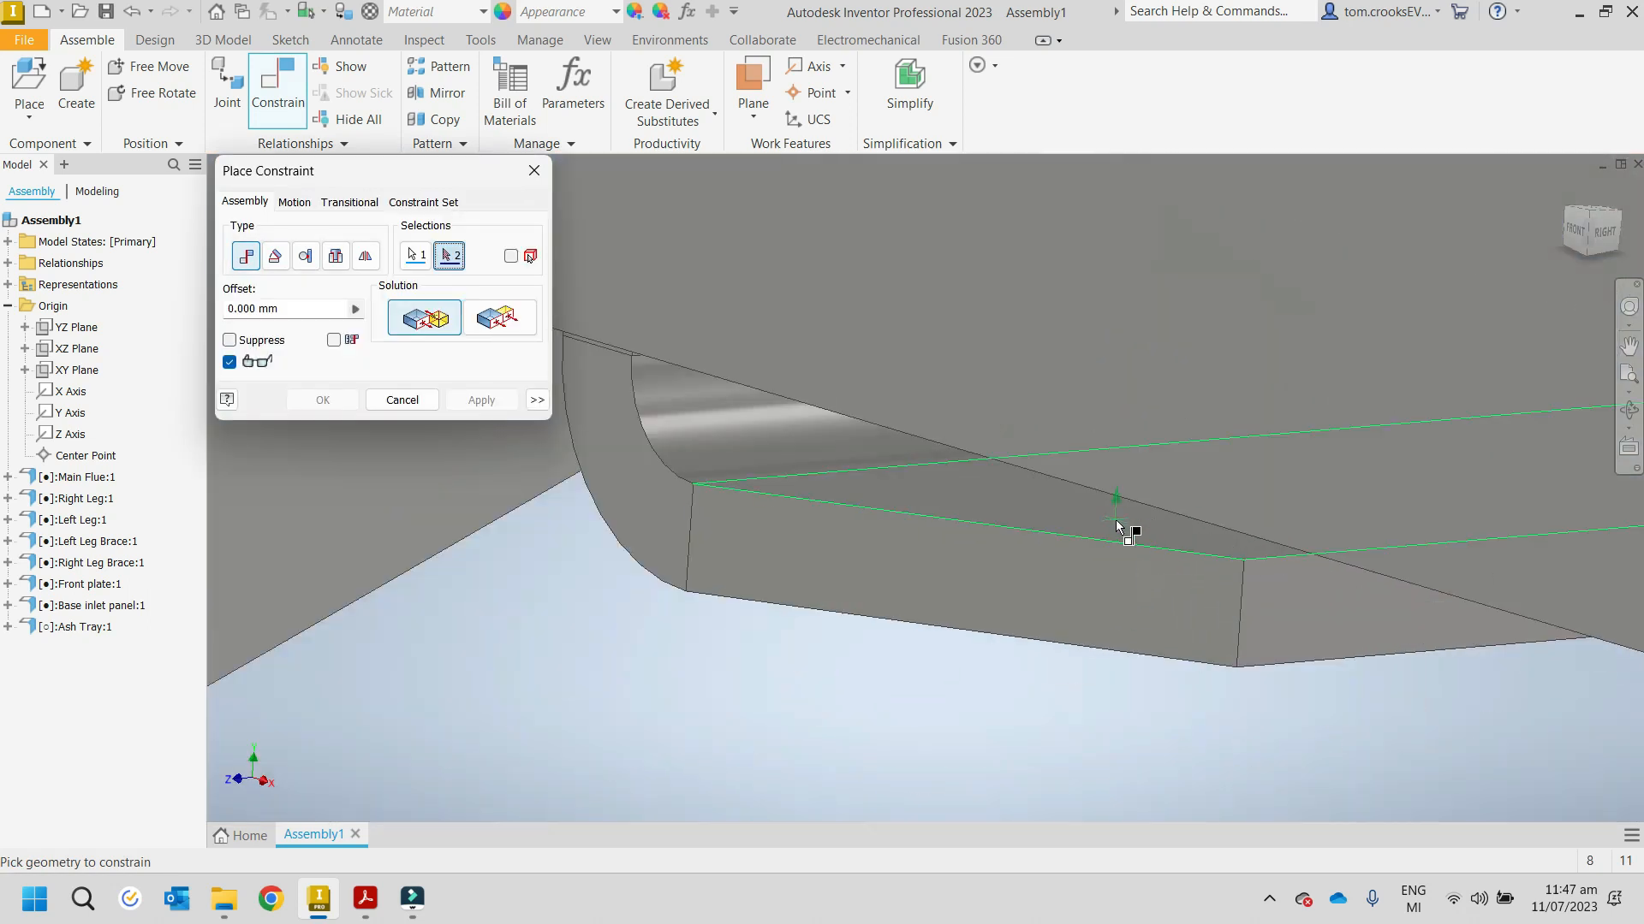
pyautogui.click(1116, 525)
pyautogui.scroll(6, 1086, 525)
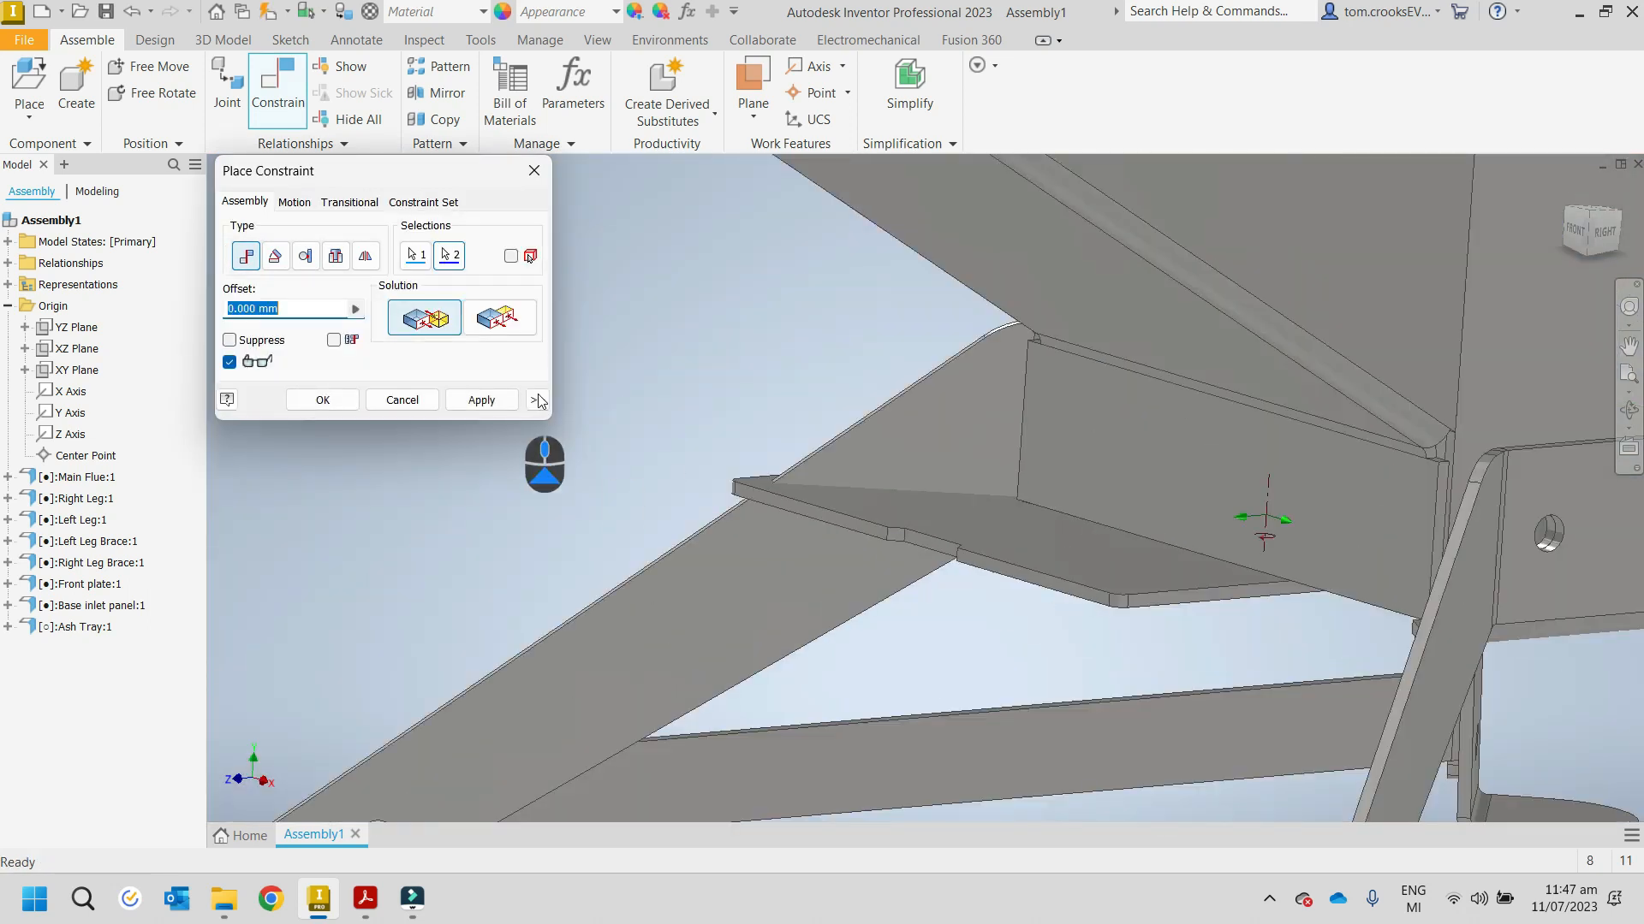
pyautogui.click(481, 400)
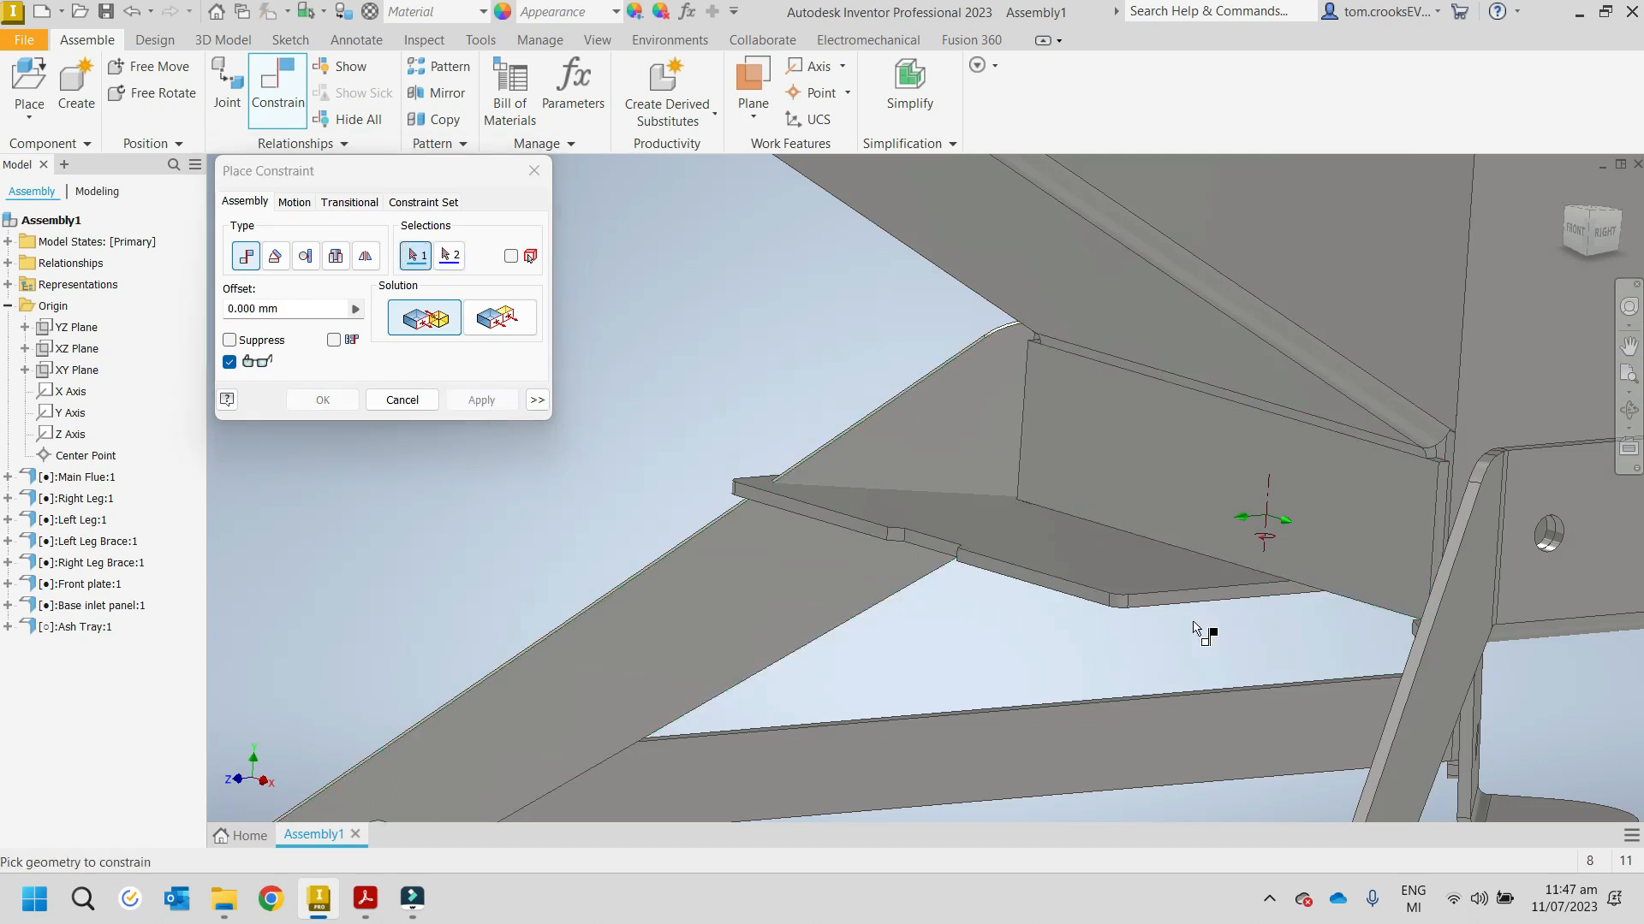
pyautogui.scroll(4, 946, 556)
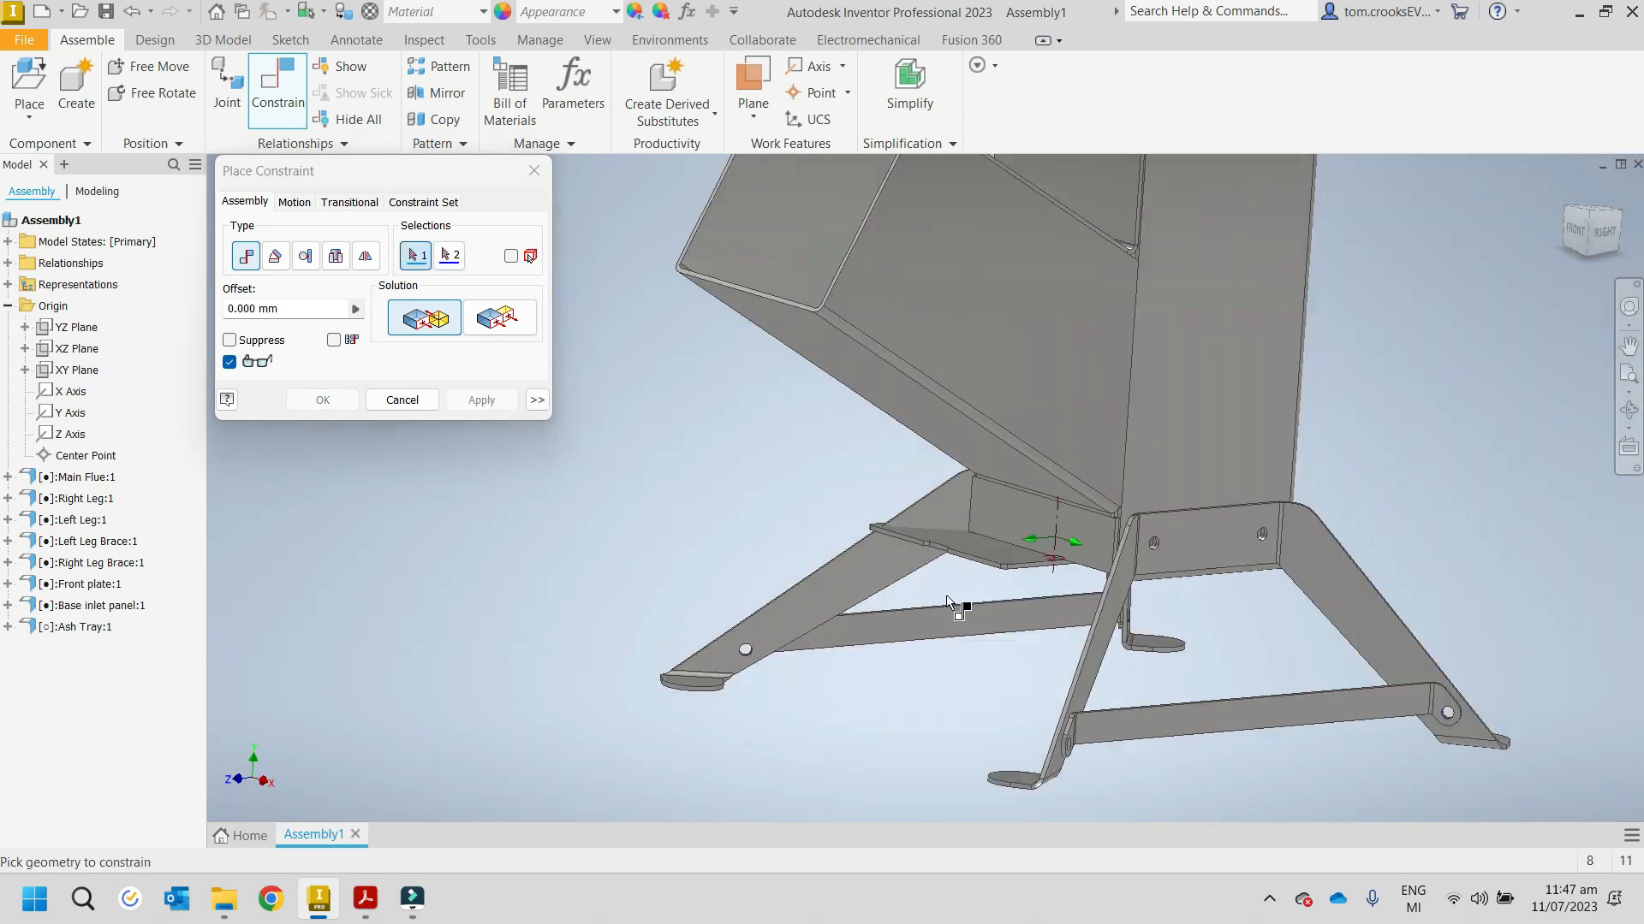
# Step: Mate the narrow edge face at the Ash Tray's rear to the adjoining Main Flue face at 0 mm offset
pyautogui.scroll(-10, 948, 604)
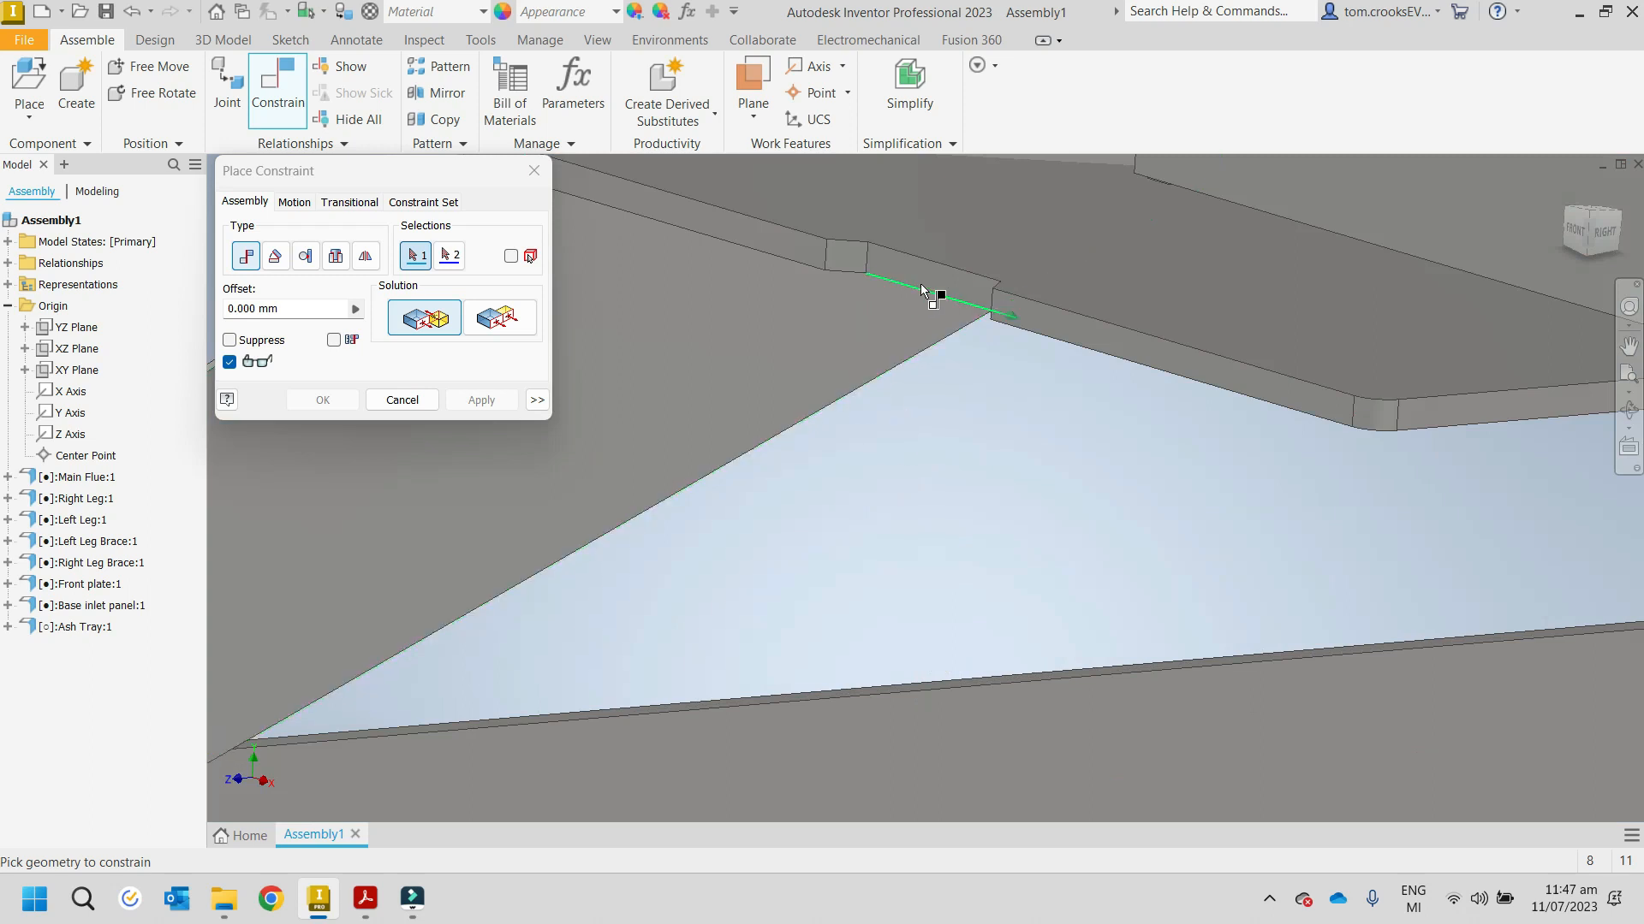
pyautogui.click(942, 285)
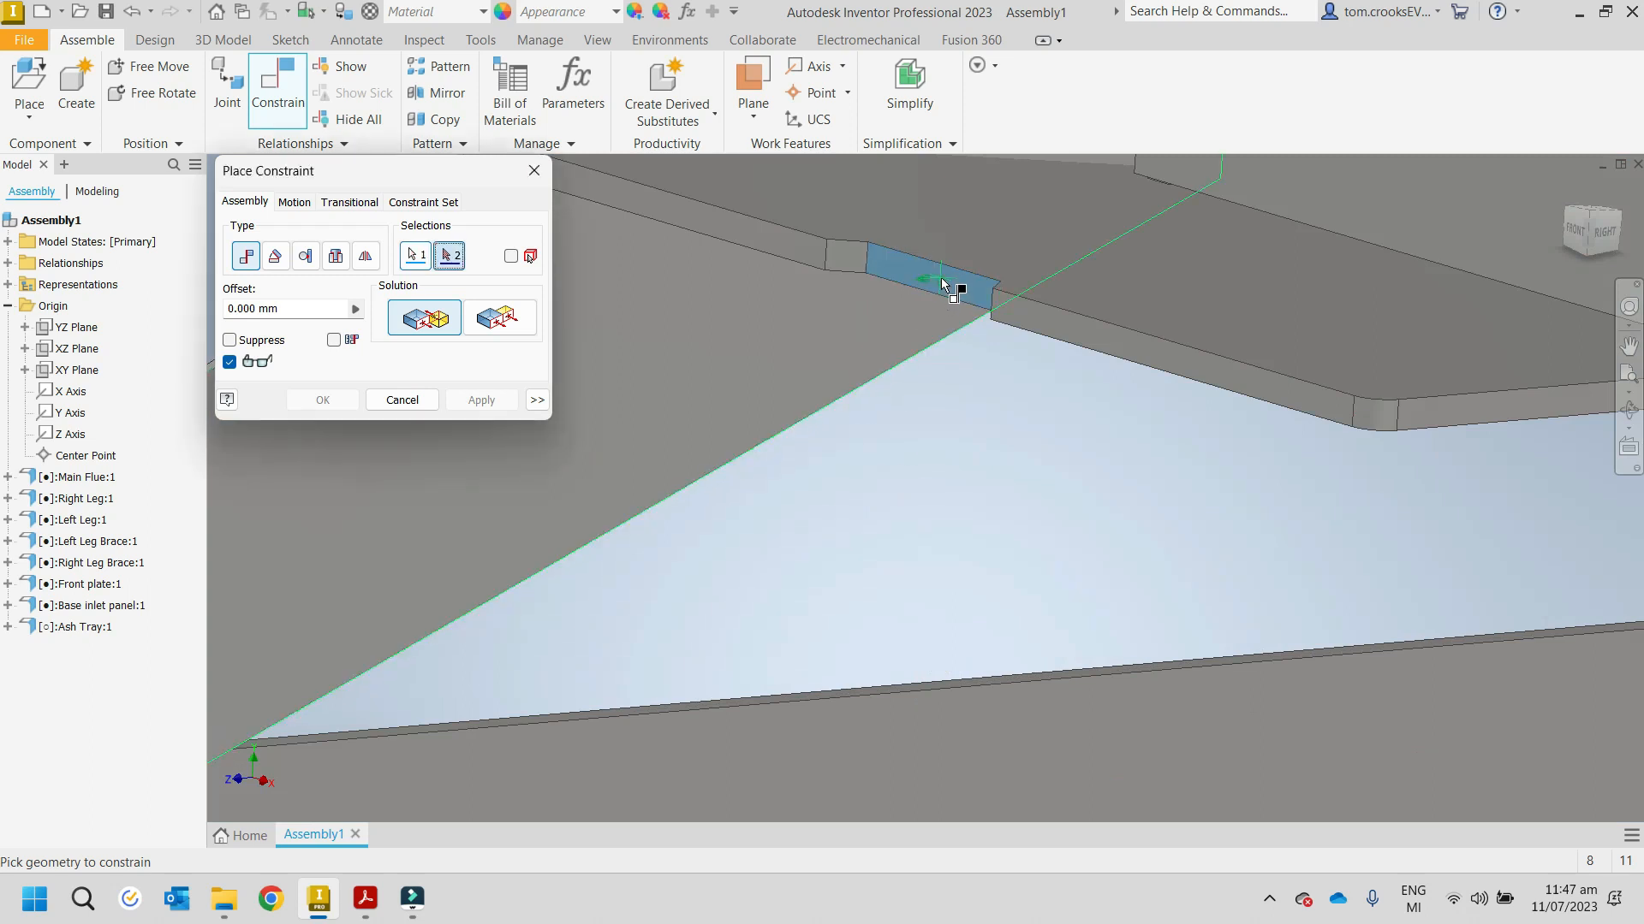
pyautogui.scroll(5, 937, 309)
pyautogui.keyDown('shift'); pyautogui.moveTo(965, 319); pyautogui.dragTo(1321, 510, button='middle'); pyautogui.keyUp('shift')
pyautogui.scroll(-10, 1346, 525)
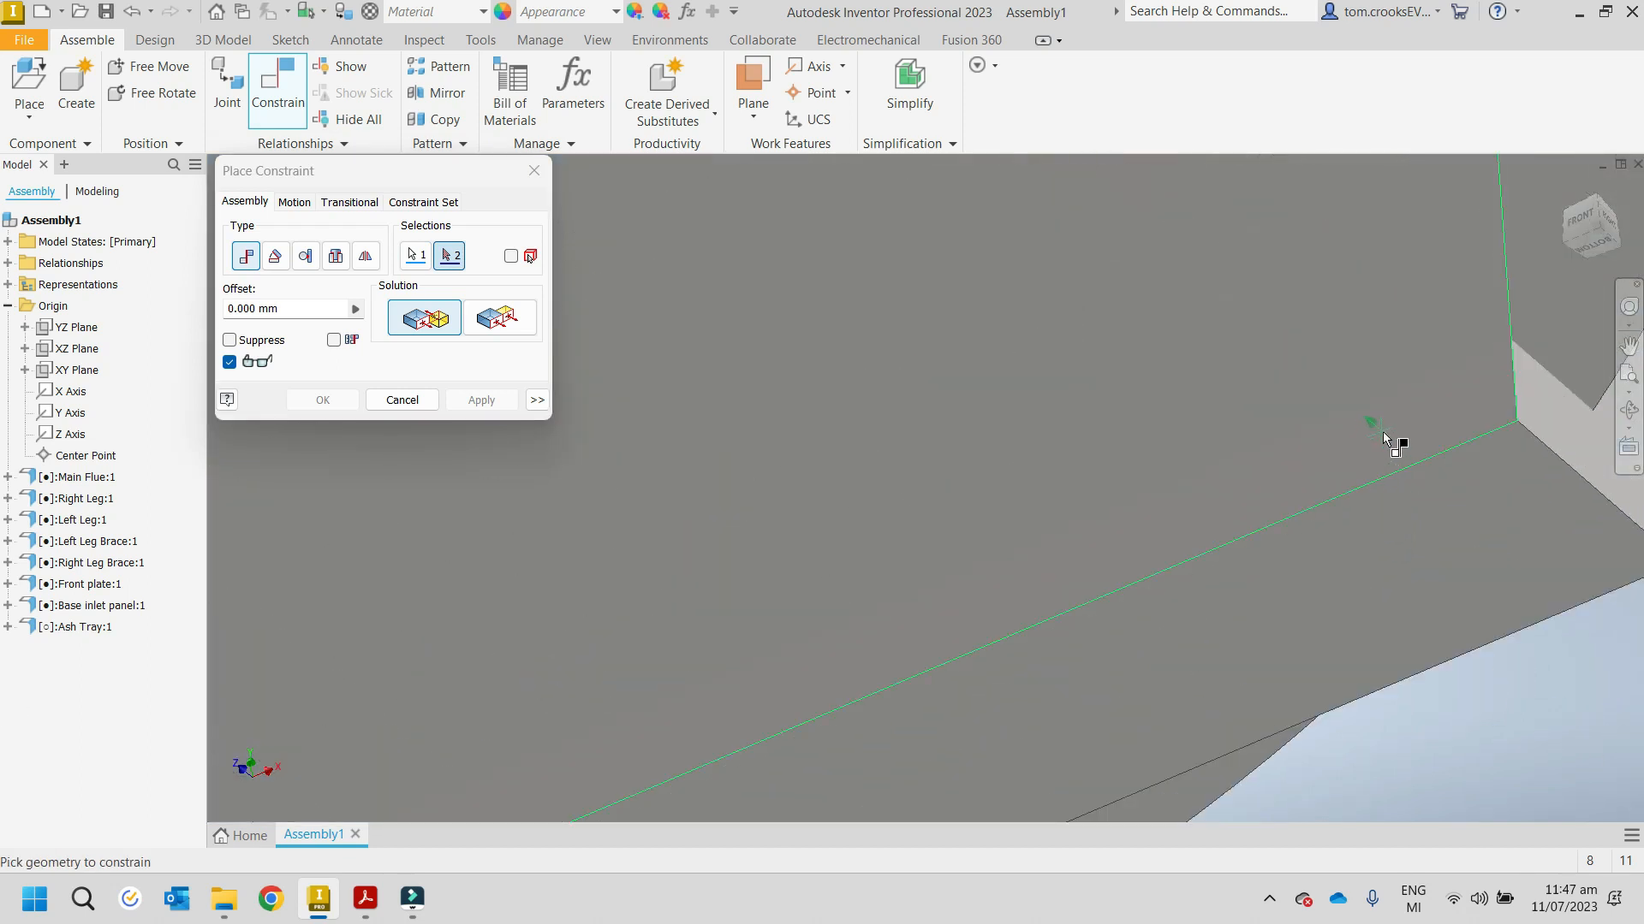
pyautogui.click(1384, 438)
pyautogui.scroll(5, 1386, 437)
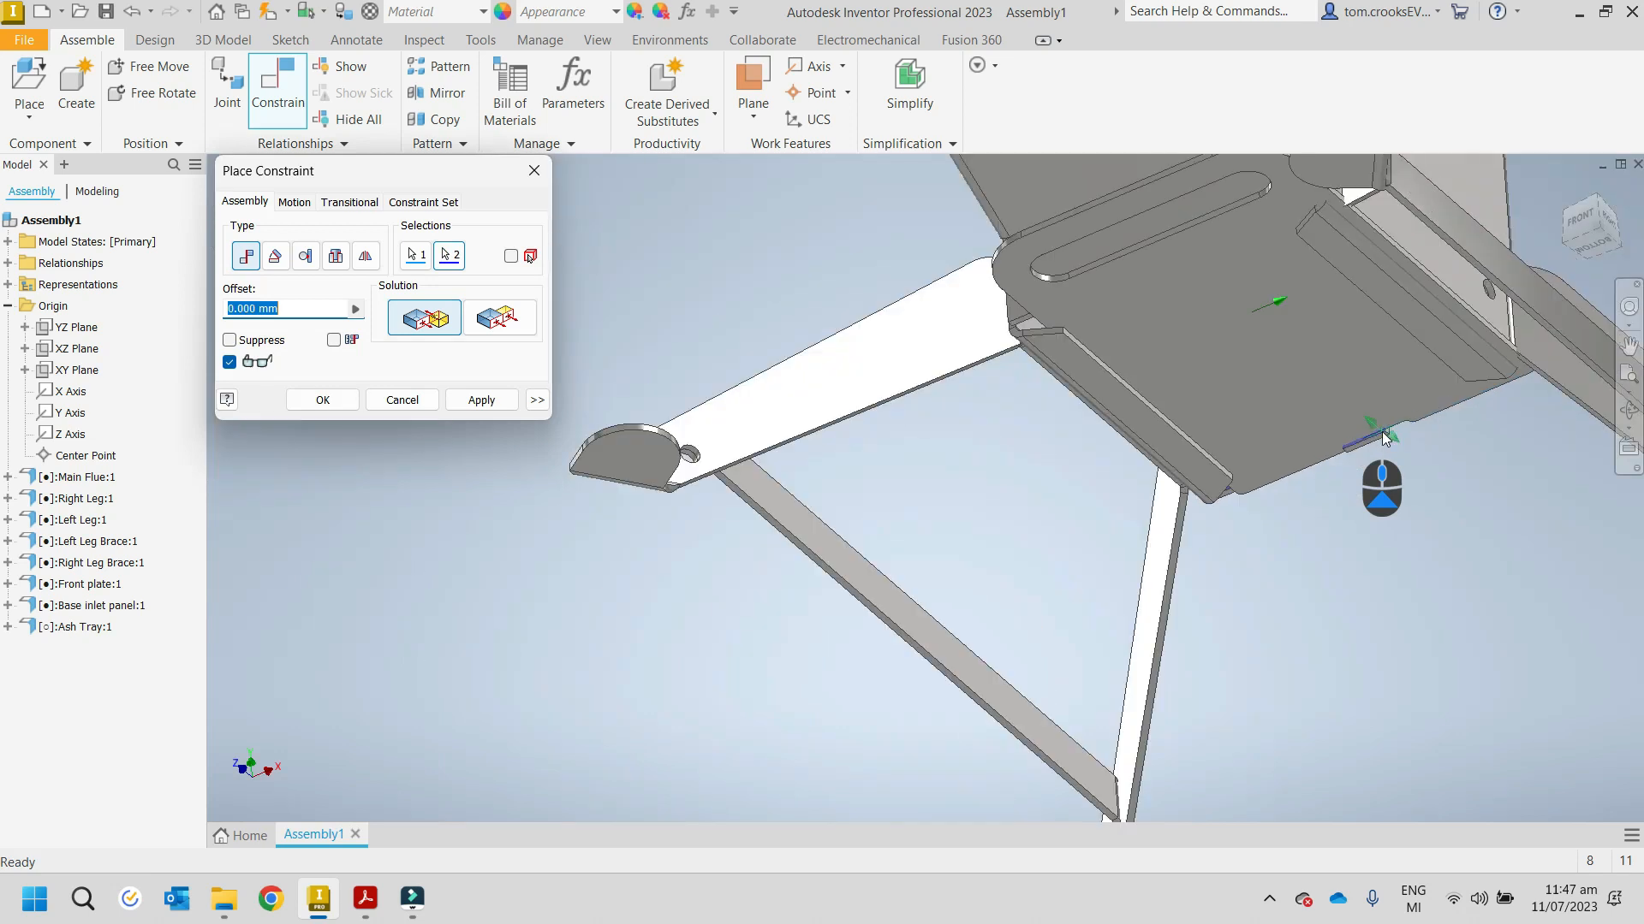
pyautogui.scroll(-3, 1378, 453)
pyautogui.scroll(2, 1370, 482)
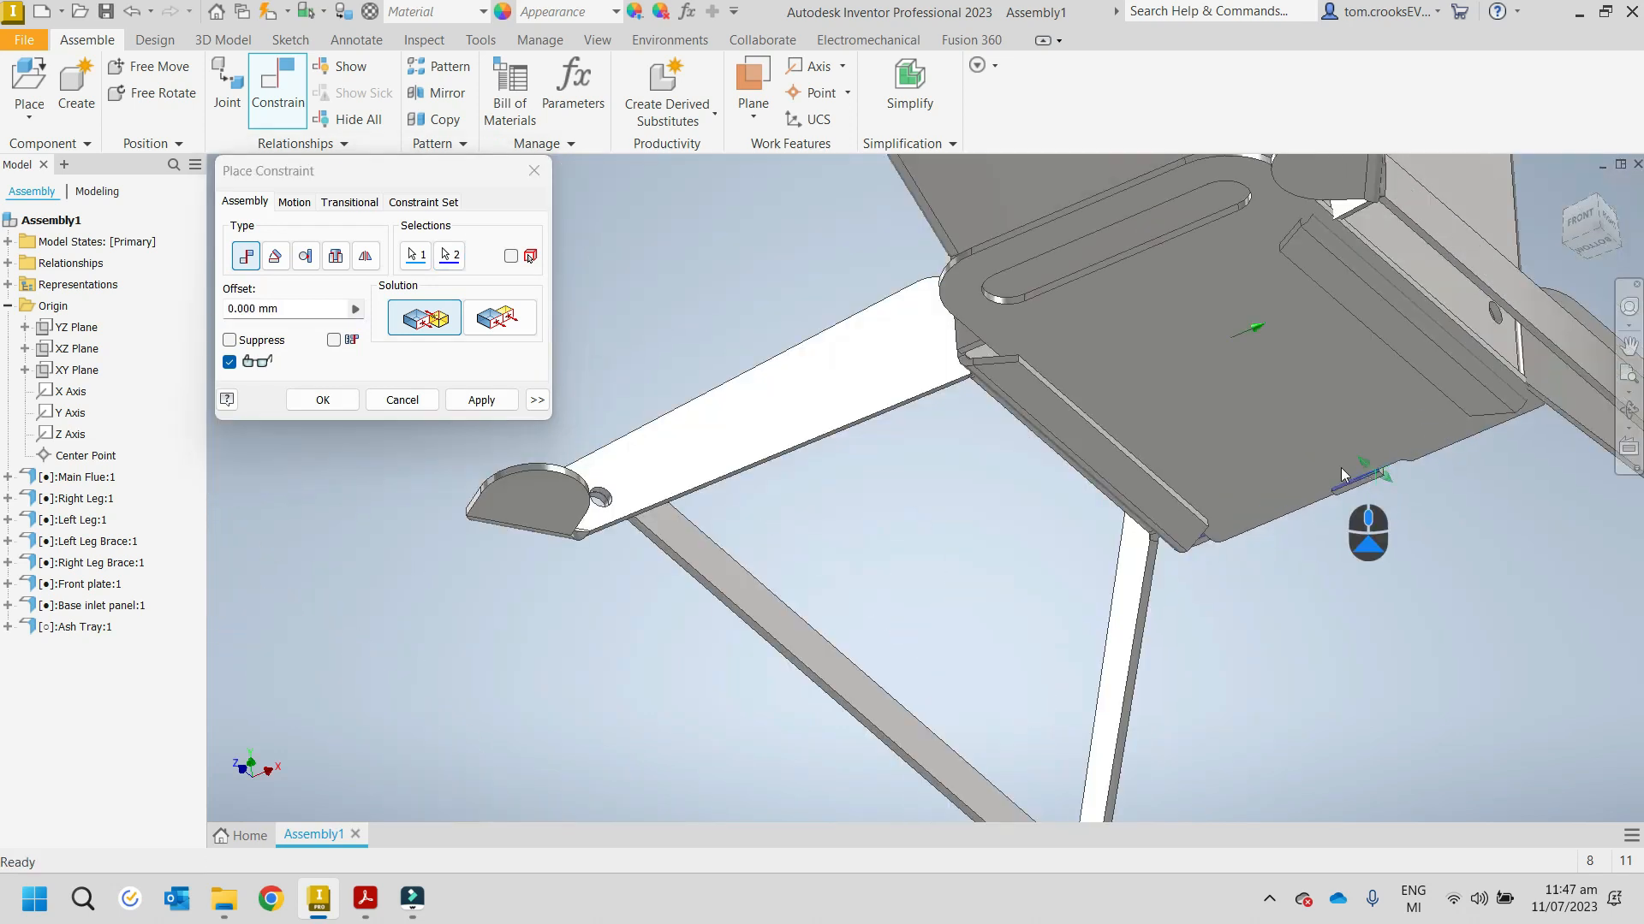
pyautogui.click(481, 400)
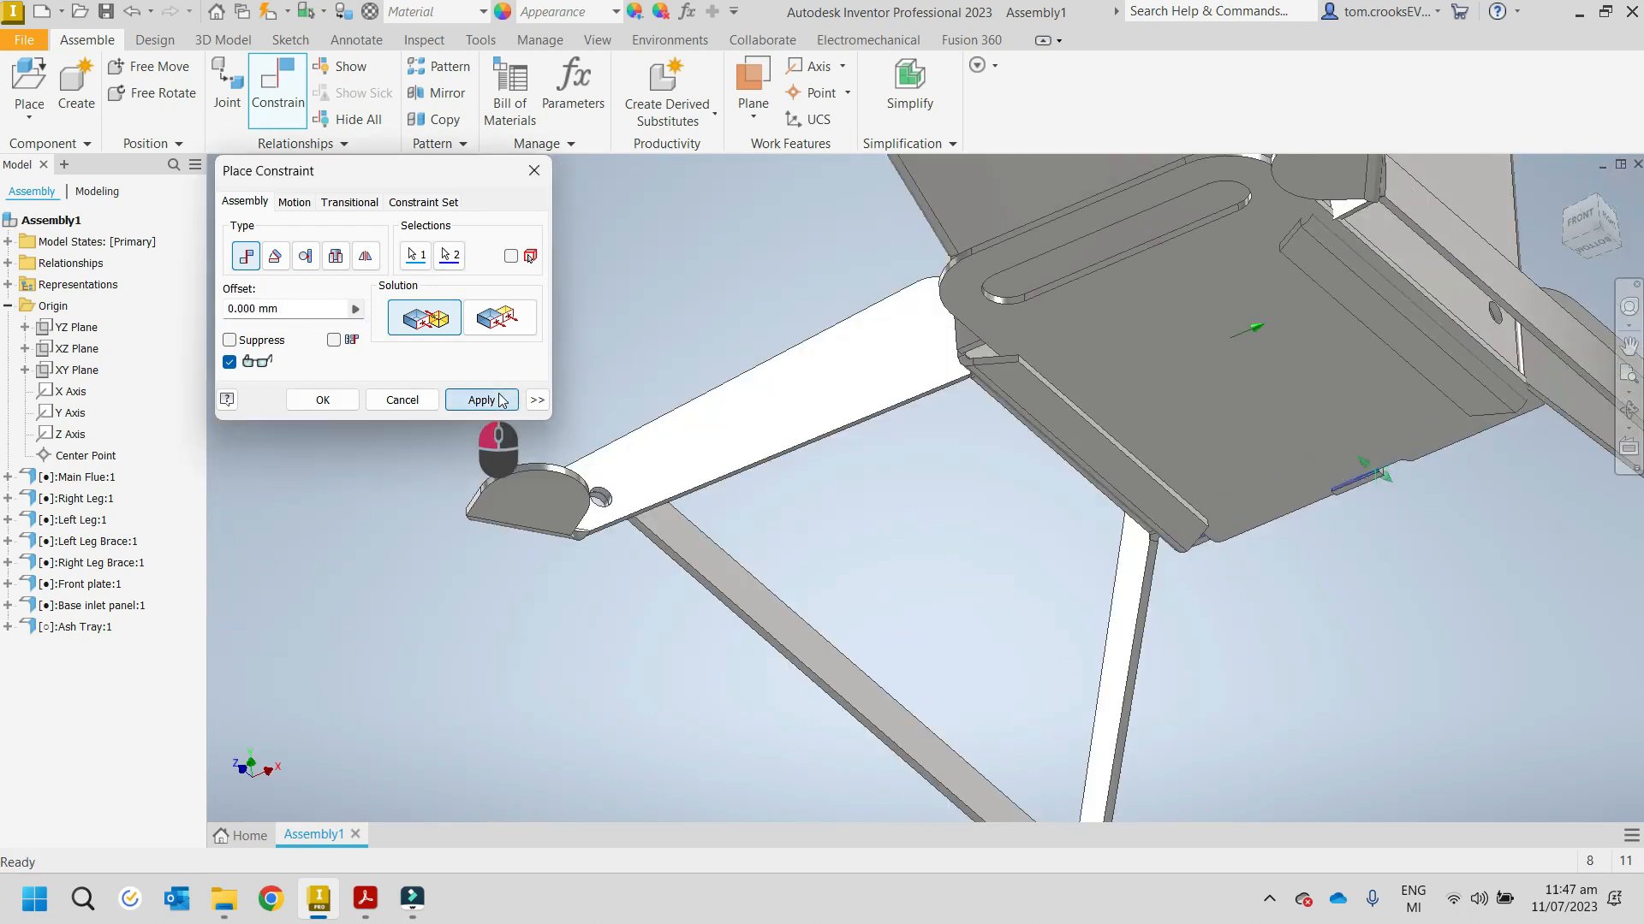
# Step: Mate the Ash Tray's YZ Plane to the assembly's YZ Plane at 0 mm offset
pyautogui.click(9, 627)
pyautogui.click(24, 670)
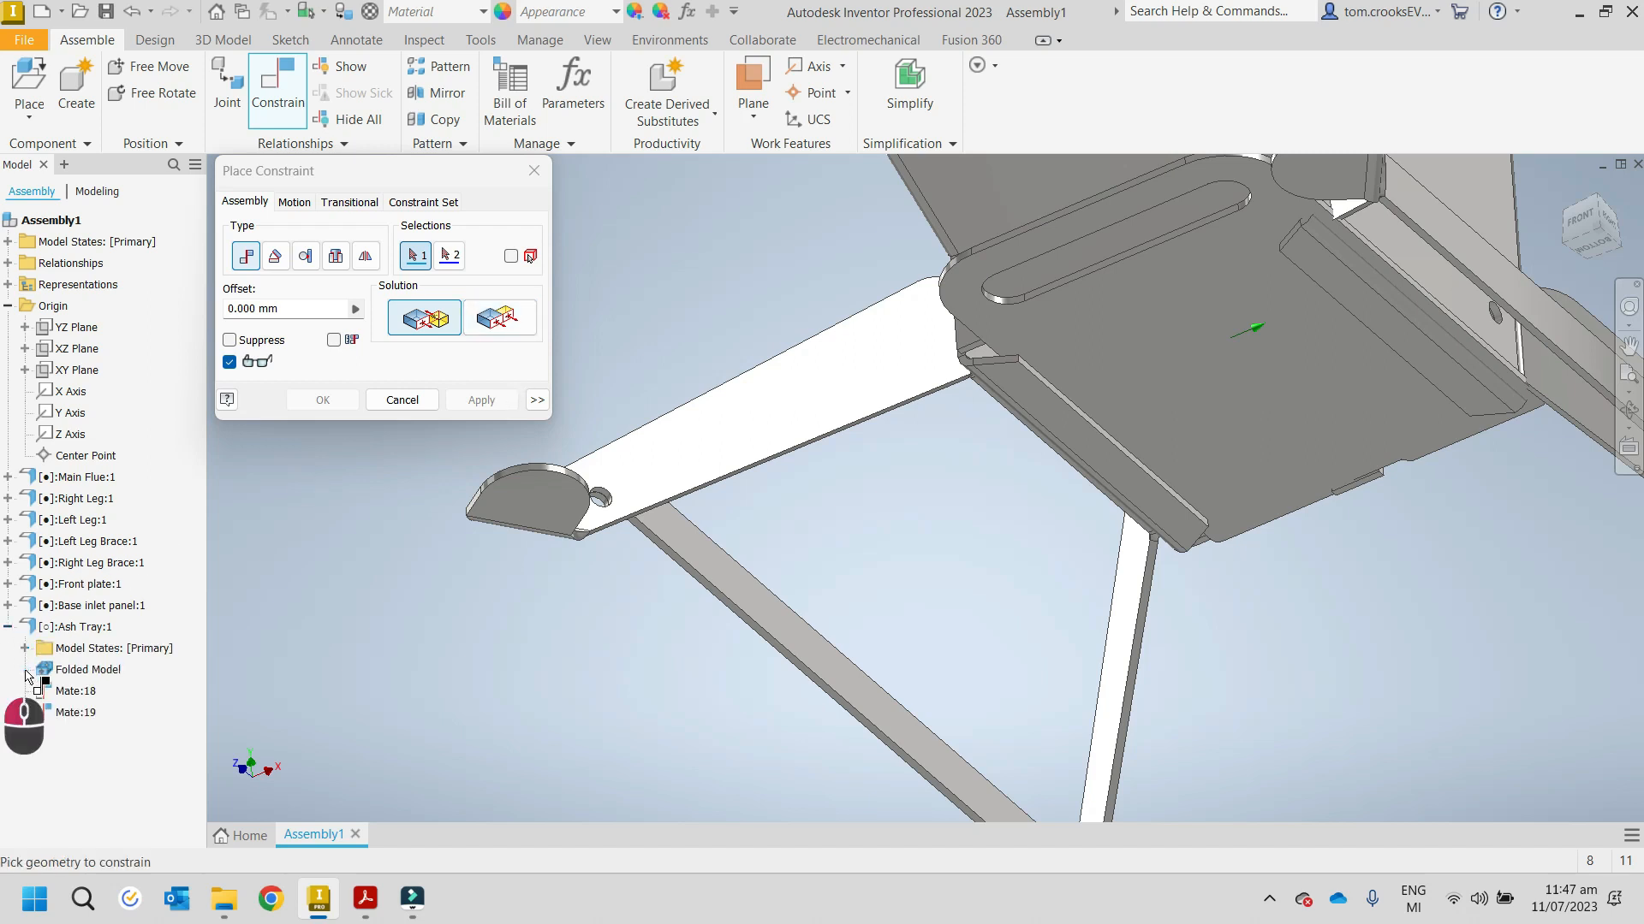
pyautogui.click(43, 693)
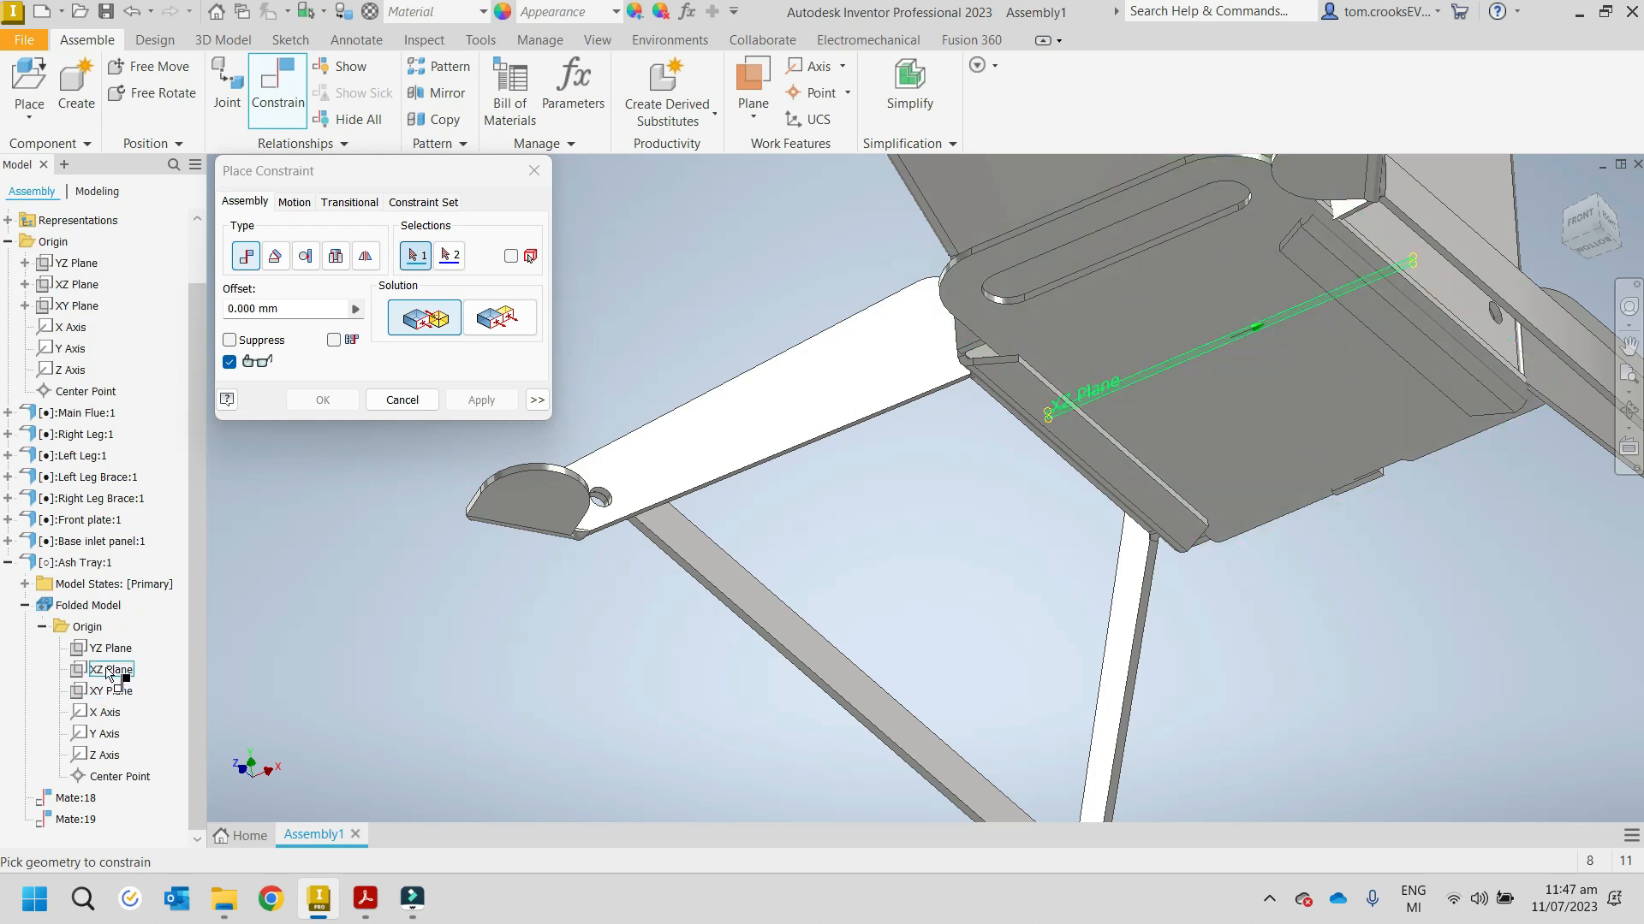
pyautogui.click(105, 652)
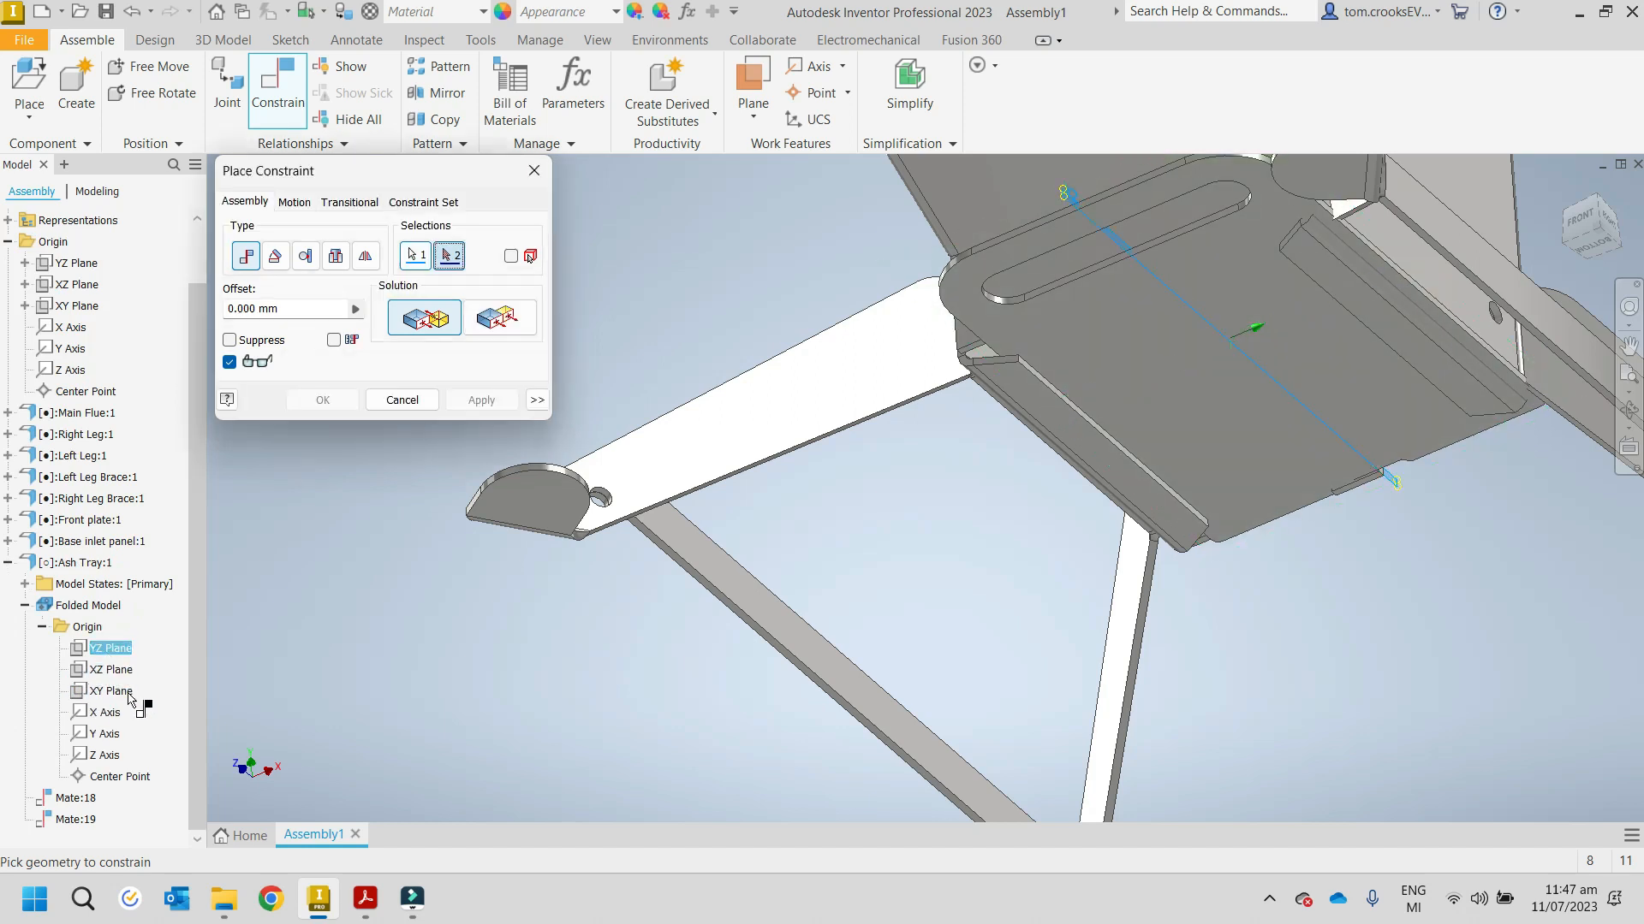
pyautogui.click(89, 265)
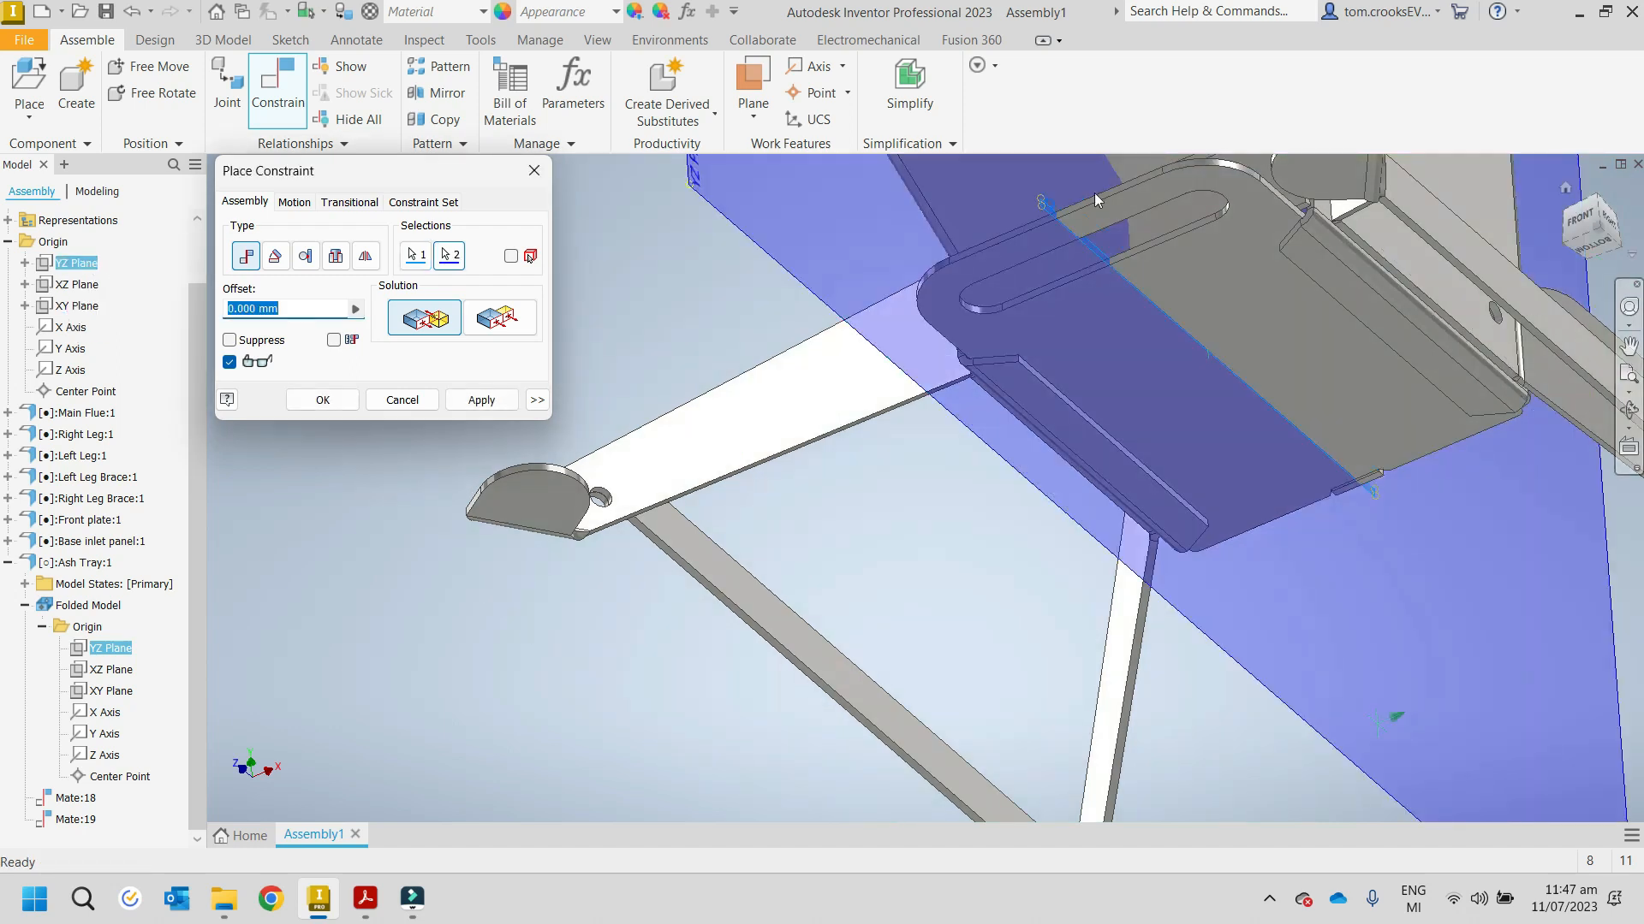
pyautogui.click(482, 401)
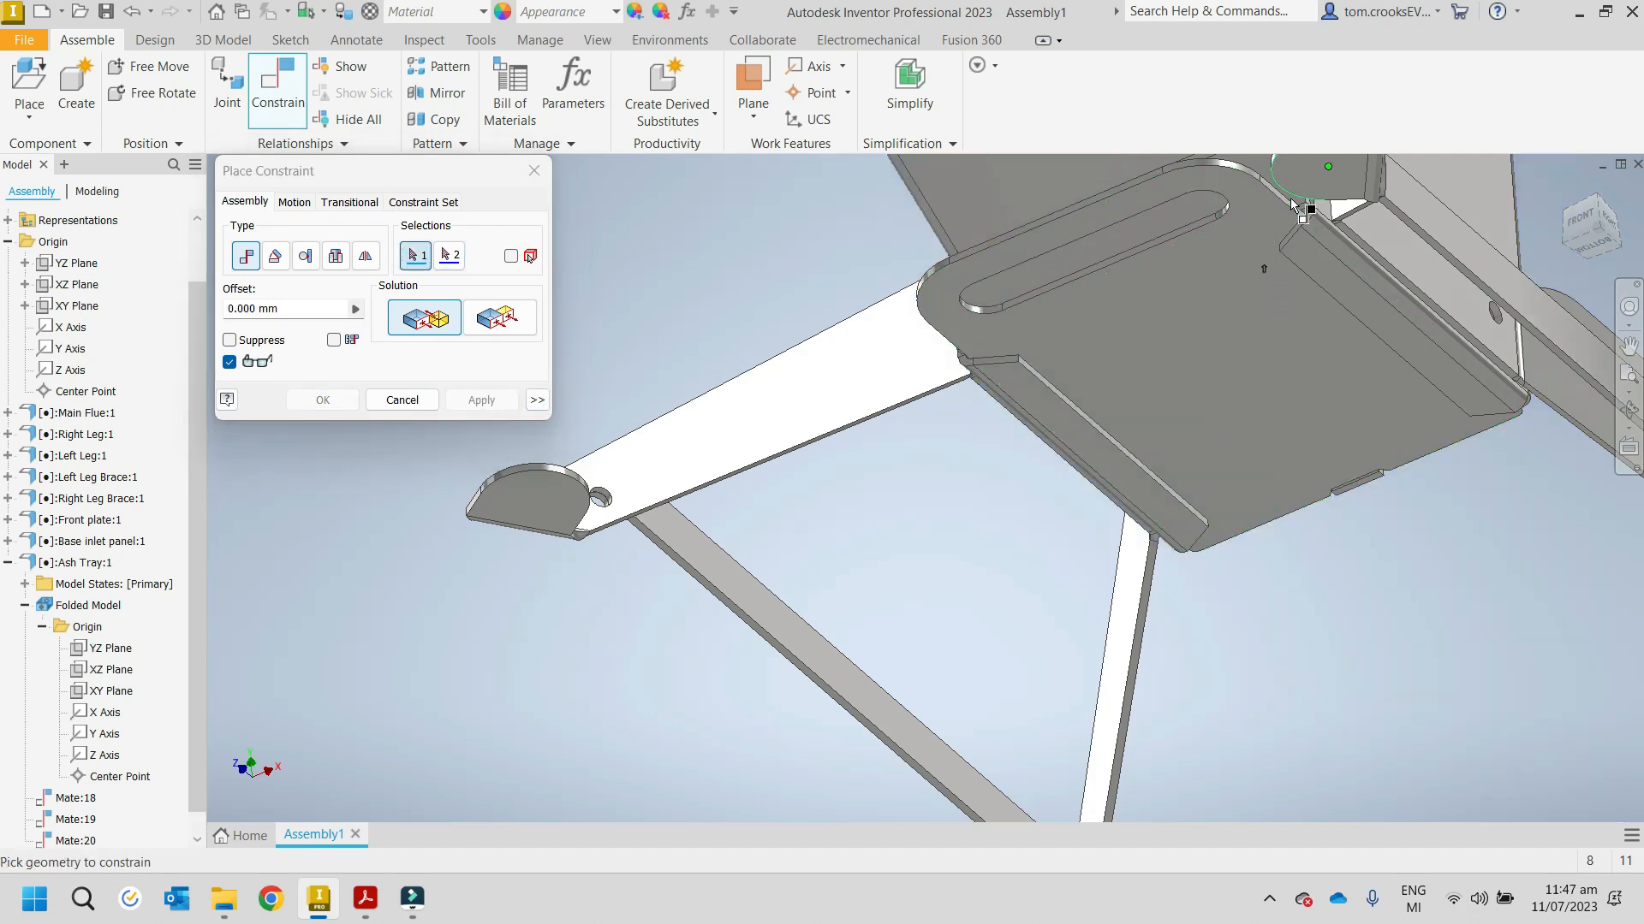
# Step: Examine the Ash Tray's fit against the folded lips at the Main Flue's base from several sides and finish constraining
pyautogui.scroll(-5, 1303, 243)
pyautogui.scroll(-10, 1249, 445)
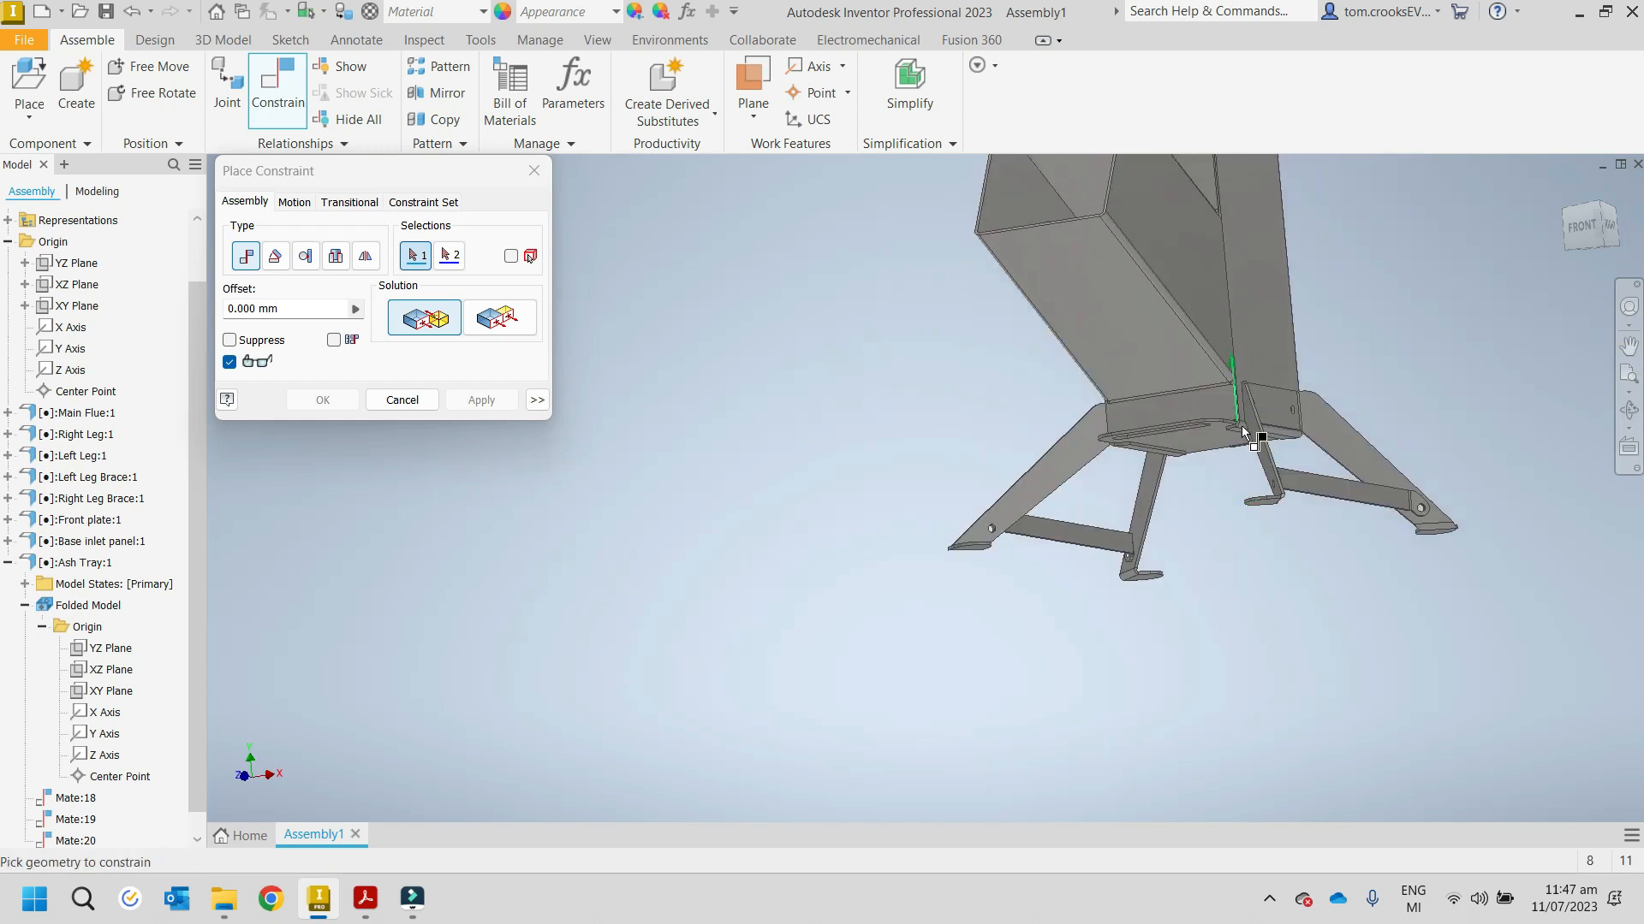
pyautogui.keyDown('shift'); pyautogui.moveTo(1228, 426); pyautogui.dragTo(1289, 429, button='middle'); pyautogui.keyUp('shift')
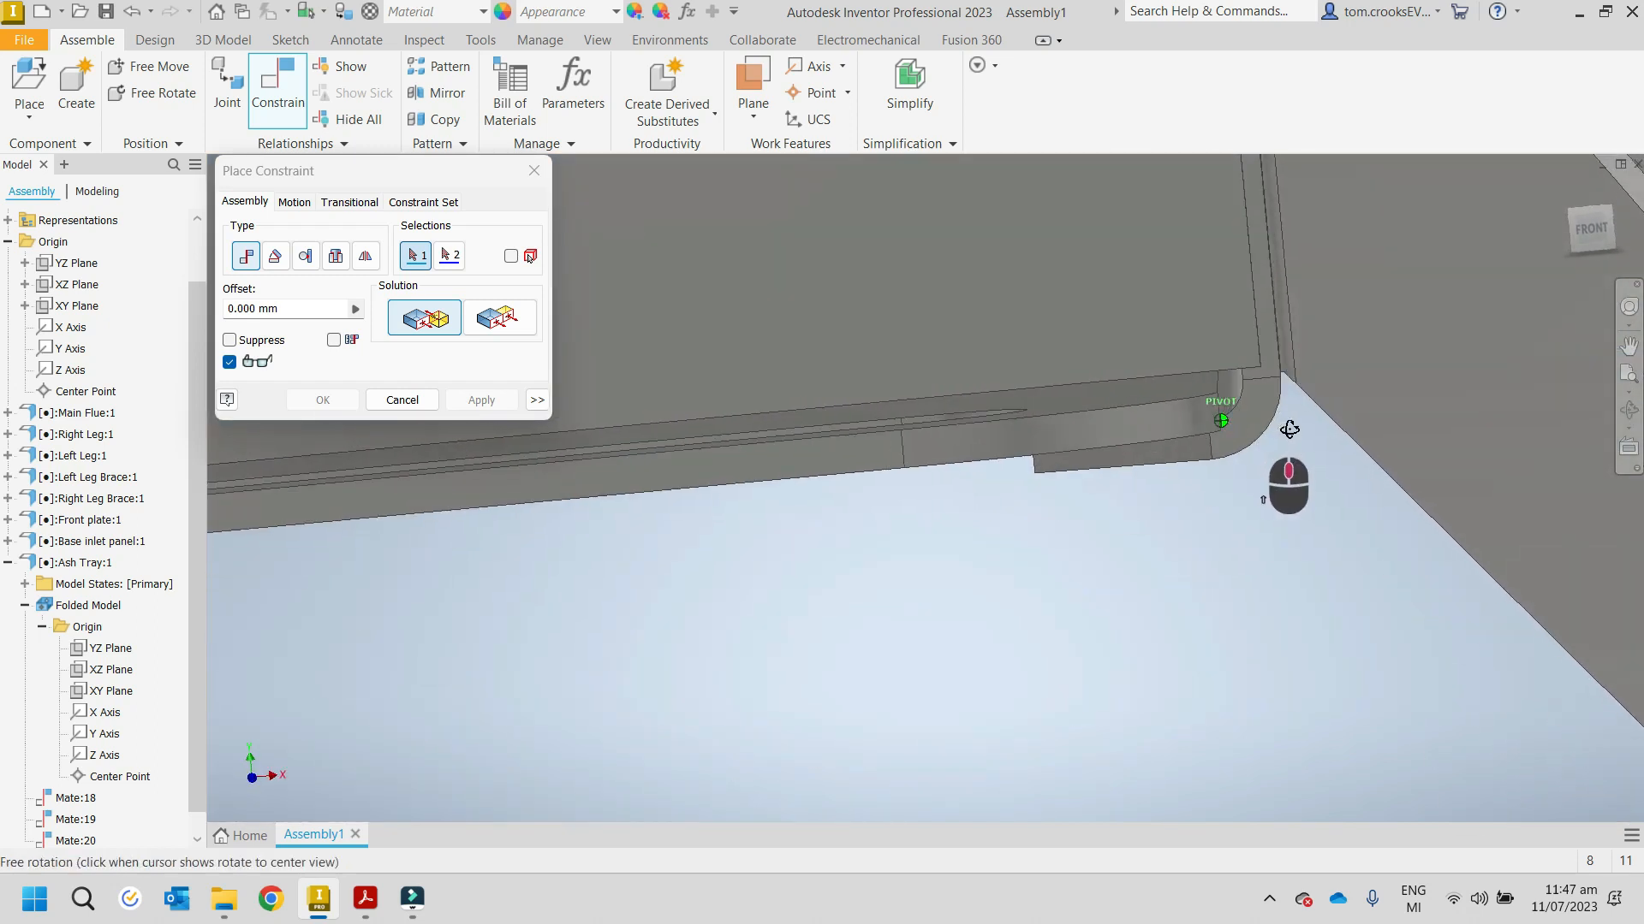
pyautogui.scroll(5, 1287, 429)
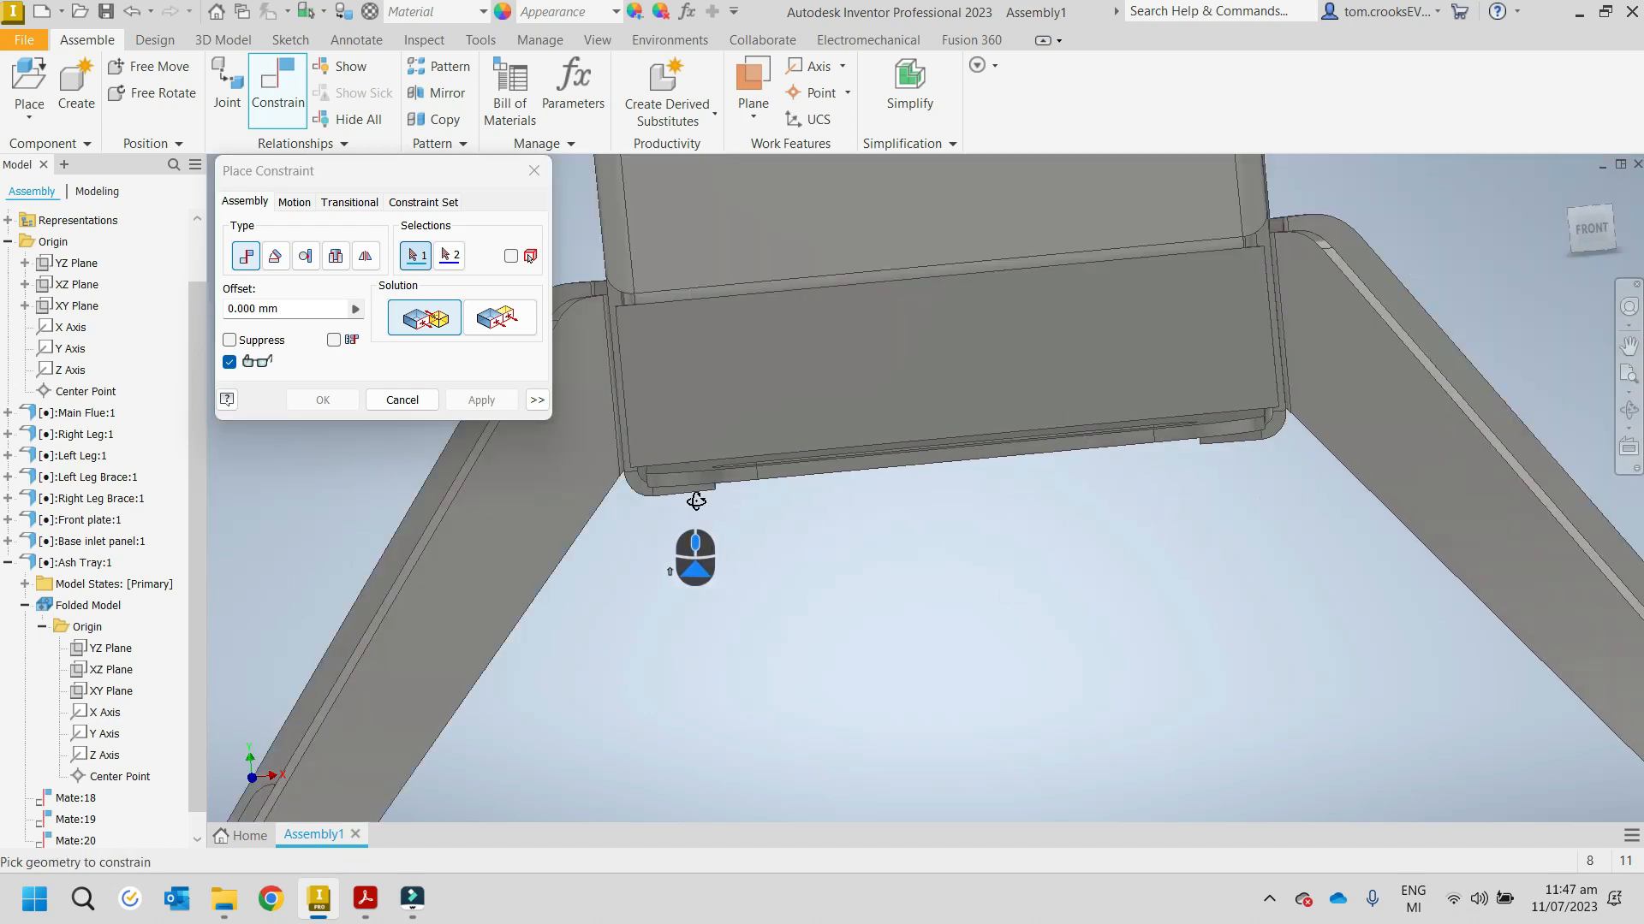
pyautogui.scroll(-3, 680, 513)
pyautogui.scroll(2, 651, 516)
pyautogui.scroll(-6, 644, 517)
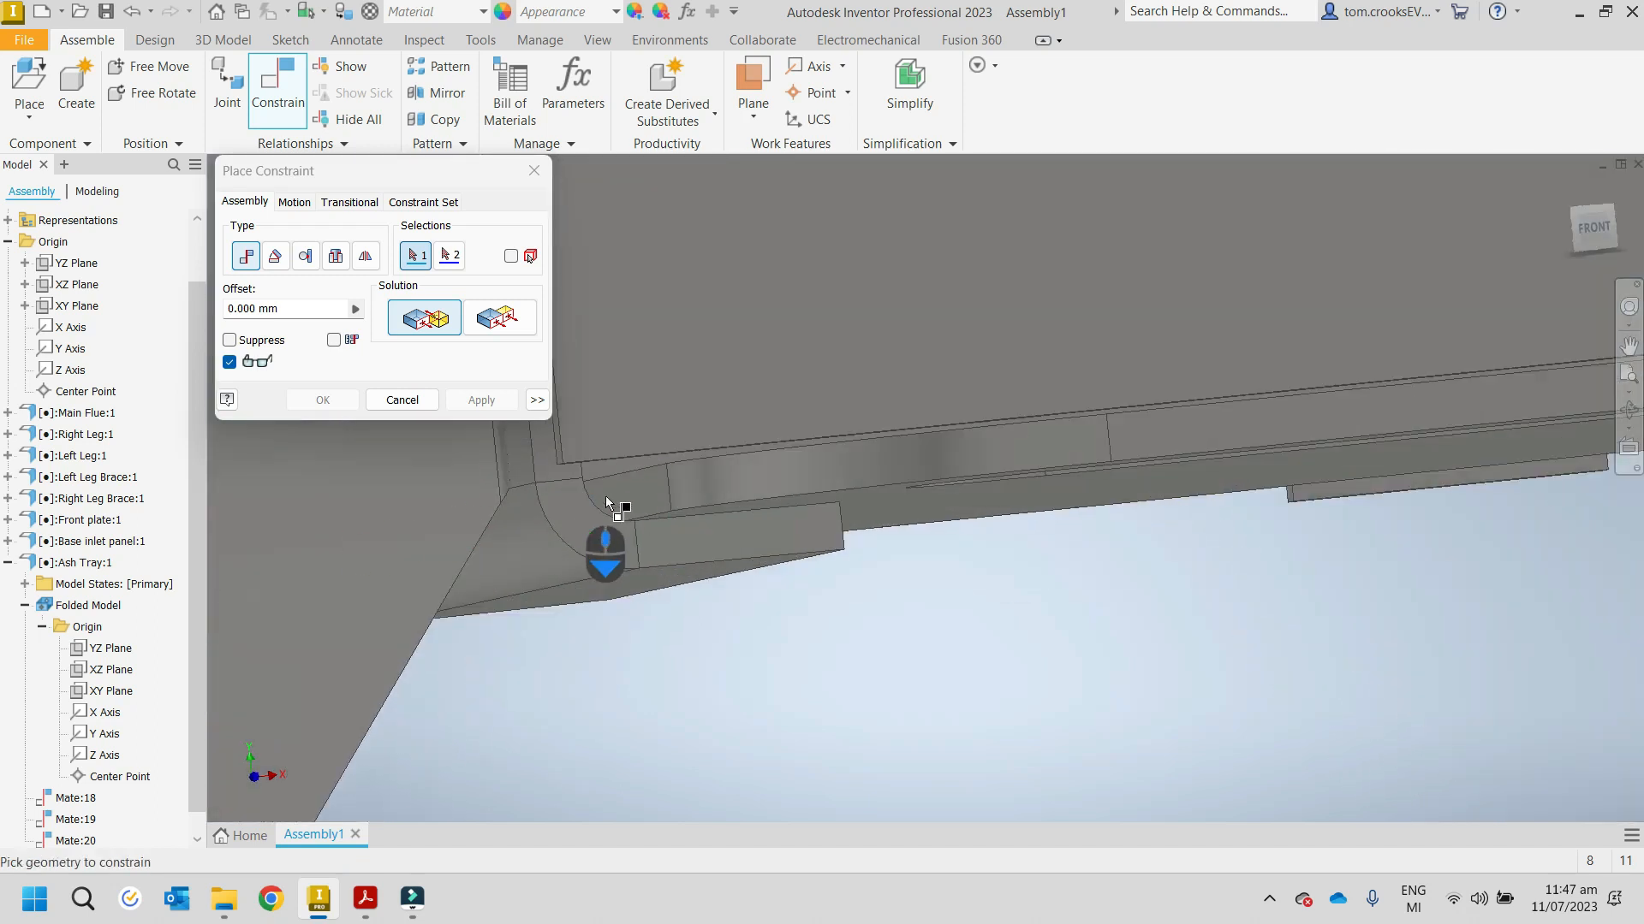
pyautogui.scroll(-4, 670, 563)
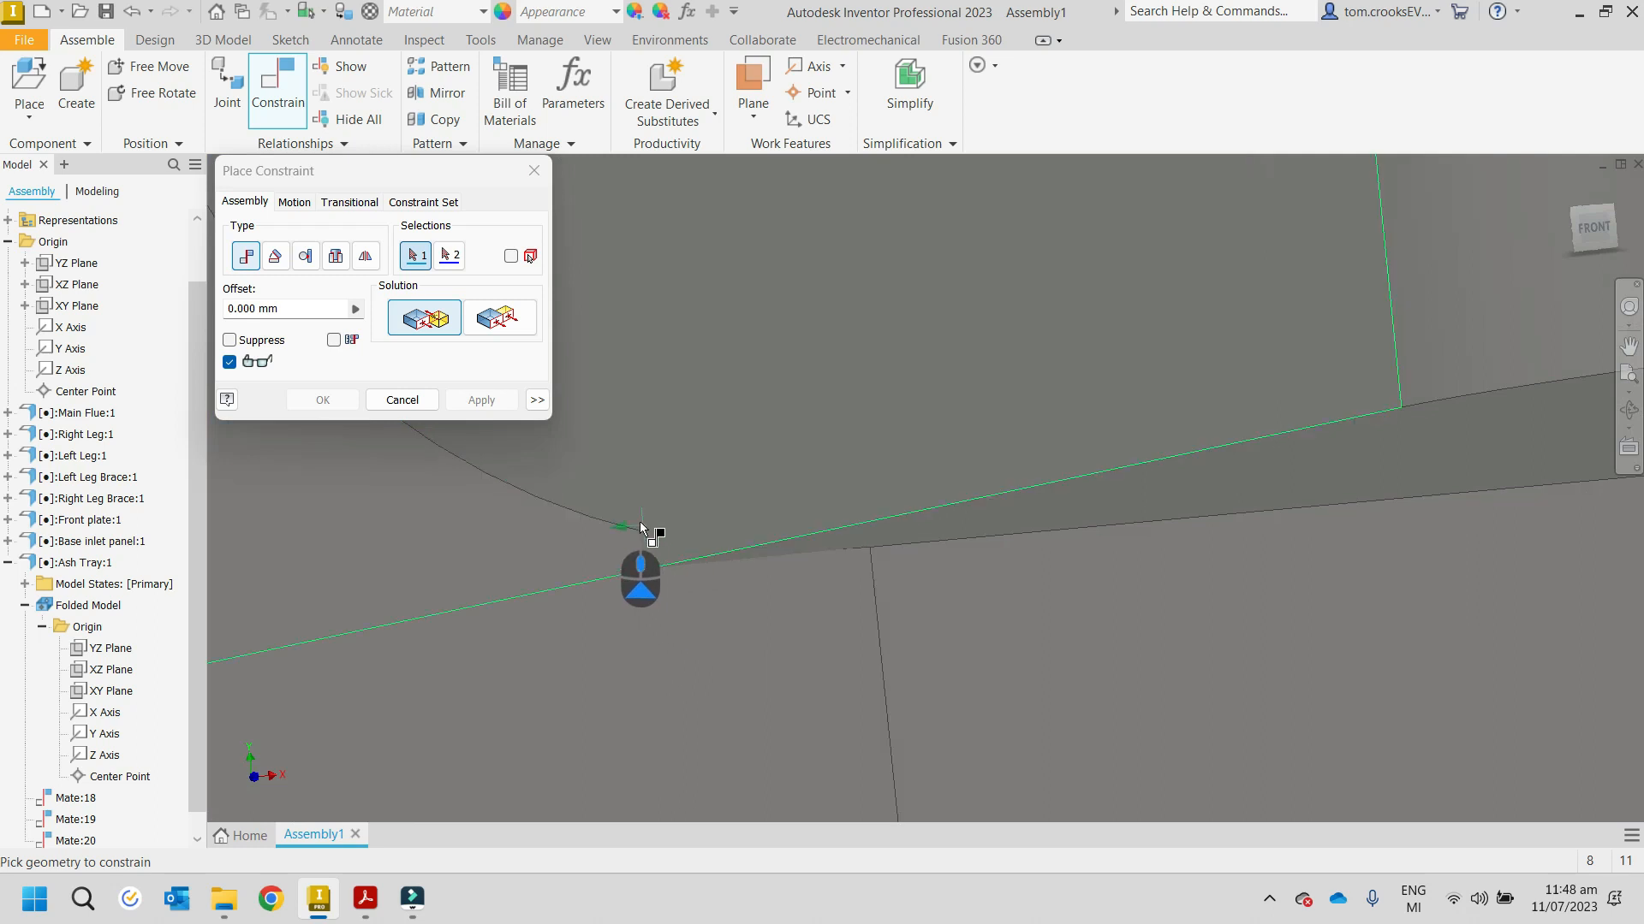
pyautogui.scroll(6, 870, 526)
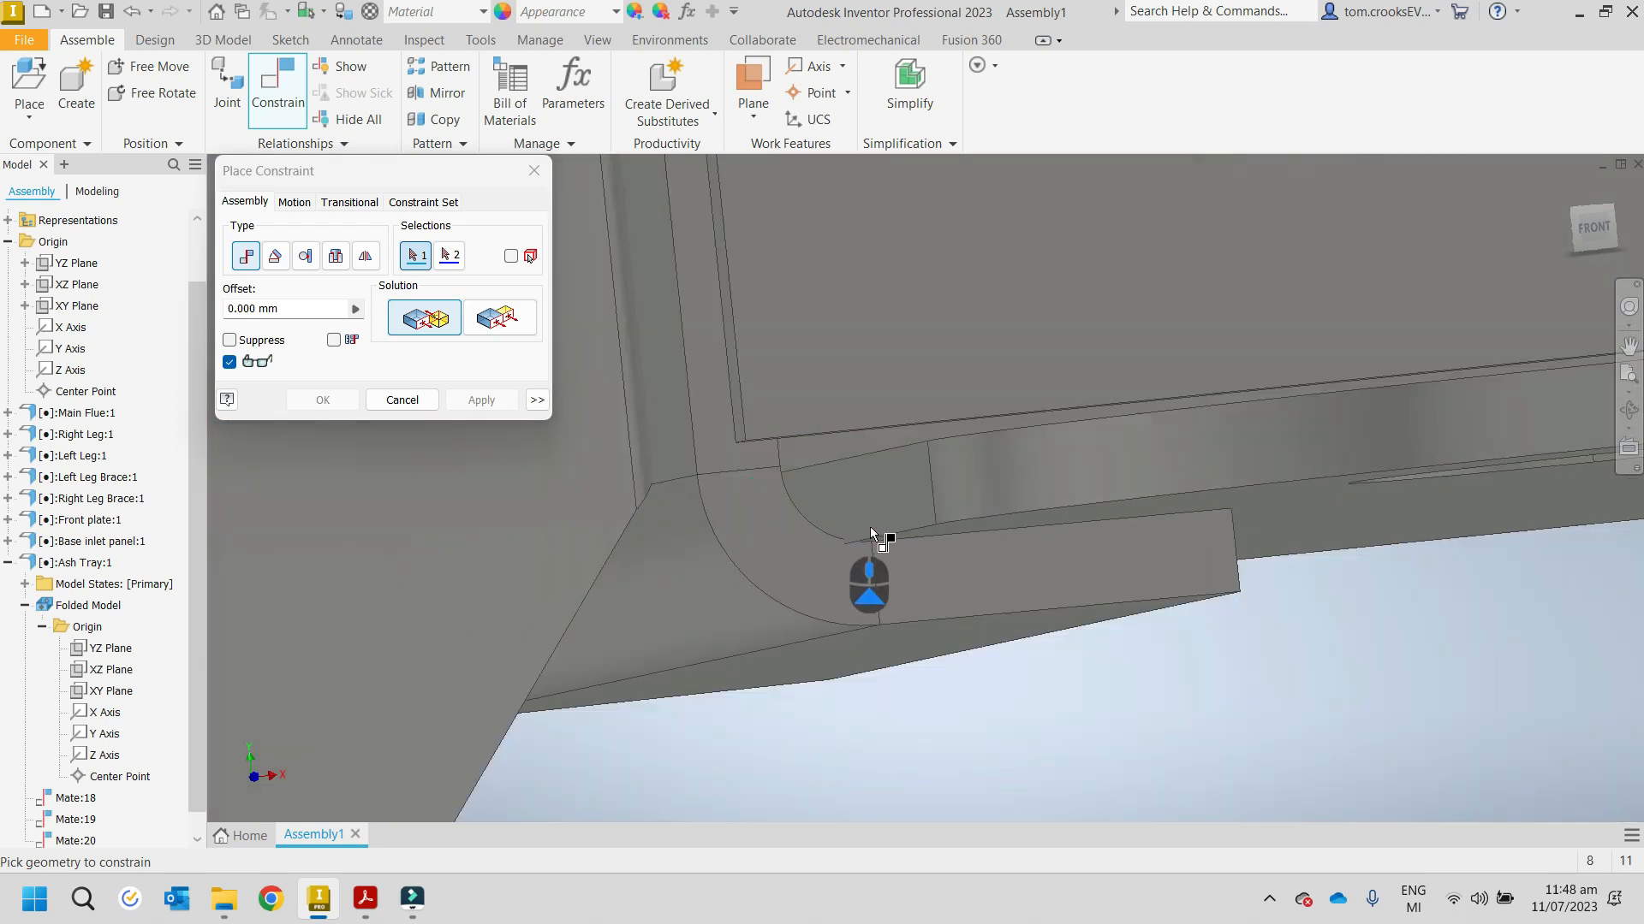
pyautogui.keyDown('shift'); pyautogui.moveTo(1050, 518); pyautogui.dragTo(1192, 480, button='middle'); pyautogui.keyUp('shift')
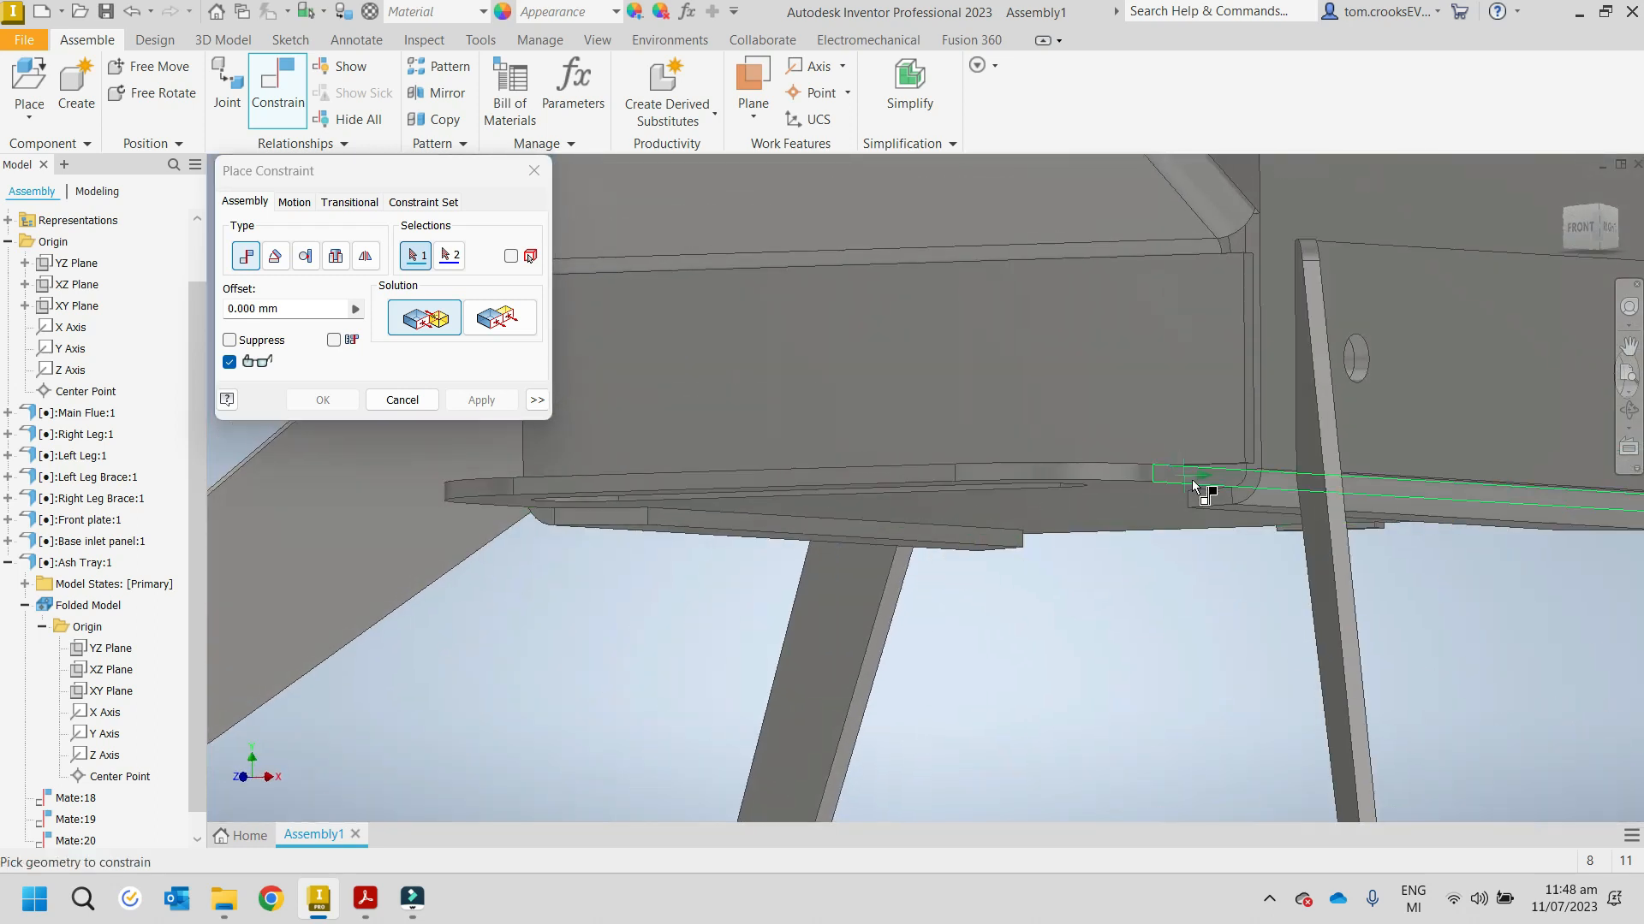
pyautogui.scroll(-5, 1251, 490)
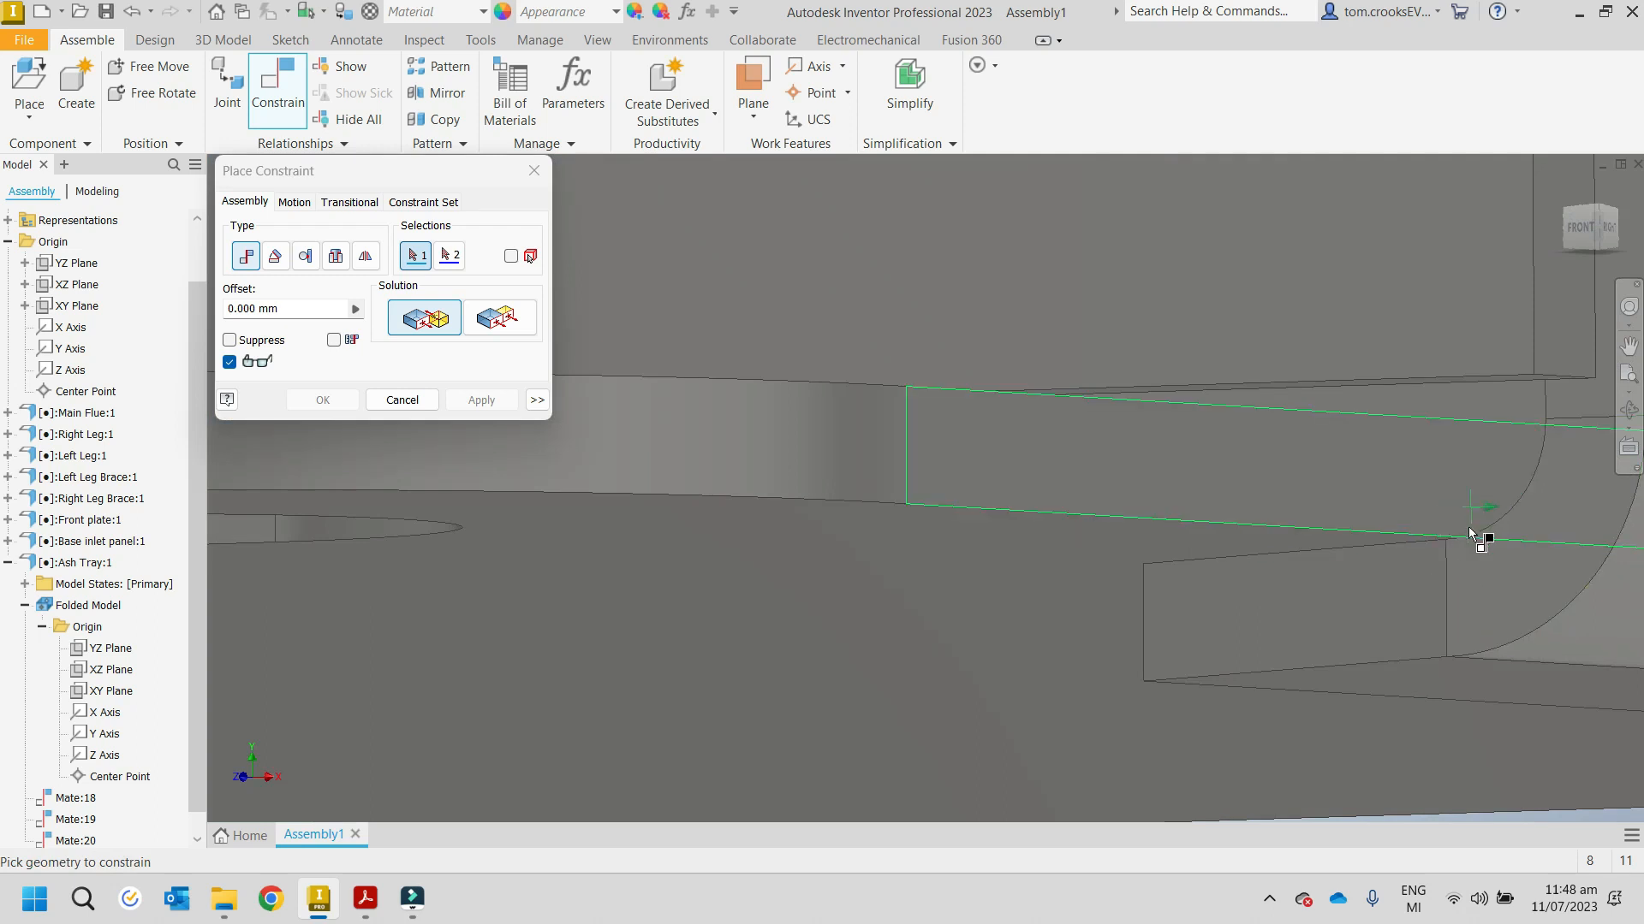
pyautogui.scroll(6, 1302, 555)
pyautogui.keyDown('shift'); pyautogui.moveTo(1303, 555); pyautogui.dragTo(950, 629, button='middle'); pyautogui.keyUp('shift')
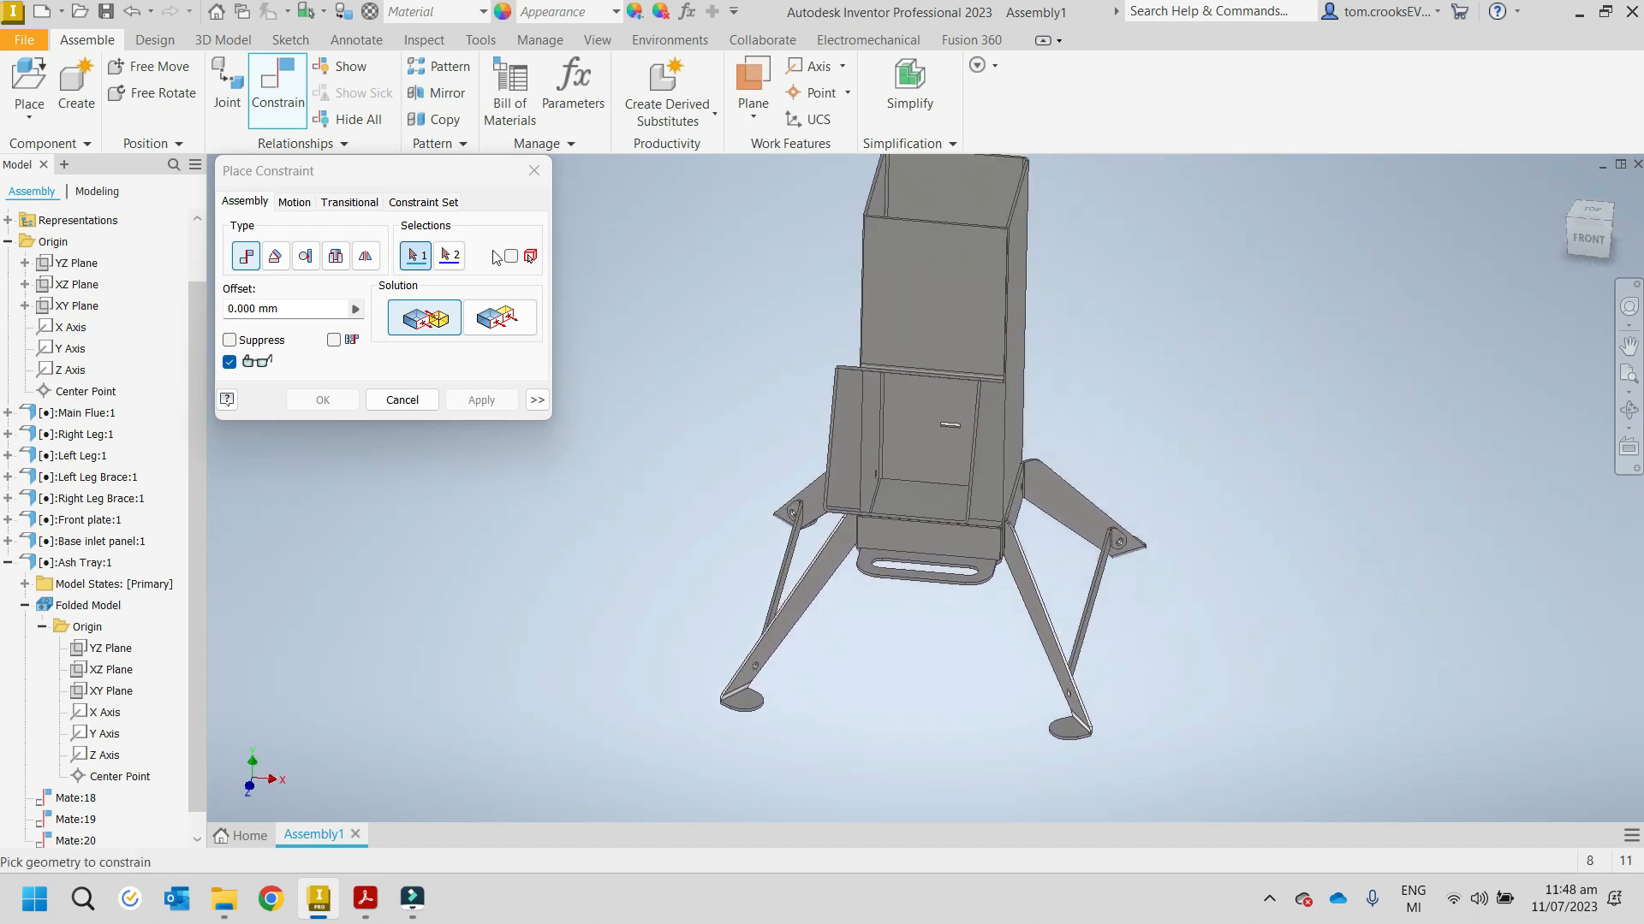
pyautogui.click(534, 170)
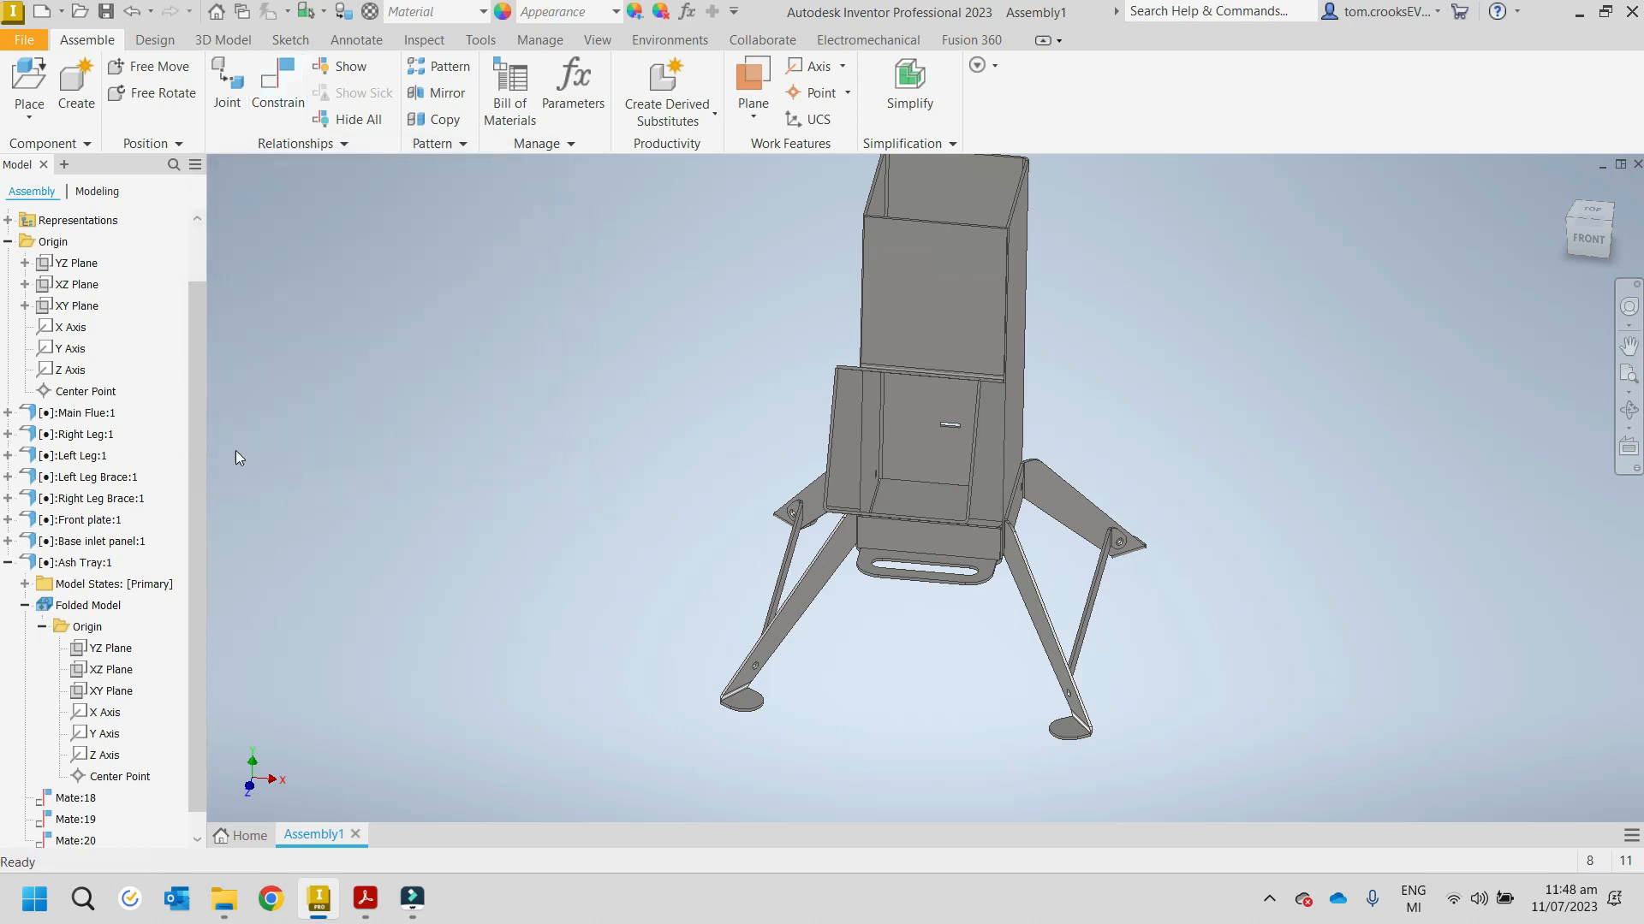
pyautogui.click(8, 564)
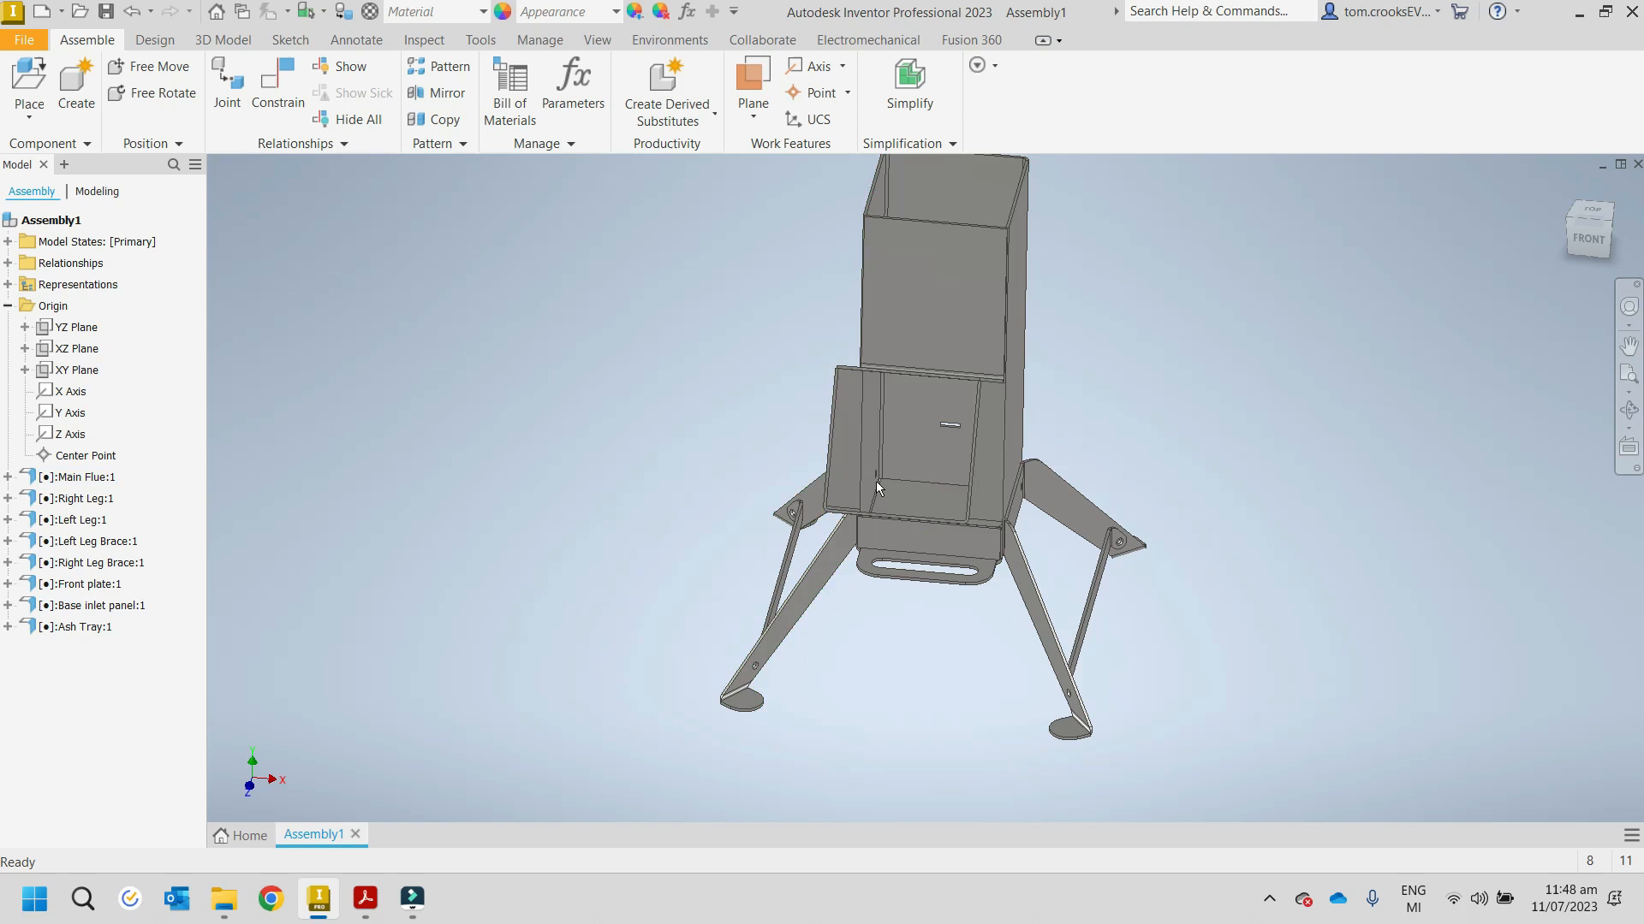
# Step: Place one Grate and air feed divider from the Rocket Fire Assembly Exercise folder in free space beside the rocket fire
pyautogui.click(34, 85)
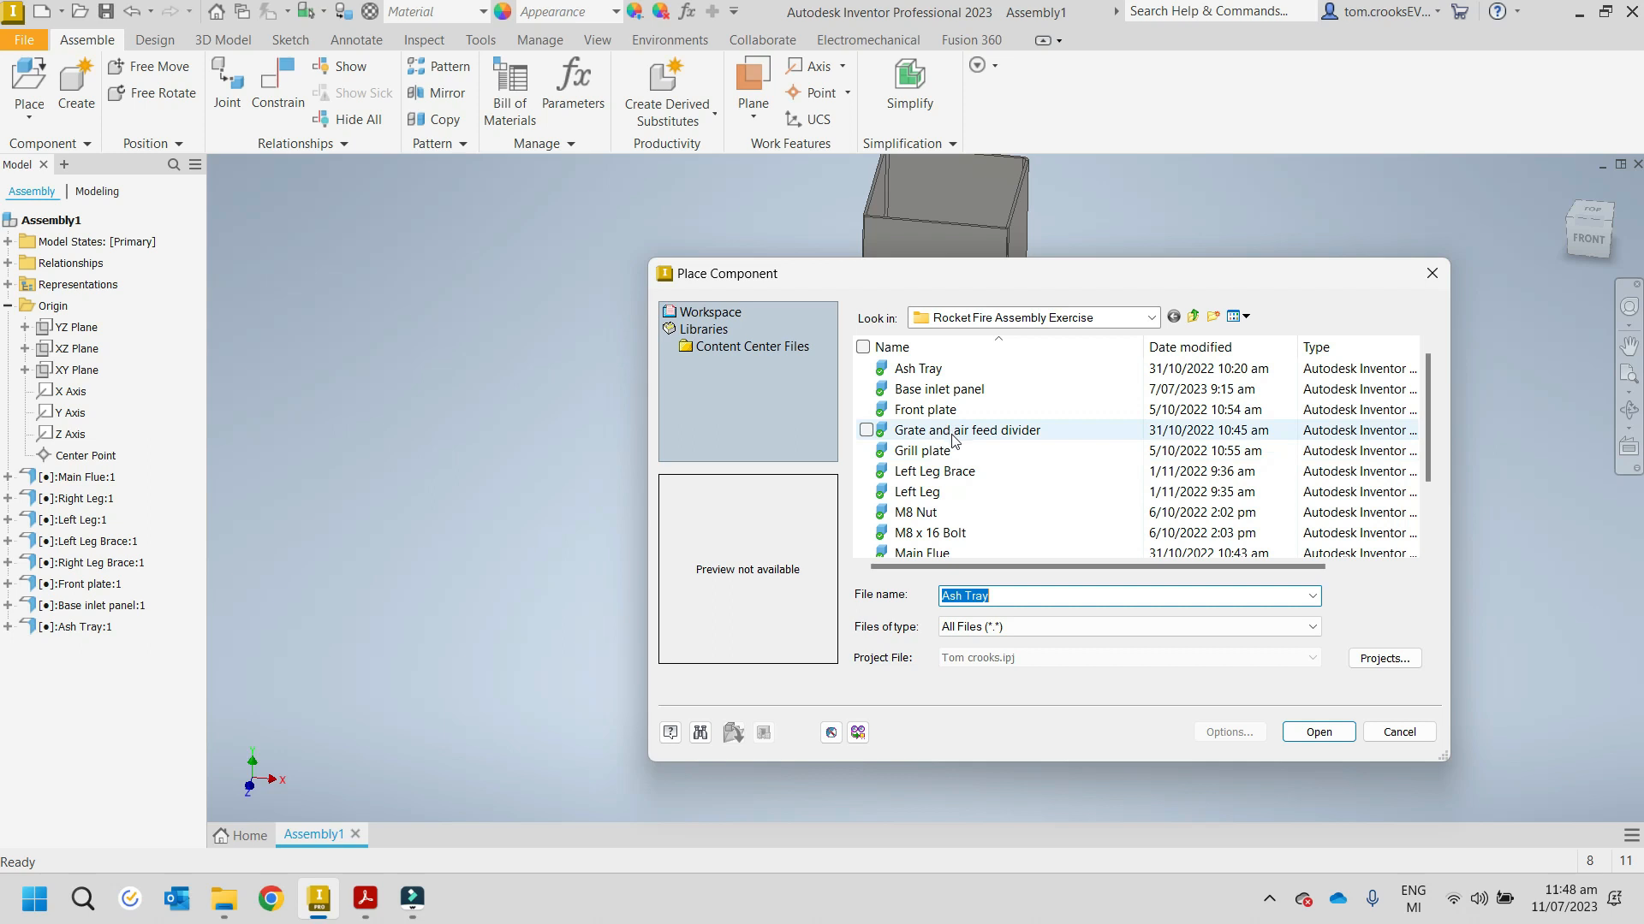
pyautogui.click(952, 433)
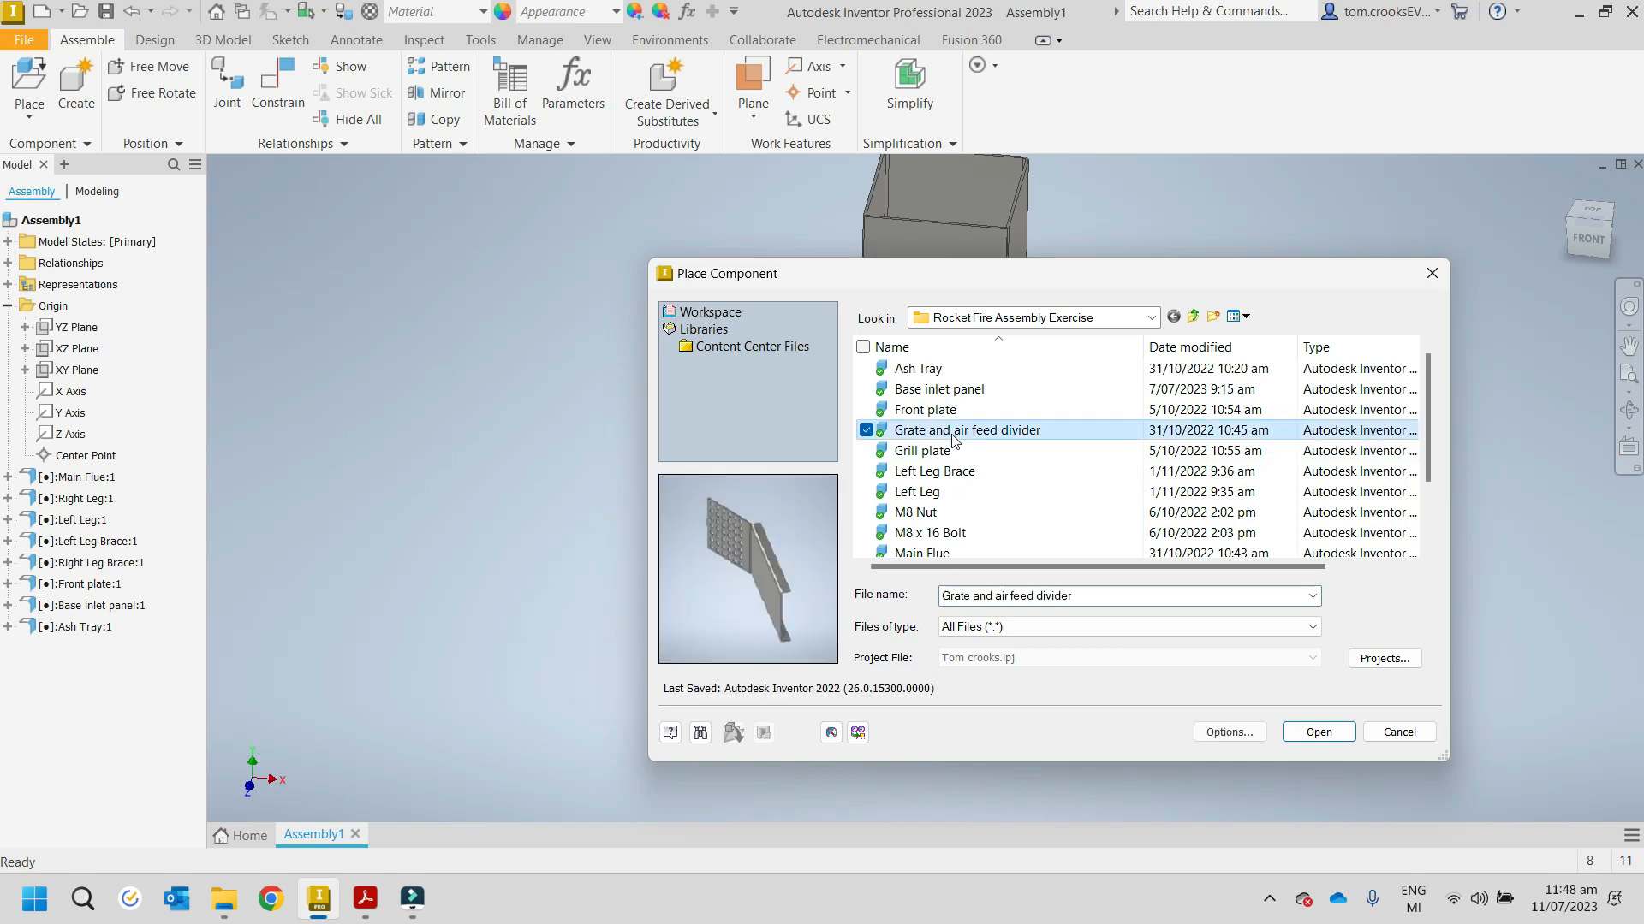
pyautogui.click(1318, 732)
pyautogui.click(1307, 368)
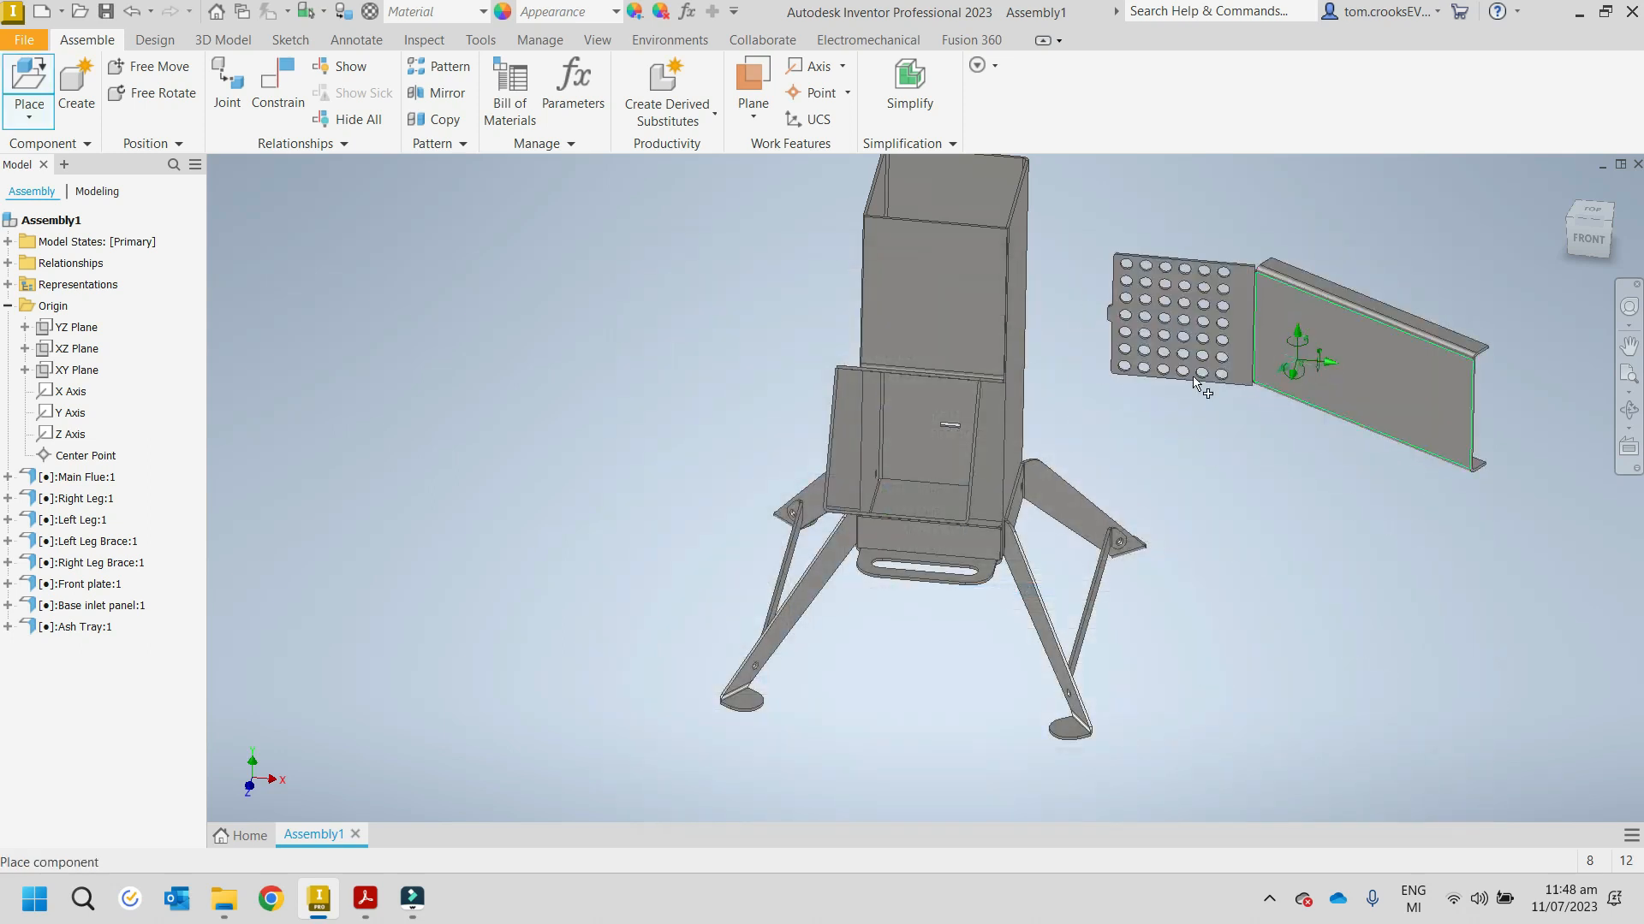
pyautogui.press('Escape')
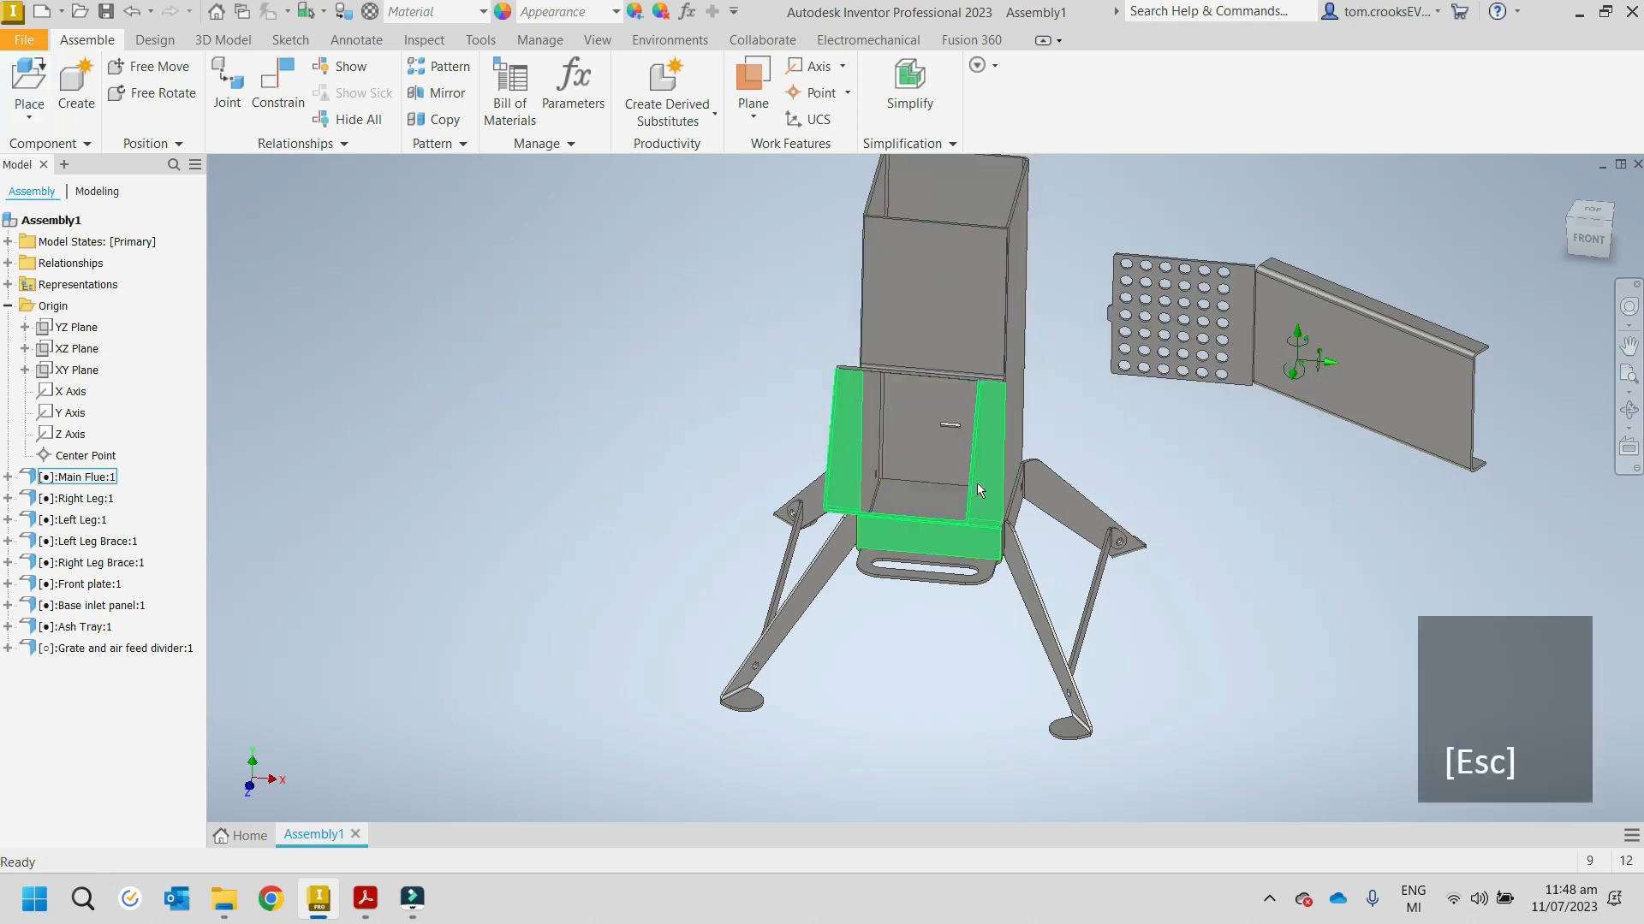
# Step: Start a Mate constraint for the Grate and air feed divider with its large flat face in view
pyautogui.keyDown('shift'); pyautogui.moveTo(1323, 493); pyautogui.dragTo(1122, 500, button='middle'); pyautogui.keyUp('shift')
pyautogui.scroll(-6, 1272, 320)
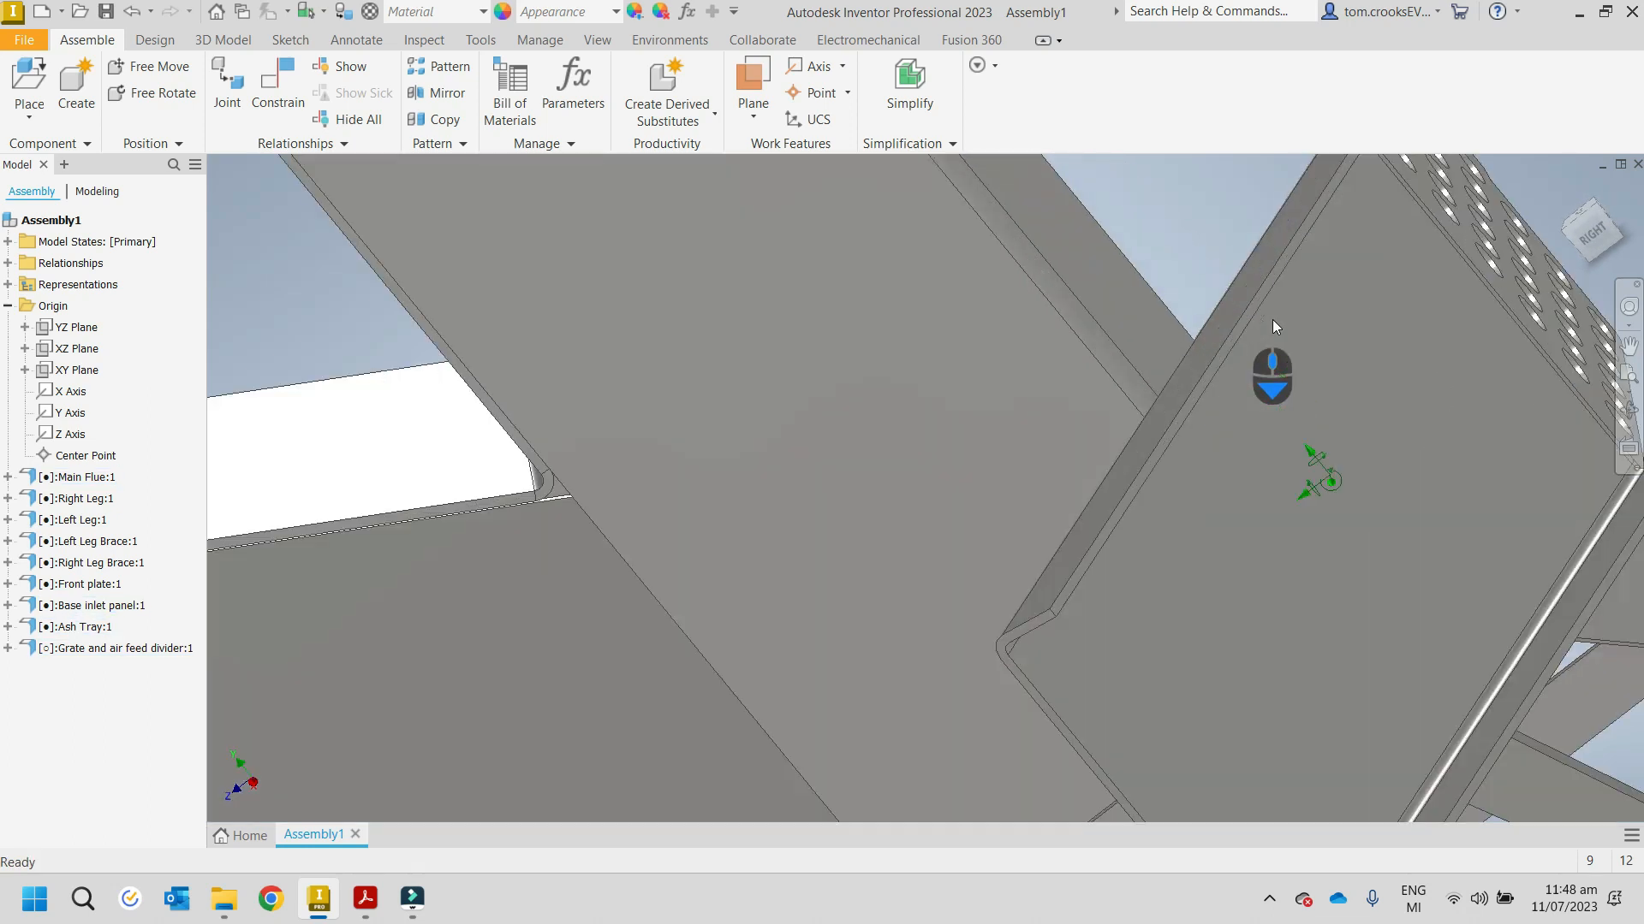
pyautogui.press('F6')
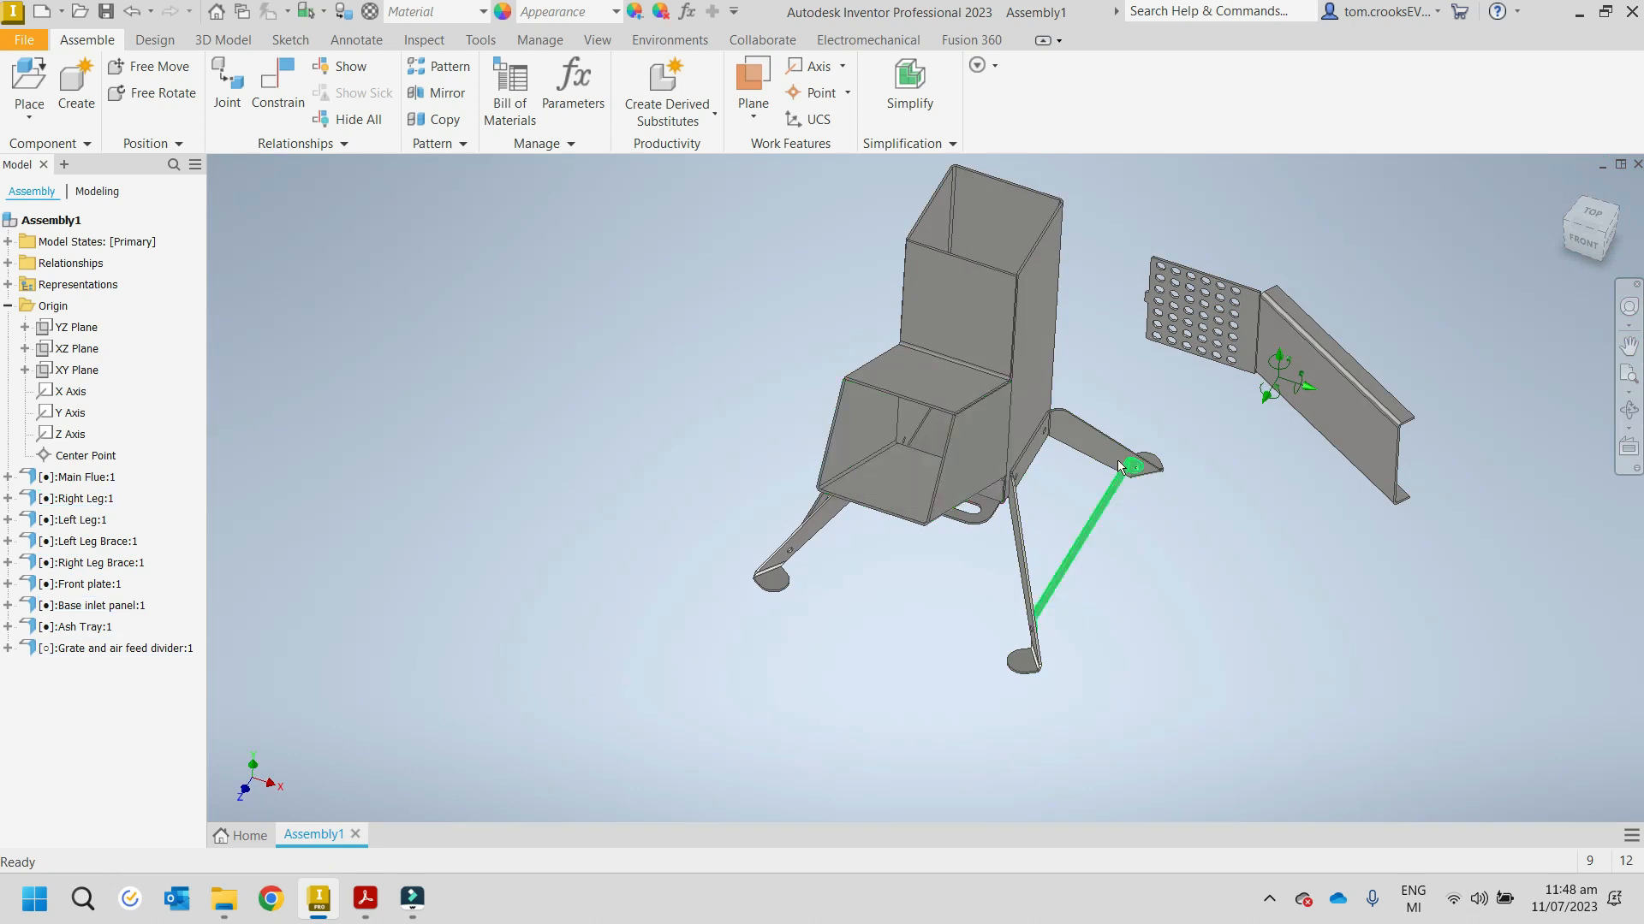
pyautogui.keyDown('shift'); pyautogui.moveTo(1184, 367); pyautogui.dragTo(1013, 399, button='middle'); pyautogui.keyUp('shift')
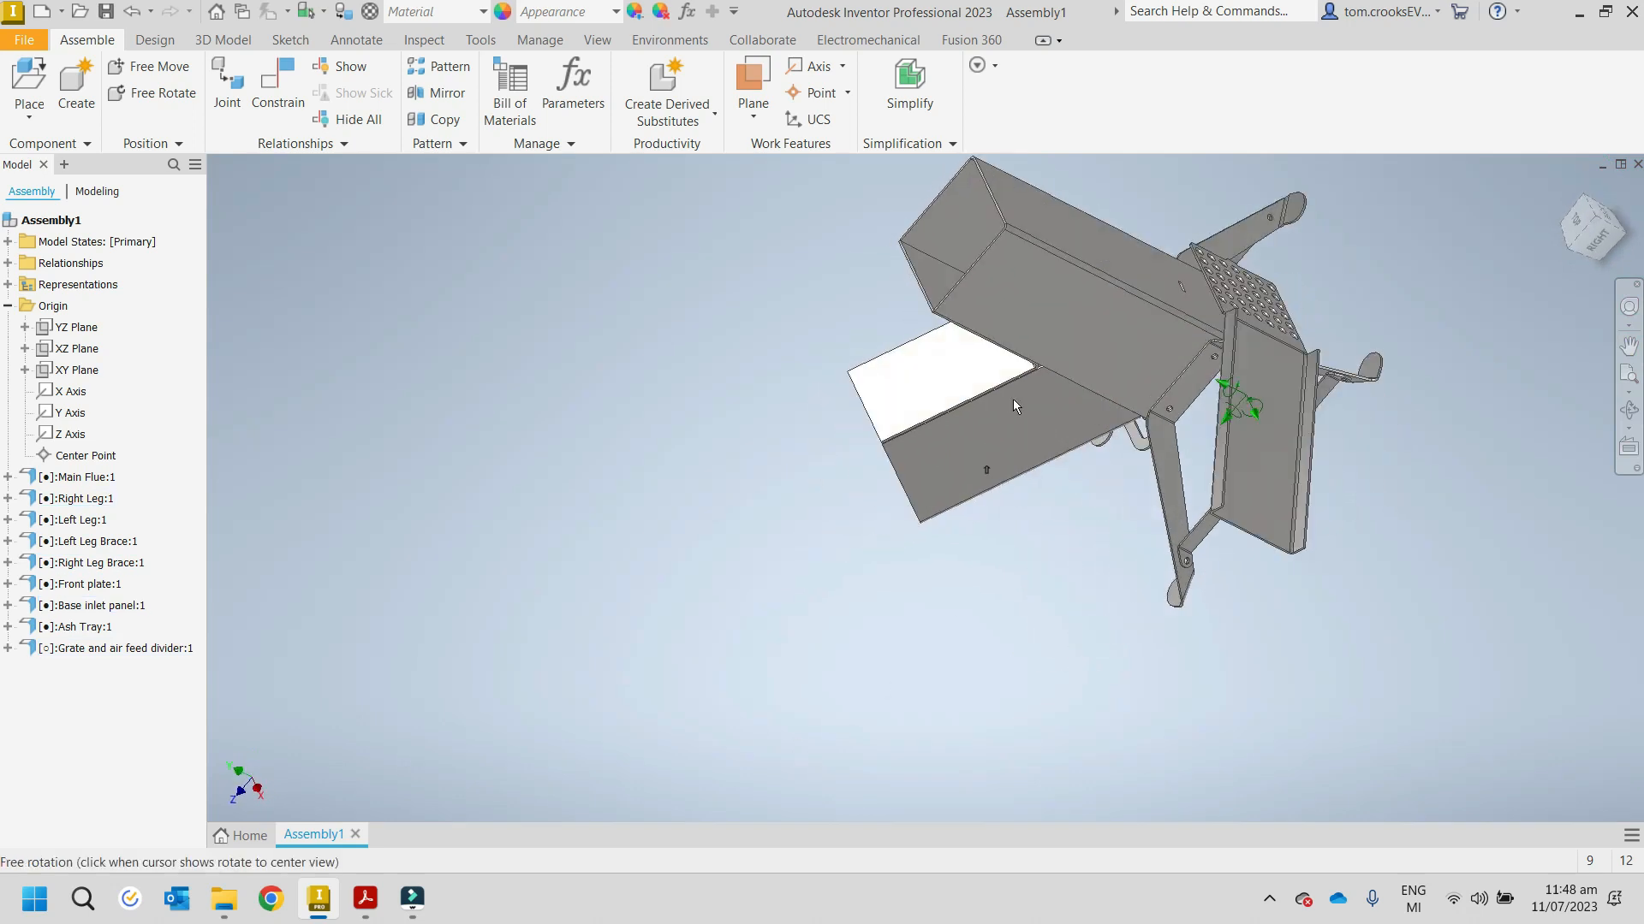
pyautogui.click(269, 83)
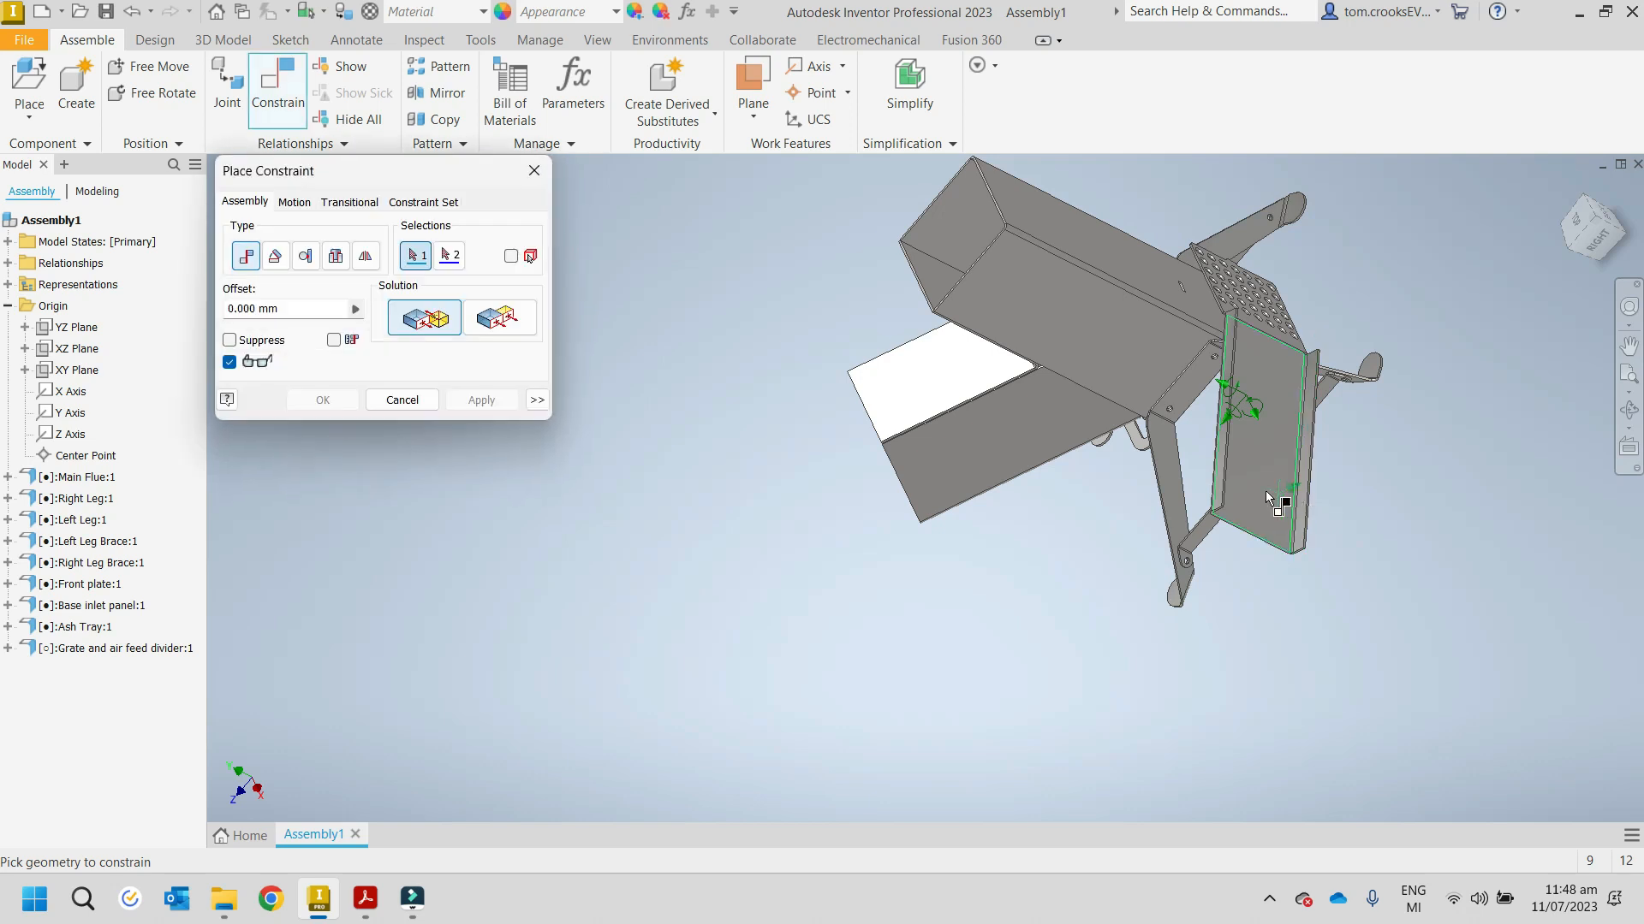
# Step: Mate the narrow flange edge face of the Grate and air feed divider to the inlet's inner floor with 0 mm offset
pyautogui.scroll(-5, 1202, 469)
pyautogui.click(1151, 518)
pyautogui.scroll(5, 1167, 522)
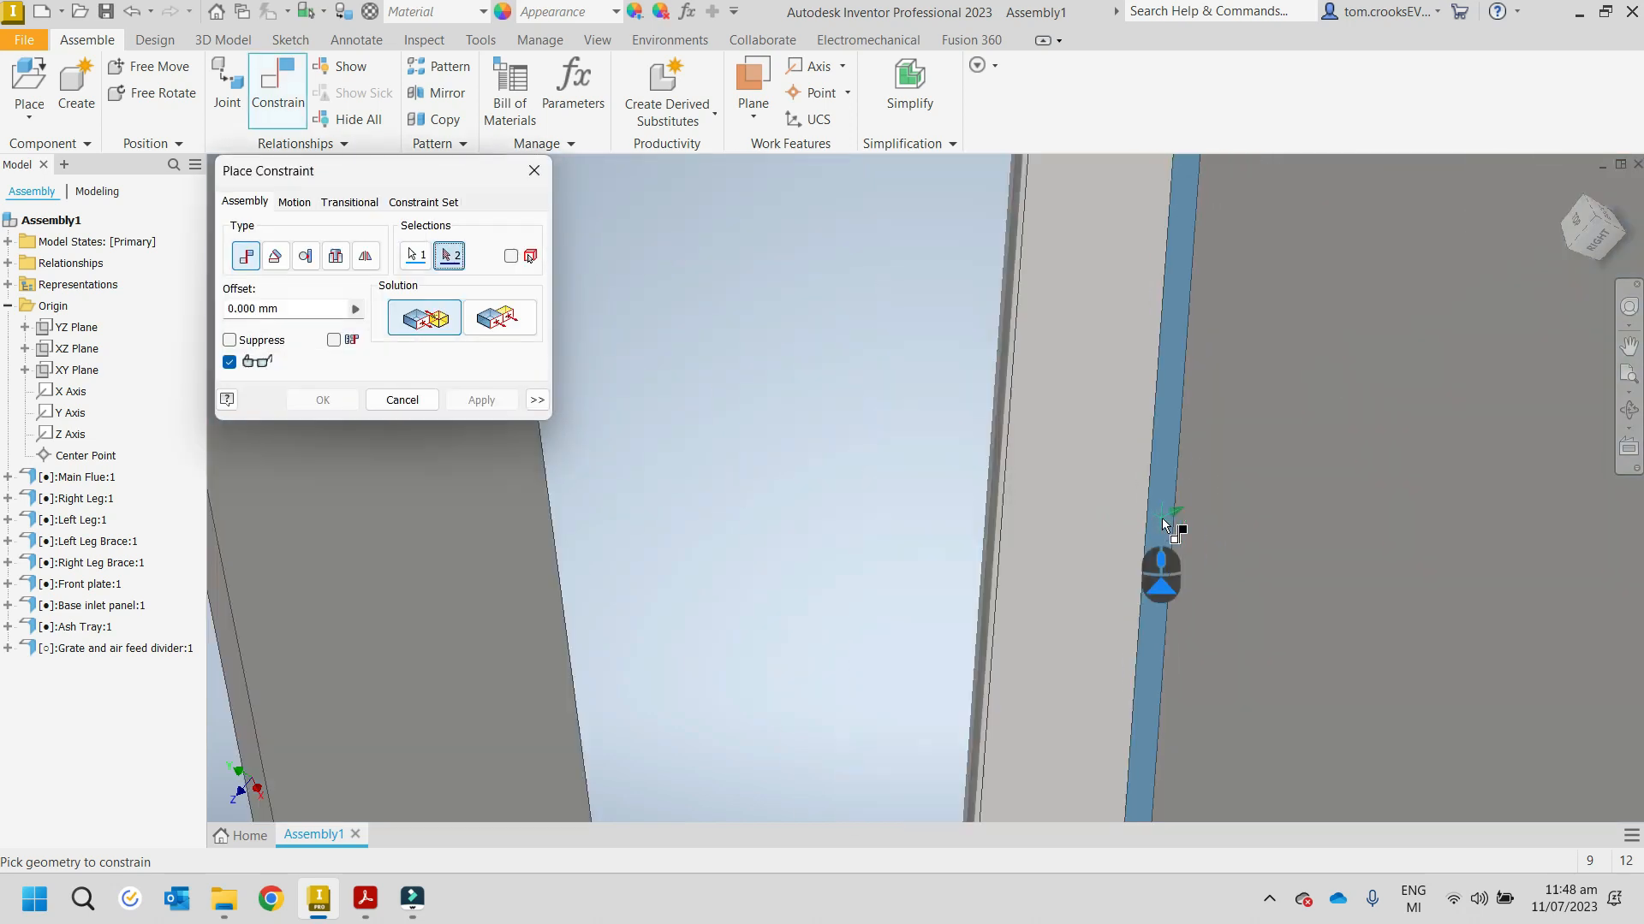
pyautogui.keyDown('shift'); pyautogui.moveTo(1164, 514); pyautogui.dragTo(642, 556, button='middle'); pyautogui.keyUp('shift')
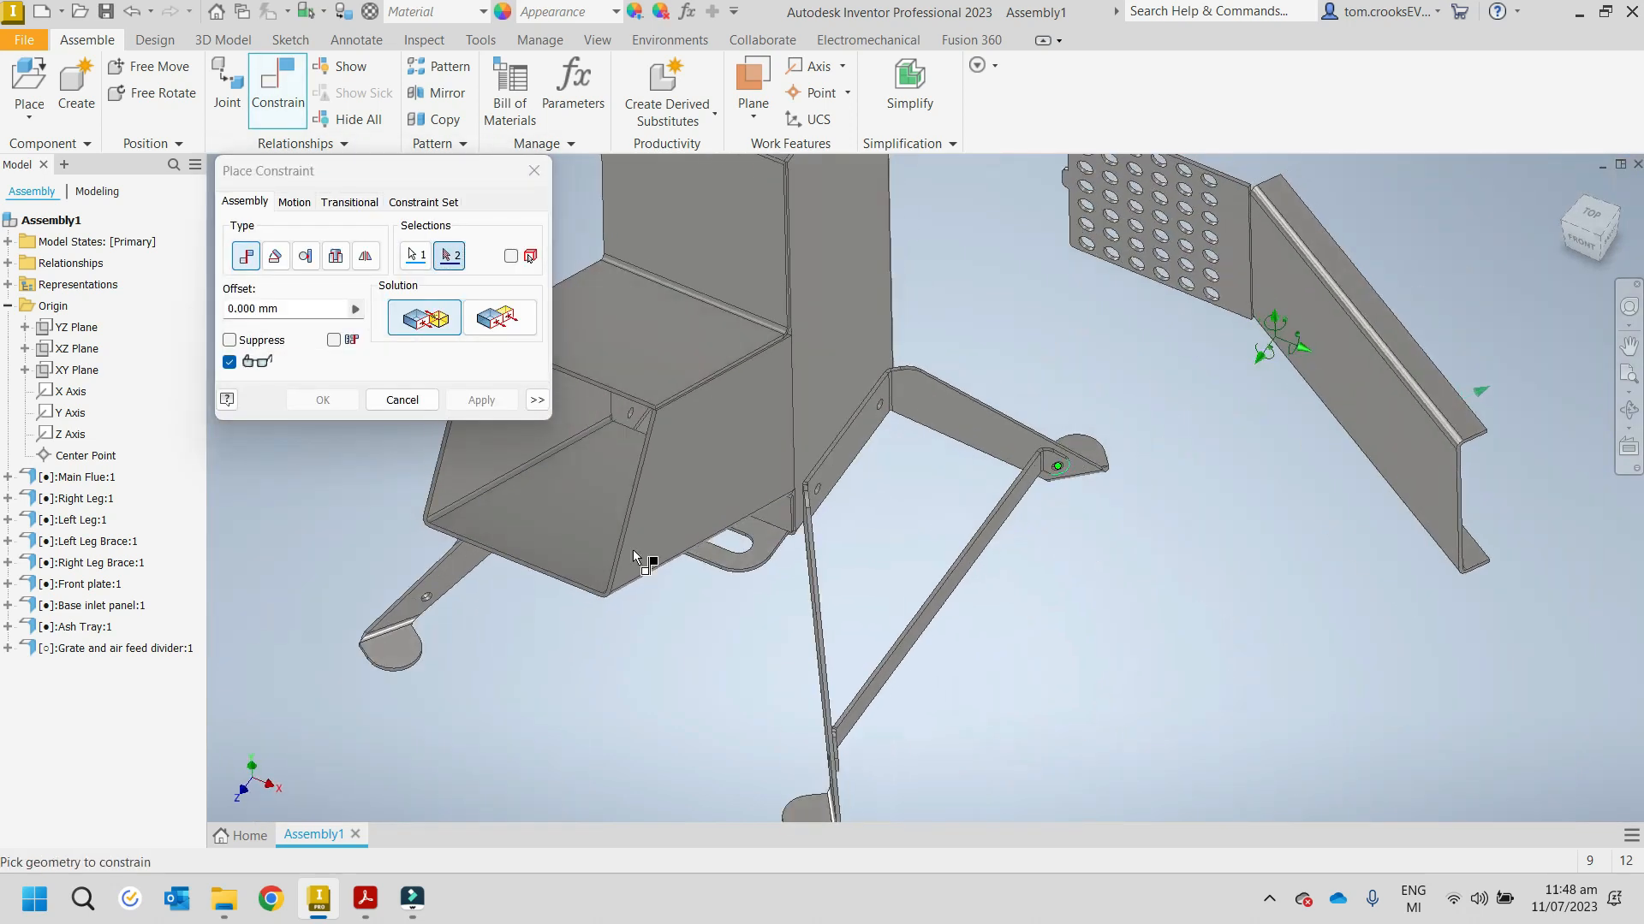
pyautogui.click(542, 548)
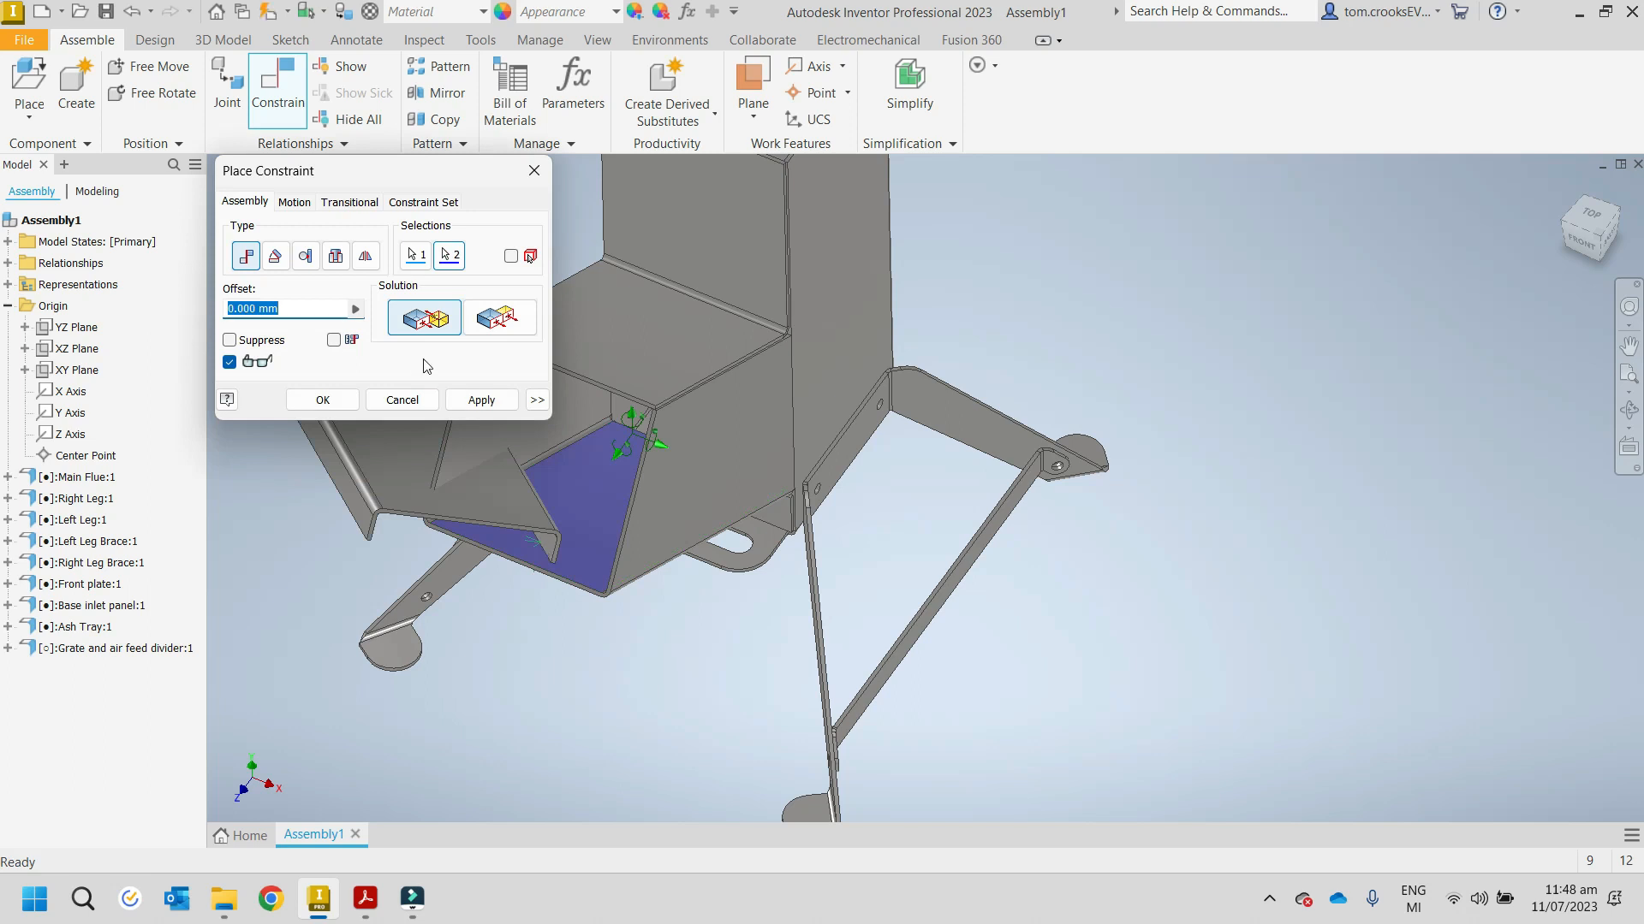
pyautogui.click(477, 400)
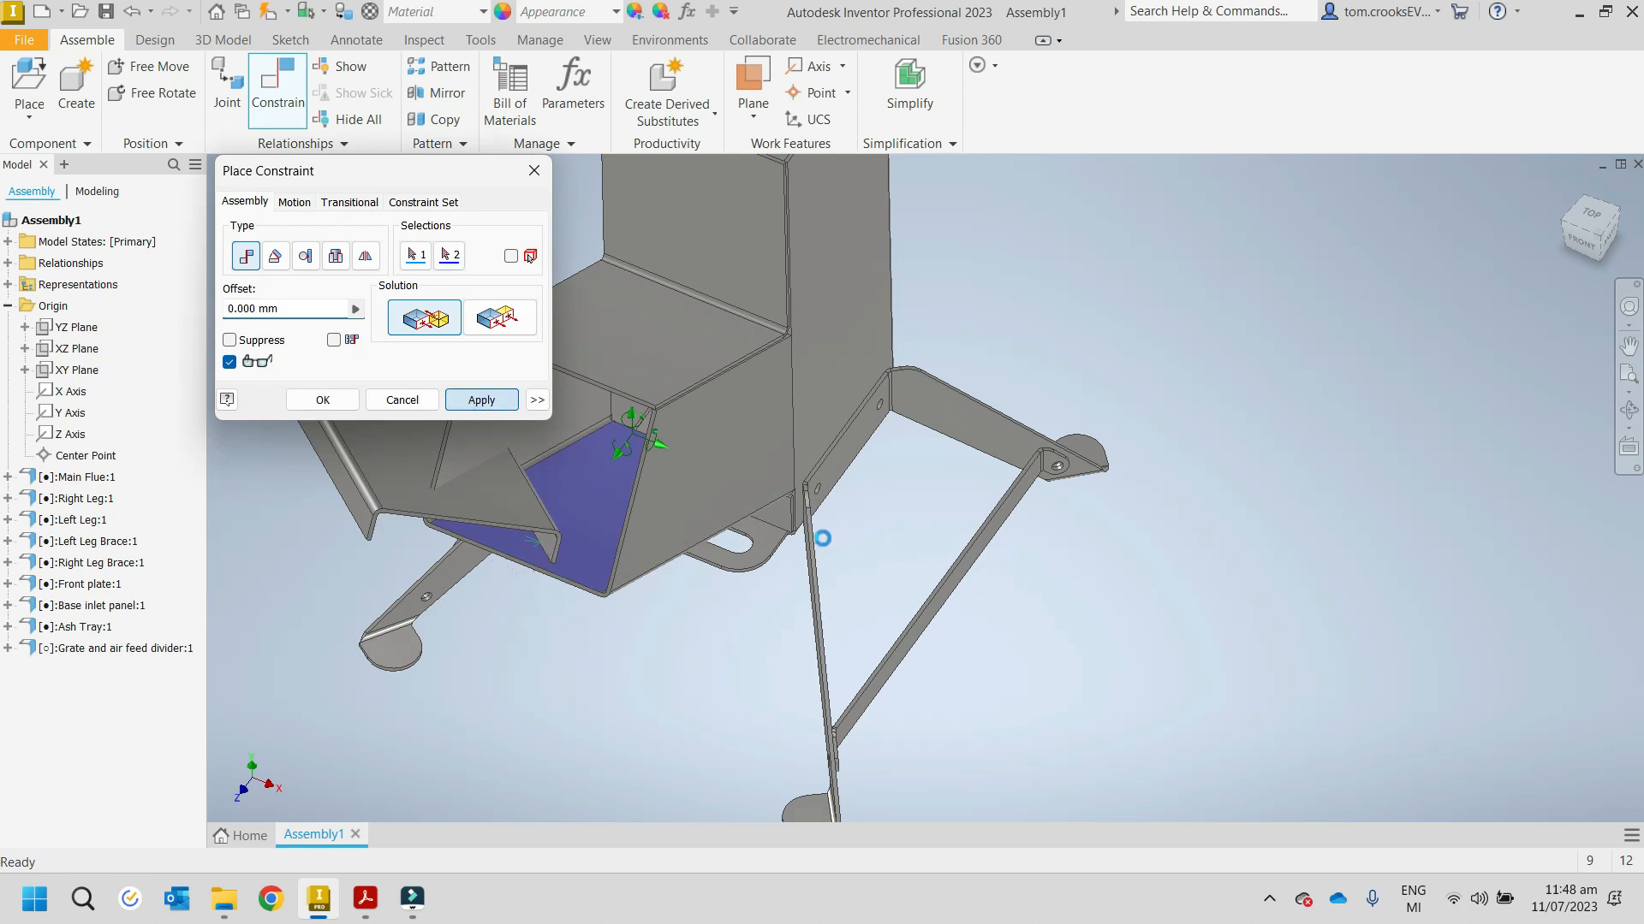
# Step: Mate the thin edge at the divider's perforated end to the inner back wall of the Main Flue with 0 mm offset
pyautogui.scroll(3, 824, 537)
pyautogui.keyDown('shift'); pyautogui.moveTo(792, 338); pyautogui.dragTo(869, 374, button='middle'); pyautogui.keyUp('shift')
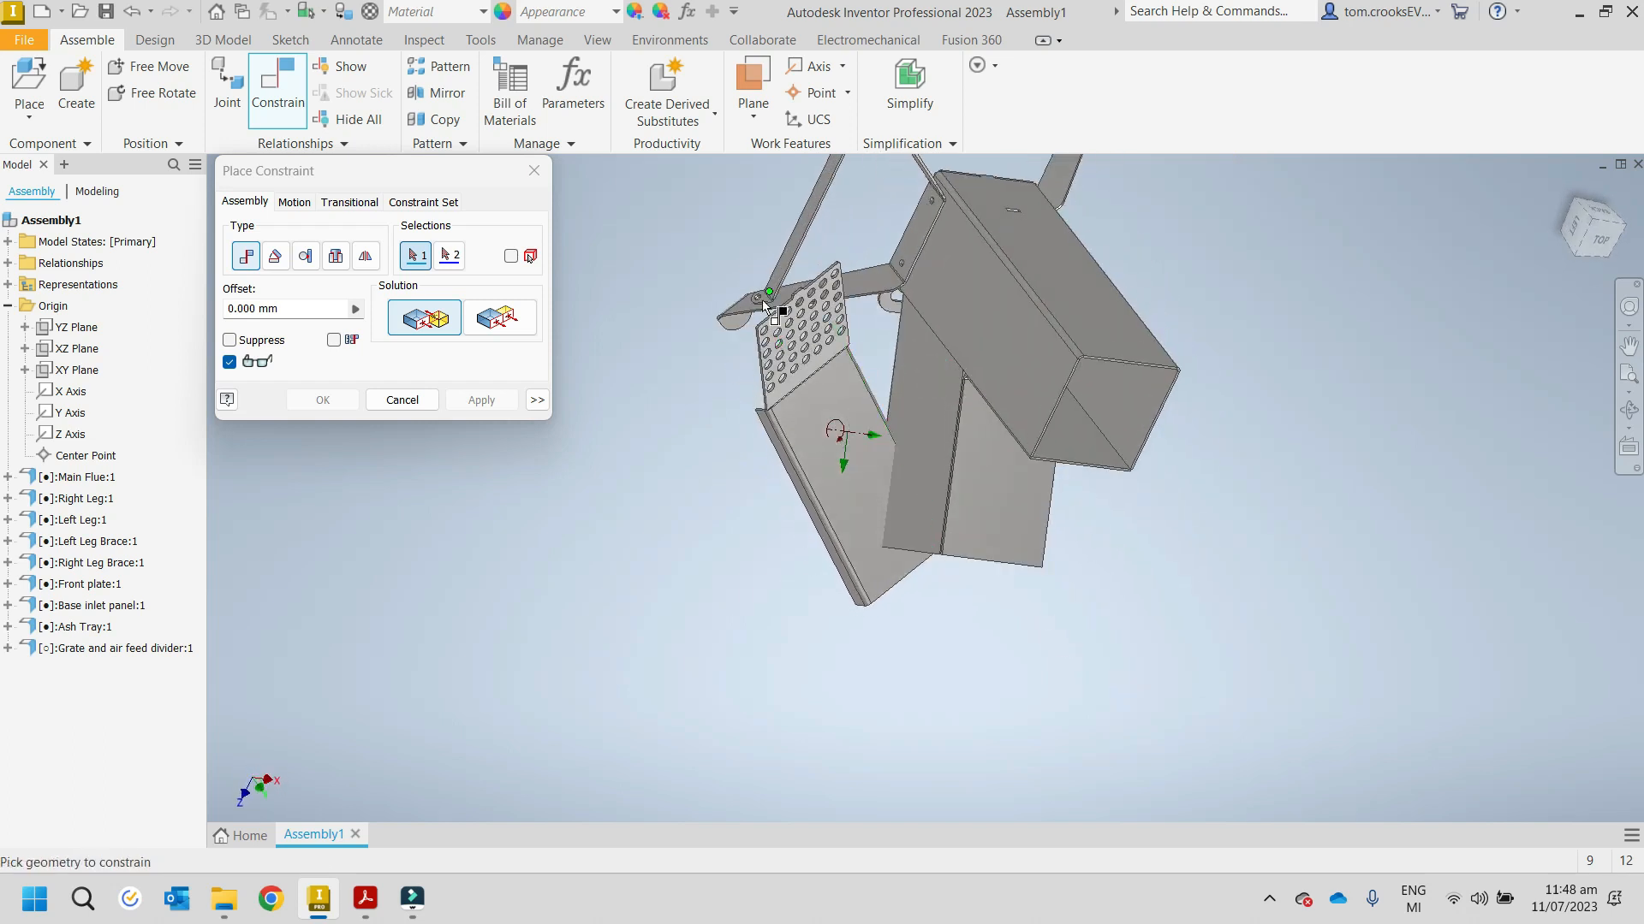
pyautogui.scroll(-10, 788, 343)
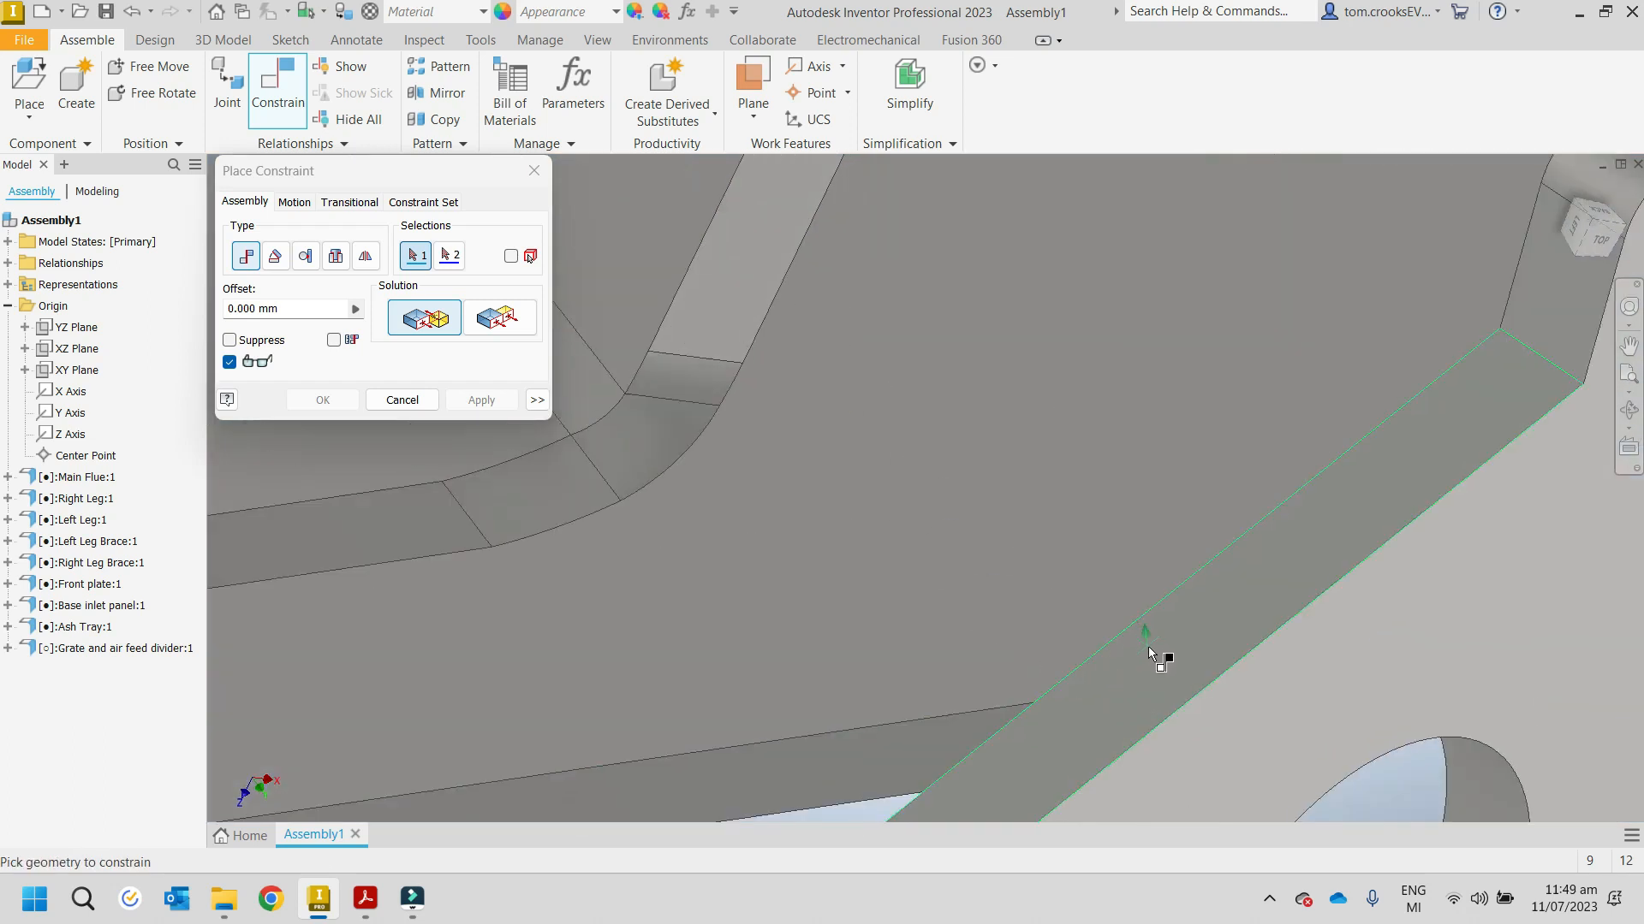
pyautogui.click(1140, 643)
pyautogui.scroll(5, 1139, 643)
pyautogui.keyDown('shift'); pyautogui.moveTo(1050, 558); pyautogui.dragTo(1232, 510, button='middle'); pyautogui.keyUp('shift')
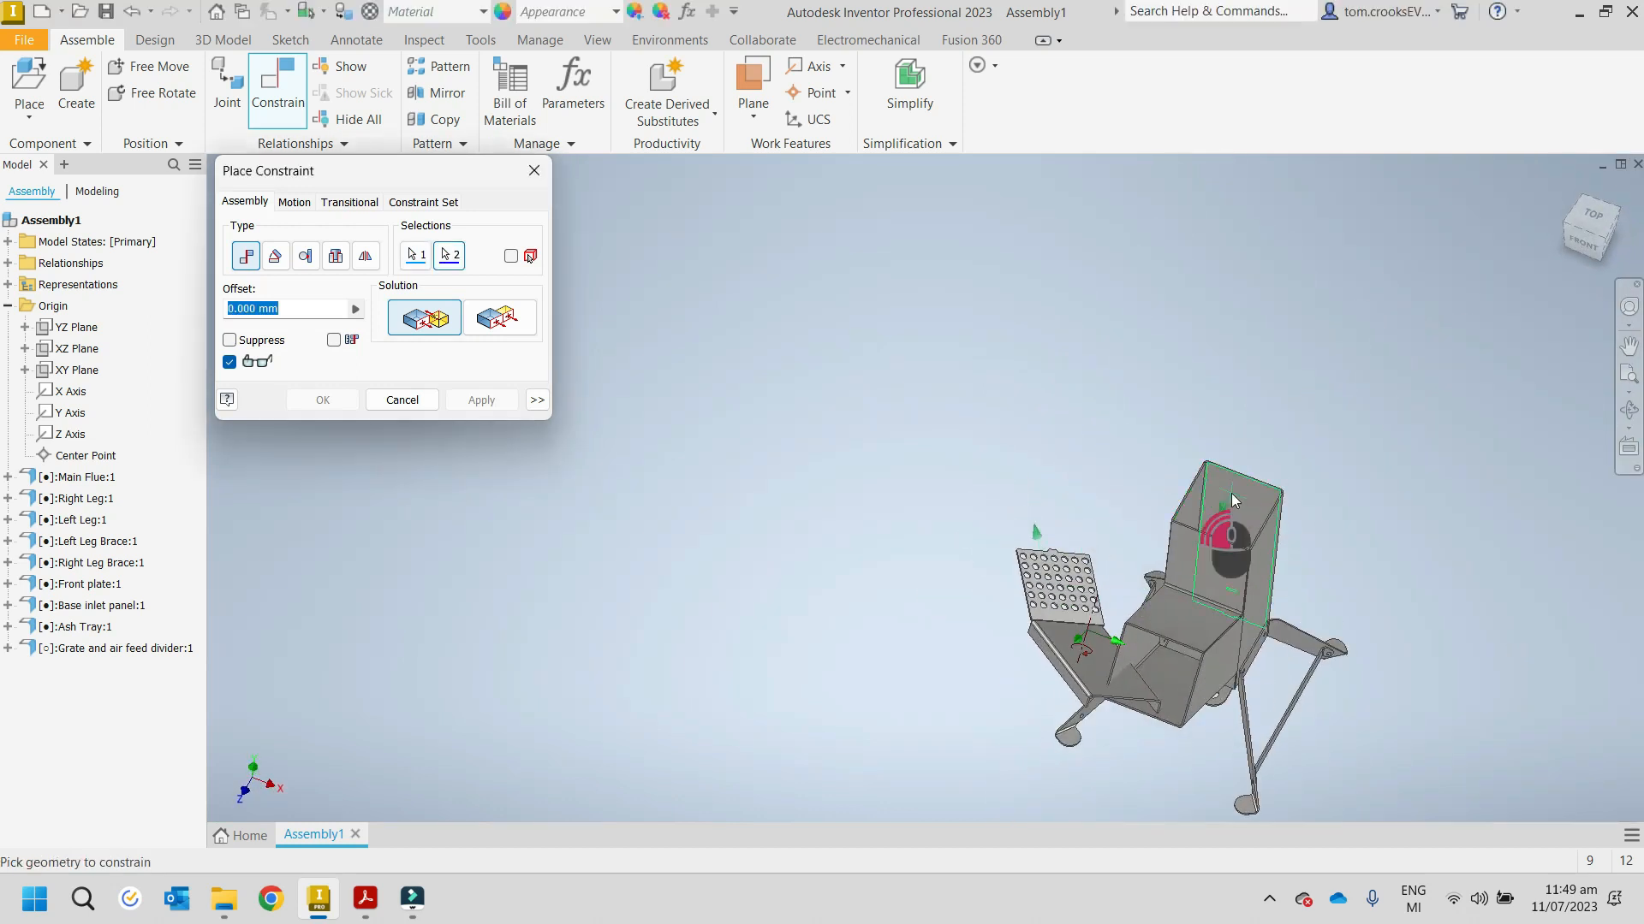
pyautogui.click(1233, 497)
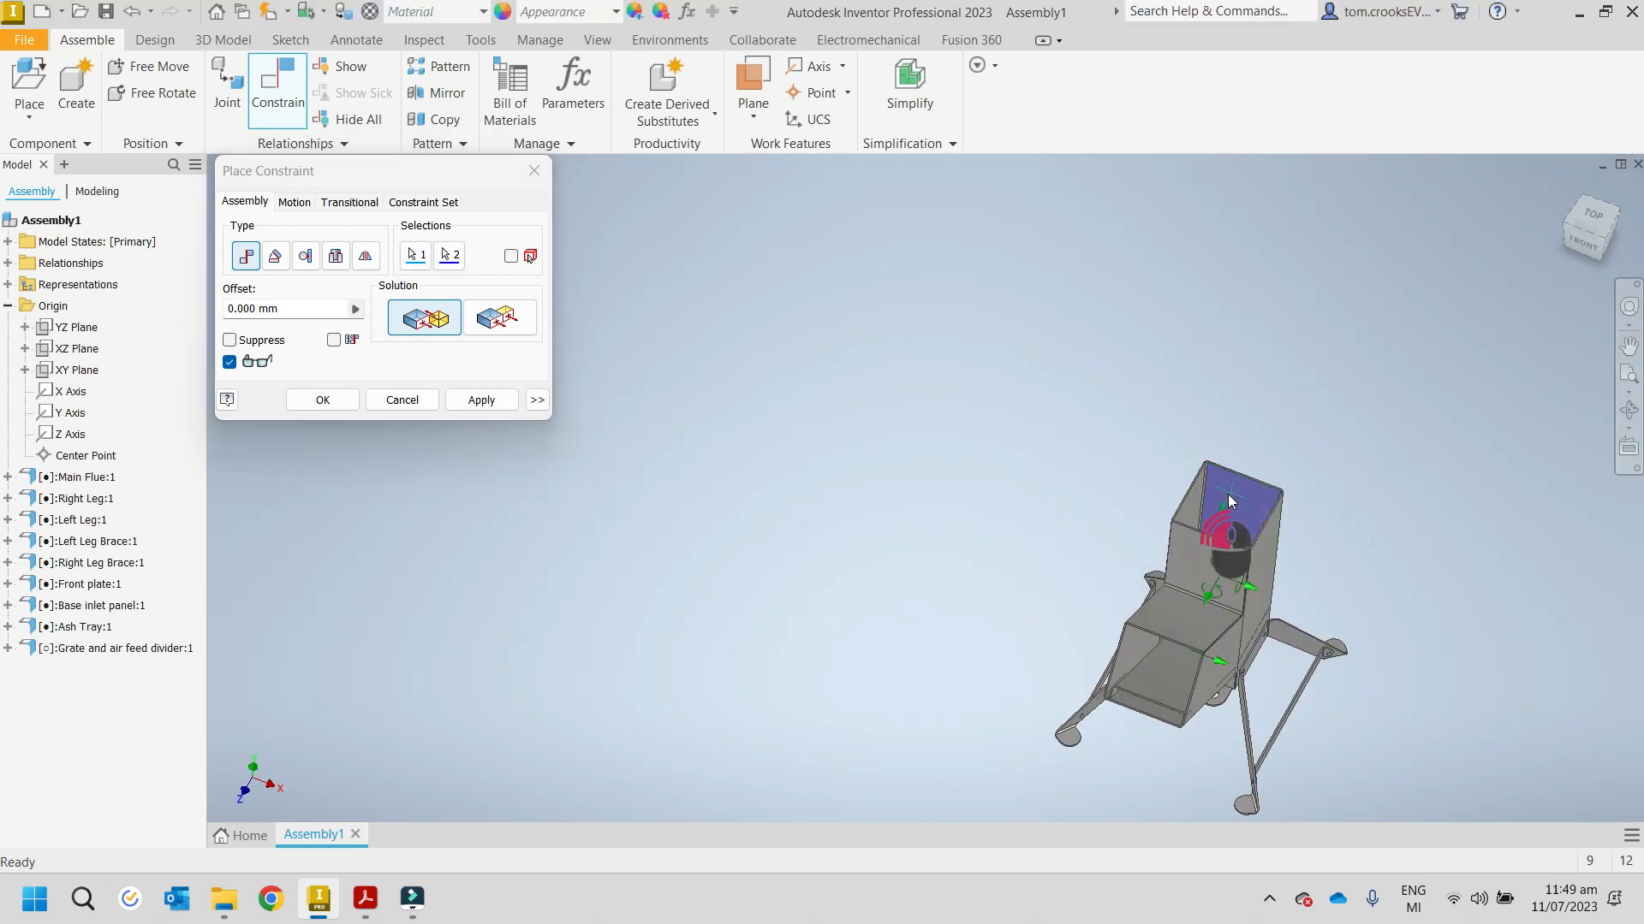
pyautogui.click(496, 403)
# Step: Reveal the origin planes of the Grate and air feed divider's folded model in the model tree
pyautogui.keyDown('shift'); pyautogui.moveTo(941, 638); pyautogui.dragTo(963, 604, button='middle'); pyautogui.keyUp('shift')
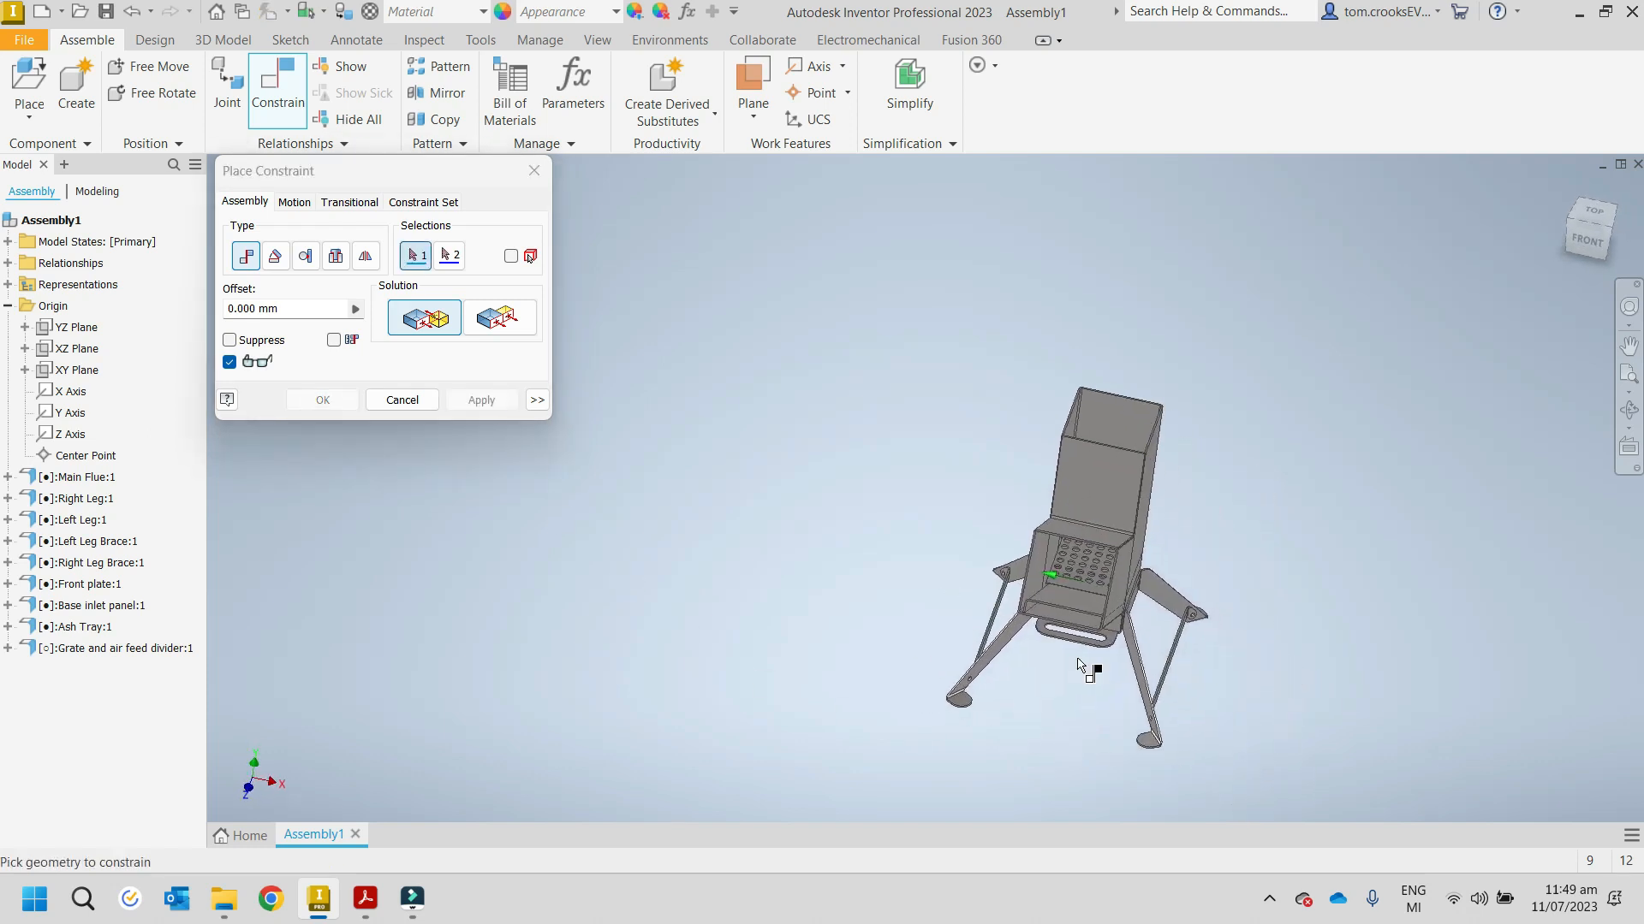
pyautogui.scroll(-5, 1053, 606)
pyautogui.scroll(4, 1002, 586)
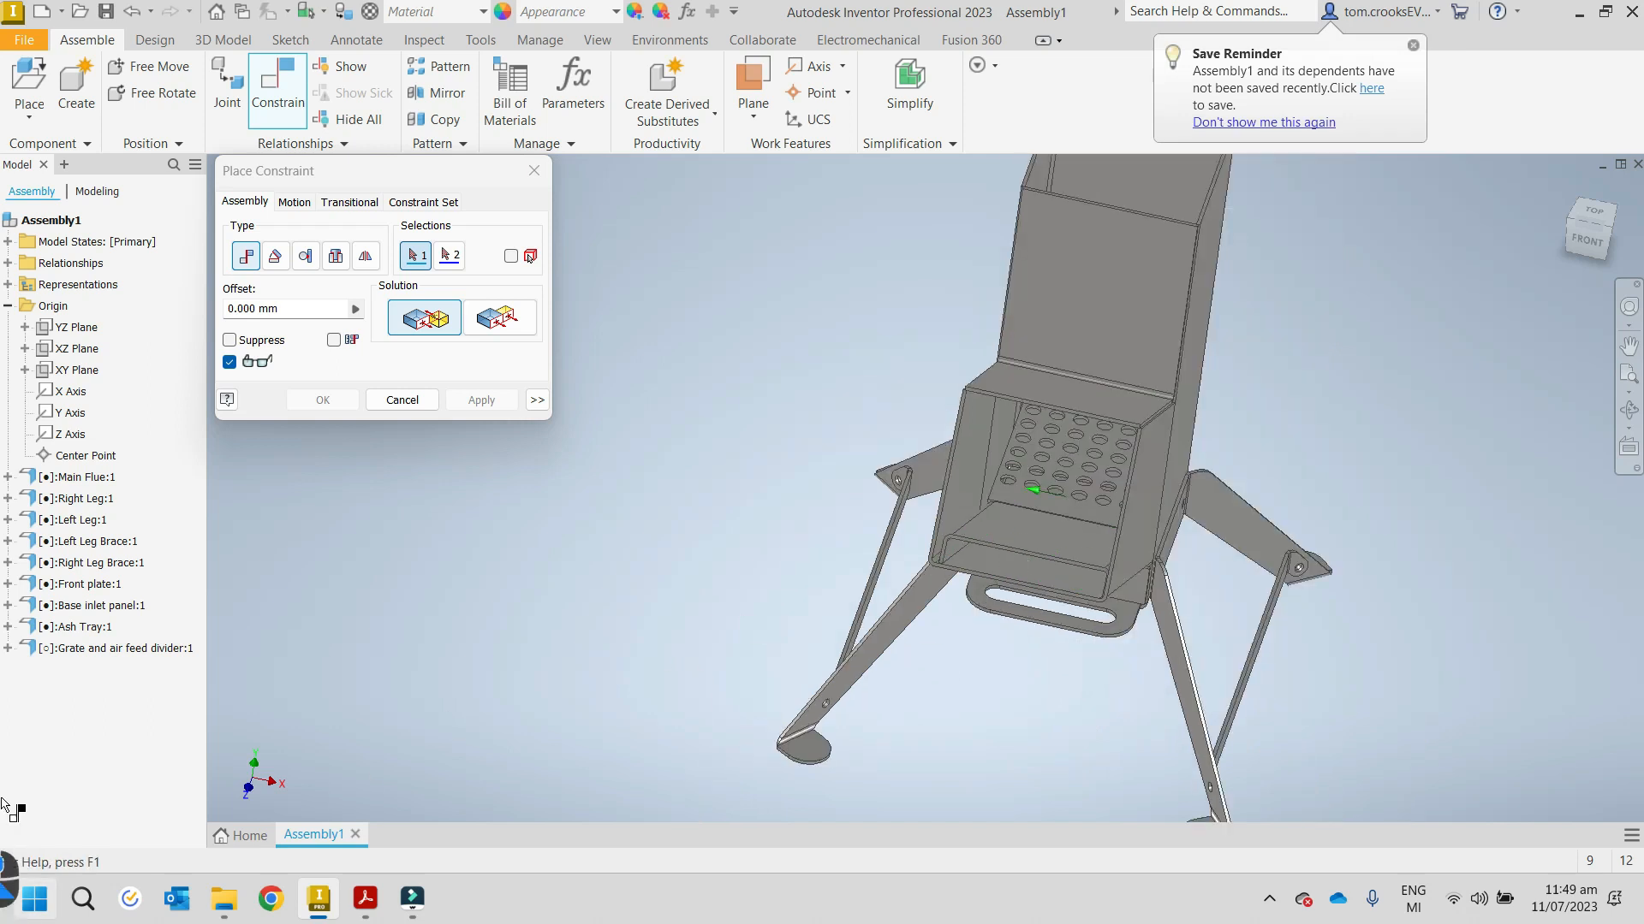
pyautogui.click(7, 649)
pyautogui.click(25, 691)
pyautogui.click(43, 713)
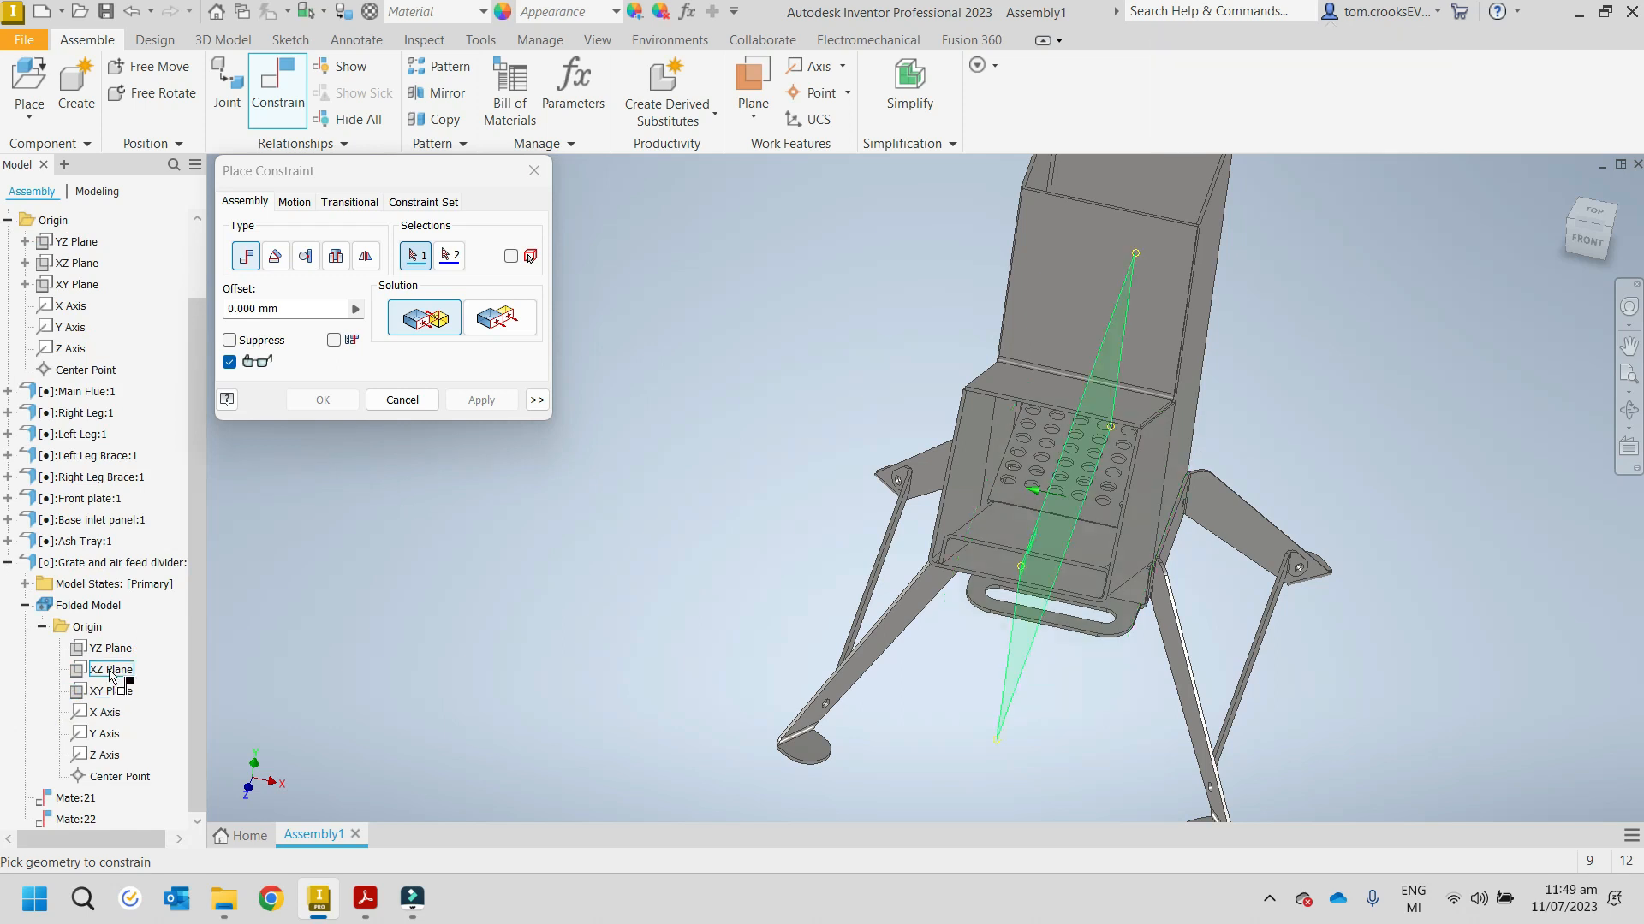
# Step: Try to mate the divider's XZ plane with the assembly's YZ plane using the Mate solution
pyautogui.click(109, 671)
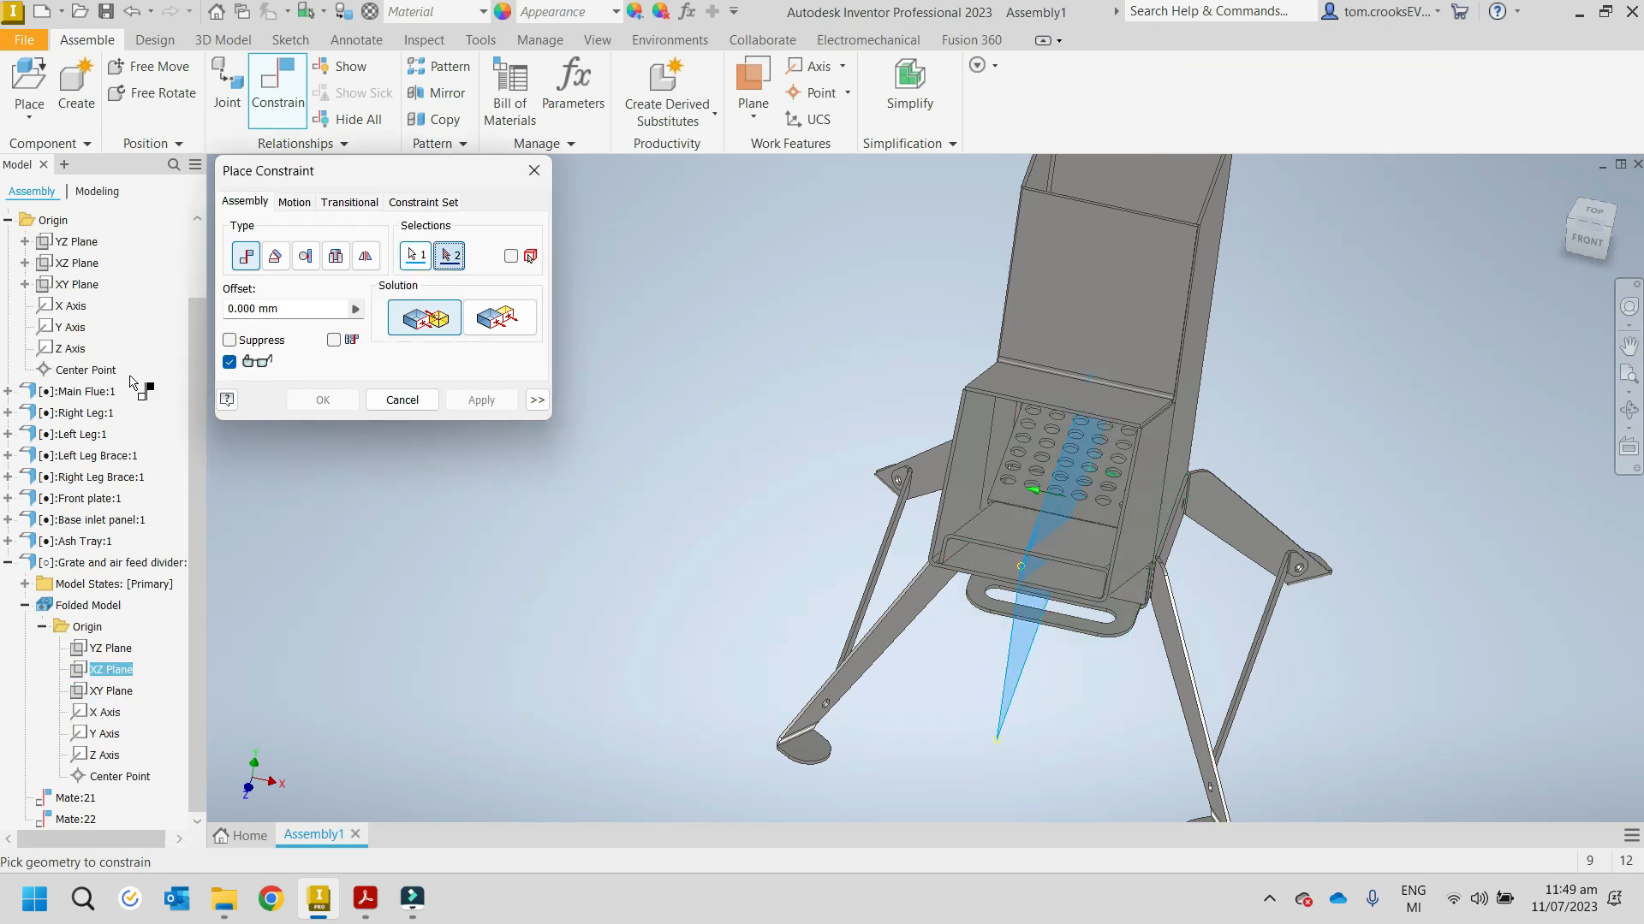
pyautogui.click(78, 243)
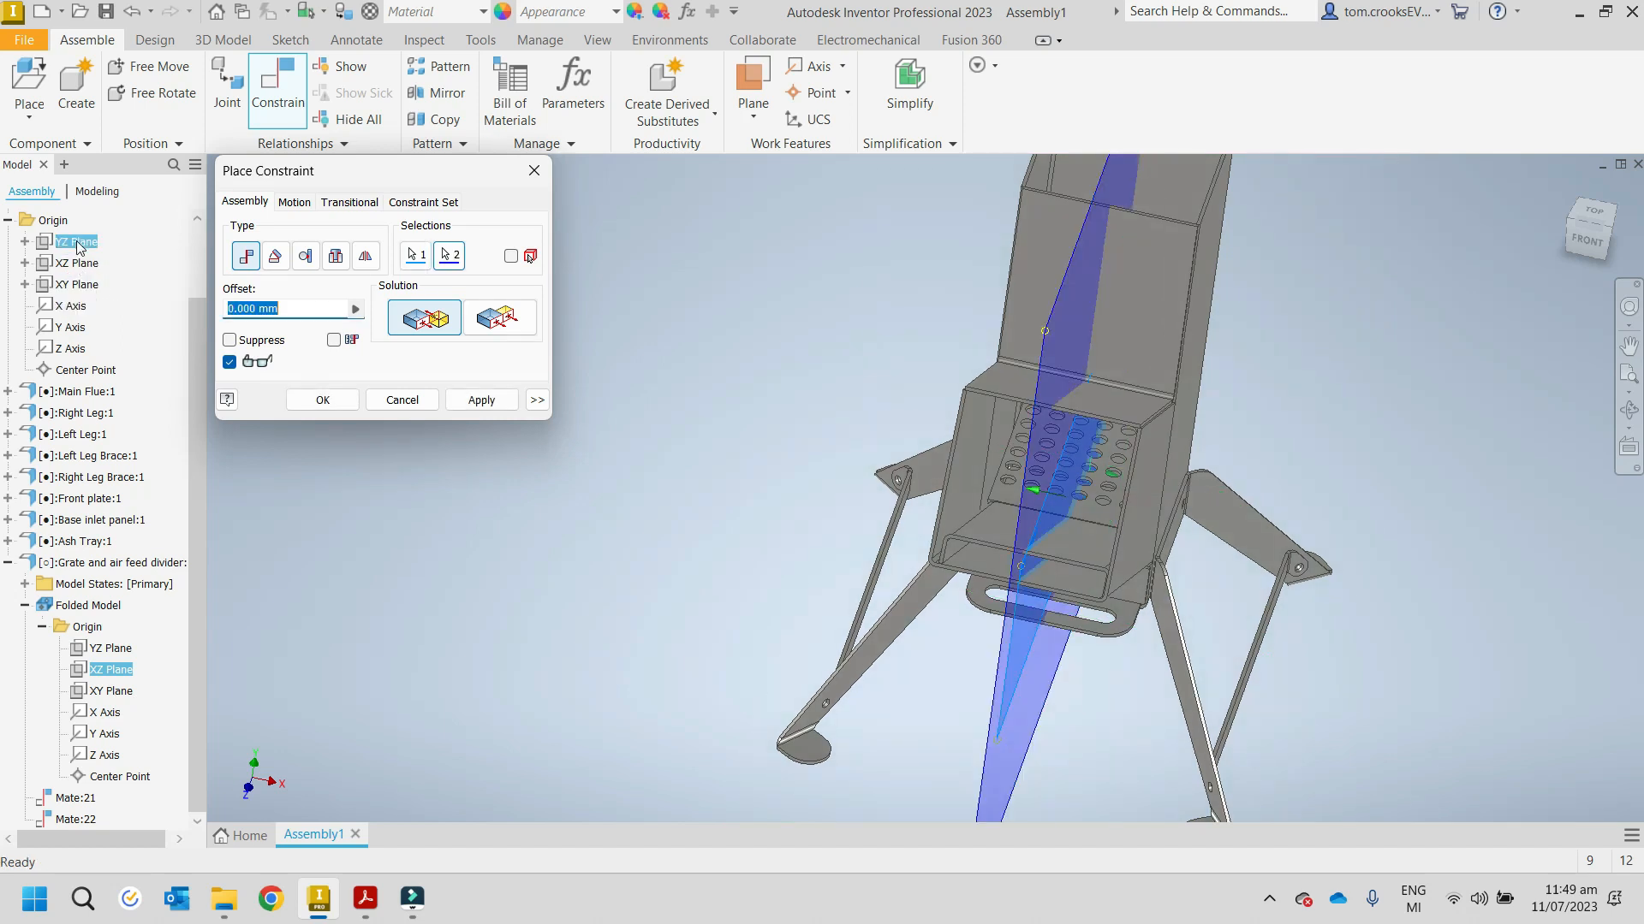
pyautogui.click(484, 401)
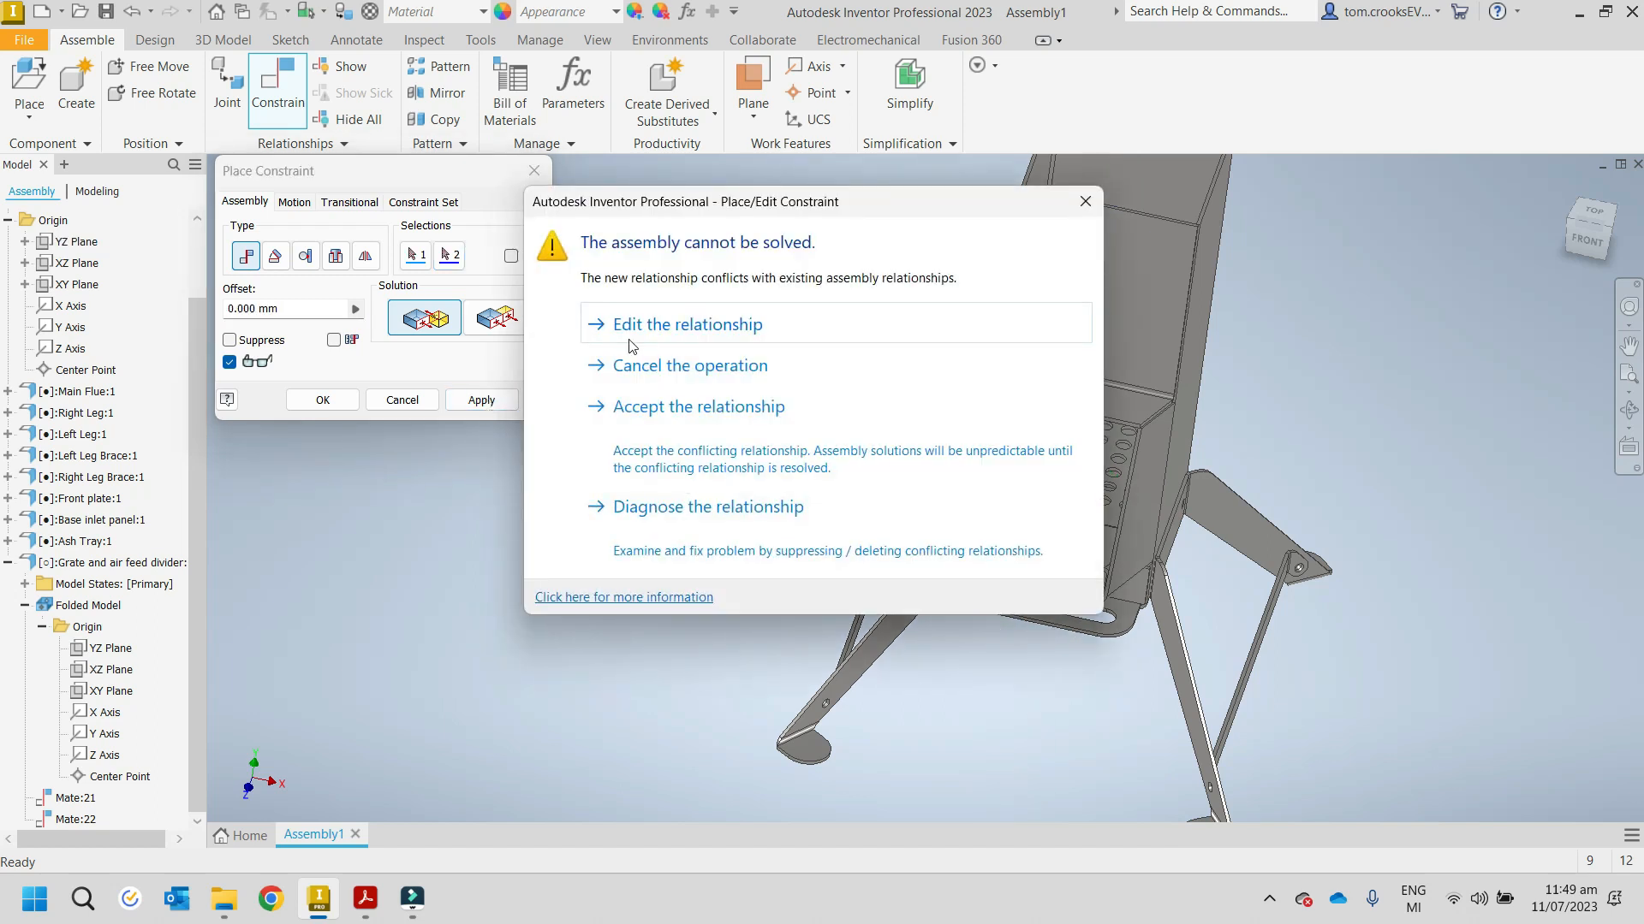
pyautogui.click(1084, 202)
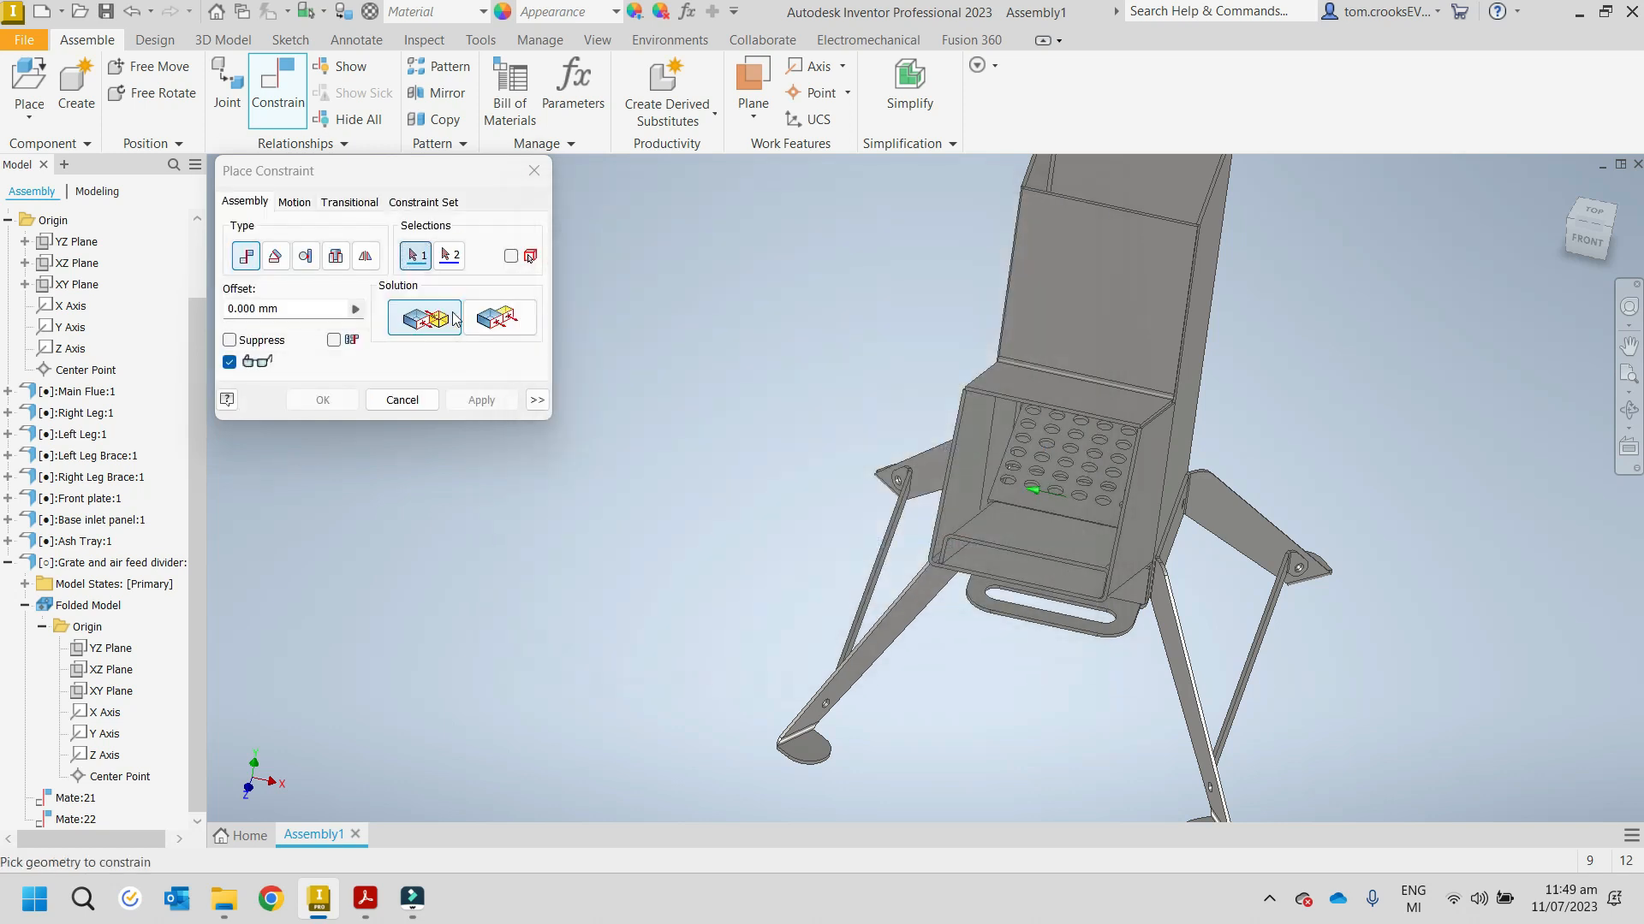
# Step: Constrain the divider's XZ plane flush with the assembly's YZ plane at 0 mm offset and finish constraining
pyautogui.click(494, 321)
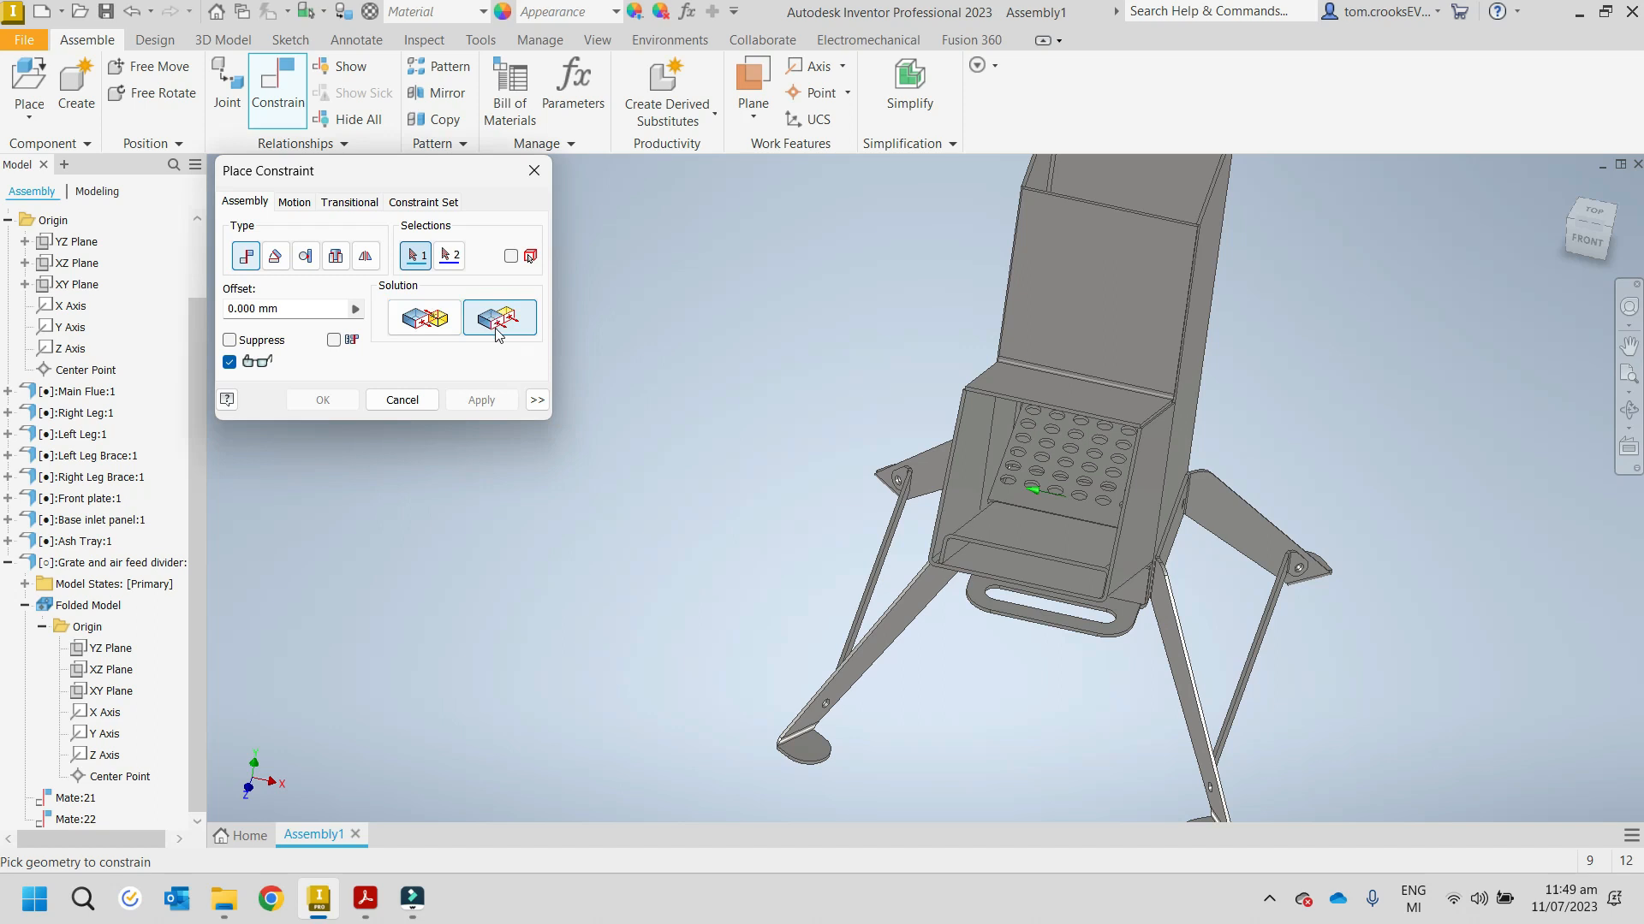
pyautogui.click(115, 654)
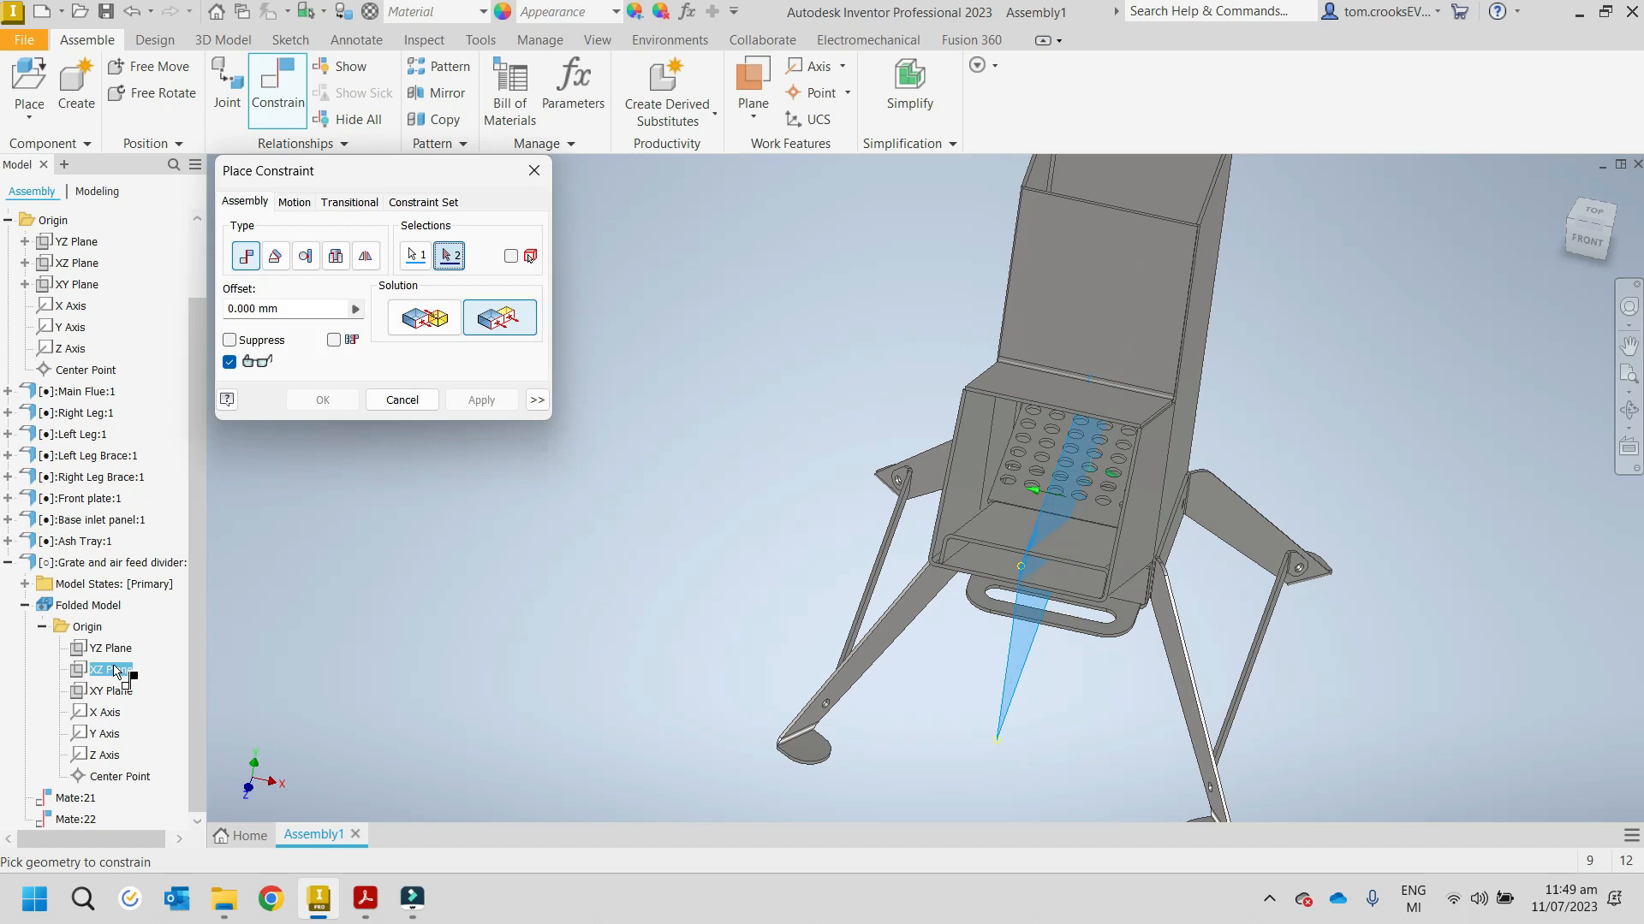
pyautogui.click(70, 243)
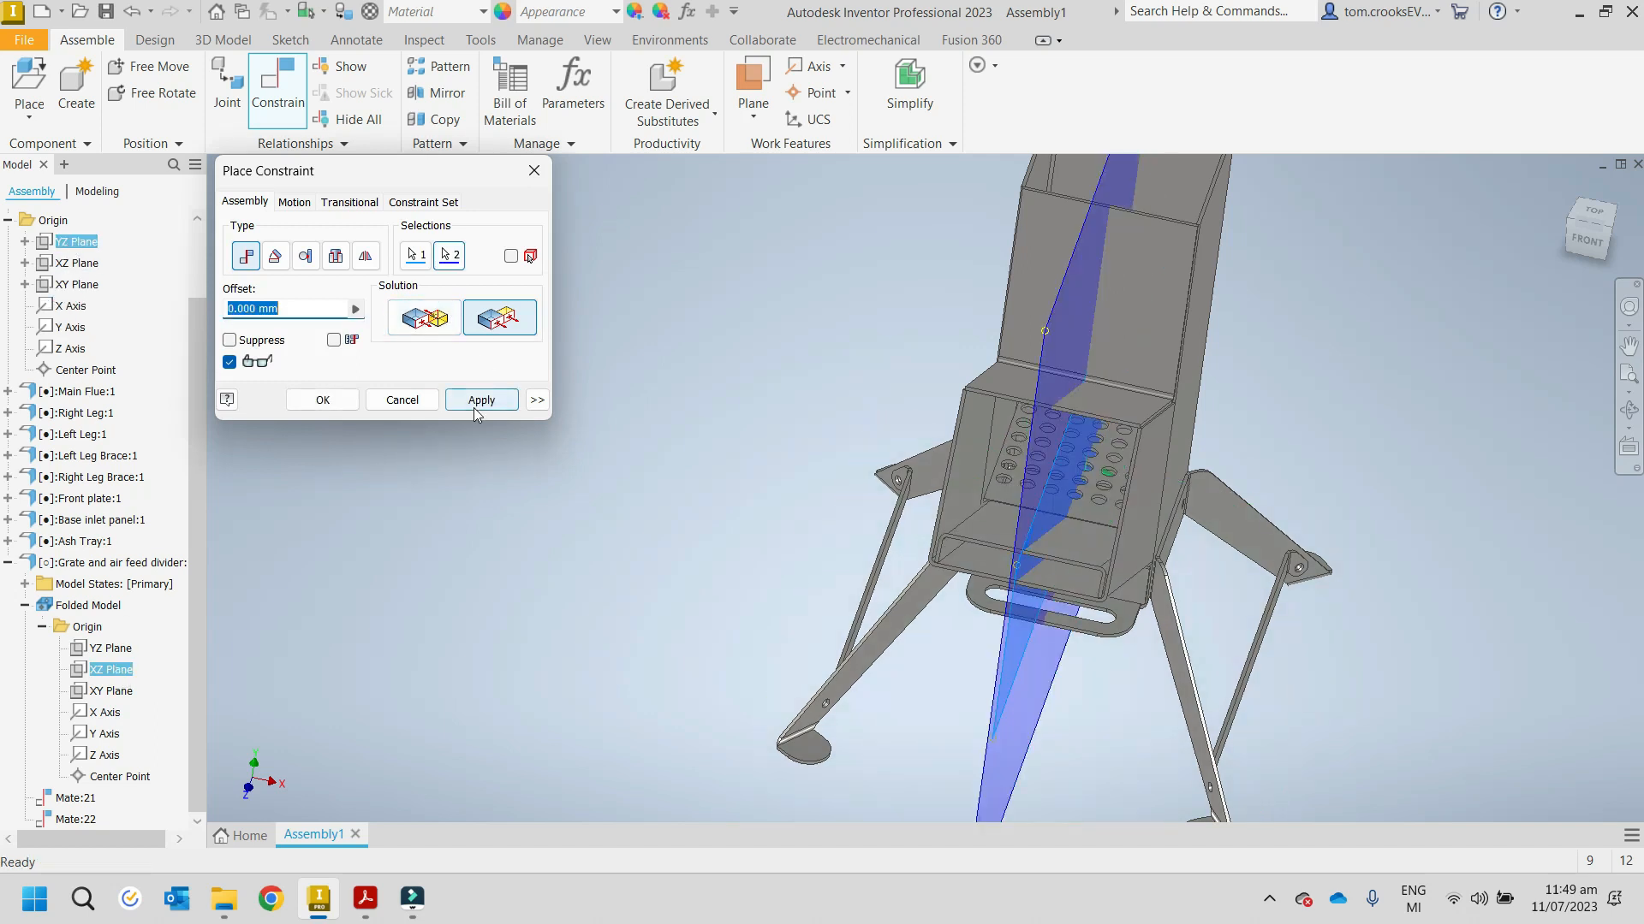
pyautogui.click(475, 406)
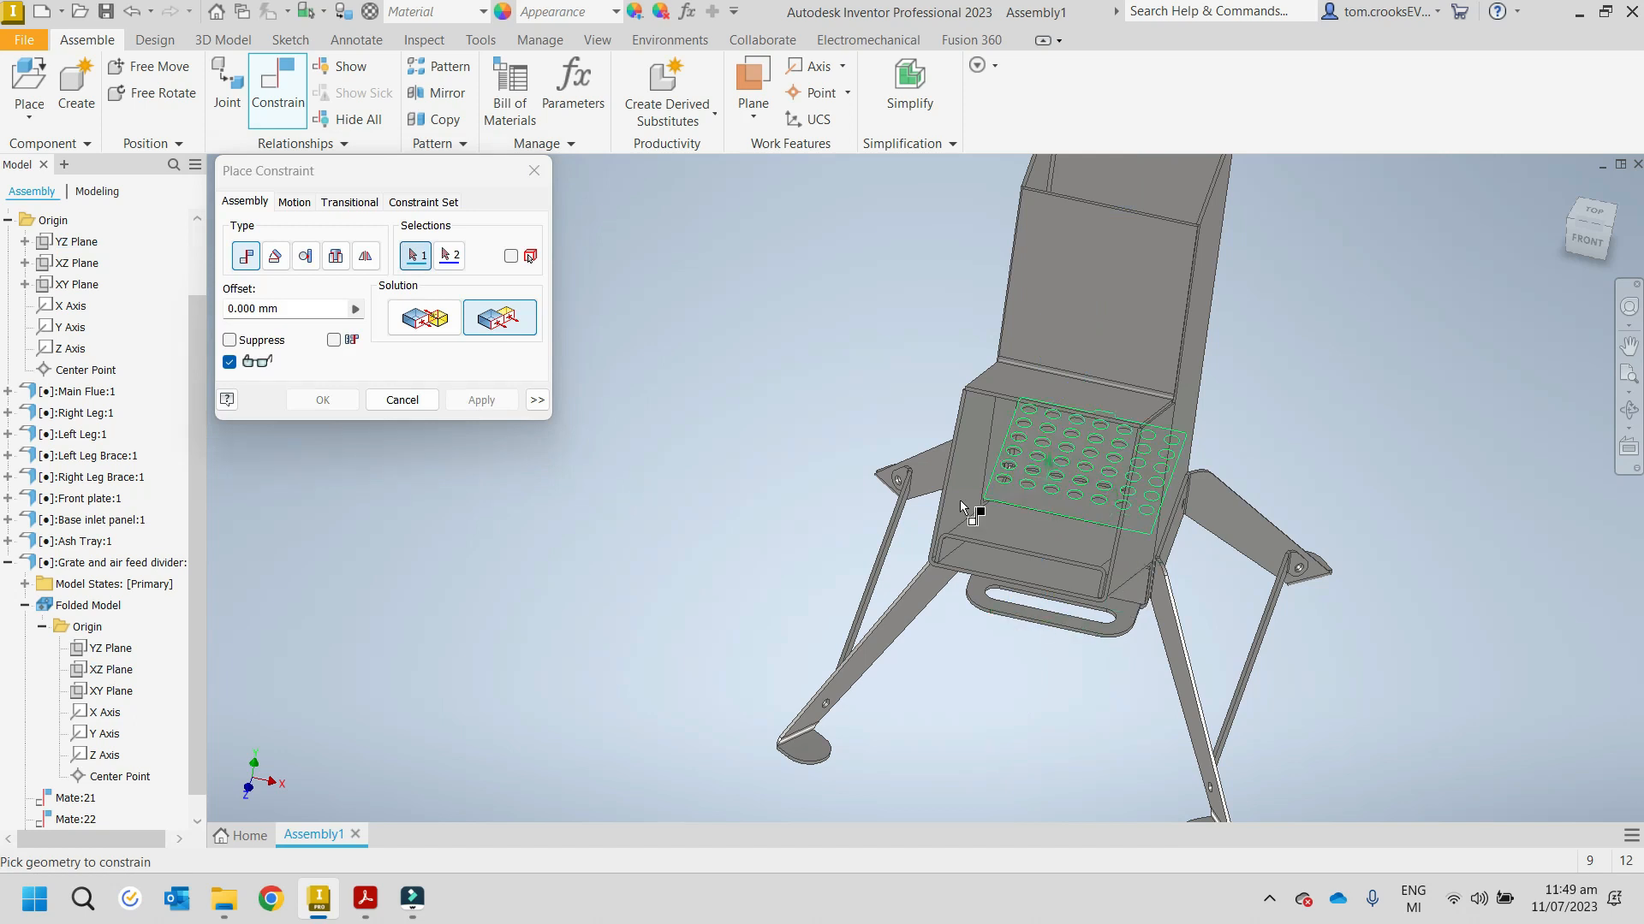
pyautogui.click(545, 172)
pyautogui.scroll(5, 681, 388)
pyautogui.keyDown('shift'); pyautogui.moveTo(702, 440); pyautogui.dragTo(645, 435, button='middle'); pyautogui.keyUp('shift')
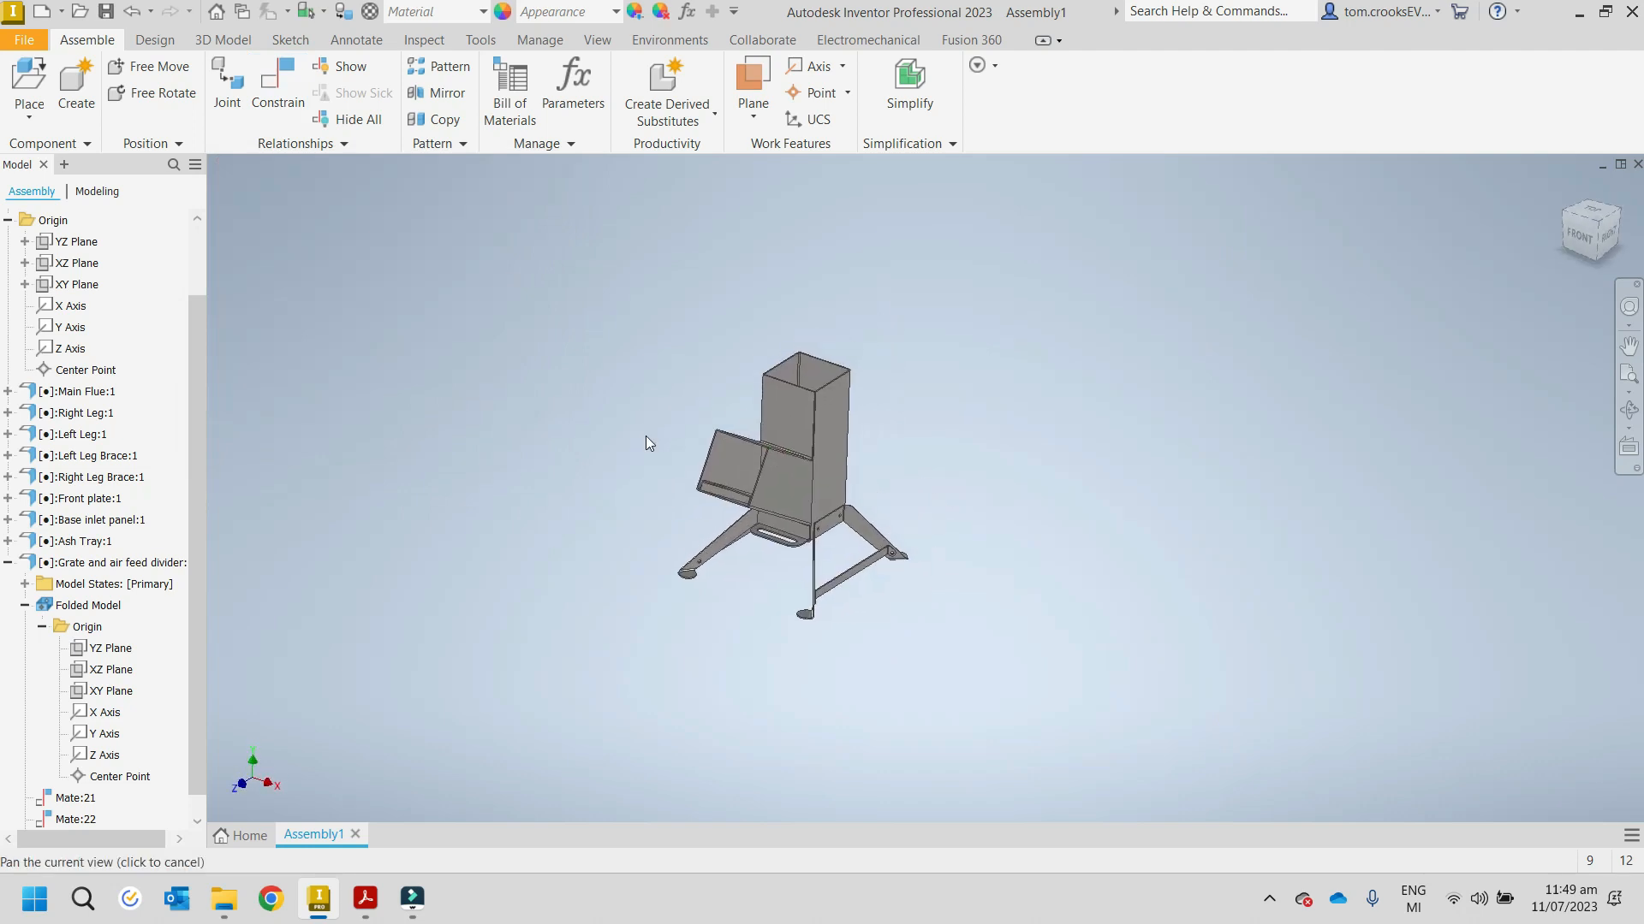
pyautogui.click(8, 563)
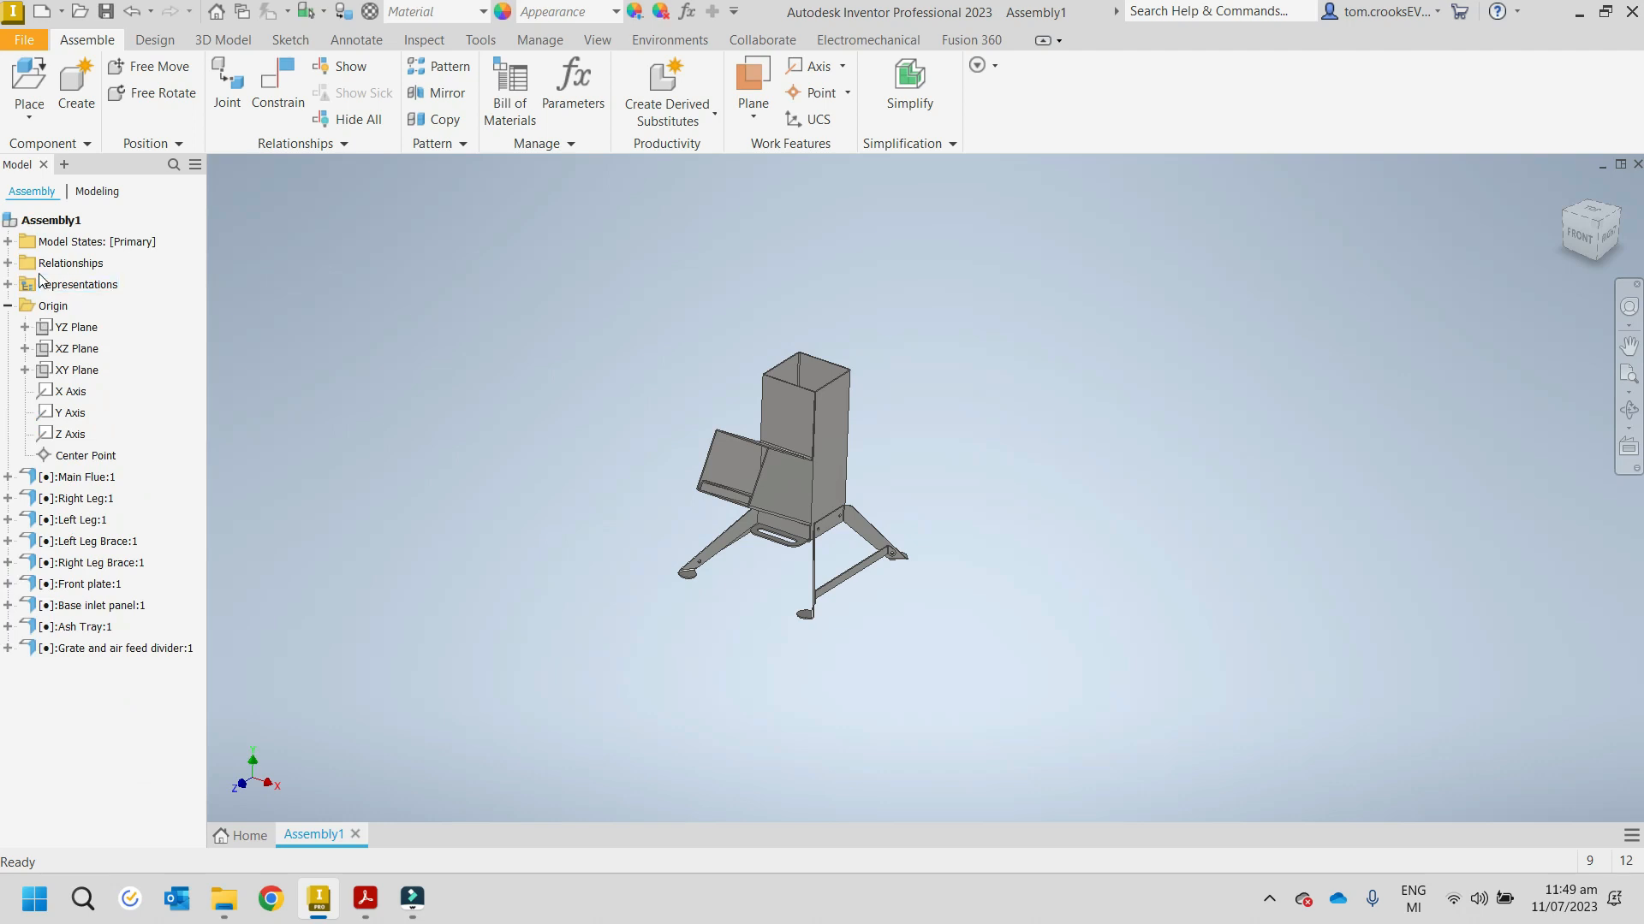
# Step: Place one instance of the Transition part beside the Main Flue and expand its folded model in the model tree
pyautogui.click(35, 71)
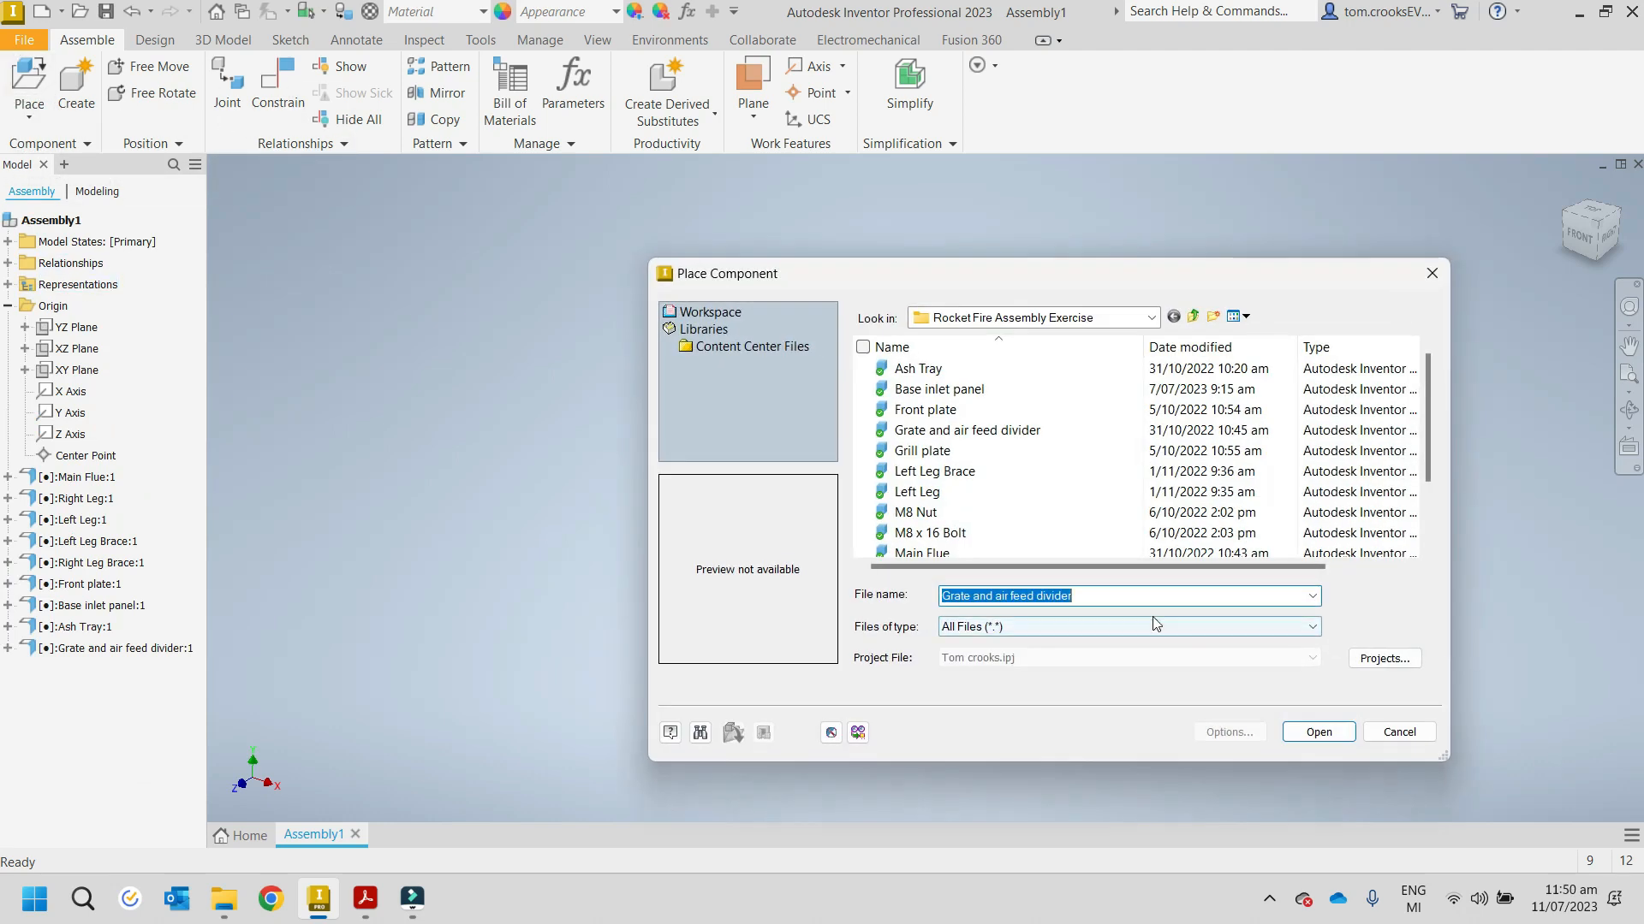
pyautogui.scroll(-2, 951, 513)
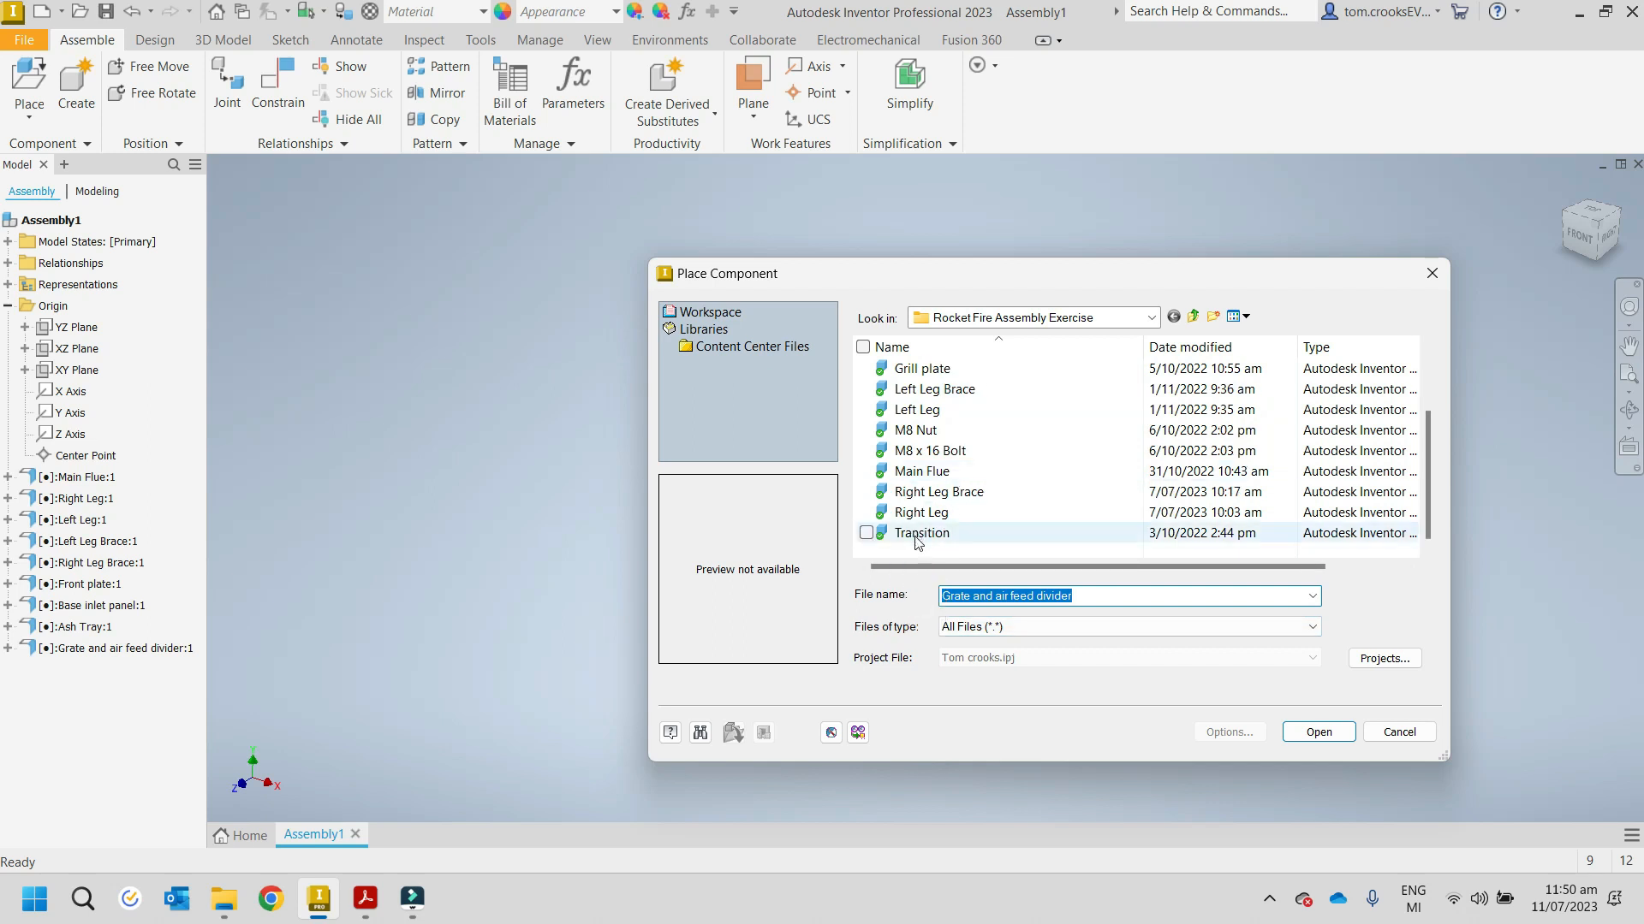
pyautogui.click(1319, 733)
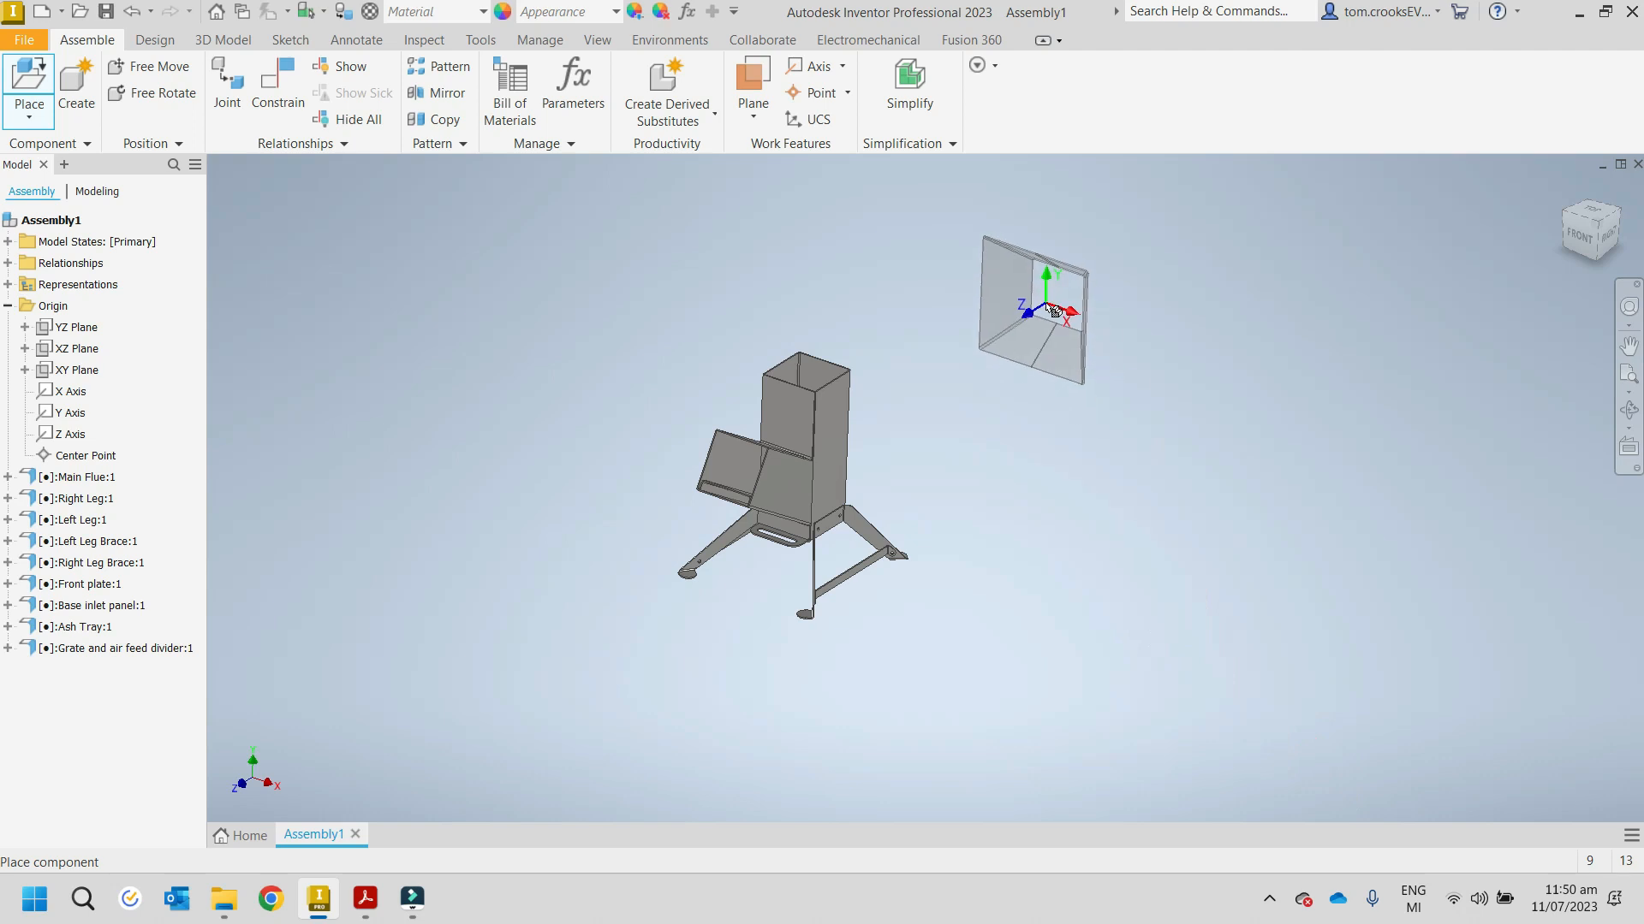
pyautogui.click(1032, 256)
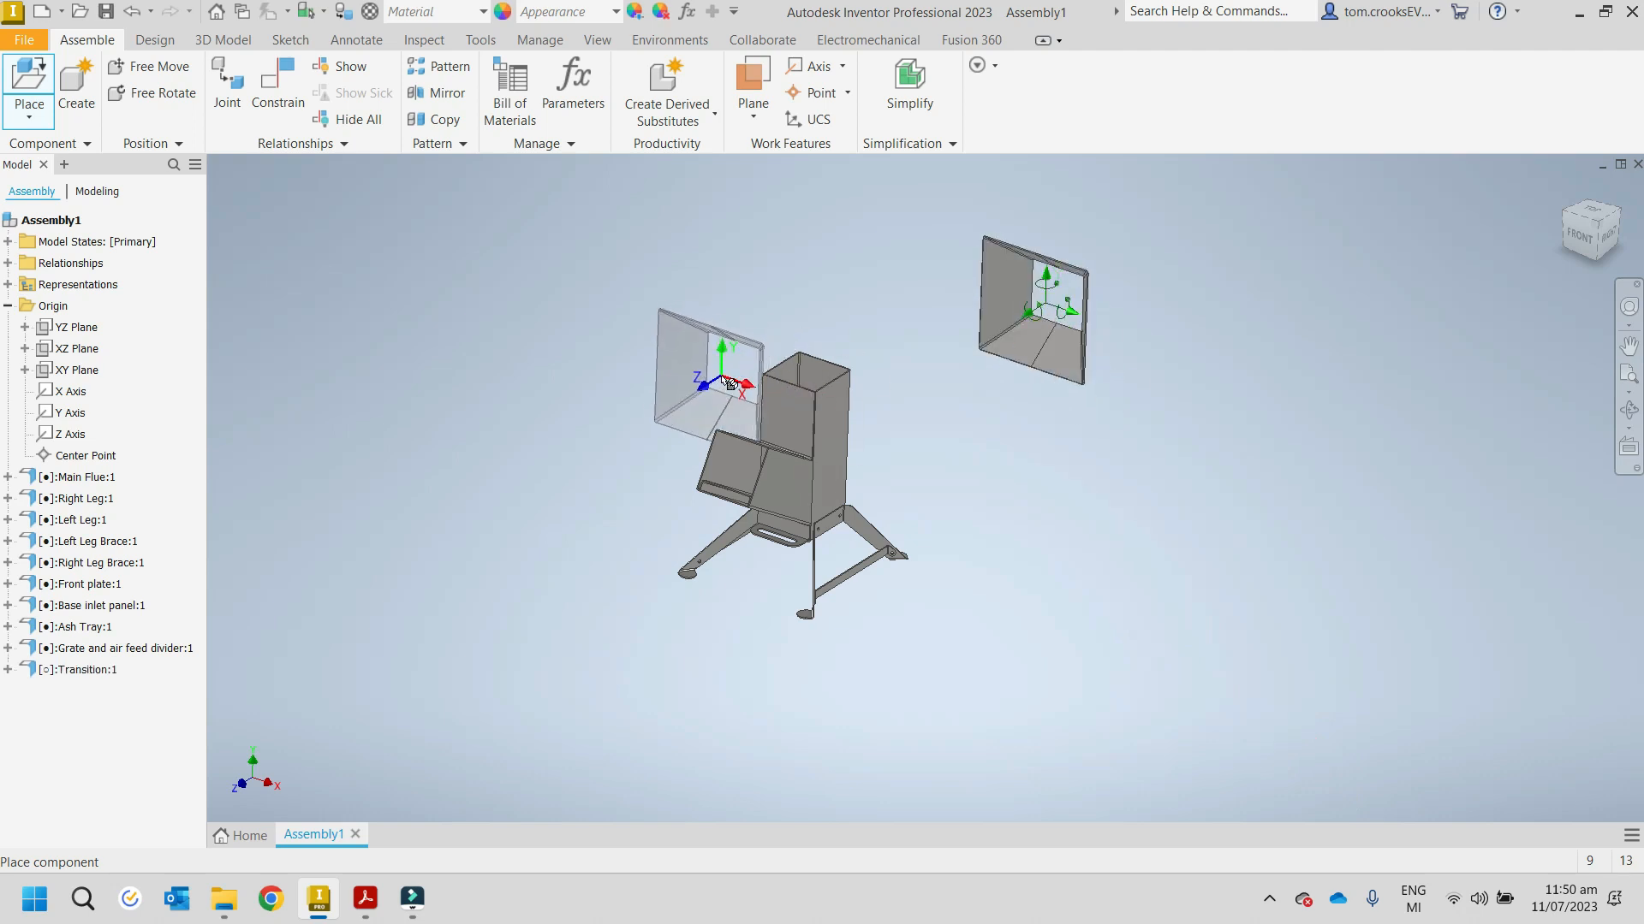
pyautogui.press('Escape')
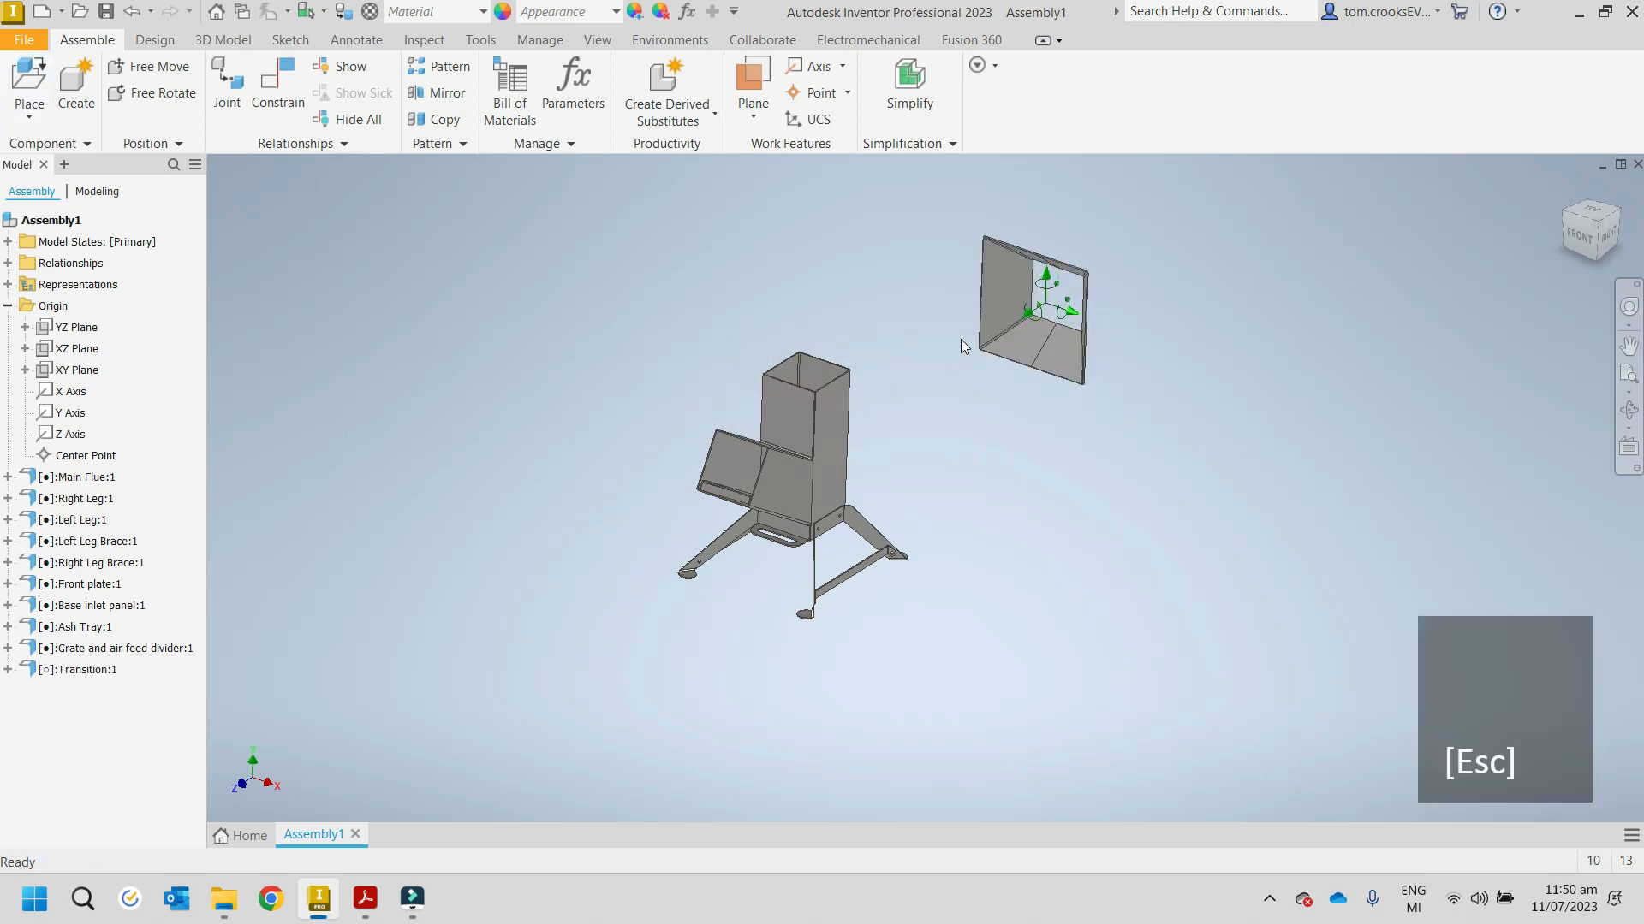
pyautogui.click(8, 669)
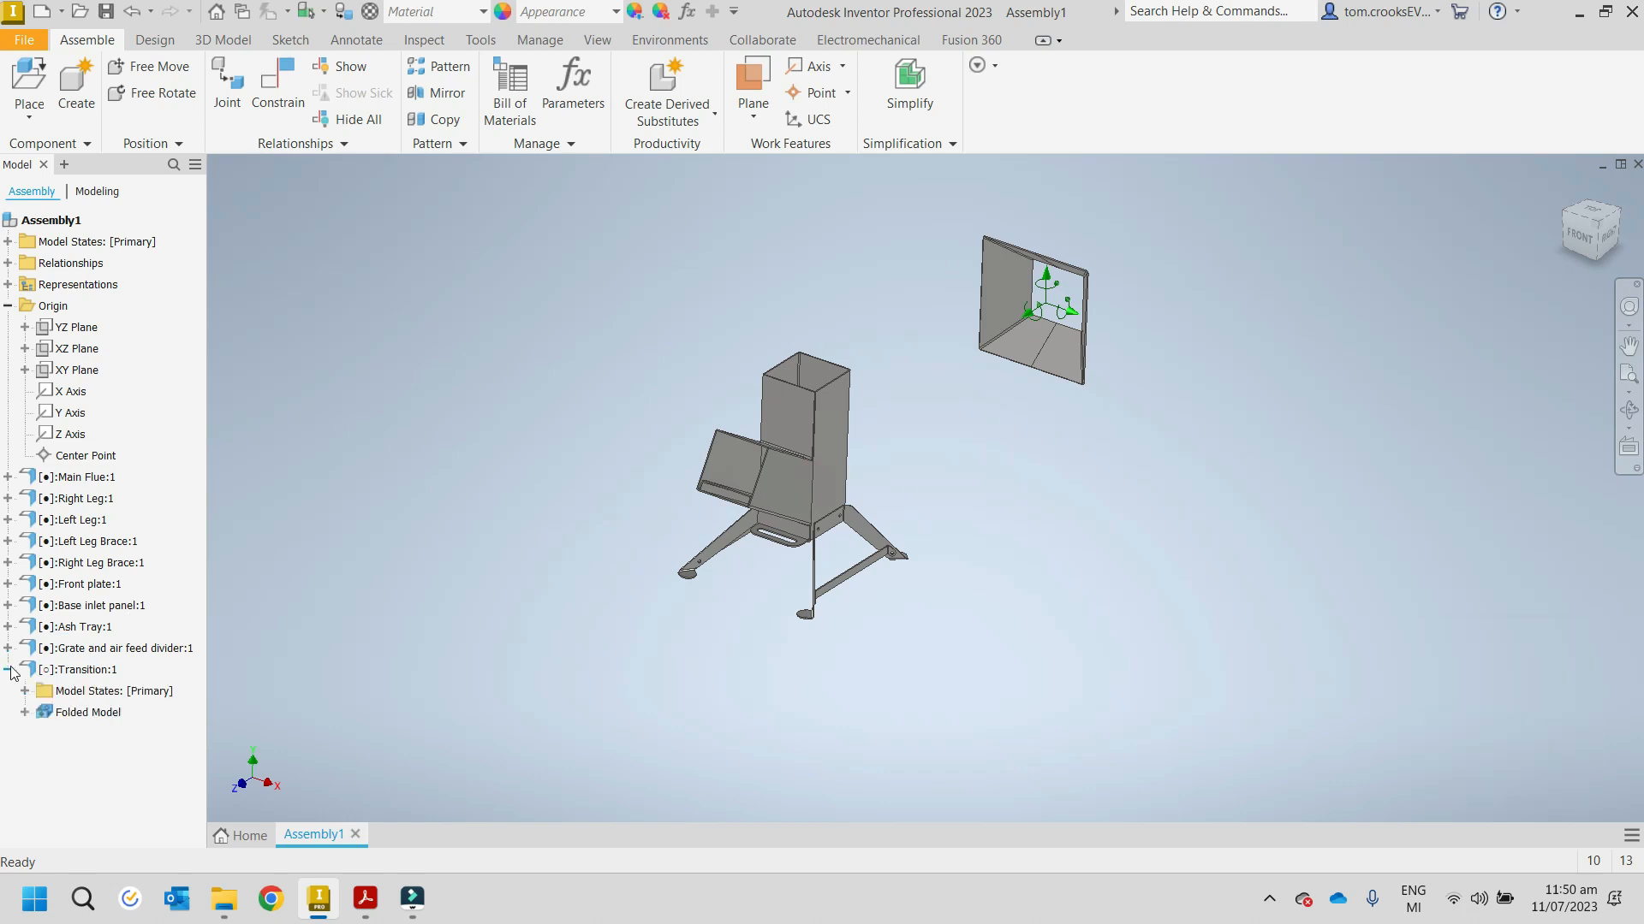
pyautogui.click(25, 713)
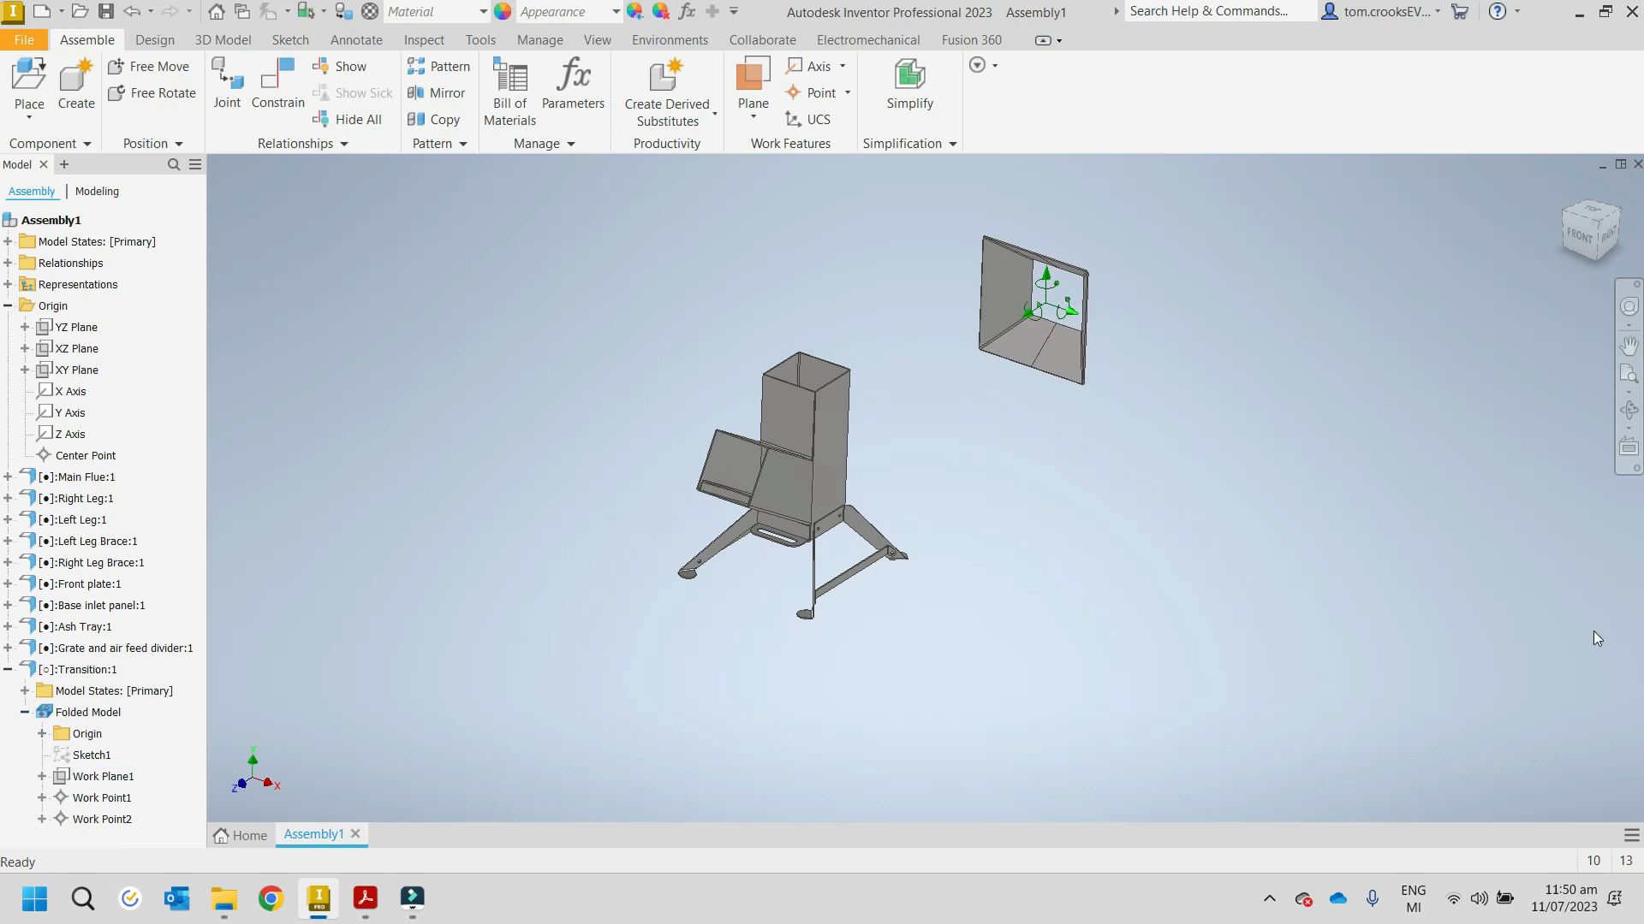
# Step: Examine the Transition's bent edges and opening against the open end of the Main Flue from several angles
pyautogui.keyDown('shift'); pyautogui.moveTo(1274, 351); pyautogui.dragTo(825, 377, button='middle'); pyautogui.keyUp('shift')
pyautogui.scroll(-5, 826, 378)
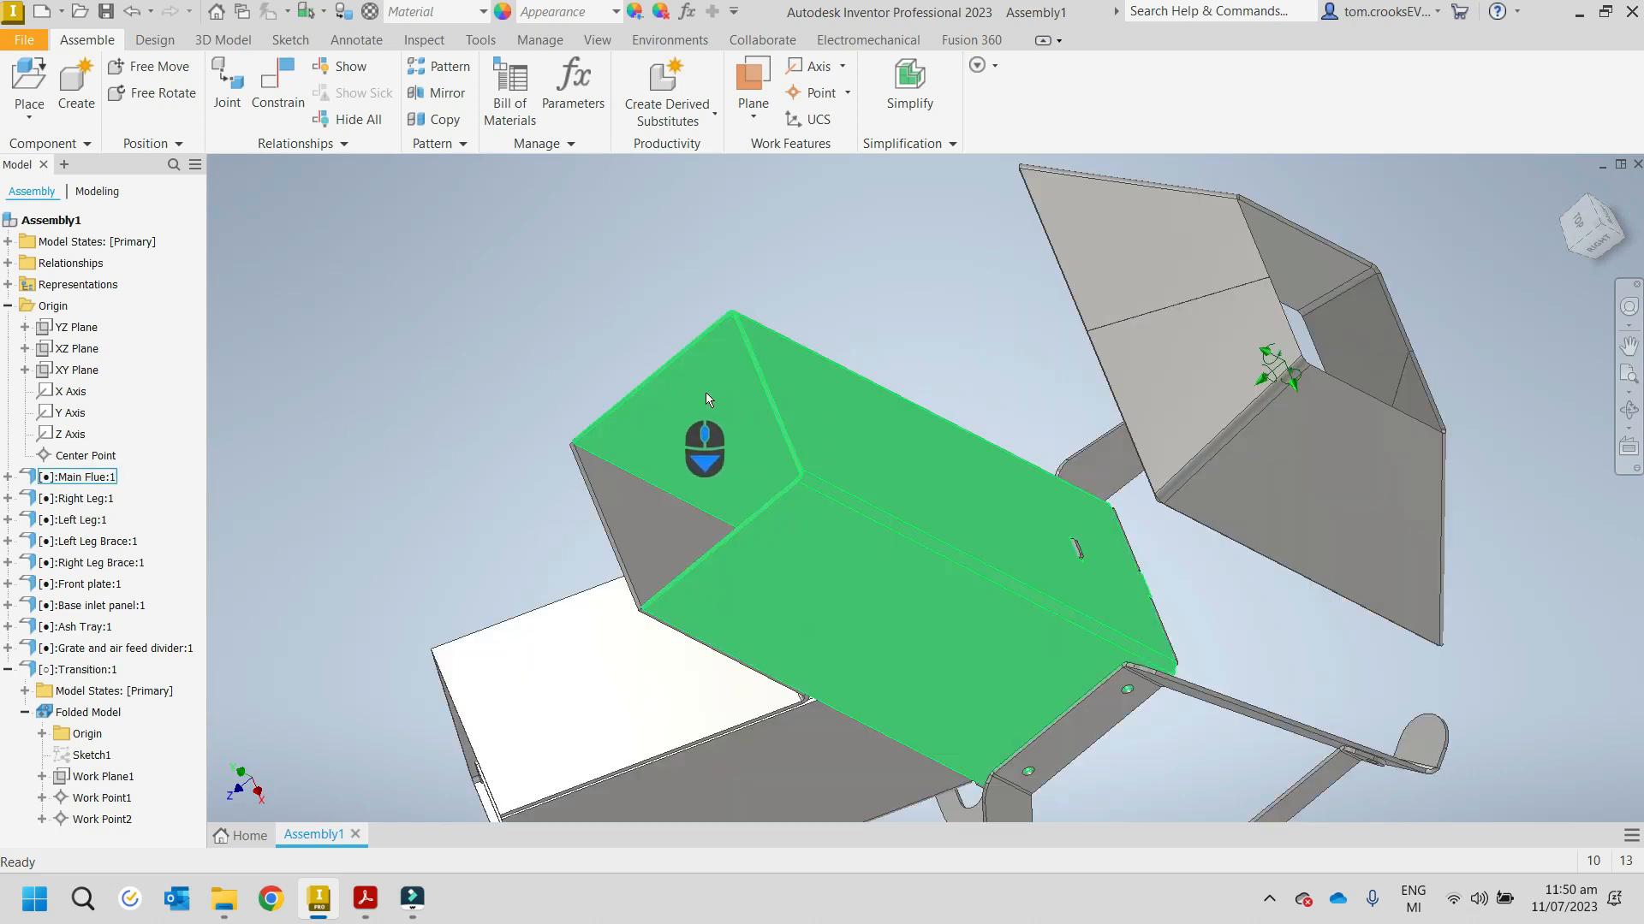
pyautogui.scroll(-3, 1005, 397)
pyautogui.scroll(6, 1087, 364)
pyautogui.keyDown('shift'); pyautogui.moveTo(1246, 353); pyautogui.dragTo(1174, 311, button='middle'); pyautogui.keyUp('shift')
pyautogui.scroll(-6, 1061, 291)
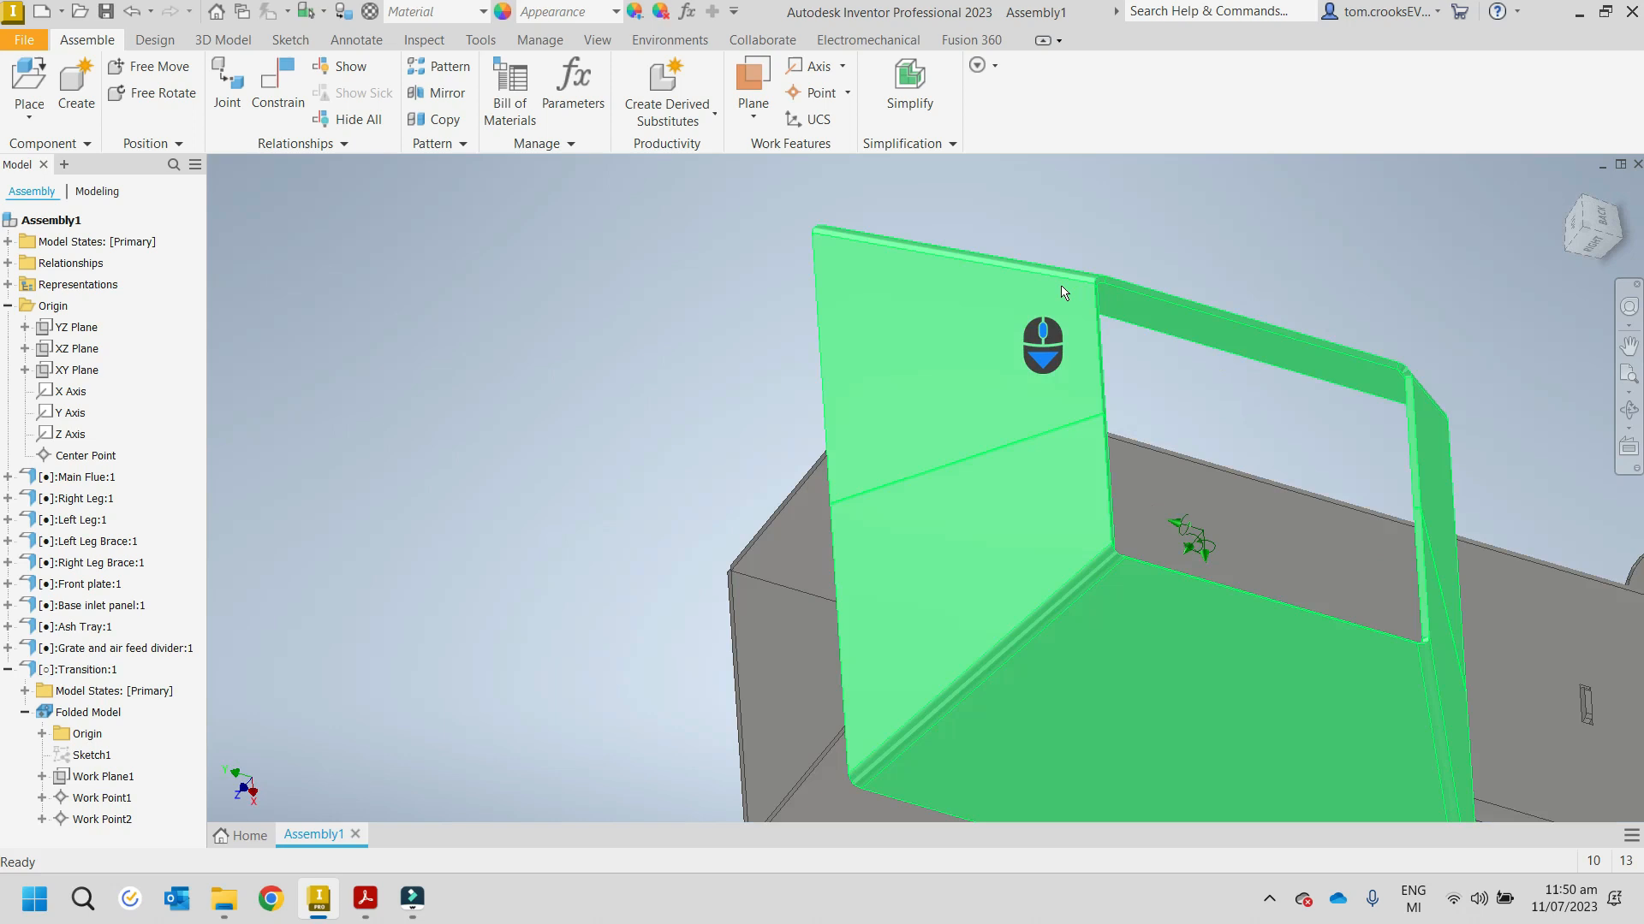
pyautogui.scroll(-3, 1064, 292)
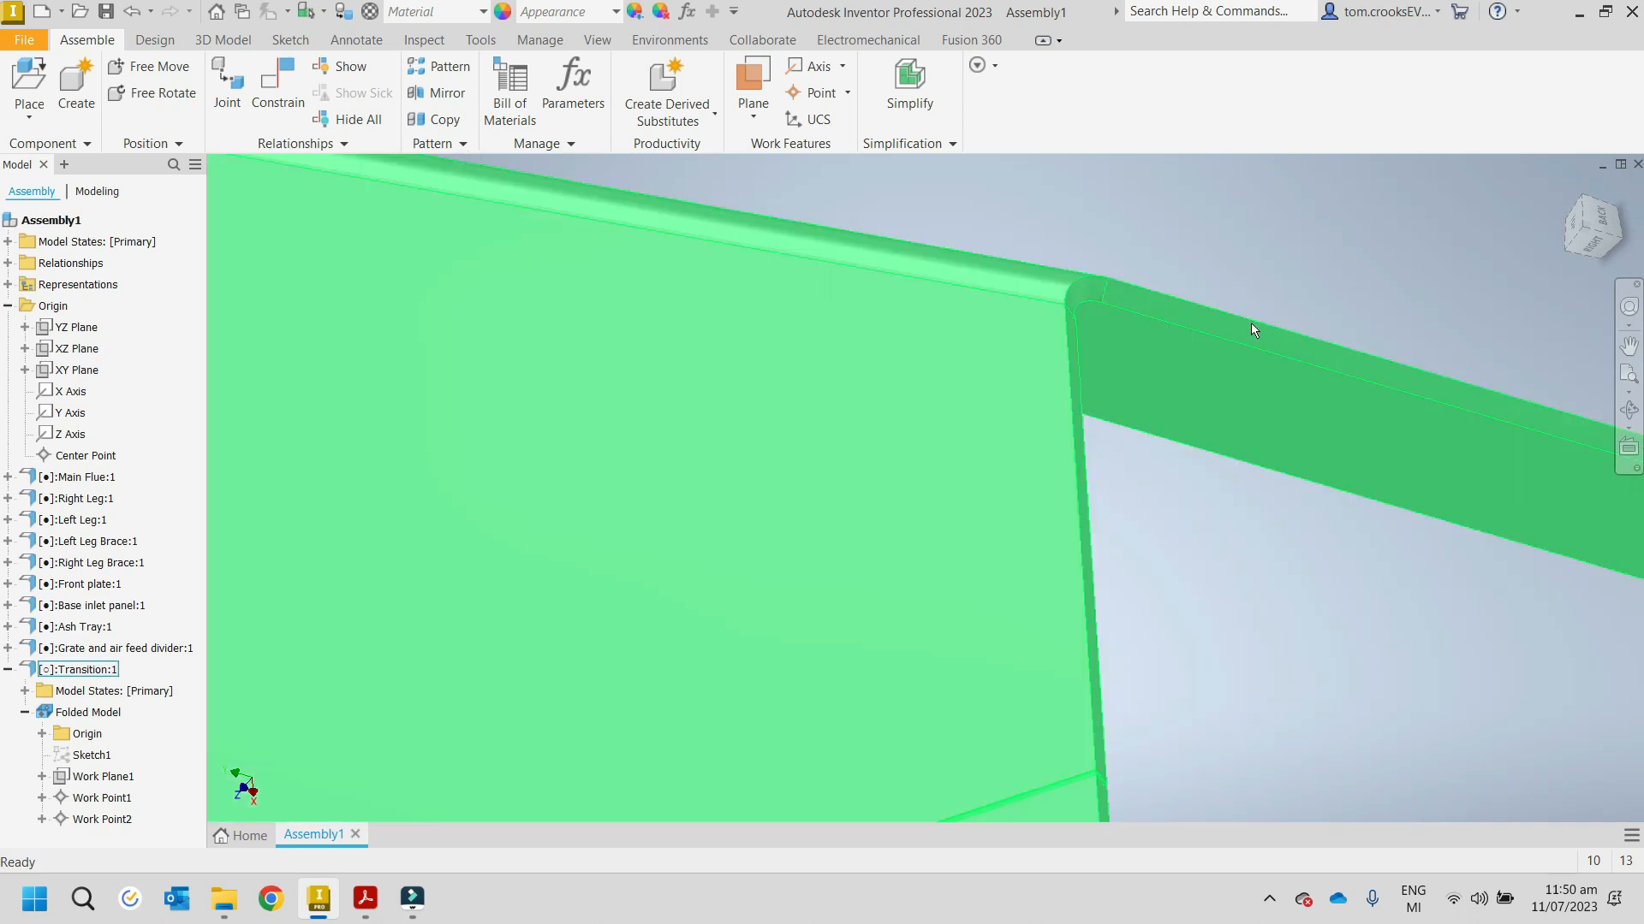
pyautogui.scroll(3, 1109, 289)
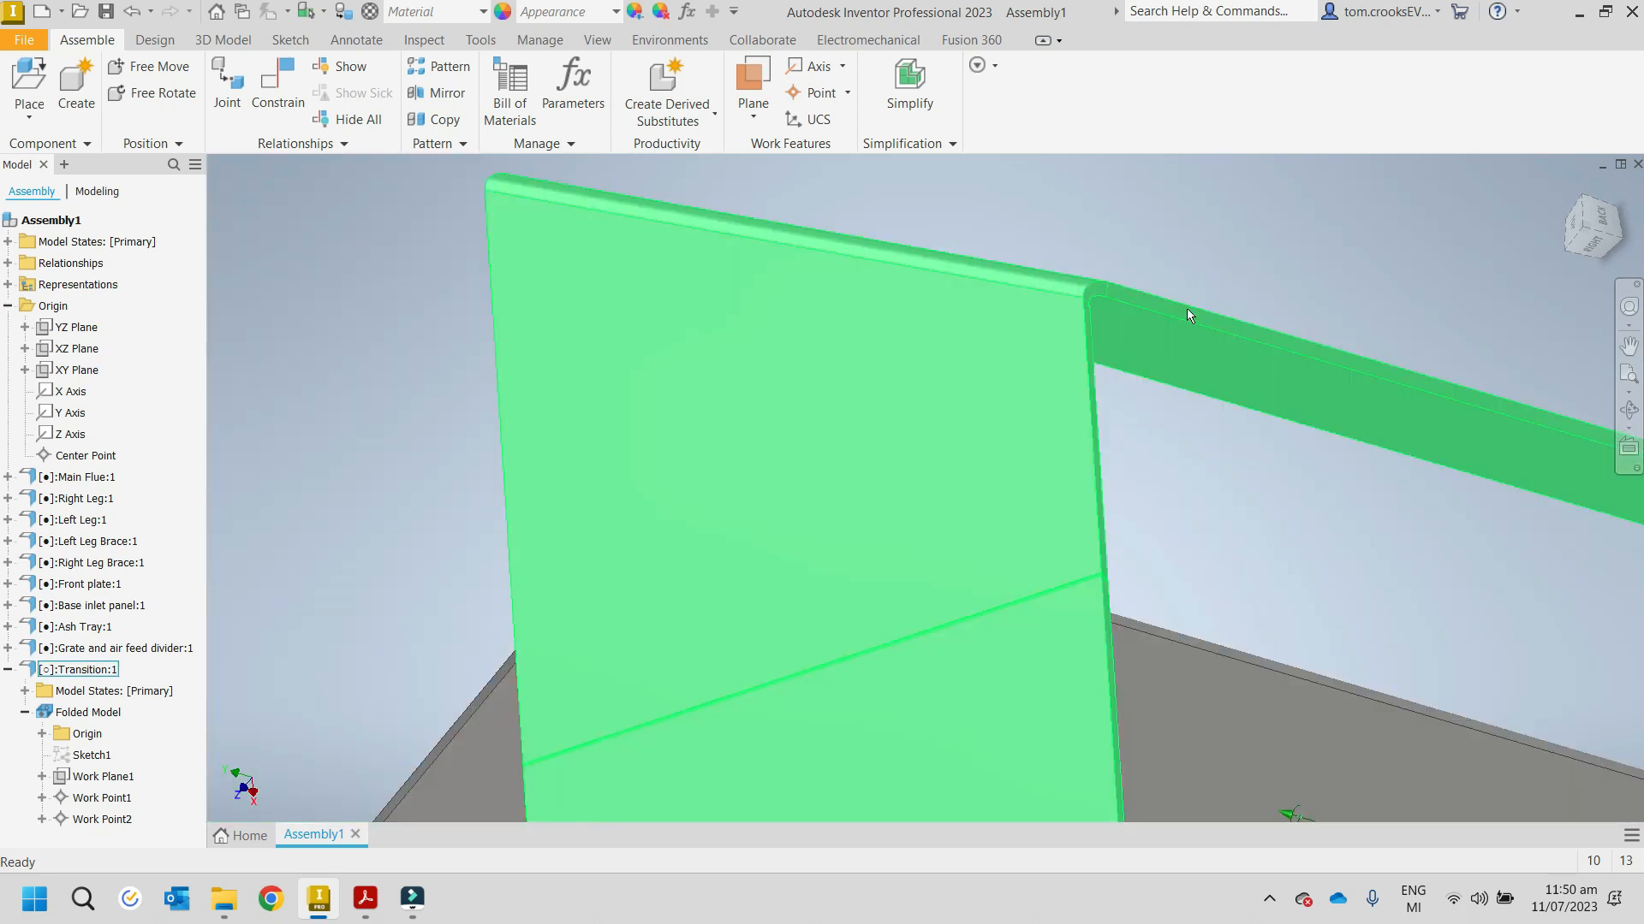
pyautogui.scroll(8, 1207, 377)
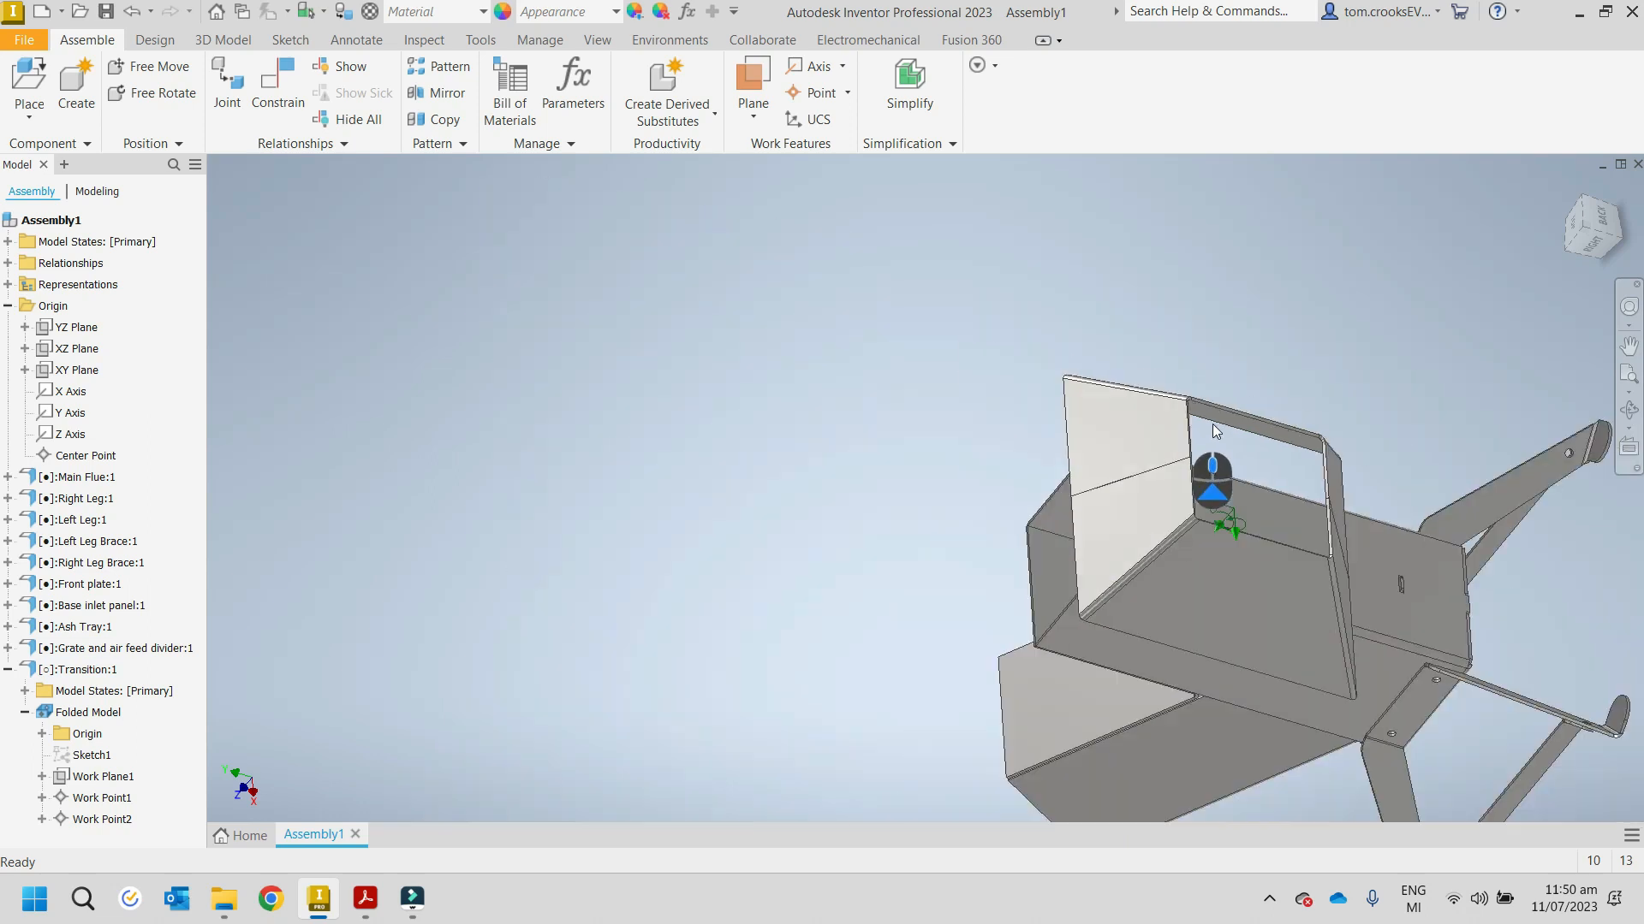
pyautogui.moveTo(1210, 526); pyautogui.dragTo(990, 357, button='middle')
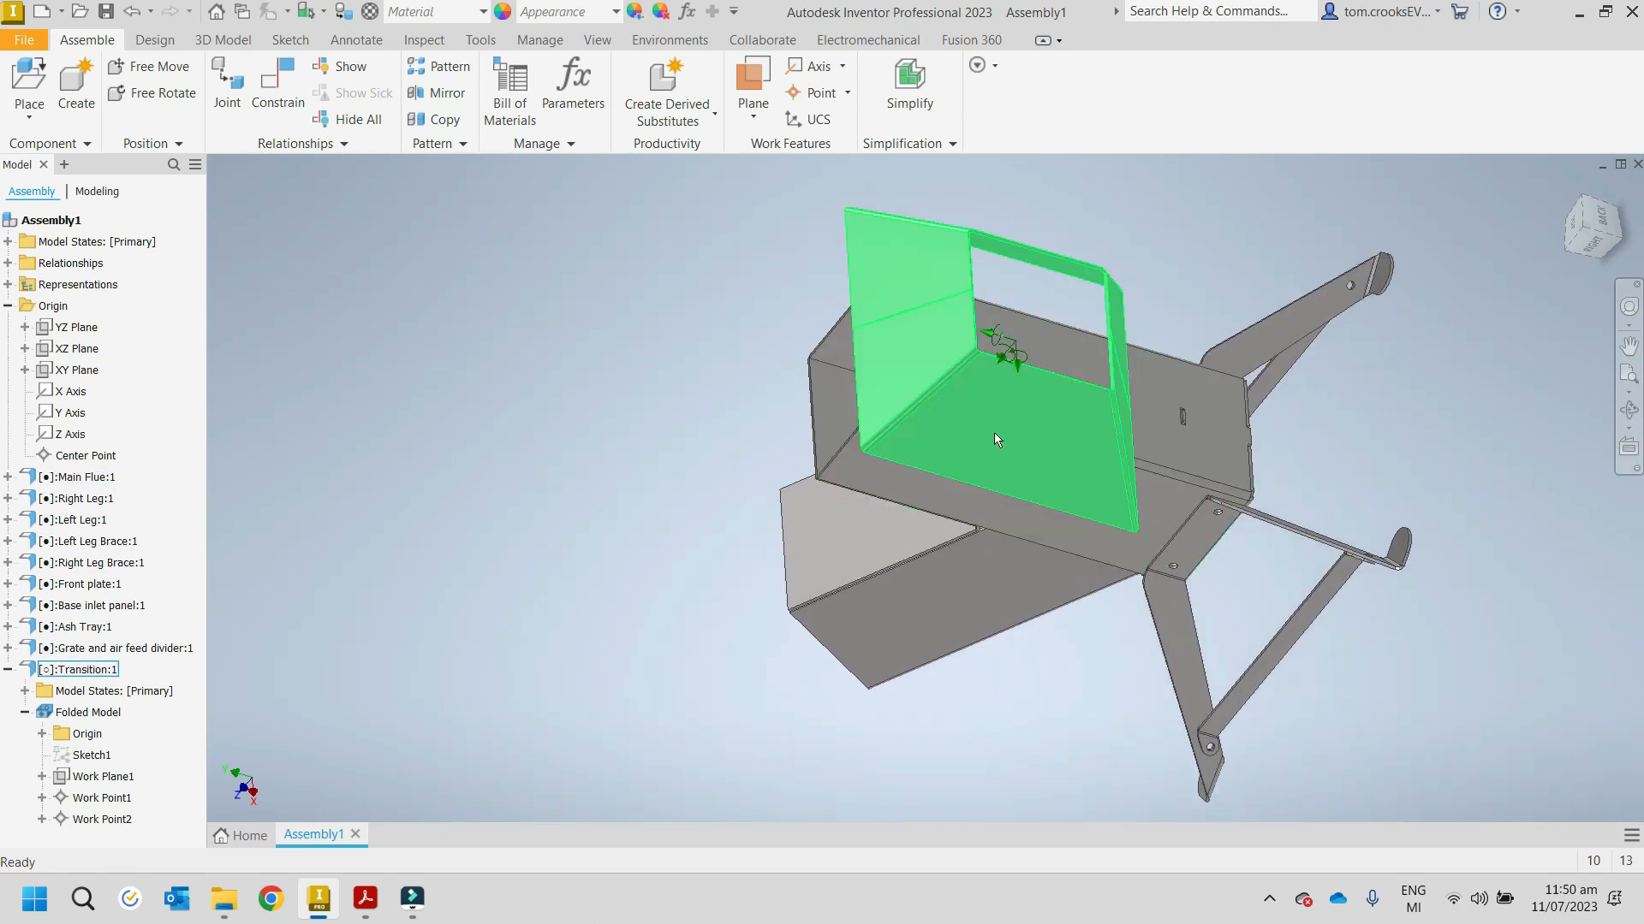
pyautogui.keyDown('shift'); pyautogui.moveTo(719, 419); pyautogui.dragTo(844, 379, button='middle'); pyautogui.keyUp('shift')
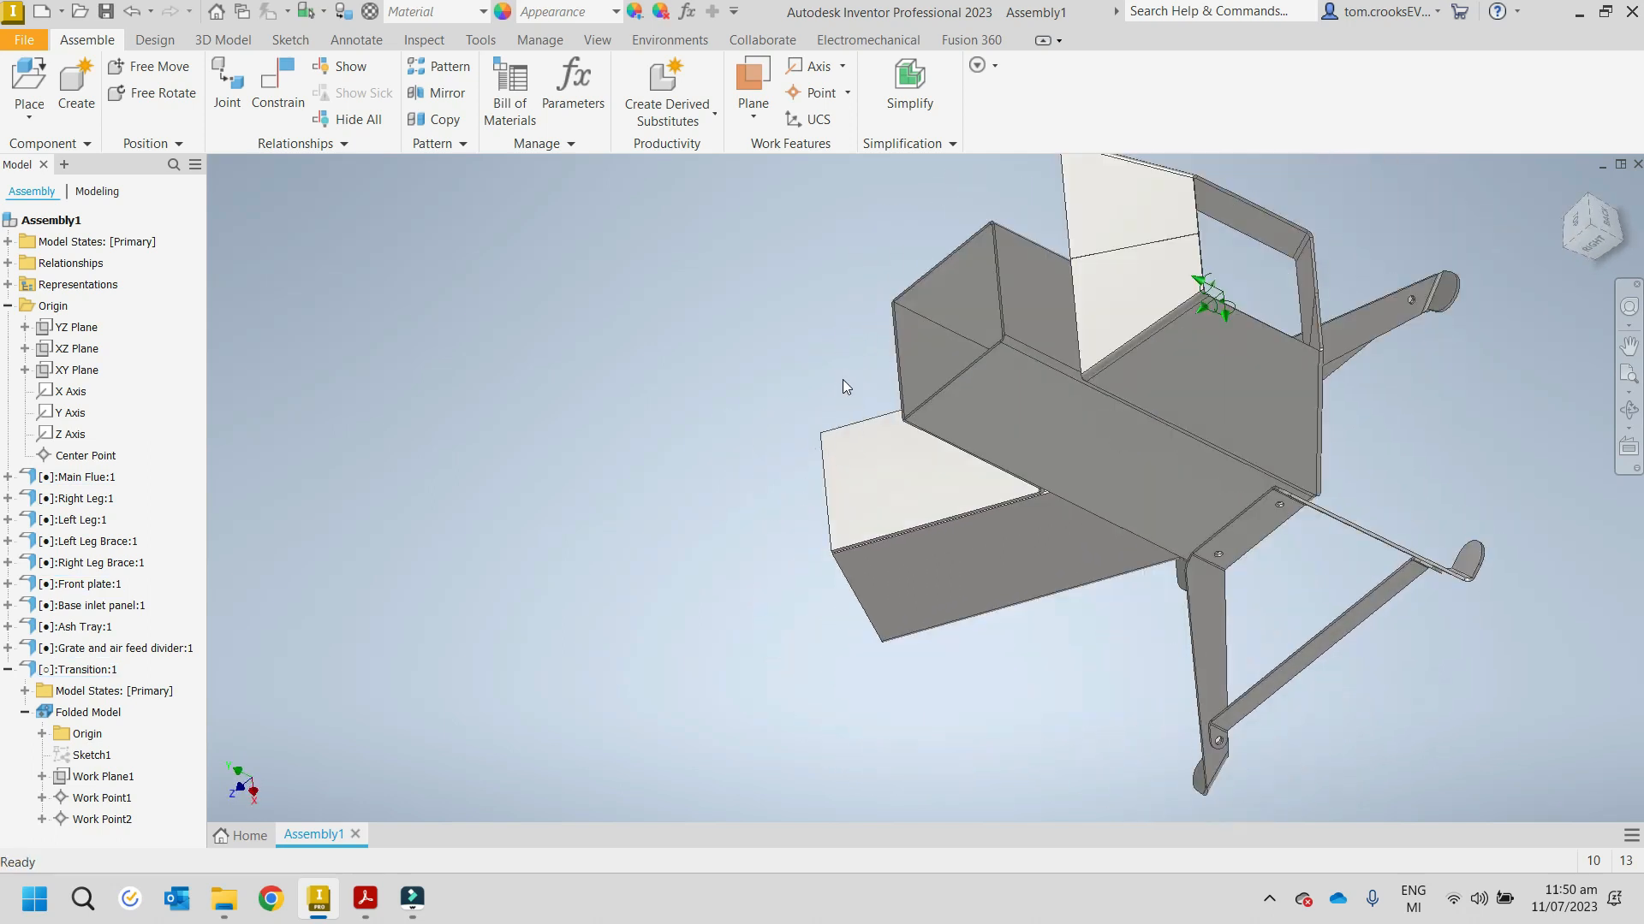
# Step: Constrain the Transition's XY plane flush with the Main Flue's open end edge face at 0 mm offset
pyautogui.scroll(3, 843, 381)
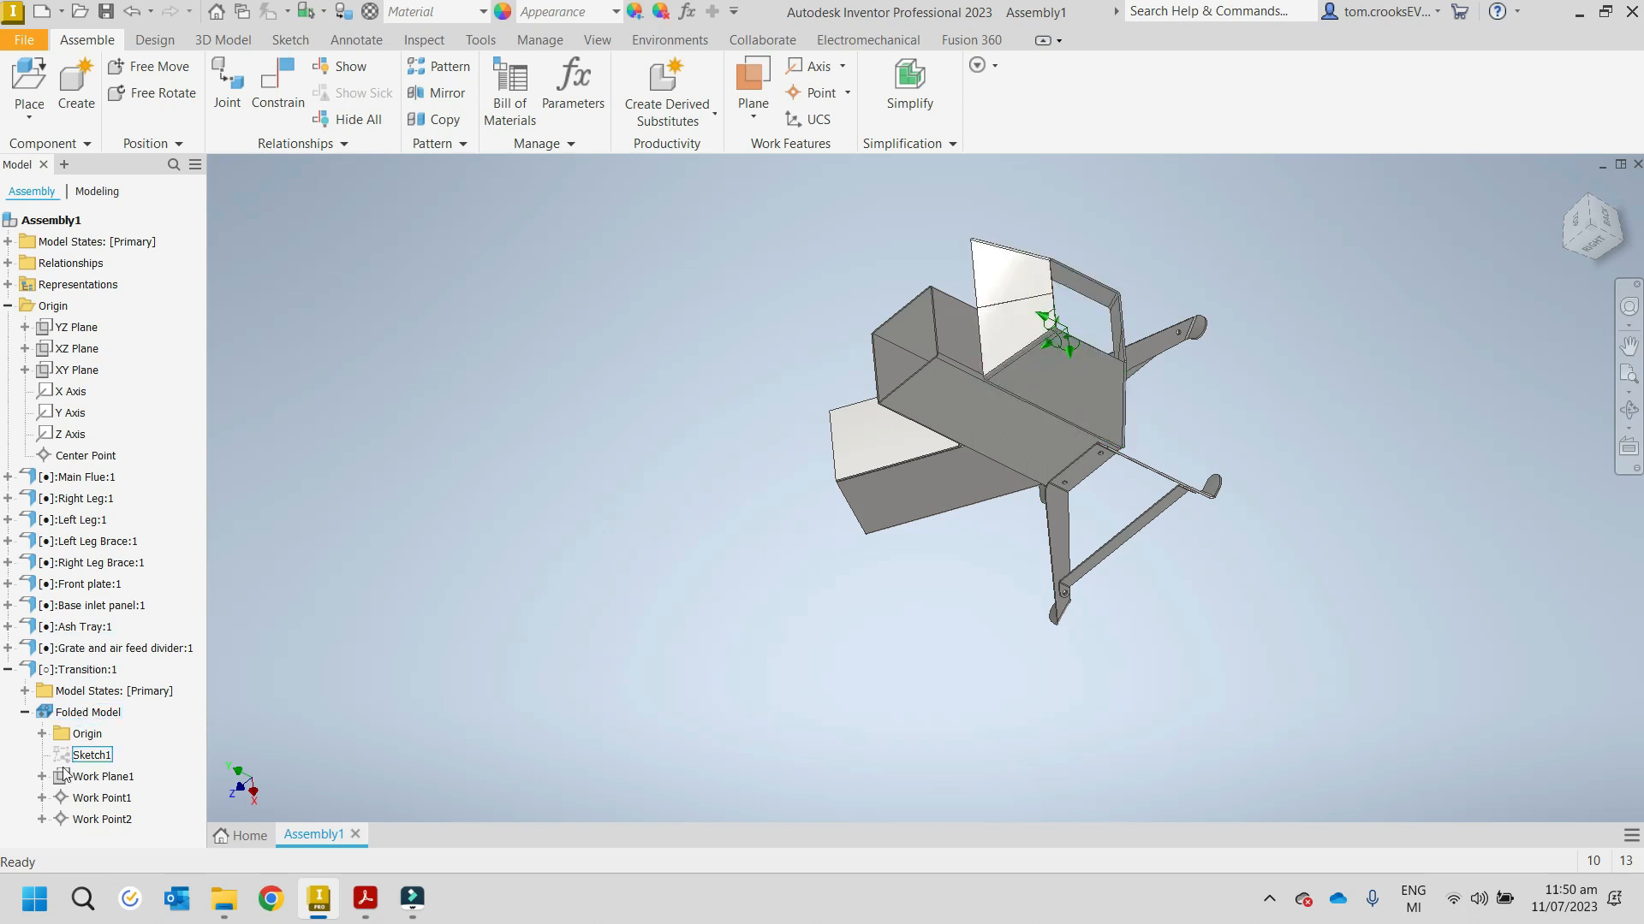
pyautogui.click(41, 734)
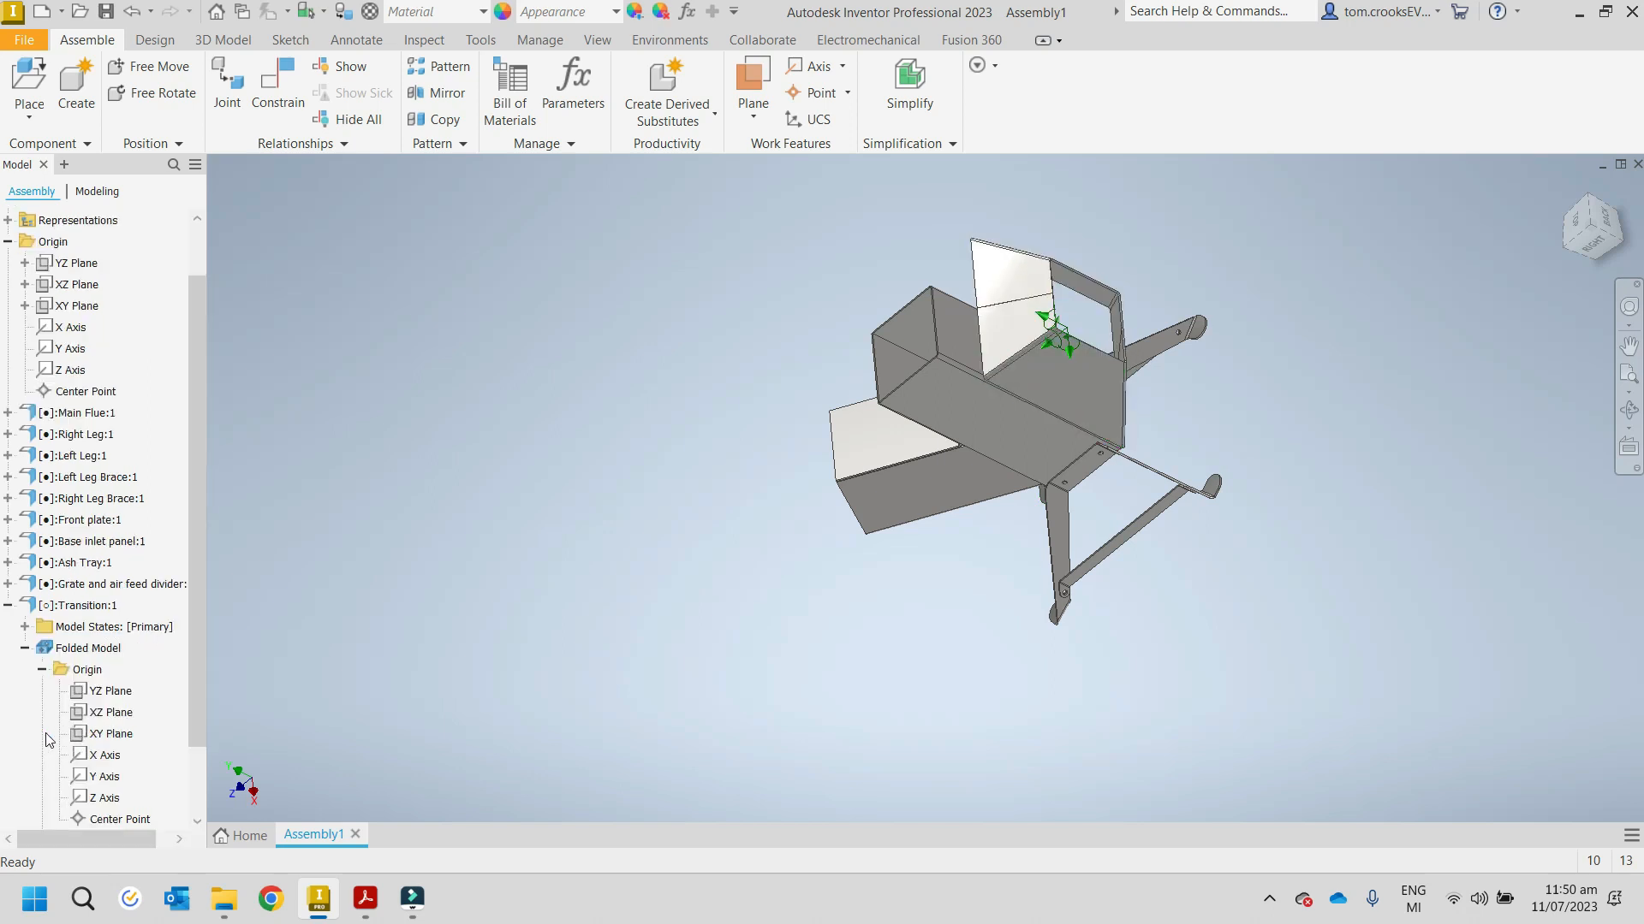
pyautogui.click(124, 738)
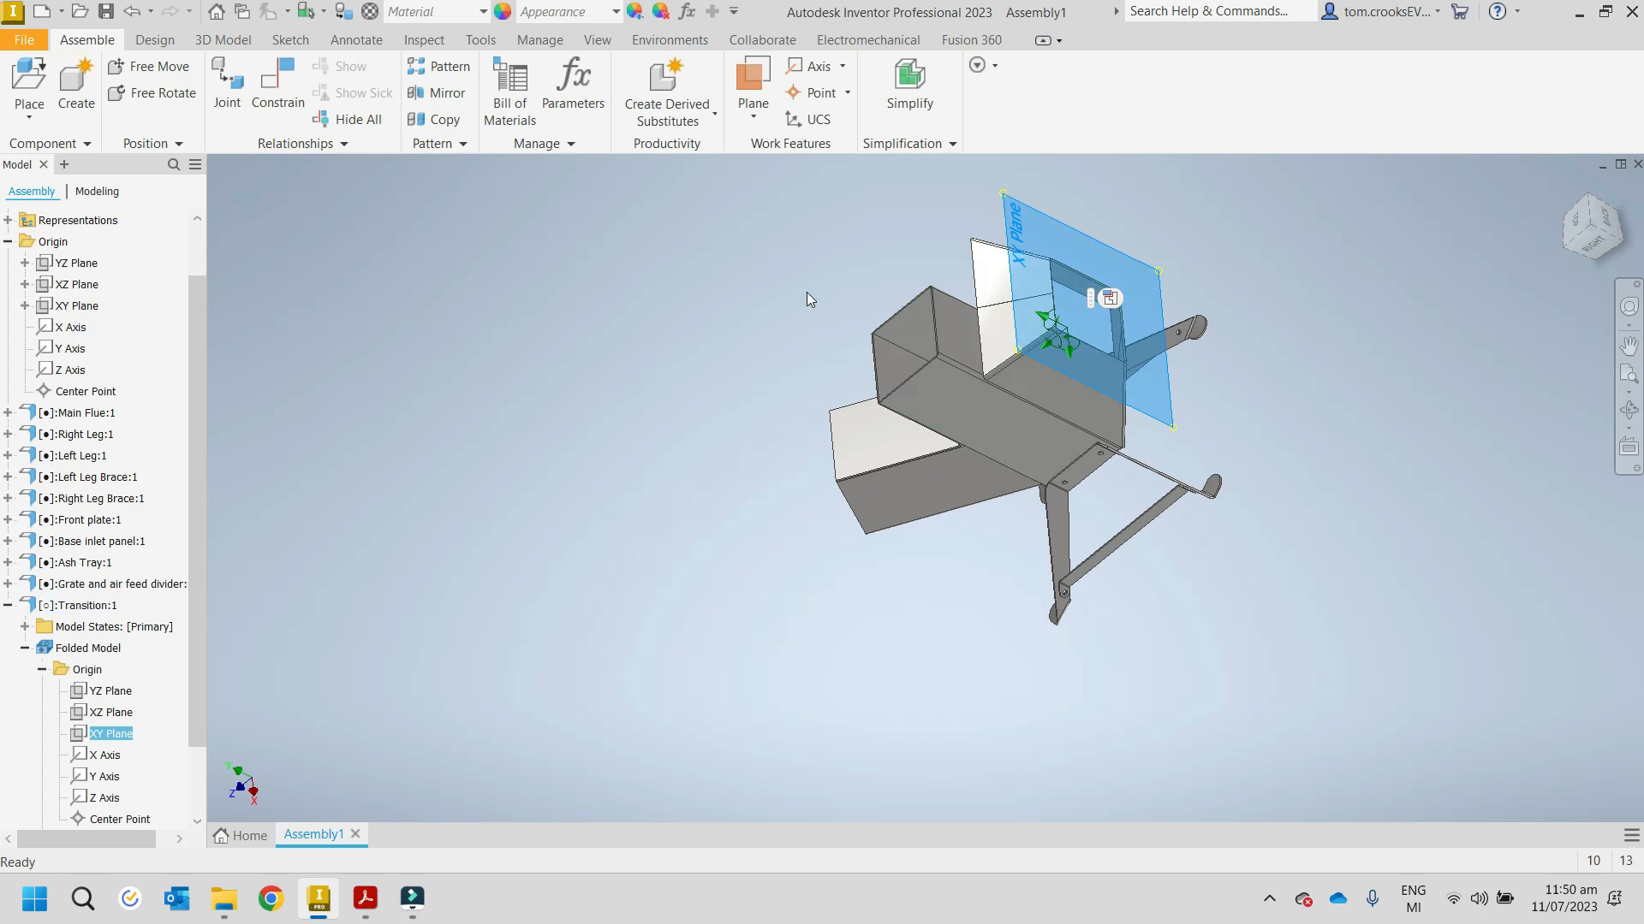
pyautogui.click(264, 106)
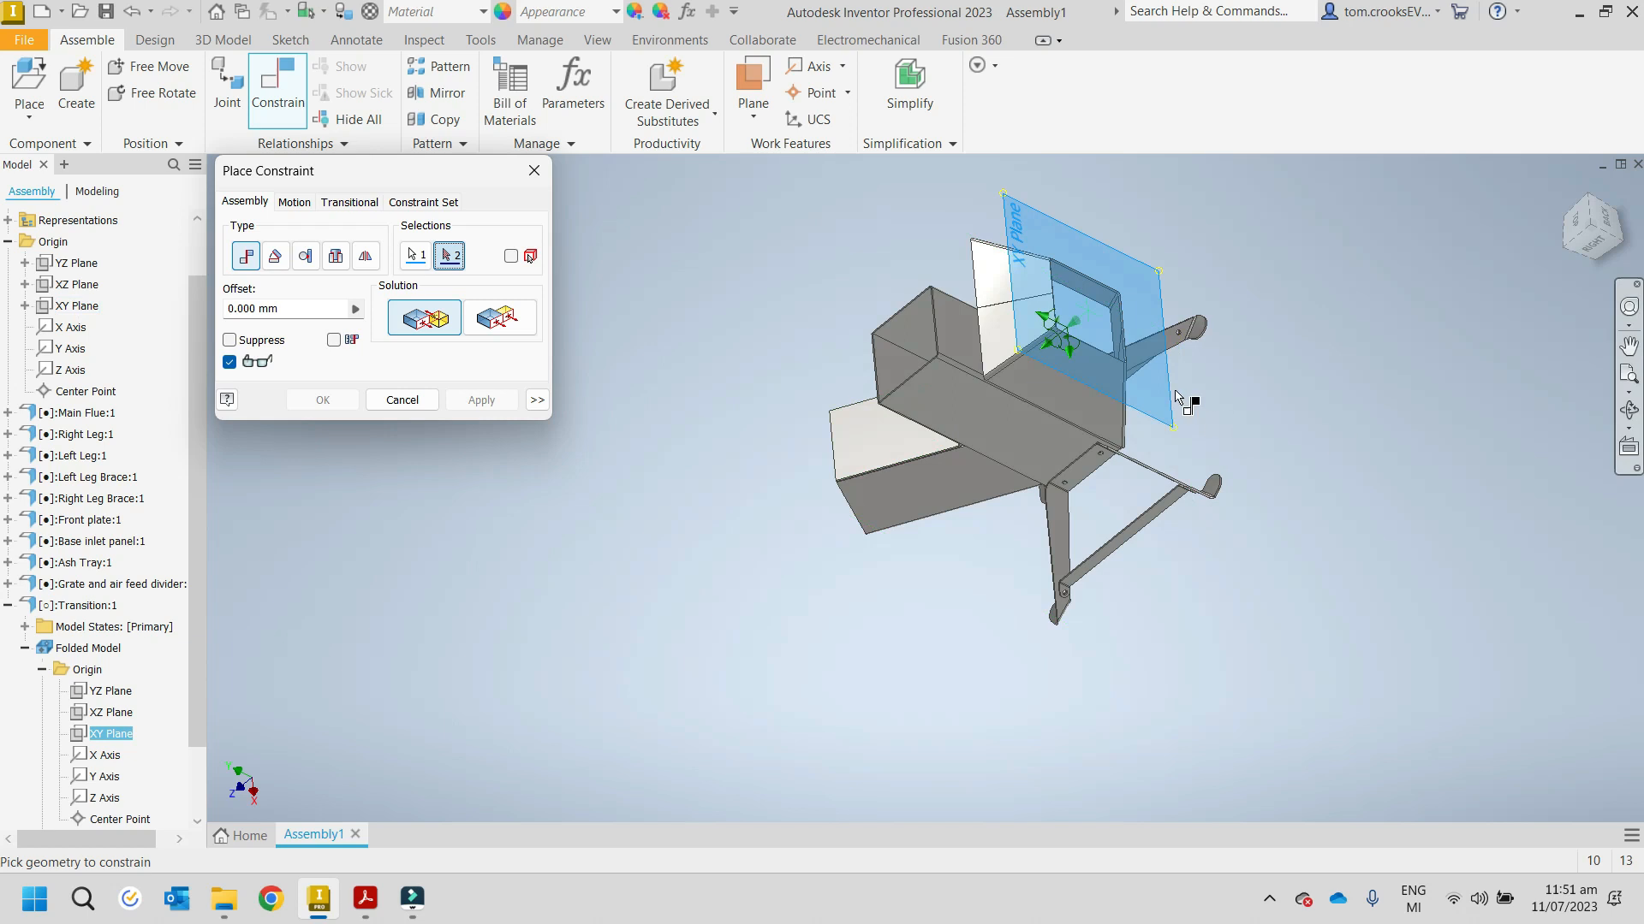
pyautogui.scroll(-10, 917, 323)
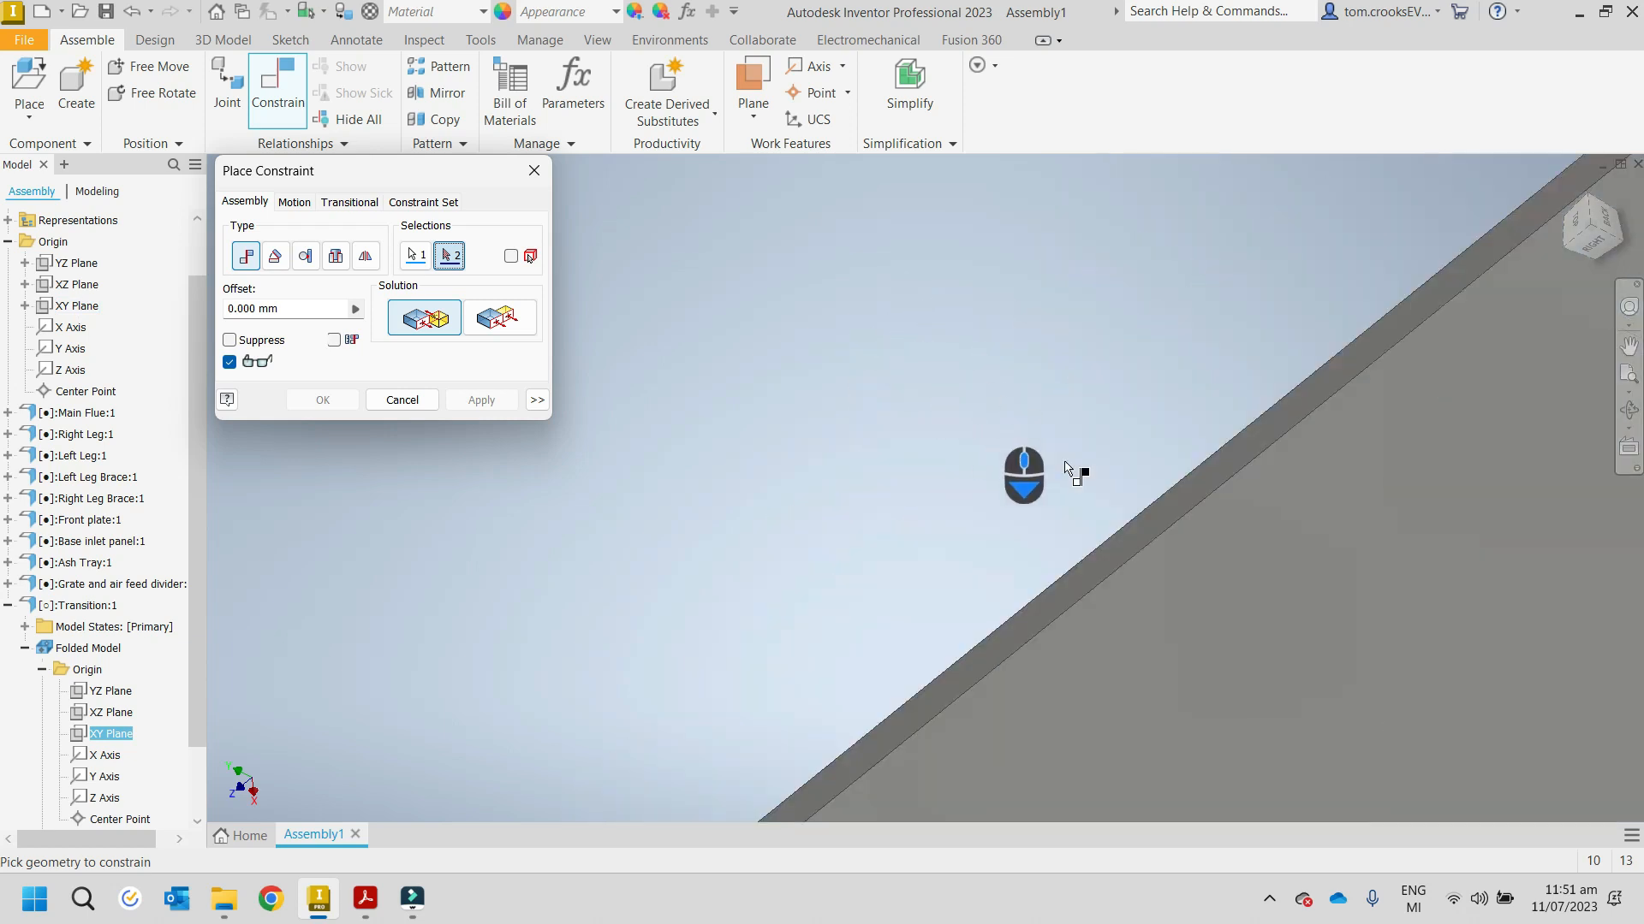
pyautogui.click(1132, 536)
pyautogui.scroll(10, 1070, 474)
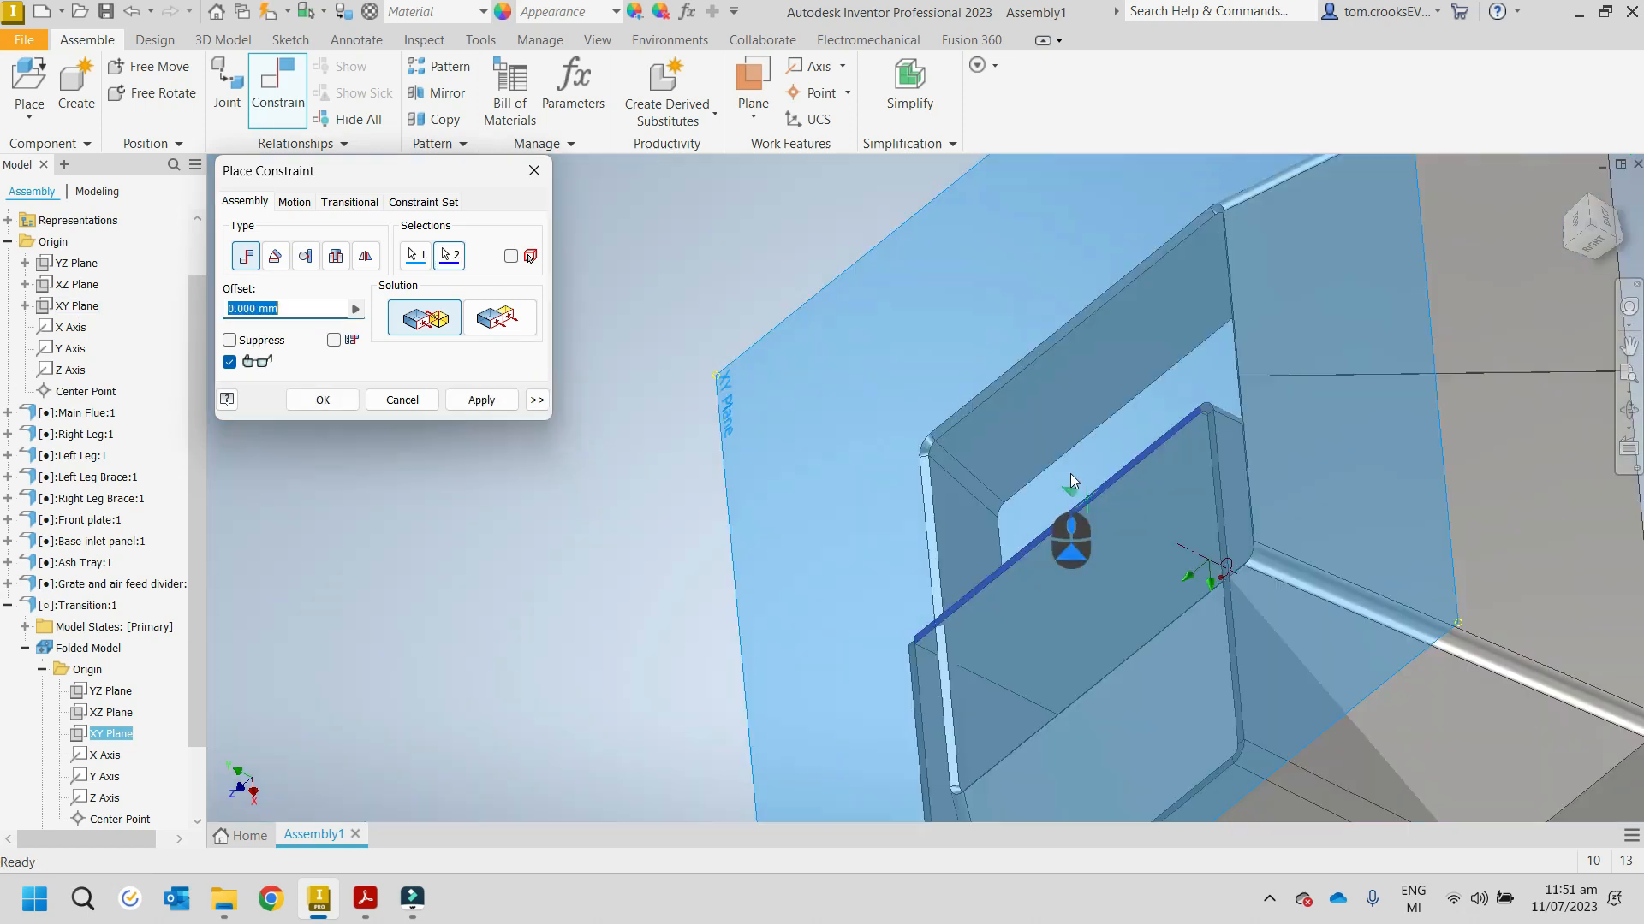
pyautogui.click(508, 334)
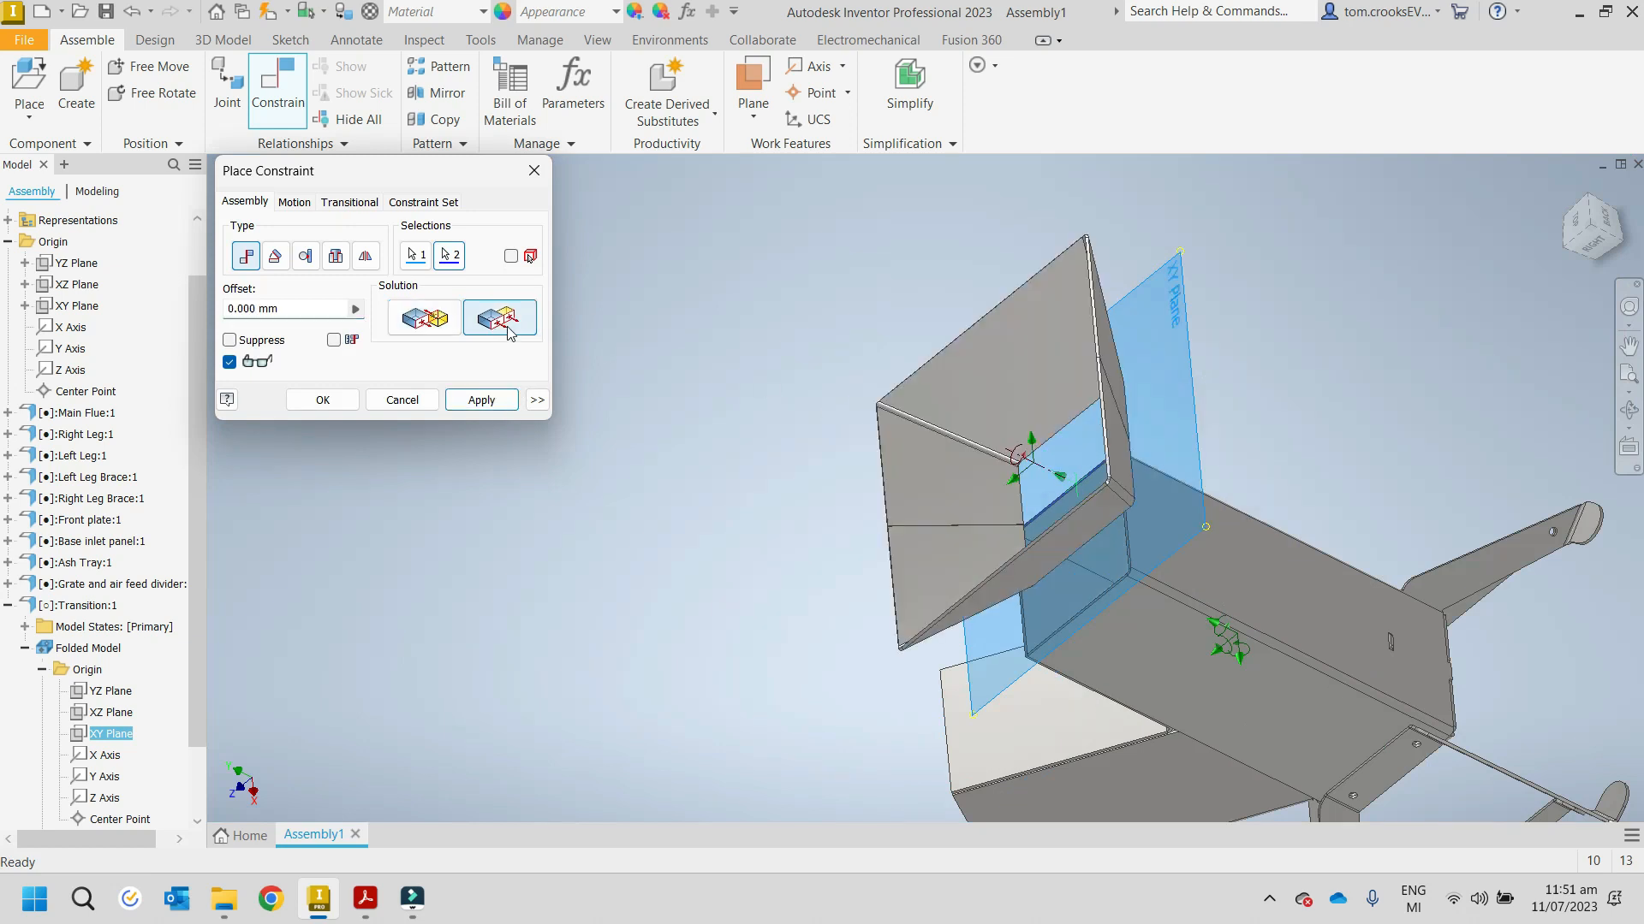
pyautogui.click(504, 406)
# Step: Switch to the Rocket Fire Example PDF to check how the Transition sits on the flue, and return to the Inventor assembly
pyautogui.keyDown('shift'); pyautogui.moveTo(573, 415); pyautogui.dragTo(914, 450, button='middle'); pyautogui.keyUp('shift')
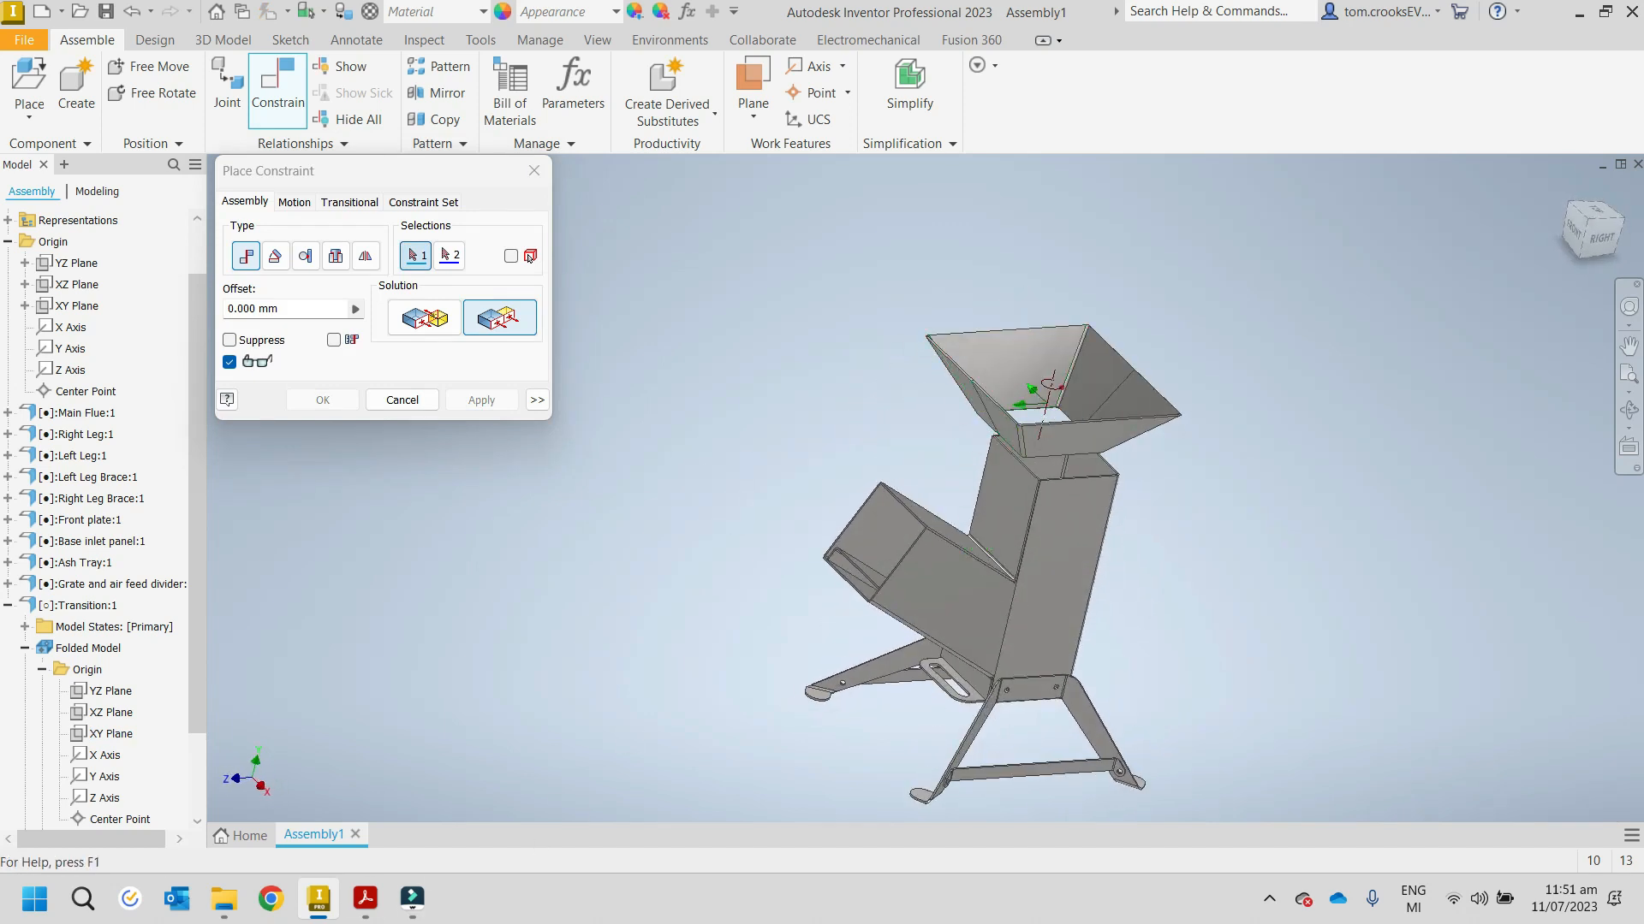
pyautogui.click(360, 916)
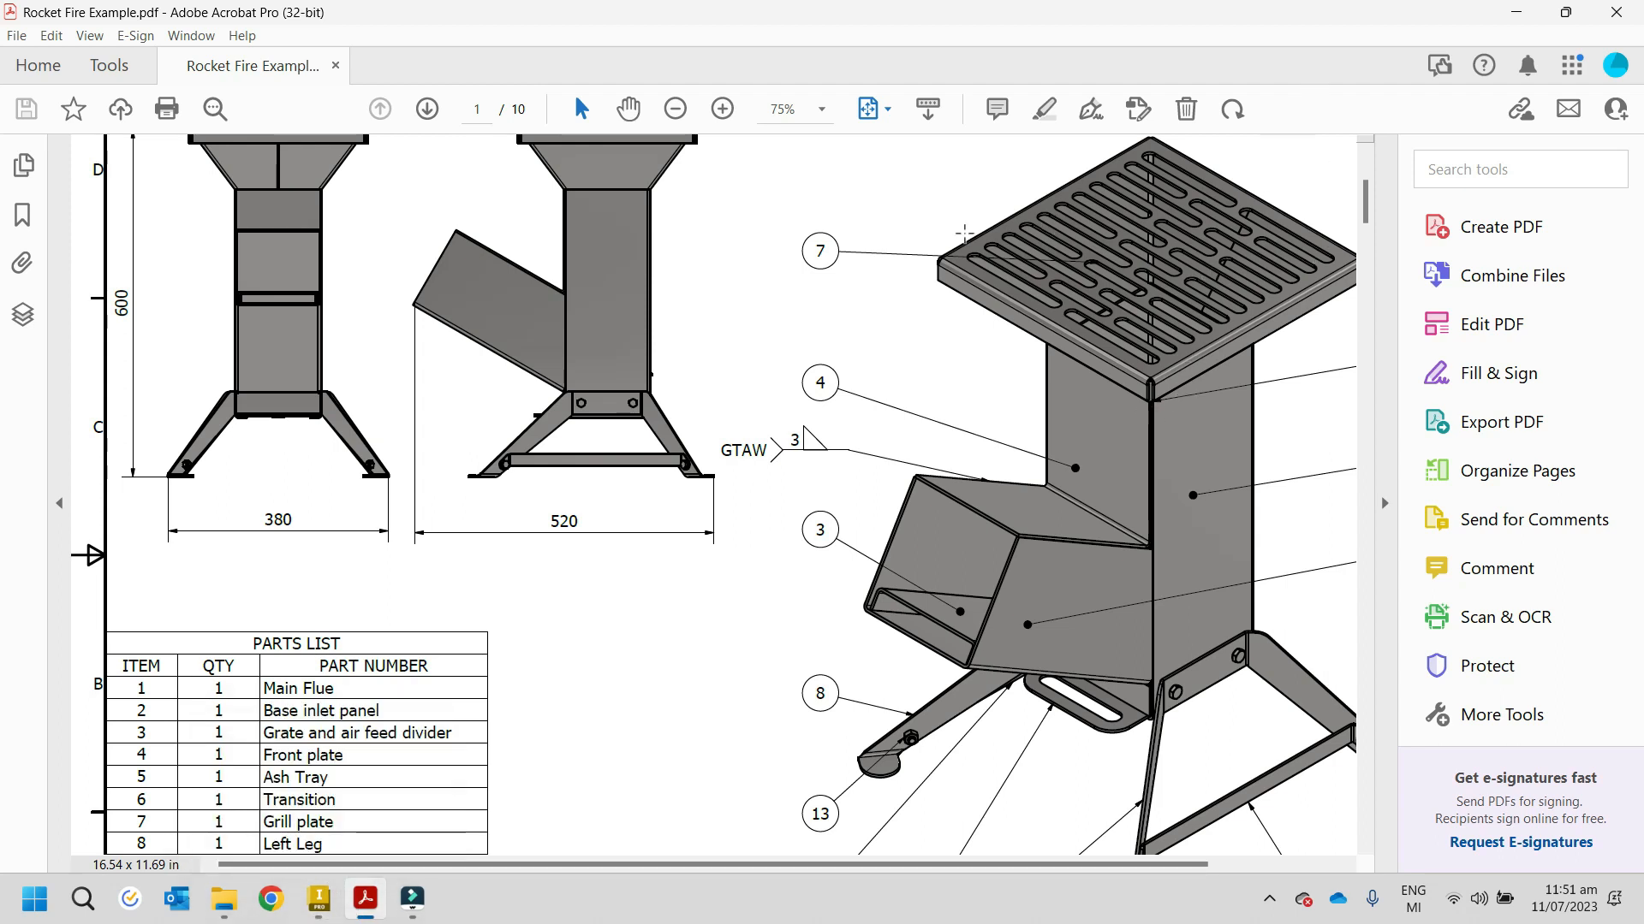
pyautogui.click(318, 899)
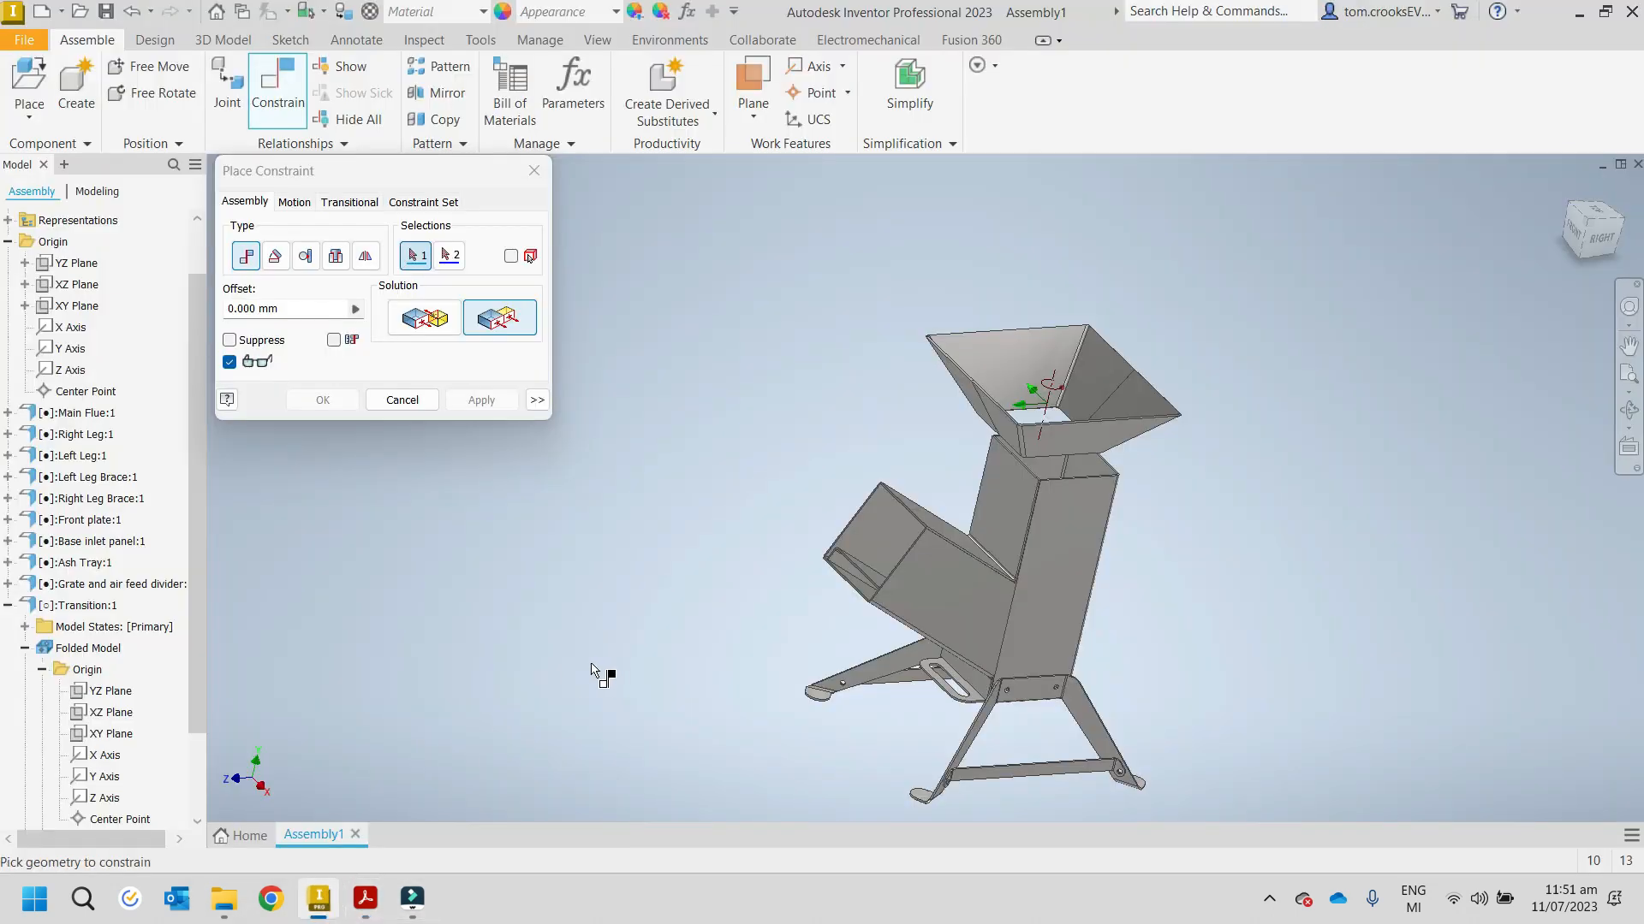
# Step: Constrain the Transition's XZ plane flush with the assembly's YZ plane at 0 mm offset
pyautogui.keyDown('shift'); pyautogui.moveTo(650, 450); pyautogui.dragTo(579, 440, button='middle'); pyautogui.keyUp('shift')
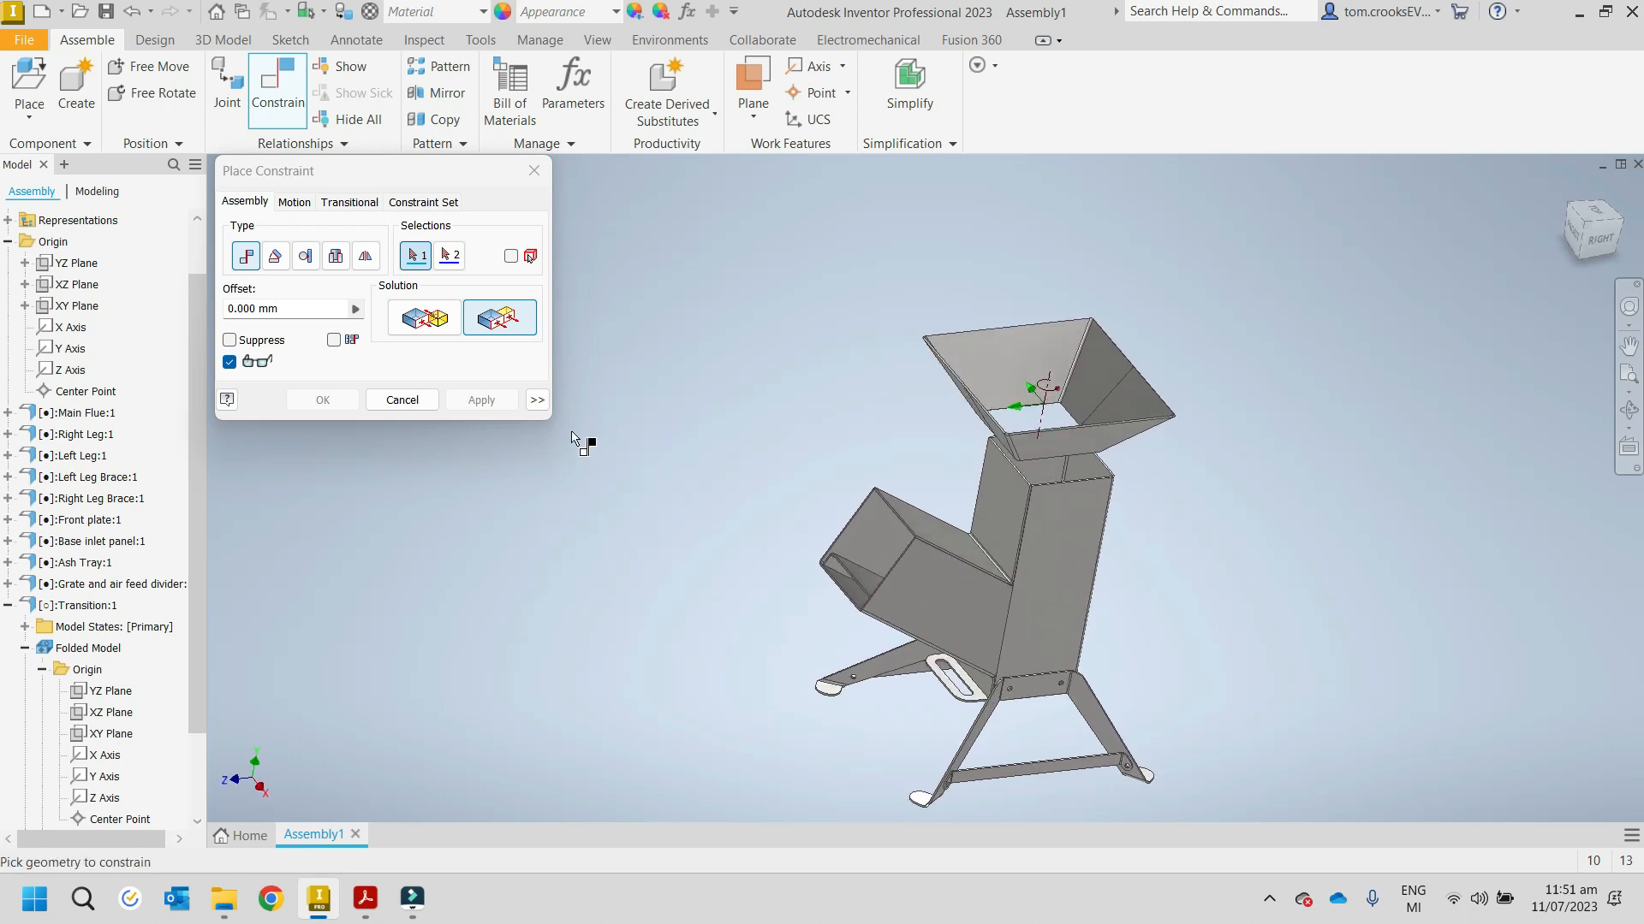
pyautogui.click(108, 714)
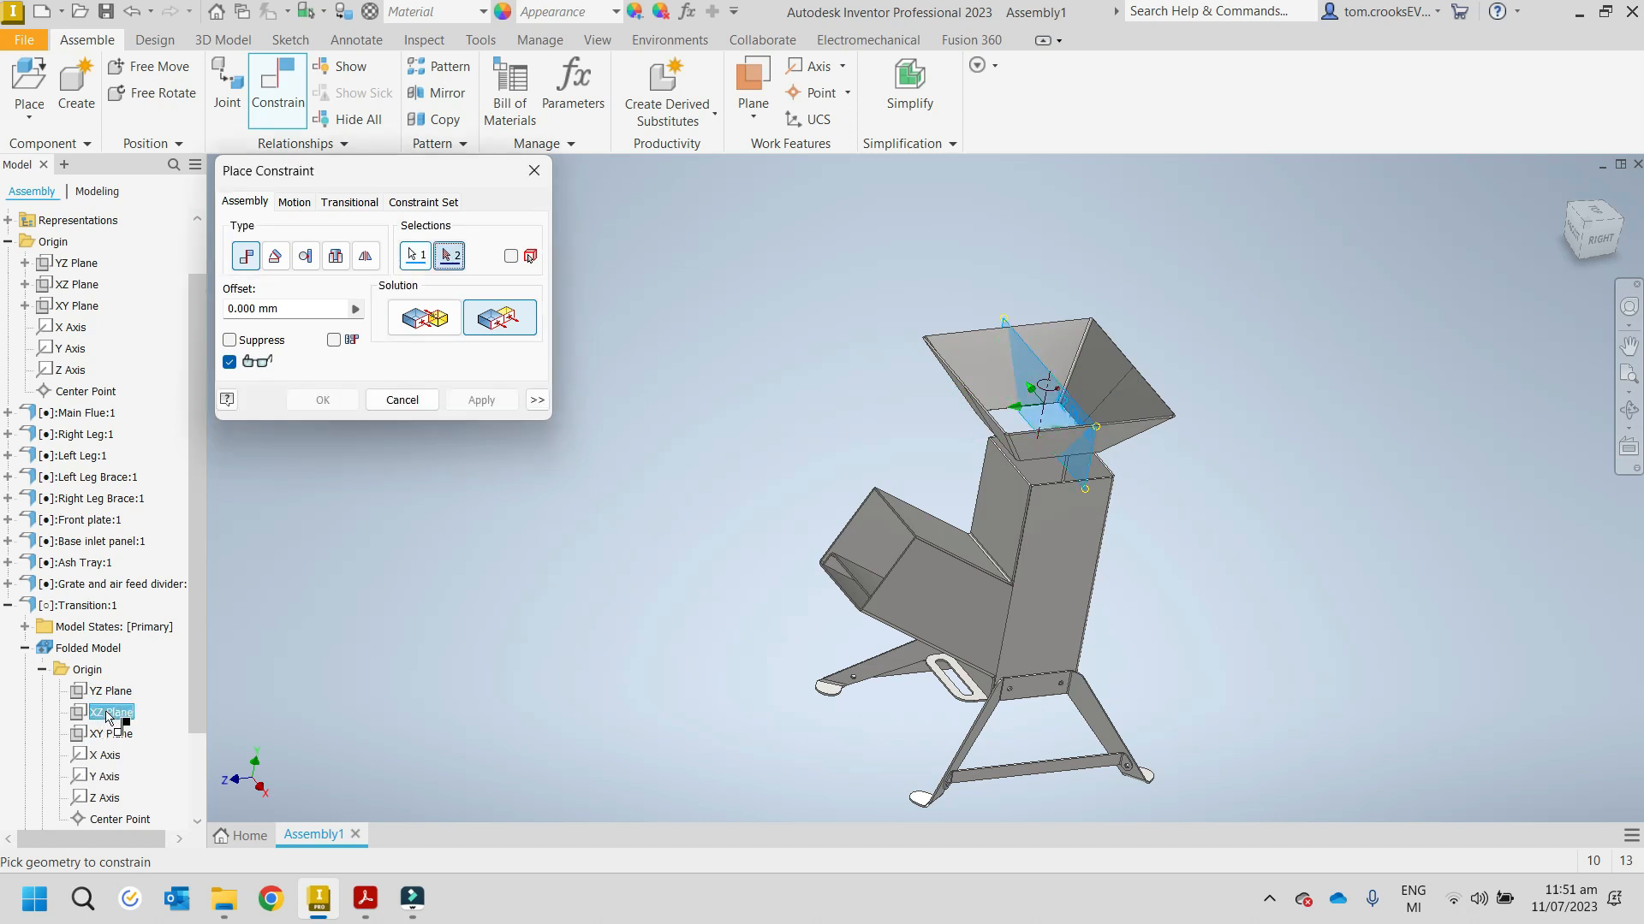
pyautogui.click(75, 264)
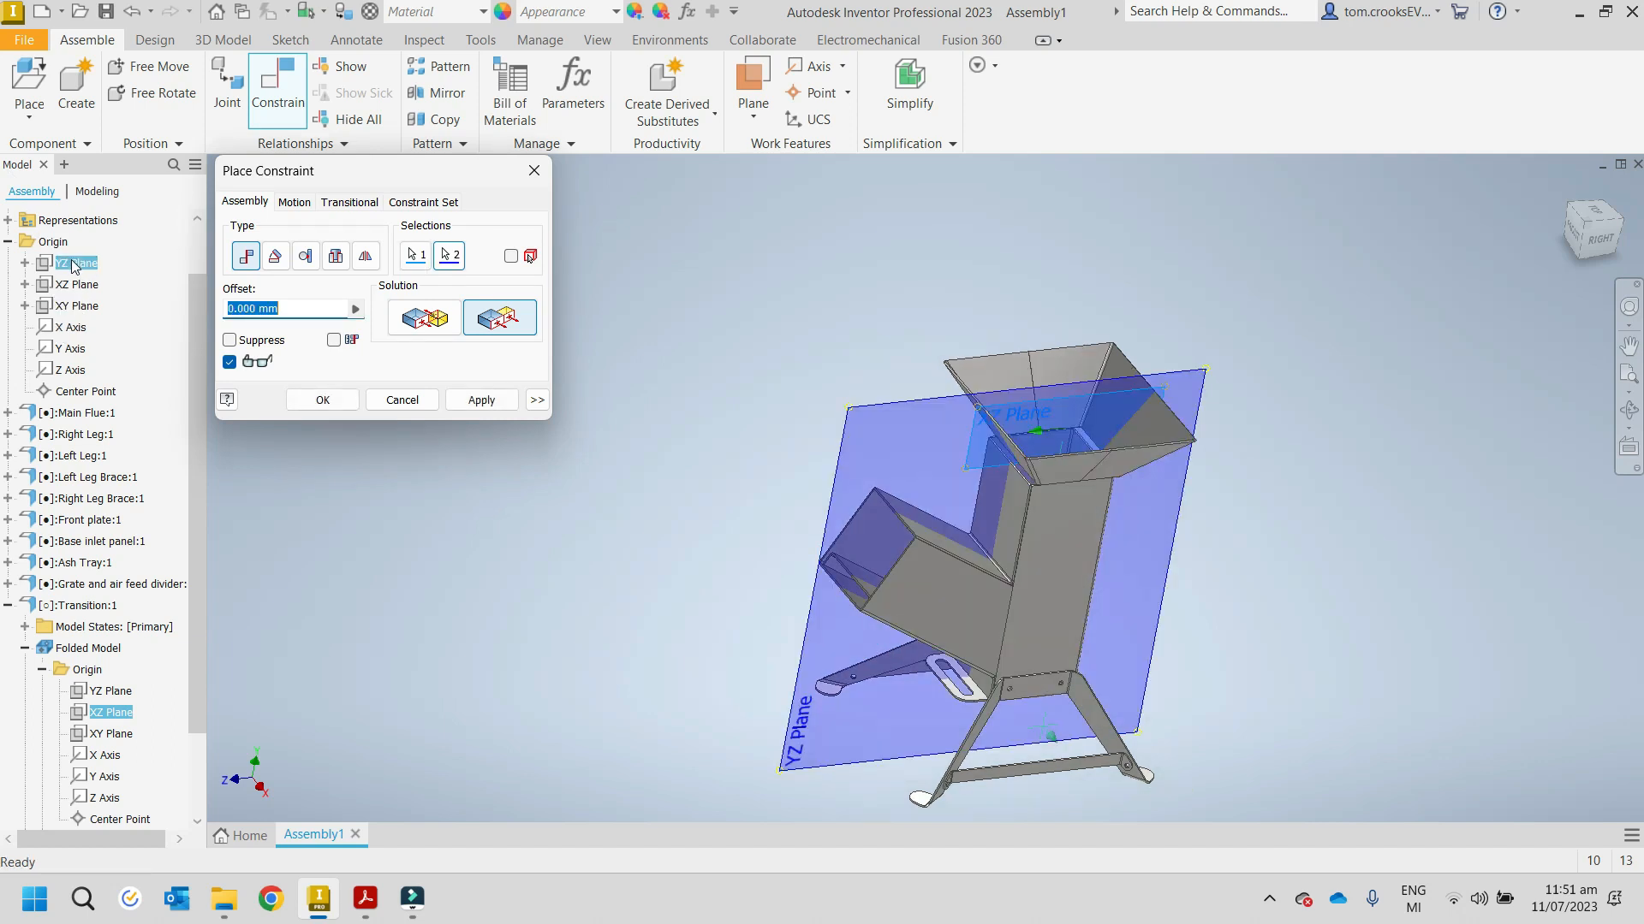
pyautogui.click(497, 403)
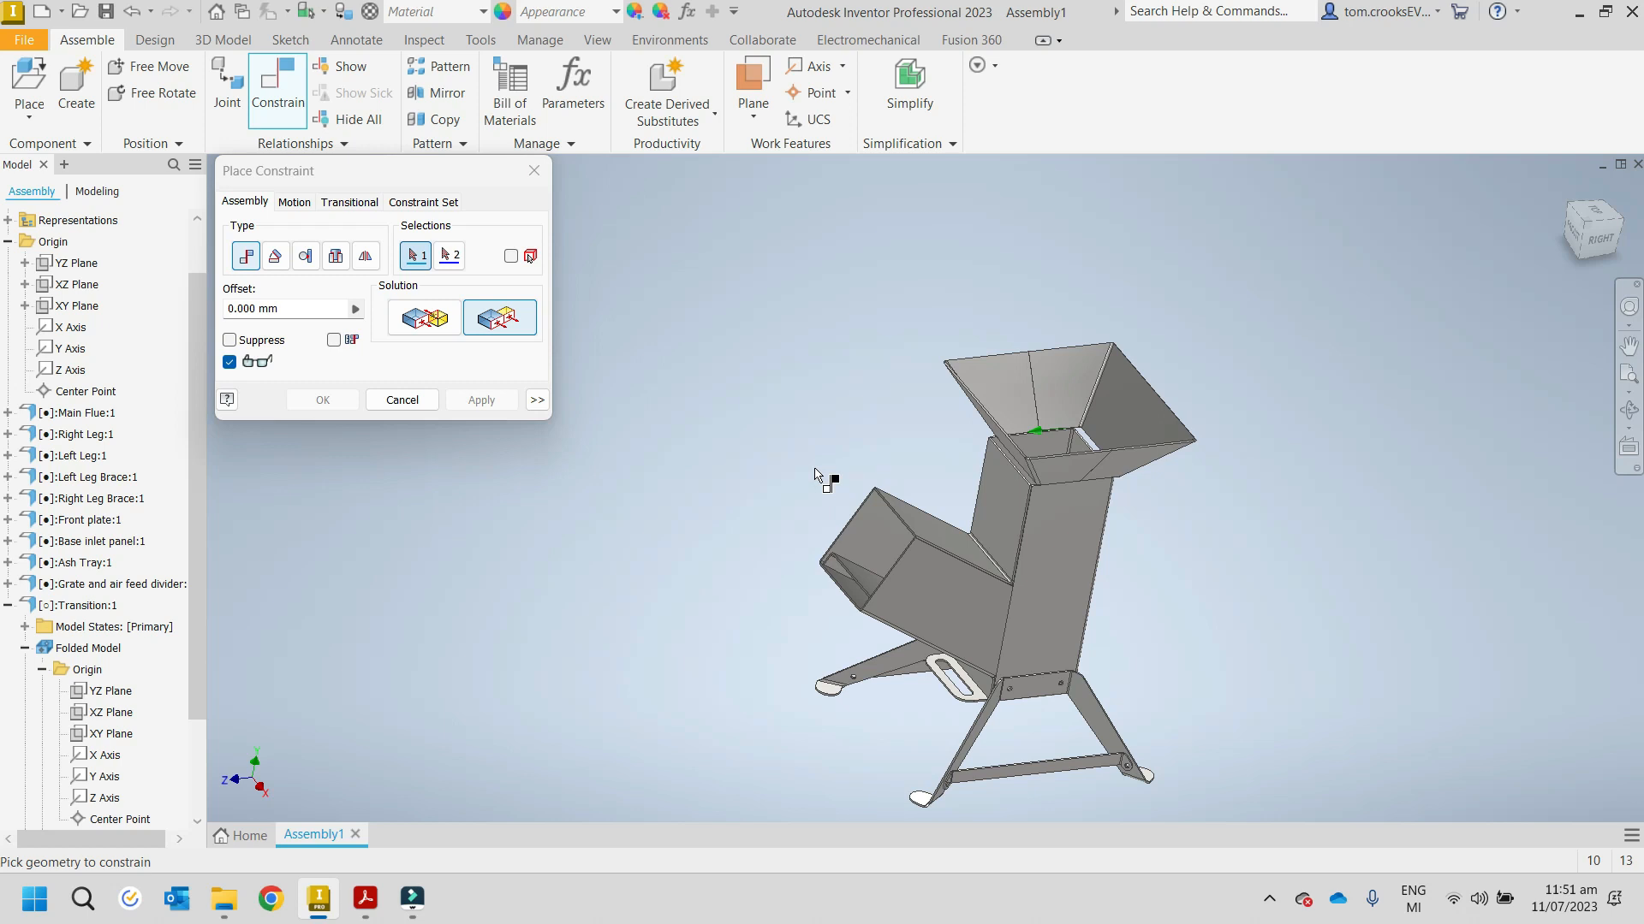
# Step: Finish constraining, slide the Transition back and forth to test its remaining movement, and check the position of the assembly's XY plane
pyautogui.scroll(-2, 855, 500)
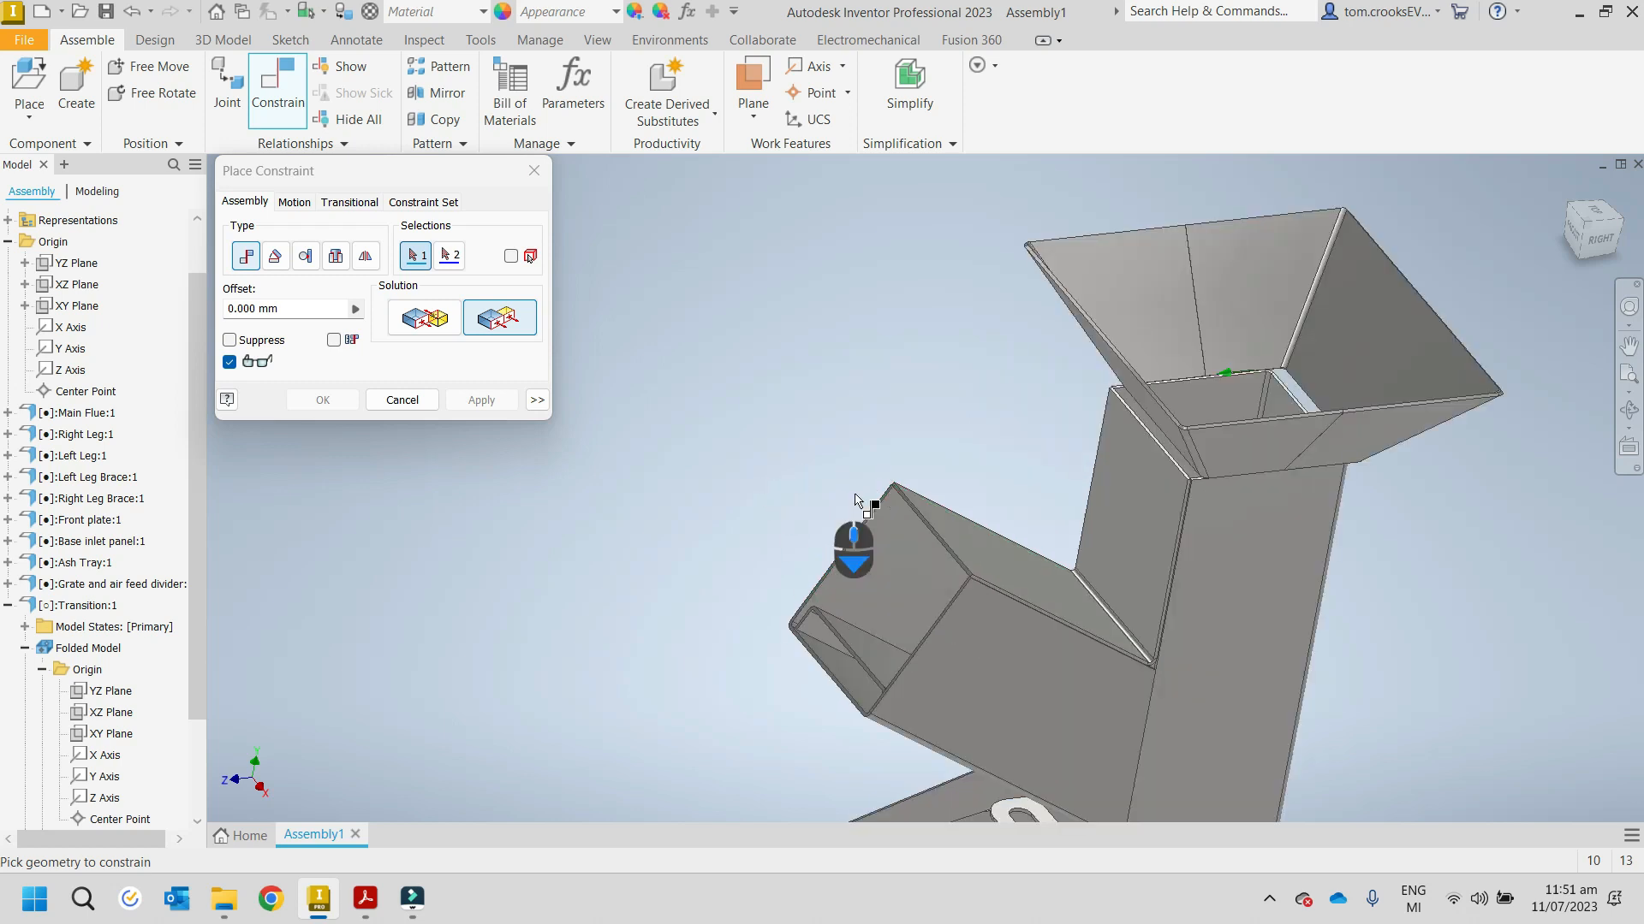
pyautogui.press('Escape')
pyautogui.moveTo(1159, 403); pyautogui.dragTo(1444, 370)
pyautogui.moveTo(1056, 367); pyautogui.dragTo(907, 377)
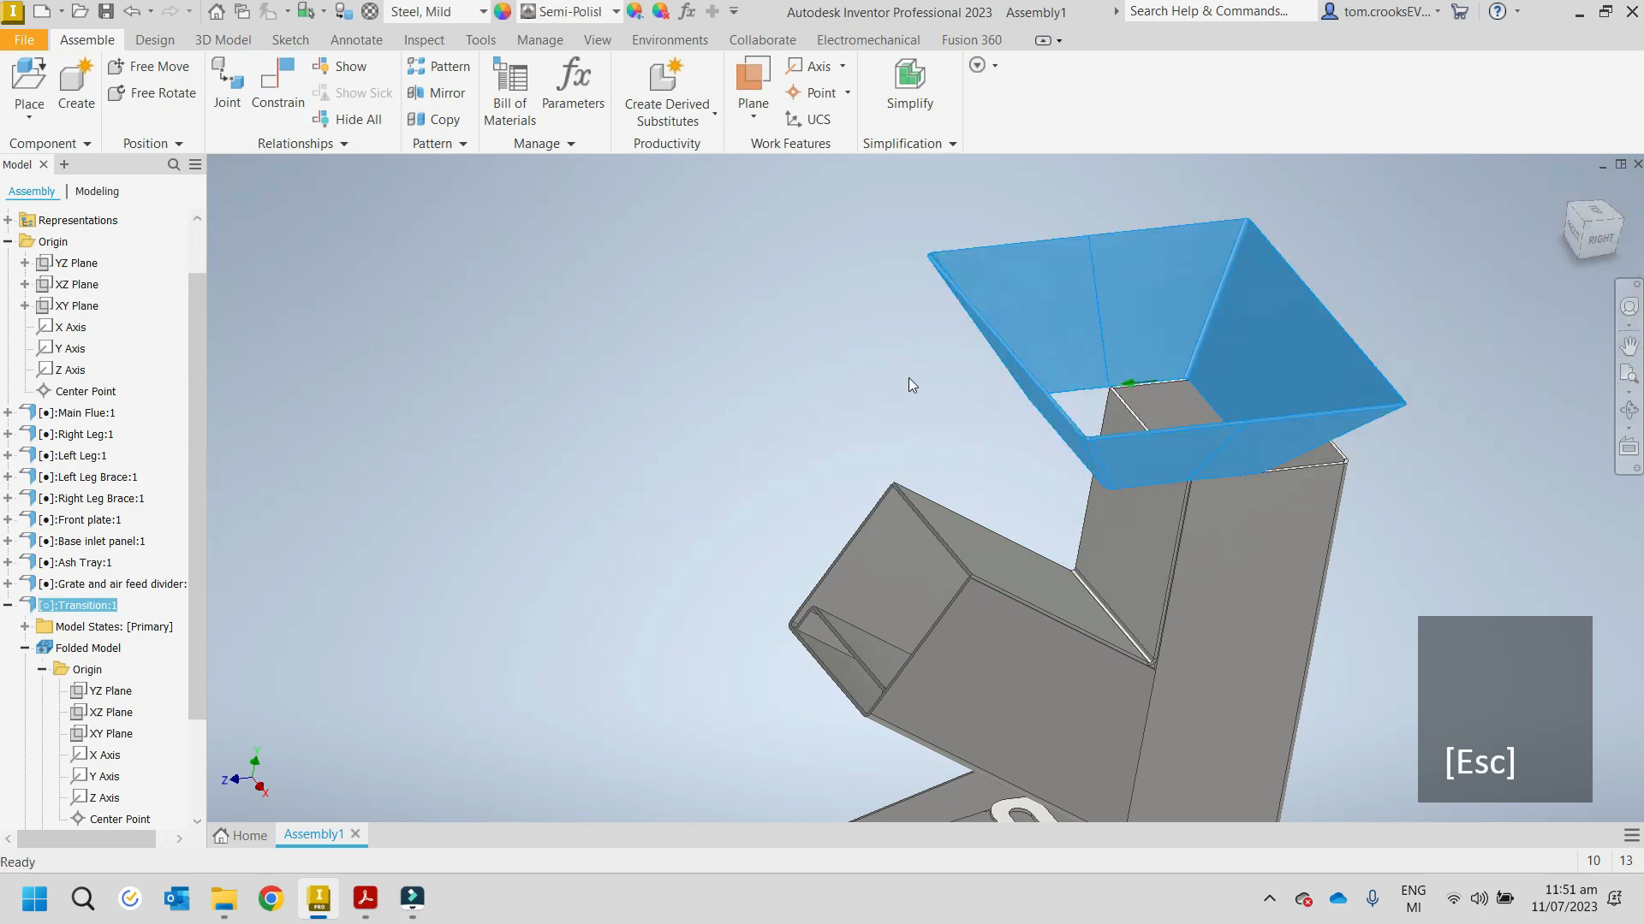
pyautogui.scroll(-2, 908, 377)
pyautogui.press('Escape')
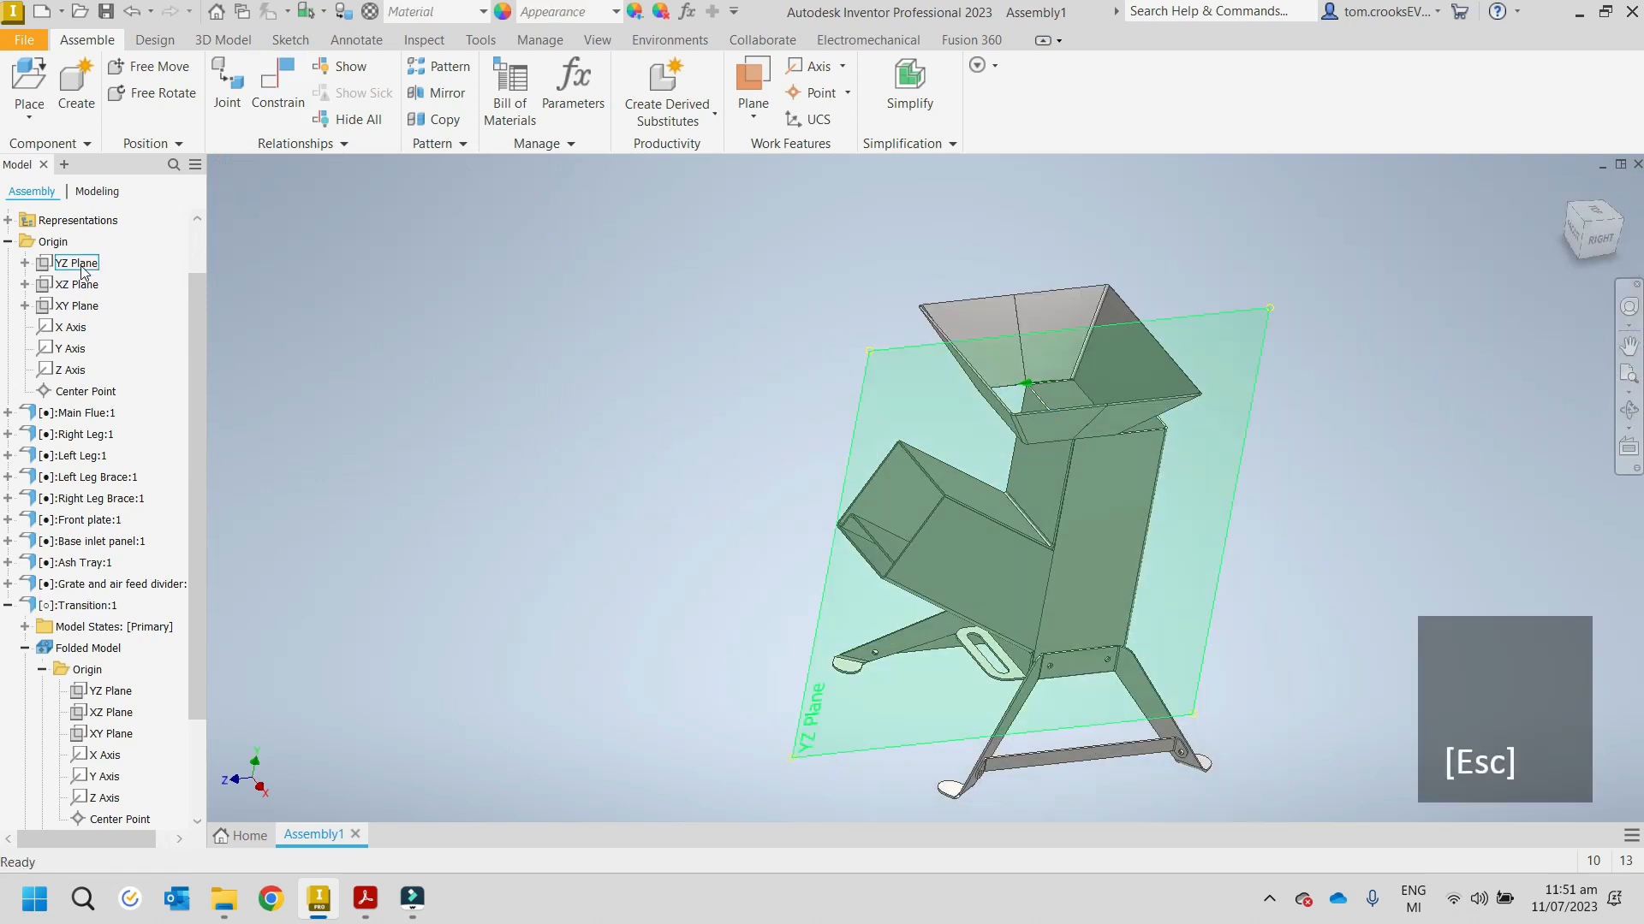
pyautogui.click(77, 306)
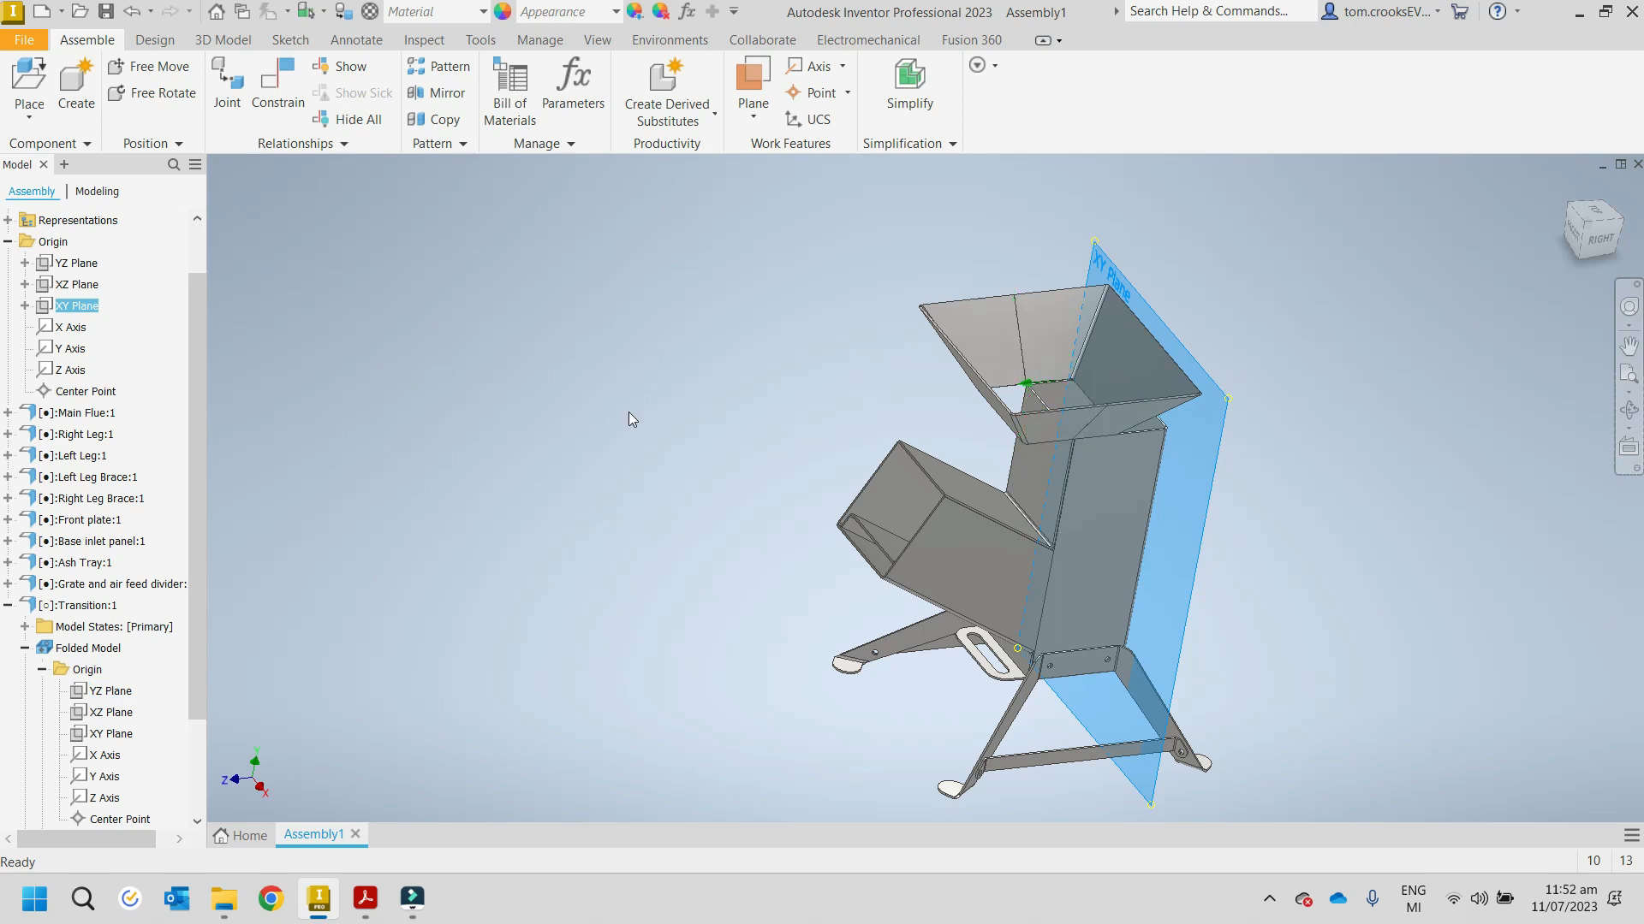
pyautogui.click(577, 238)
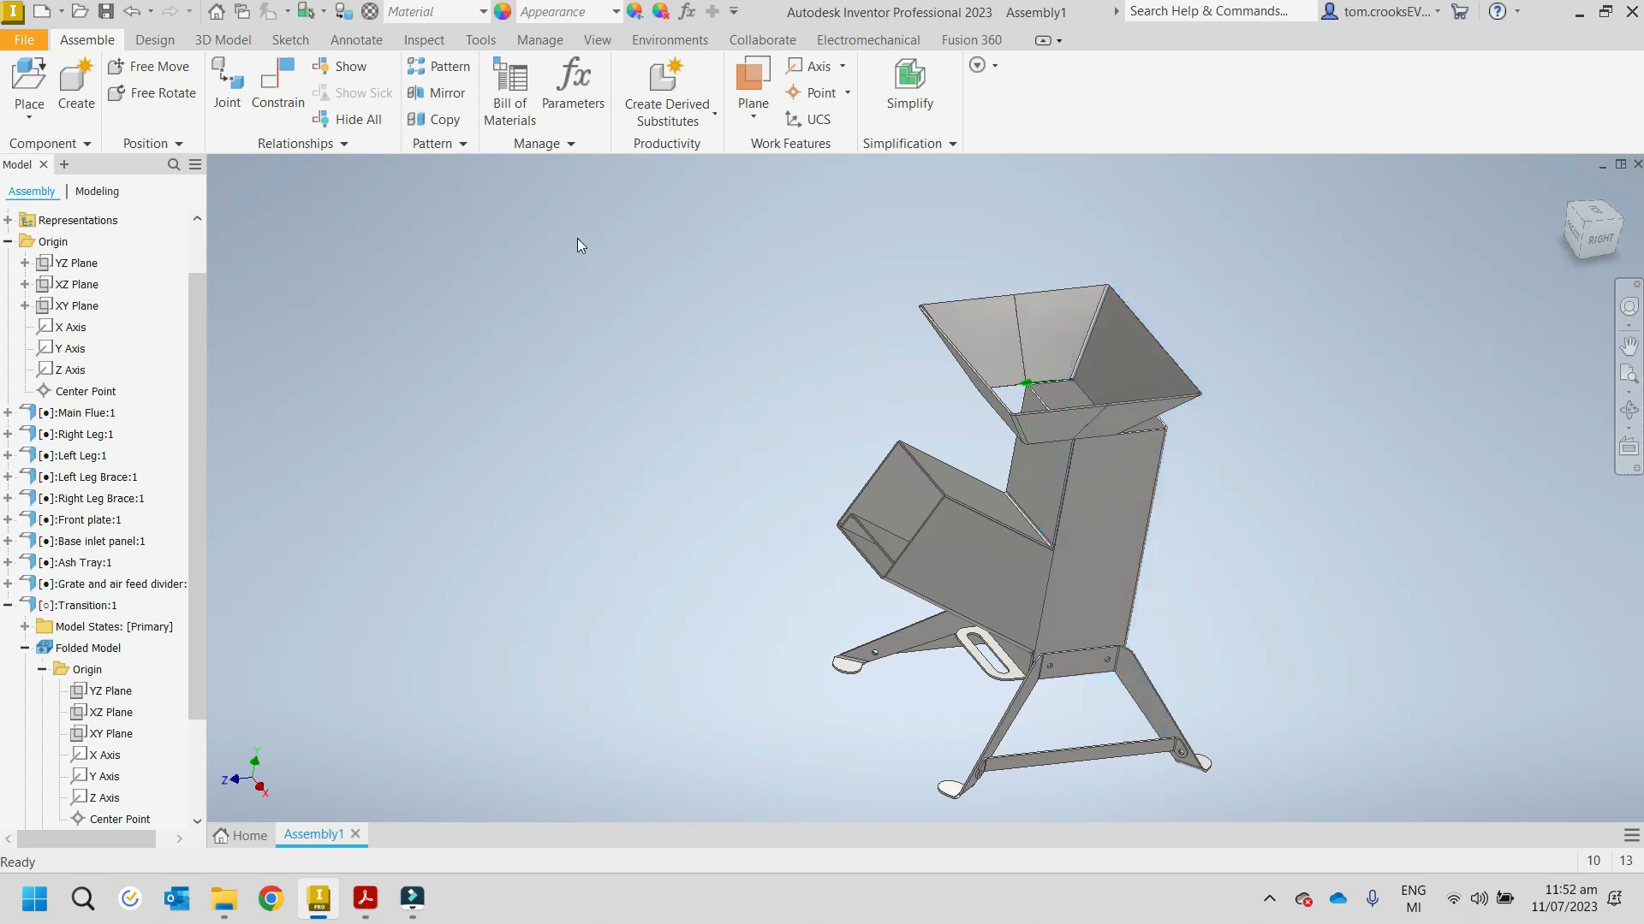
# Step: Create a midplane work plane between the Front plate's upright face and the Main Flue's opposite outer face
pyautogui.click(768, 116)
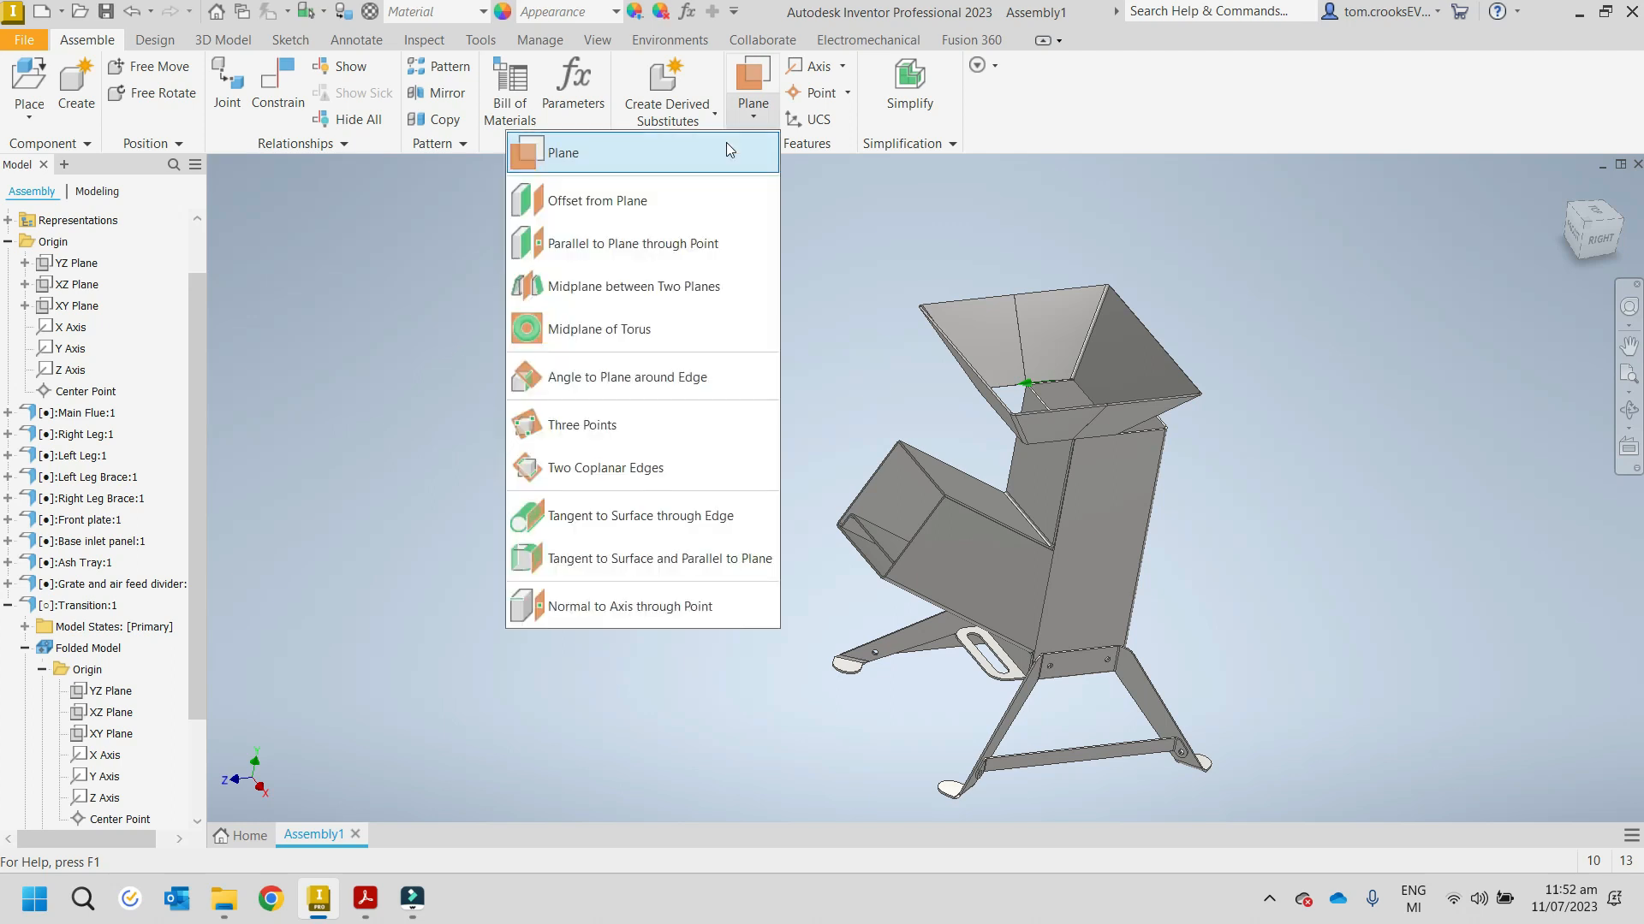
pyautogui.click(673, 288)
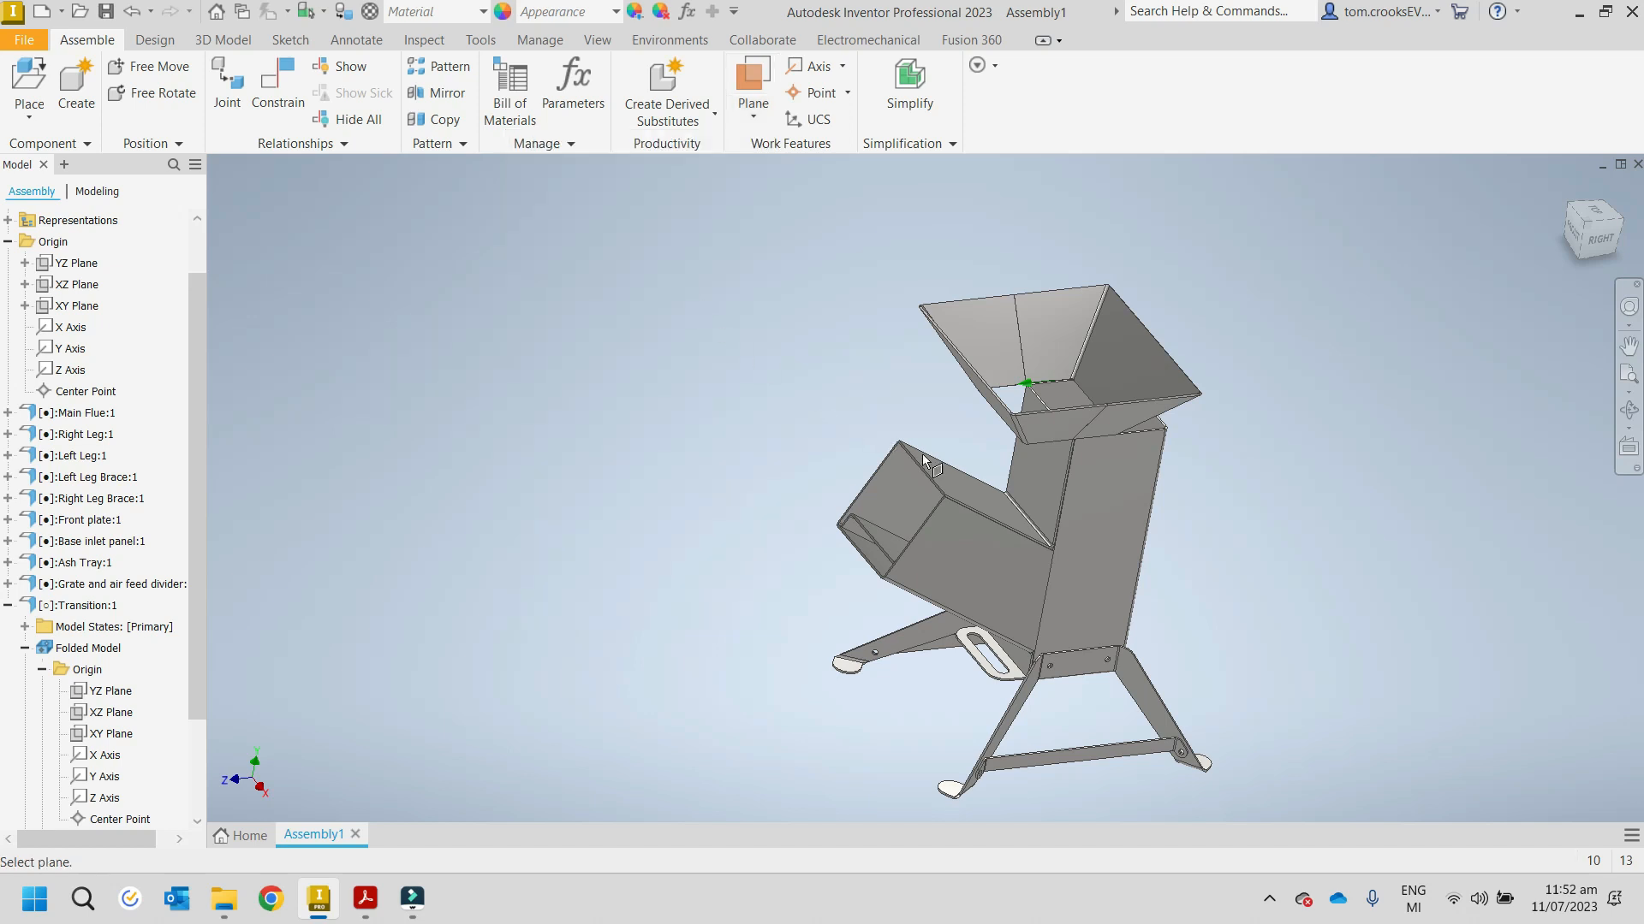
pyautogui.click(1031, 482)
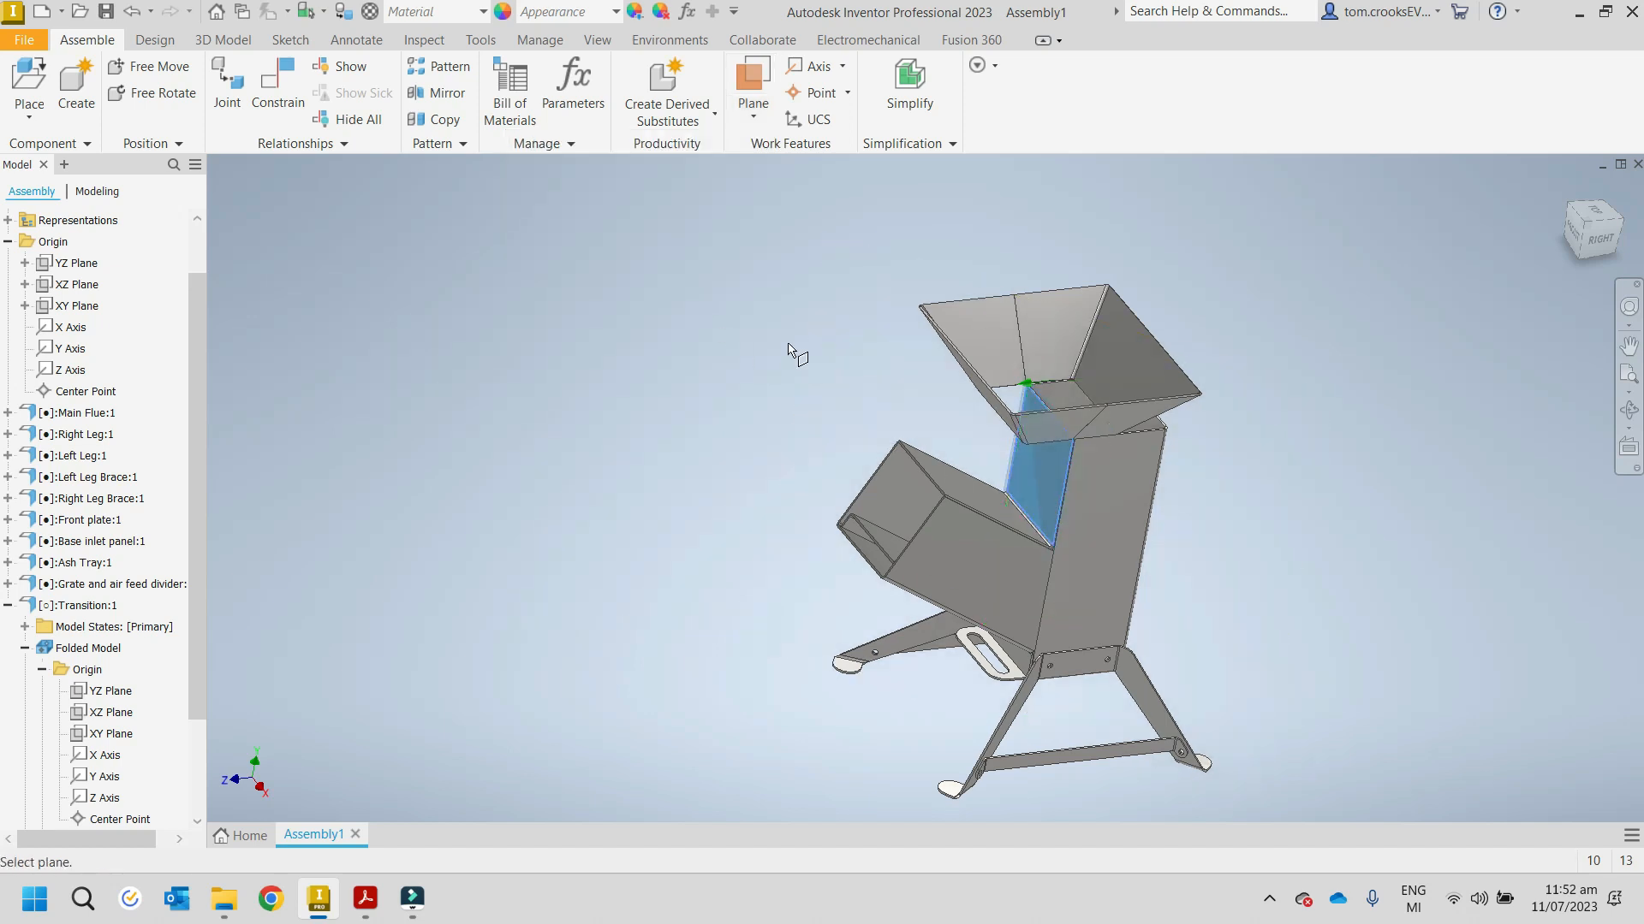
pyautogui.keyDown('shift'); pyautogui.moveTo(791, 351); pyautogui.dragTo(1028, 390, button='middle'); pyautogui.keyUp('shift')
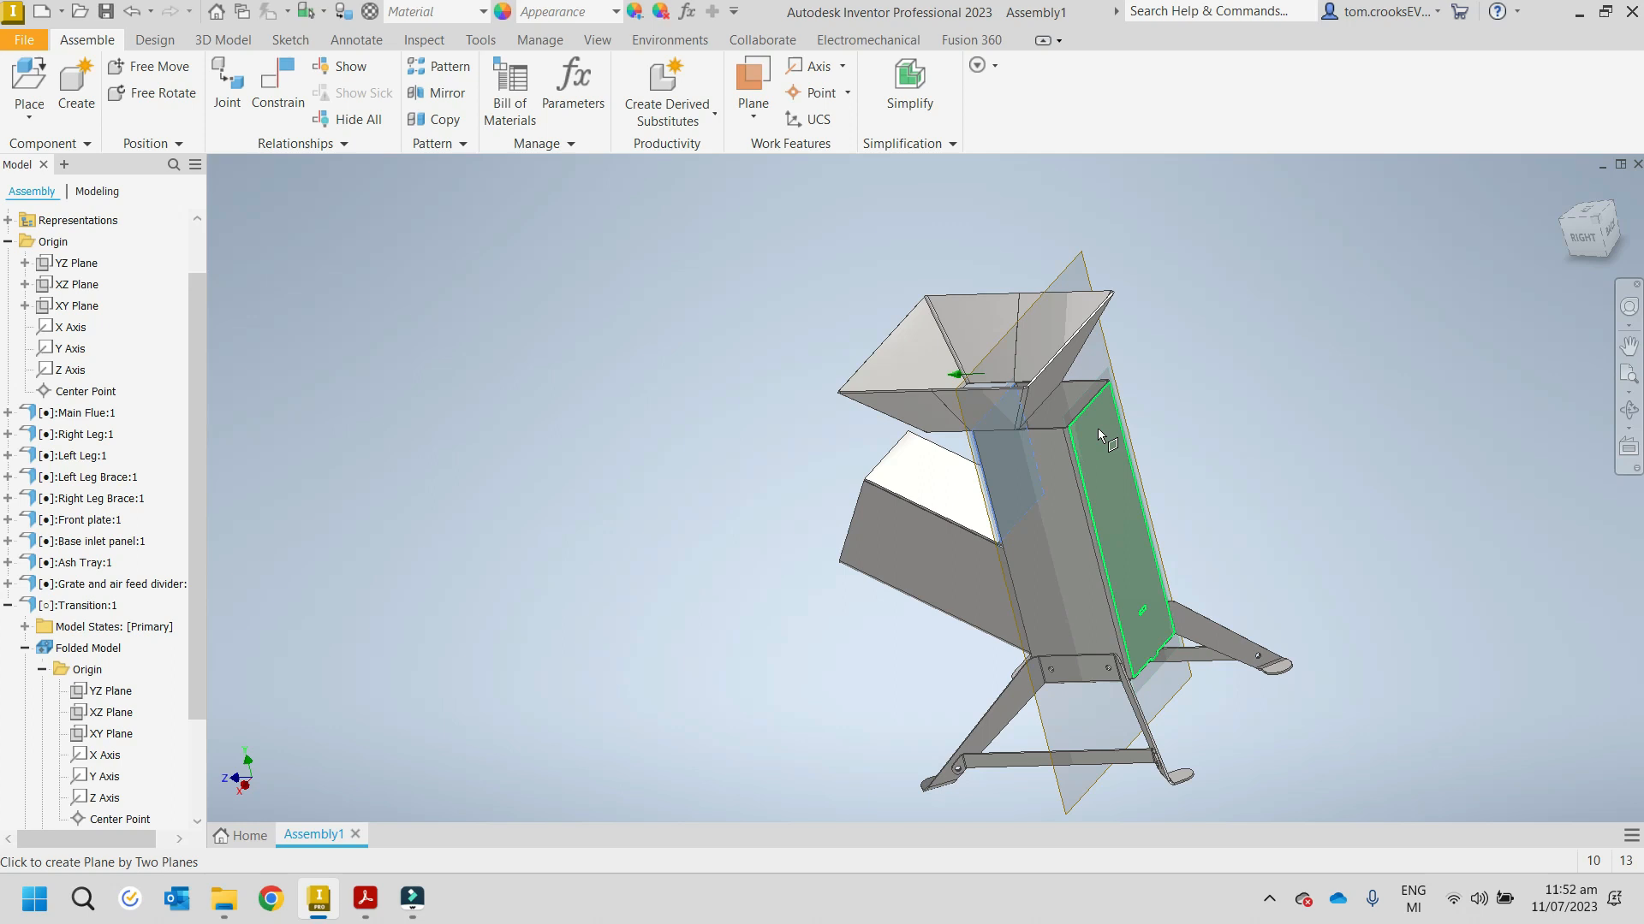
pyautogui.click(1097, 428)
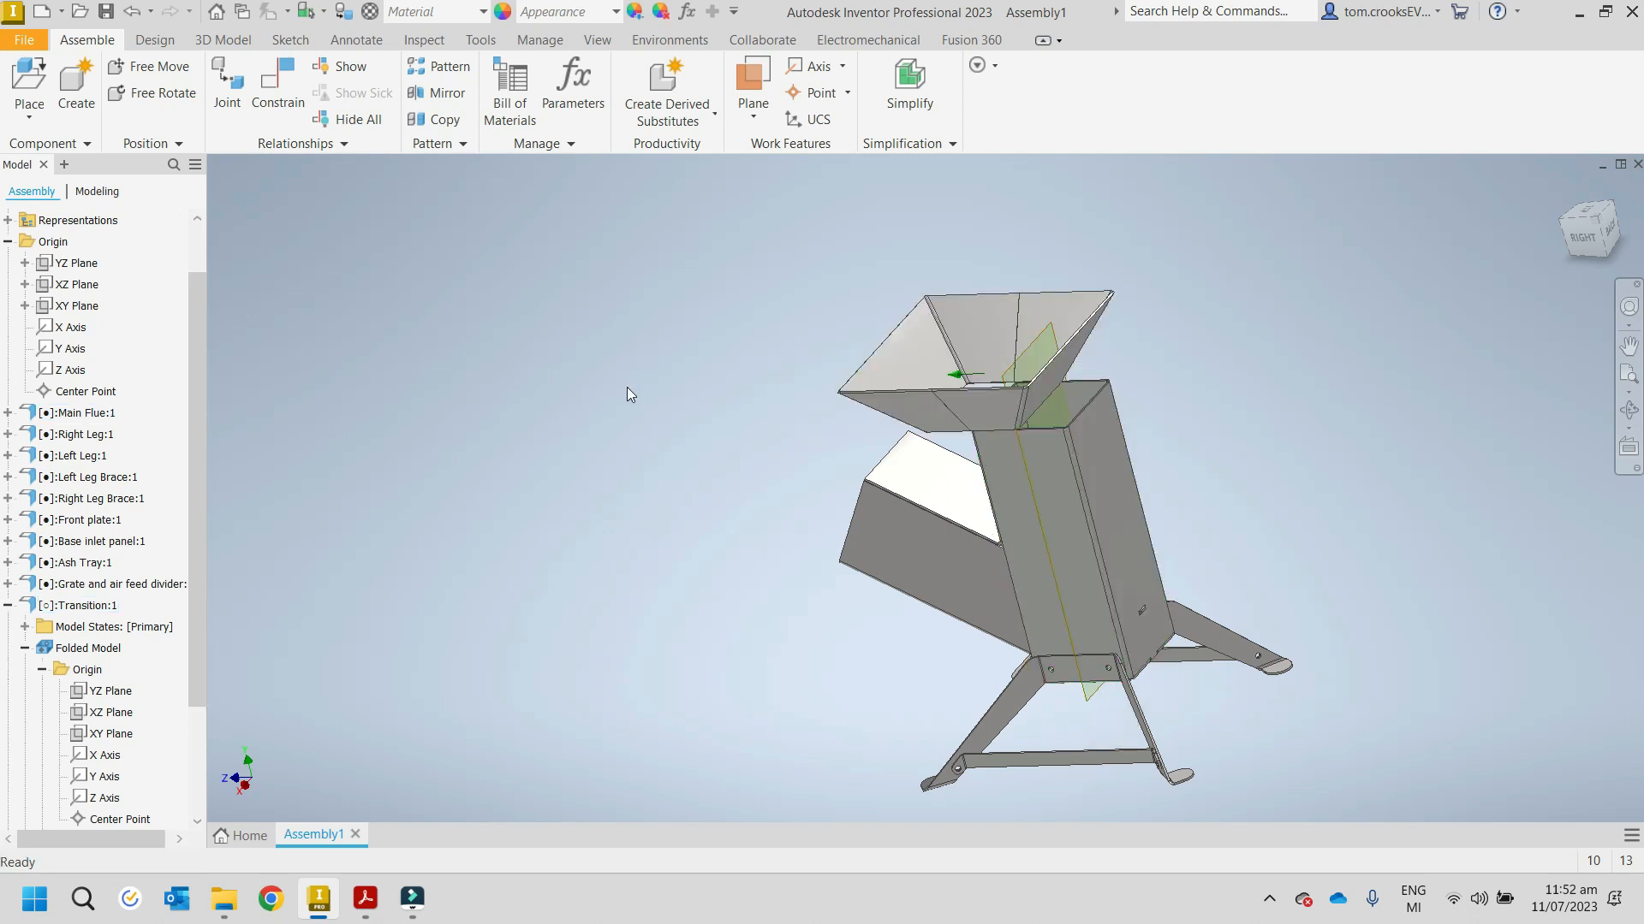
# Step: Mate the Transition's YZ plane with the flue's new midplane at 0 mm offset and finish constraining
pyautogui.keyDown('shift'); pyautogui.moveTo(627, 389); pyautogui.dragTo(761, 458, button='middle'); pyautogui.keyUp('shift')
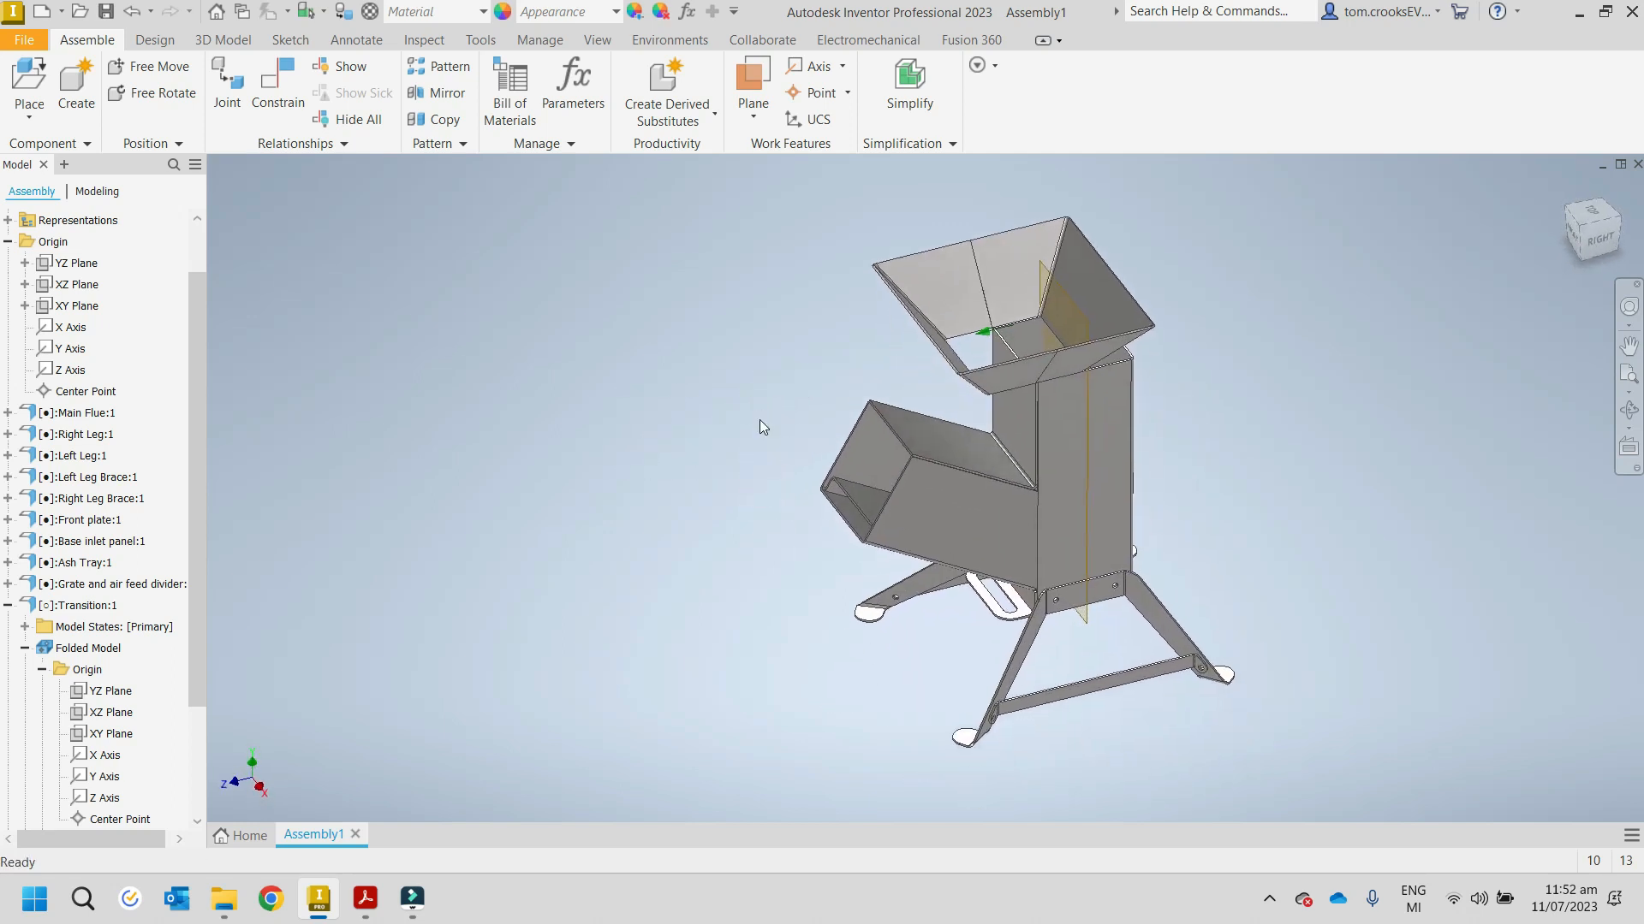
pyautogui.click(287, 82)
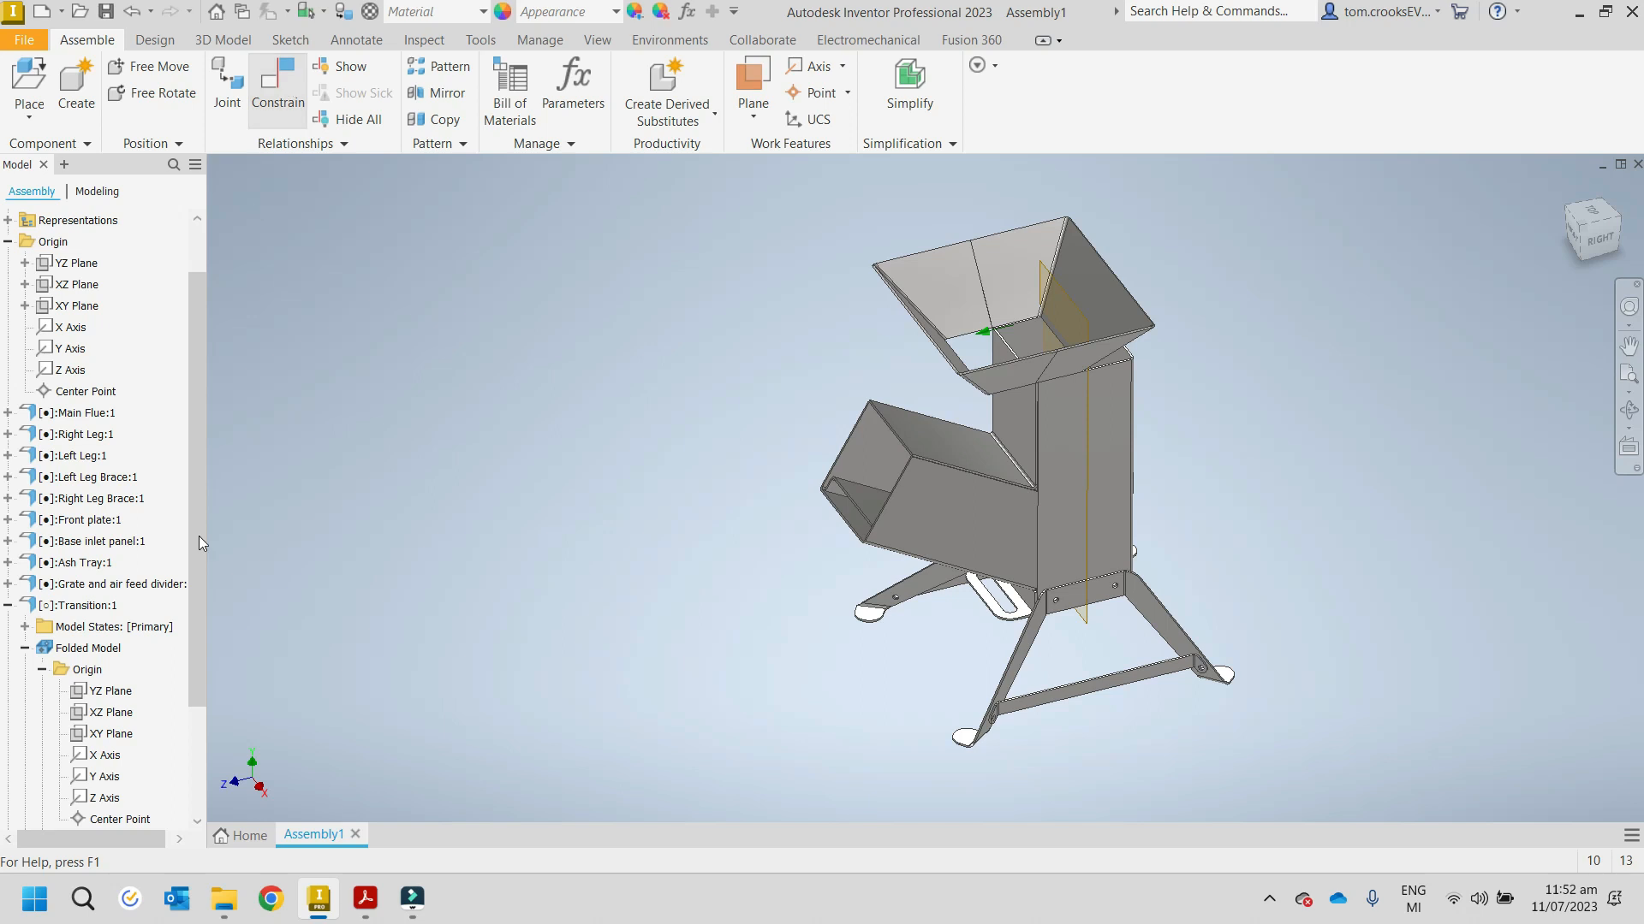
pyautogui.click(122, 692)
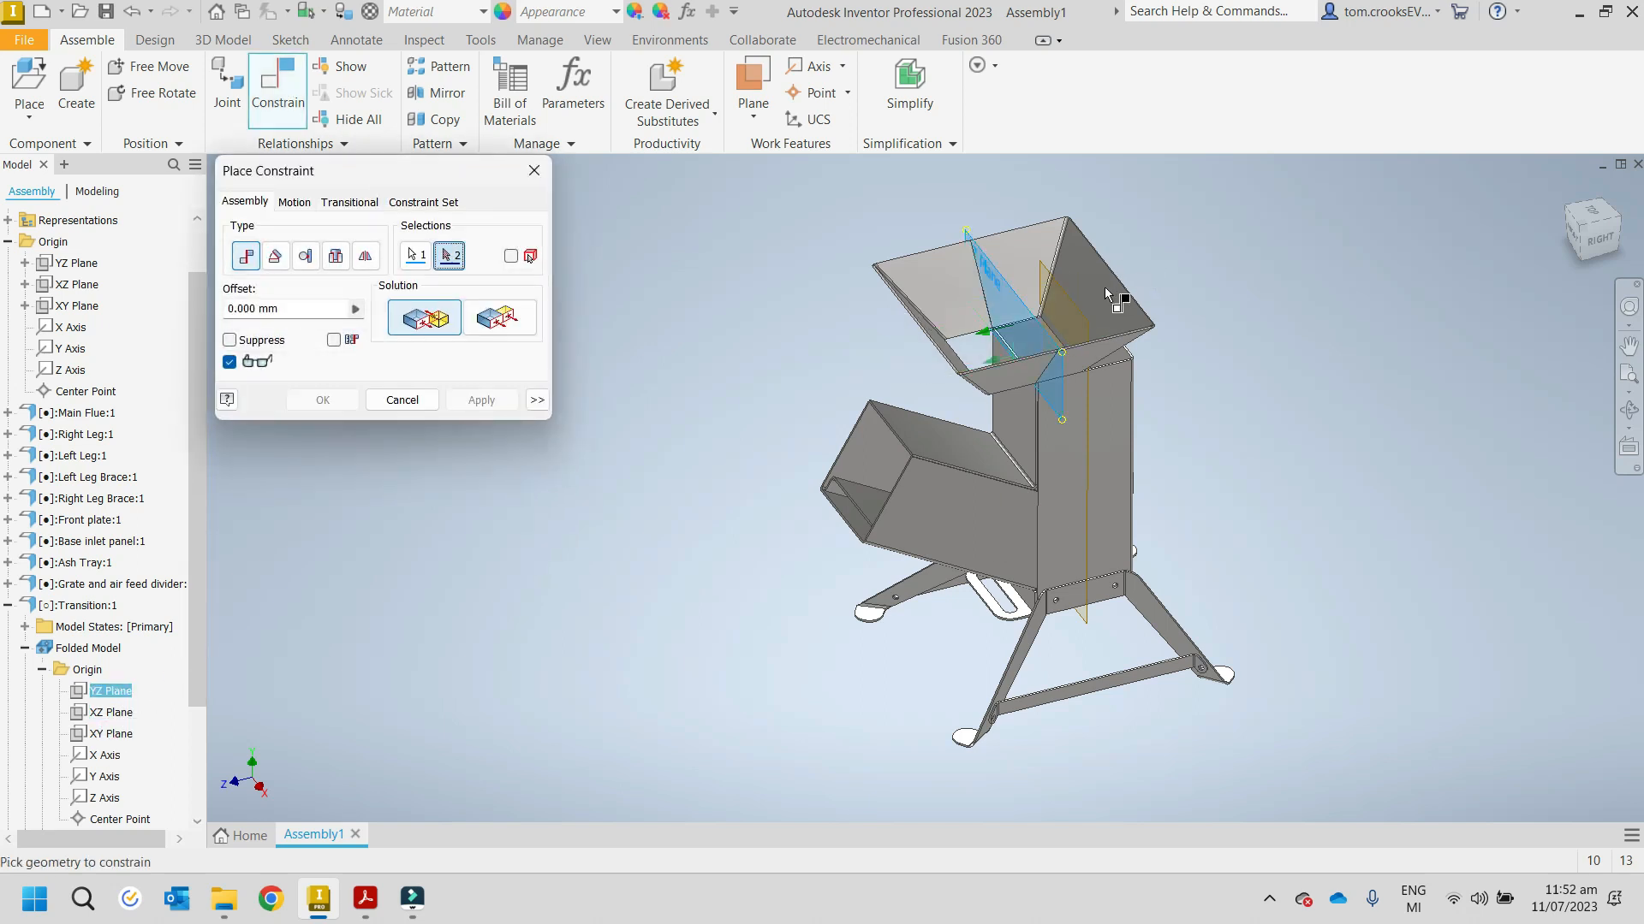
pyautogui.click(1088, 629)
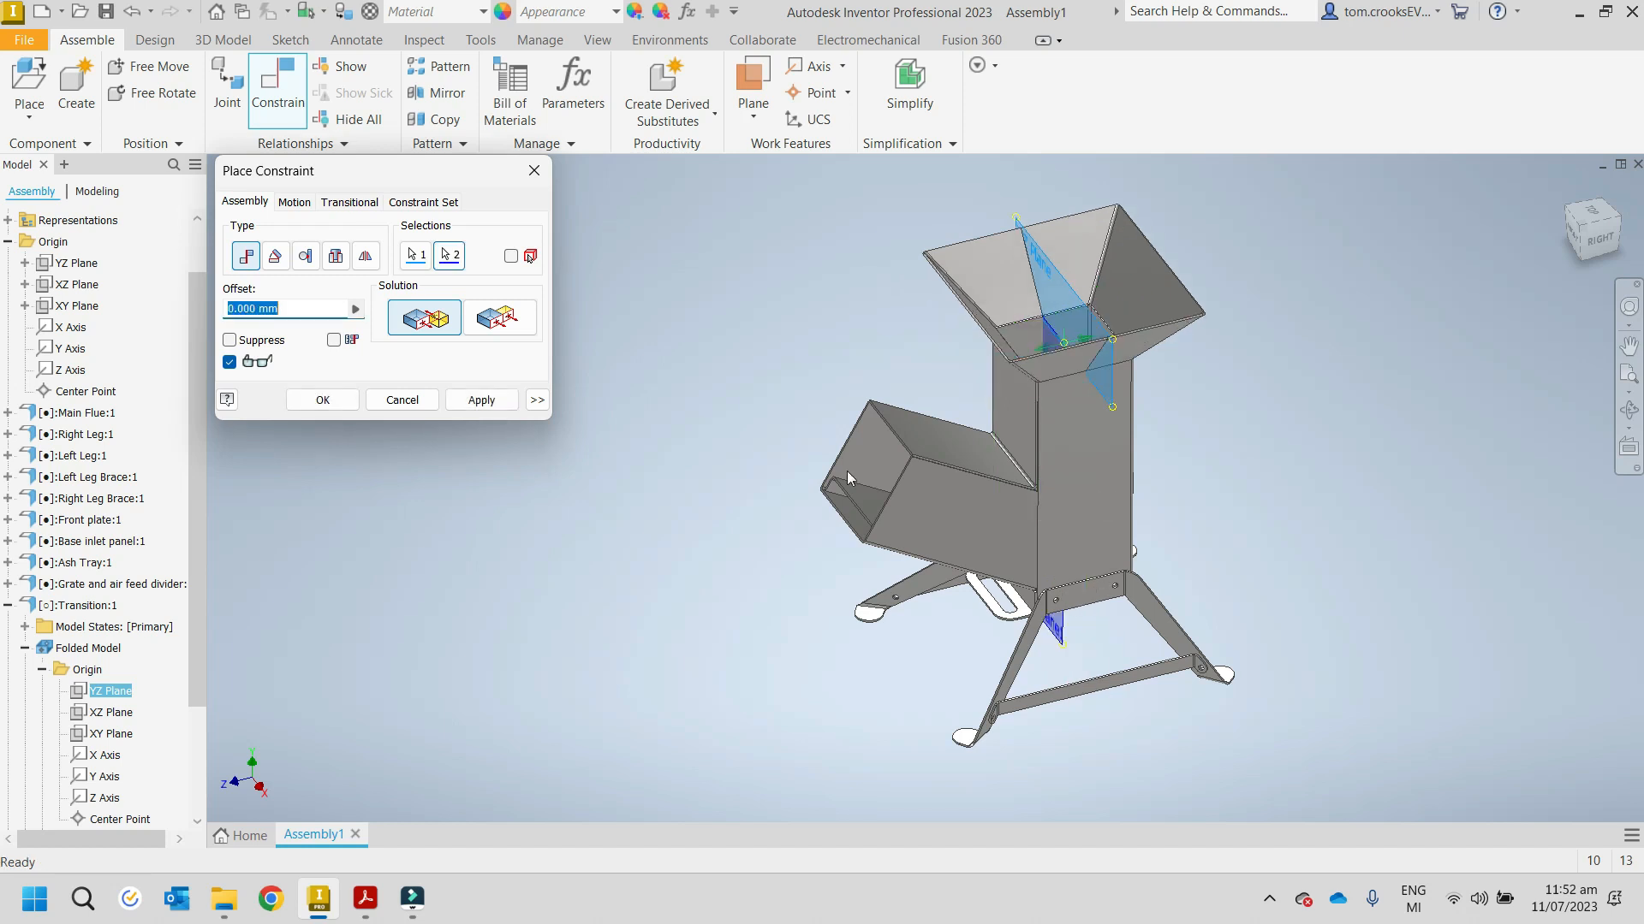
pyautogui.click(481, 401)
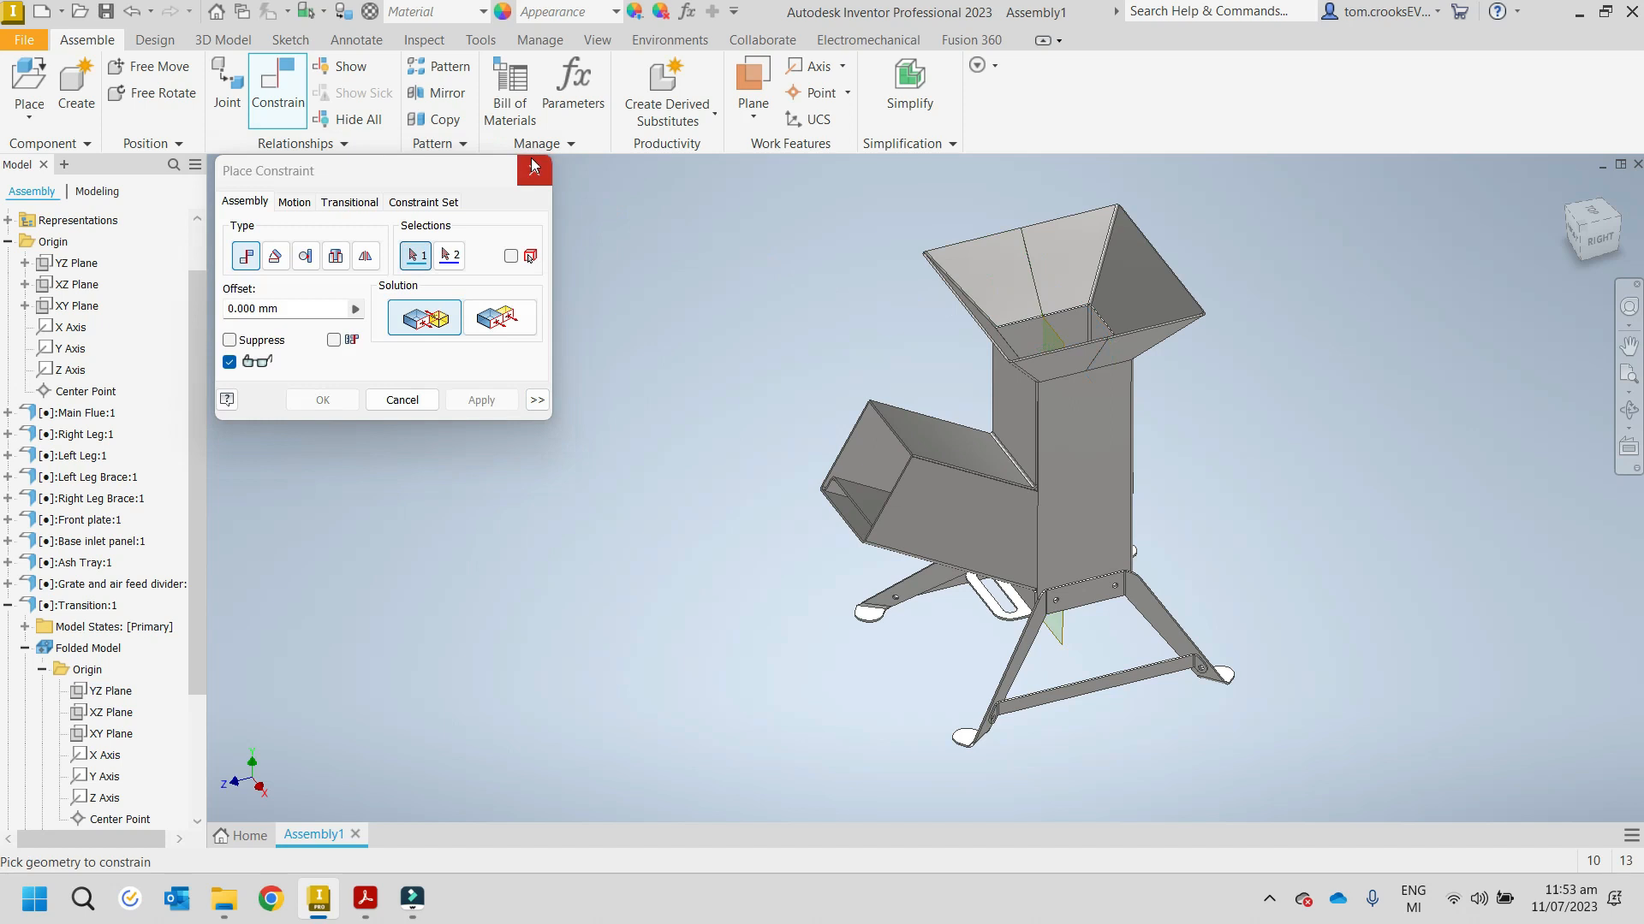
pyautogui.click(535, 170)
pyautogui.rightClick(48, 819)
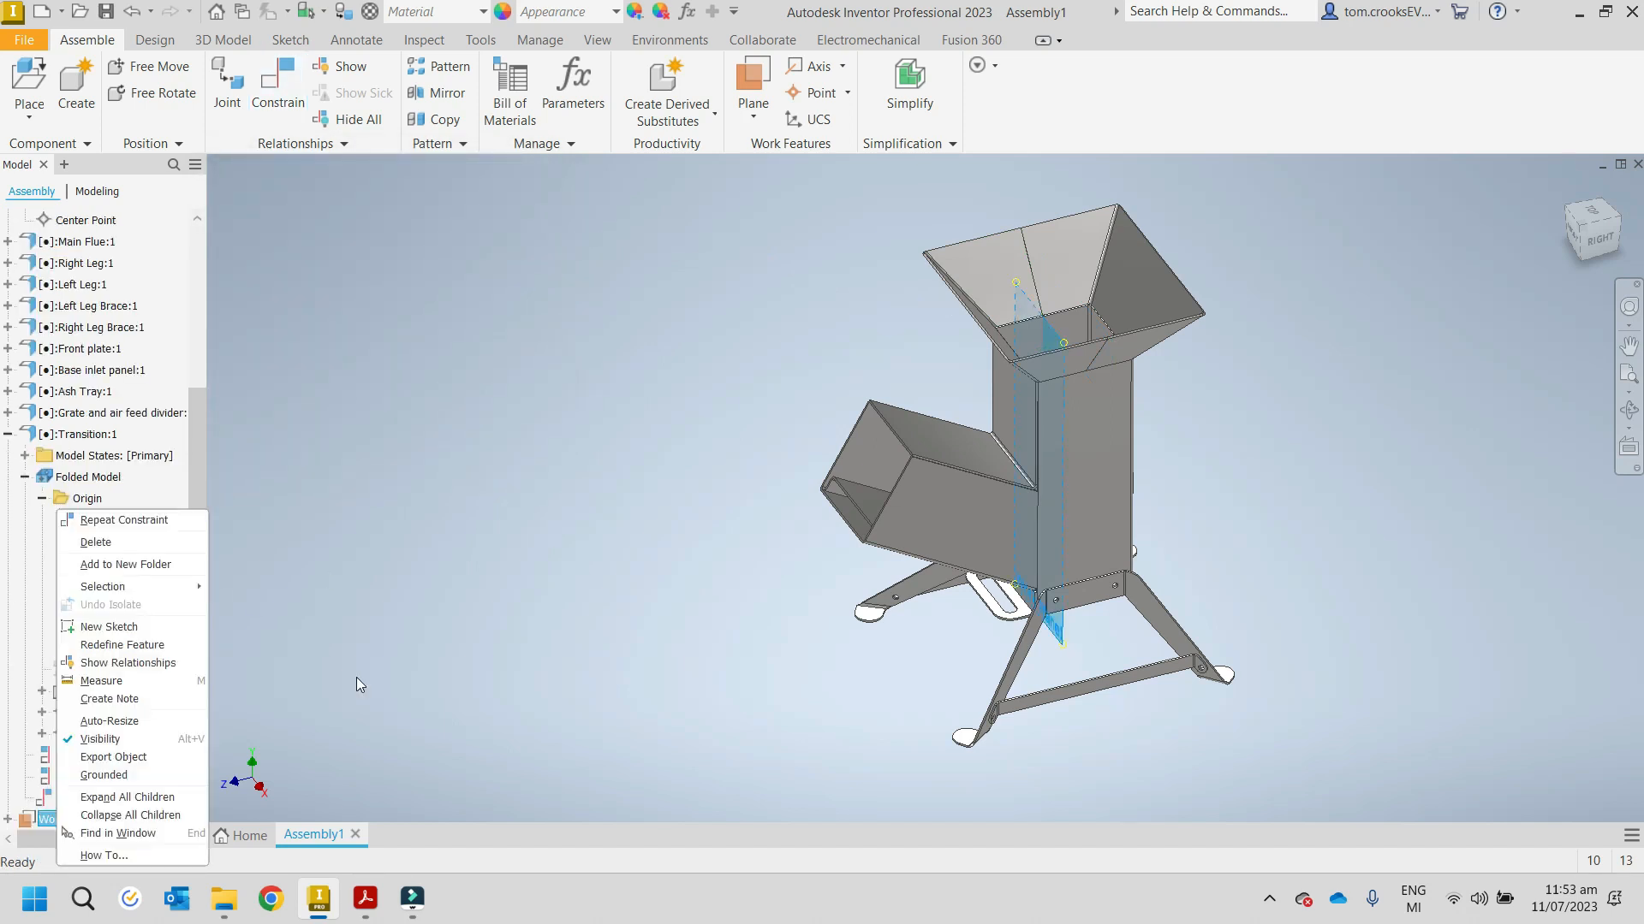
pyautogui.press('Escape')
pyautogui.click(72, 819)
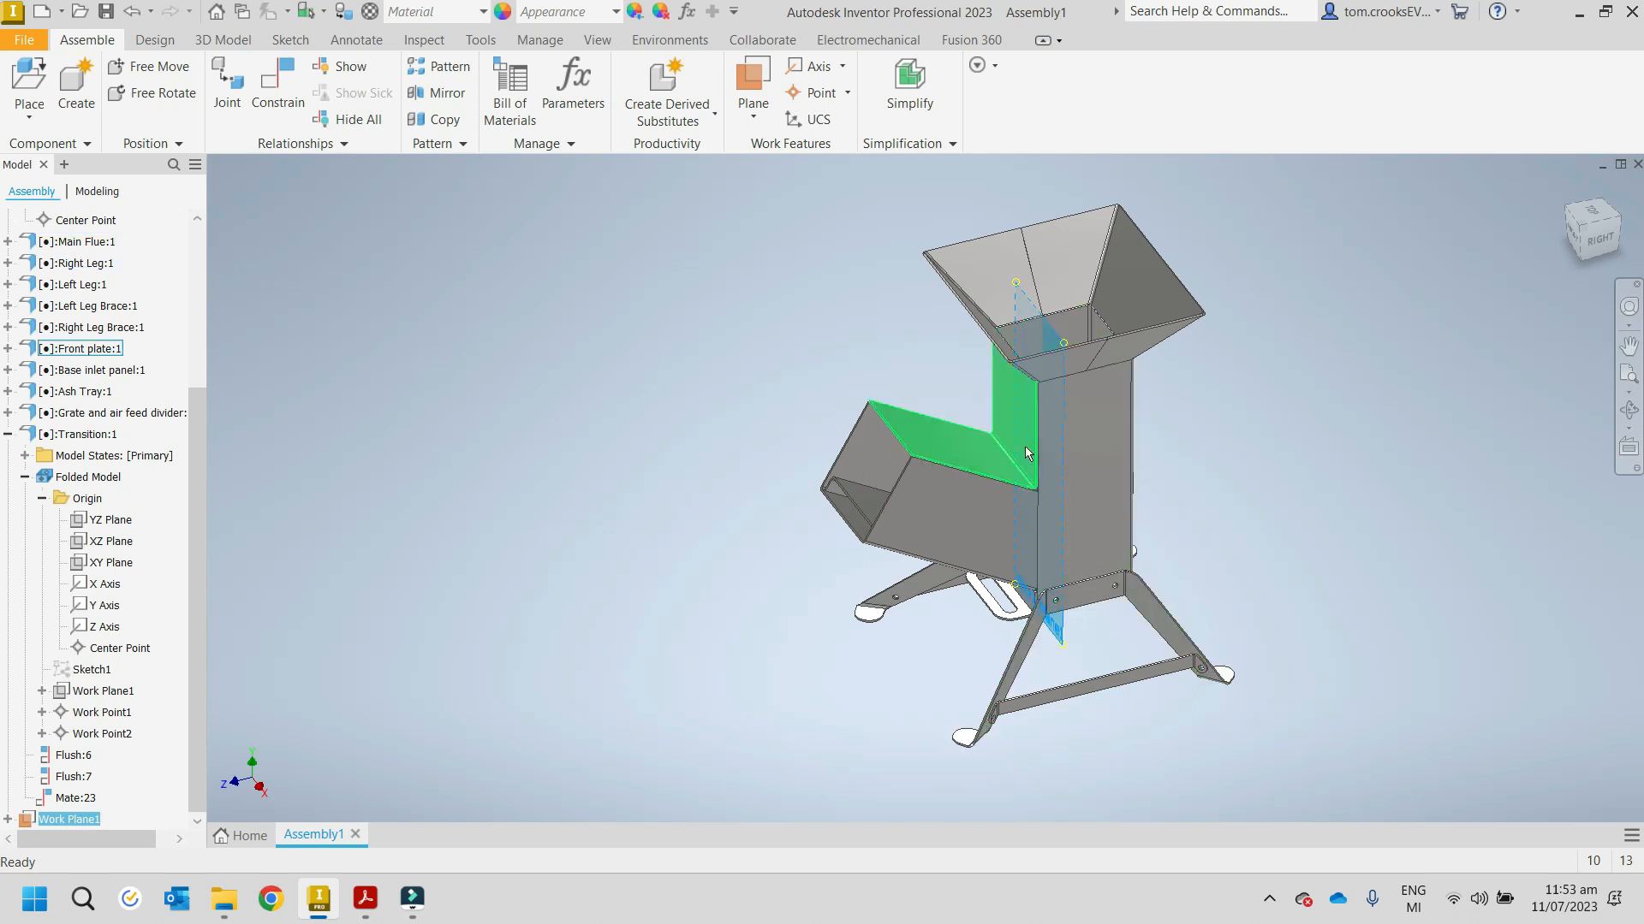
# Step: Place one Grill plate from the RocketFire Assembly Exercise folder in open space beside the rocket fire
pyautogui.moveTo(680, 500); pyautogui.dragTo(632, 455, button='middle')
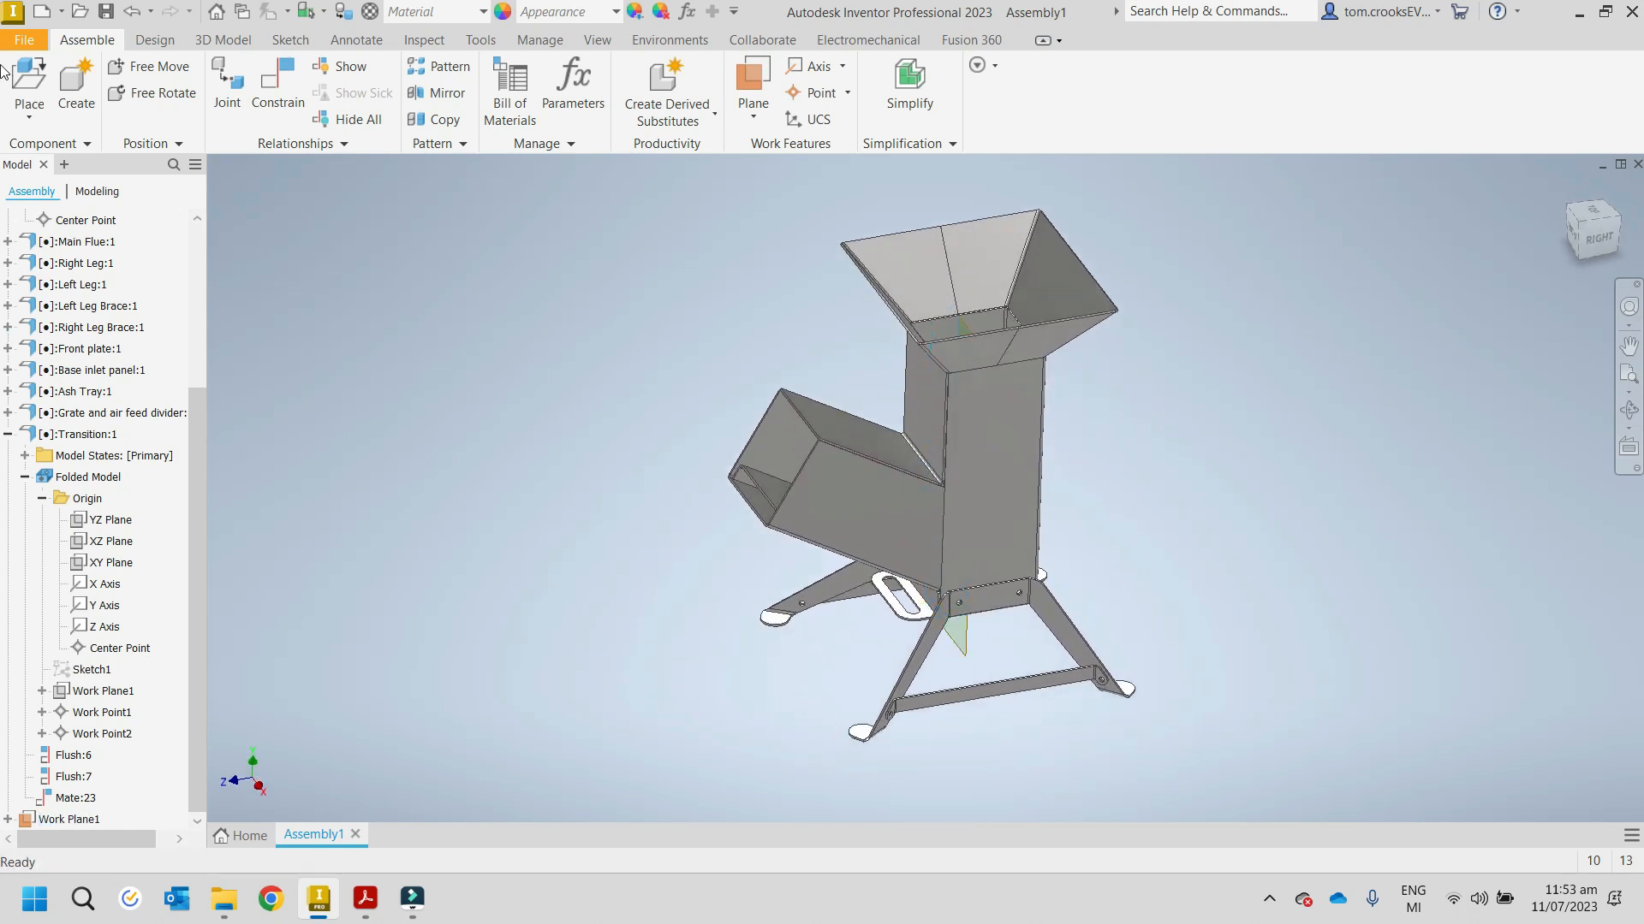
pyautogui.click(29, 116)
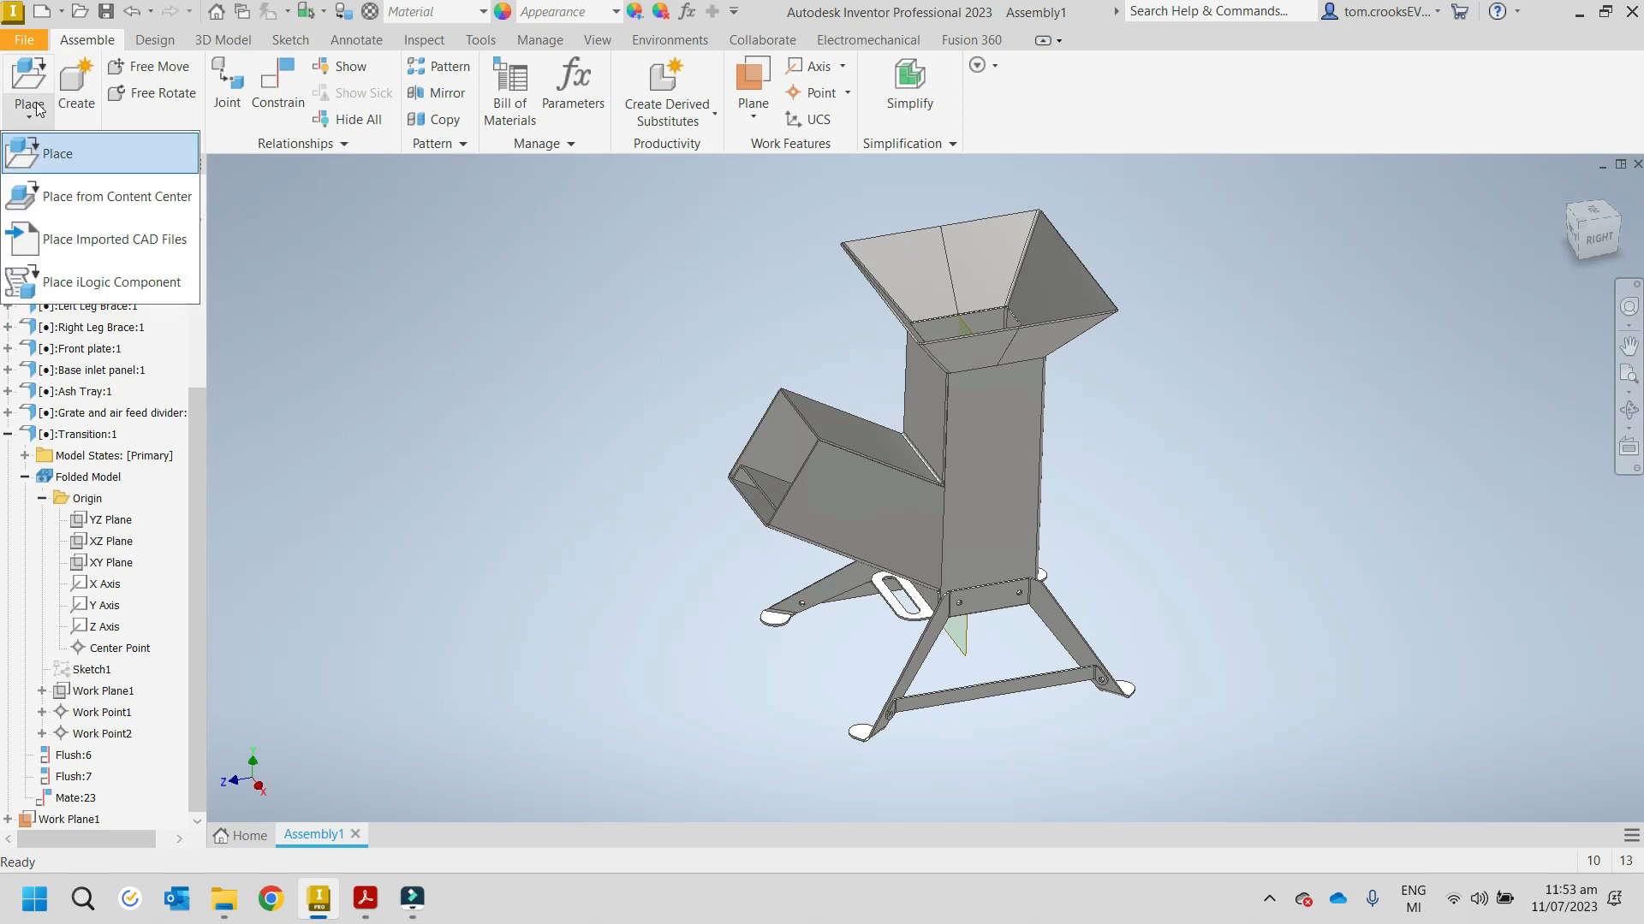
pyautogui.click(84, 170)
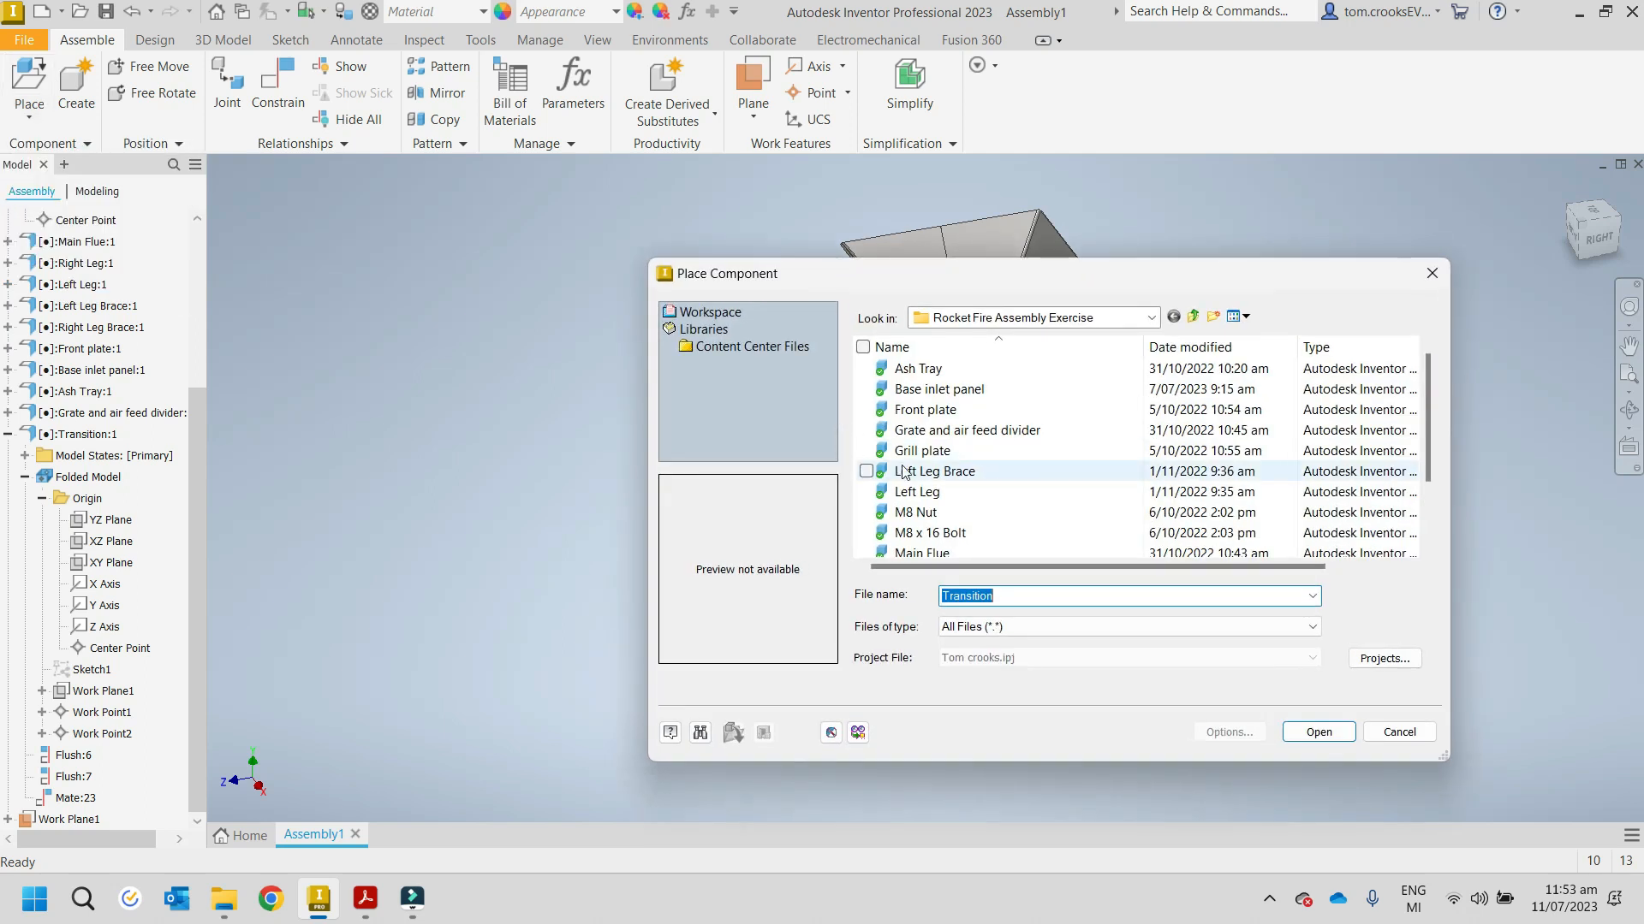
pyautogui.scroll(-2, 907, 480)
pyautogui.scroll(2, 926, 492)
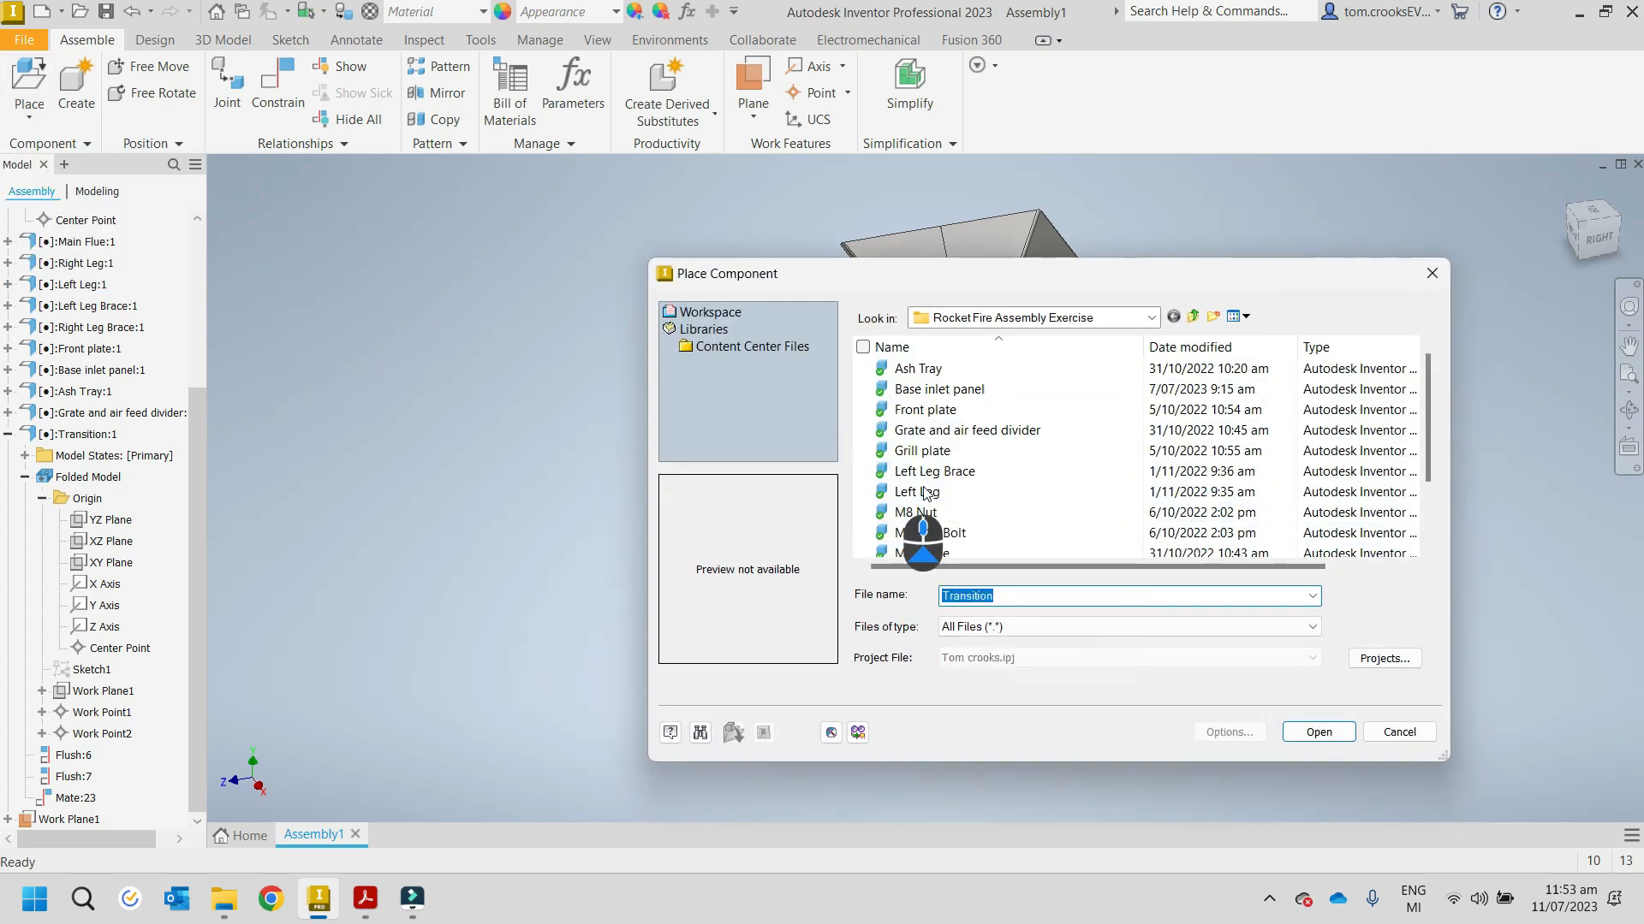
pyautogui.click(954, 454)
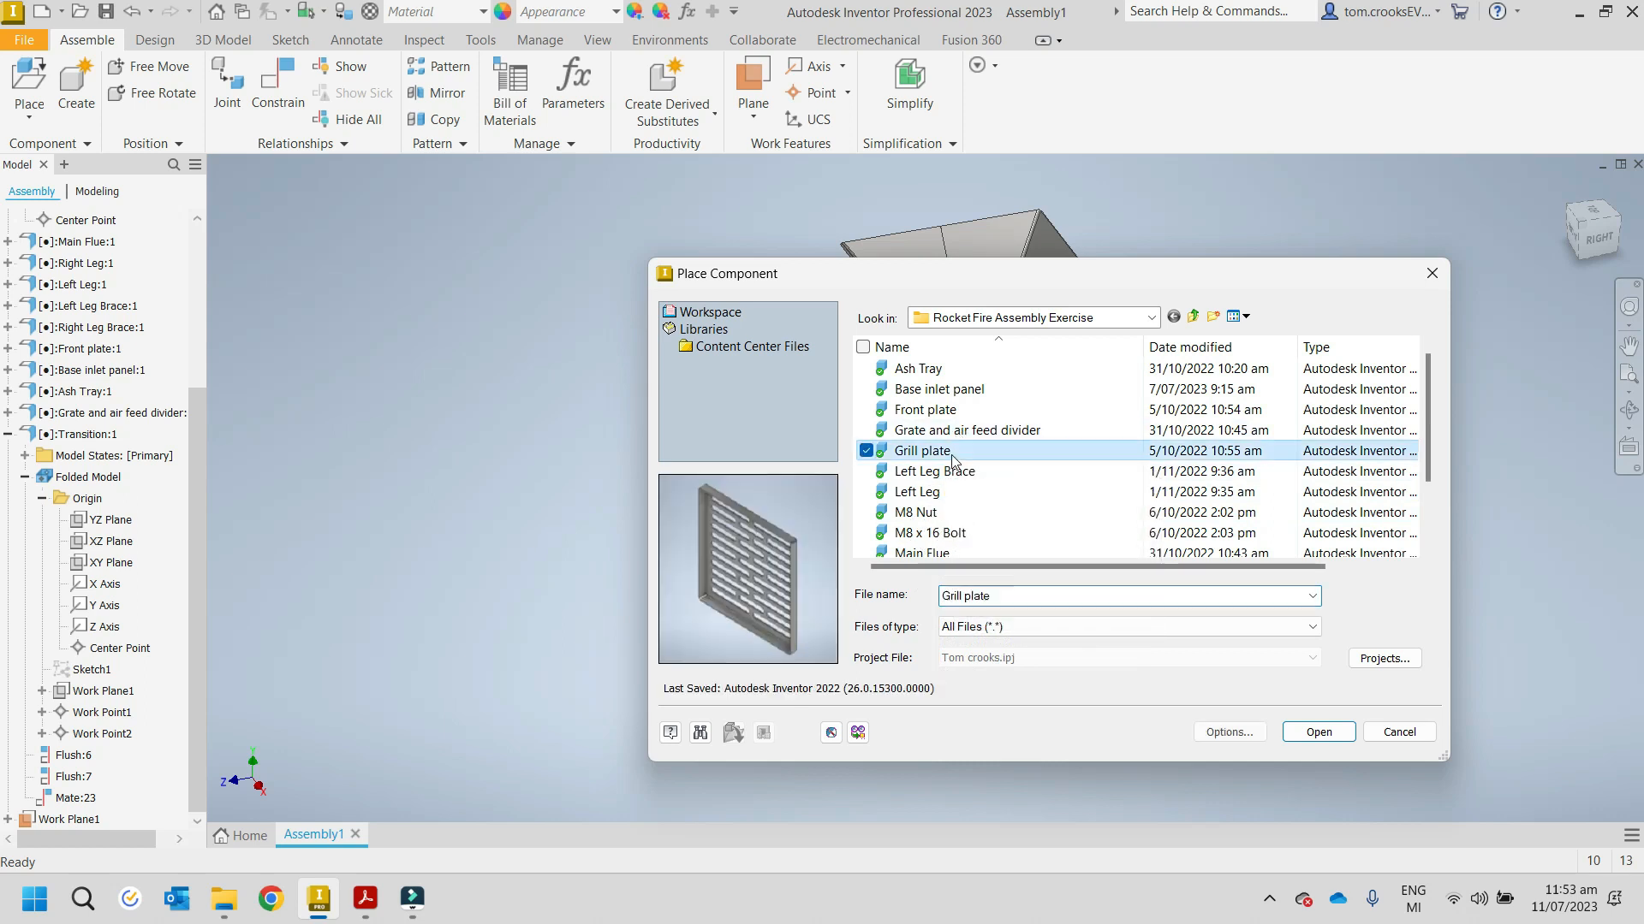
pyautogui.click(1303, 730)
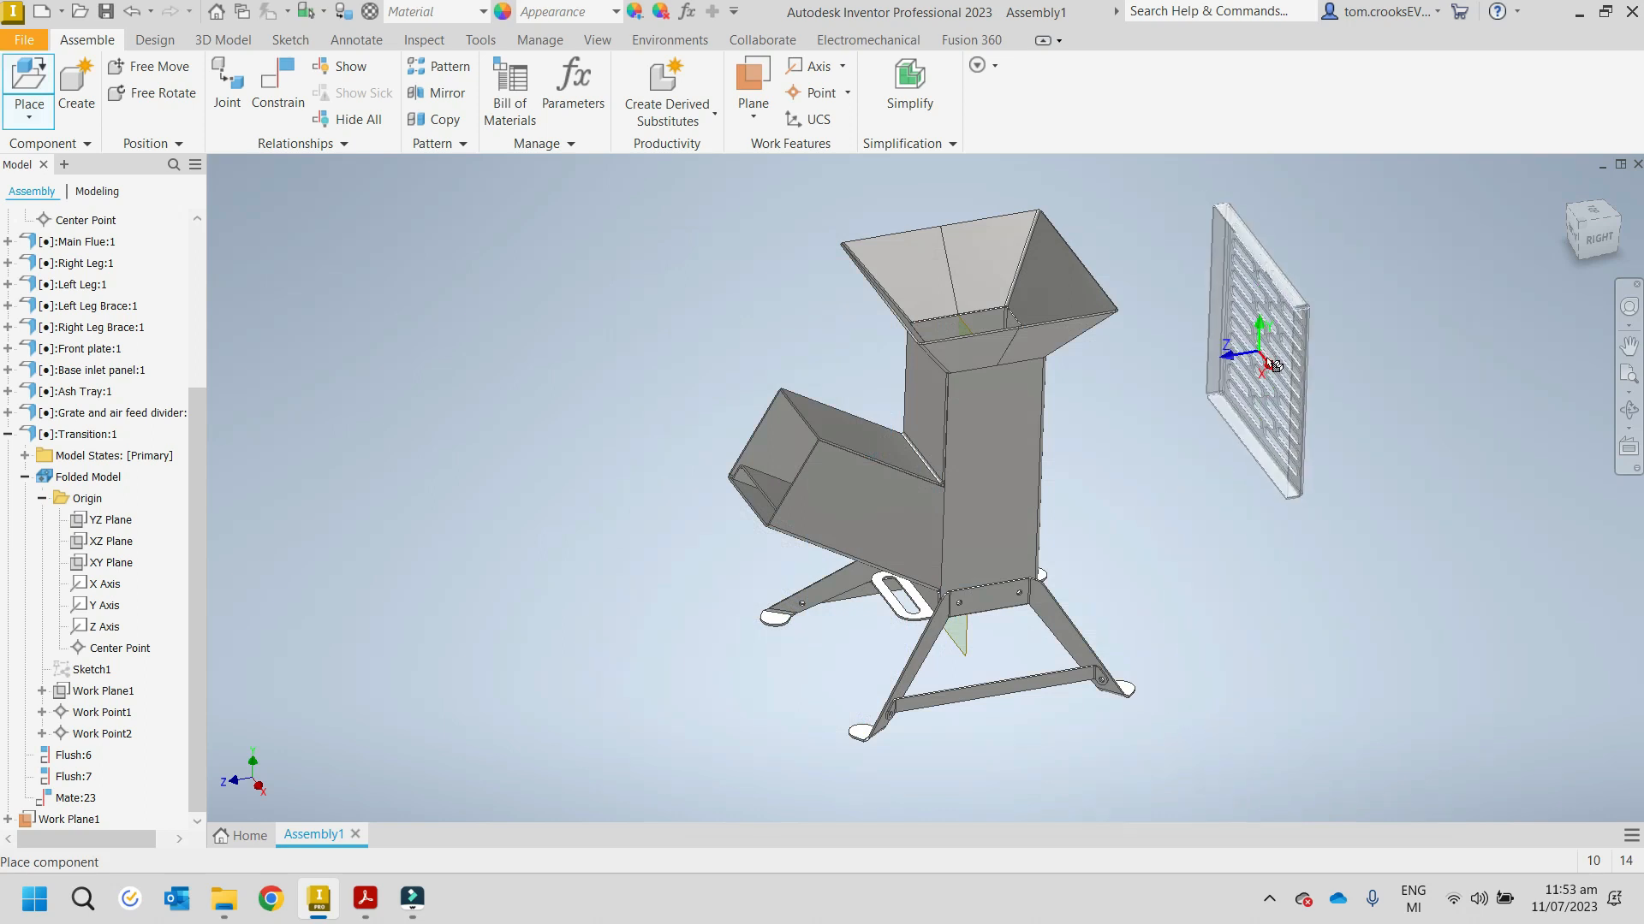
pyautogui.click(1276, 363)
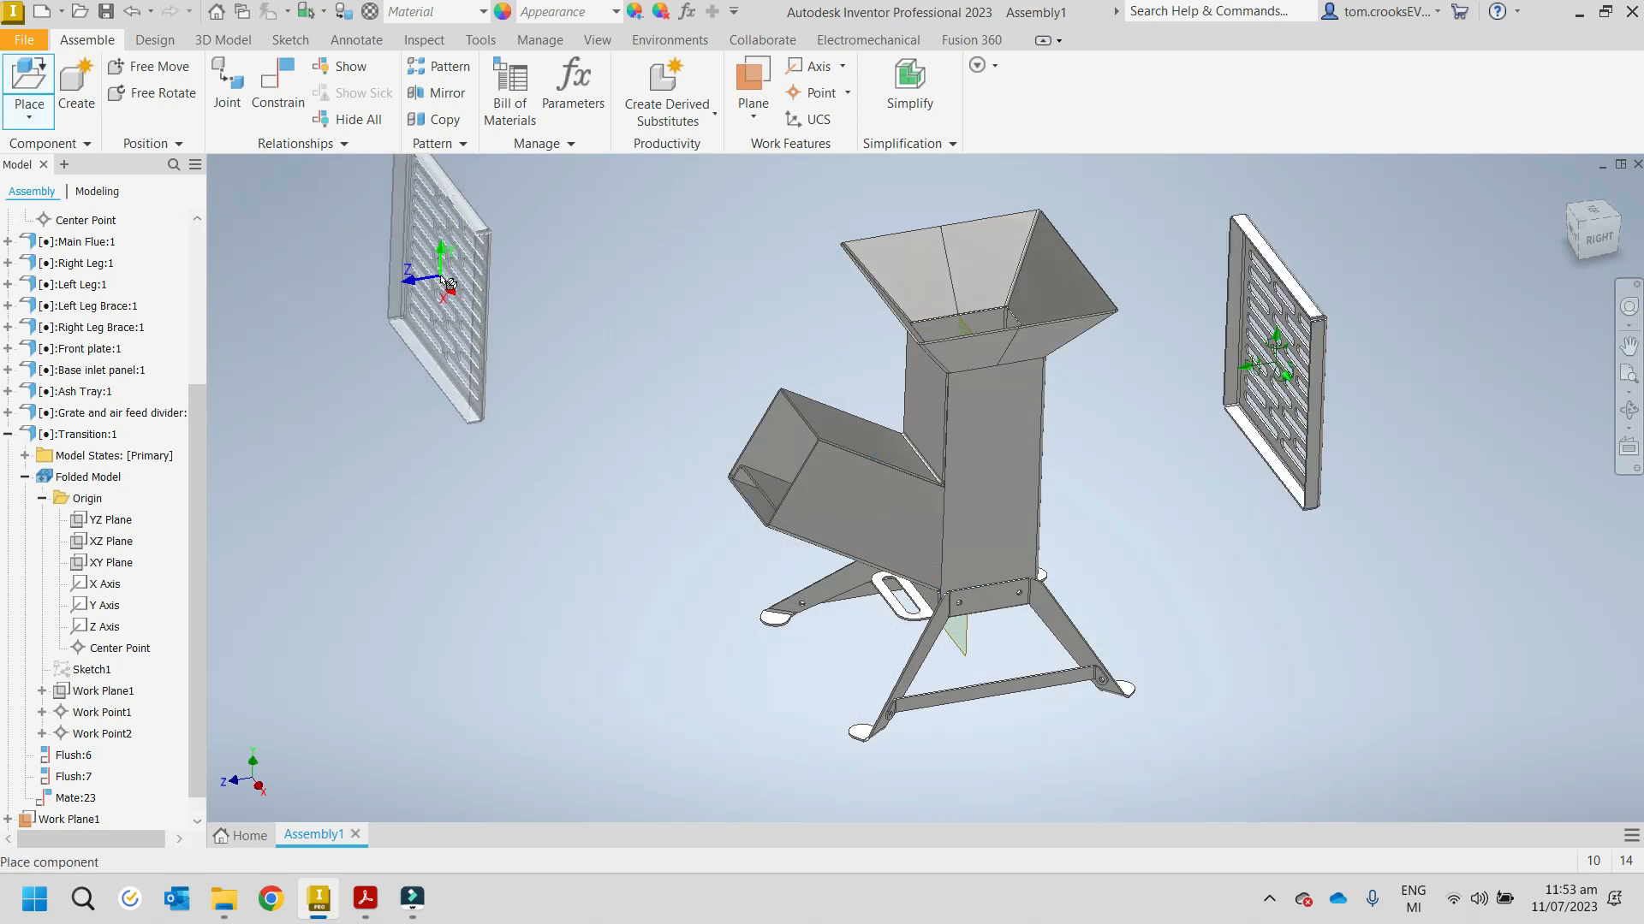
pyautogui.press('Escape')
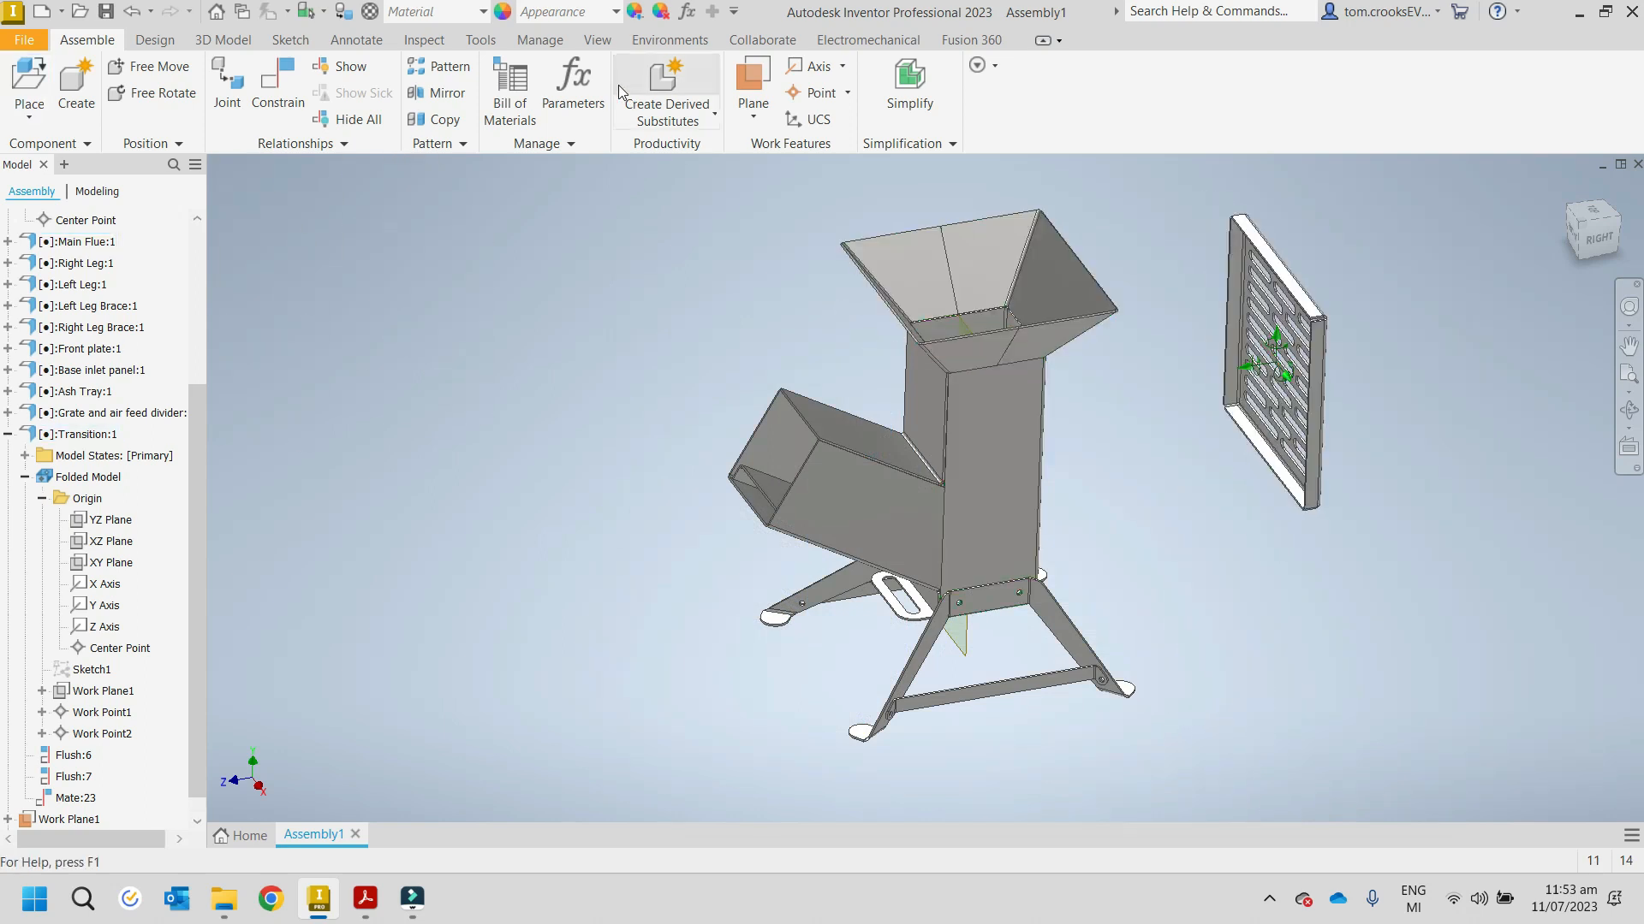
# Step: Mate the Grill plate's inner slotted face to the Transition's upper rim edge on the feed-chute side at 0 mm offset
pyautogui.click(277, 90)
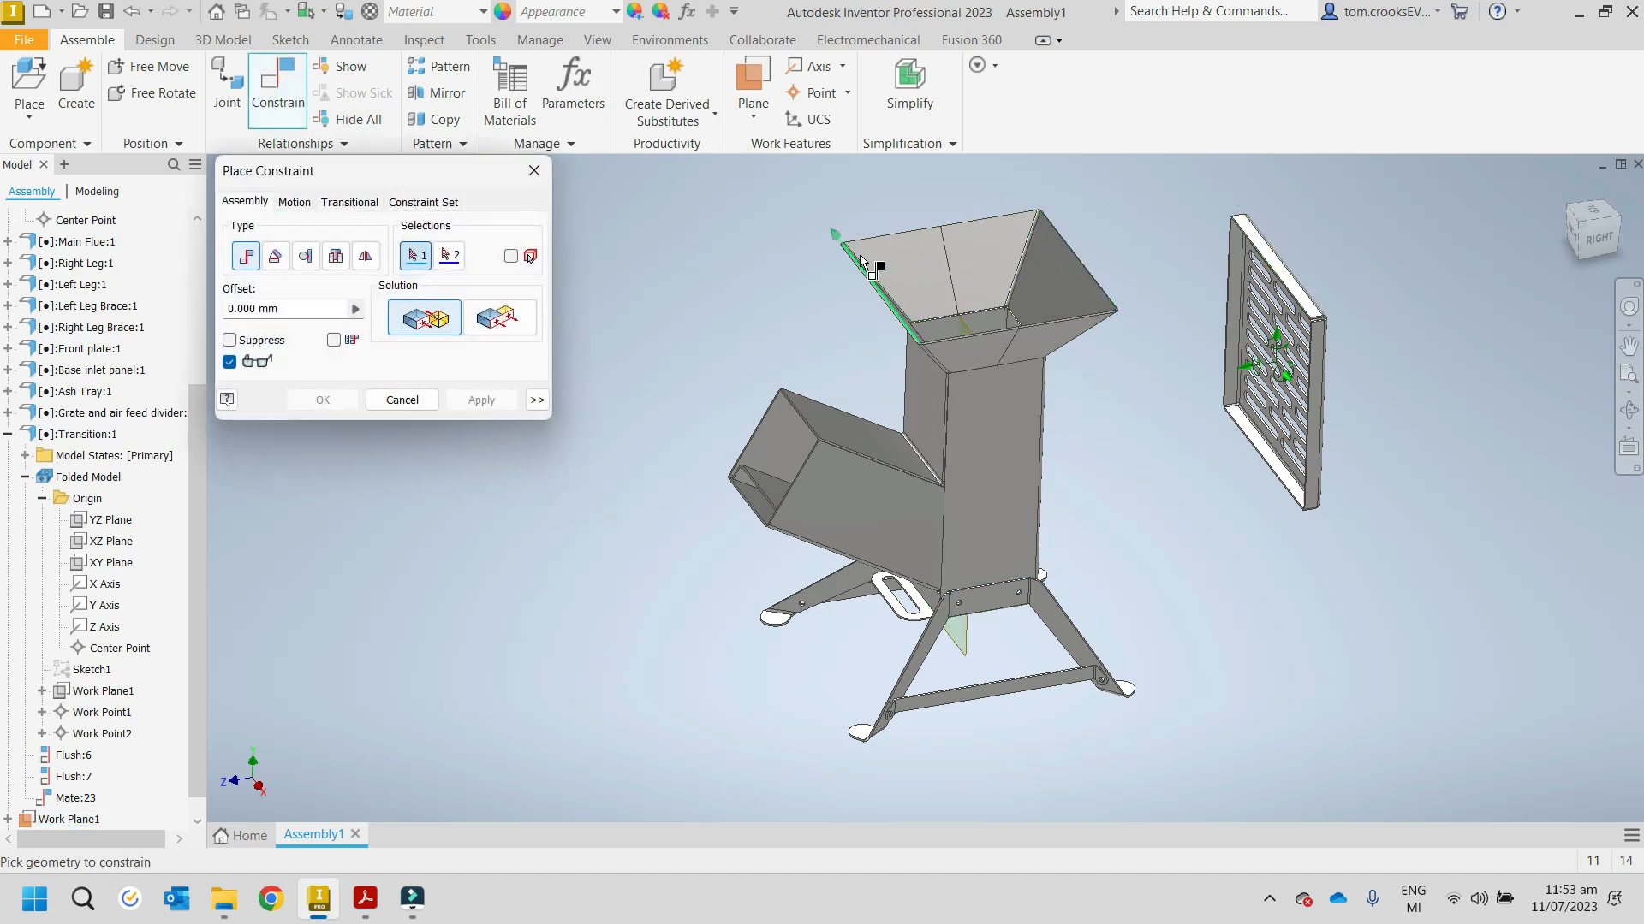
pyautogui.scroll(3, 865, 283)
pyautogui.moveTo(1387, 257); pyautogui.dragTo(1020, 207, button='middle')
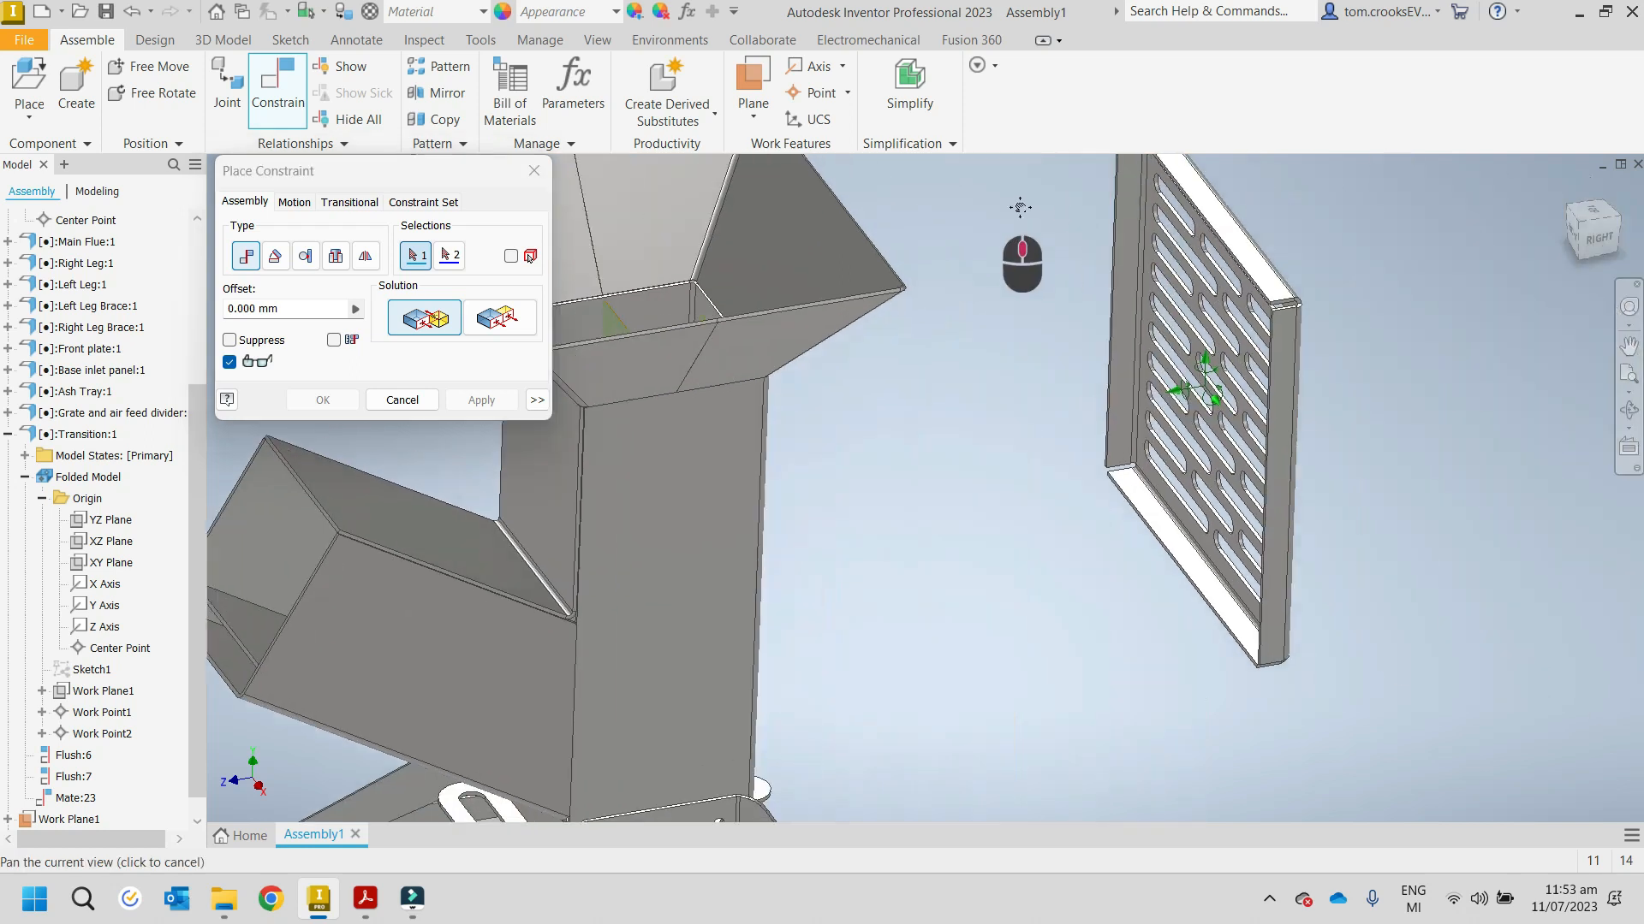
pyautogui.scroll(5, 1139, 258)
pyautogui.click(1117, 285)
pyautogui.scroll(8, 1112, 299)
pyautogui.scroll(-5, 764, 251)
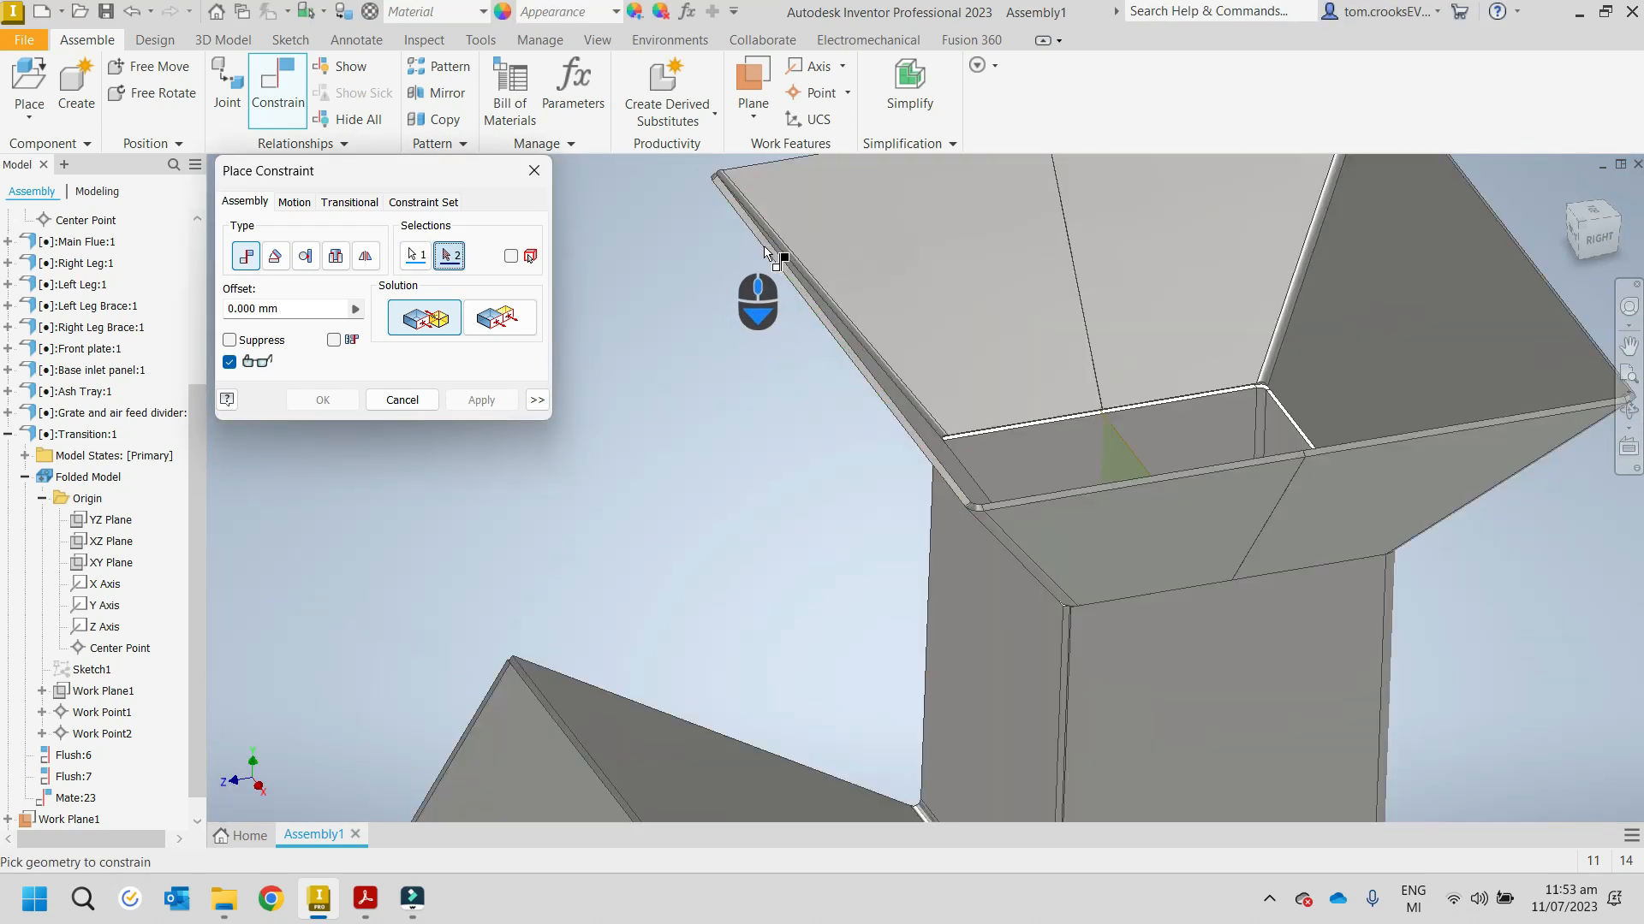
pyautogui.scroll(-3, 766, 253)
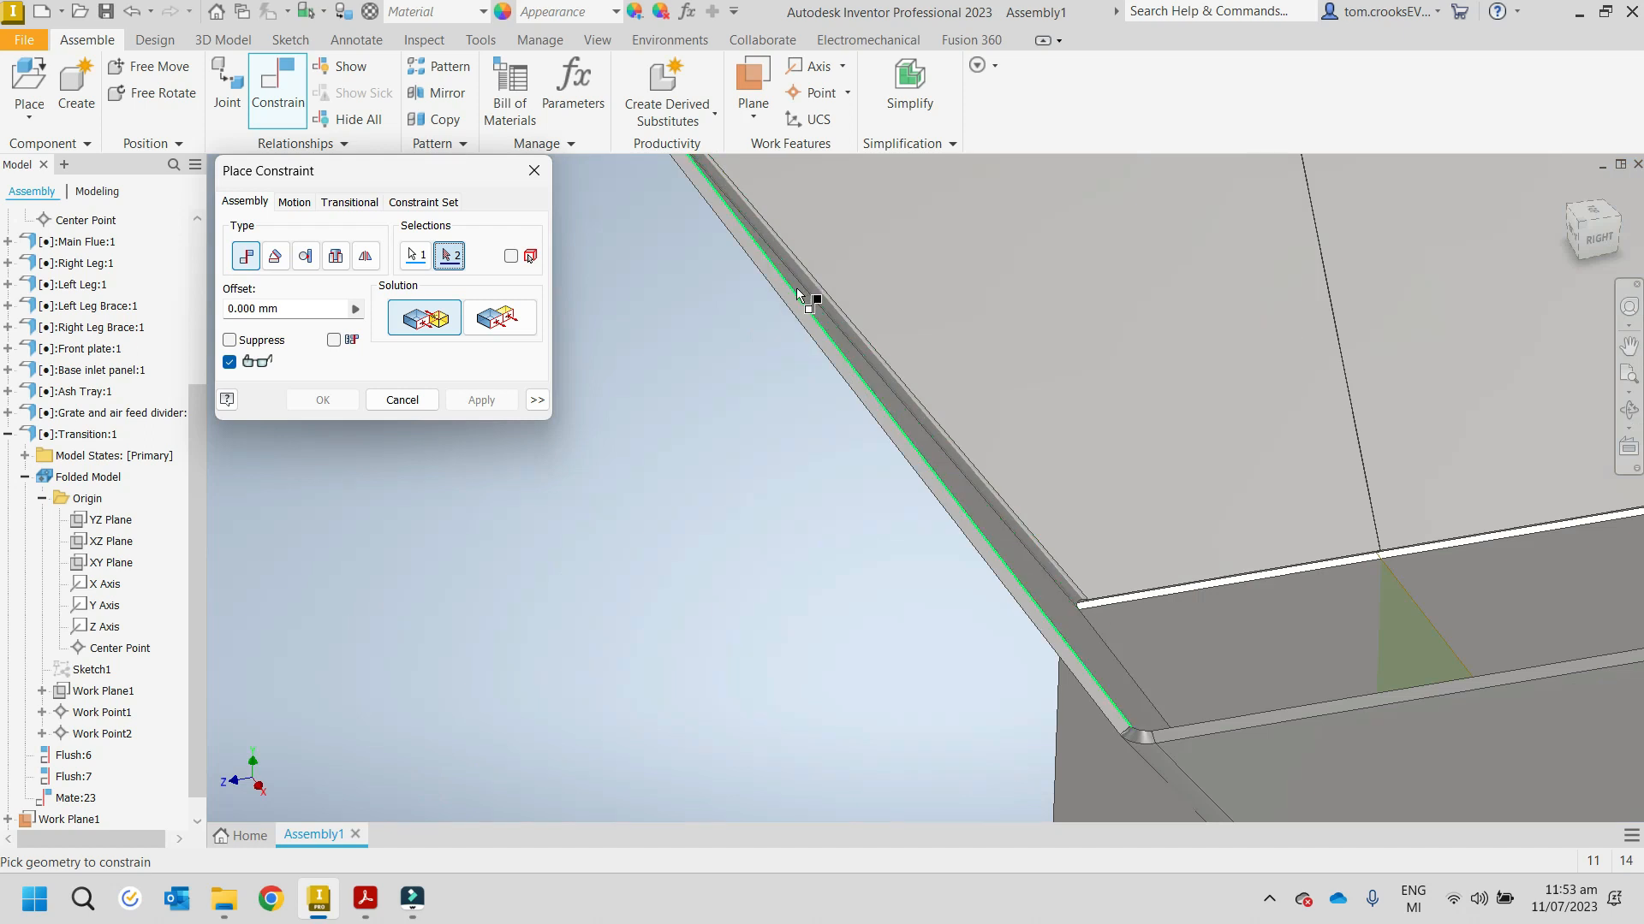
pyautogui.click(797, 290)
pyautogui.scroll(10, 590, 351)
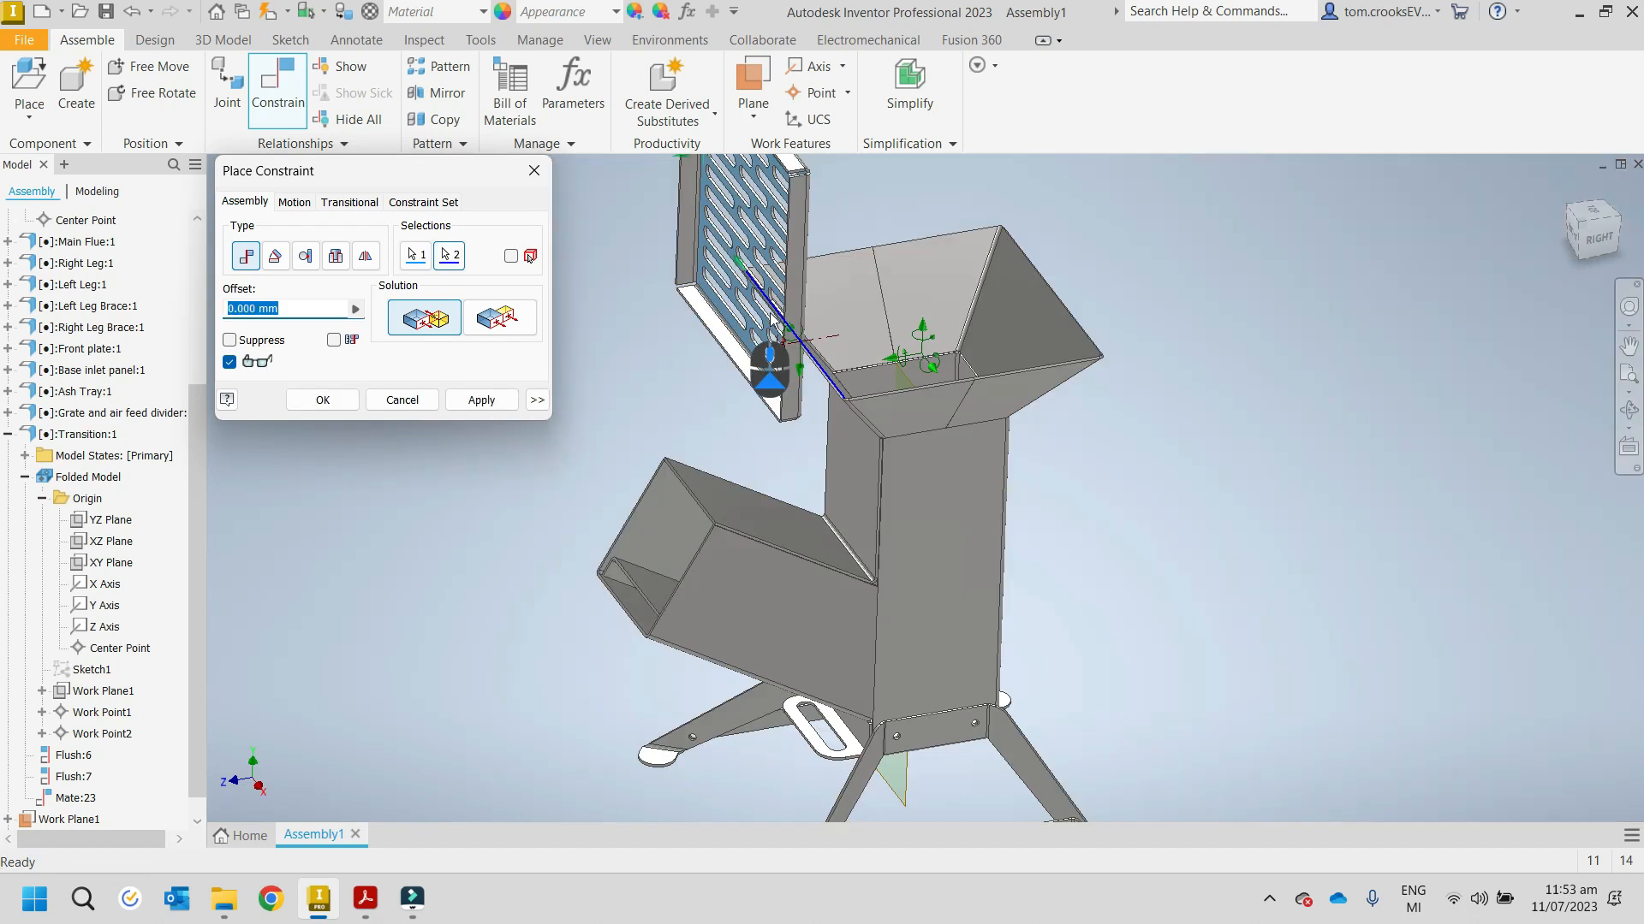
pyautogui.click(494, 403)
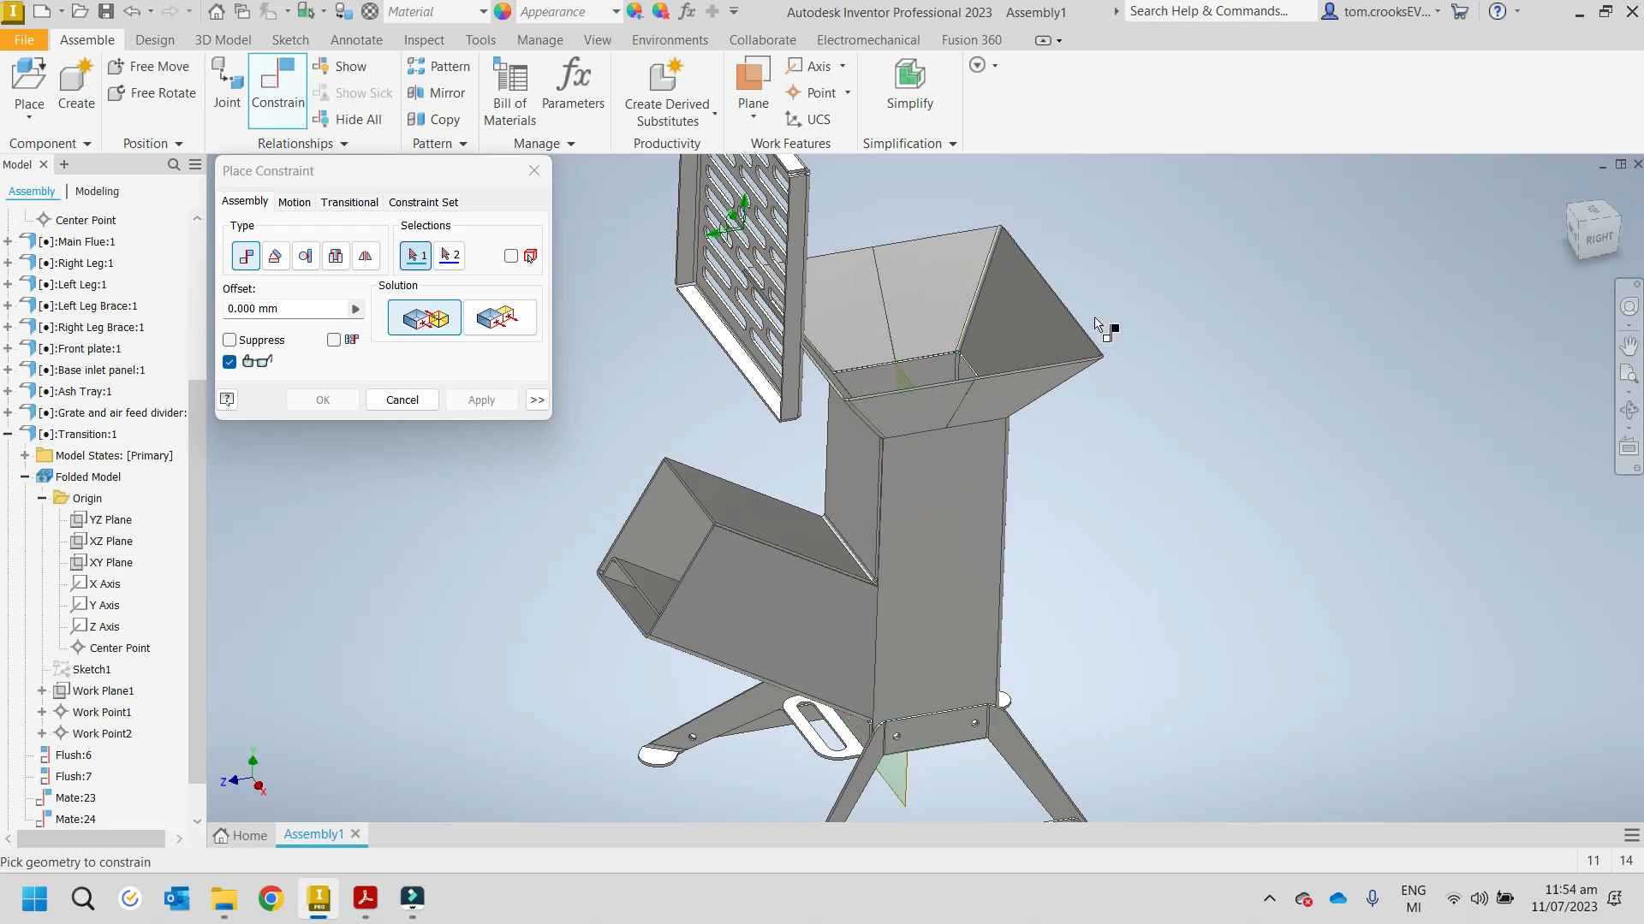
# Step: Mate the Grill plate's inner slotted face to the Transition's opposite upper rim edge at 0 mm offset
pyautogui.scroll(-3, 664, 372)
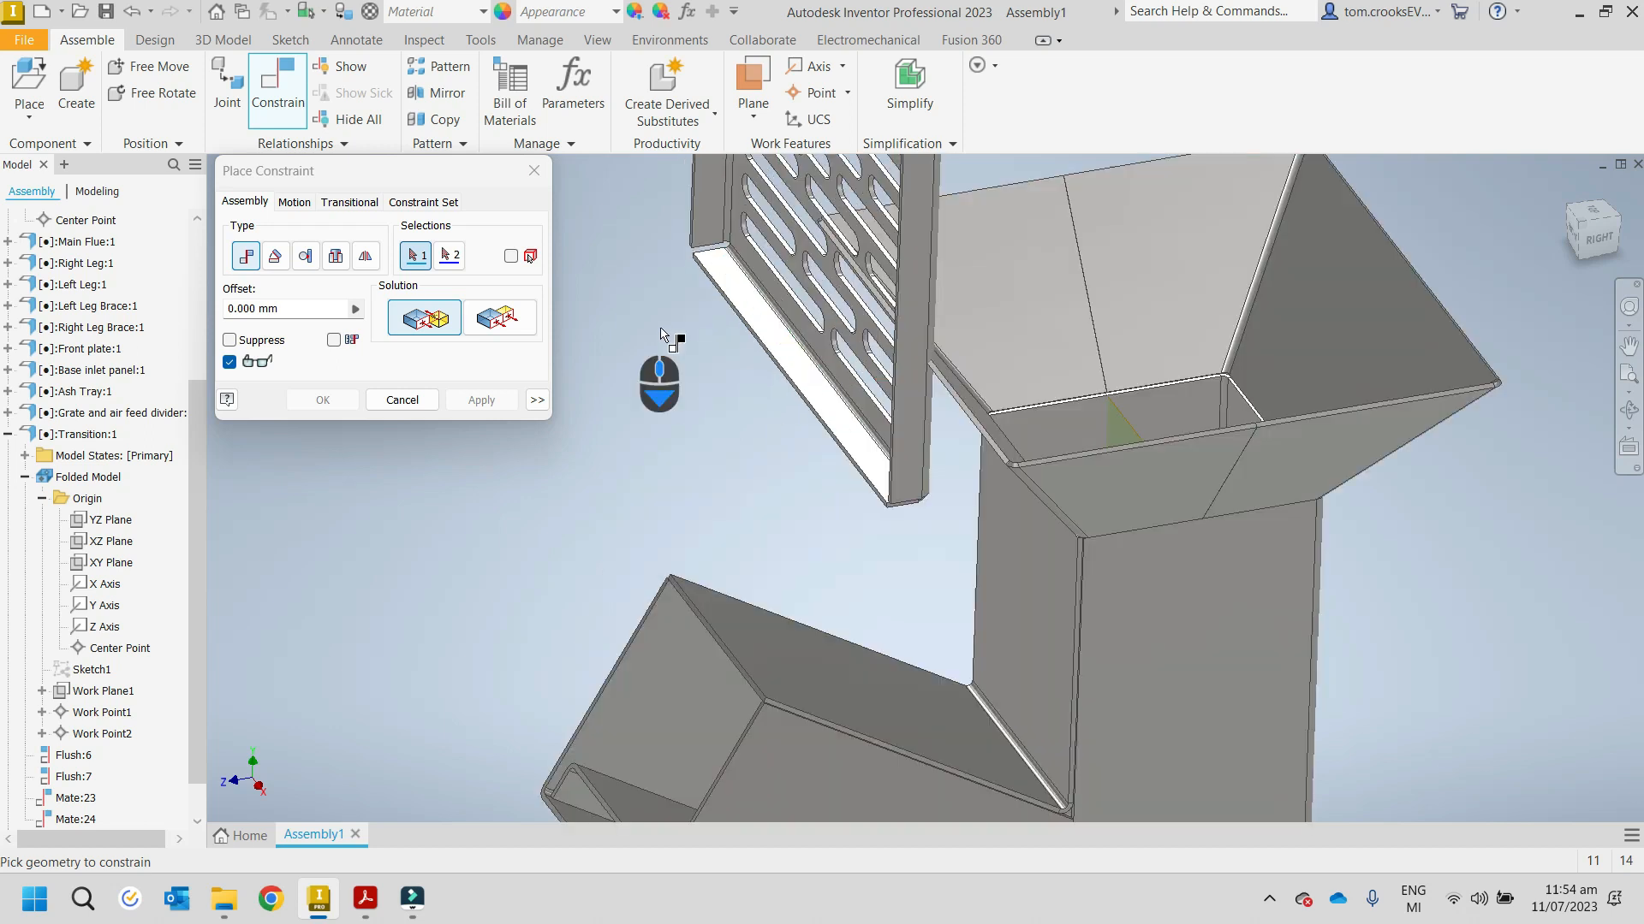
pyautogui.scroll(-3, 826, 343)
pyautogui.click(837, 350)
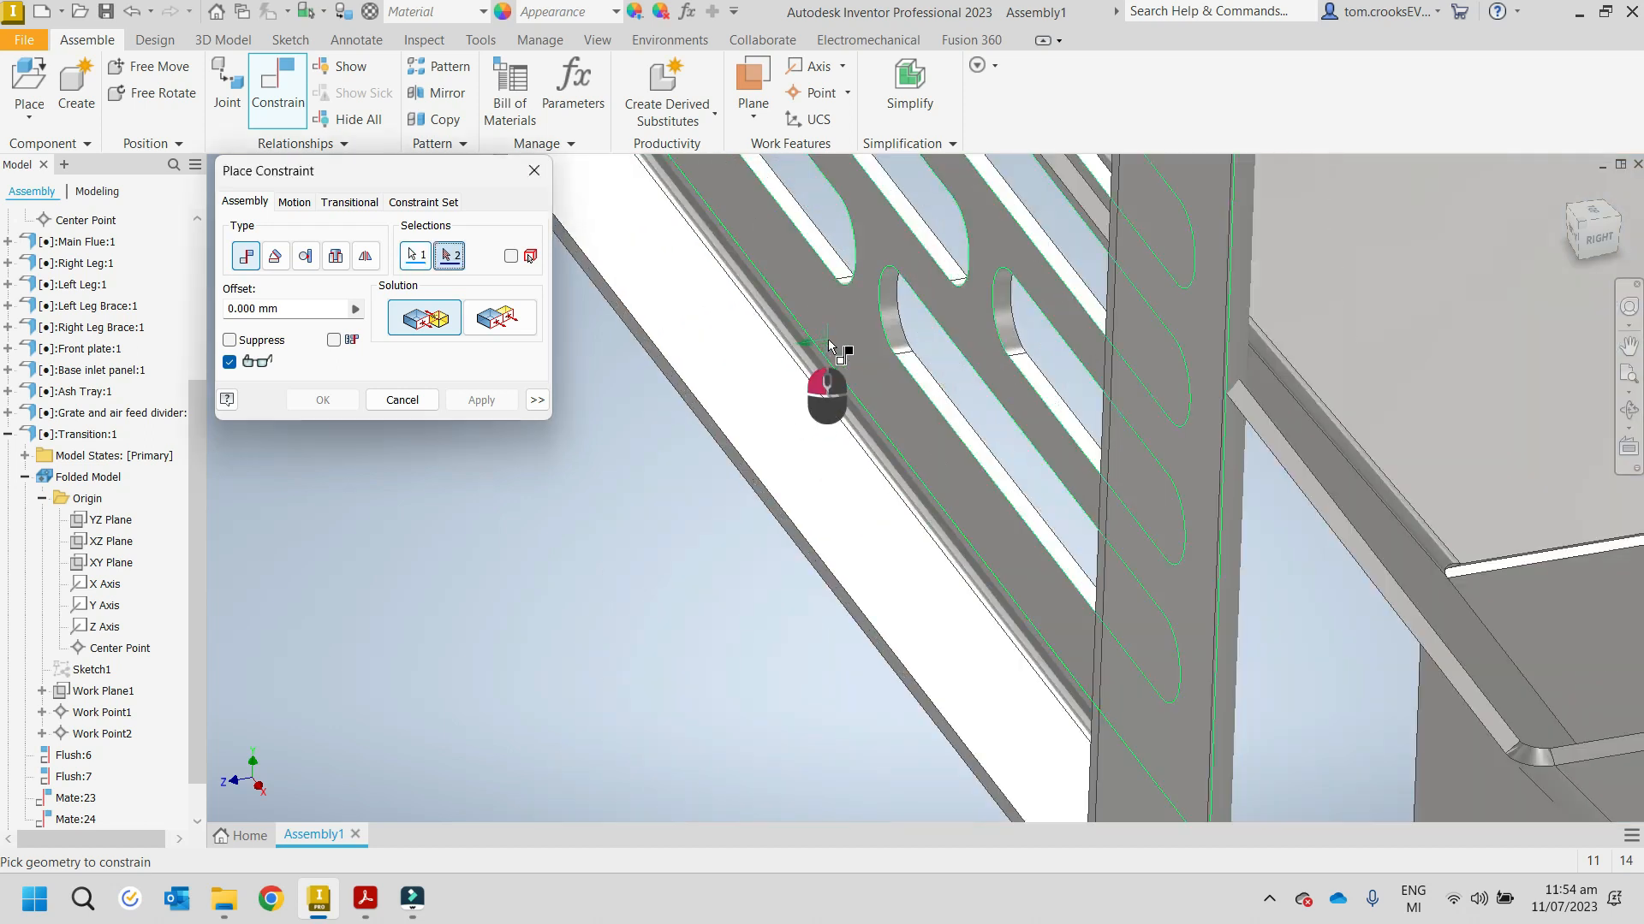
pyautogui.scroll(4, 820, 337)
pyautogui.scroll(-5, 1269, 267)
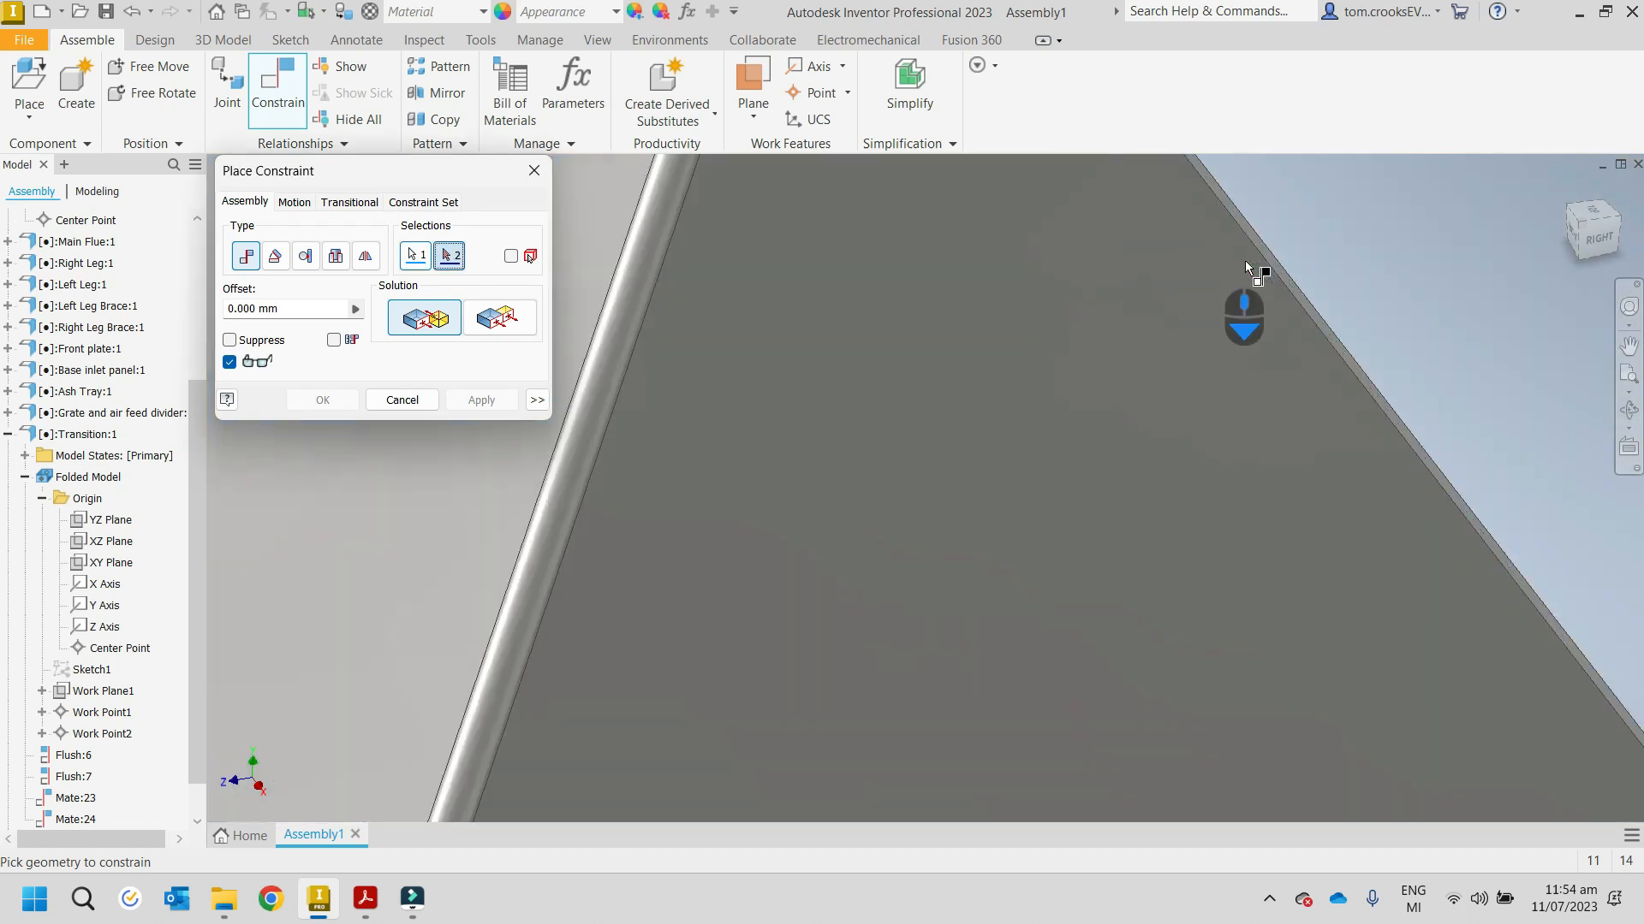
pyautogui.click(1266, 264)
pyautogui.scroll(5, 1266, 264)
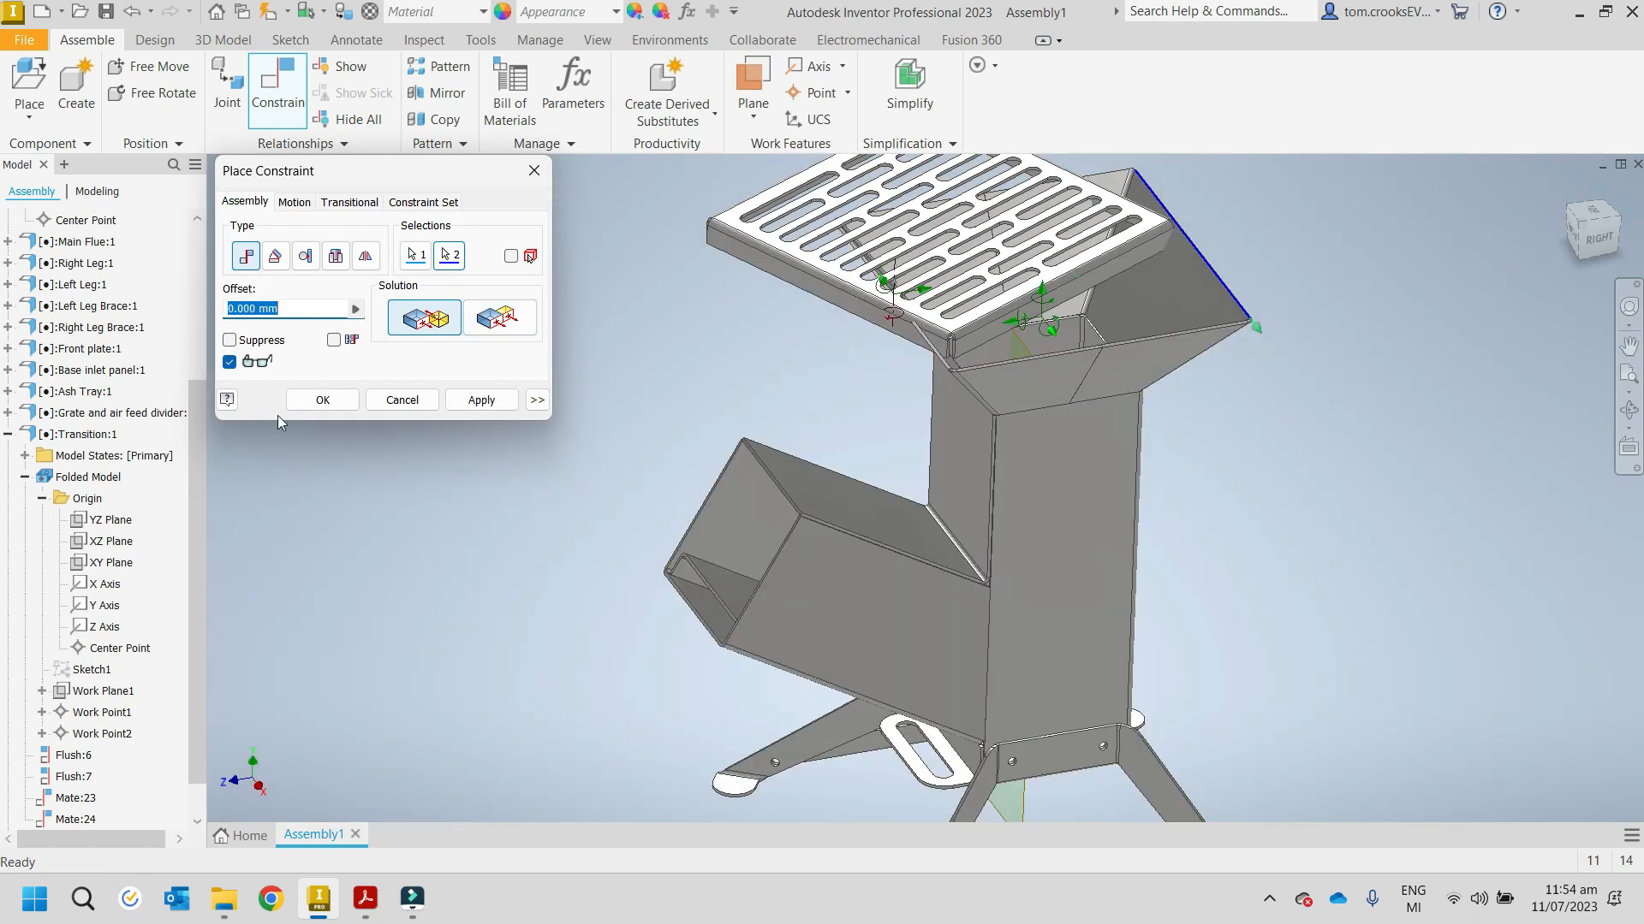
pyautogui.click(477, 401)
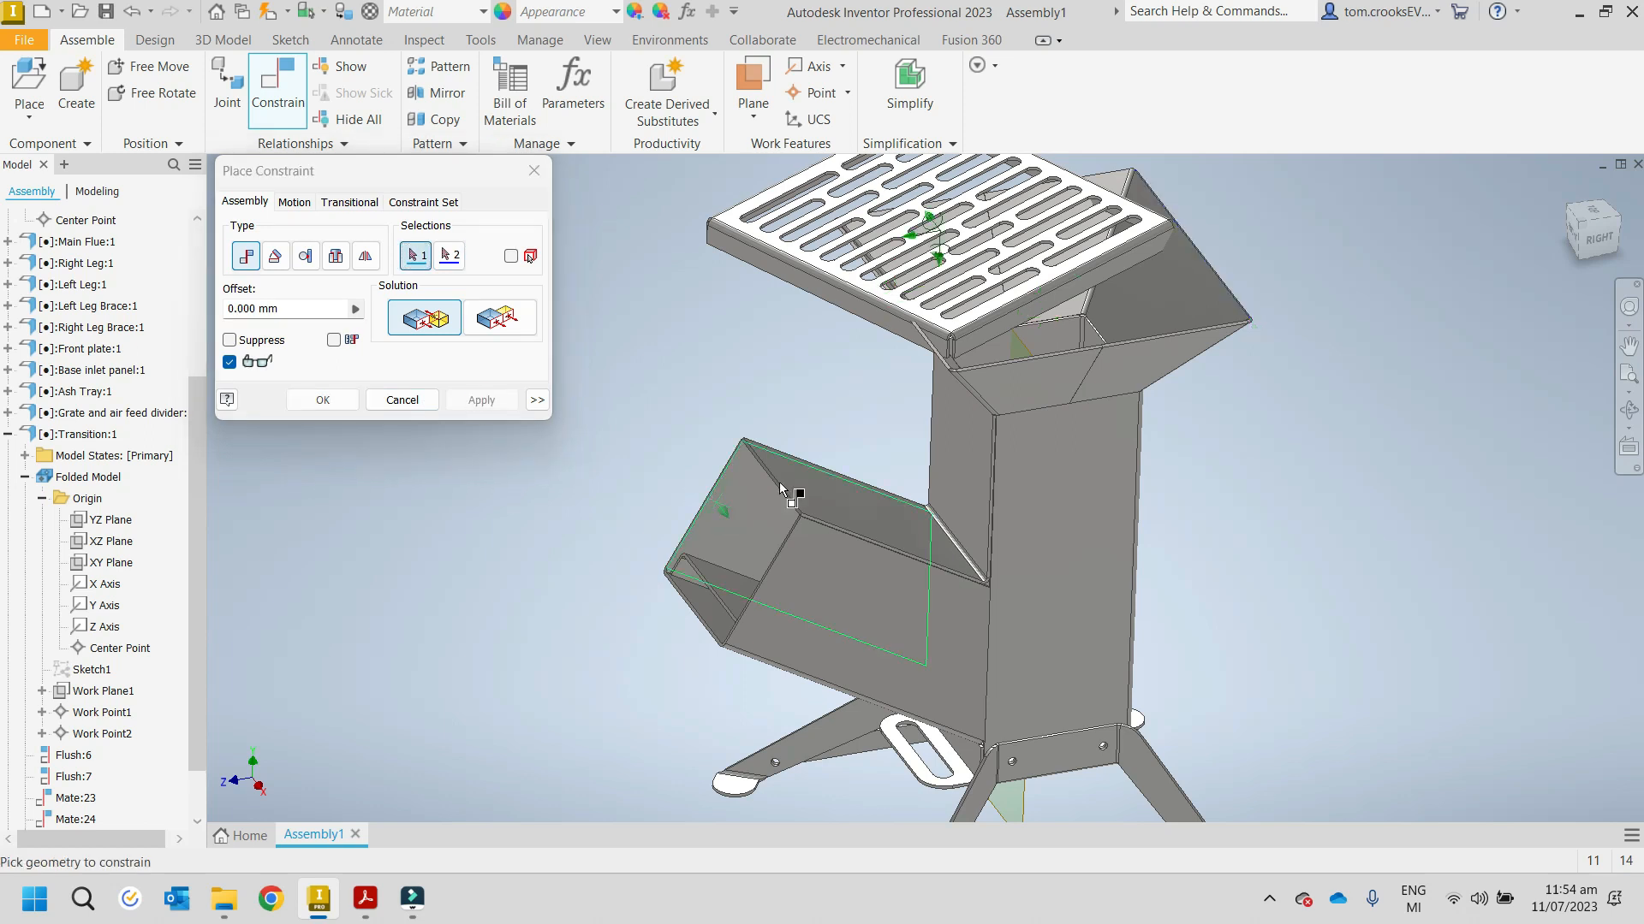
# Step: Mate the Grill plate's XZ plane with the flue's midplane, Work Plane1, at 0 mm offset
pyautogui.scroll(3, 788, 483)
pyautogui.moveTo(788, 480); pyautogui.dragTo(932, 453, button='middle')
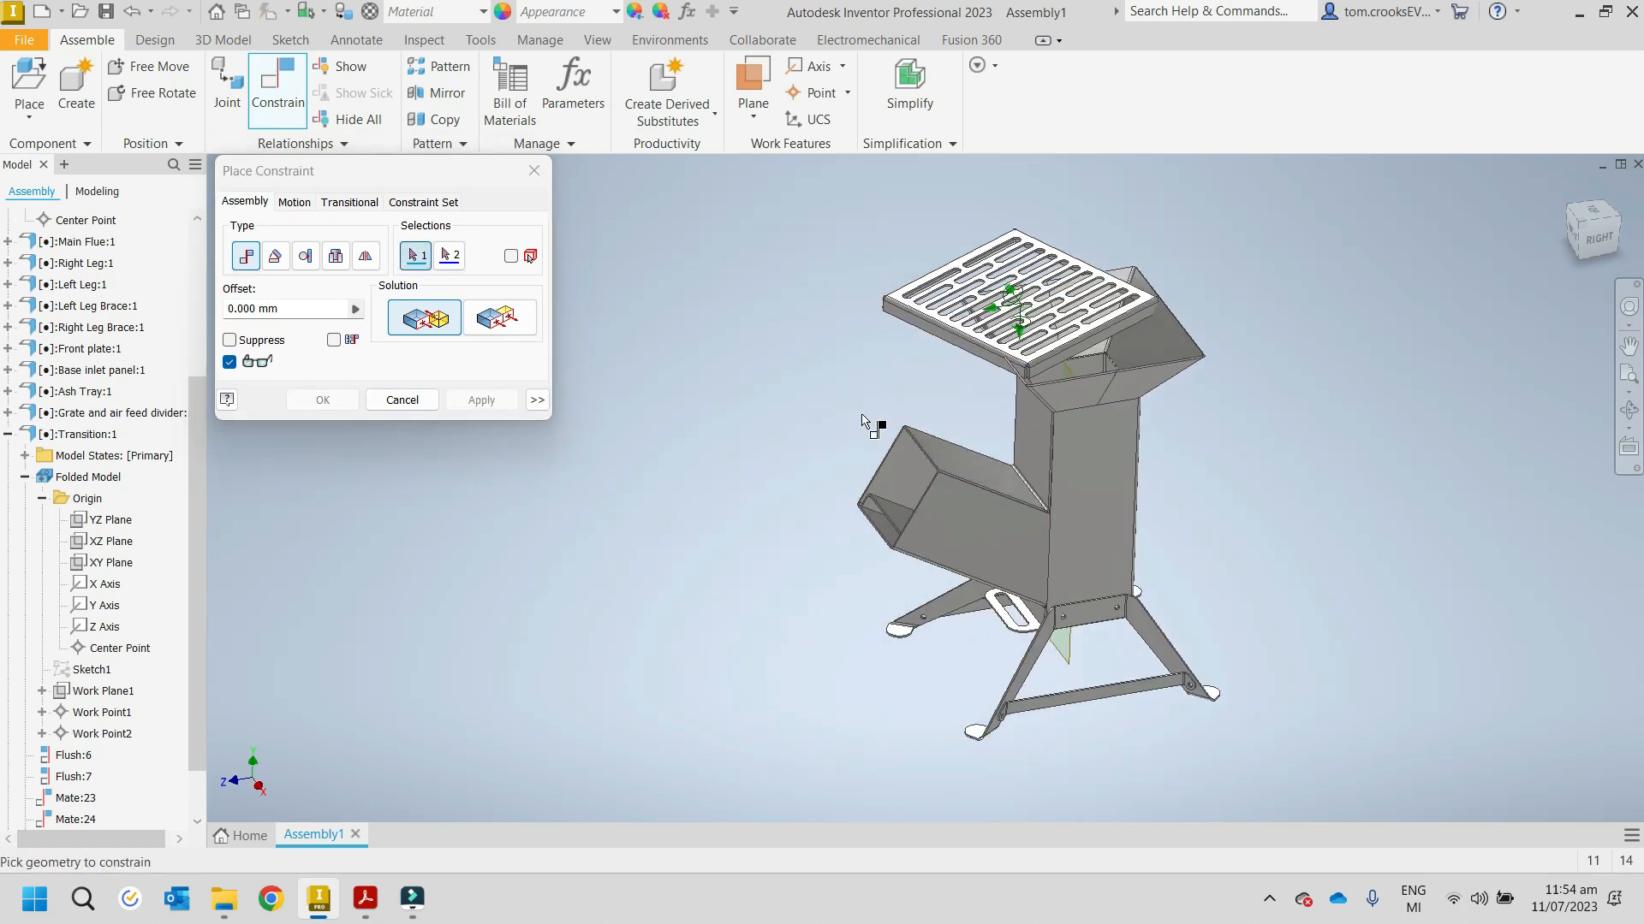
pyautogui.click(7, 436)
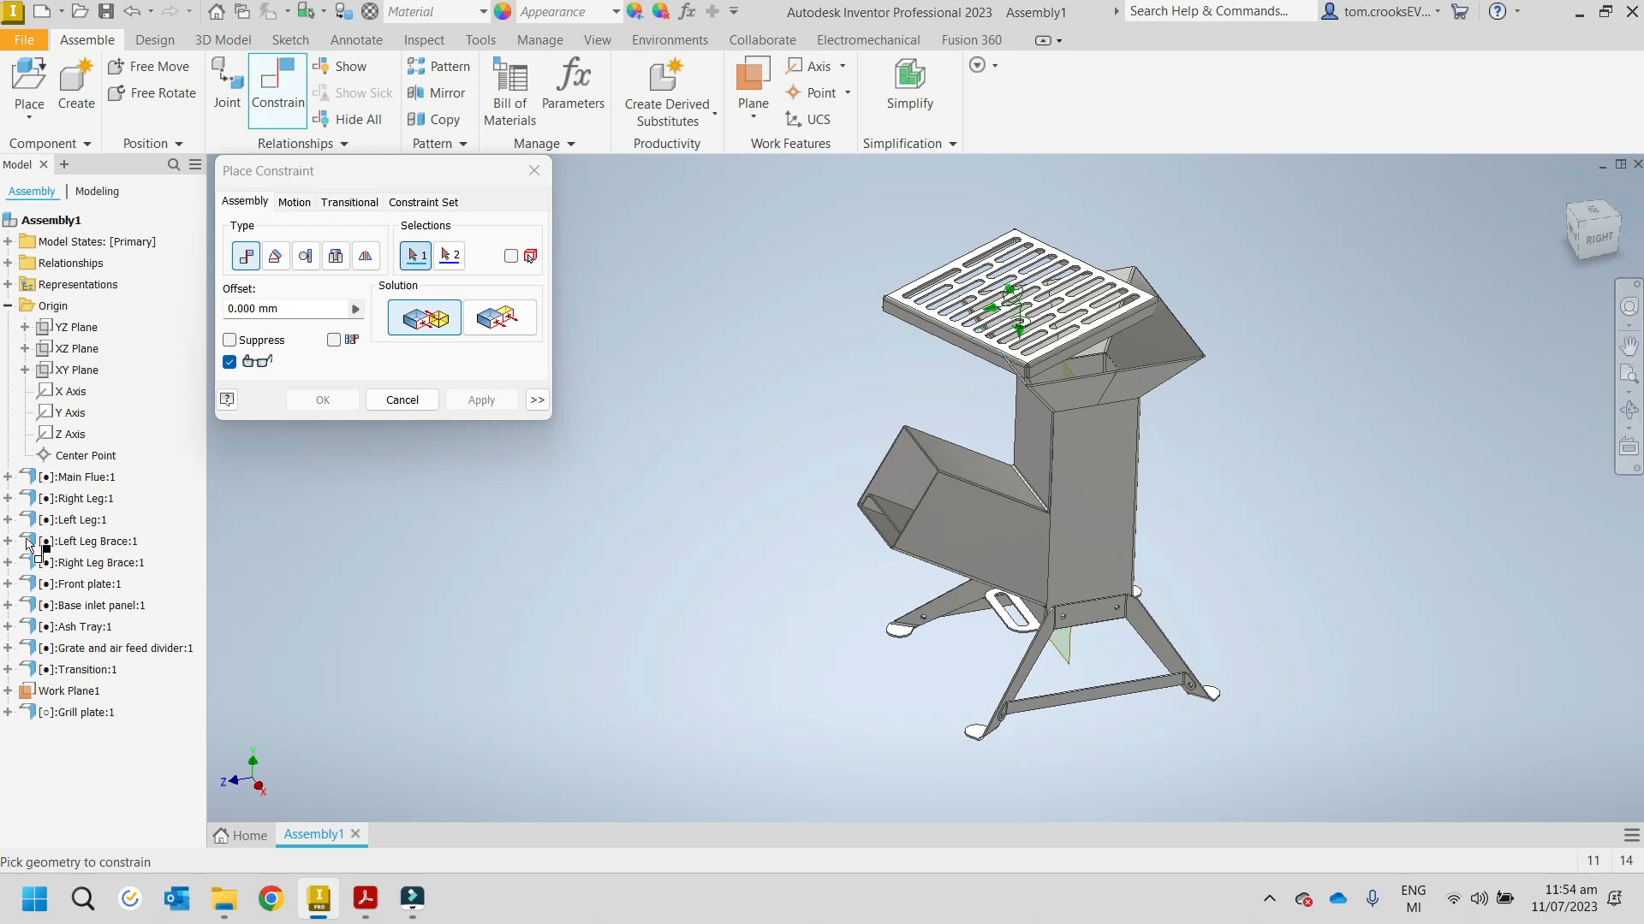
pyautogui.click(8, 712)
pyautogui.click(25, 756)
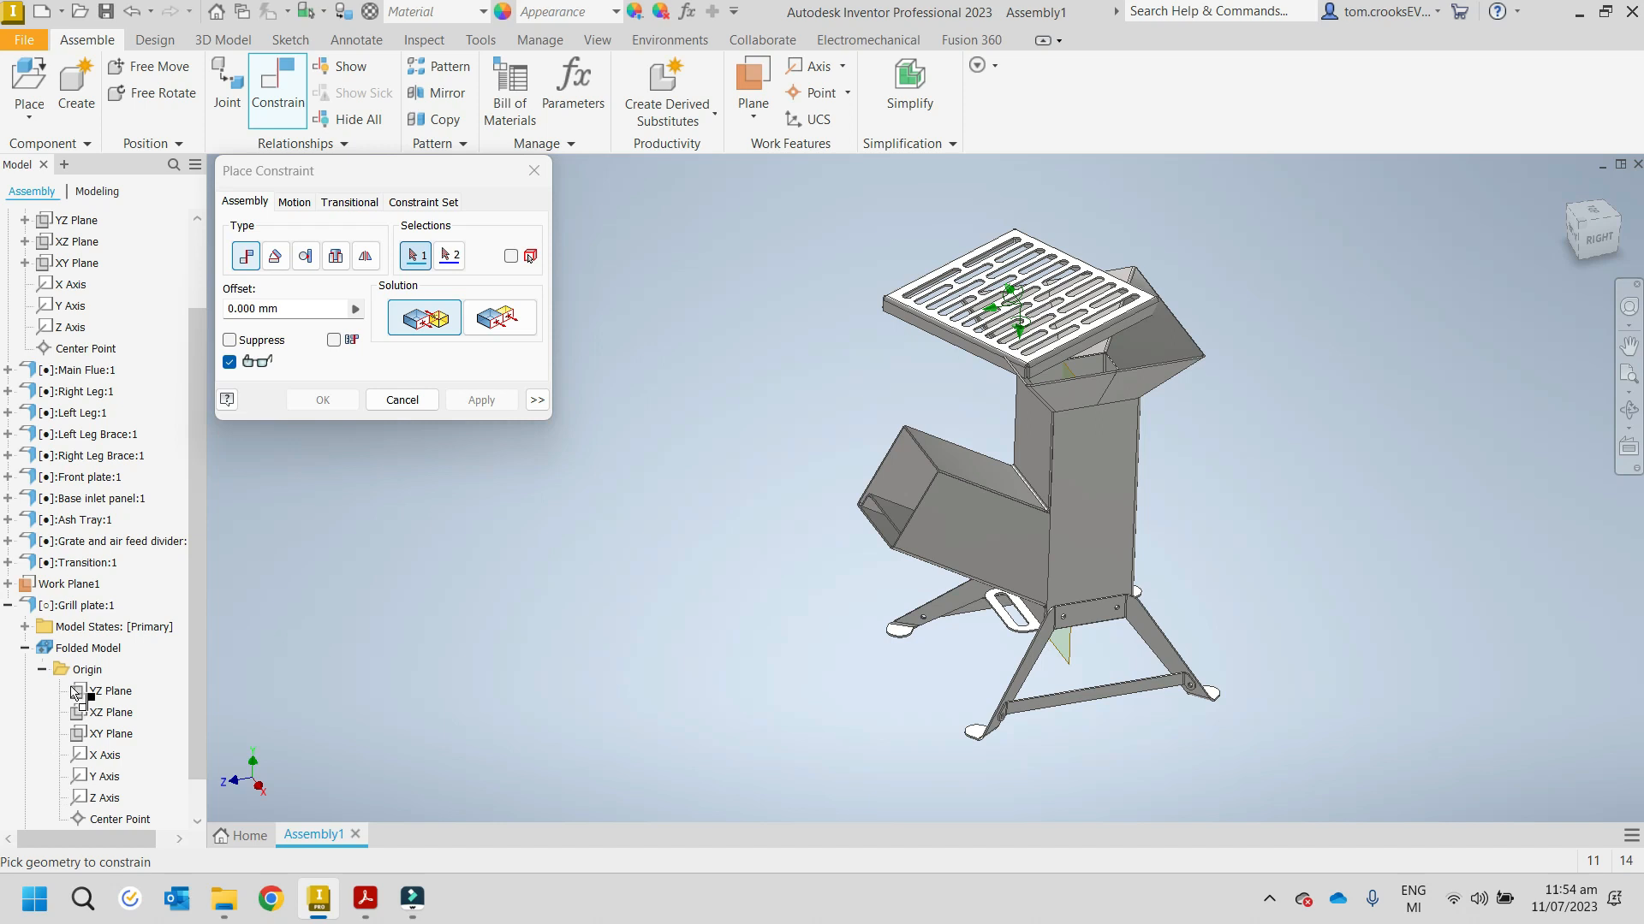
pyautogui.click(111, 714)
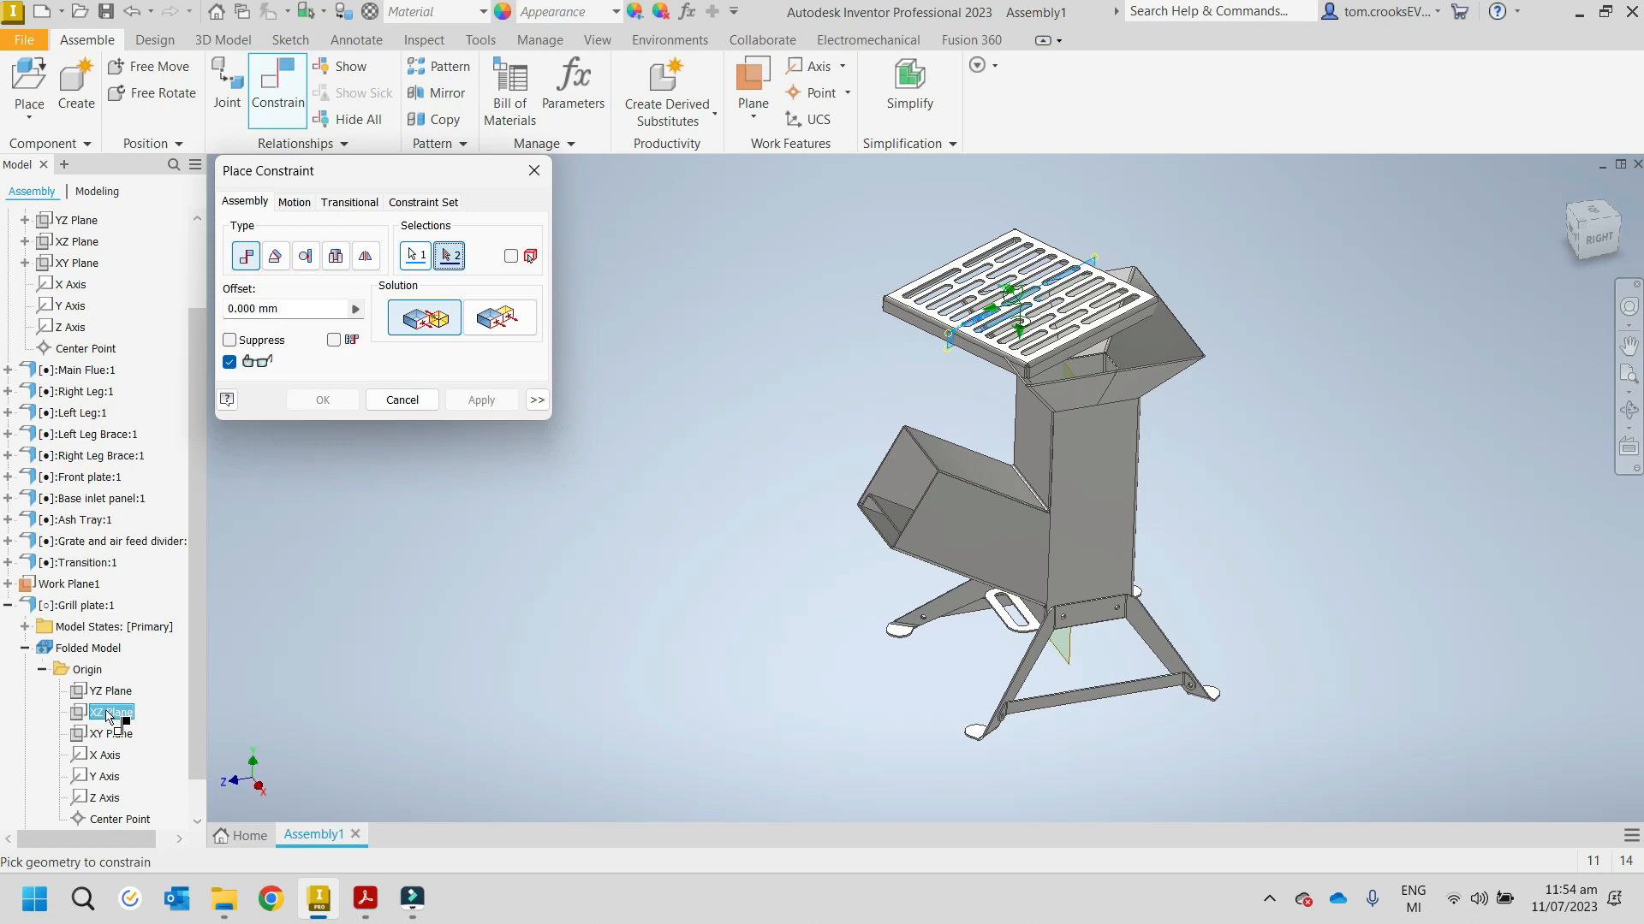
pyautogui.scroll(-5, 976, 308)
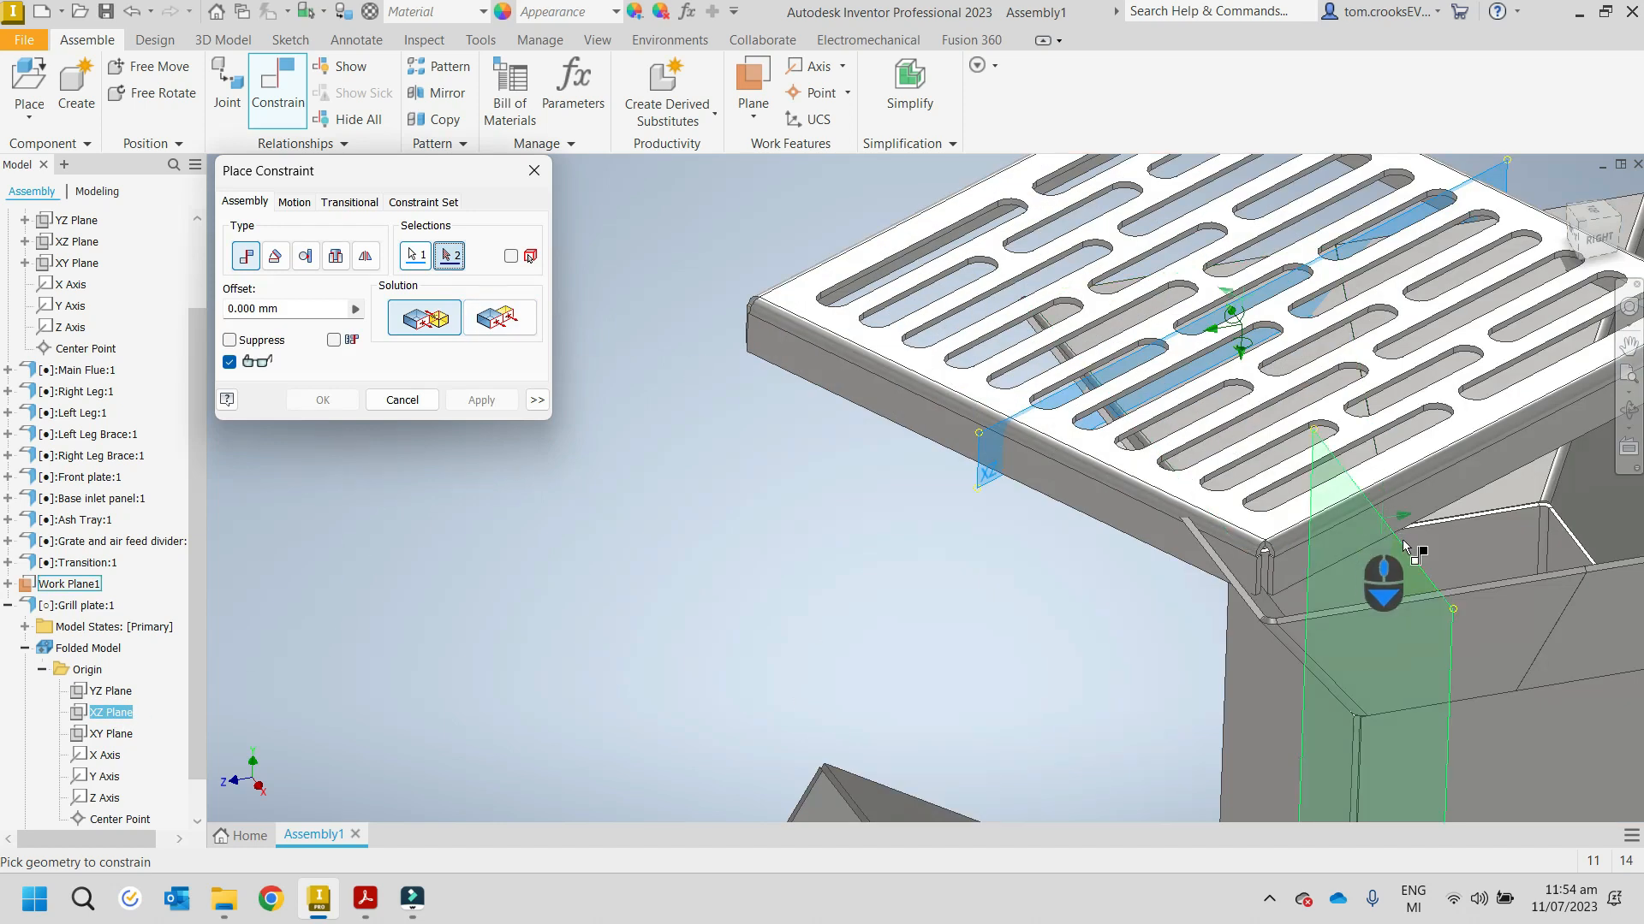
pyautogui.click(1426, 575)
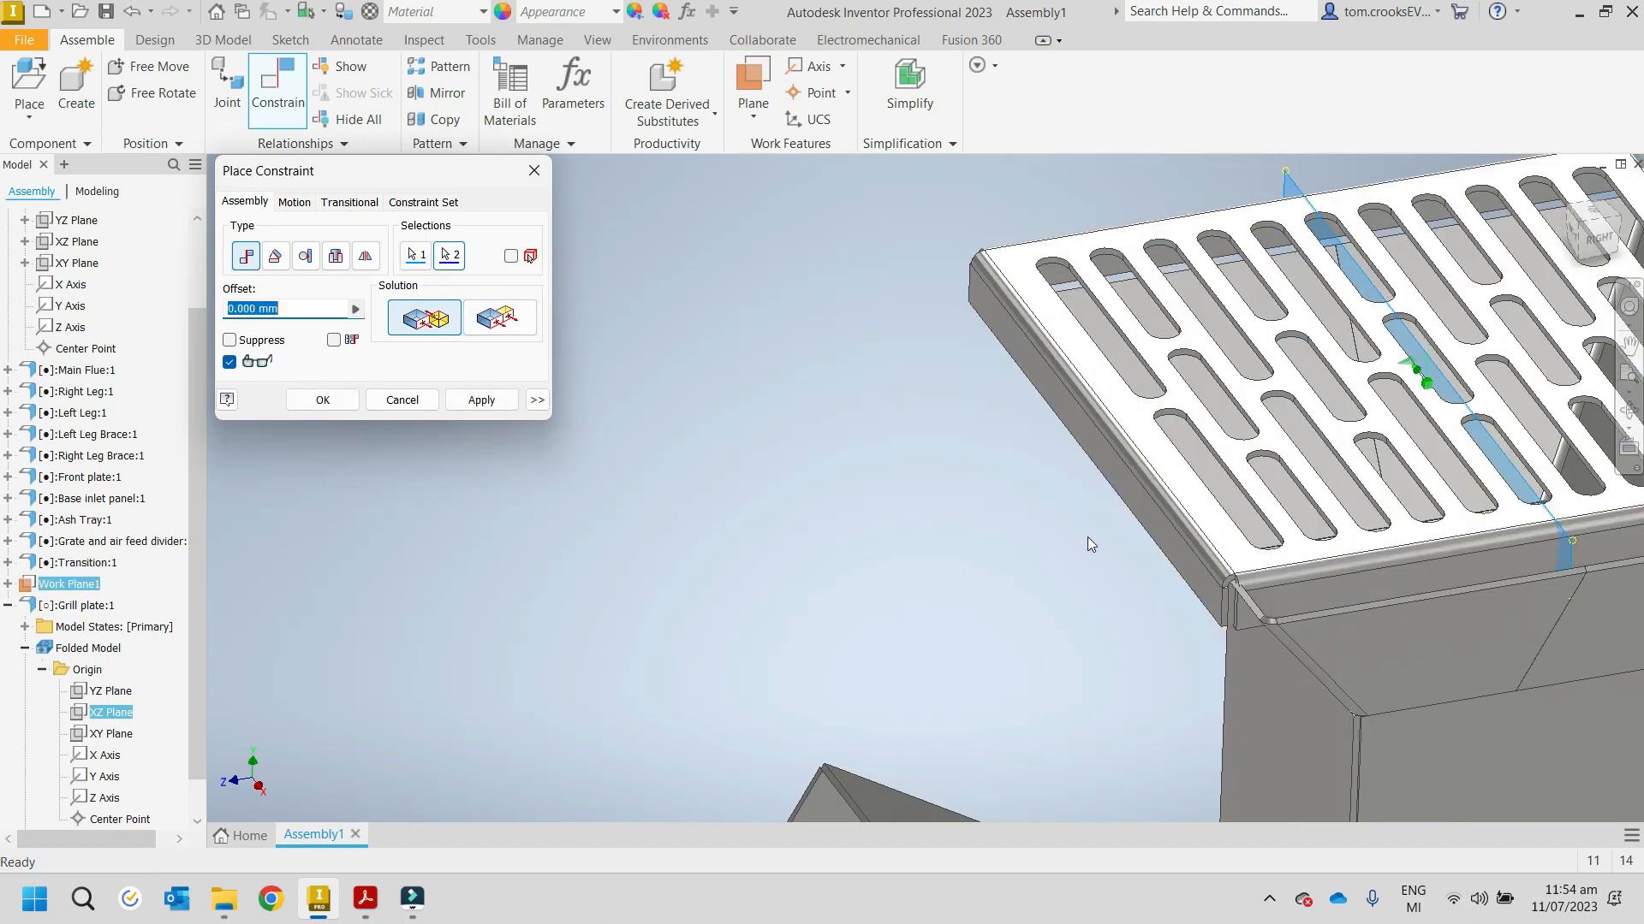
pyautogui.scroll(5, 861, 472)
pyautogui.click(481, 399)
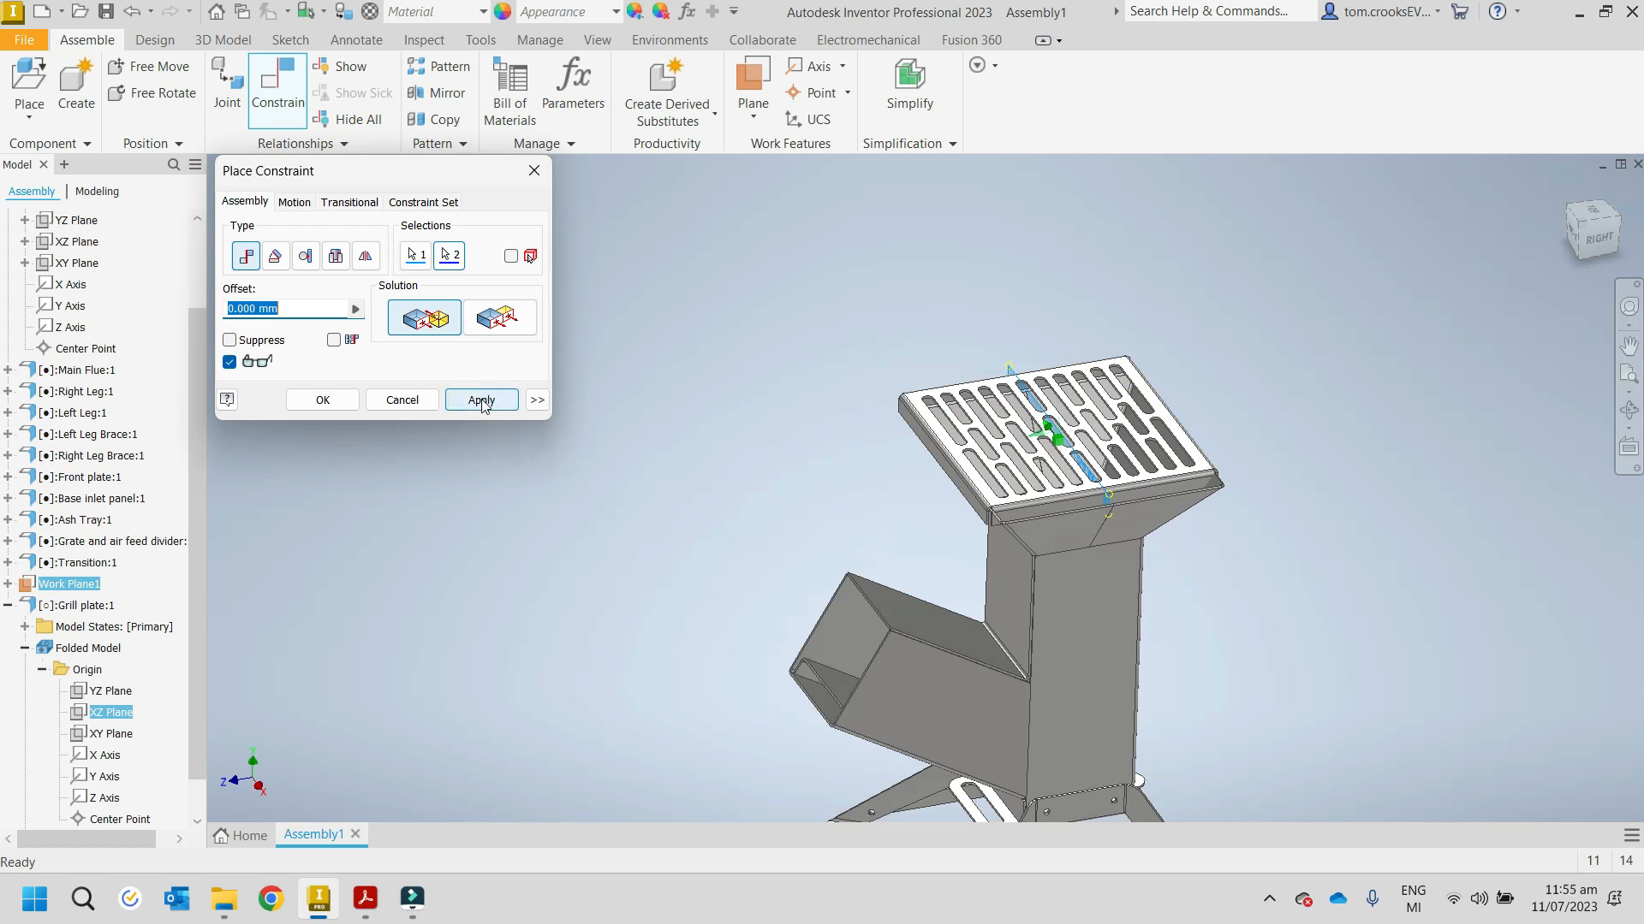
# Step: Constrain the Grill plate's YZ plane flush with the assembly's YZ plane at 0 mm offset and finish constraining
pyautogui.moveTo(596, 518); pyautogui.dragTo(729, 441, button='middle')
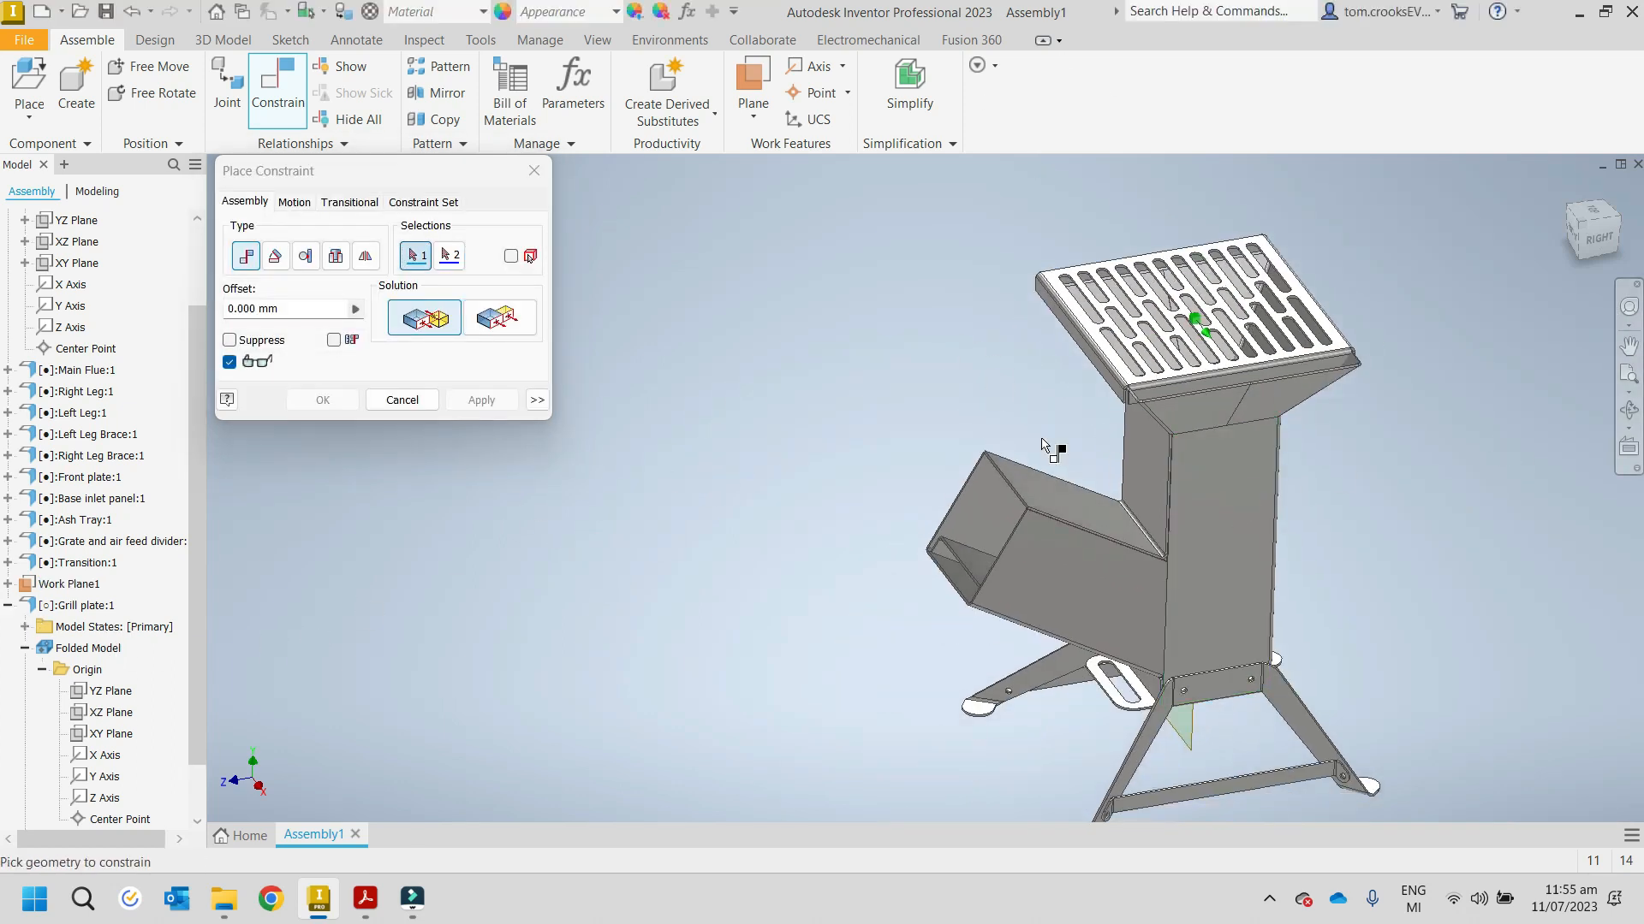
pyautogui.moveTo(723, 358); pyautogui.dragTo(718, 247, button='middle')
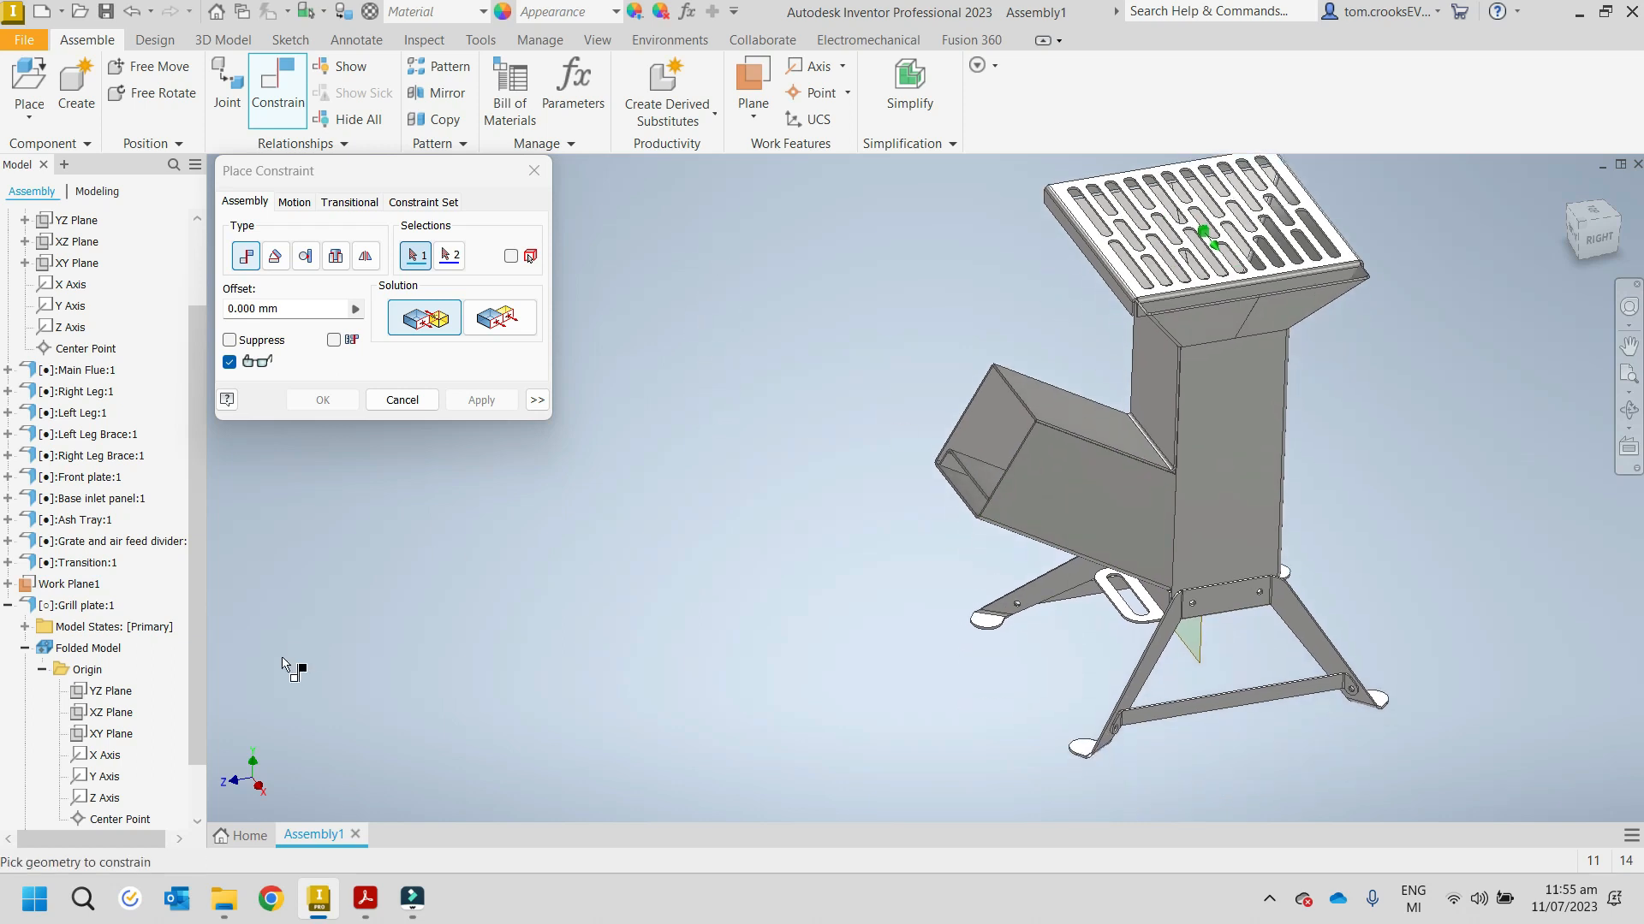
pyautogui.click(120, 691)
pyautogui.scroll(2, 65, 557)
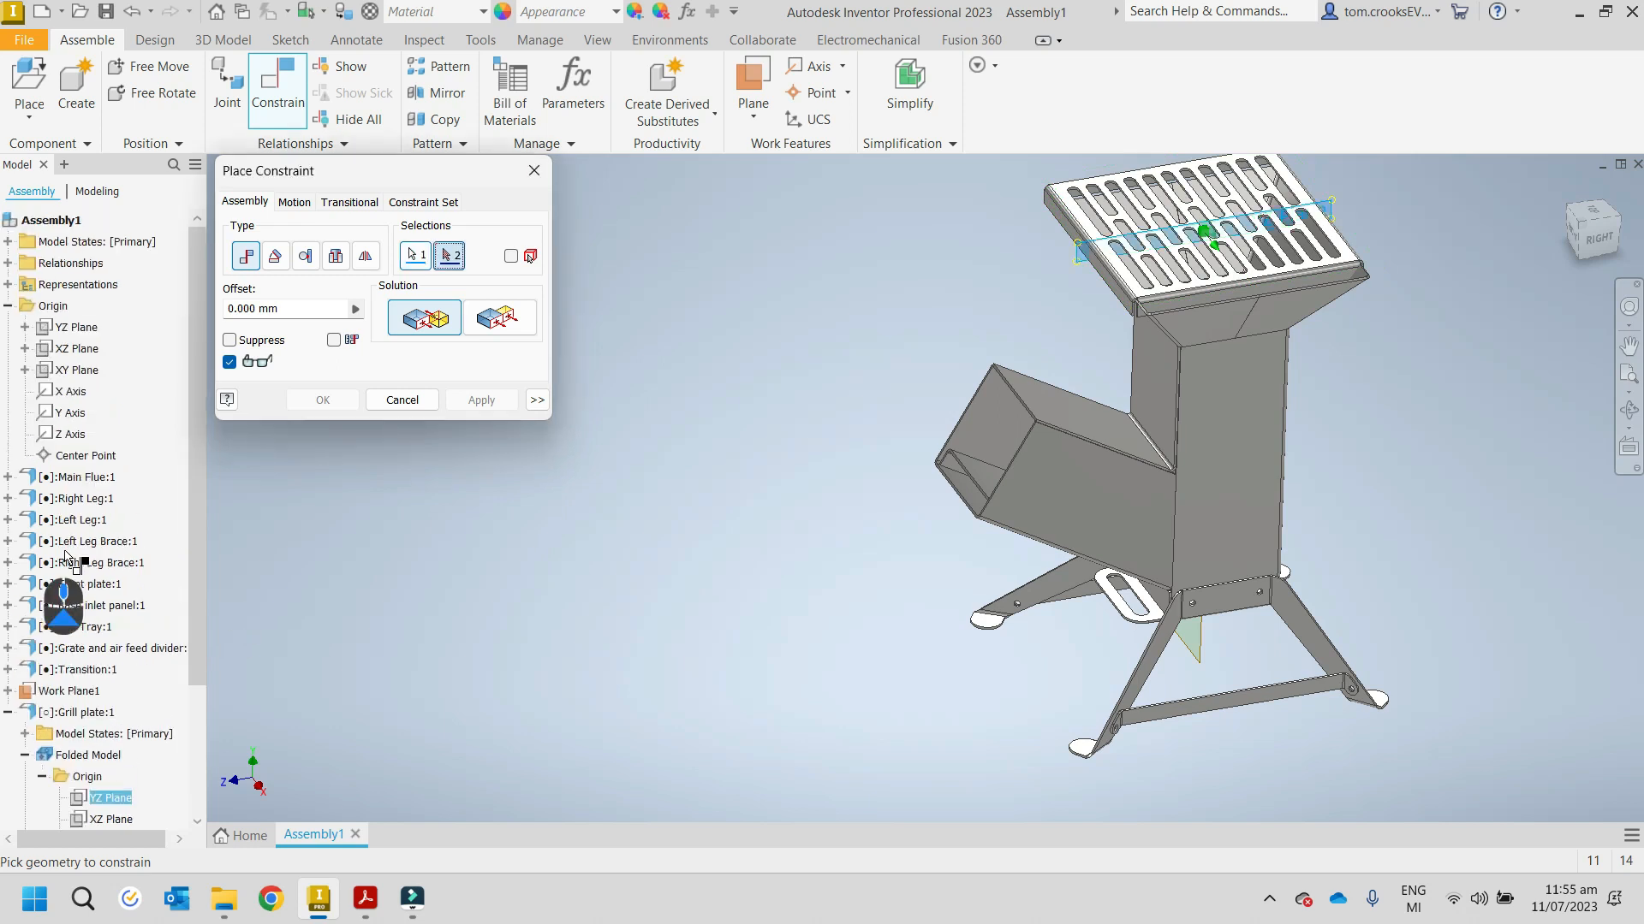
pyautogui.click(66, 329)
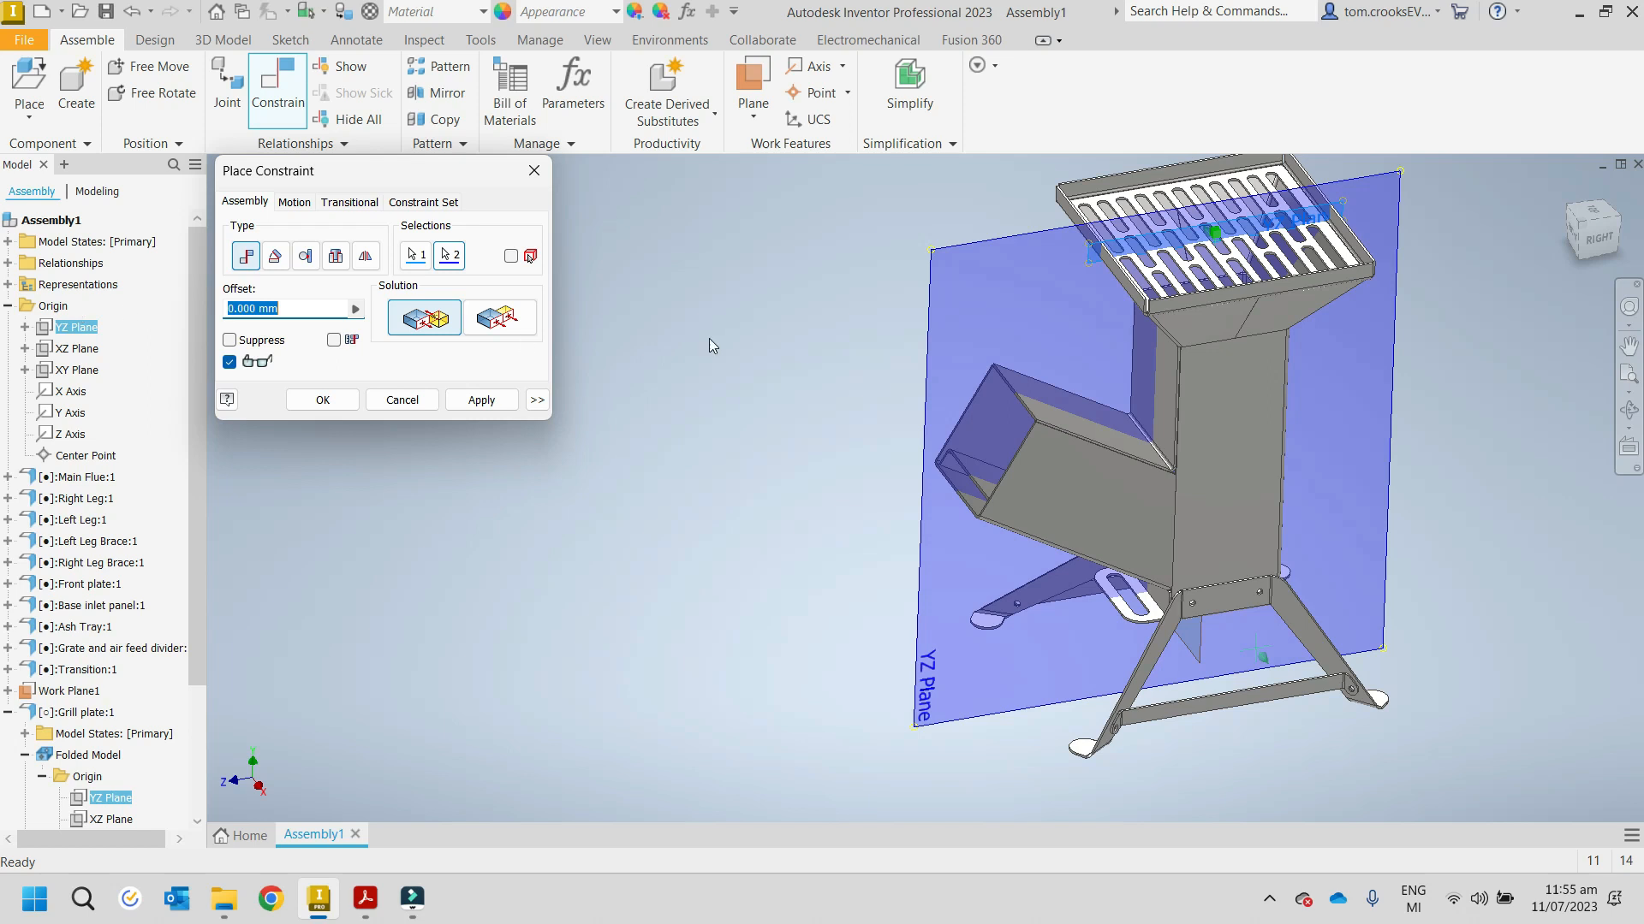
pyautogui.click(513, 329)
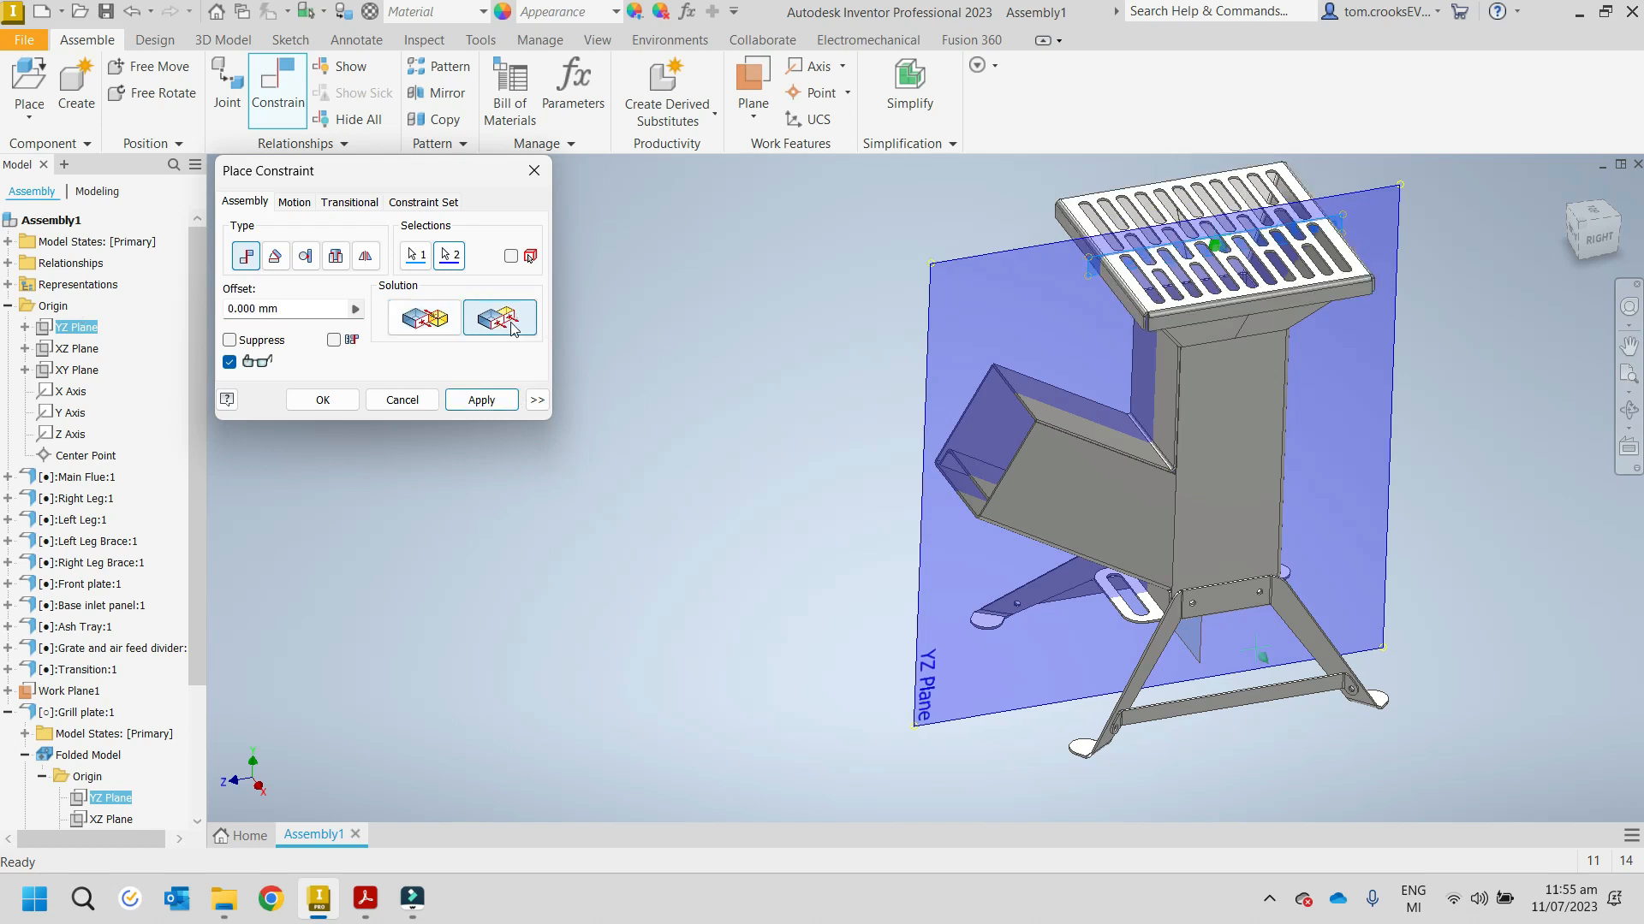
pyautogui.click(481, 400)
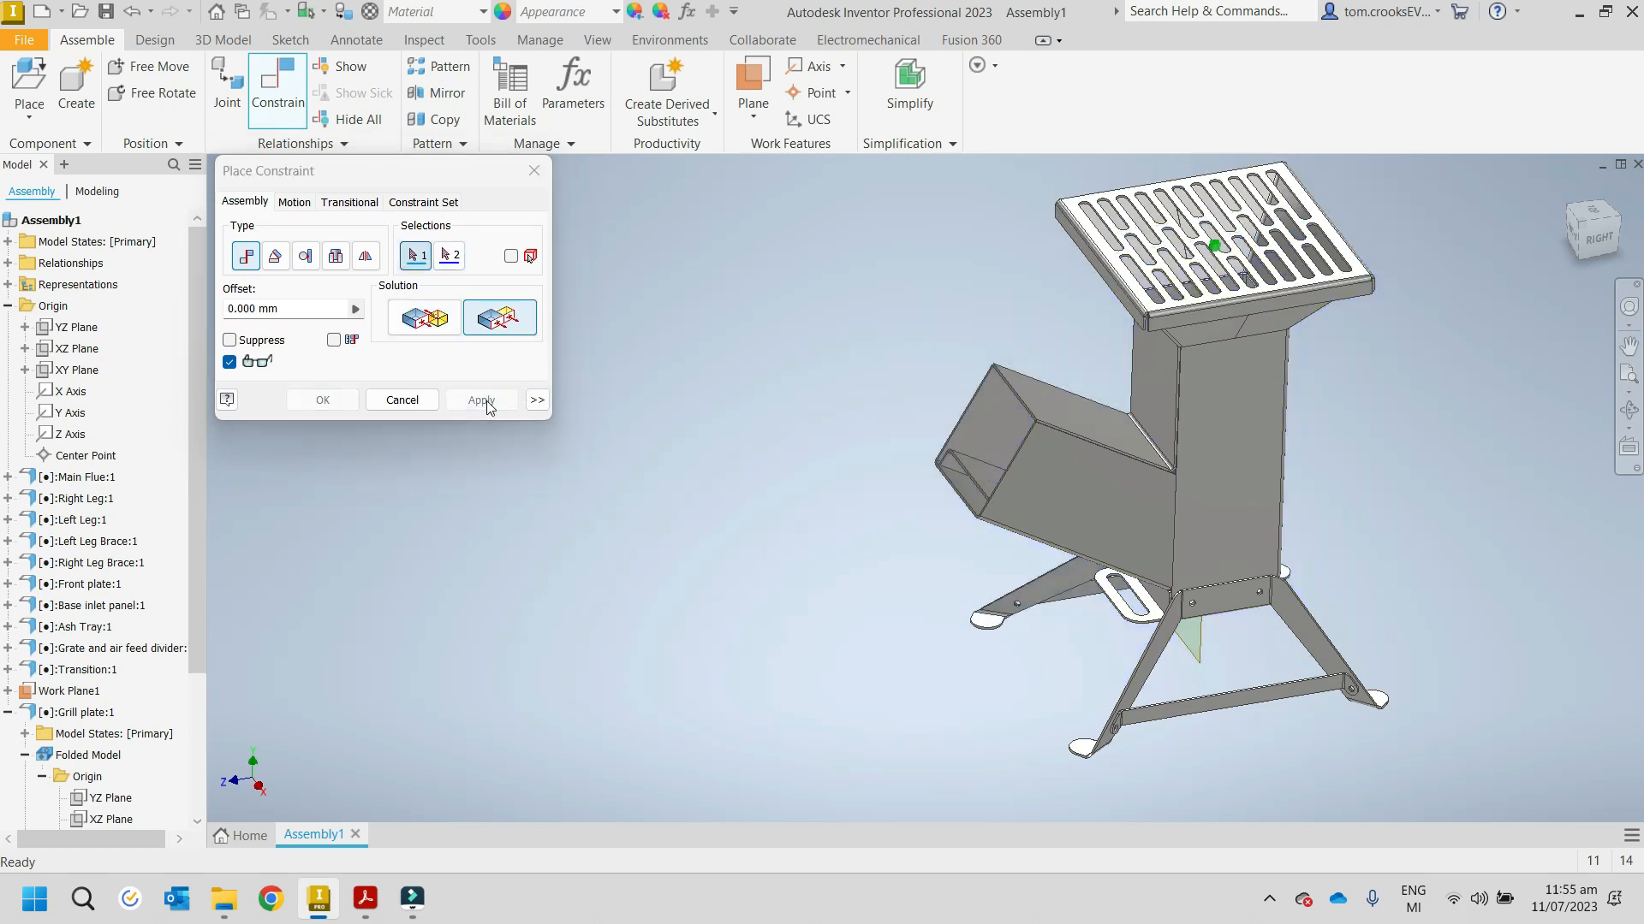
pyautogui.press('Escape')
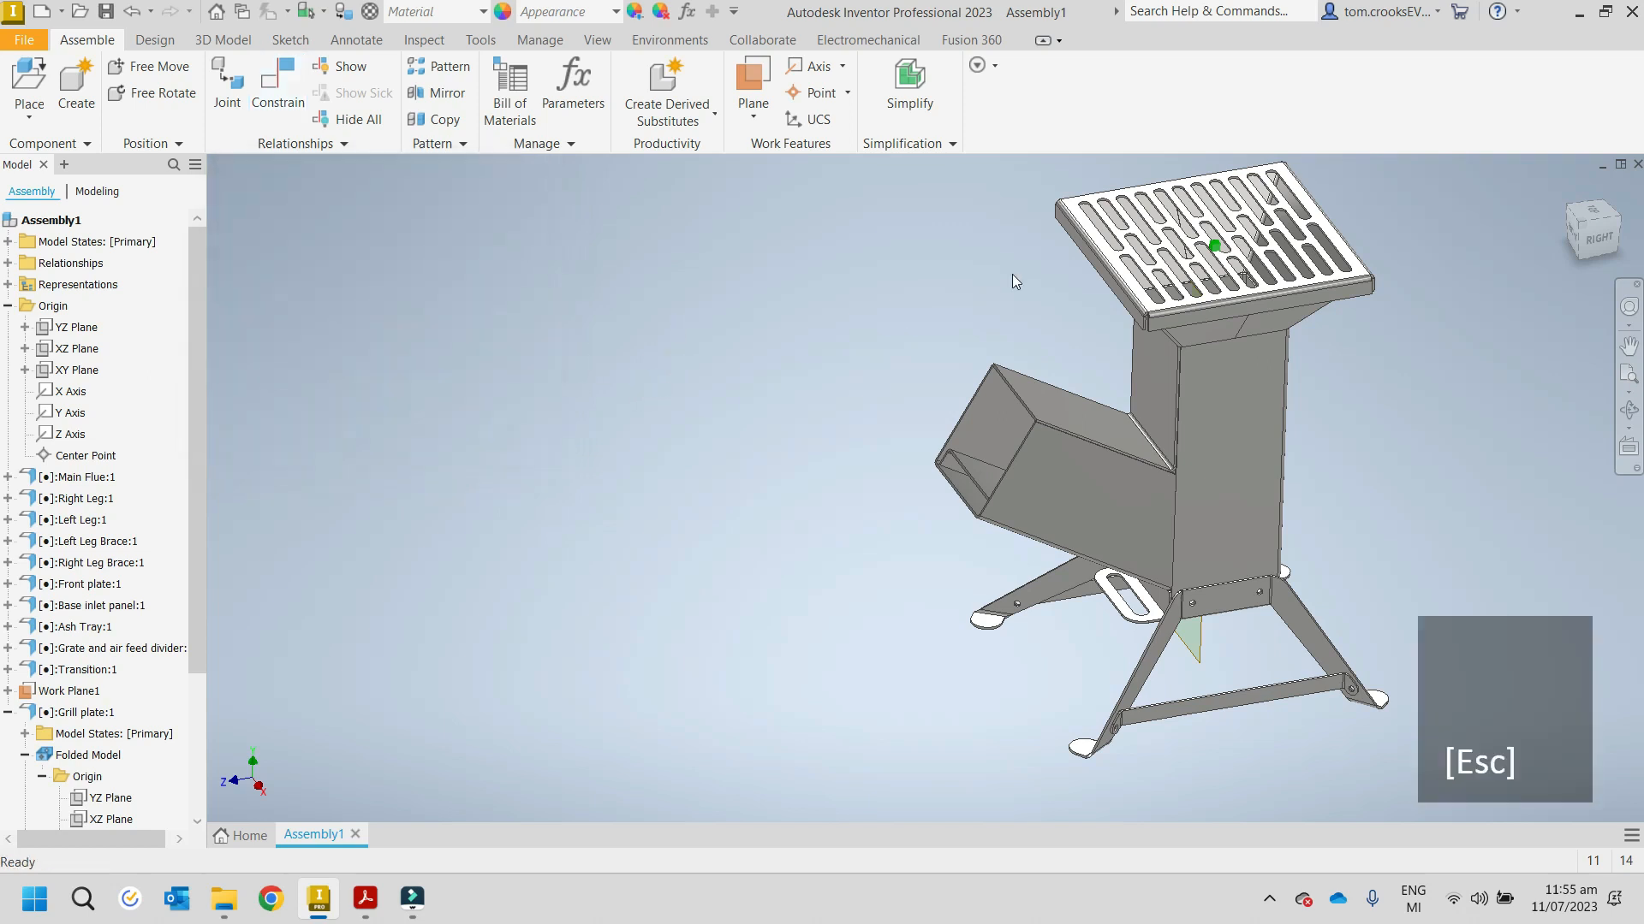
# Step: Test the Grill plate for remaining movement and examine its fit over the Transition's rim
pyautogui.click(1184, 267)
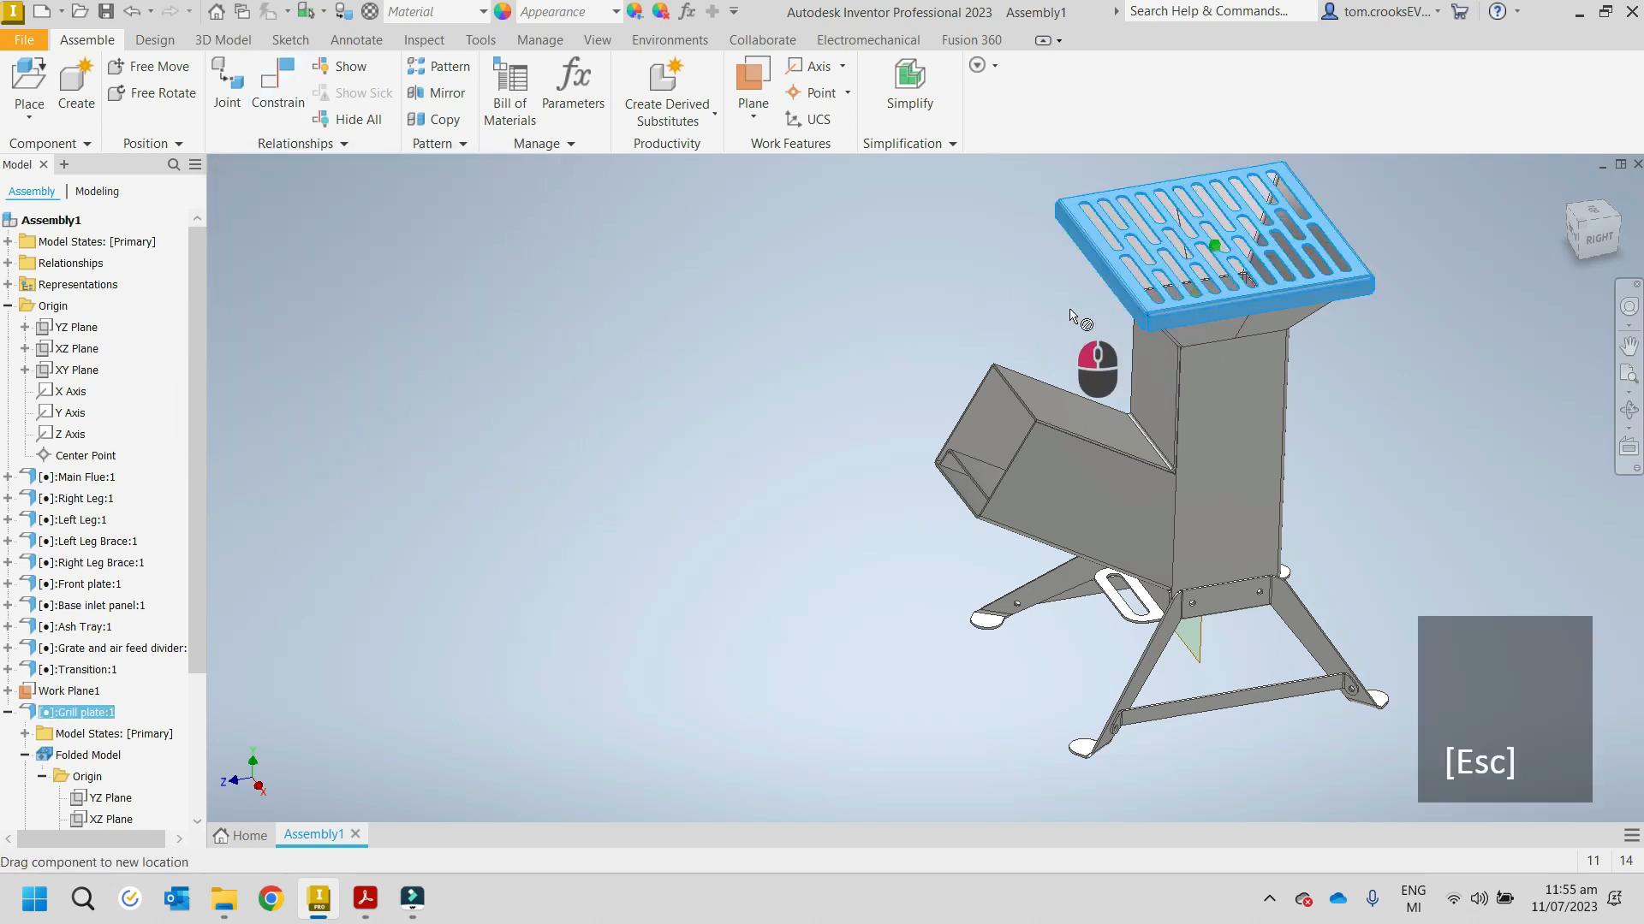
pyautogui.scroll(2, 1108, 272)
pyautogui.scroll(-5, 1108, 273)
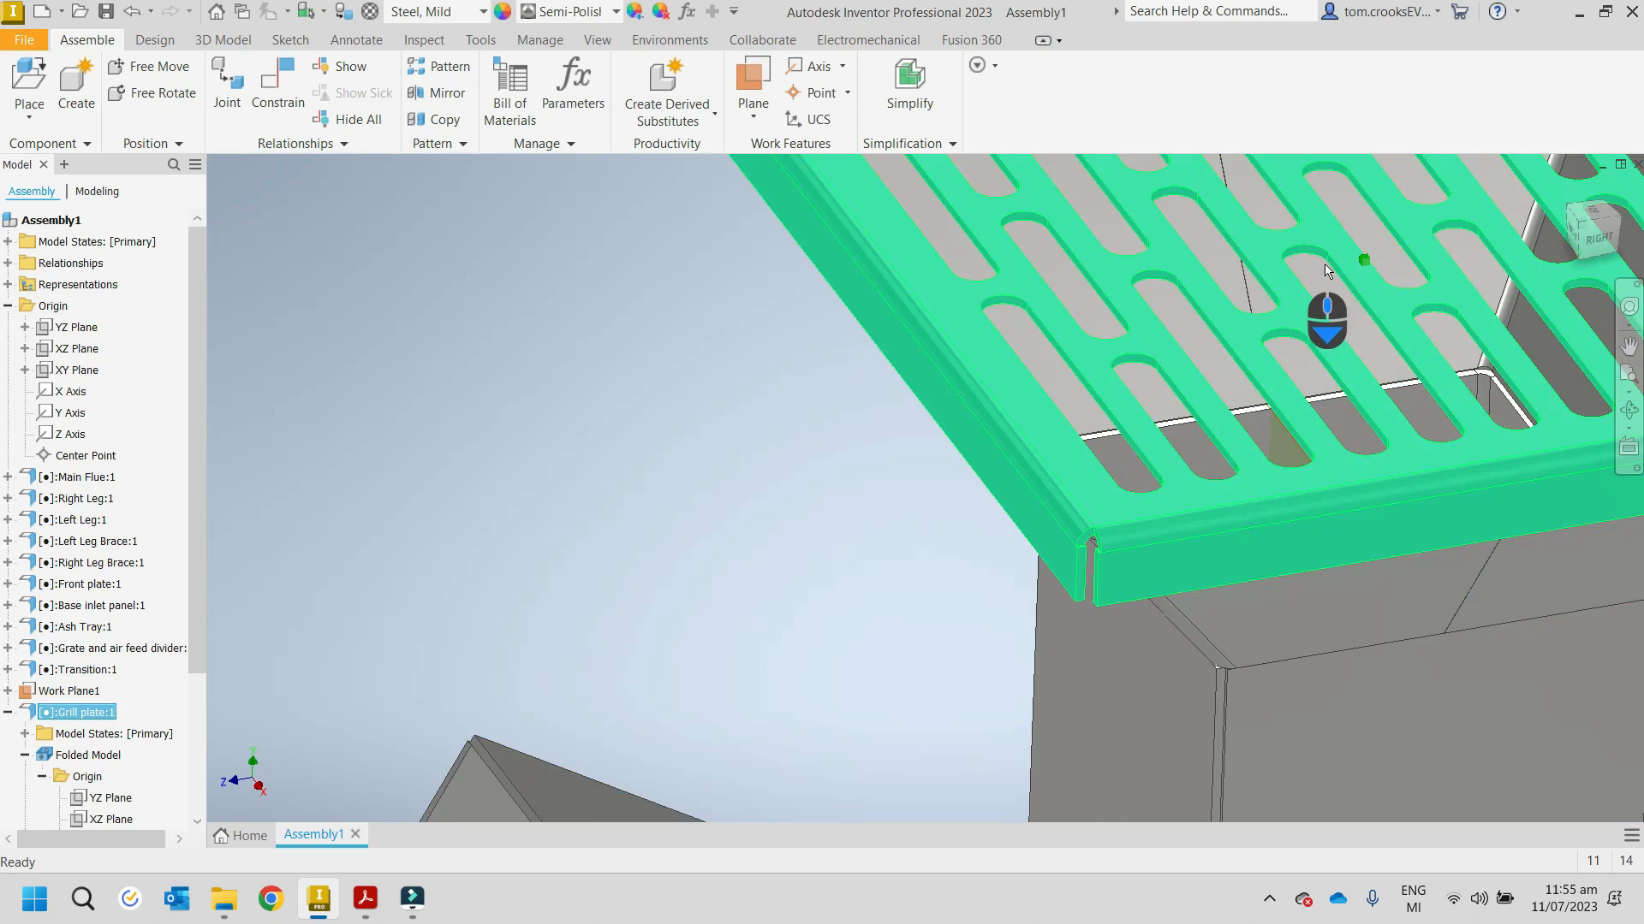
# Step: Deselect the Grill plate, hide Work Plane1 and collapse the Grill plate's entry in the model tree
pyautogui.scroll(5, 1123, 257)
pyautogui.moveTo(917, 321); pyautogui.dragTo(706, 307, button='middle')
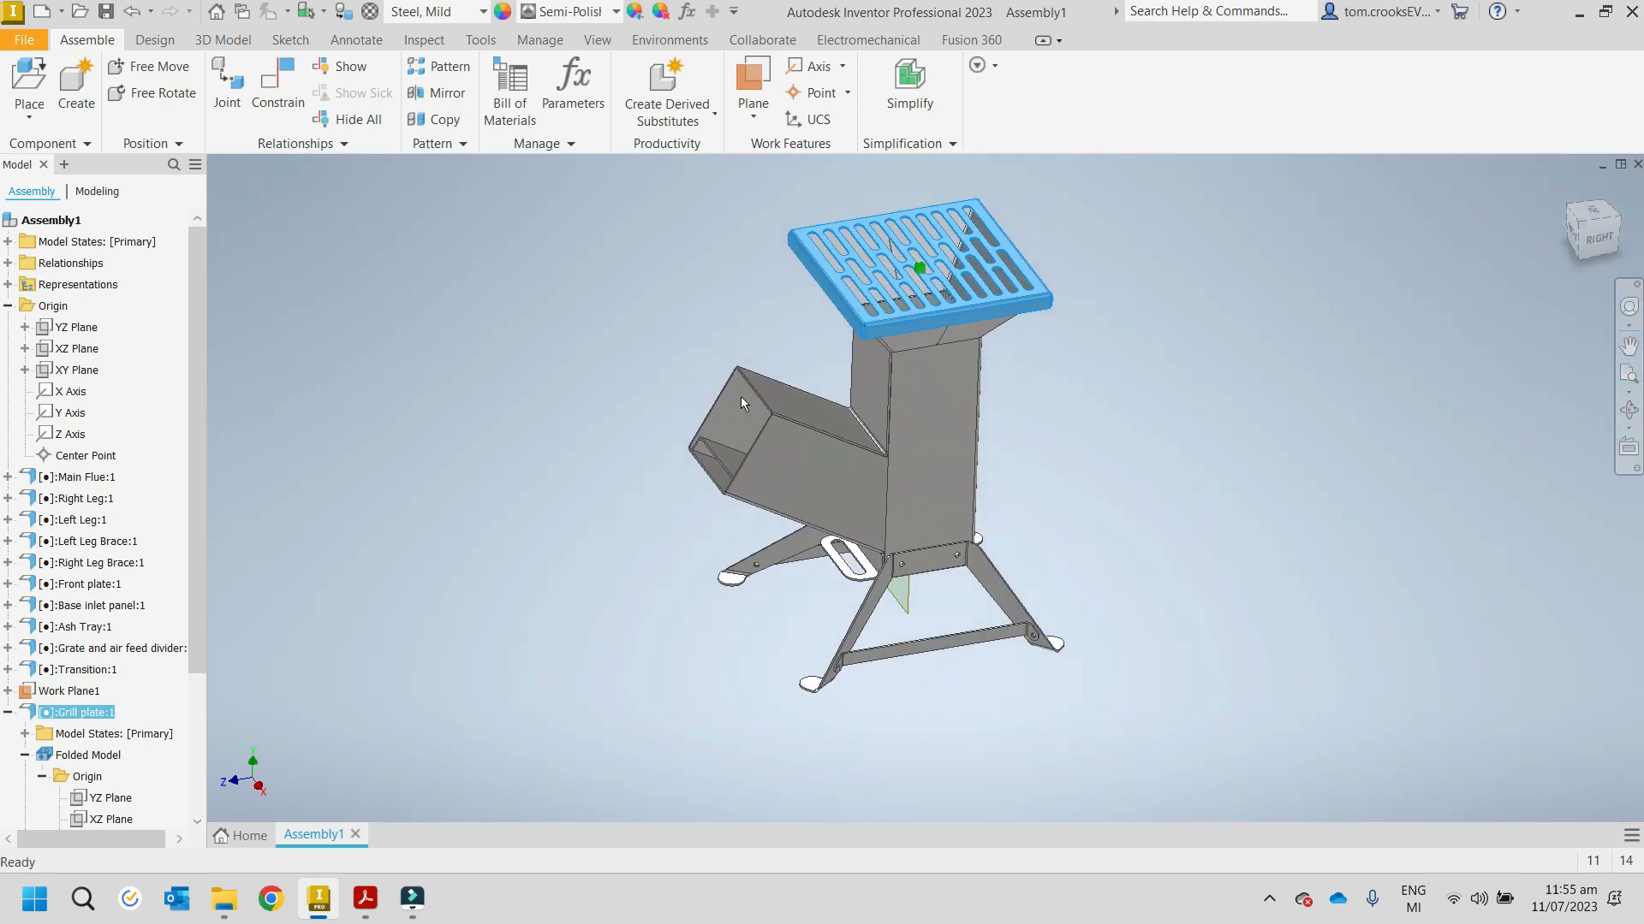
pyautogui.press('Escape')
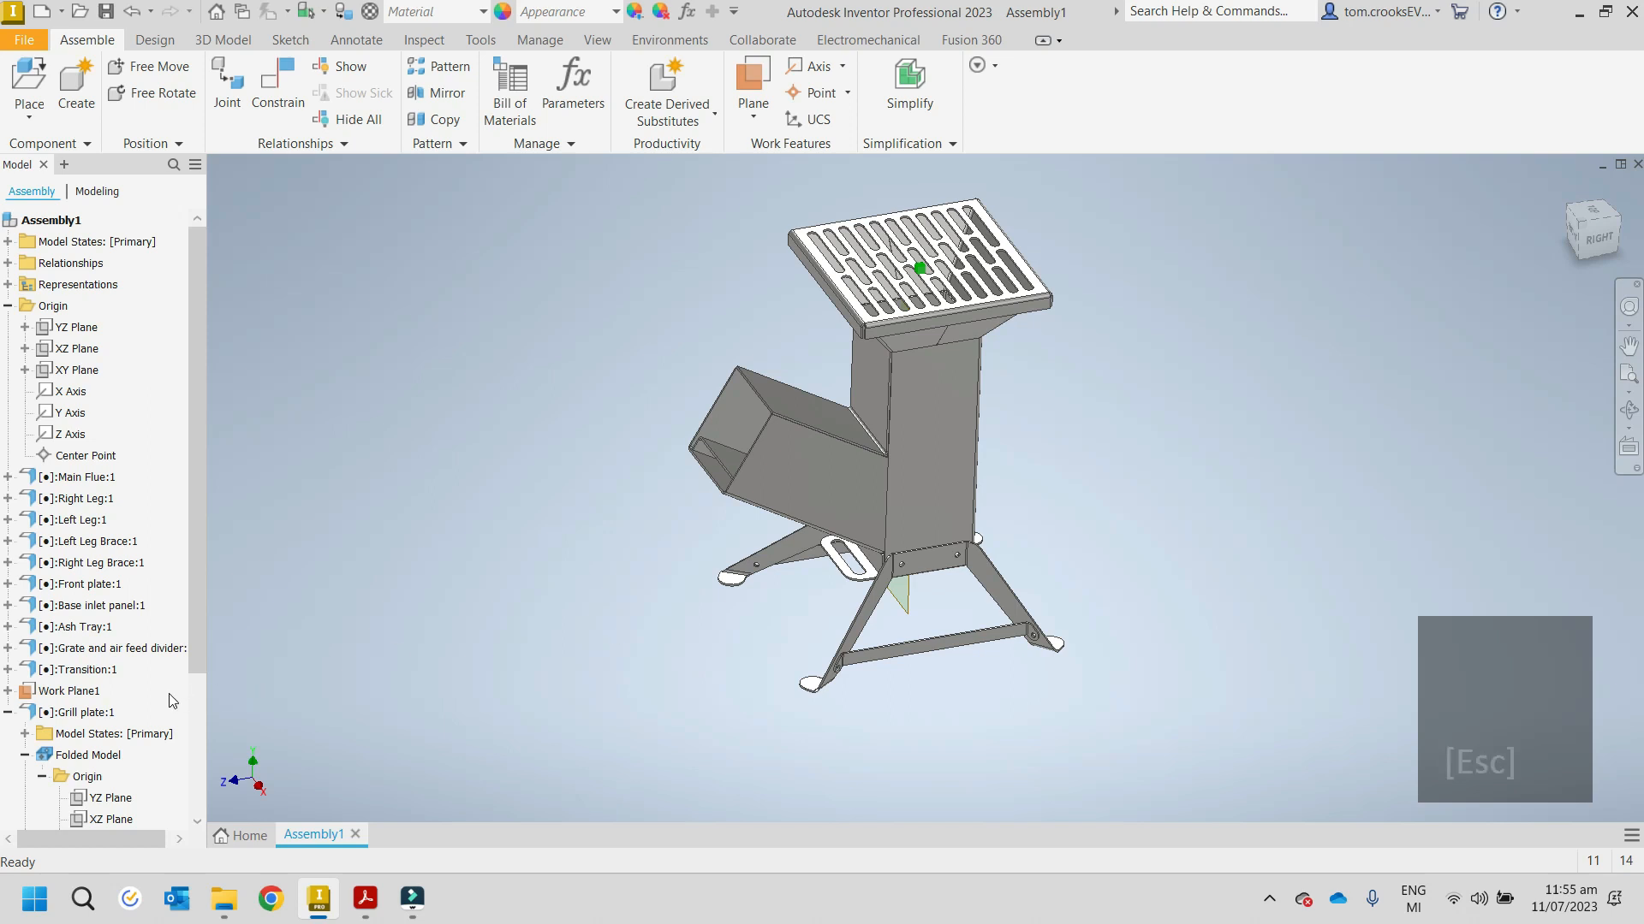
pyautogui.rightClick(70, 691)
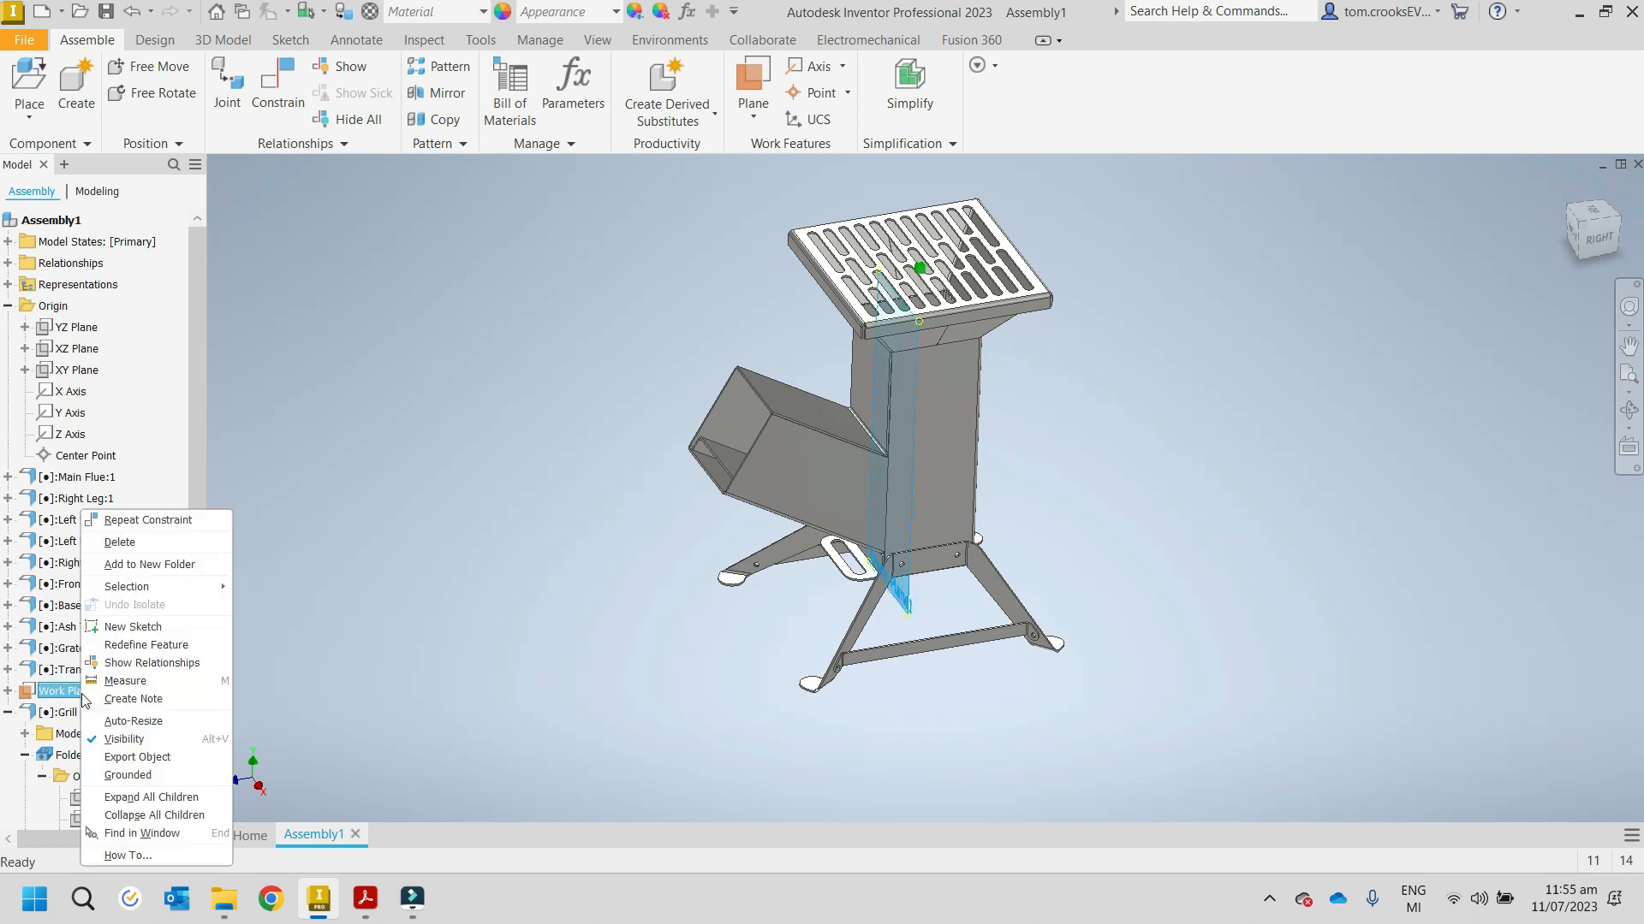
pyautogui.click(120, 740)
pyautogui.click(8, 713)
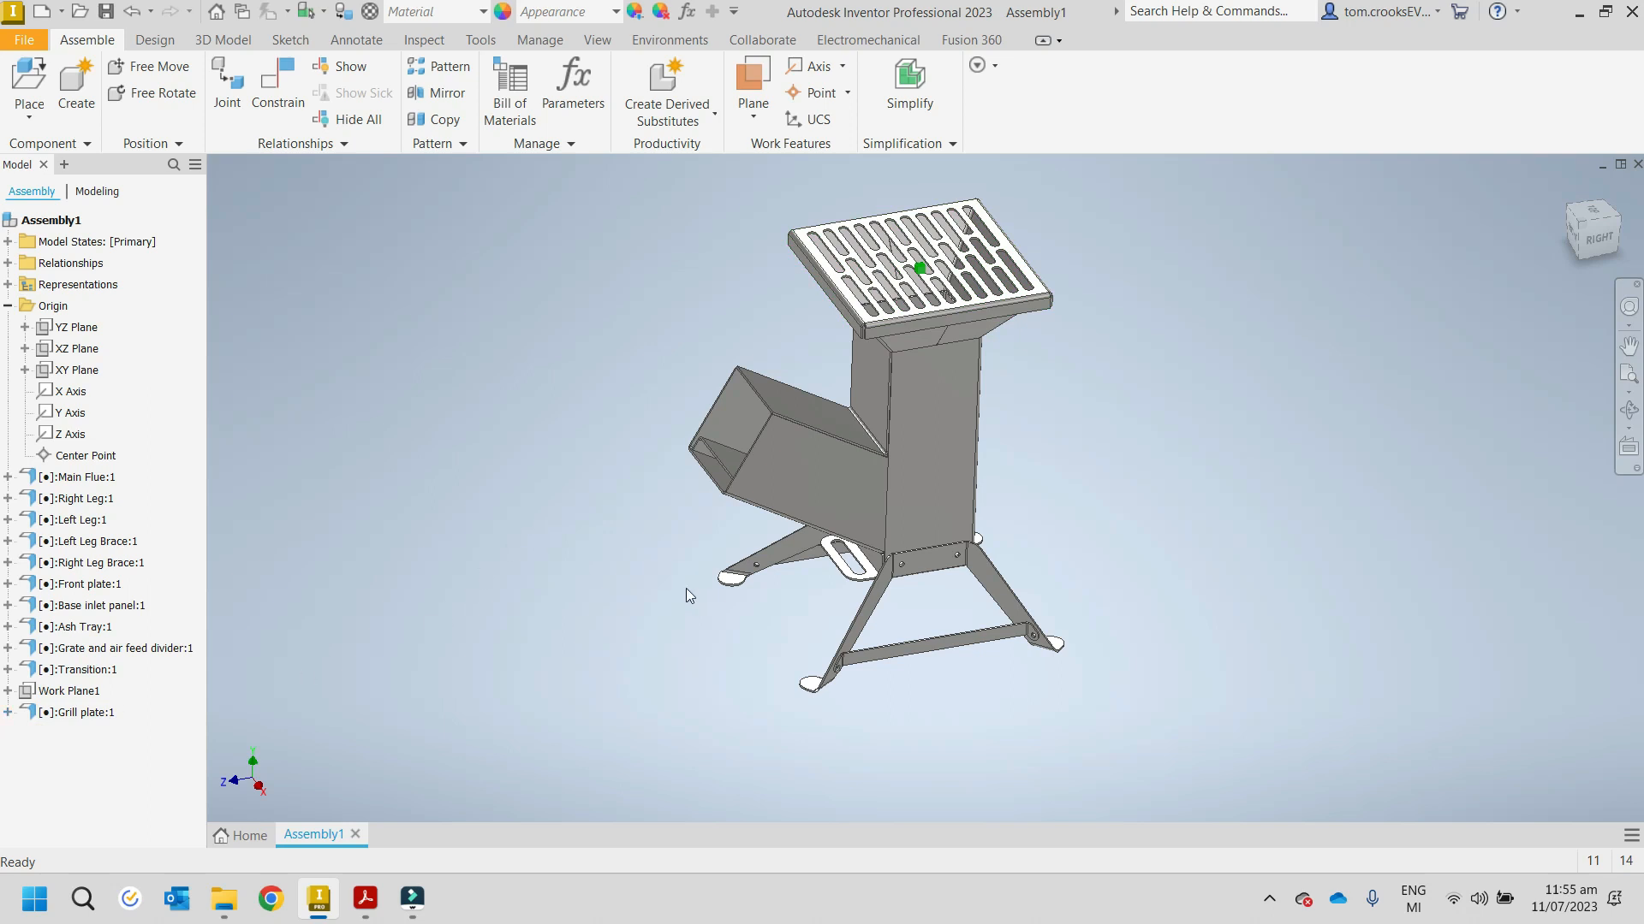
# Step: Display the assembly in the Wireframe with Hidden Edges visual style
pyautogui.moveTo(671, 603)
pyautogui.keyDown('shift'); pyautogui.mouseDown(button='middle')
pyautogui.moveTo(840, 639)
pyautogui.moveTo(944, 524)
pyautogui.moveTo(766, 600)
pyautogui.moveTo(792, 604)
pyautogui.moveTo(791, 589)
pyautogui.moveTo(747, 607)
pyautogui.mouseUp(button='middle'); pyautogui.keyUp('shift')
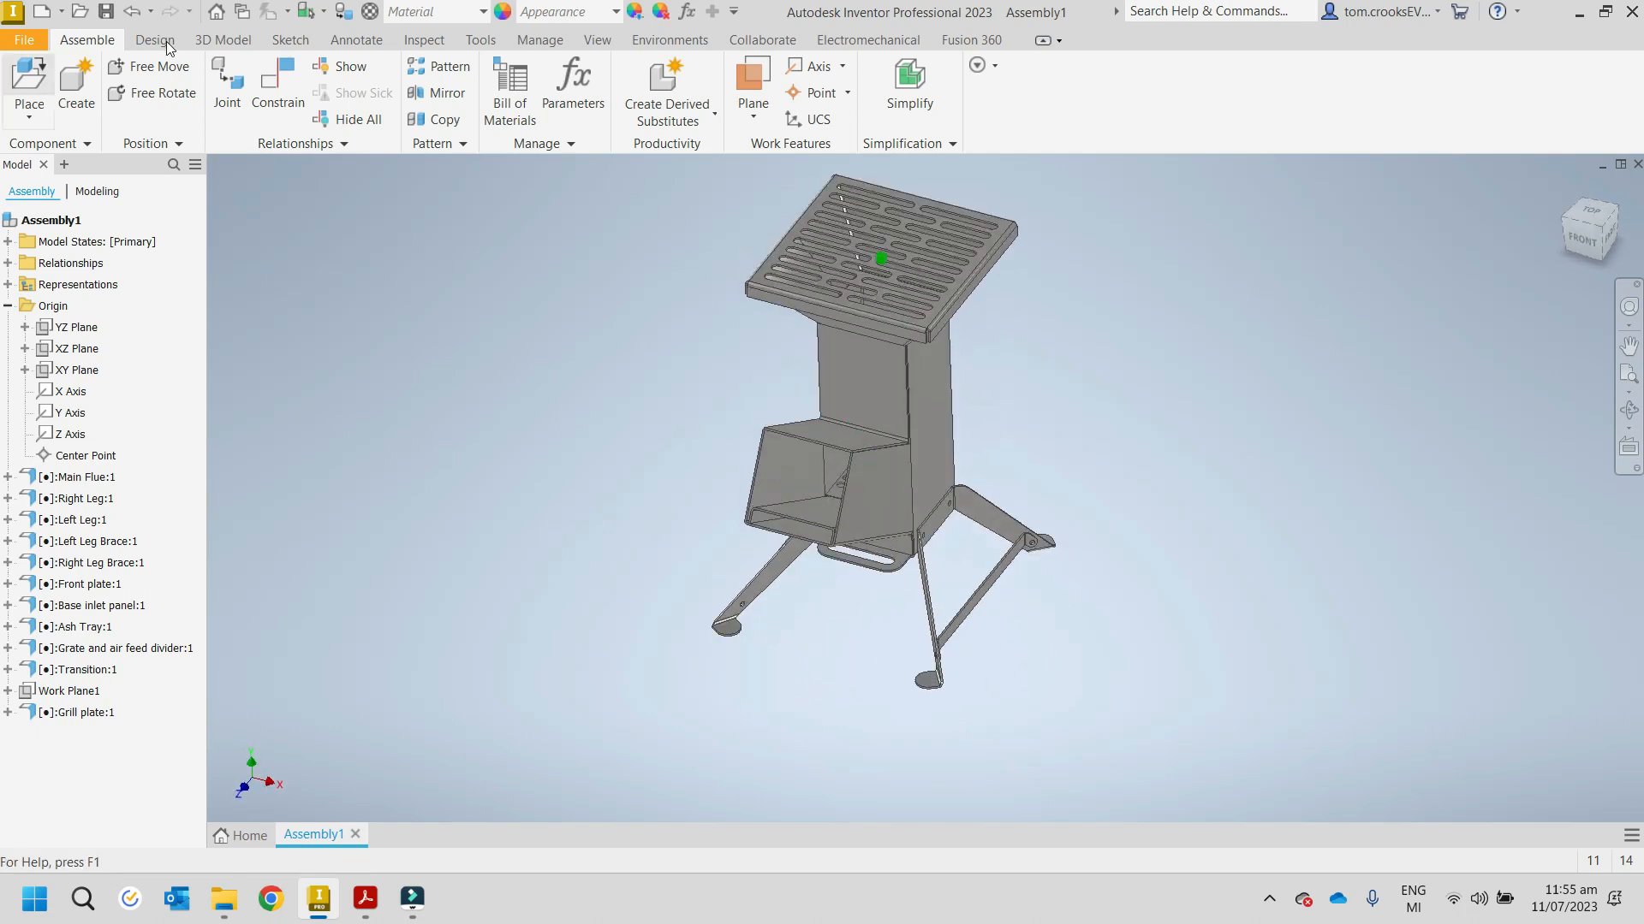
pyautogui.click(592, 43)
pyautogui.click(412, 111)
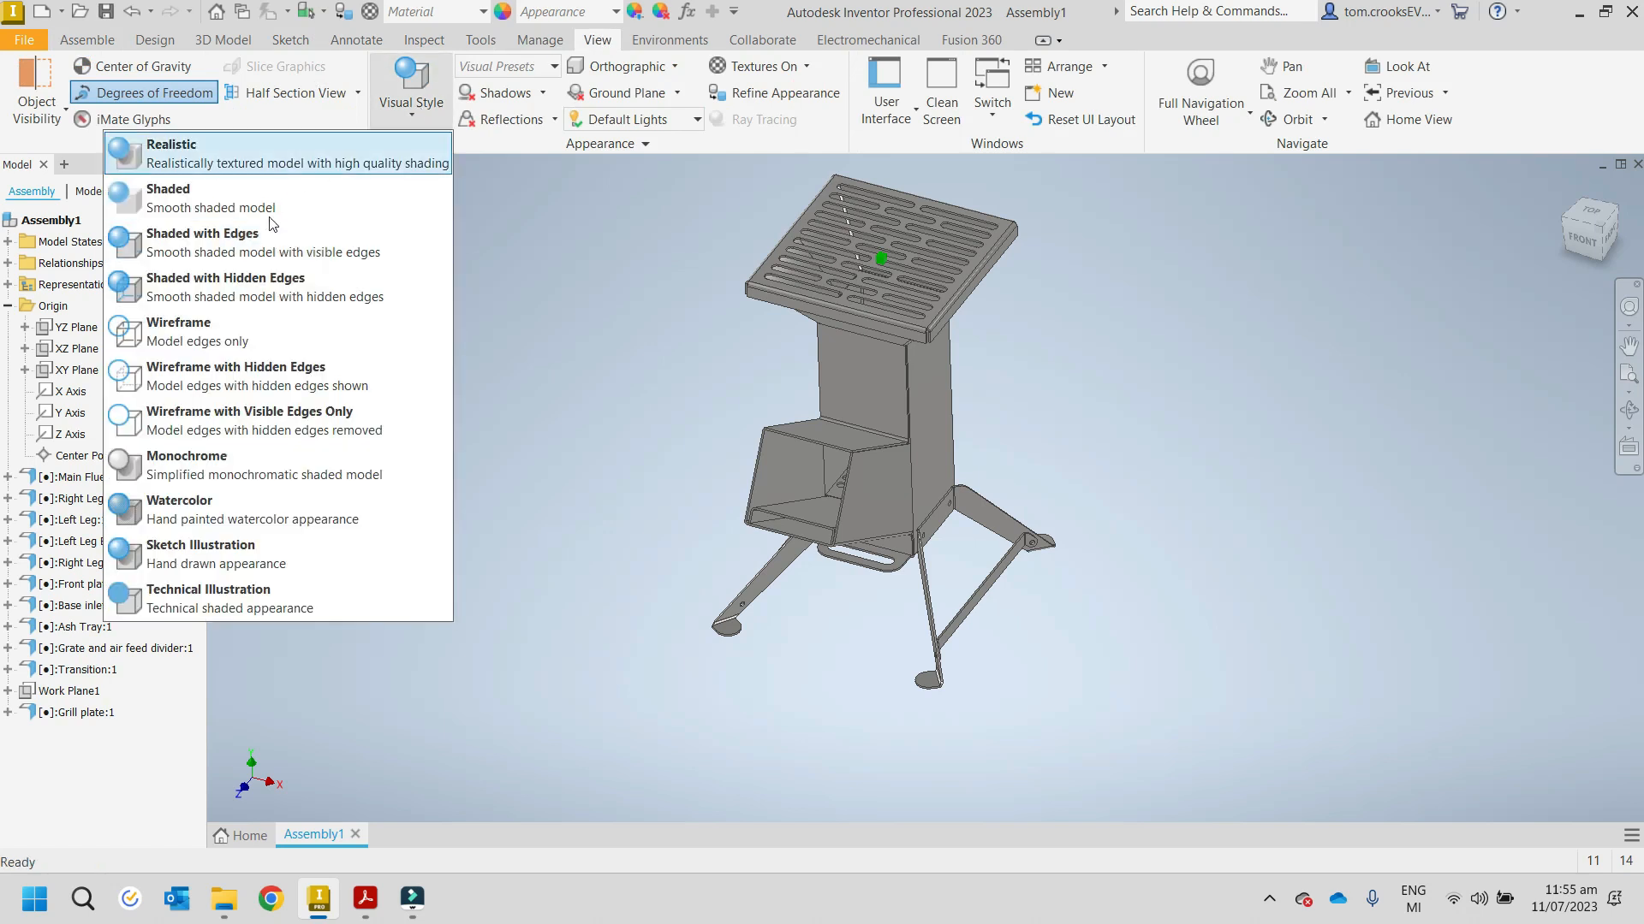
pyautogui.click(213, 377)
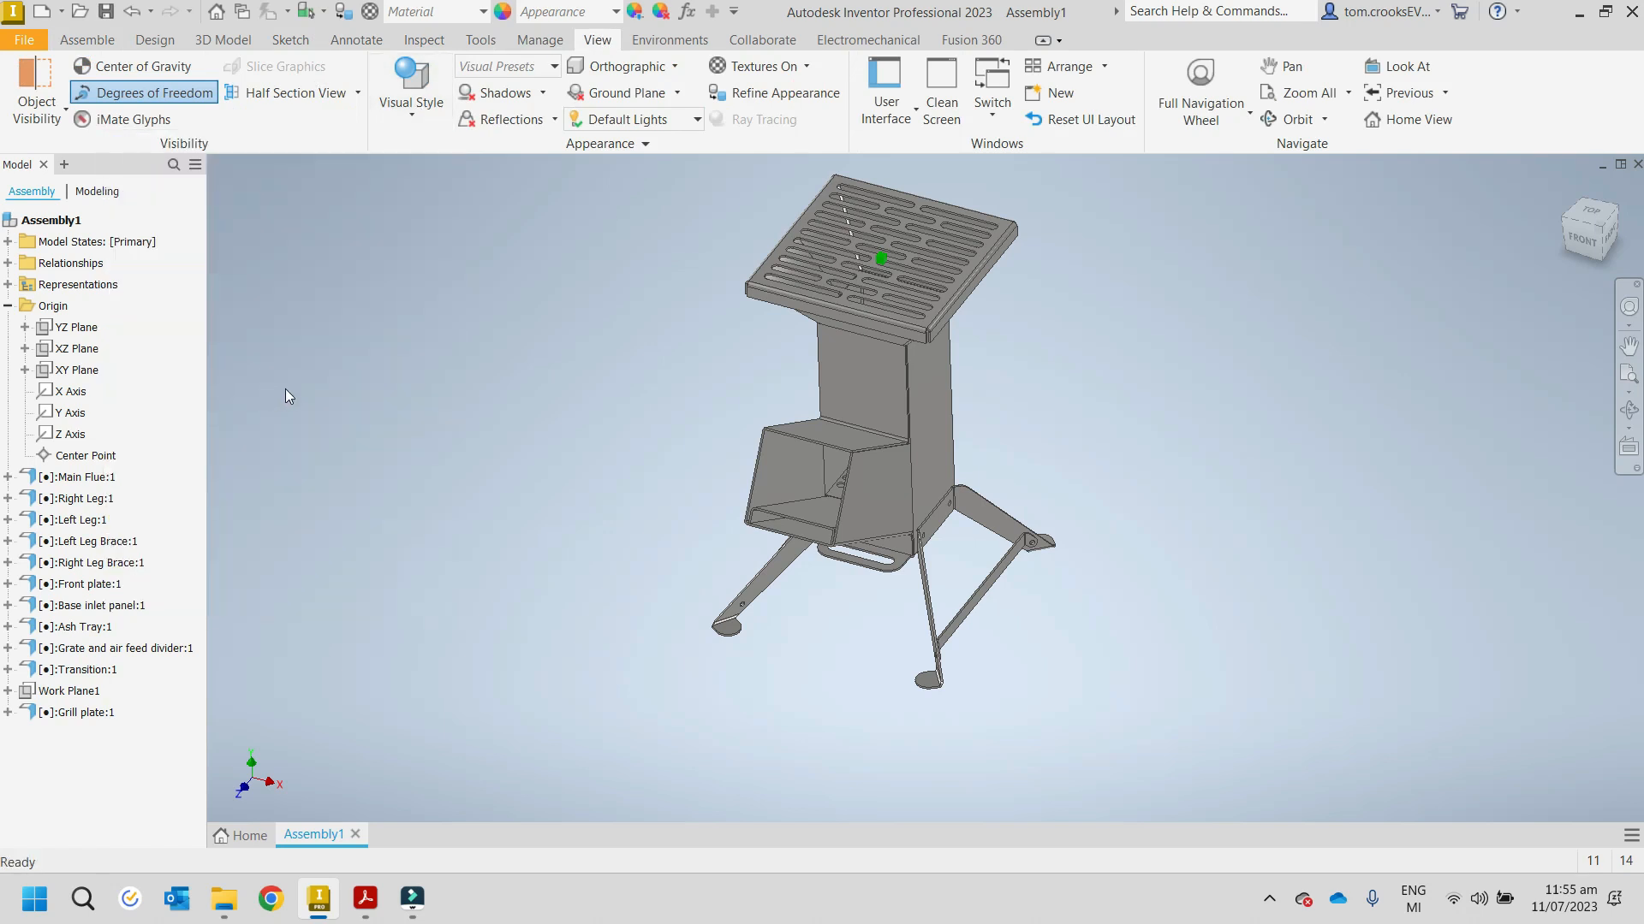
# Step: Examine the Grill plate's fit over the Transition, the flue and the grate in the wireframe from the right side view
pyautogui.click(1611, 235)
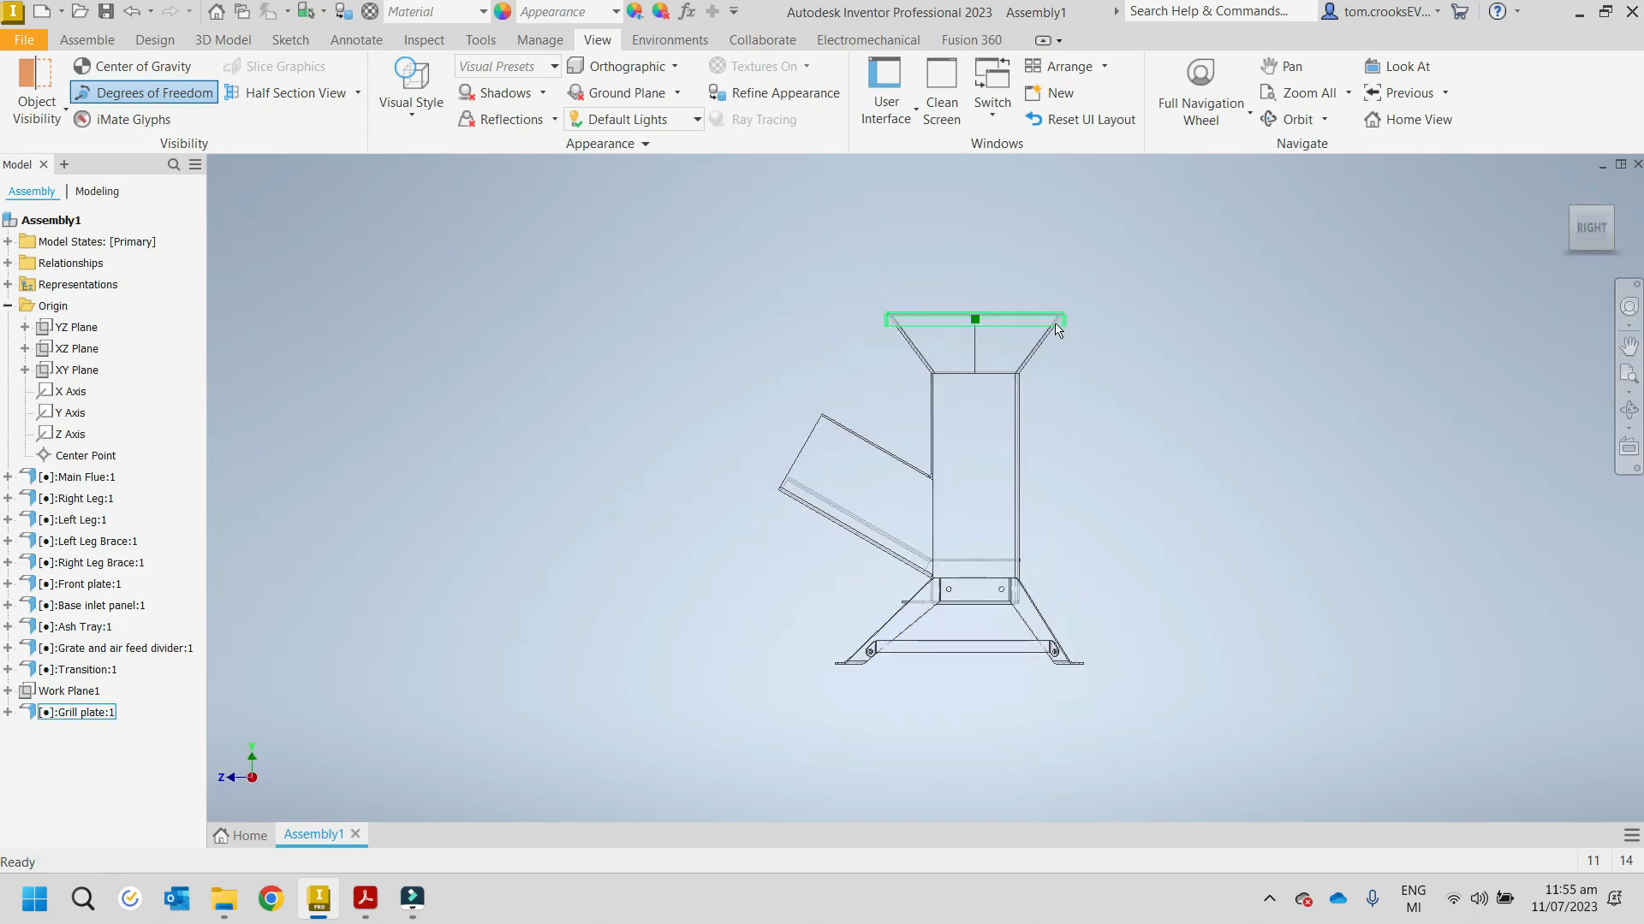
pyautogui.scroll(-6, 886, 296)
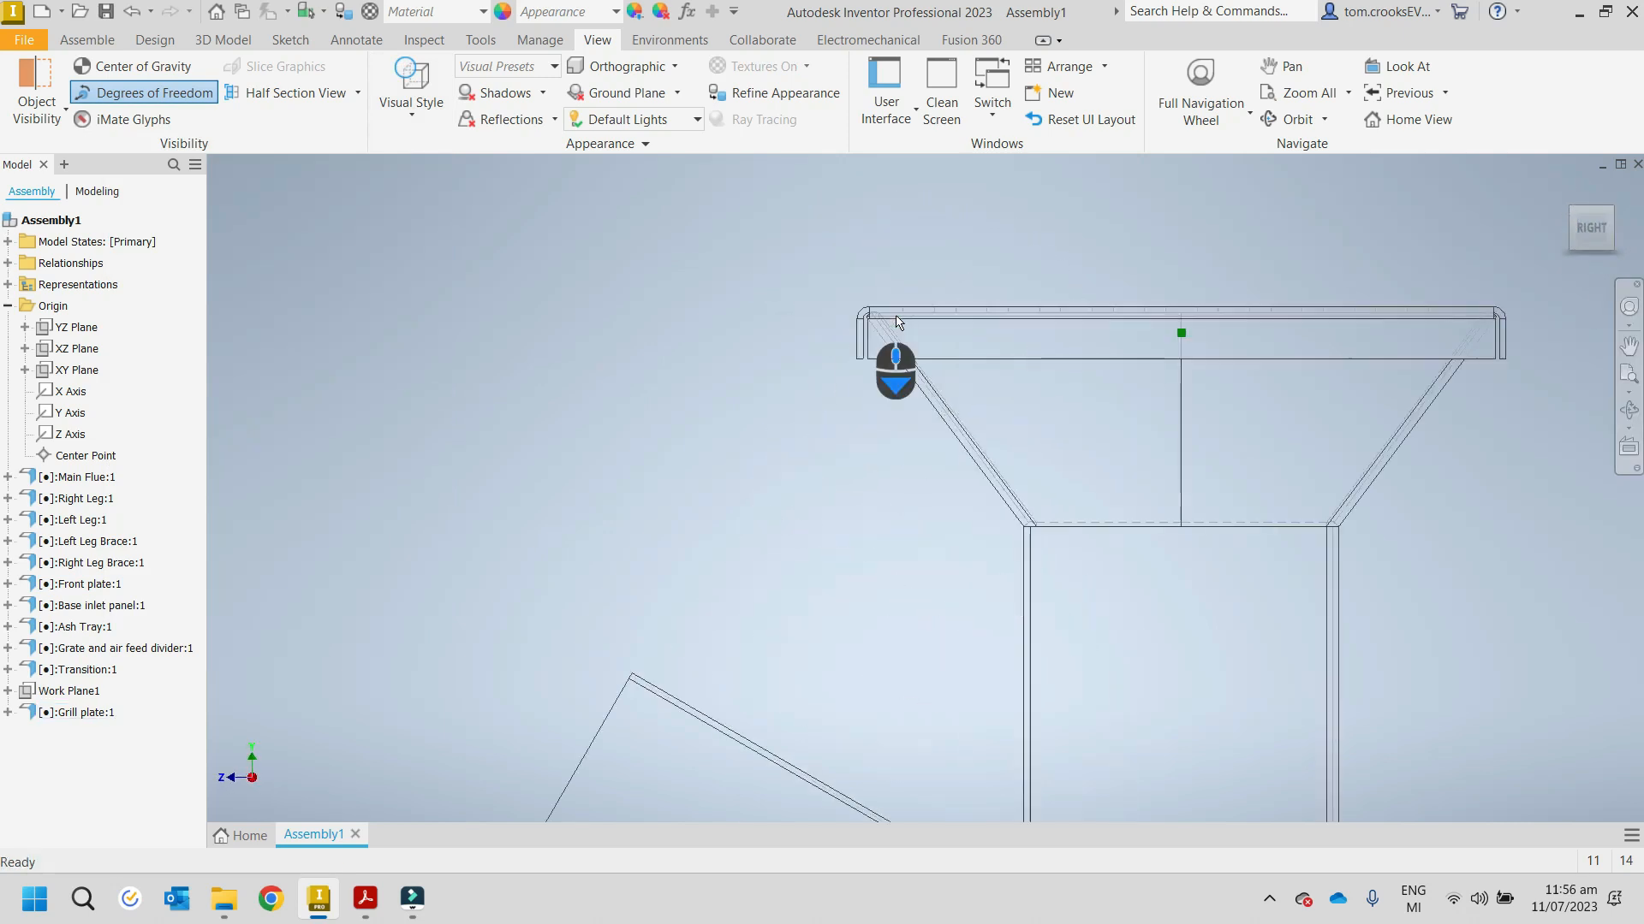
pyautogui.scroll(-3, 856, 333)
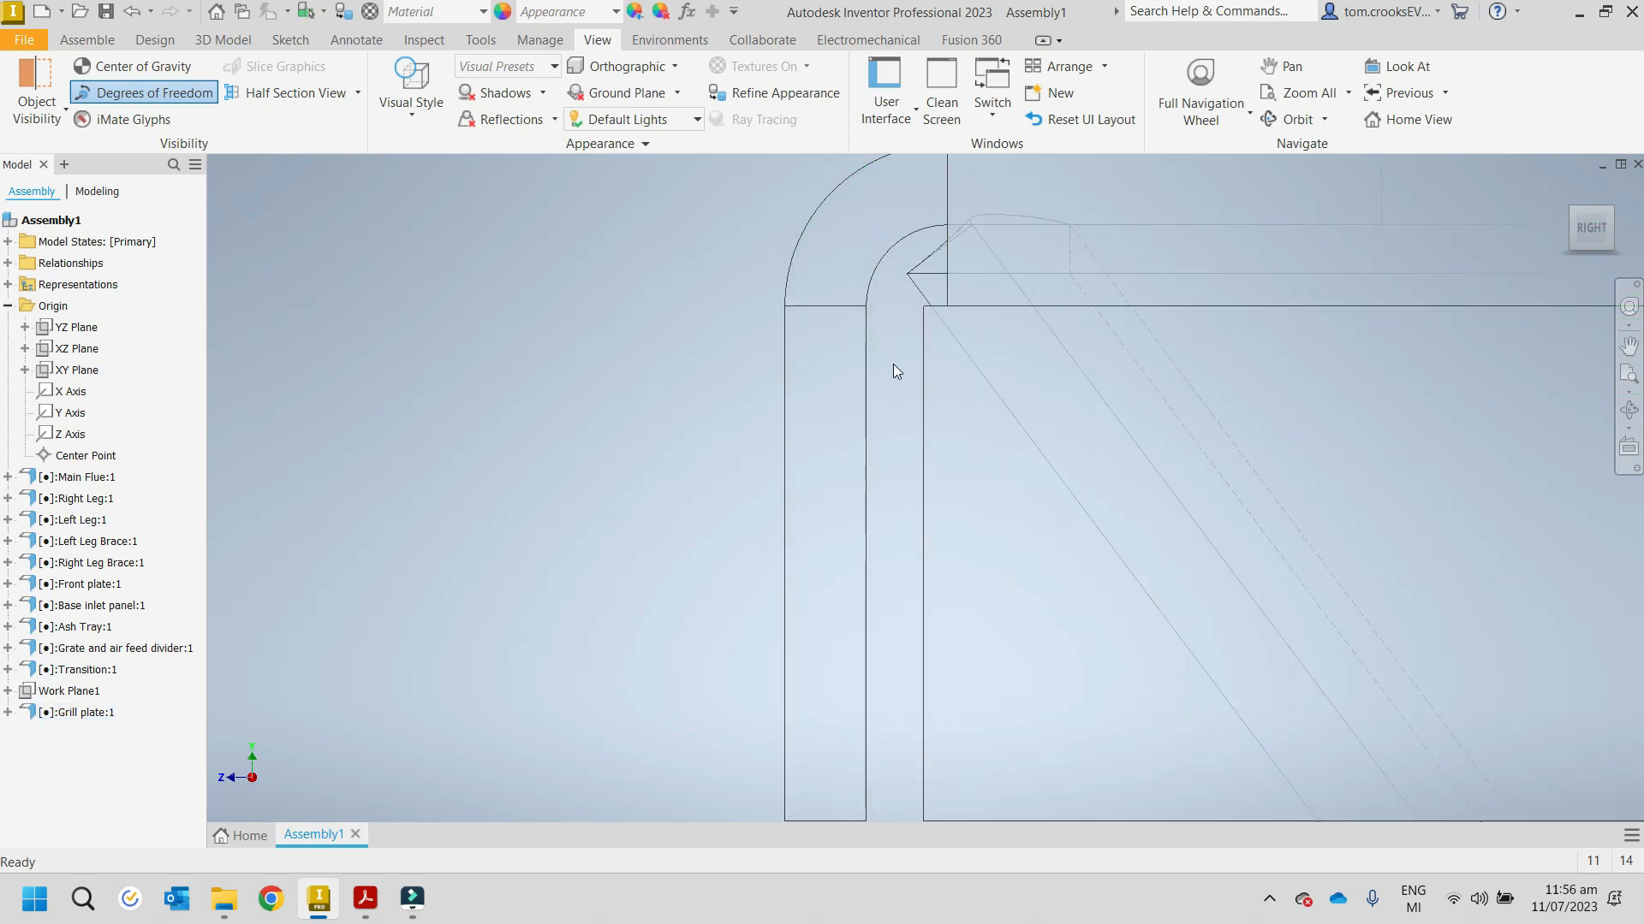
pyautogui.scroll(5, 791, 296)
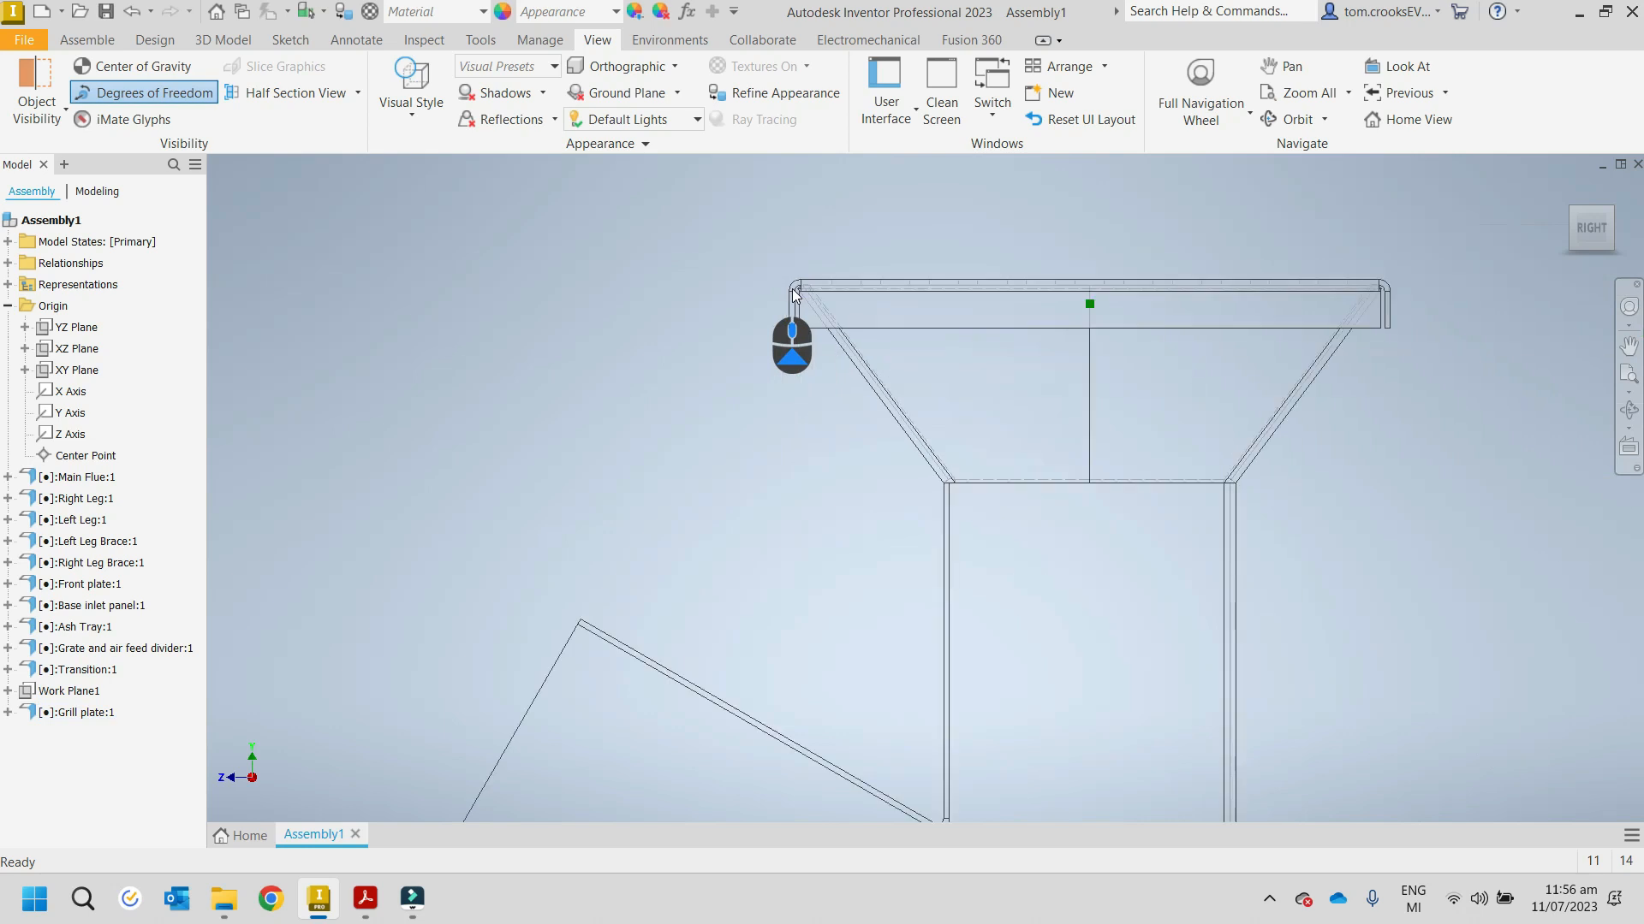
pyautogui.scroll(2, 792, 299)
pyautogui.scroll(-6, 925, 599)
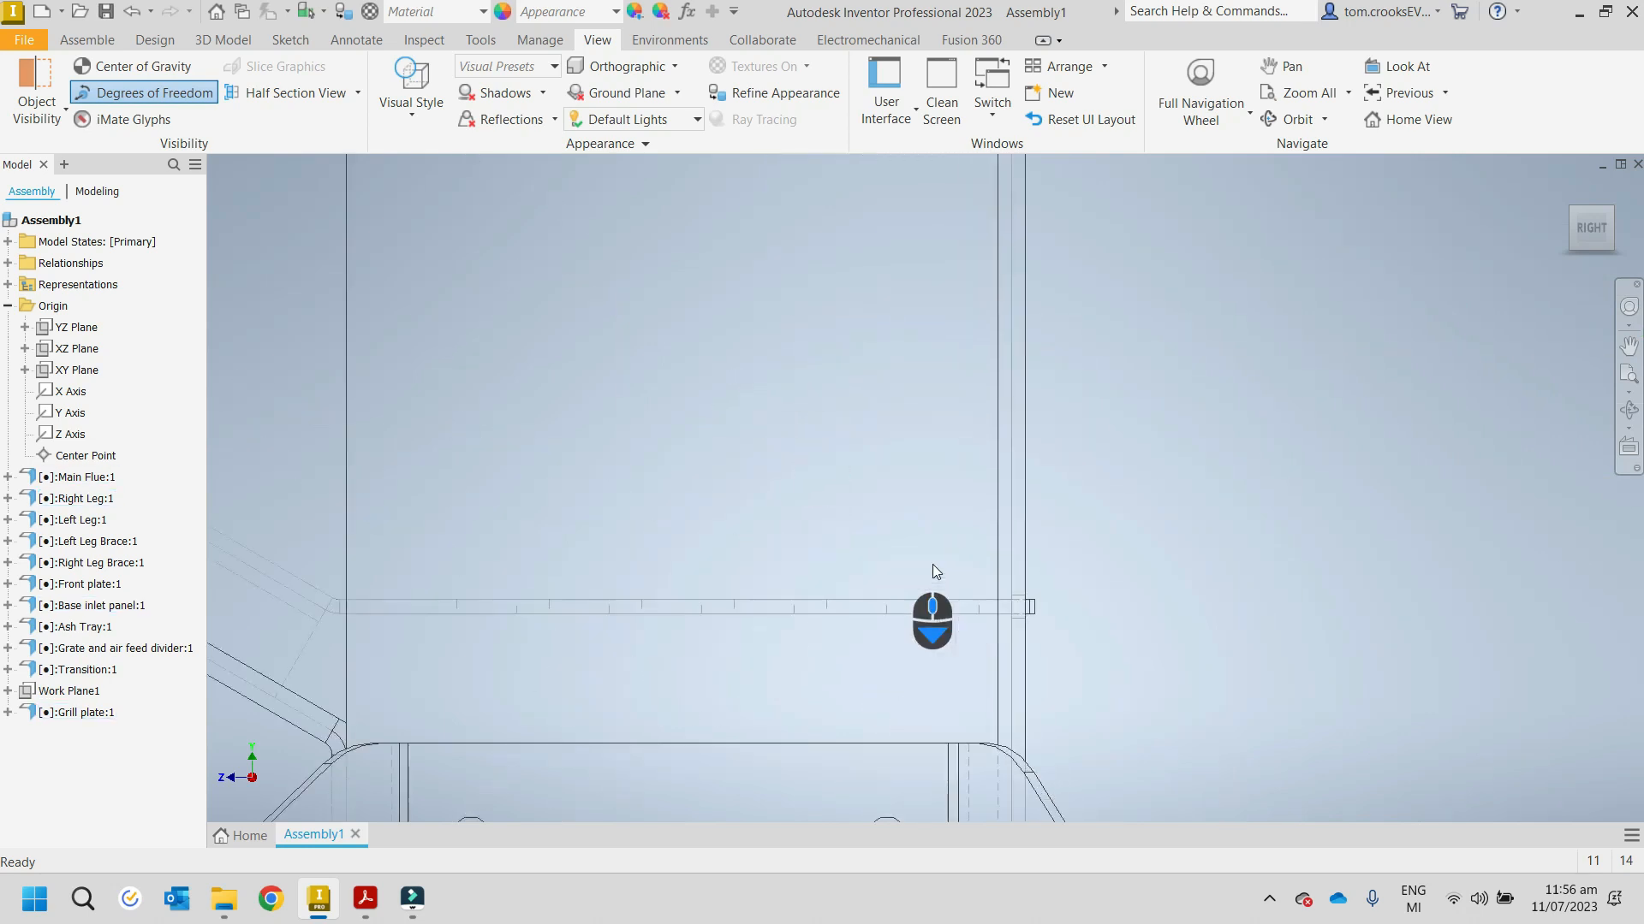
pyautogui.scroll(3, 924, 614)
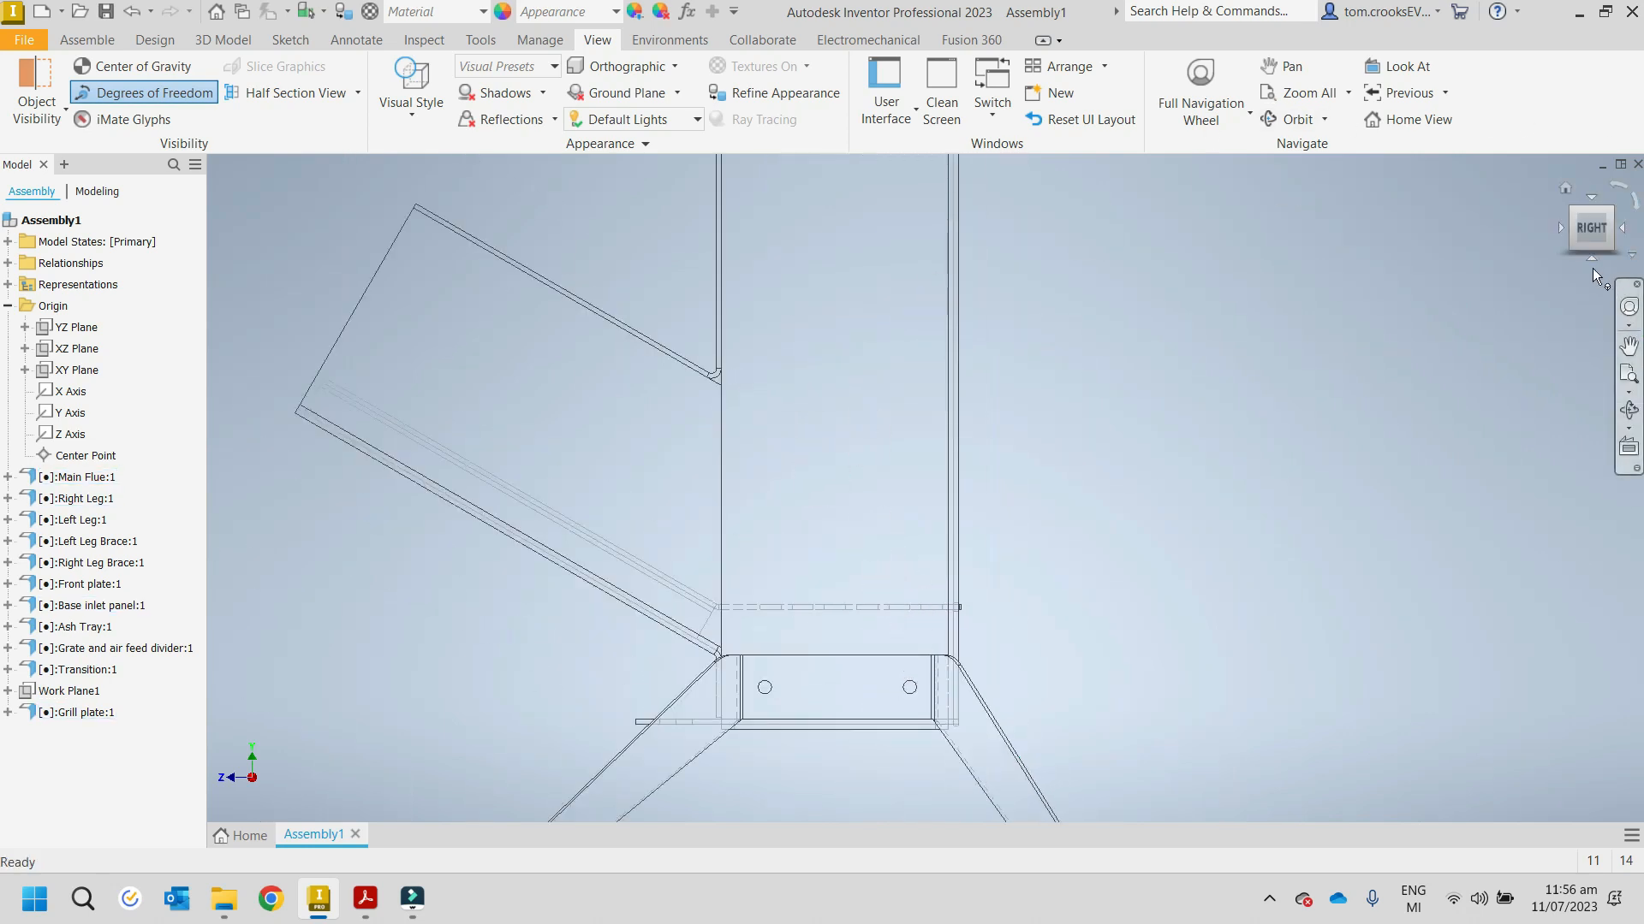
# Step: Examine the flue corners, legs and grate in the wireframe from the bottom view
pyautogui.click(1588, 257)
pyautogui.scroll(-5, 972, 562)
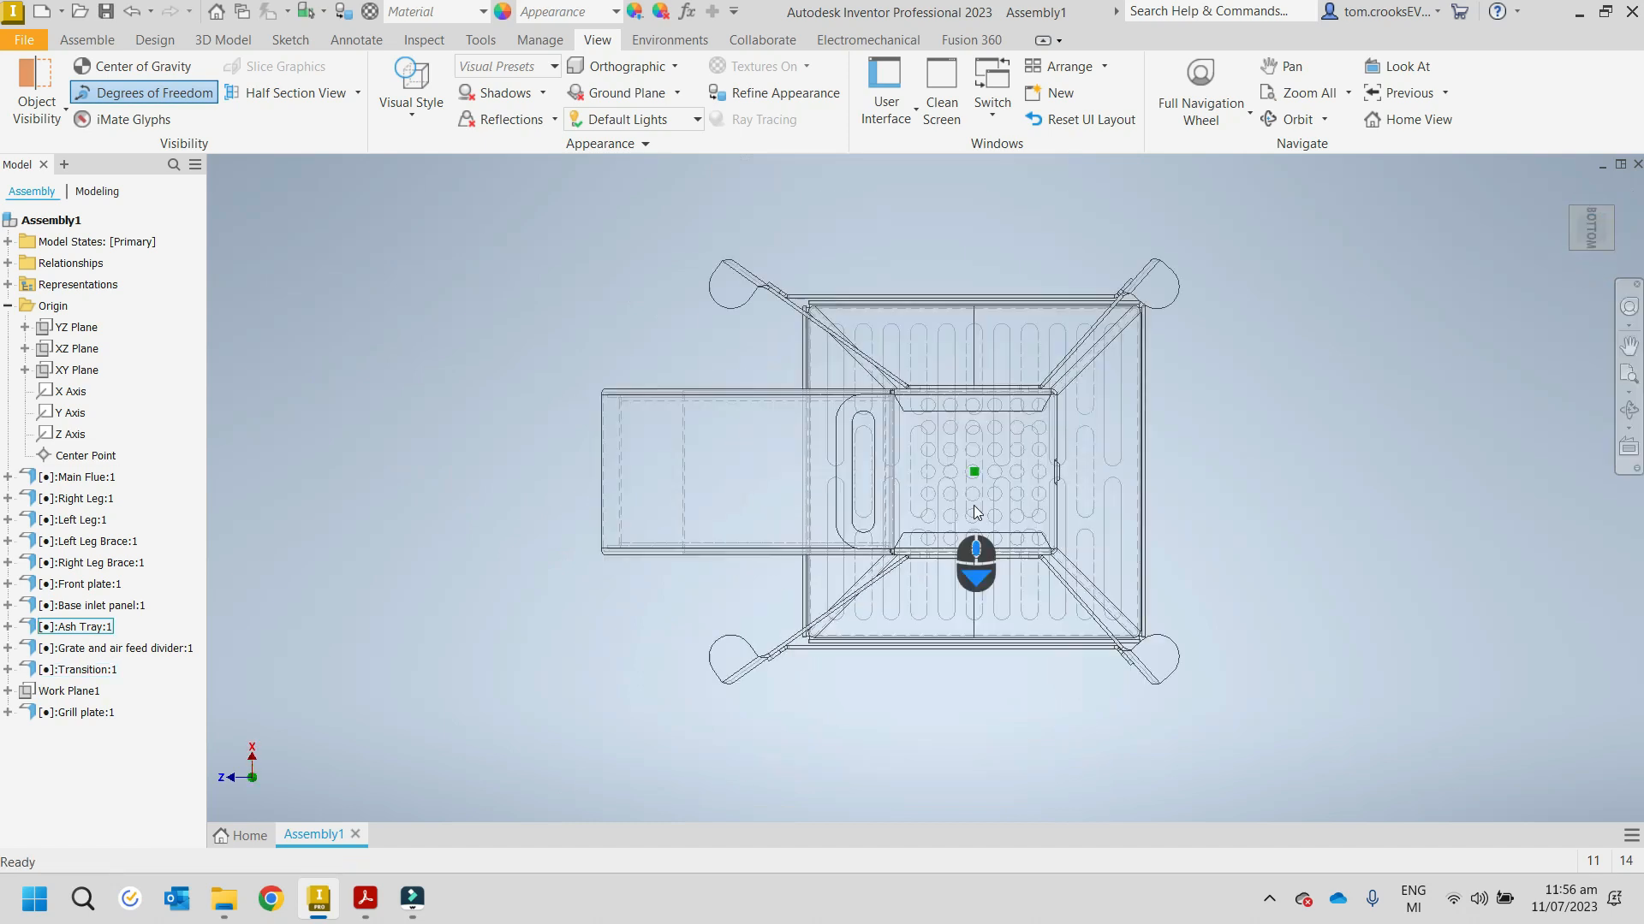
pyautogui.scroll(-6, 853, 270)
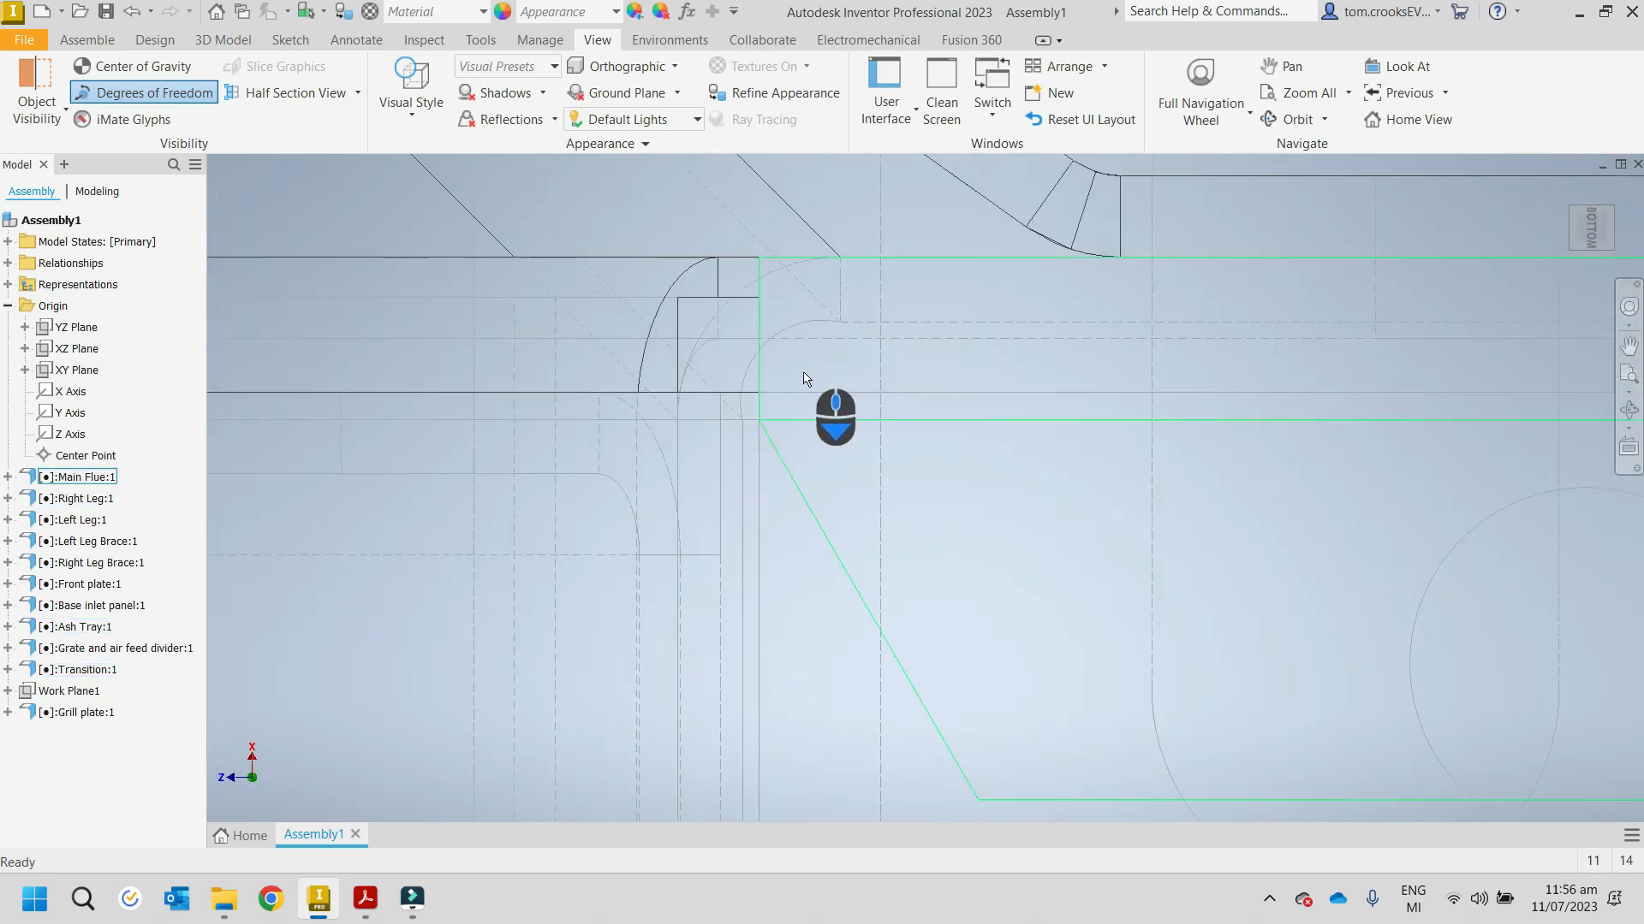
pyautogui.scroll(3, 805, 402)
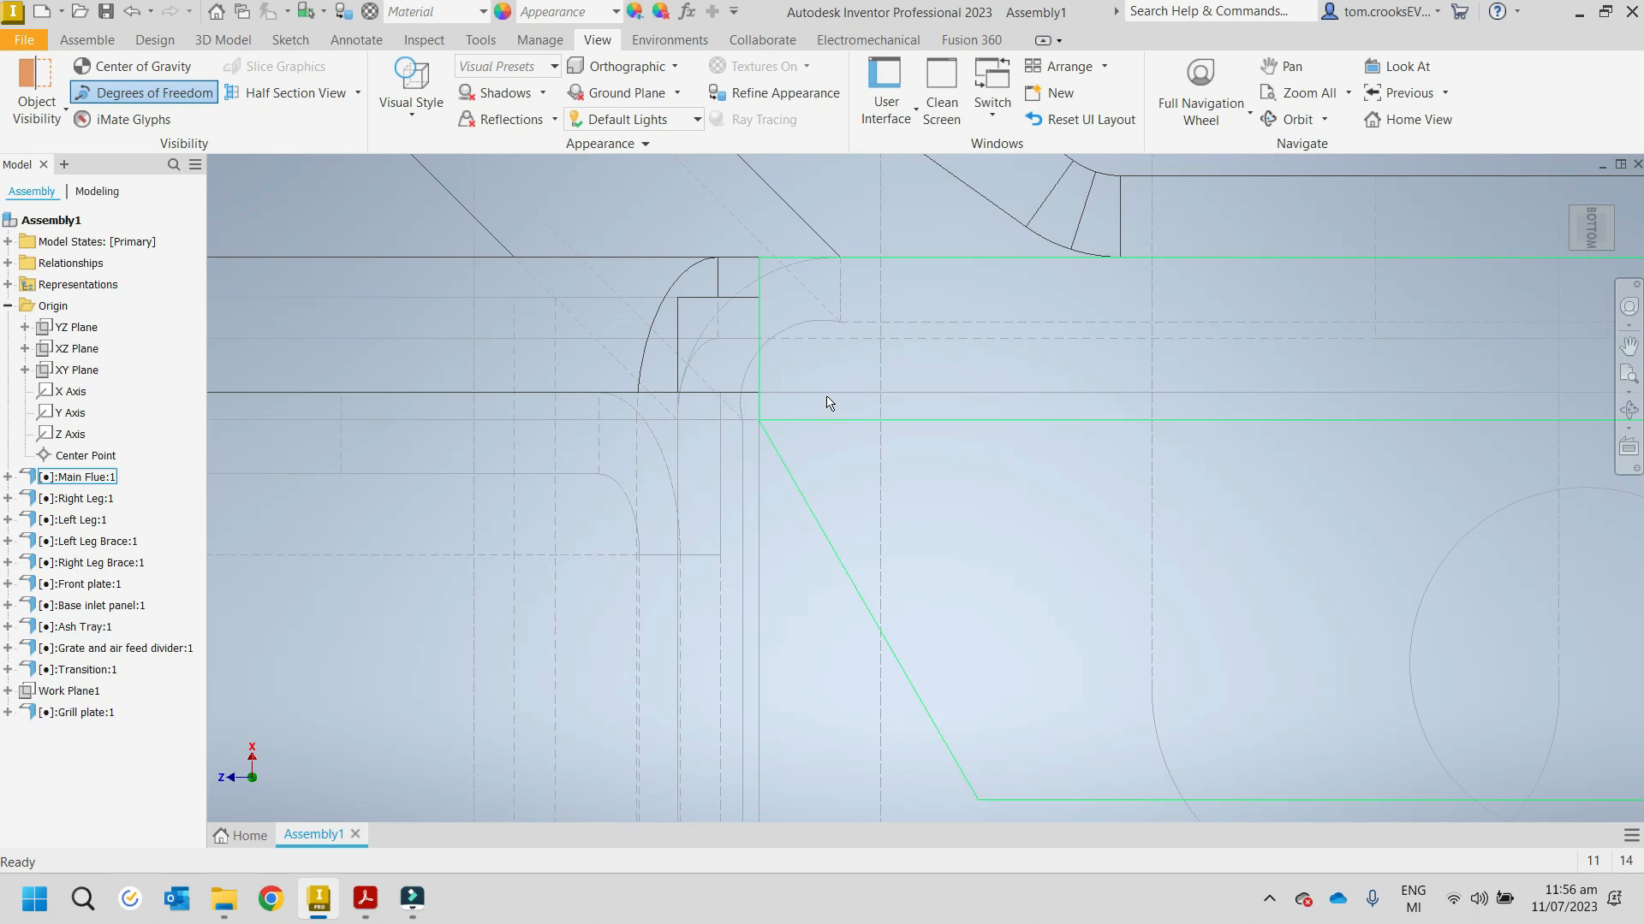
pyautogui.scroll(-4, 1299, 445)
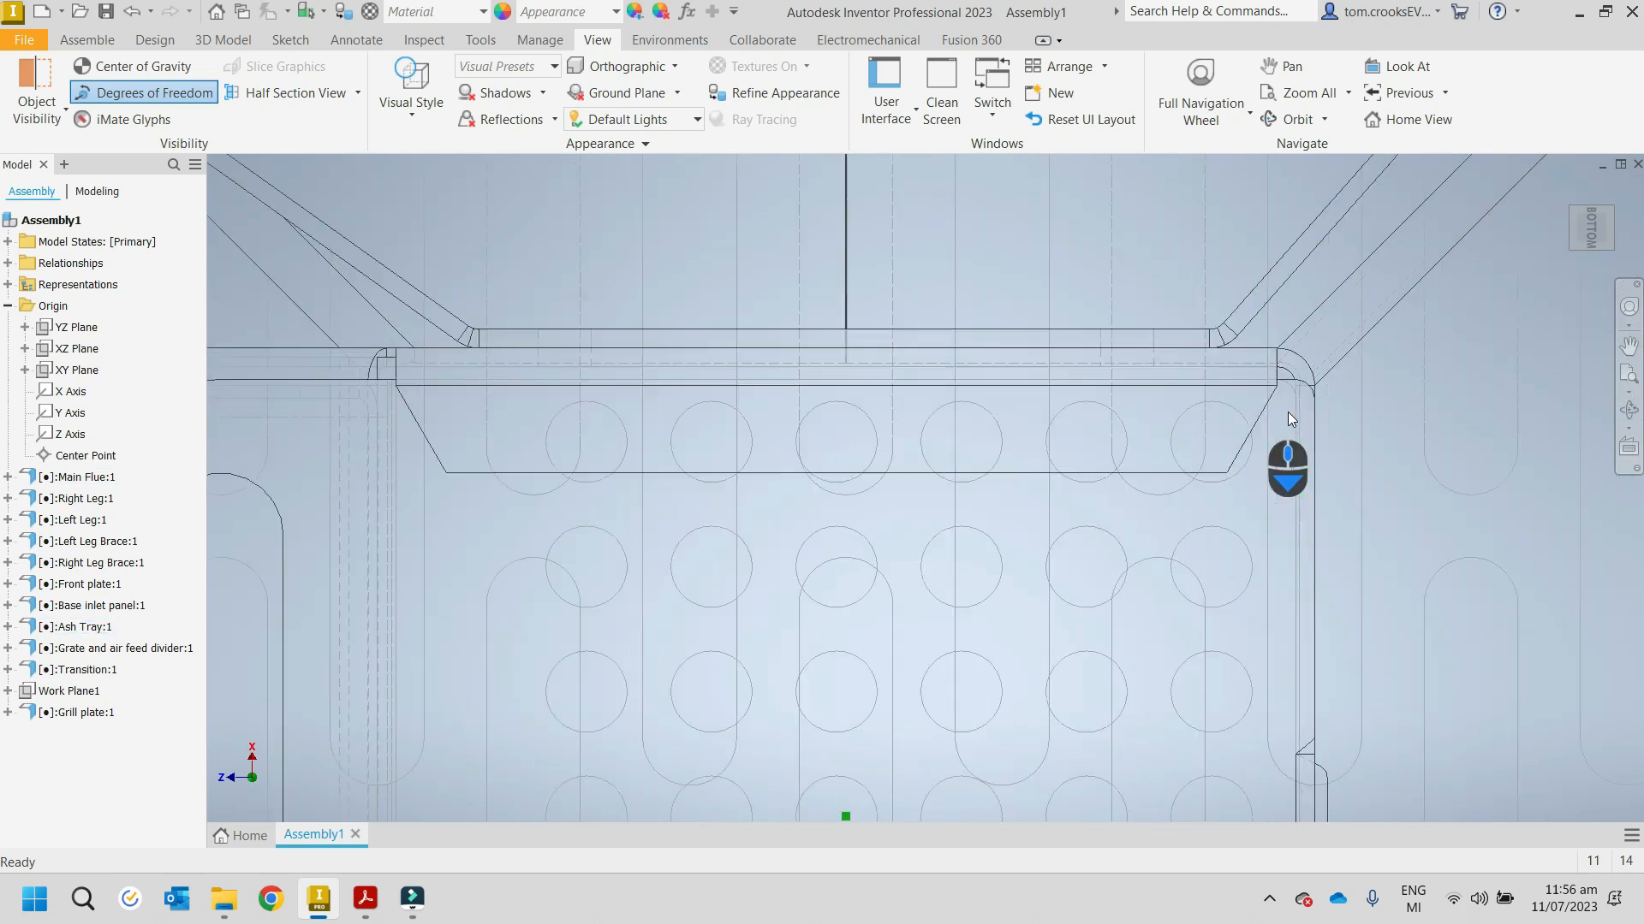
pyautogui.scroll(6, 1274, 316)
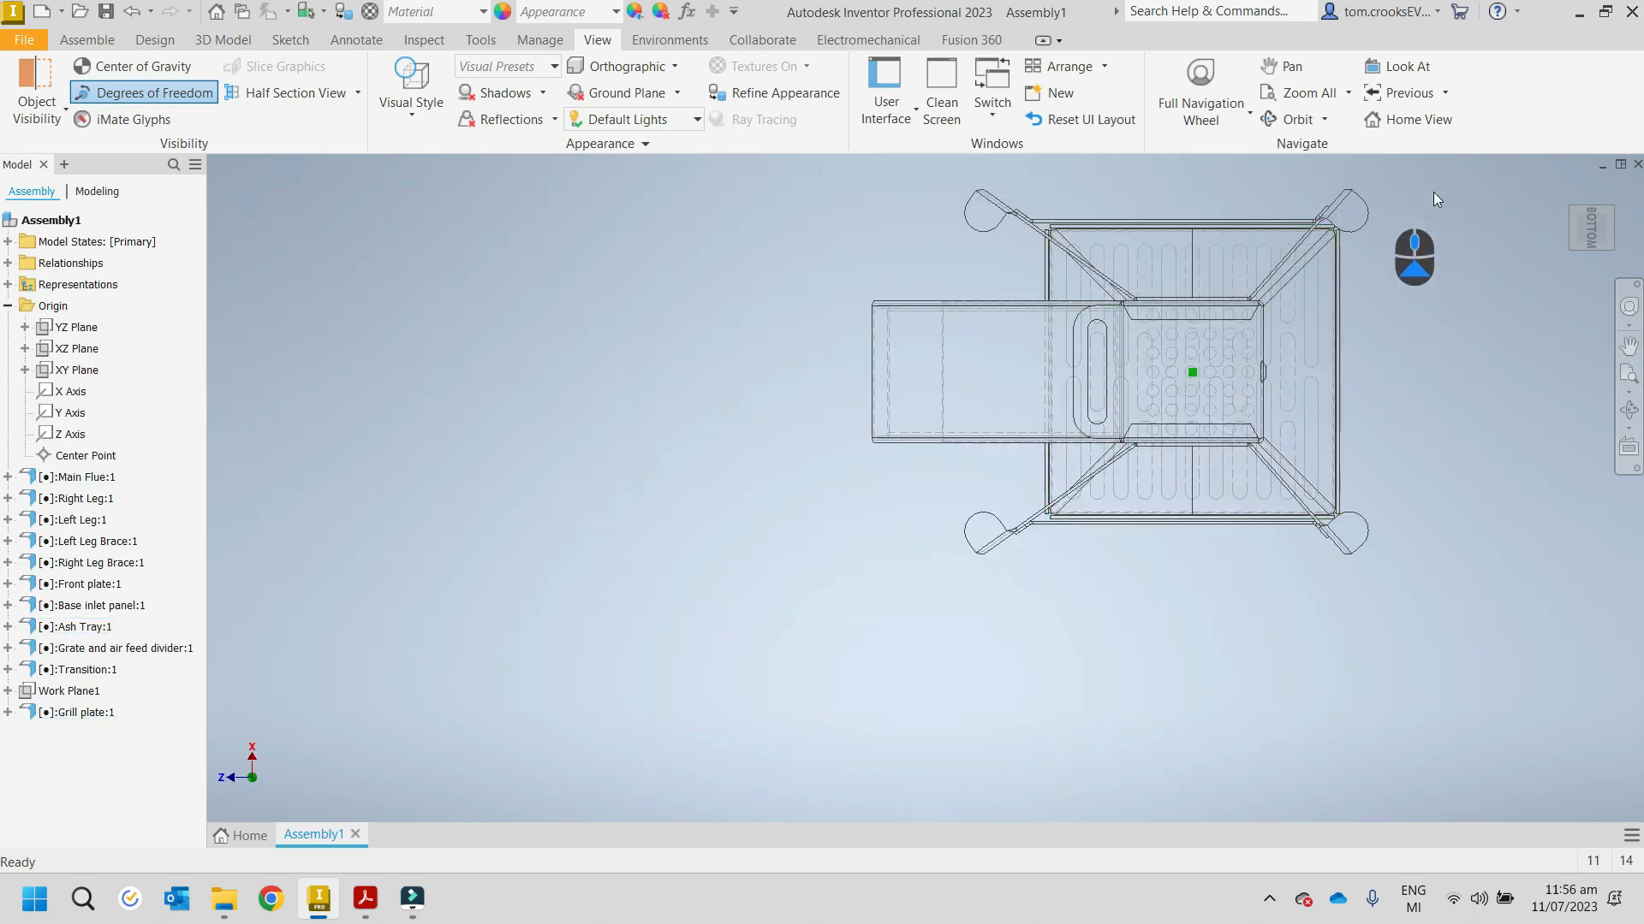
# Step: Return to the home view and set the visual style to Shaded with Edges
pyautogui.click(1569, 188)
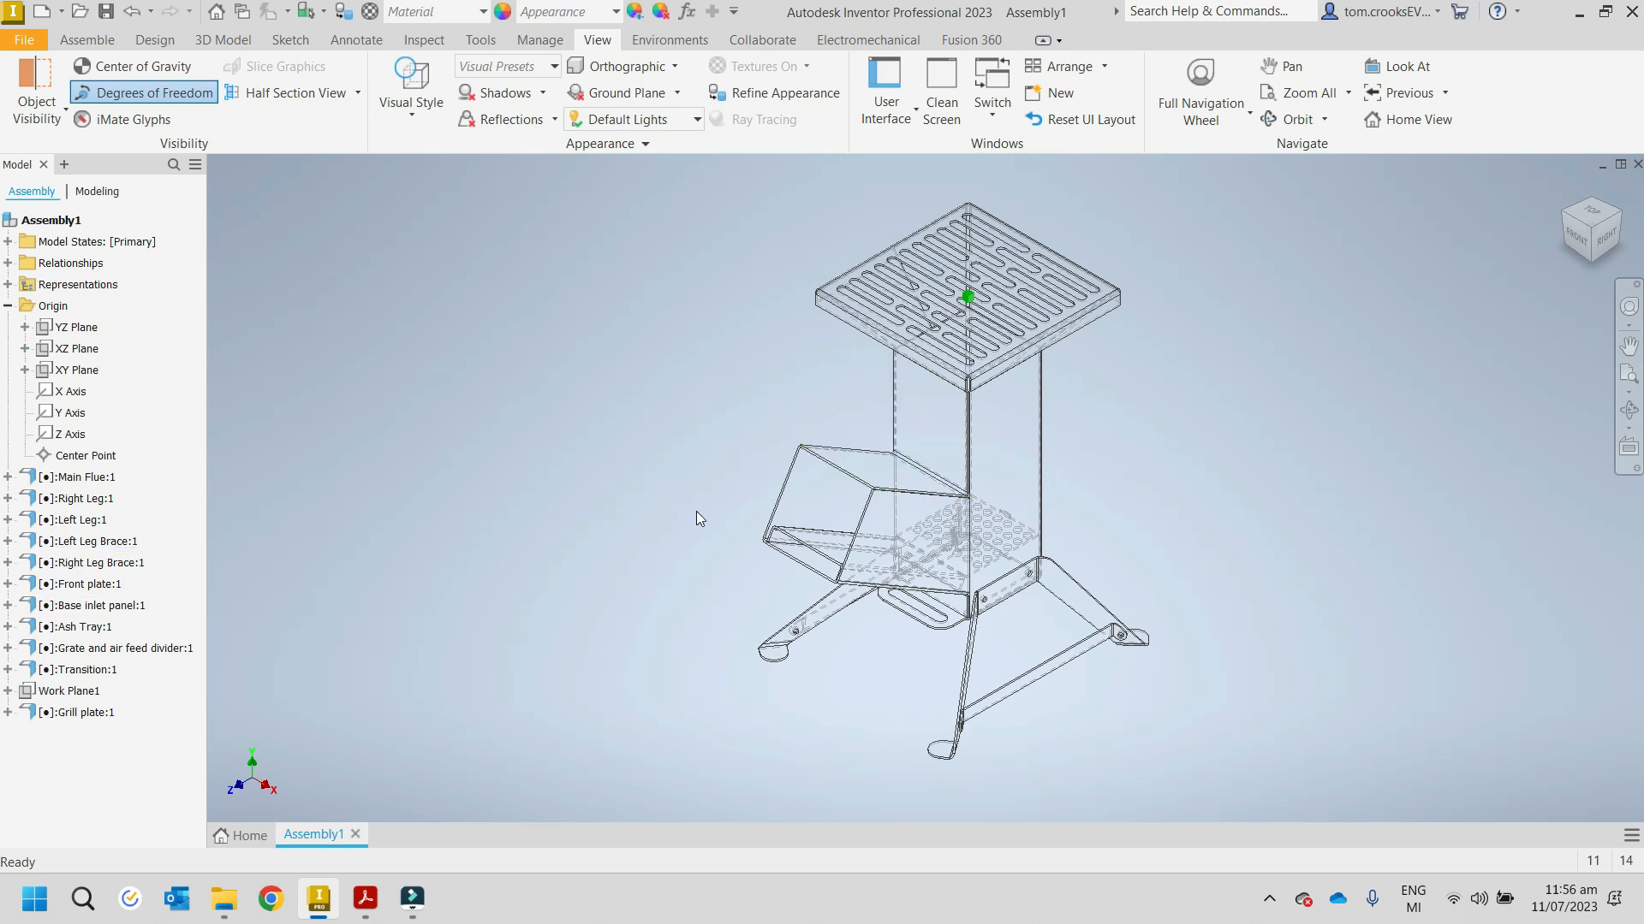
pyautogui.click(423, 114)
pyautogui.click(204, 245)
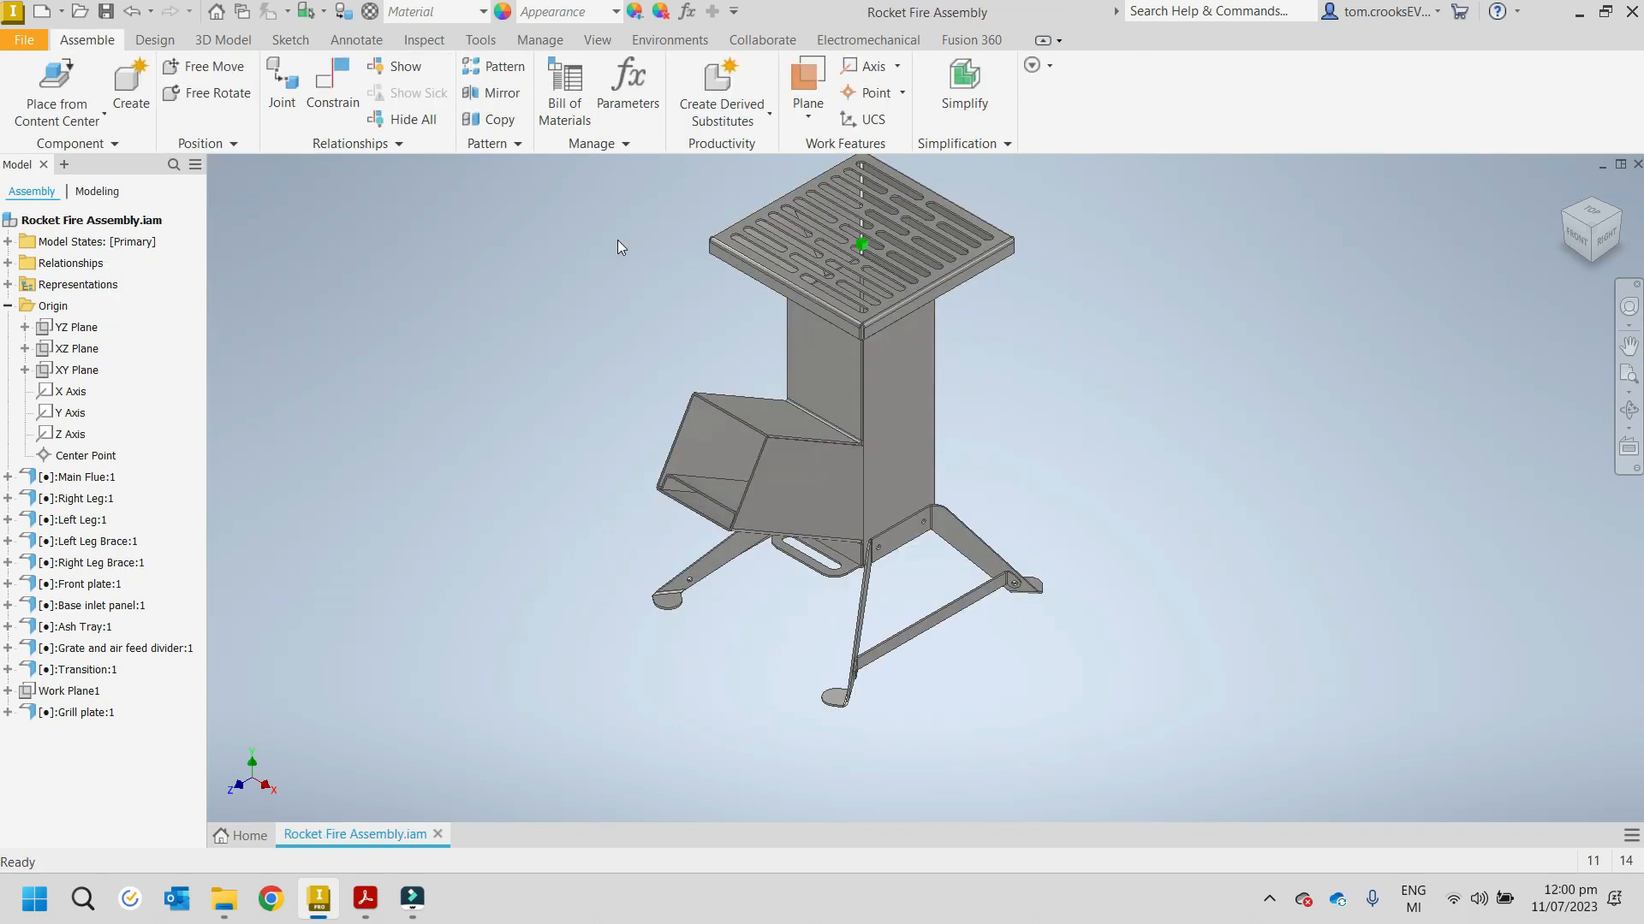
# Step: Switch to File Explorer and examine the Rocket Fire Assembly Exercise parts, including the M8 Nut and M8 x 16 Bolt
pyautogui.click(224, 899)
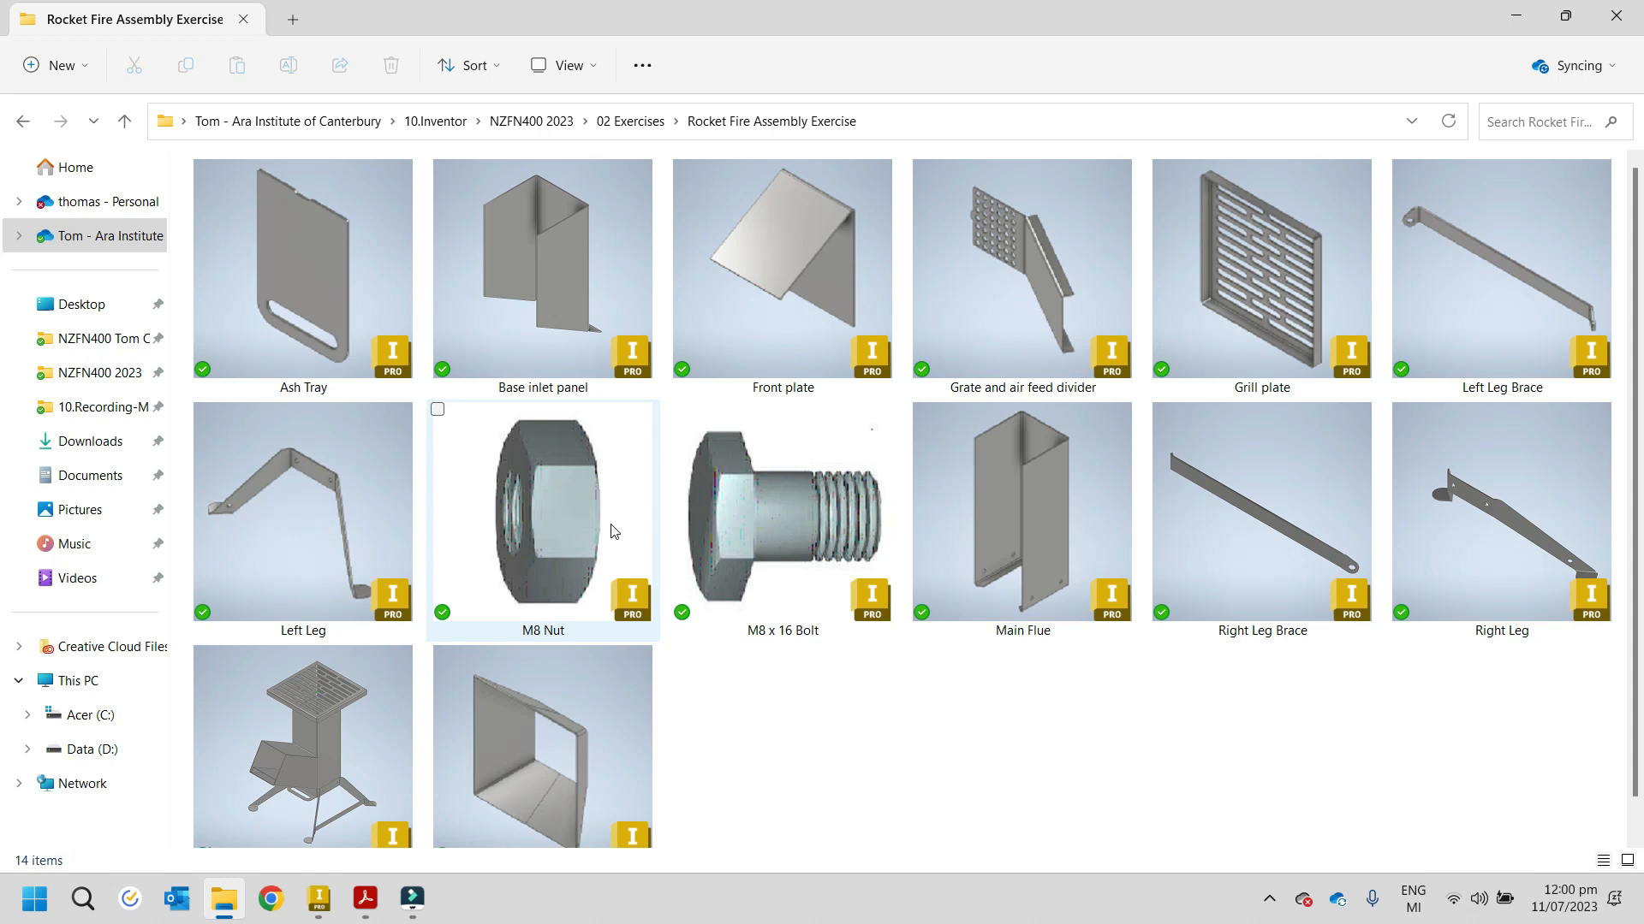
pyautogui.moveTo(614, 531)
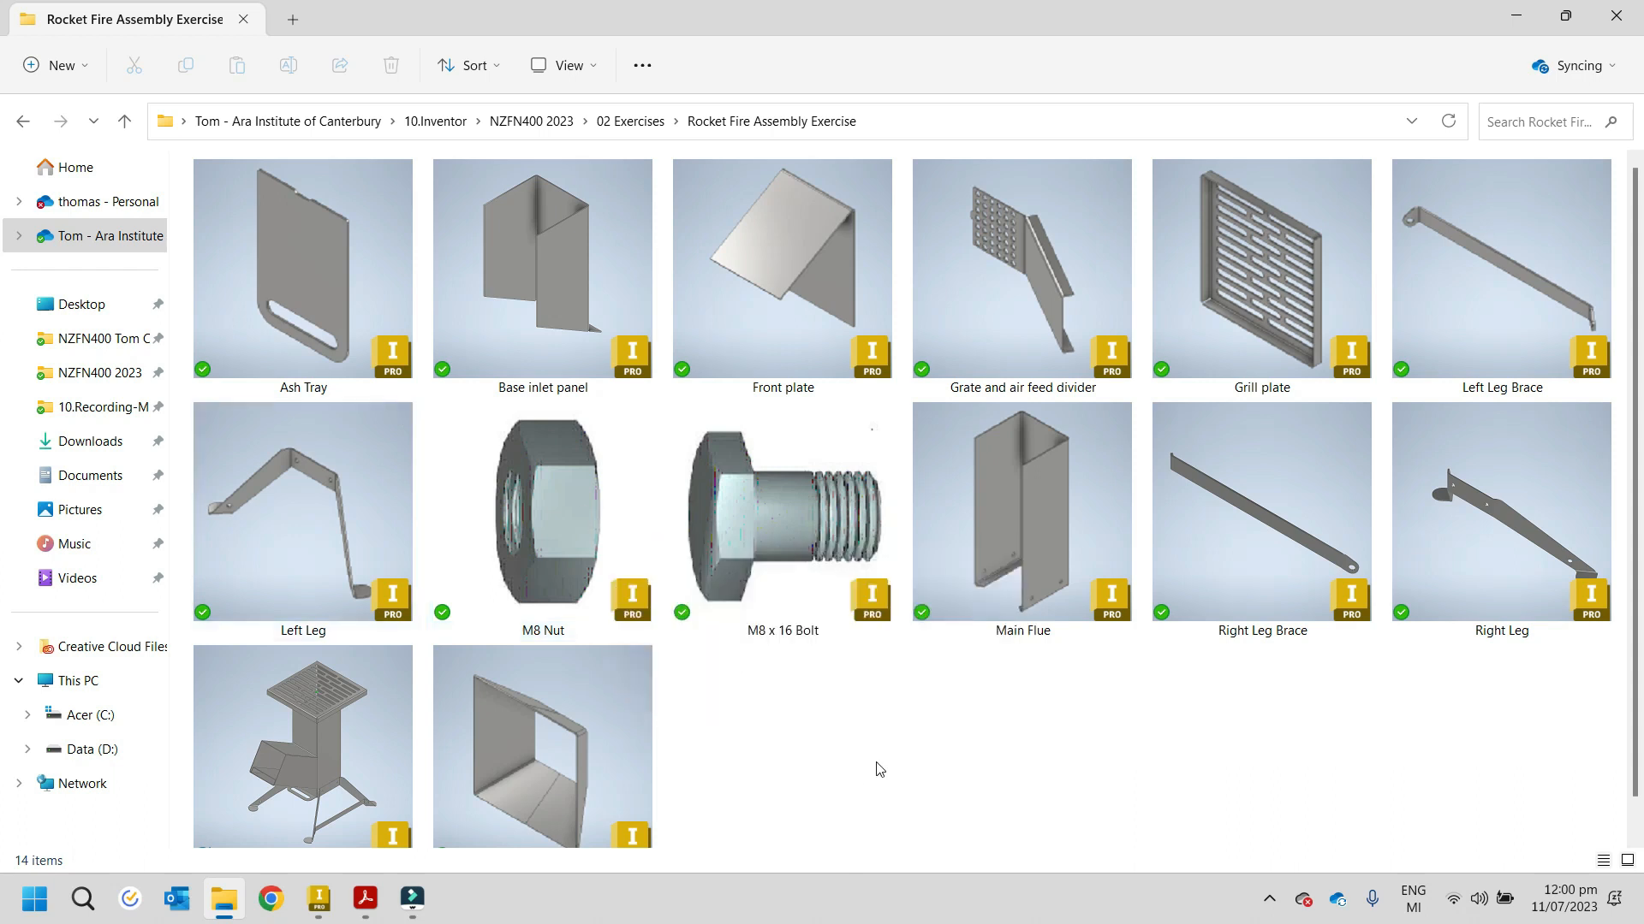
pyautogui.moveTo(365, 898)
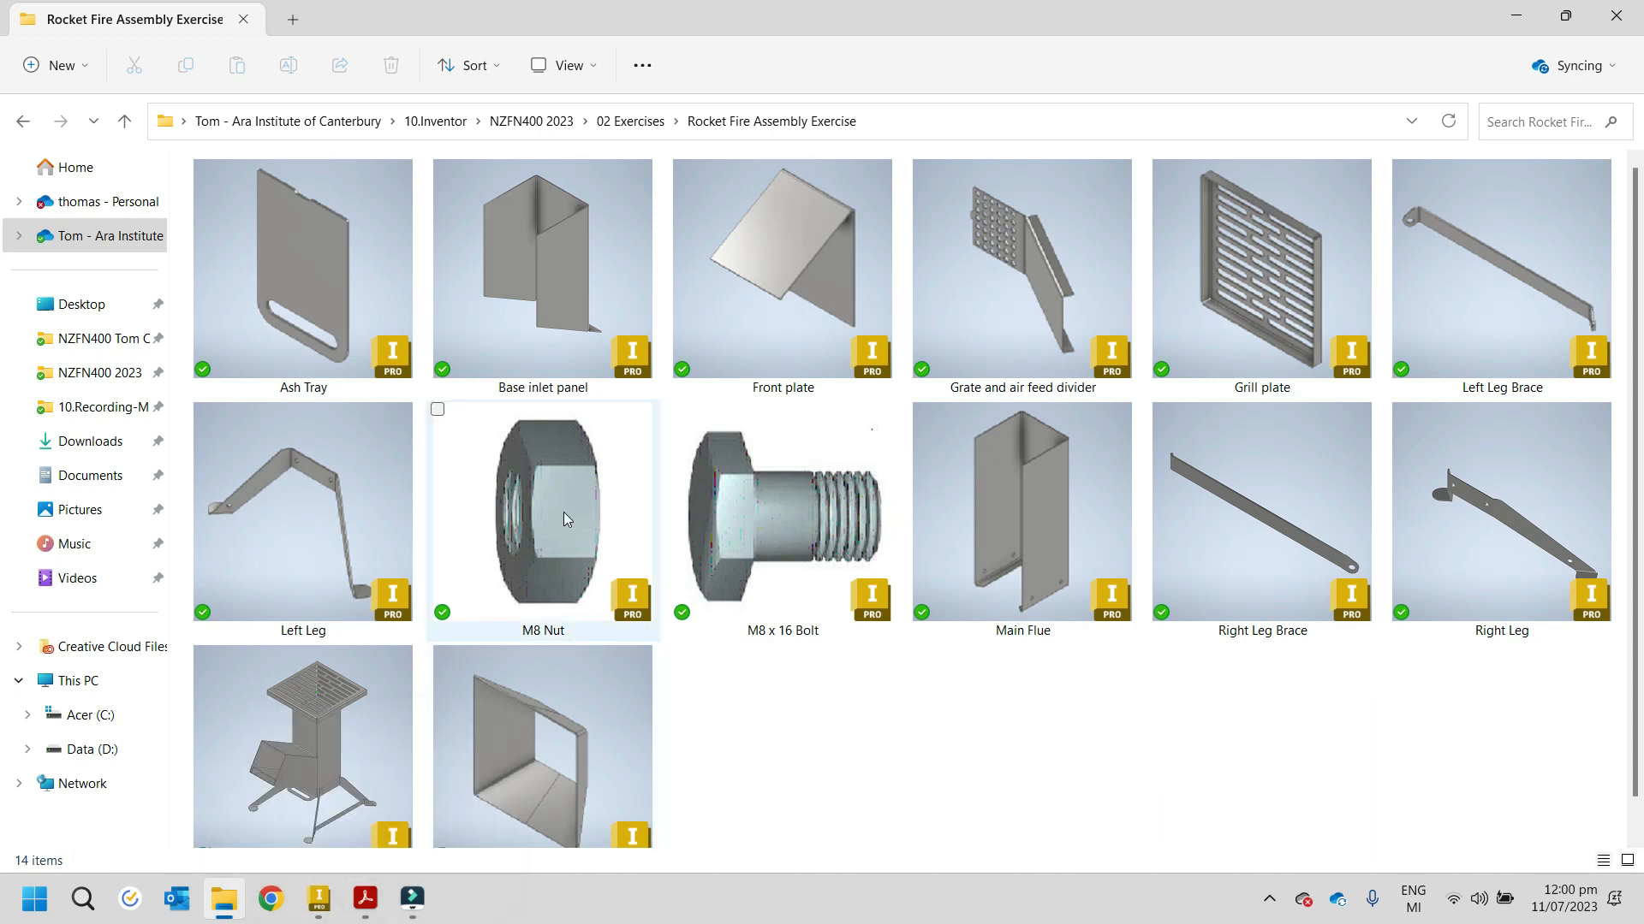
pyautogui.moveTo(546, 527)
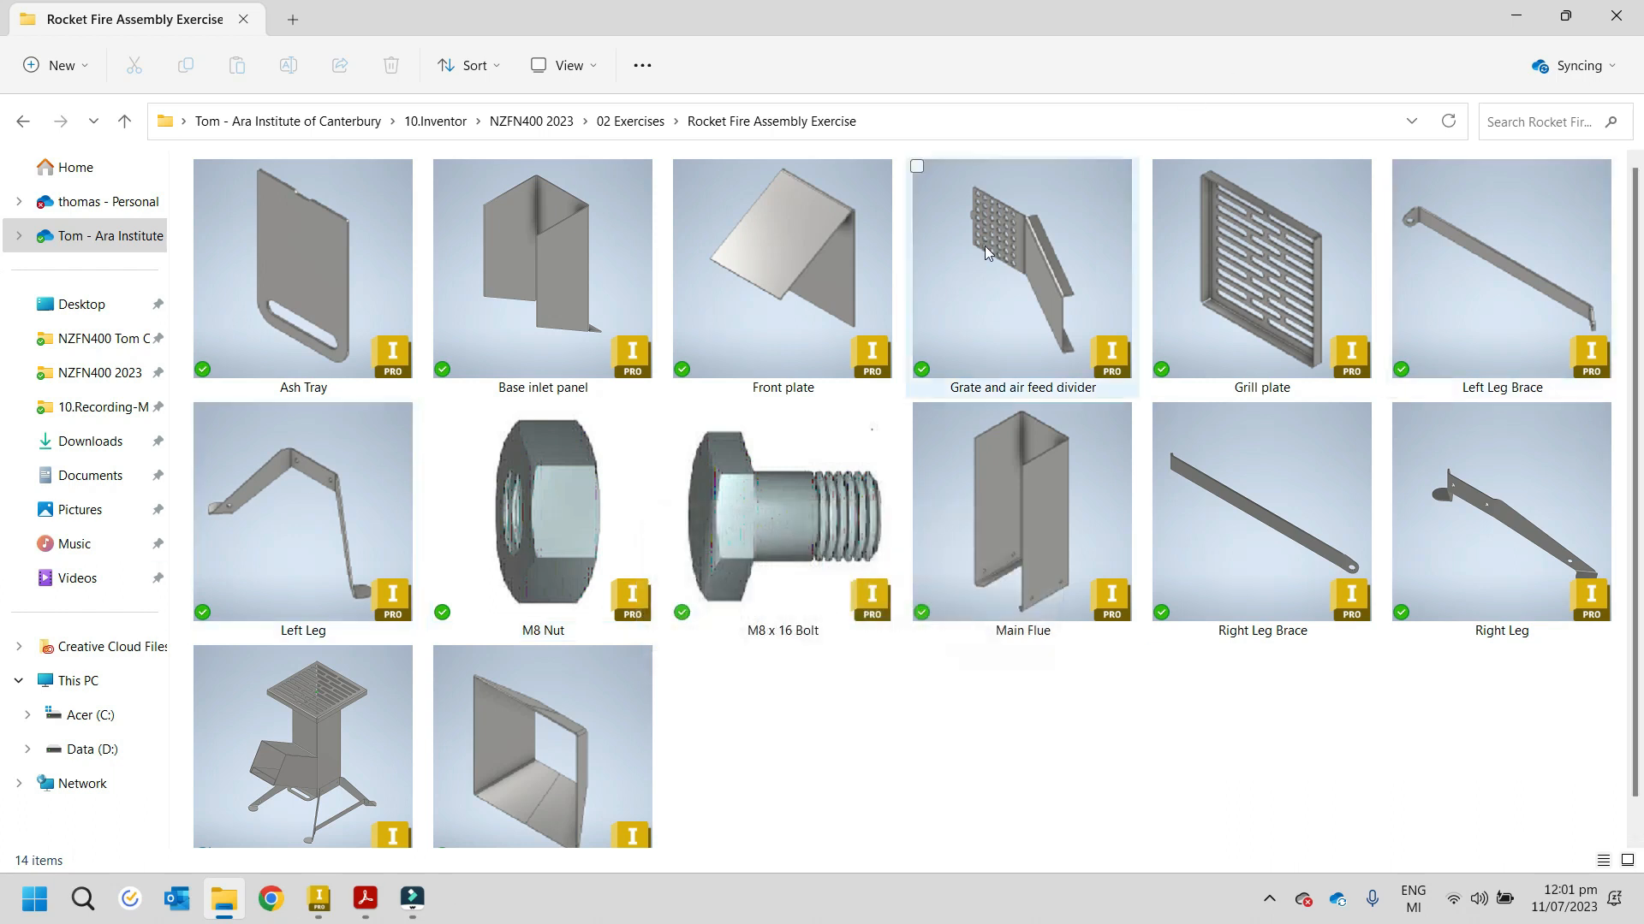
pyautogui.moveTo(1281, 251)
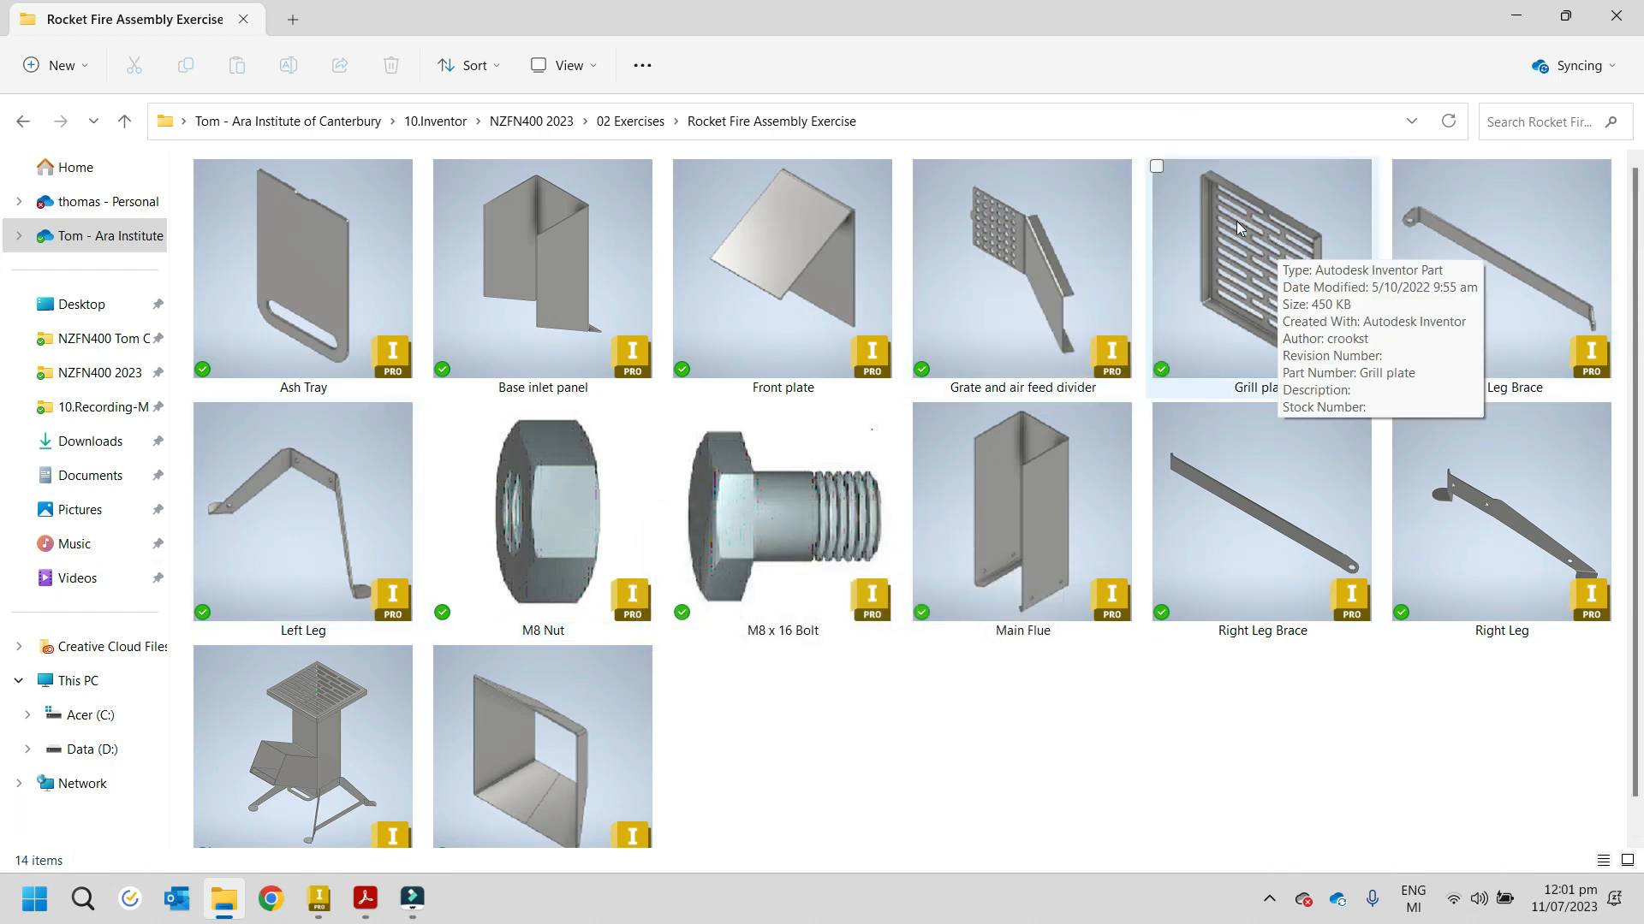
pyautogui.moveTo(412, 318)
pyautogui.moveTo(529, 778)
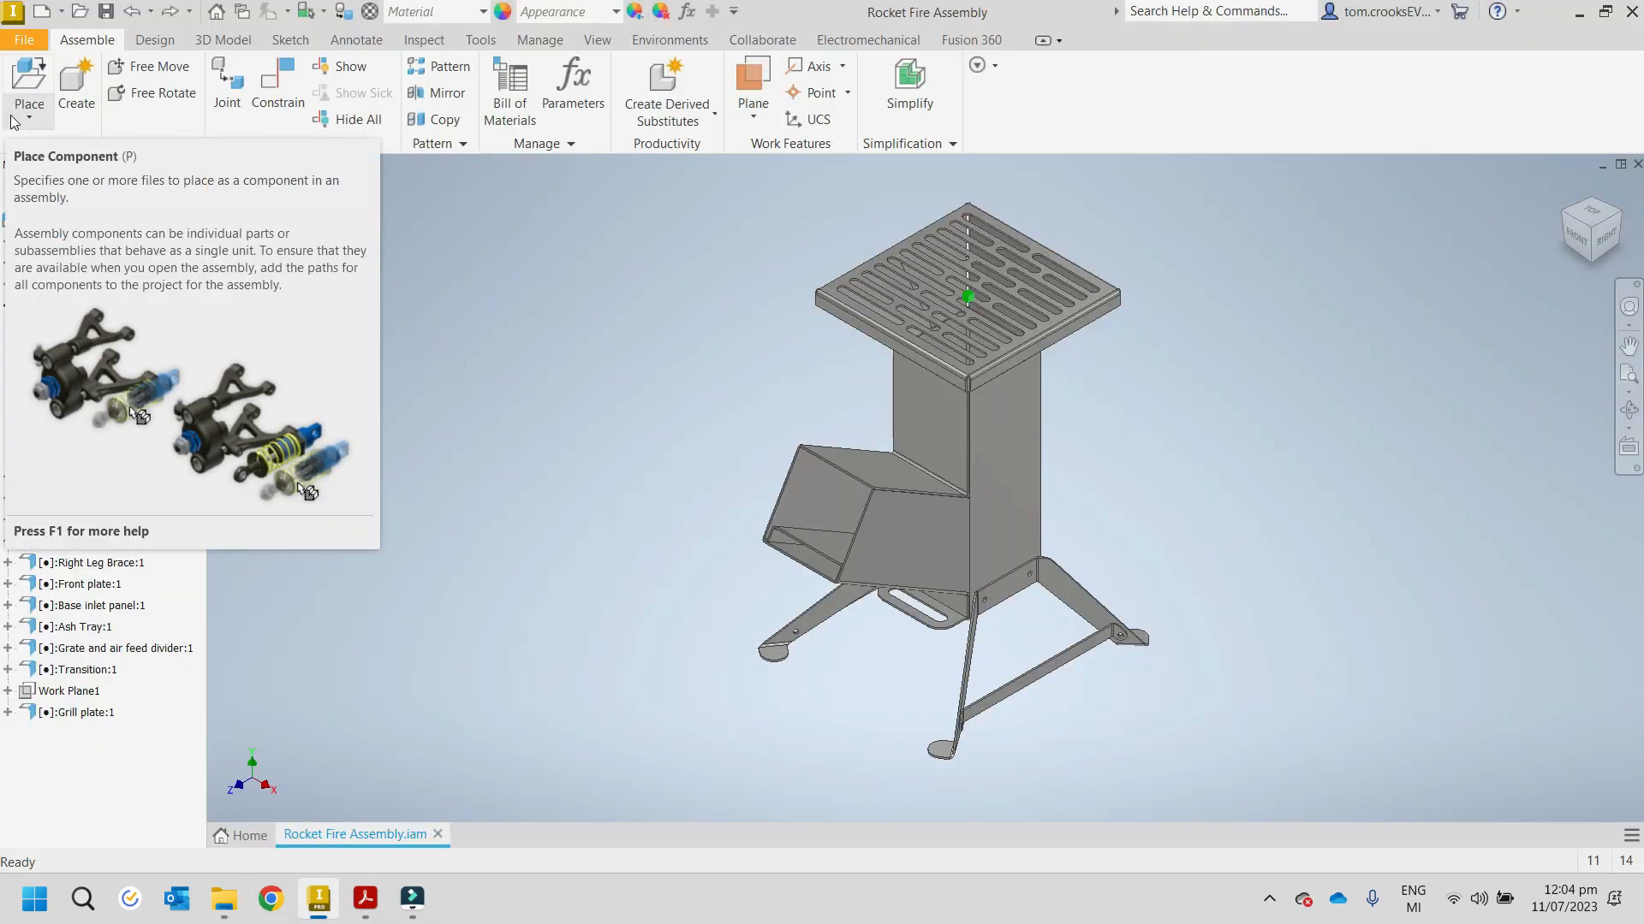
# Step: Choose the AS 1110 - Metric hex head bolt from the Content Center for placement in the assembly
pyautogui.click(32, 121)
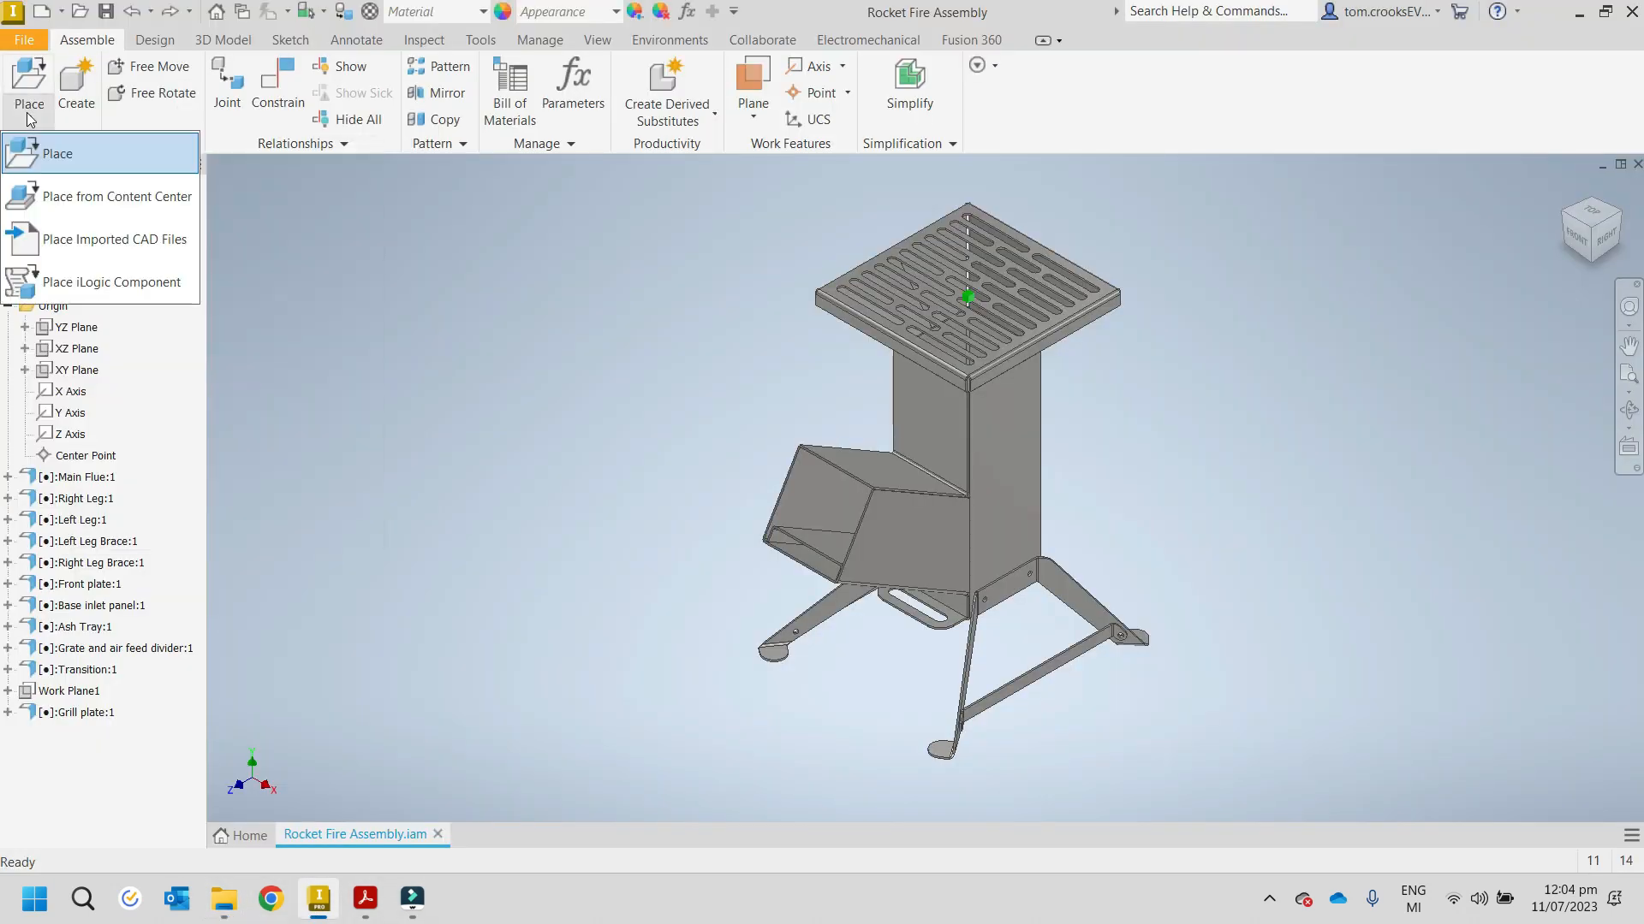
pyautogui.click(86, 199)
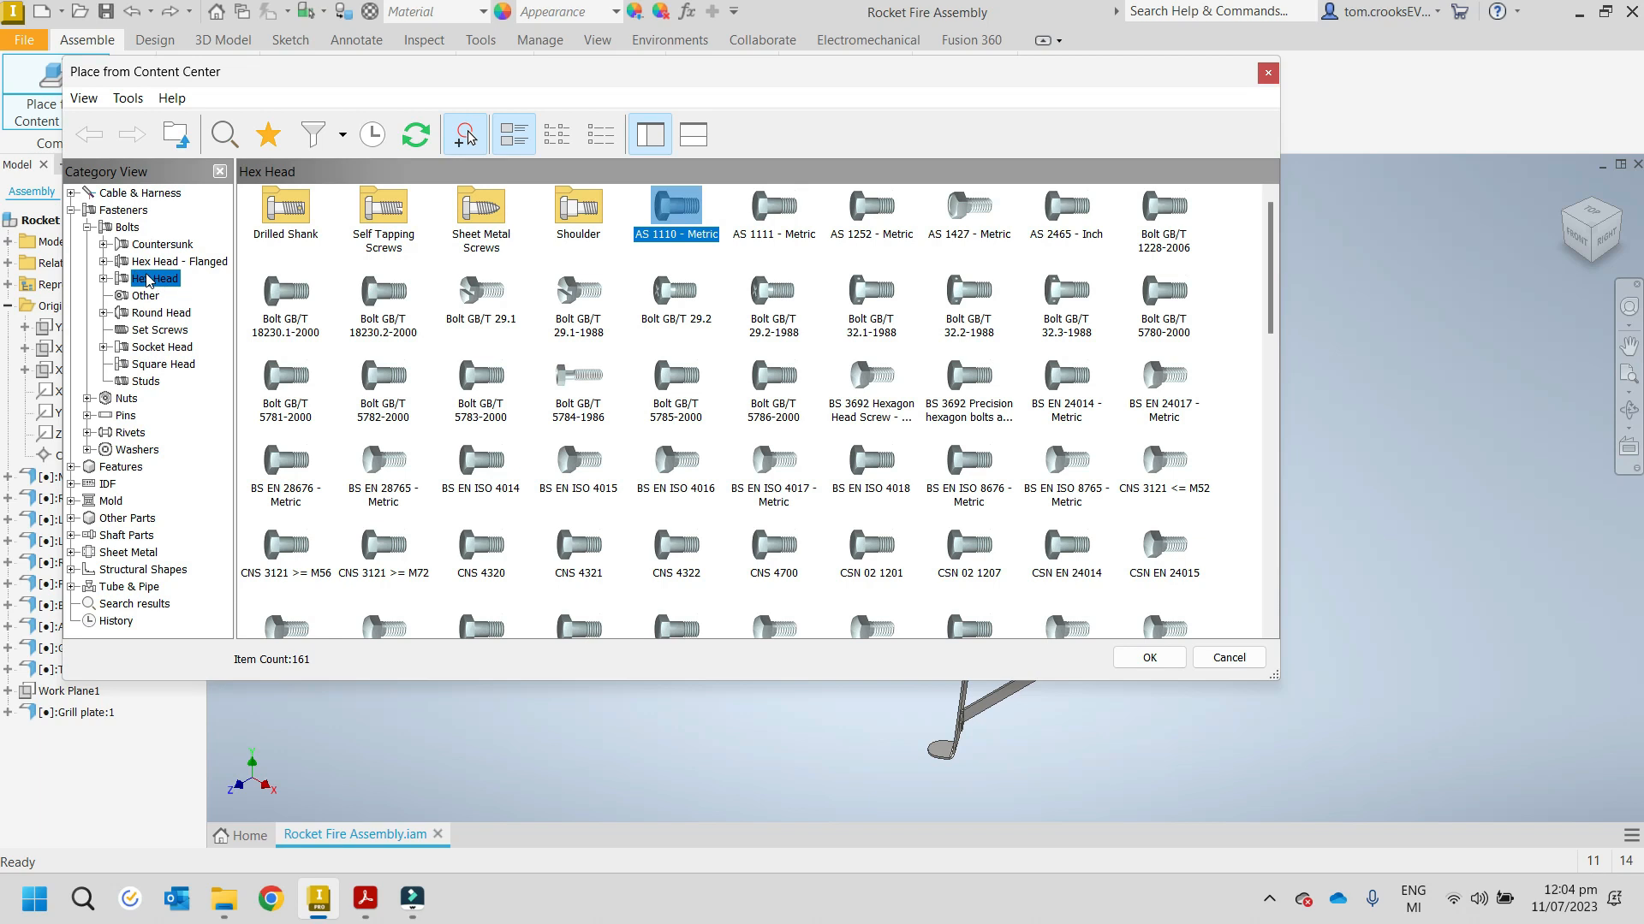
pyautogui.doubleClick(678, 208)
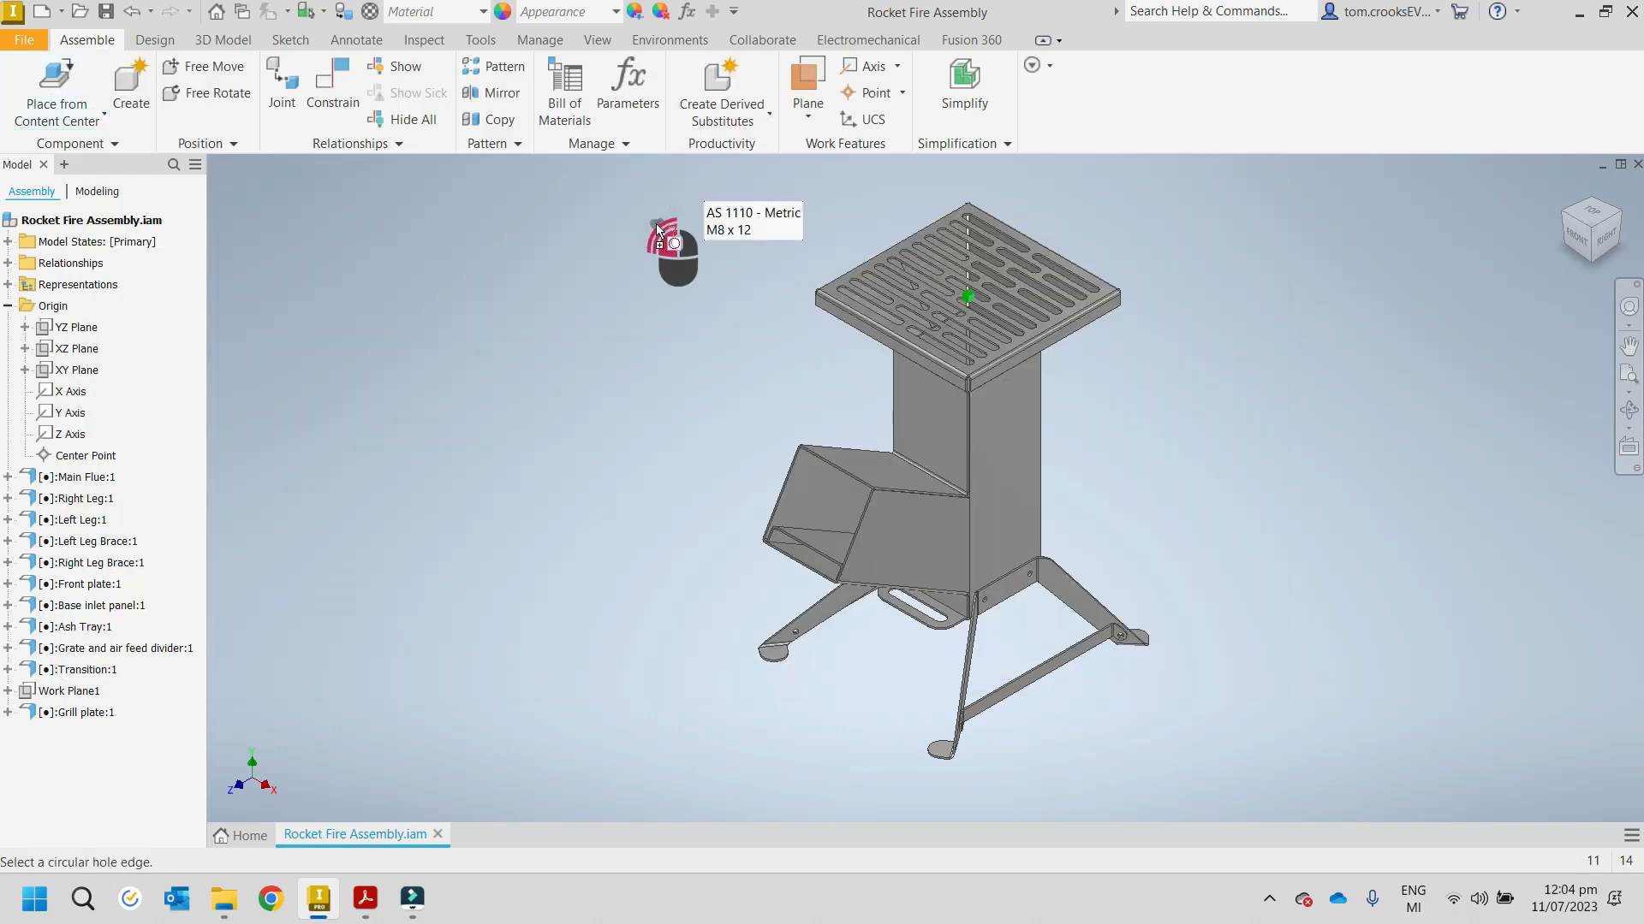
# Step: Place the M8 x 12 bolt in the hole at the rear end of the right-side leg brace, seated on the brace's face
pyautogui.scroll(-5, 1151, 687)
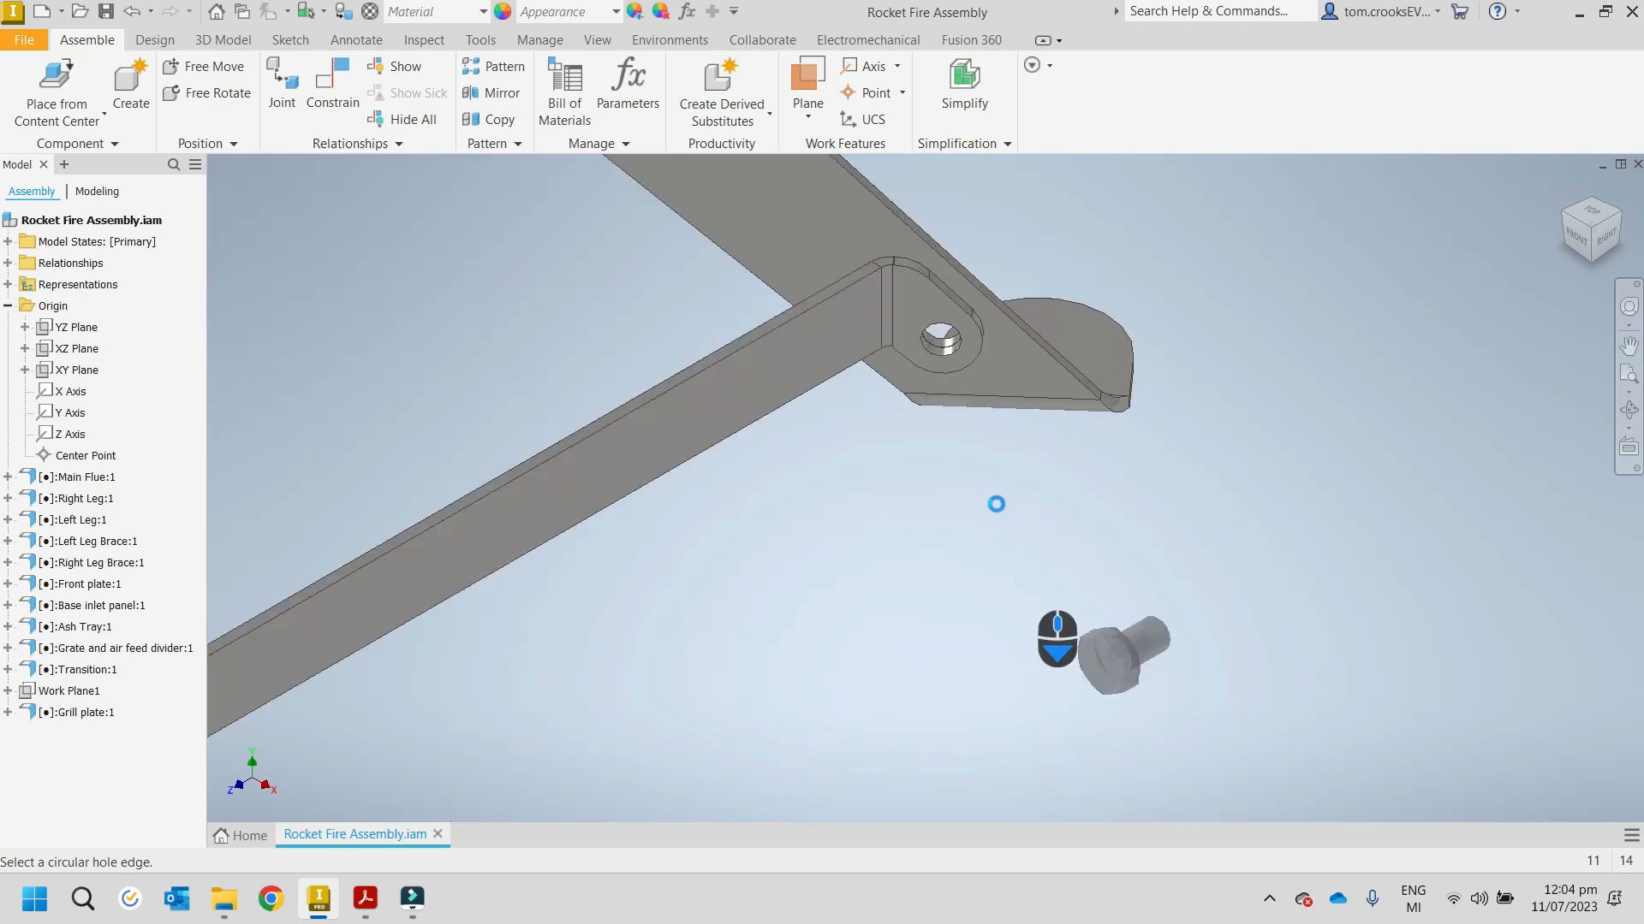
pyautogui.scroll(-4, 879, 374)
pyautogui.scroll(-6, 879, 375)
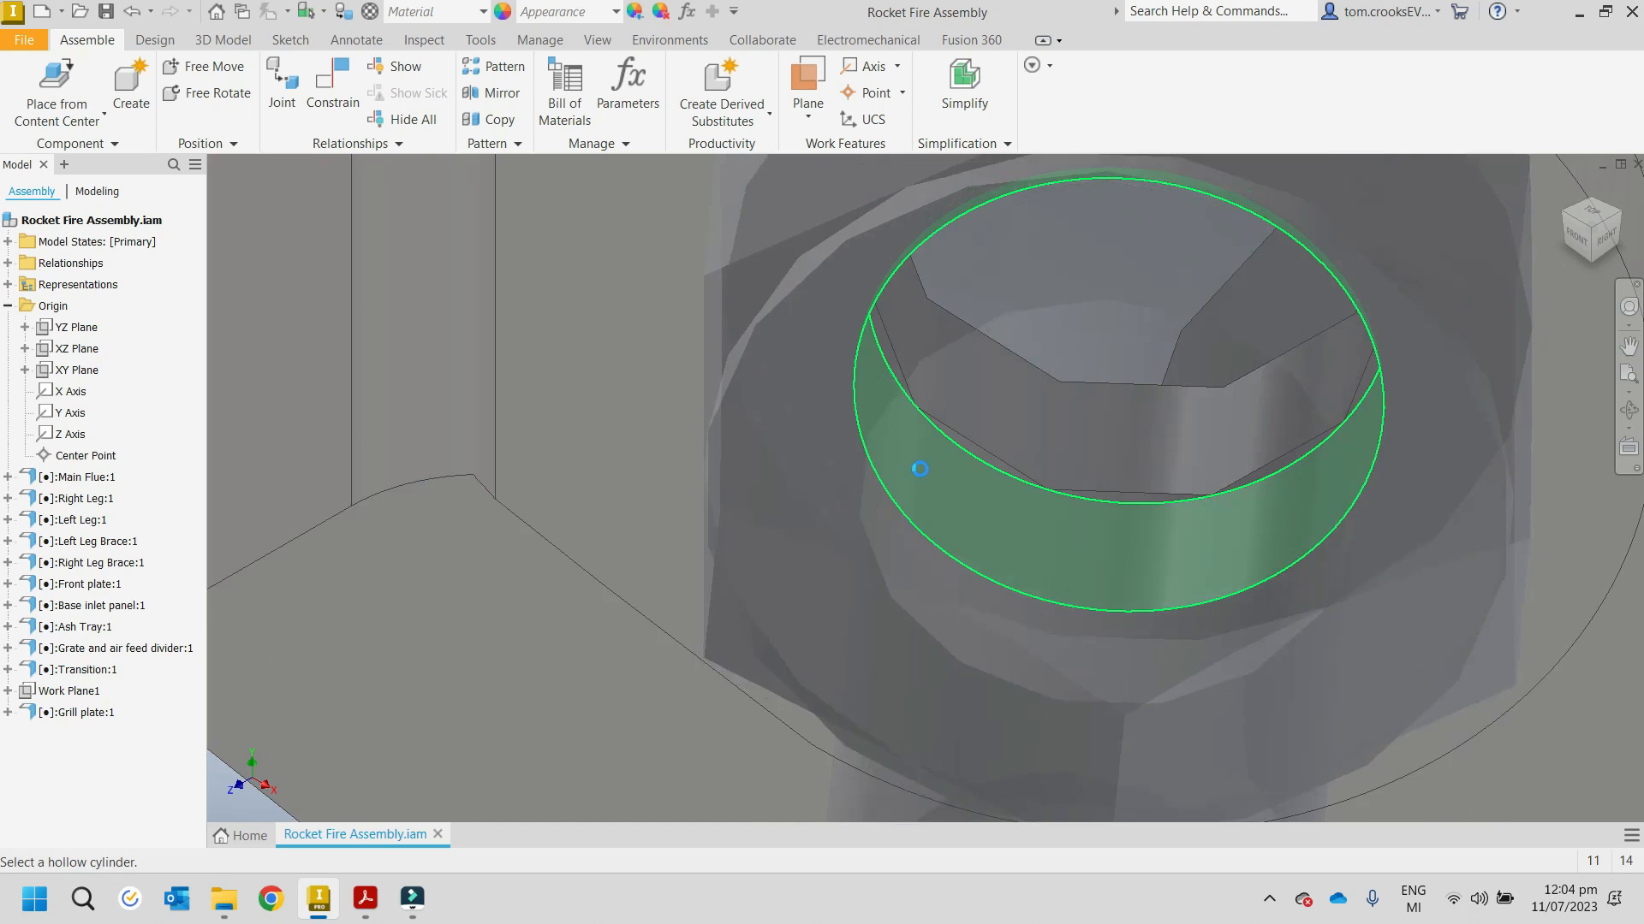
pyautogui.click(917, 406)
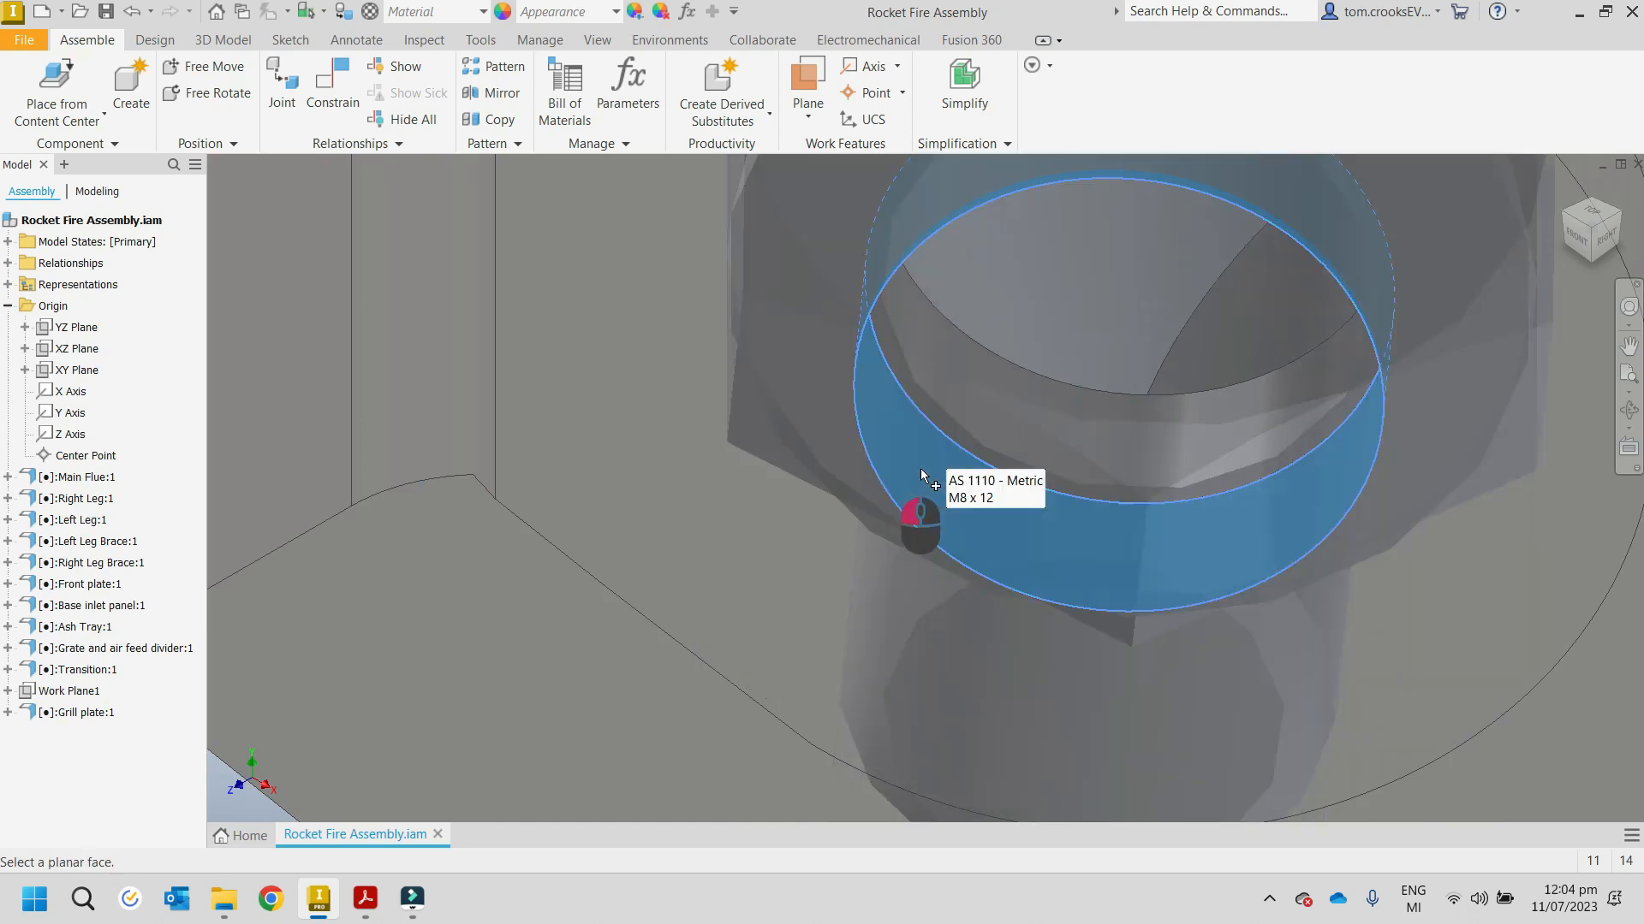
pyautogui.click(745, 403)
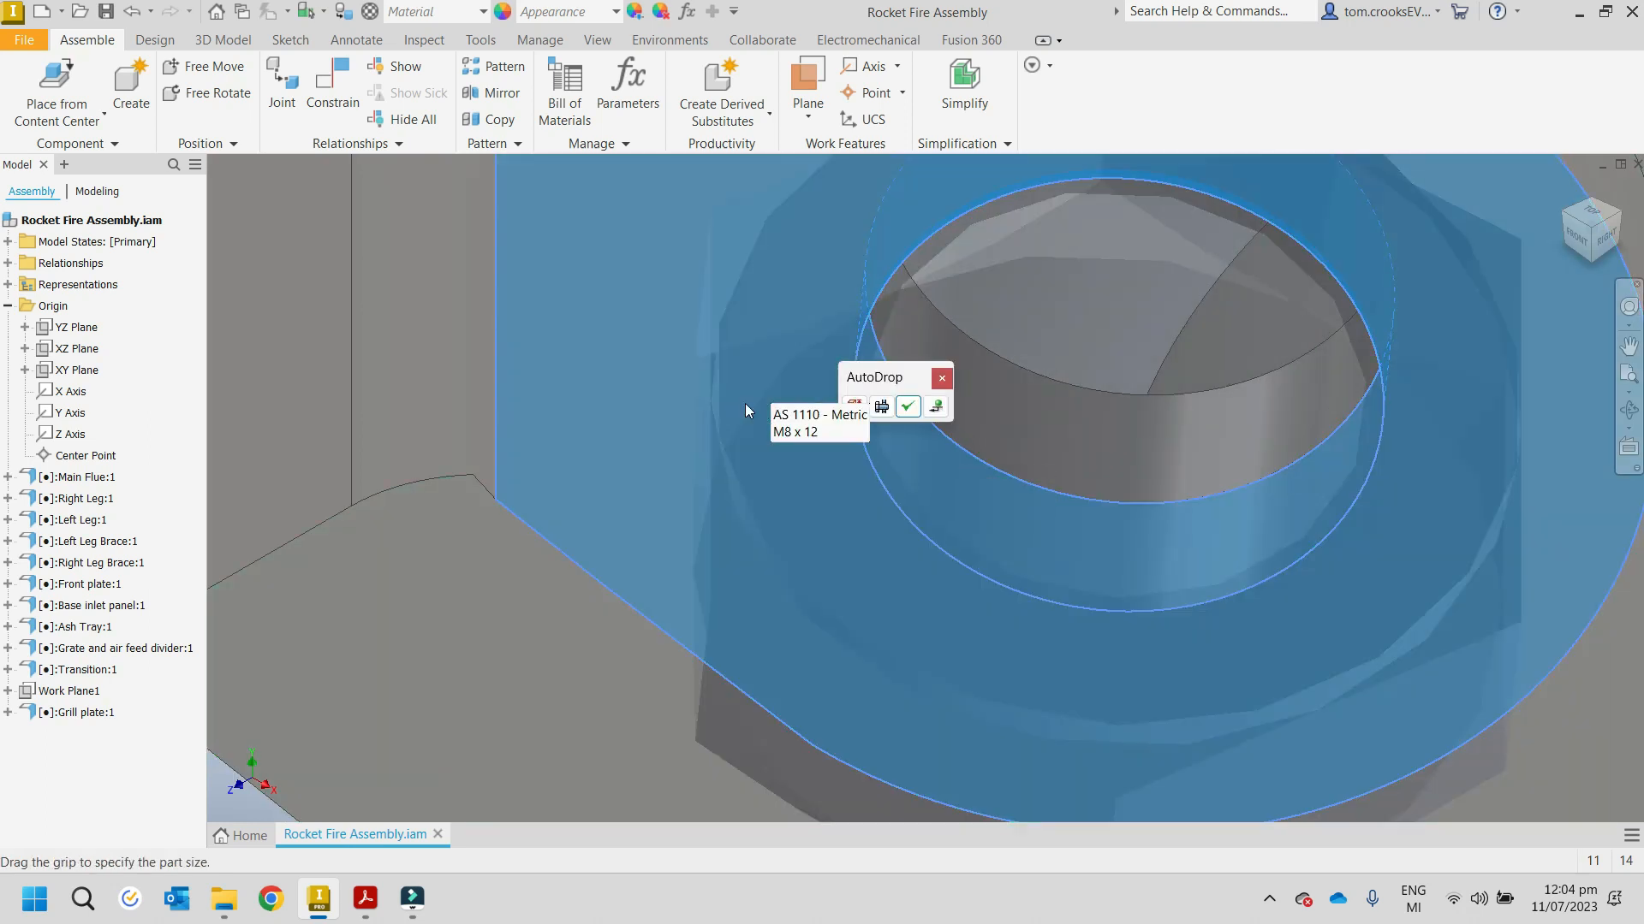
pyautogui.click(908, 407)
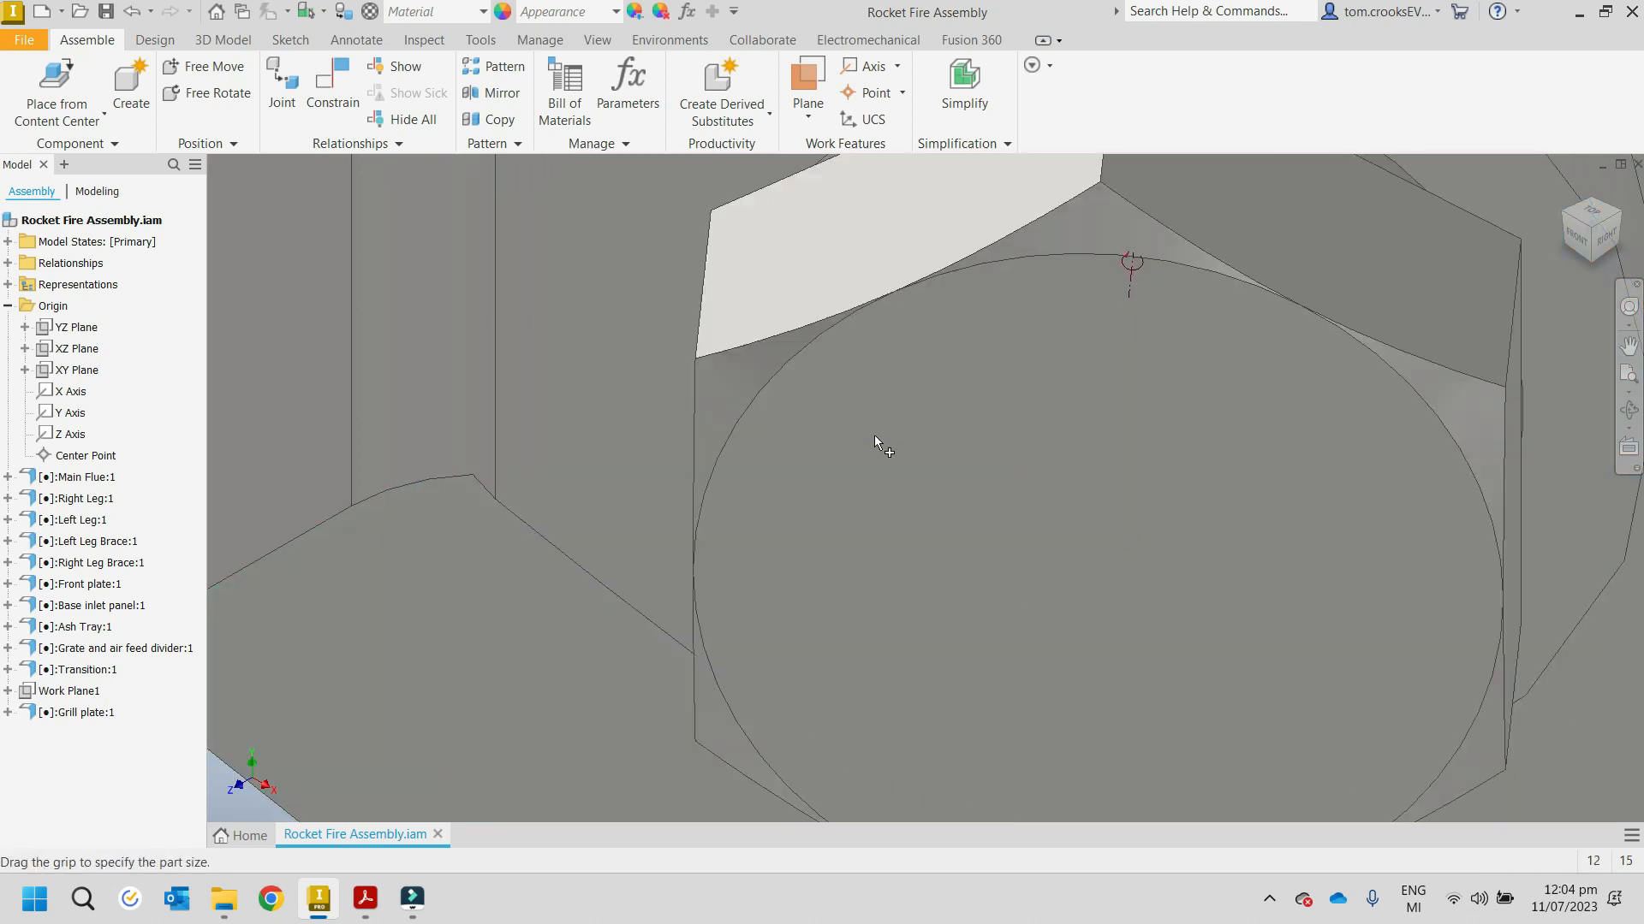
pyautogui.scroll(5, 676, 548)
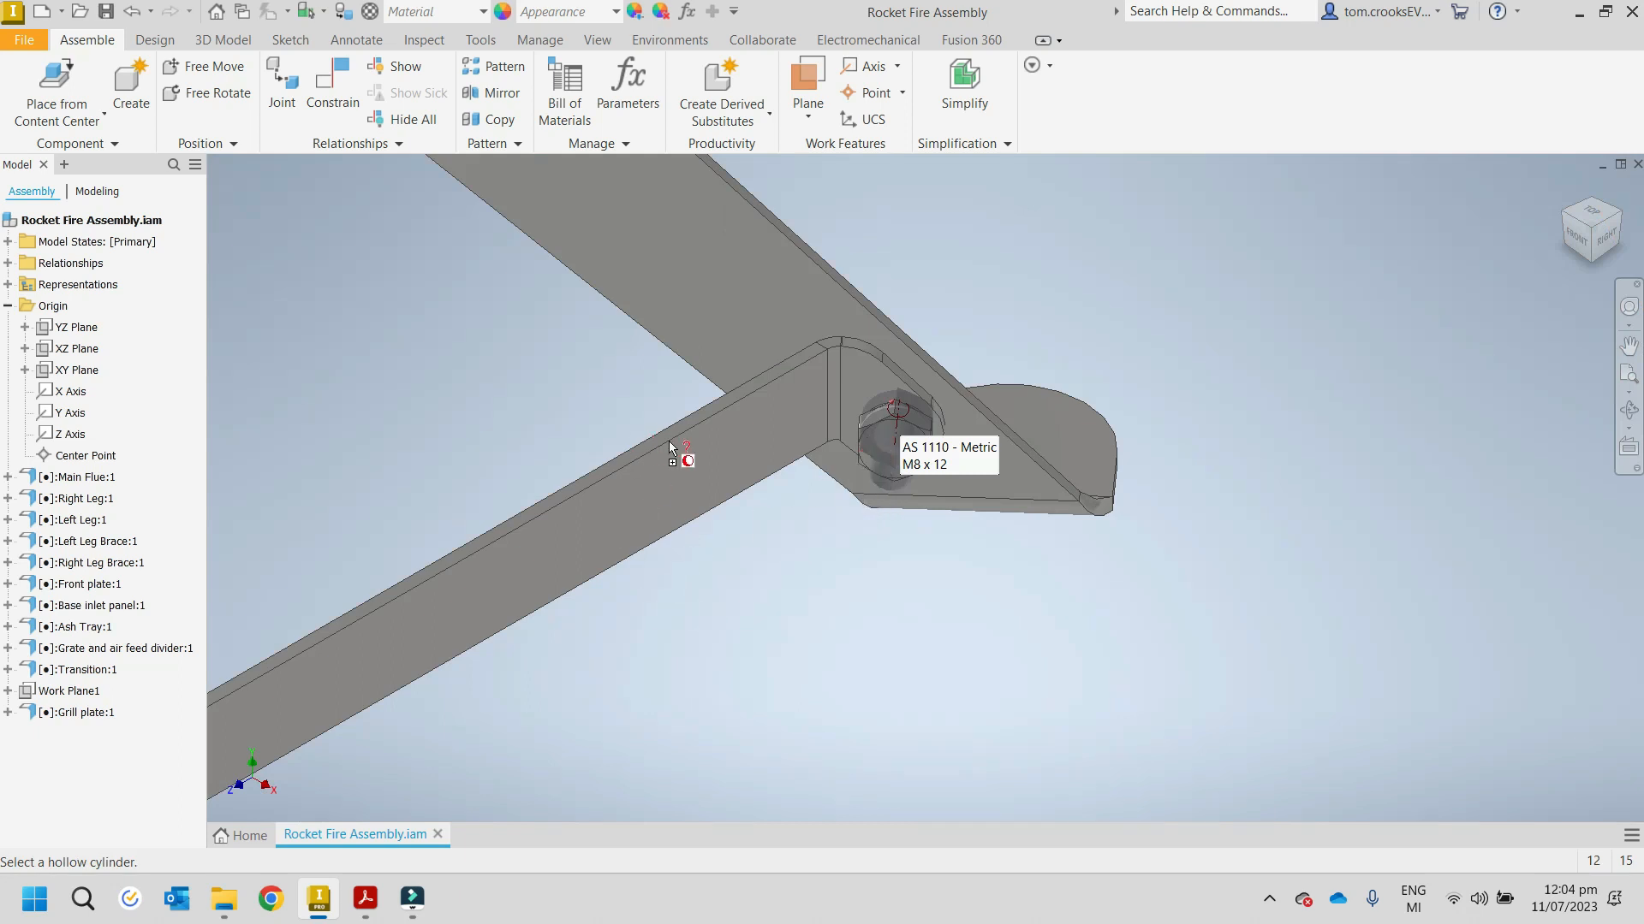
# Step: Place an M8 x 12 bolt in the hole at the front end of the right leg brace, seated on the brace's face
pyautogui.scroll(5, 669, 446)
pyautogui.keyDown('shift'); pyautogui.moveTo(553, 562); pyautogui.dragTo(496, 567, button='middle'); pyautogui.keyUp('shift')
pyautogui.scroll(-10, 507, 566)
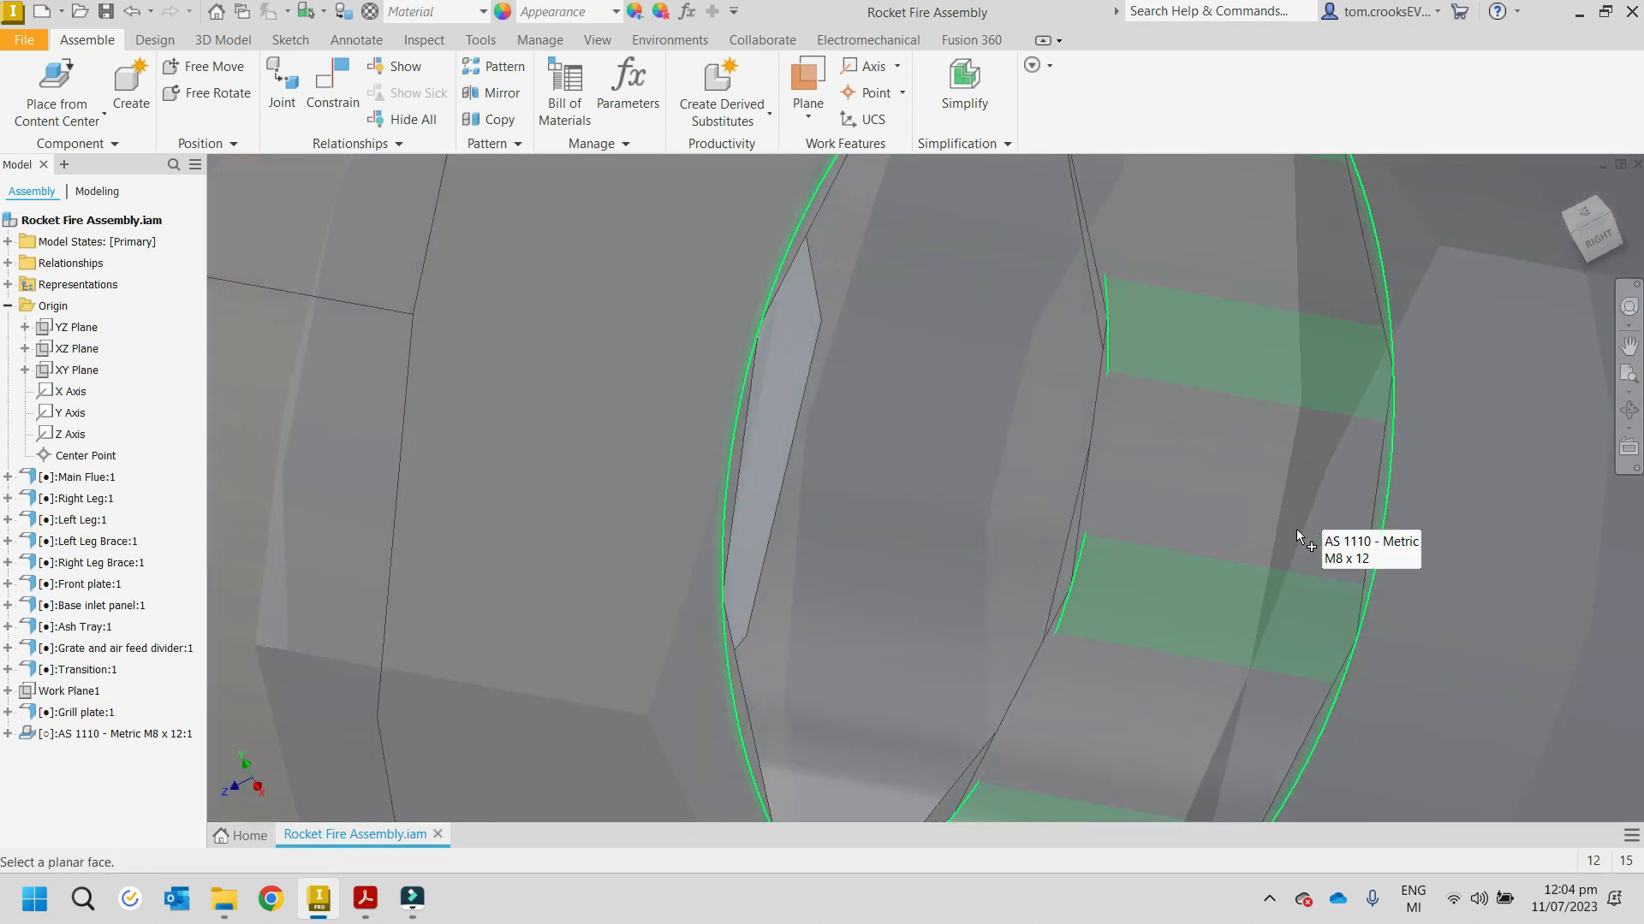
pyautogui.click(1296, 529)
pyautogui.scroll(6, 1148, 490)
pyautogui.click(1155, 248)
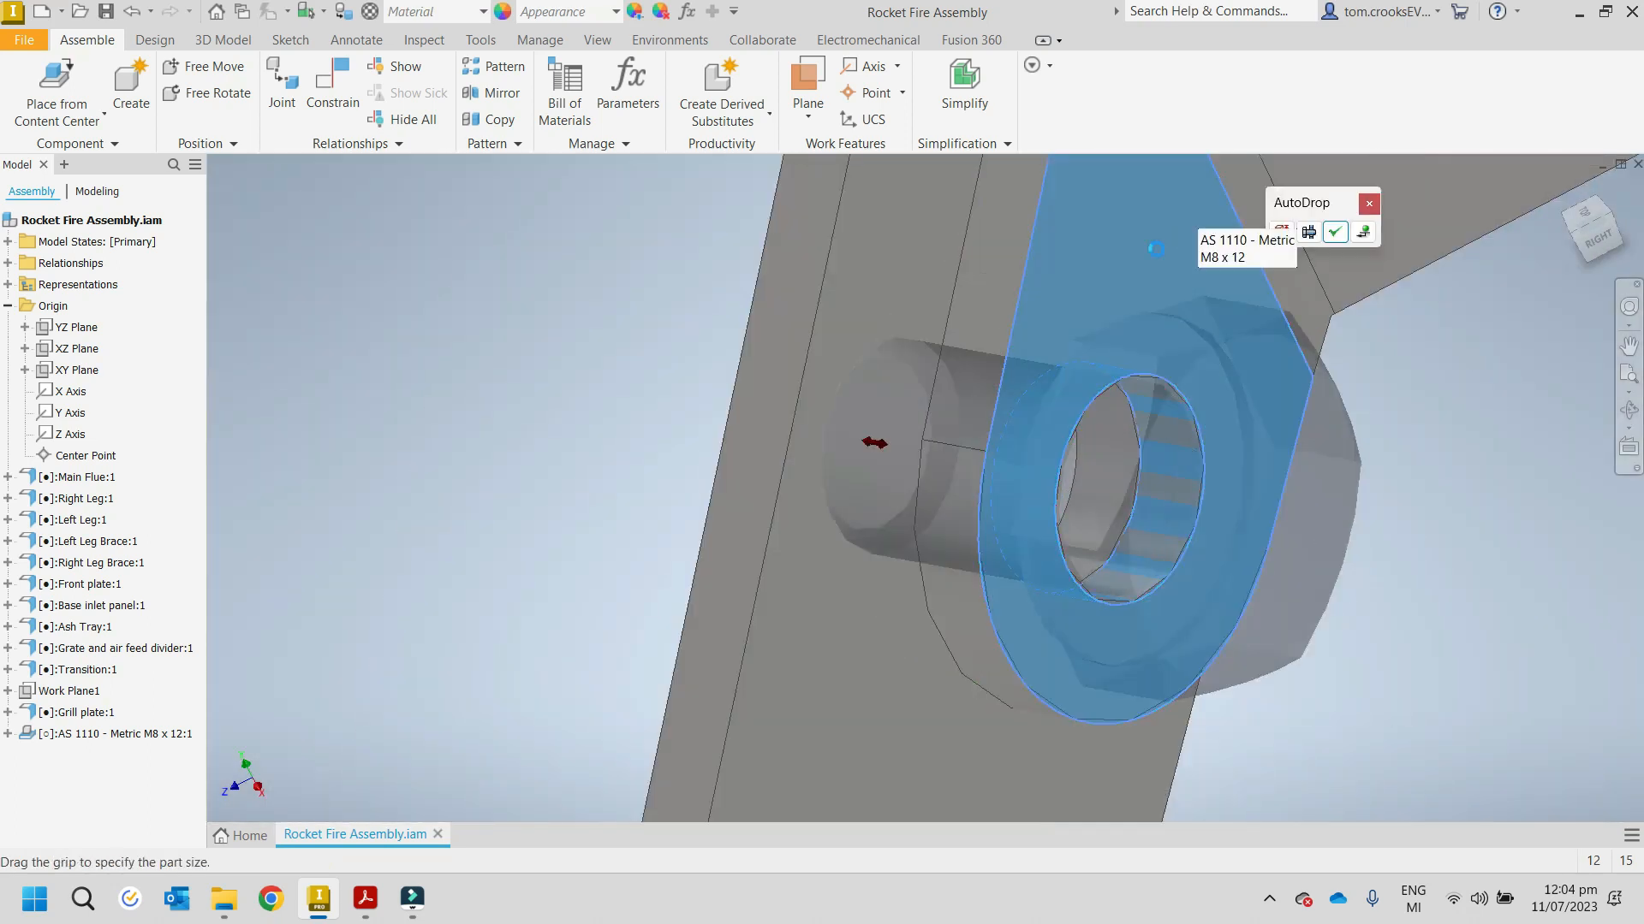
pyautogui.click(1335, 232)
pyautogui.scroll(8, 907, 544)
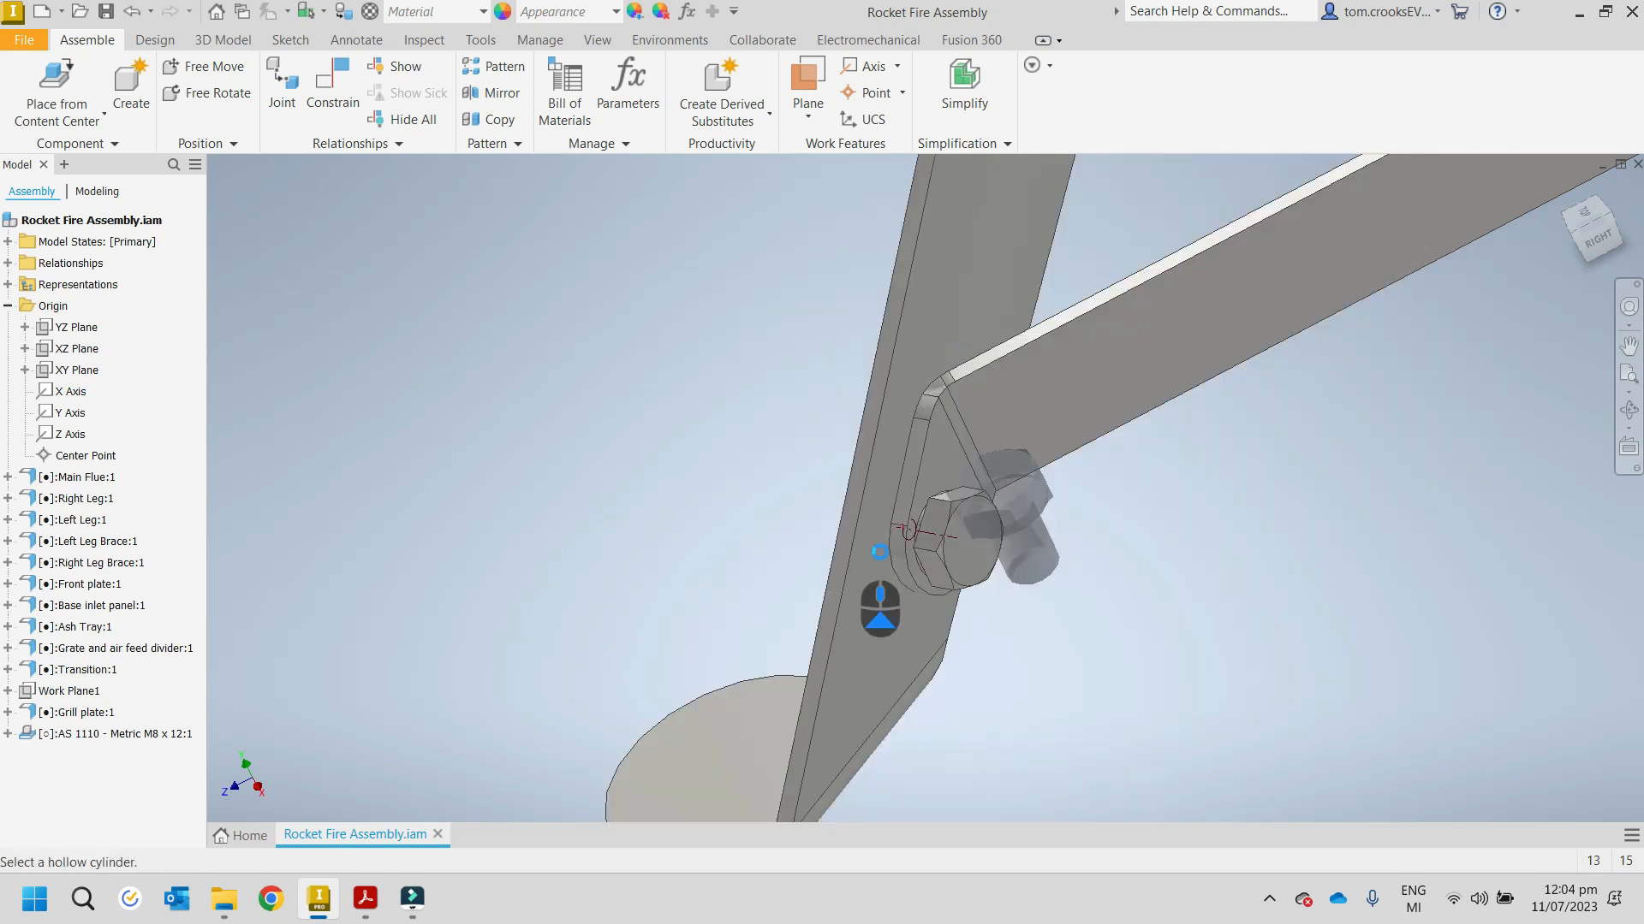
# Step: Place M8 x 12 bolts in both holes of the right leg's mounting plate, seated on the plate's outer face
pyautogui.scroll(-10, 985, 385)
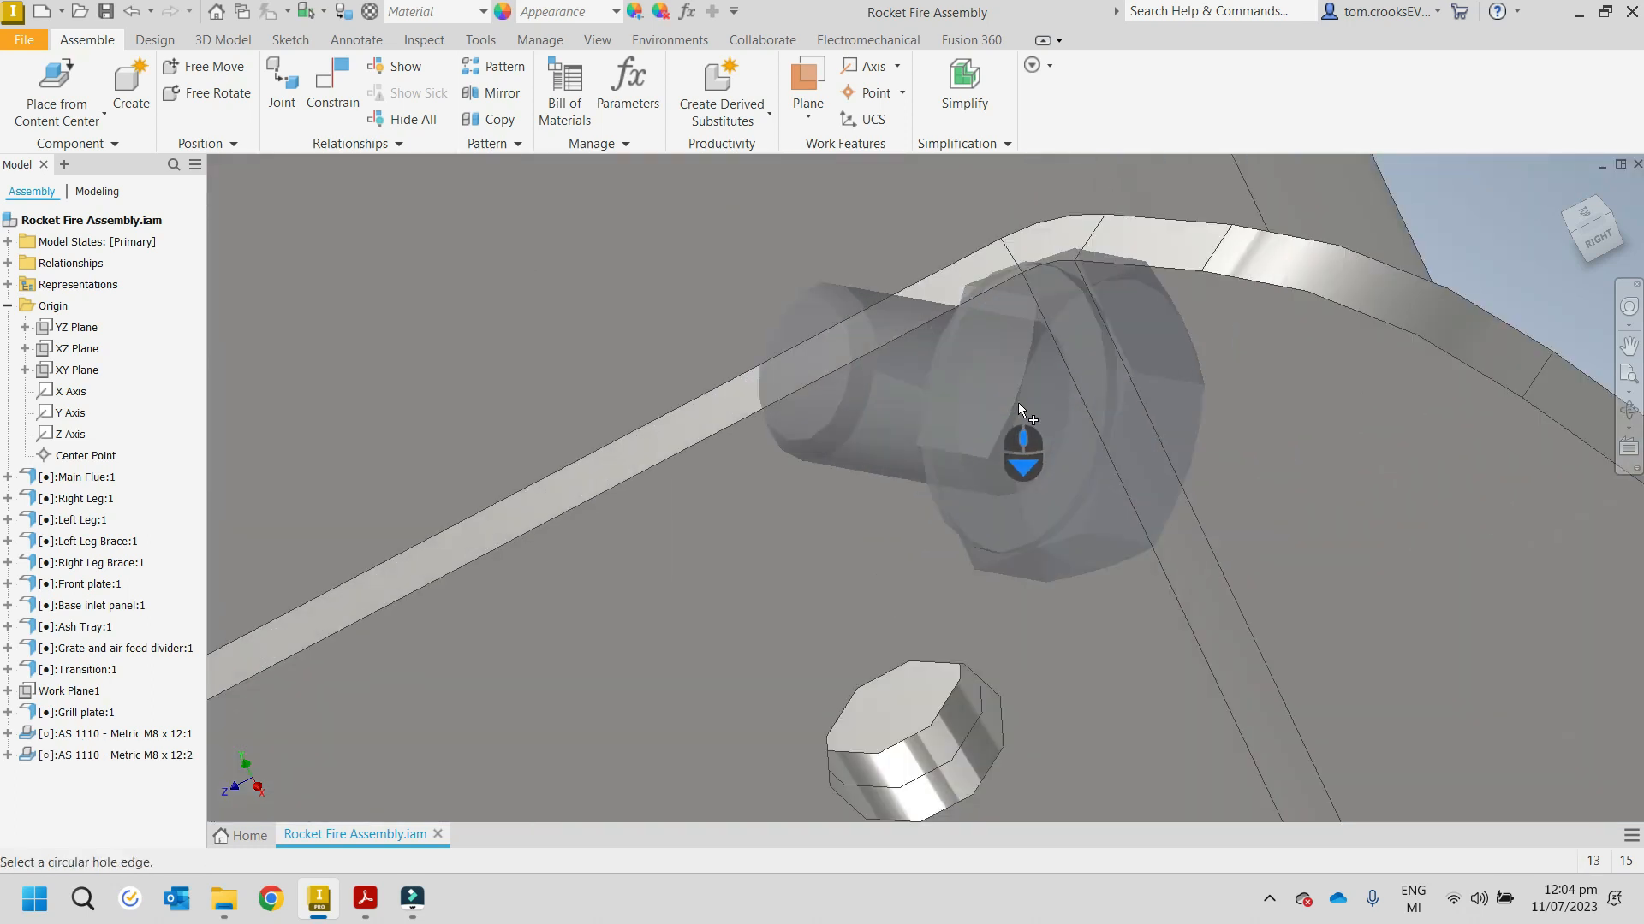
pyautogui.moveTo(989, 743); pyautogui.dragTo(1002, 370, button='middle')
pyautogui.scroll(-6, 1022, 514)
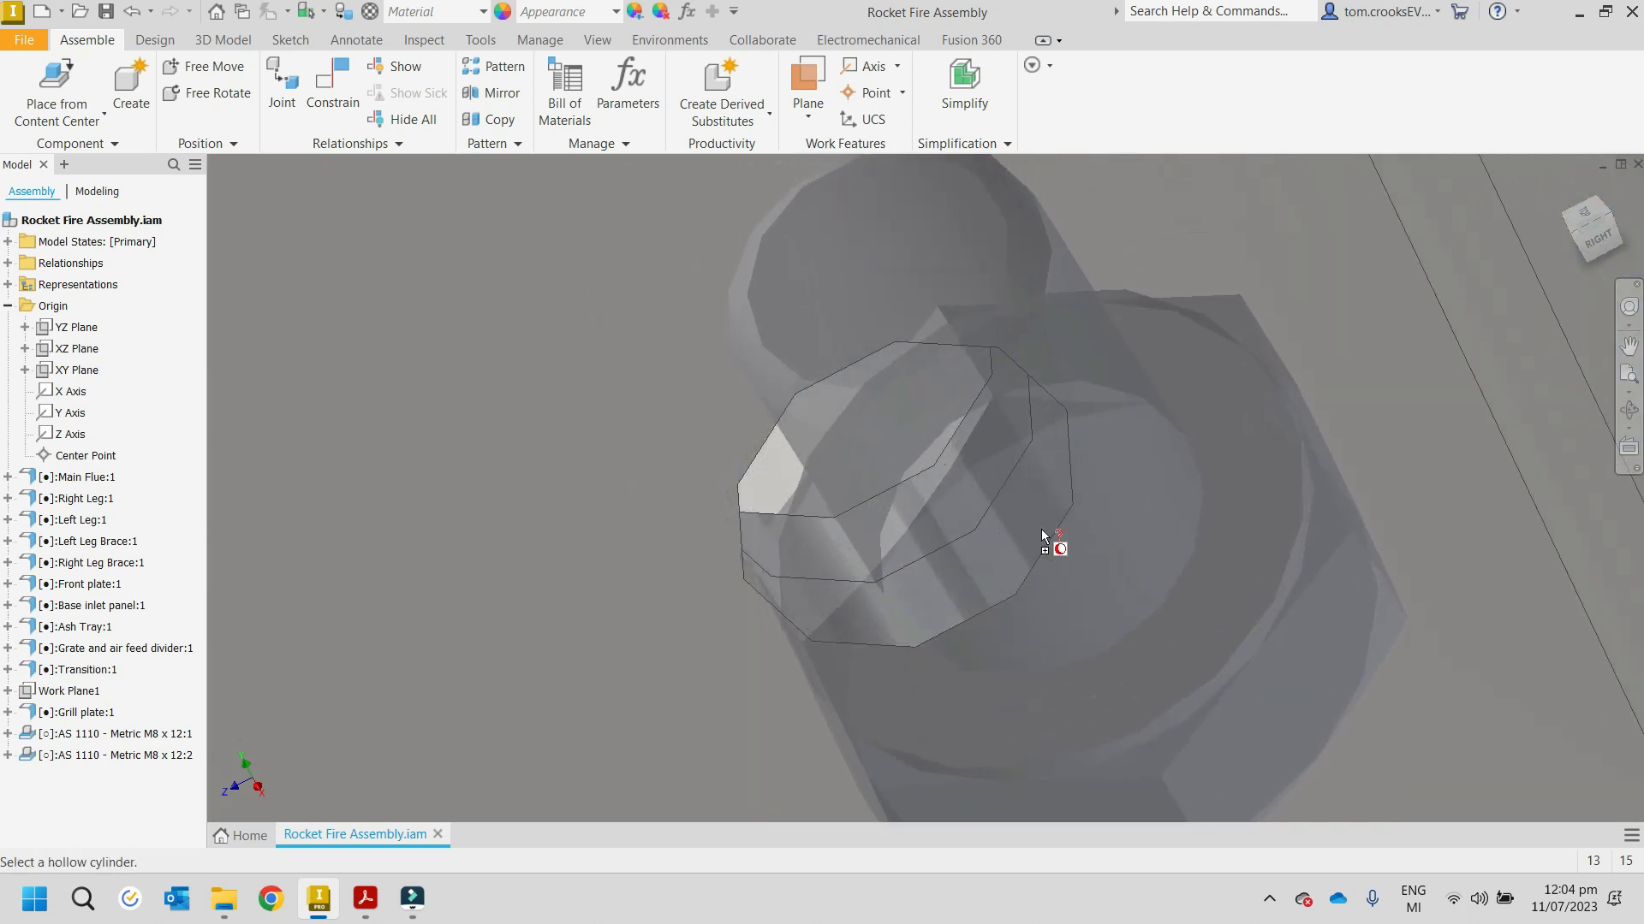
pyautogui.click(1035, 527)
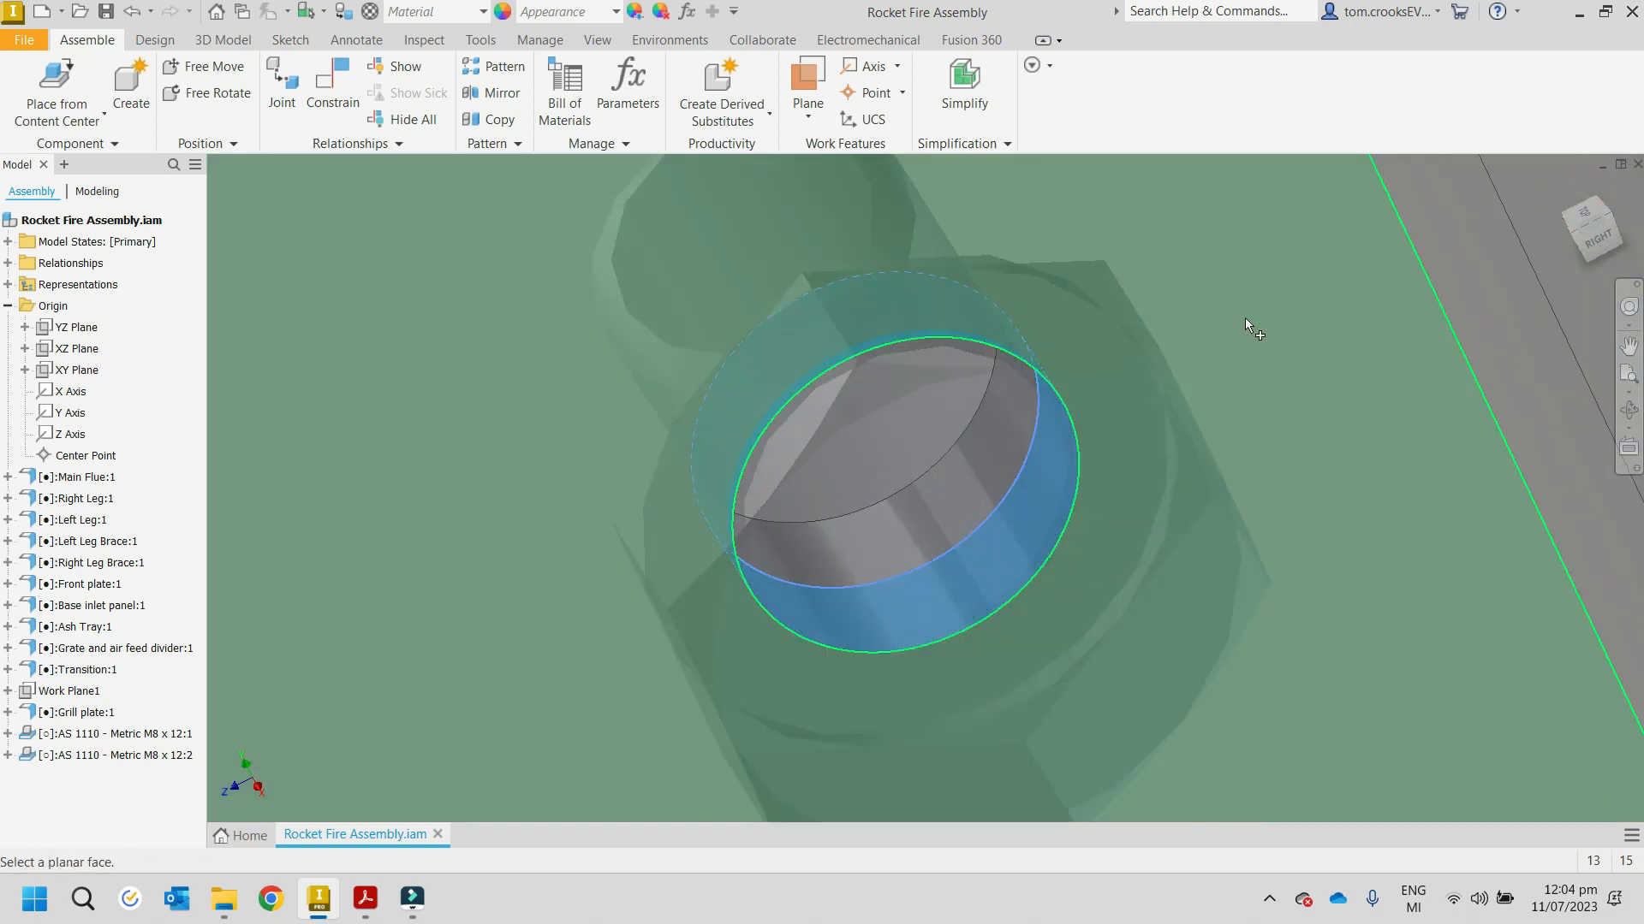
pyautogui.click(1245, 318)
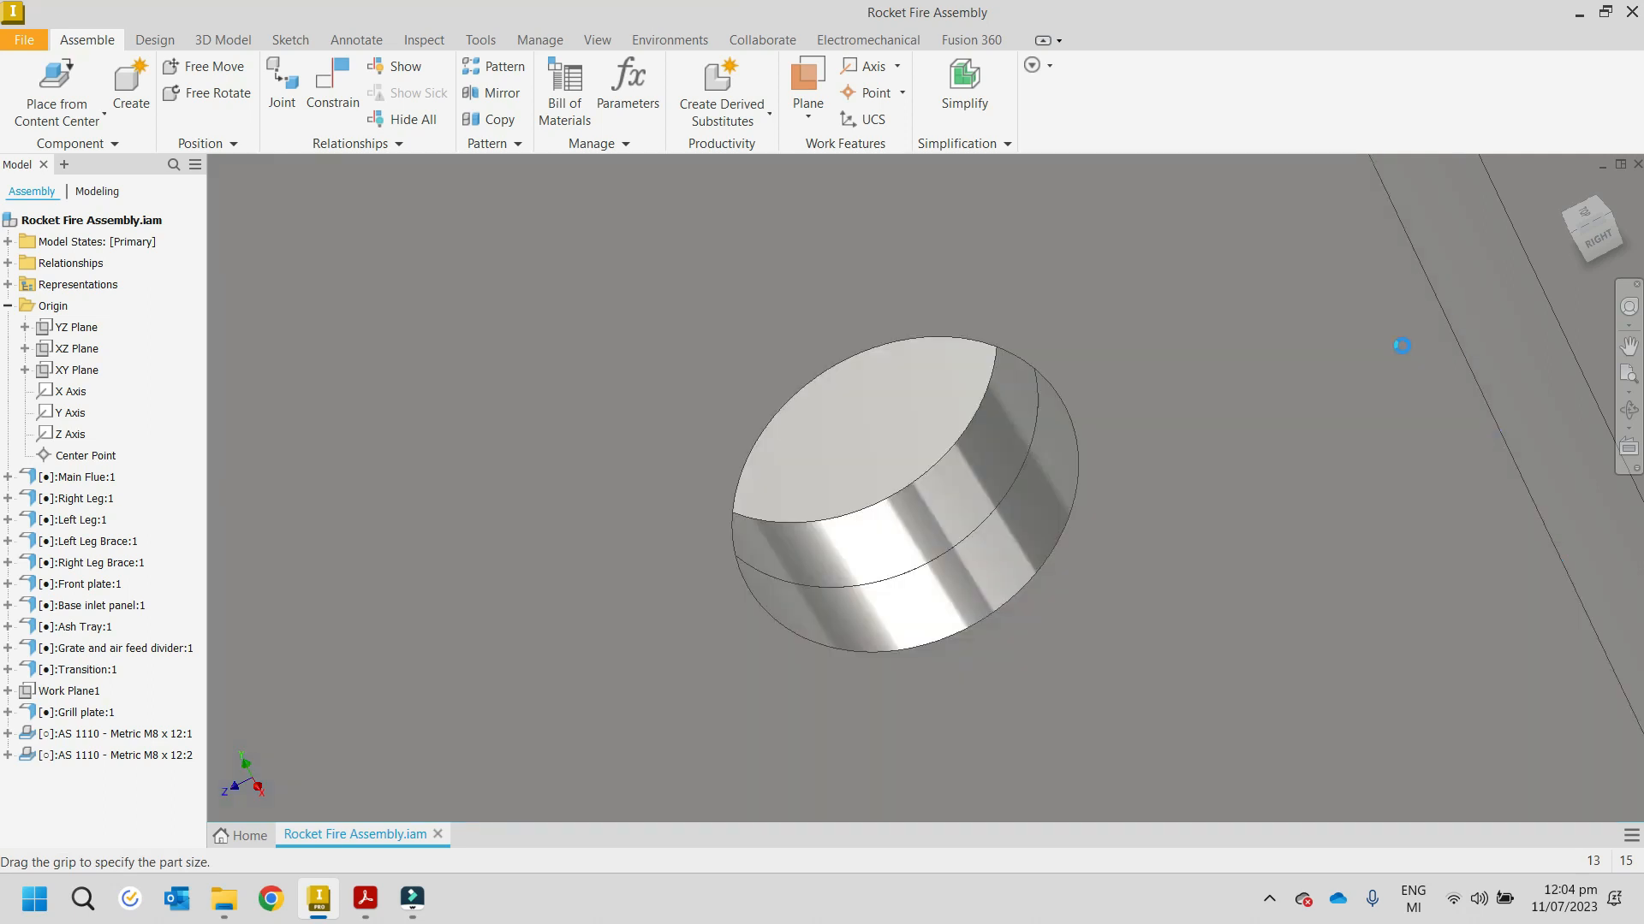
pyautogui.scroll(-5, 1046, 505)
pyautogui.scroll(6, 1036, 522)
pyautogui.scroll(-8, 1002, 530)
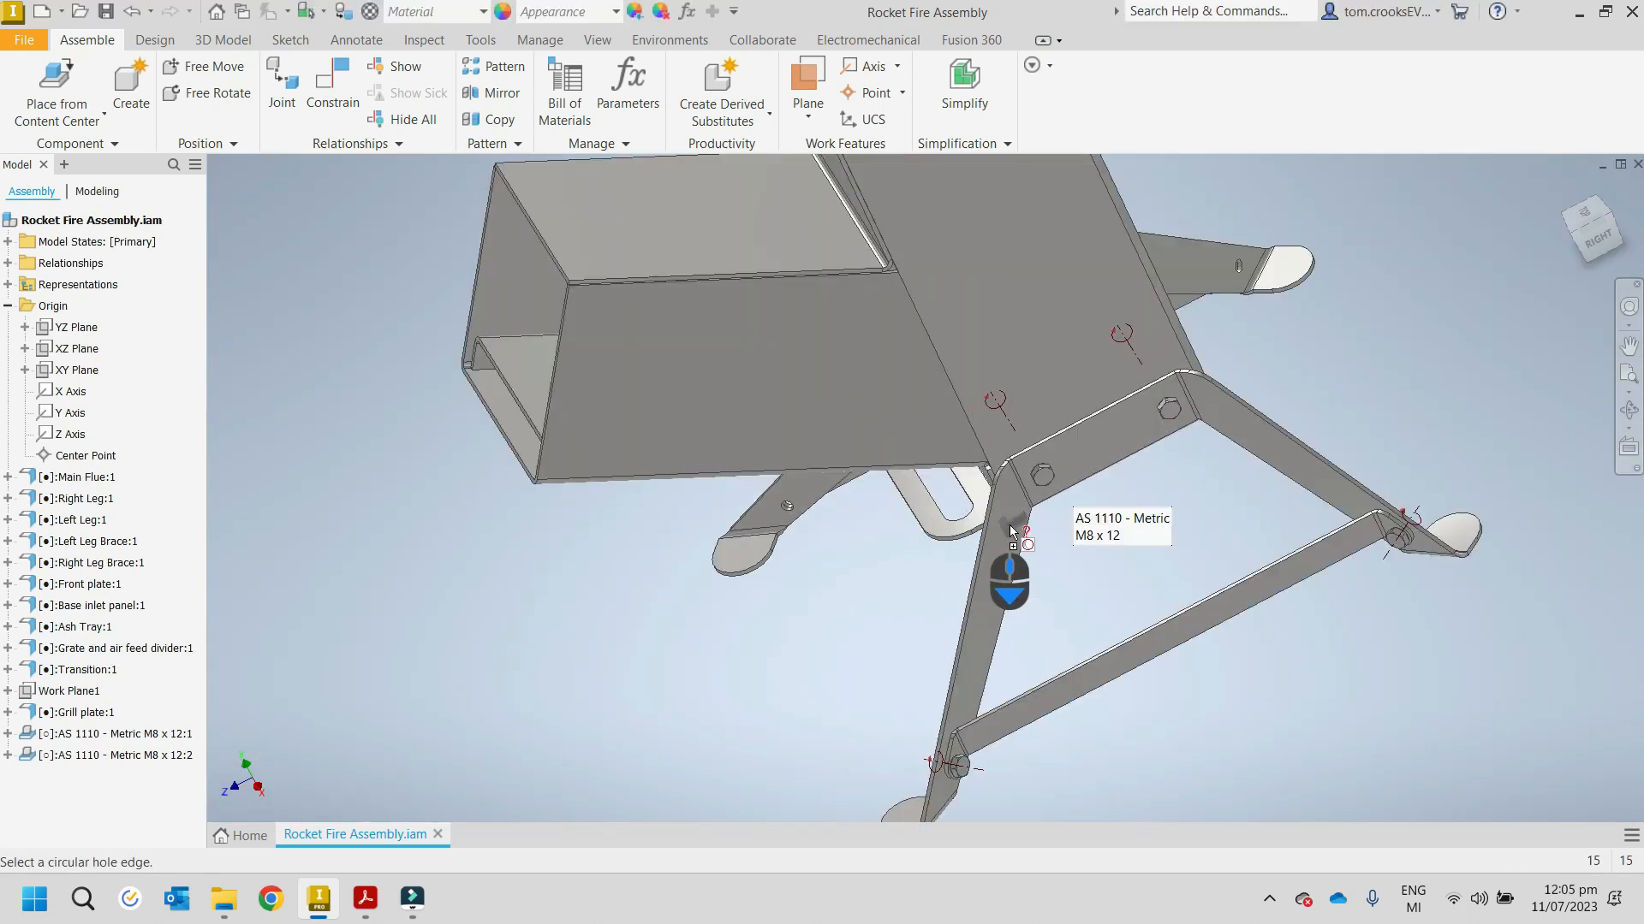
pyautogui.scroll(-3, 1099, 388)
pyautogui.scroll(8, 1115, 396)
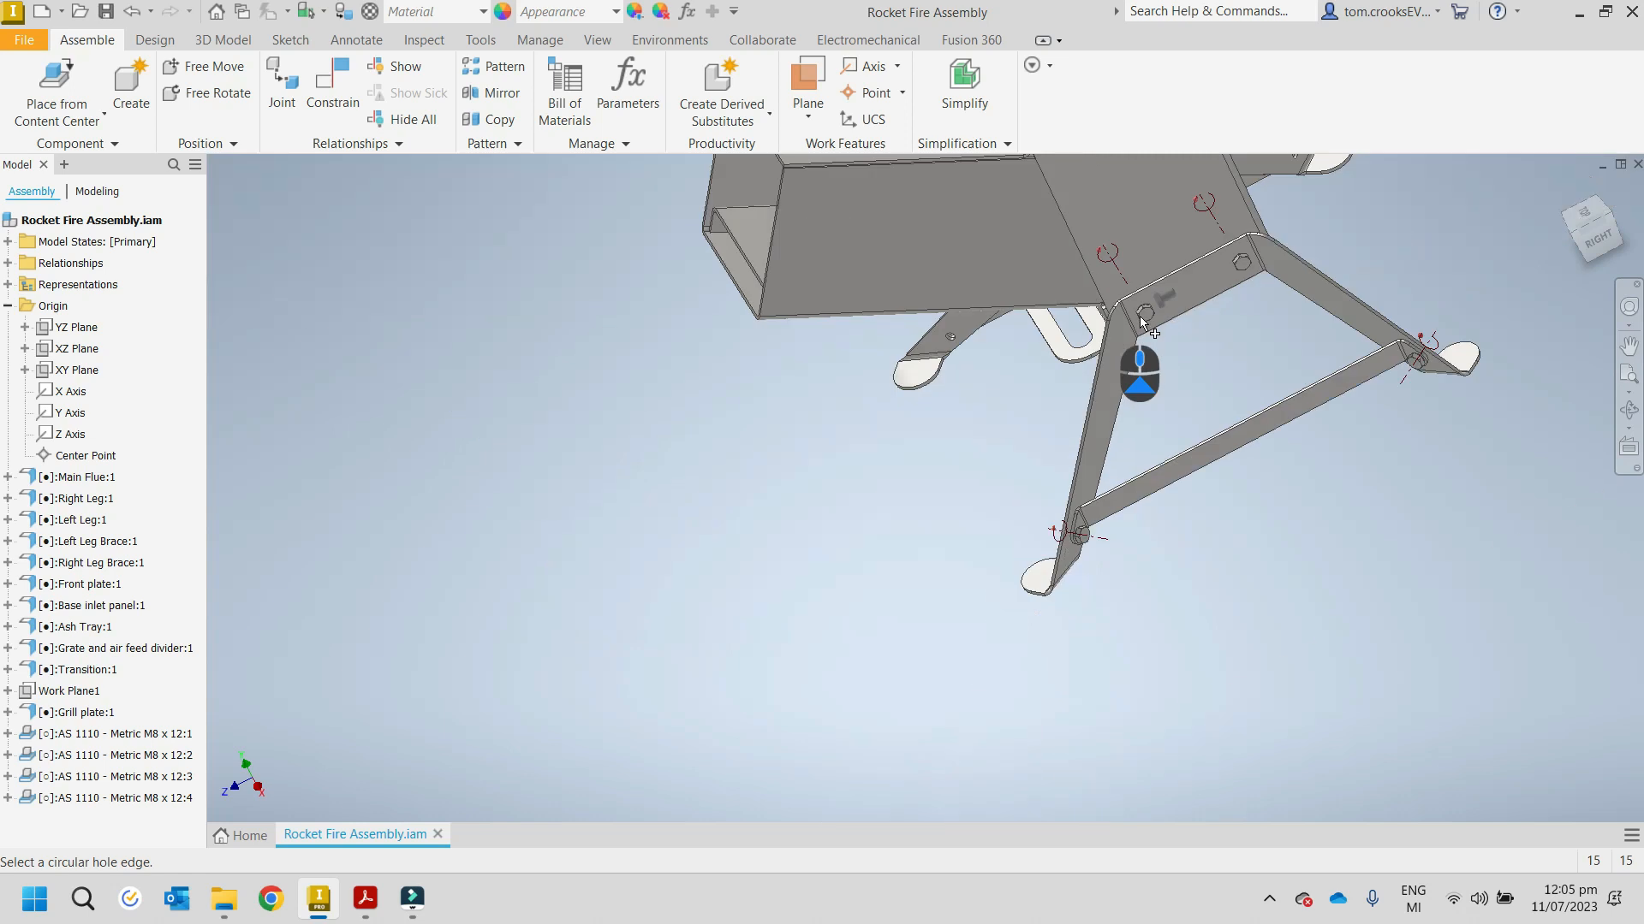
# Step: Place an M8 x 12 bolt in the hole at the rear end of the left leg brace, seated on the brace's face
pyautogui.keyDown('shift'); pyautogui.moveTo(1019, 425); pyautogui.dragTo(1348, 385, button='middle'); pyautogui.keyUp('shift')
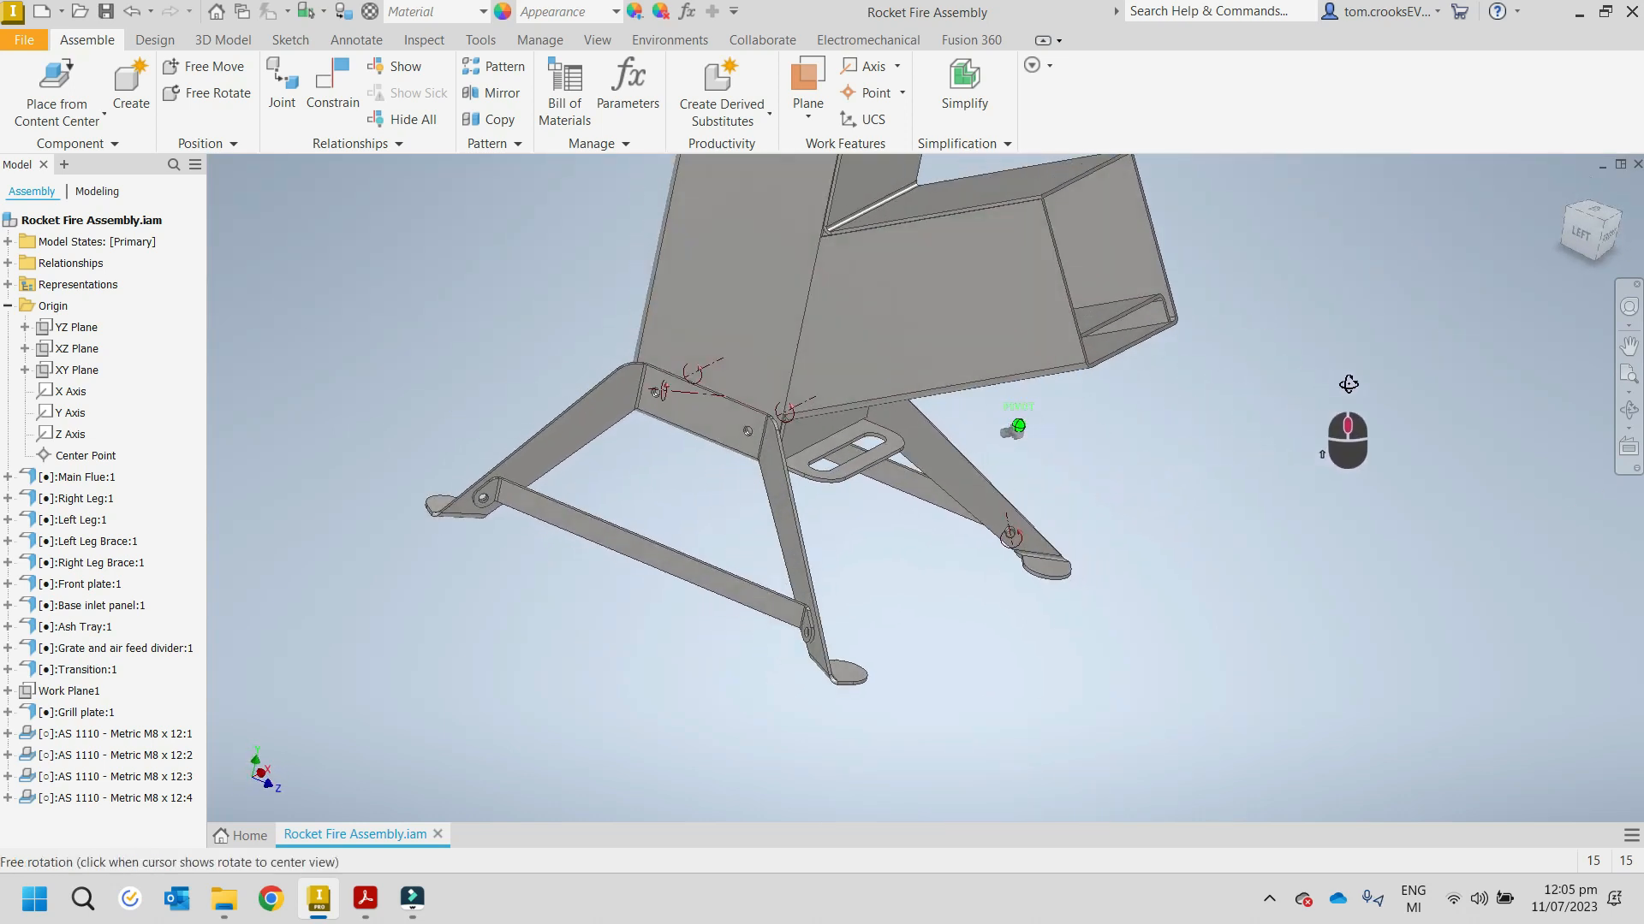
pyautogui.scroll(-7, 377, 549)
pyautogui.scroll(-2, 1212, 284)
pyautogui.moveTo(1212, 285); pyautogui.dragTo(1116, 434, button='middle')
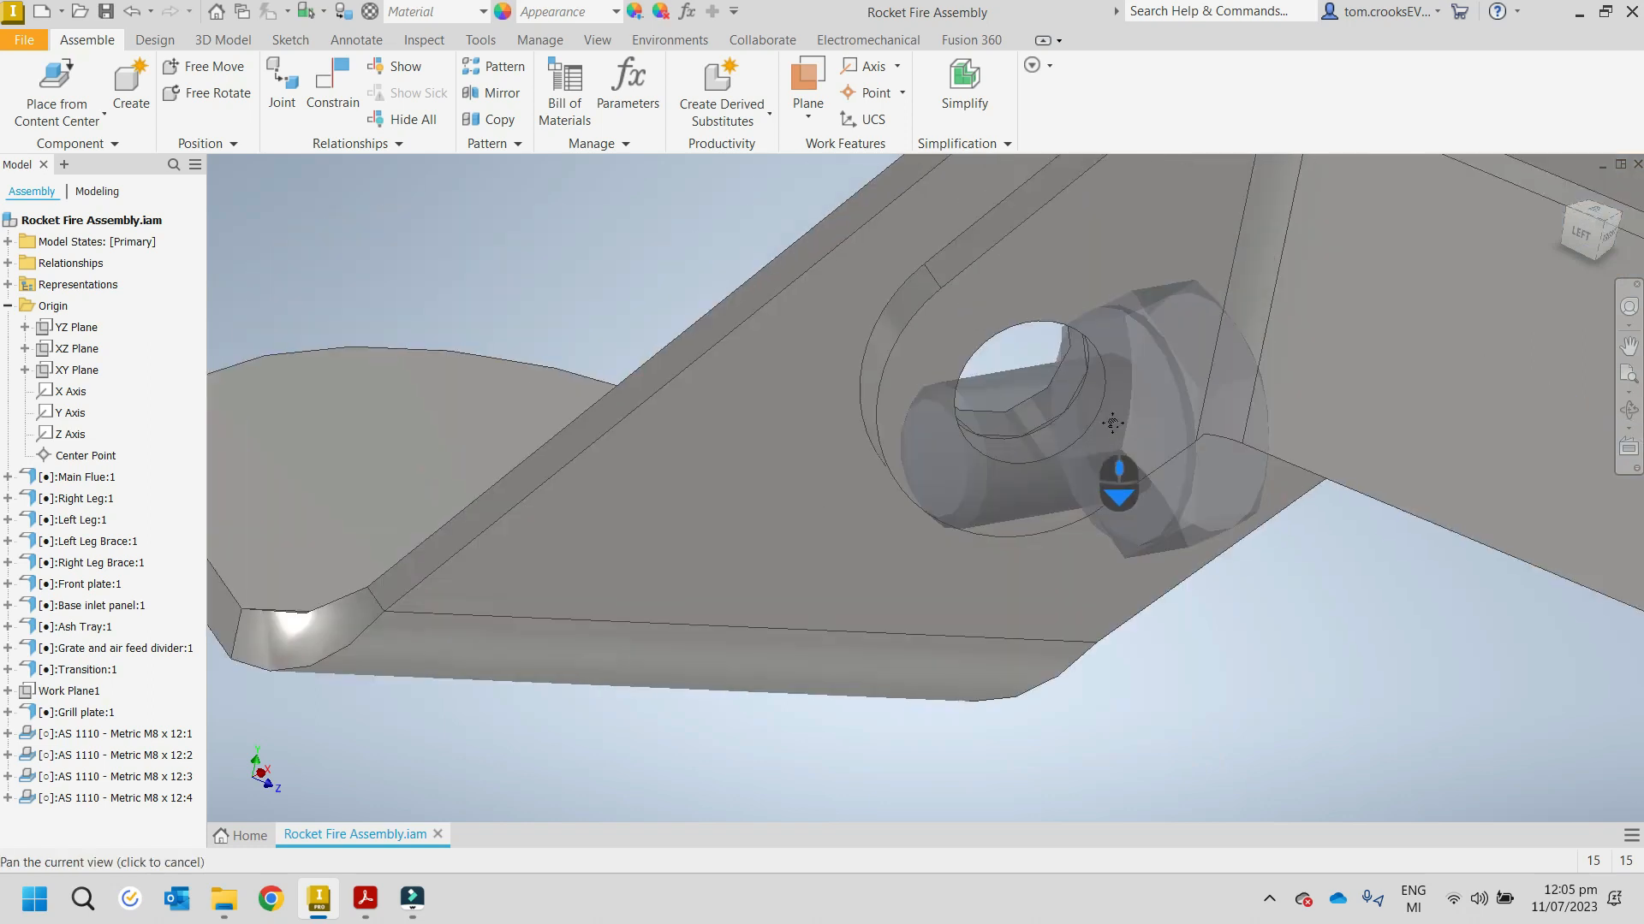
pyautogui.click(1072, 404)
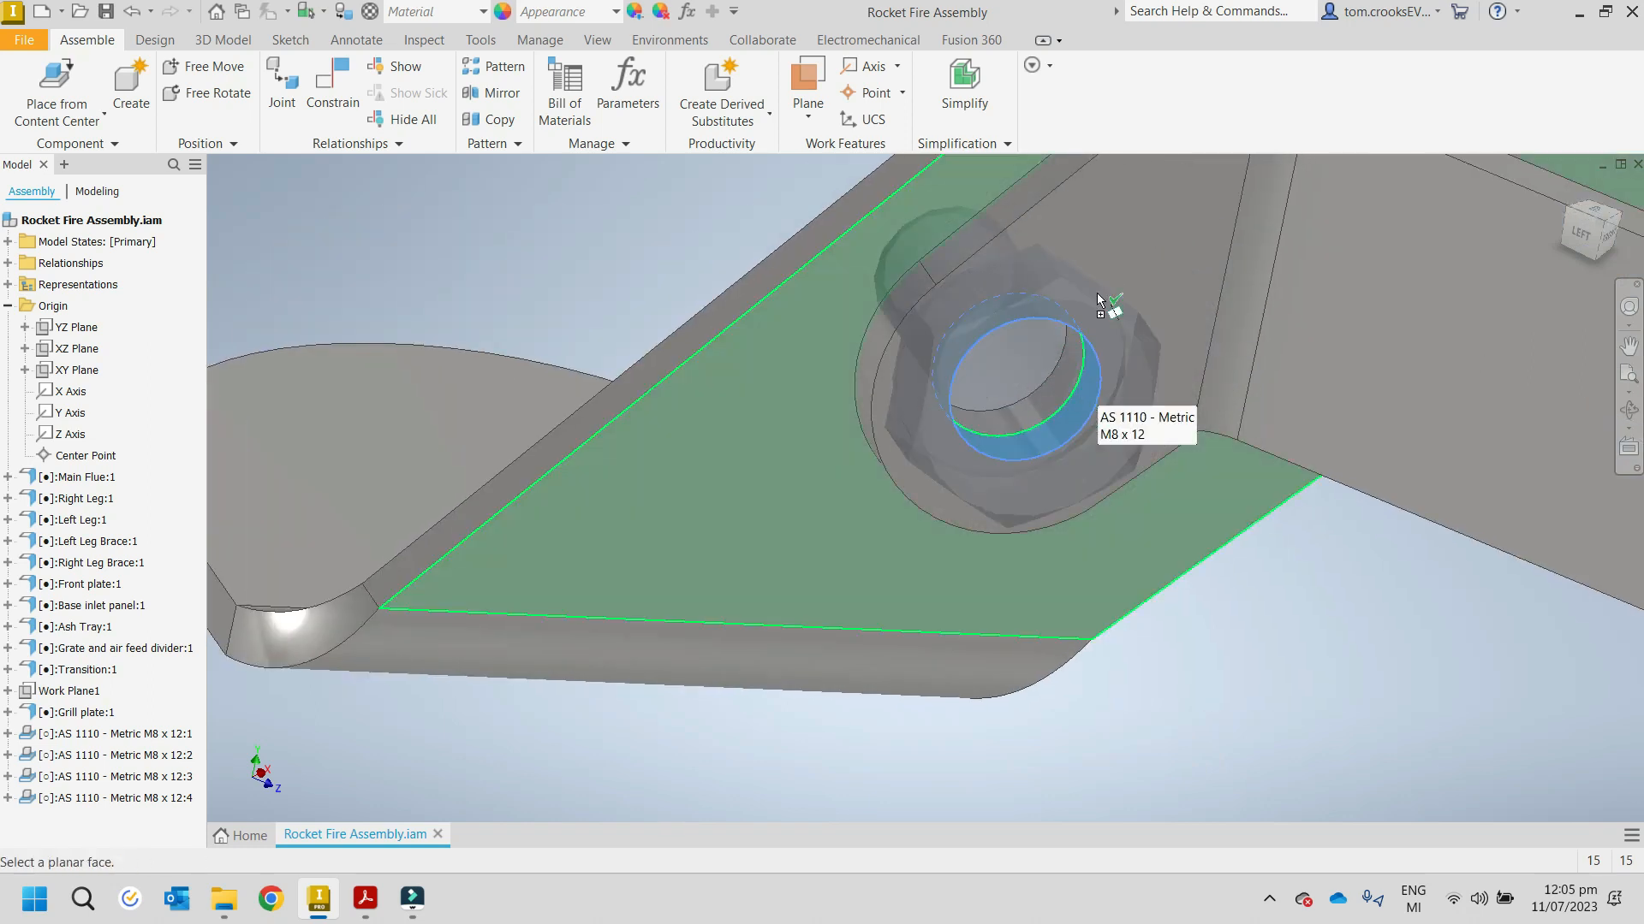
pyautogui.click(1138, 223)
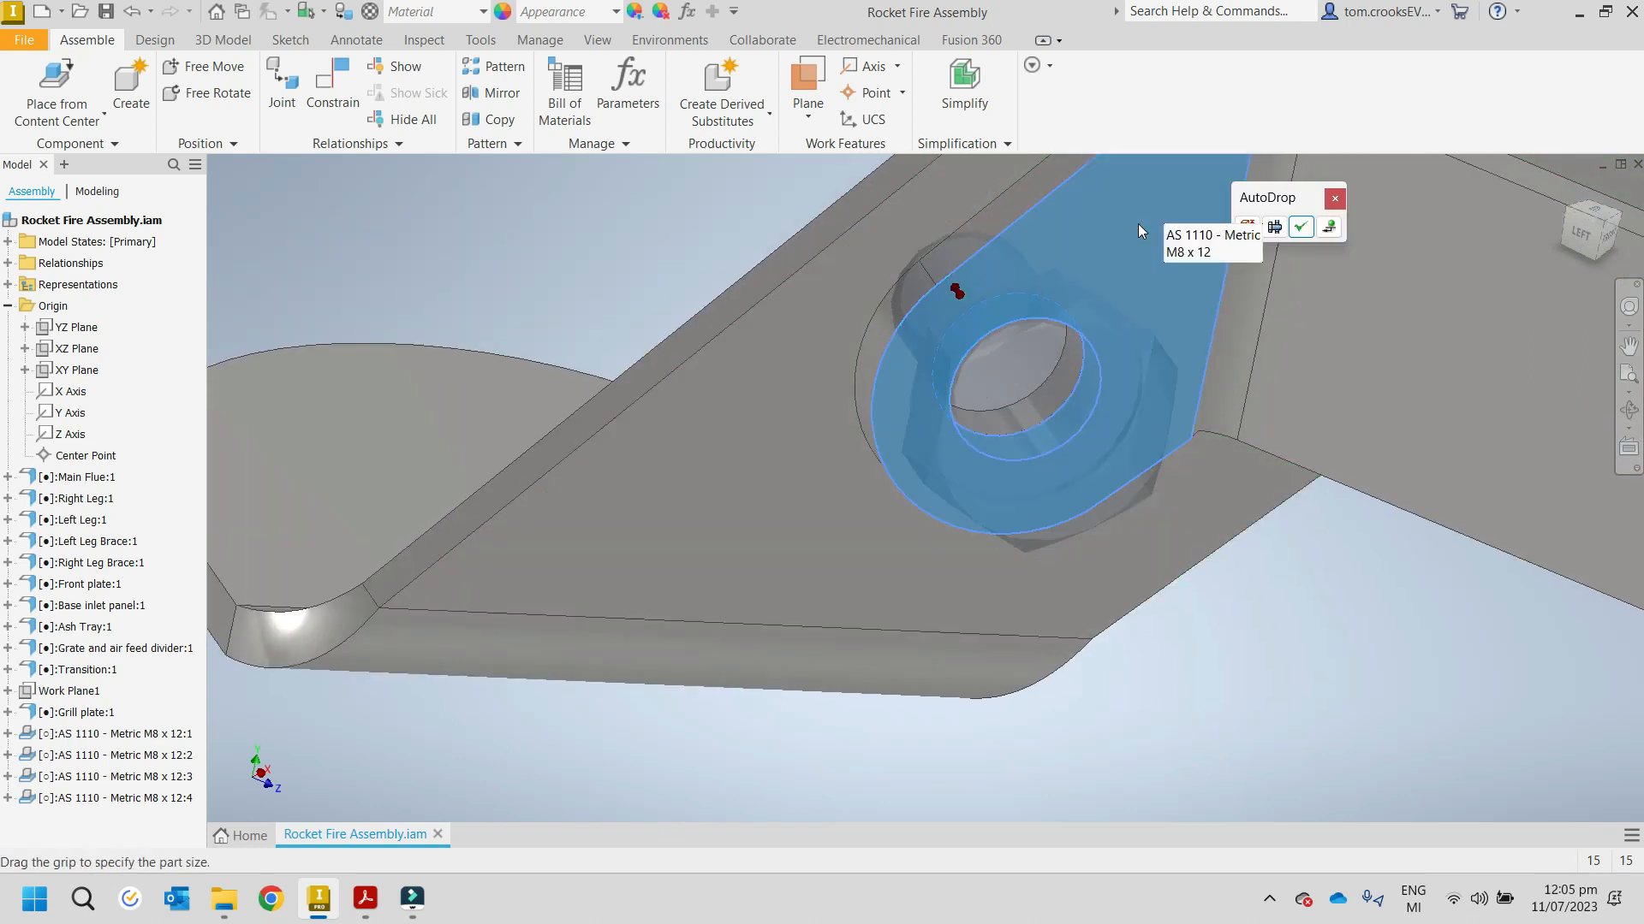
pyautogui.click(1298, 225)
pyautogui.scroll(6, 762, 441)
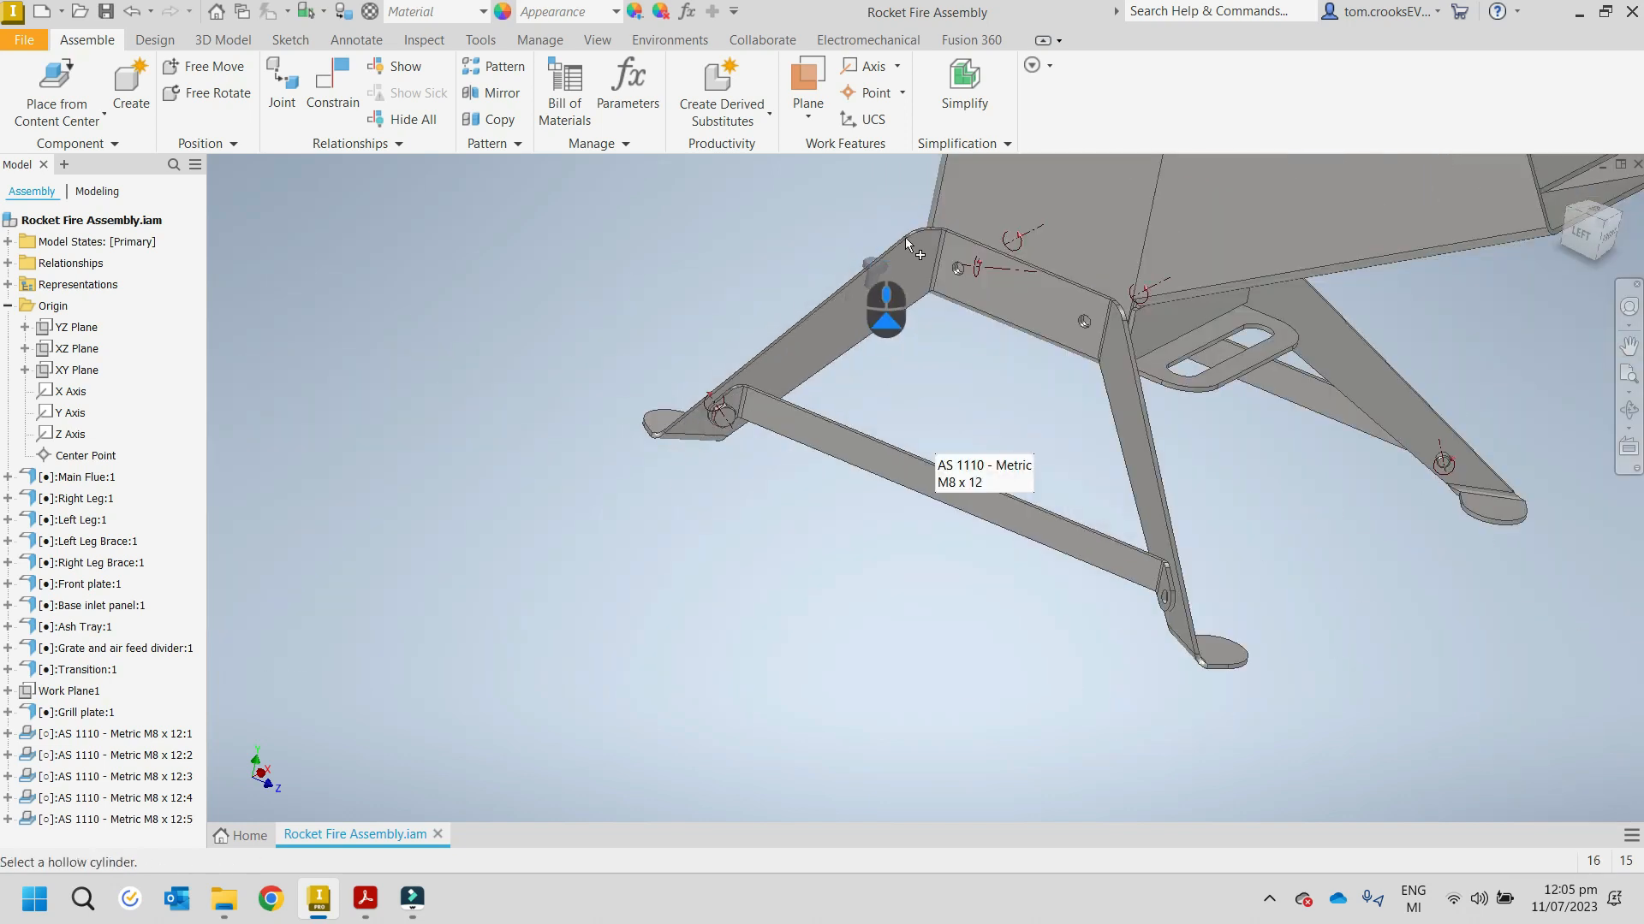
# Step: Place M8 x 12 bolts in both holes of the left leg's mounting plate, seated on the plate's outer face
pyautogui.scroll(-2, 953, 265)
pyautogui.scroll(-10, 953, 300)
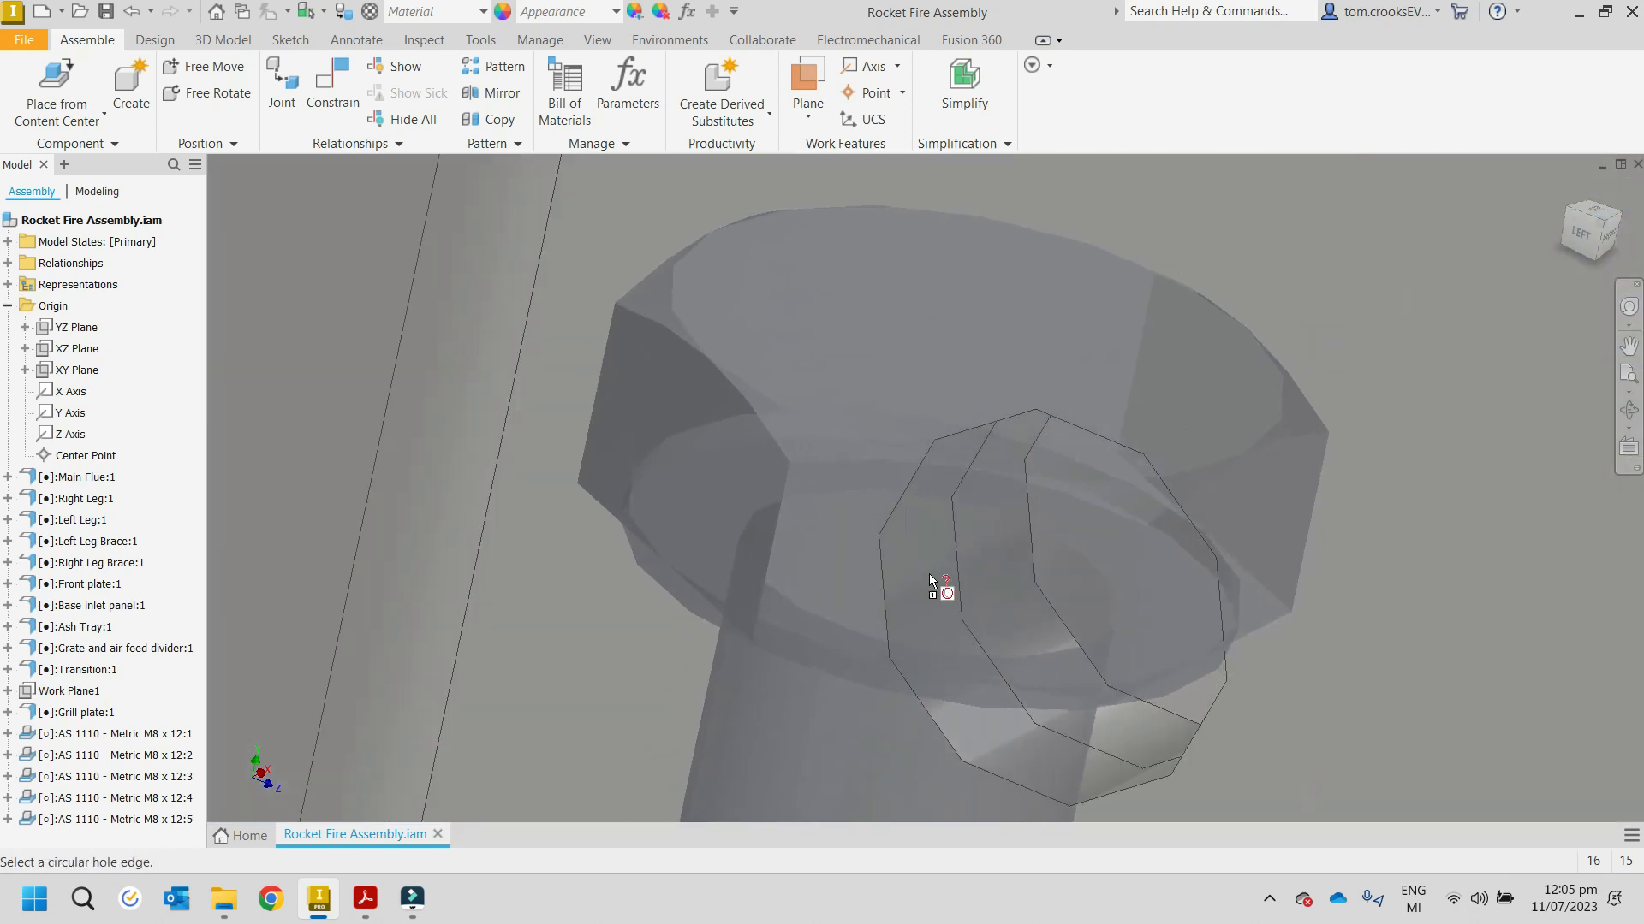
pyautogui.scroll(3, 930, 579)
pyautogui.click(920, 570)
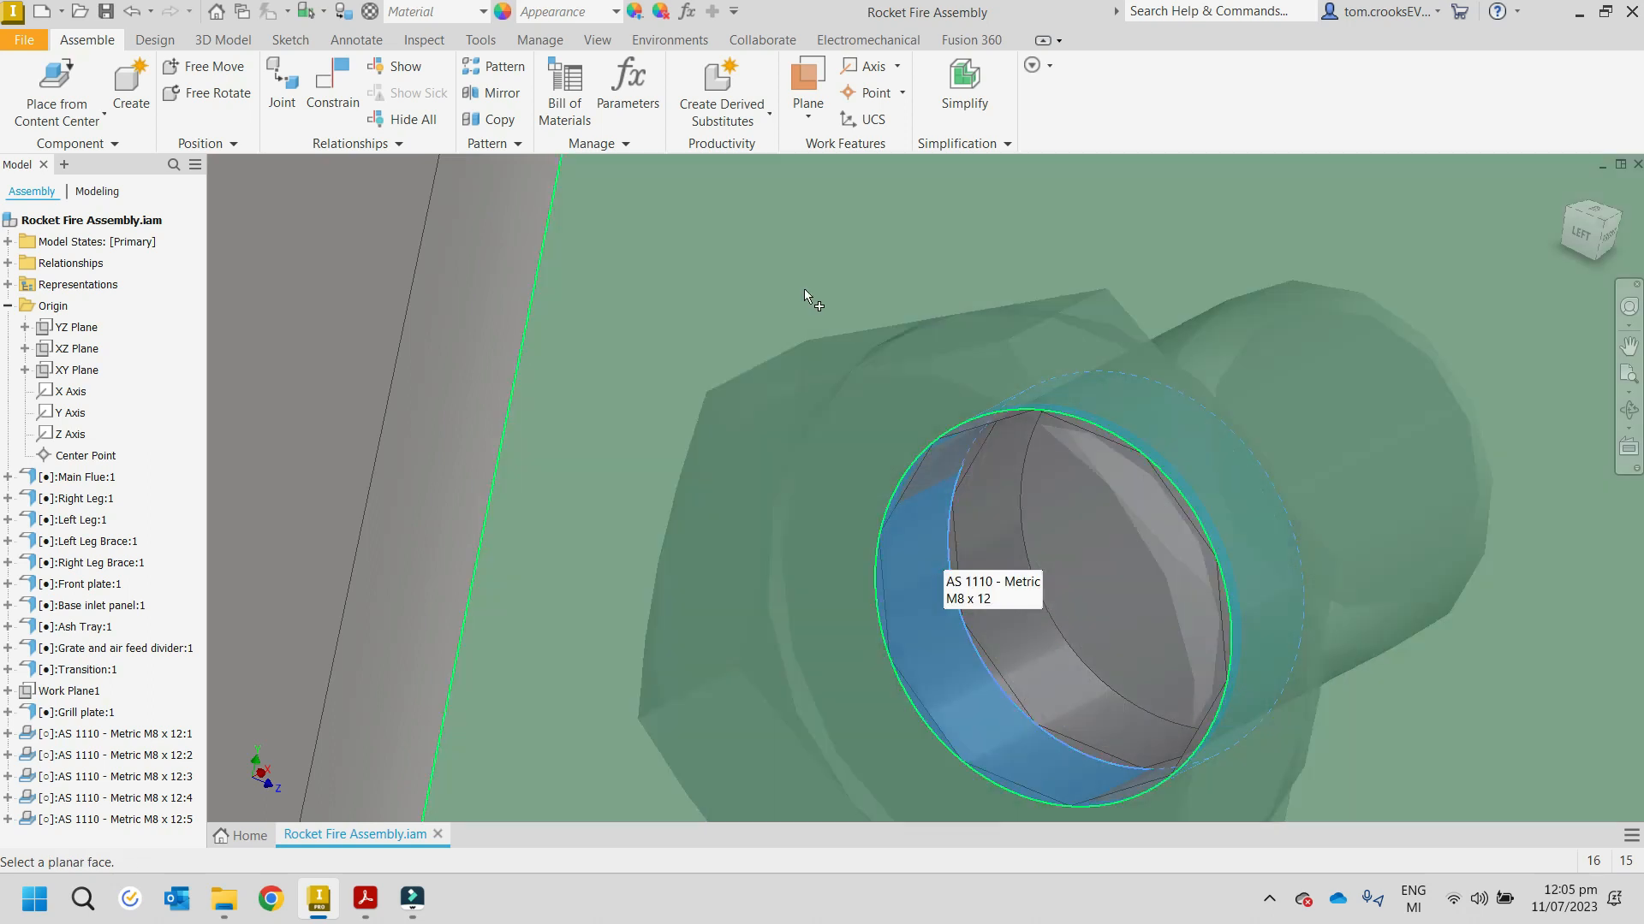
pyautogui.click(804, 291)
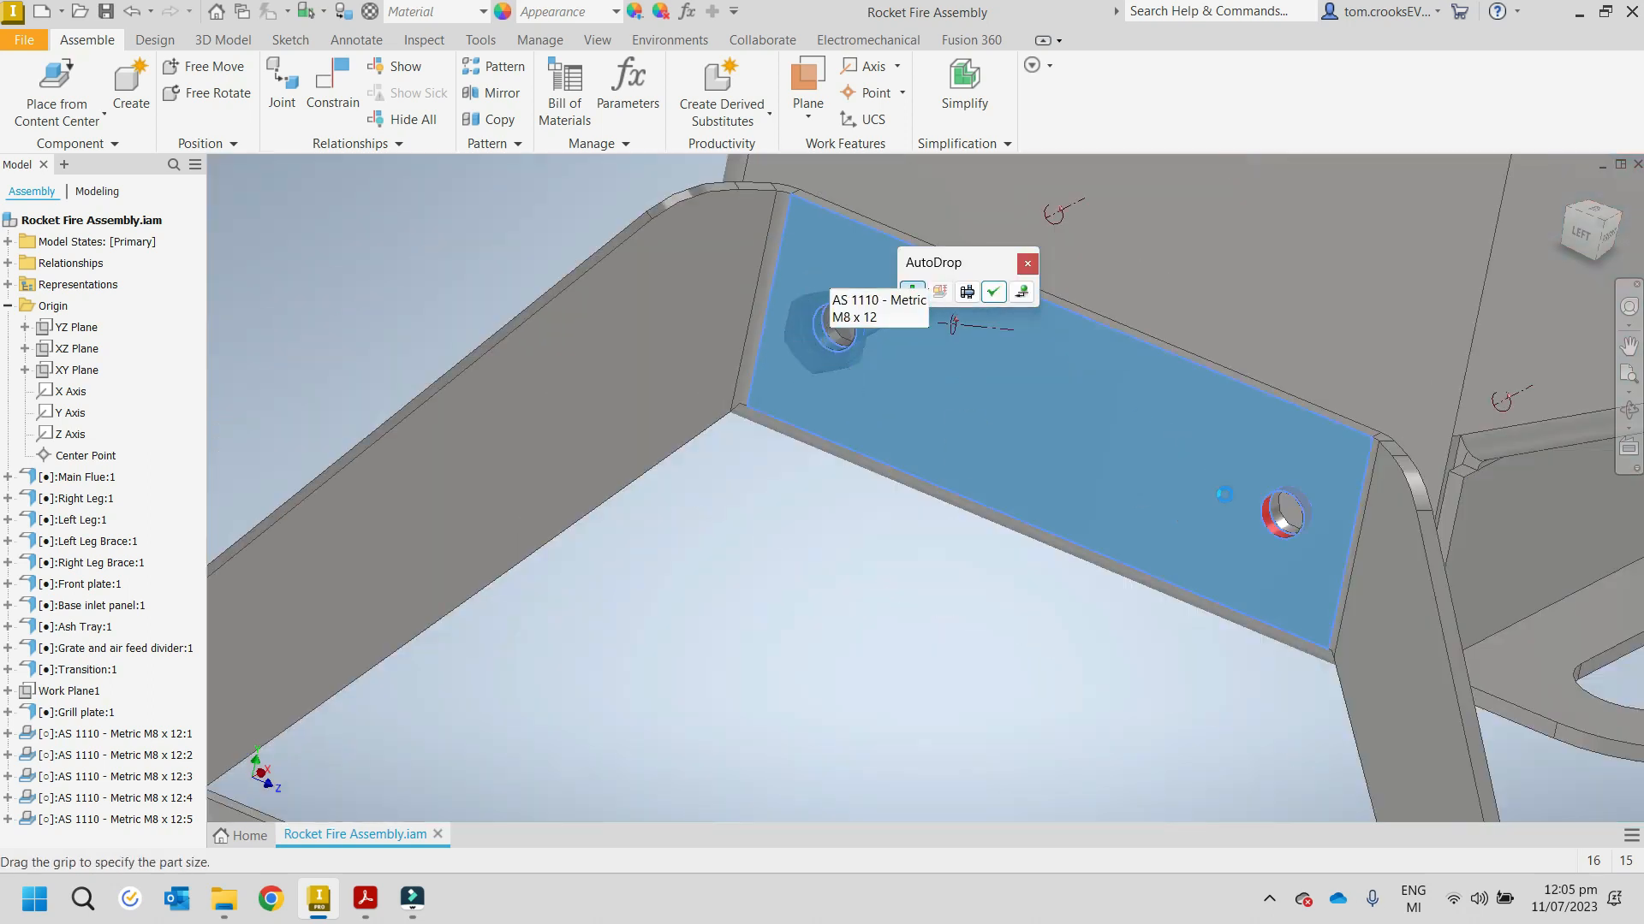
pyautogui.click(993, 292)
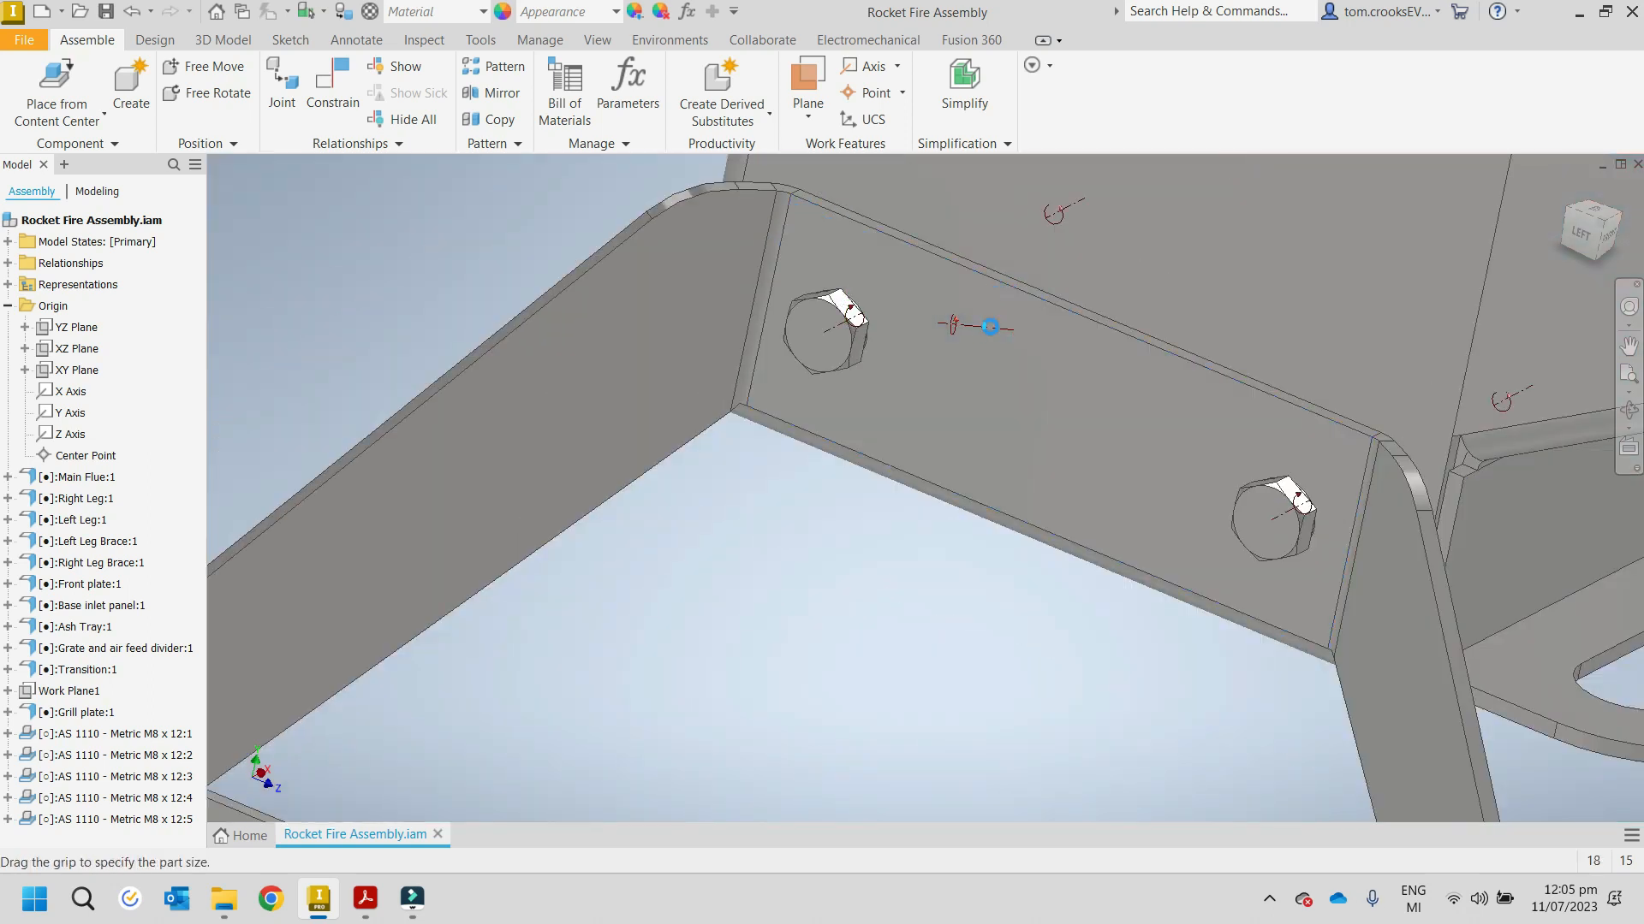
pyautogui.scroll(5, 1053, 445)
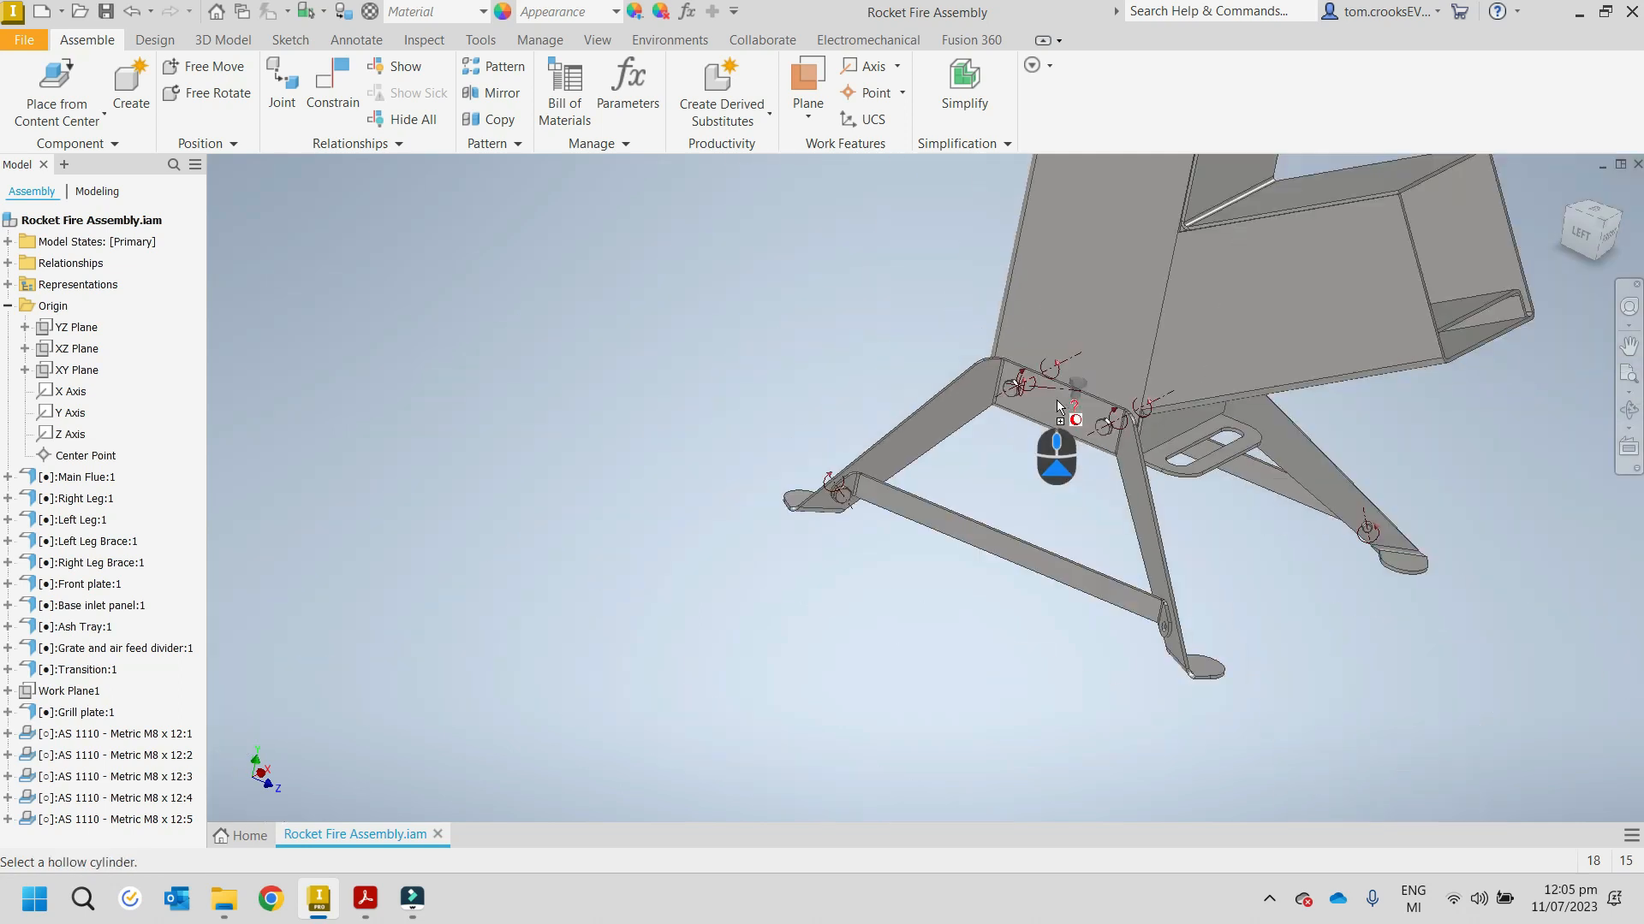
# Step: Position an AS 1110 bolt in the hole at the front end of the left leg brace, seated on the brace's face
pyautogui.scroll(-8, 1318, 574)
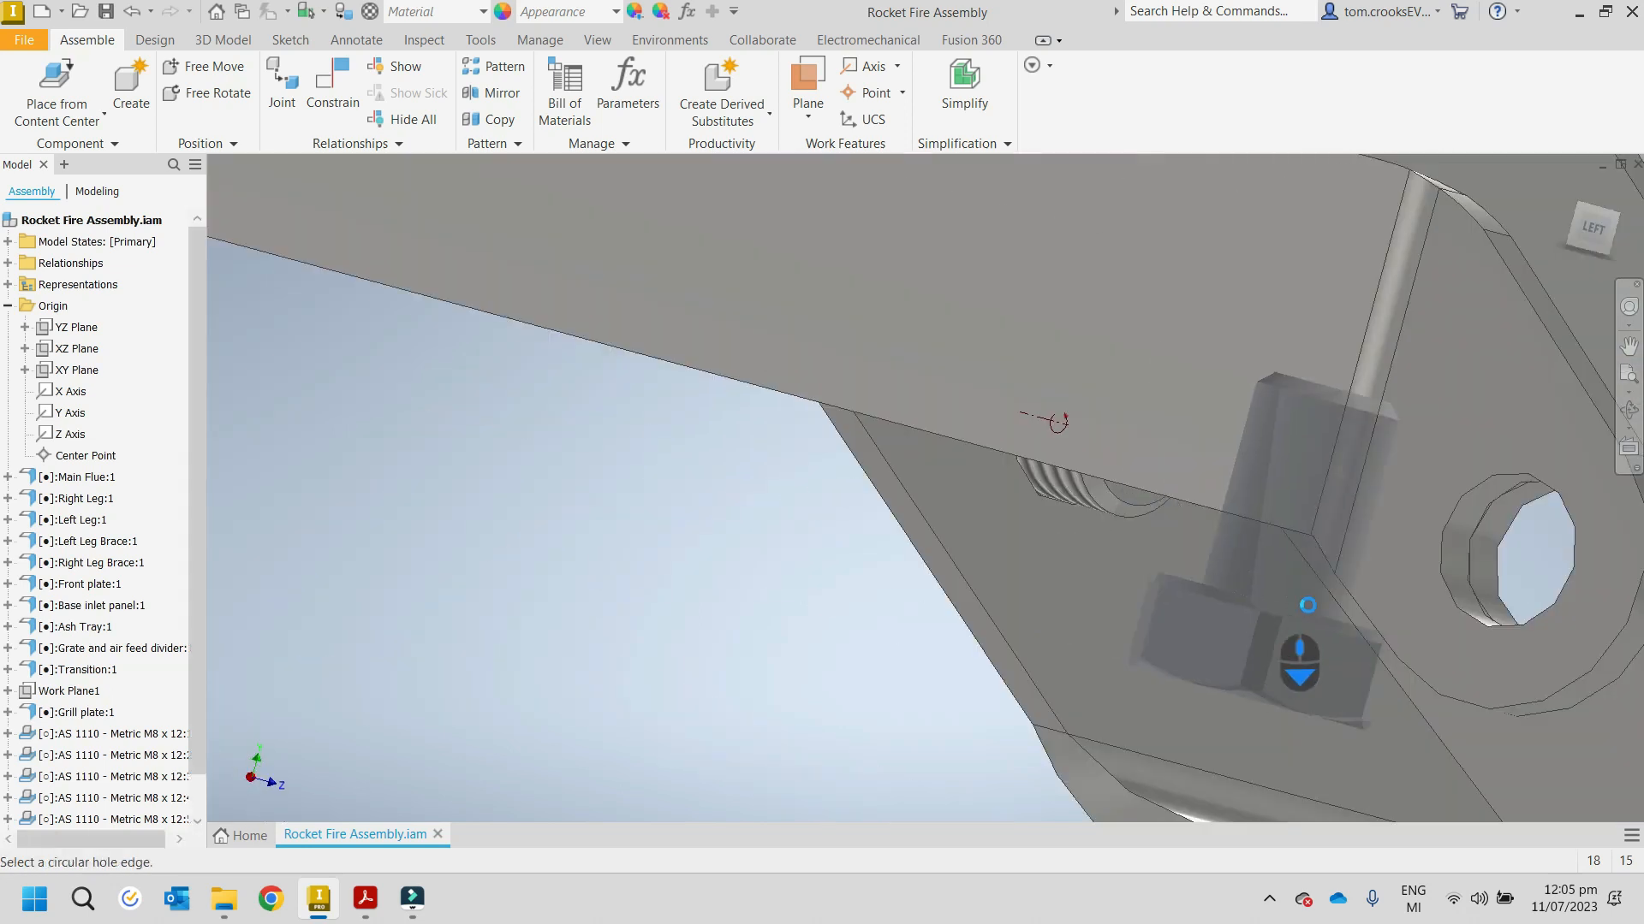
pyautogui.moveTo(1341, 555); pyautogui.dragTo(954, 435, button='middle')
pyautogui.scroll(-3, 954, 434)
pyautogui.click(990, 419)
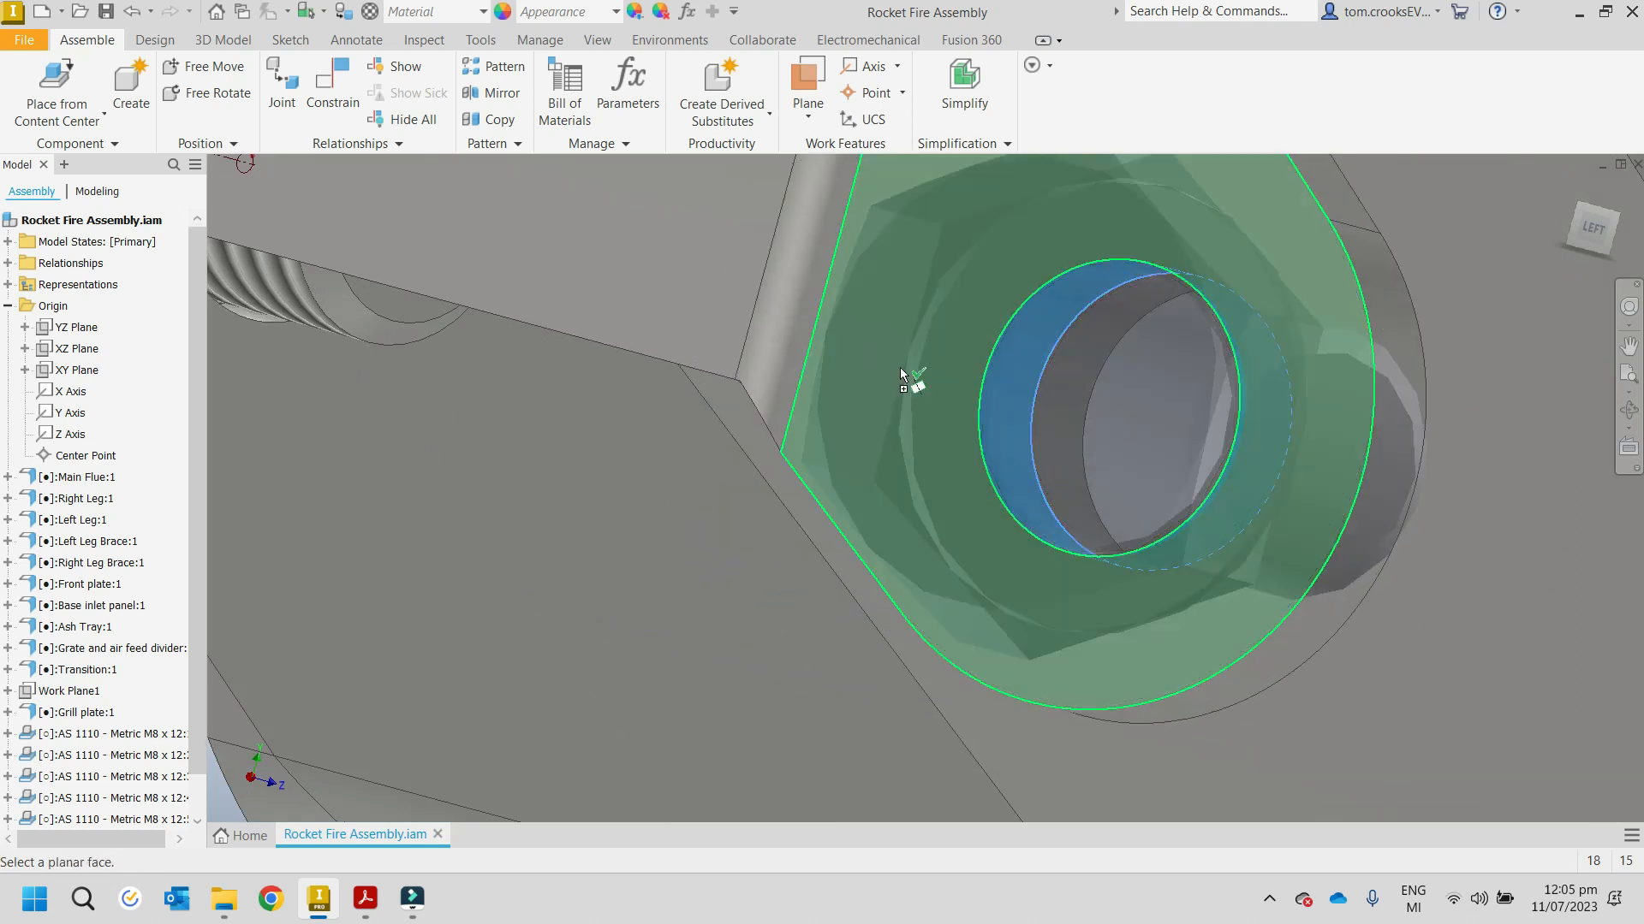
pyautogui.click(900, 375)
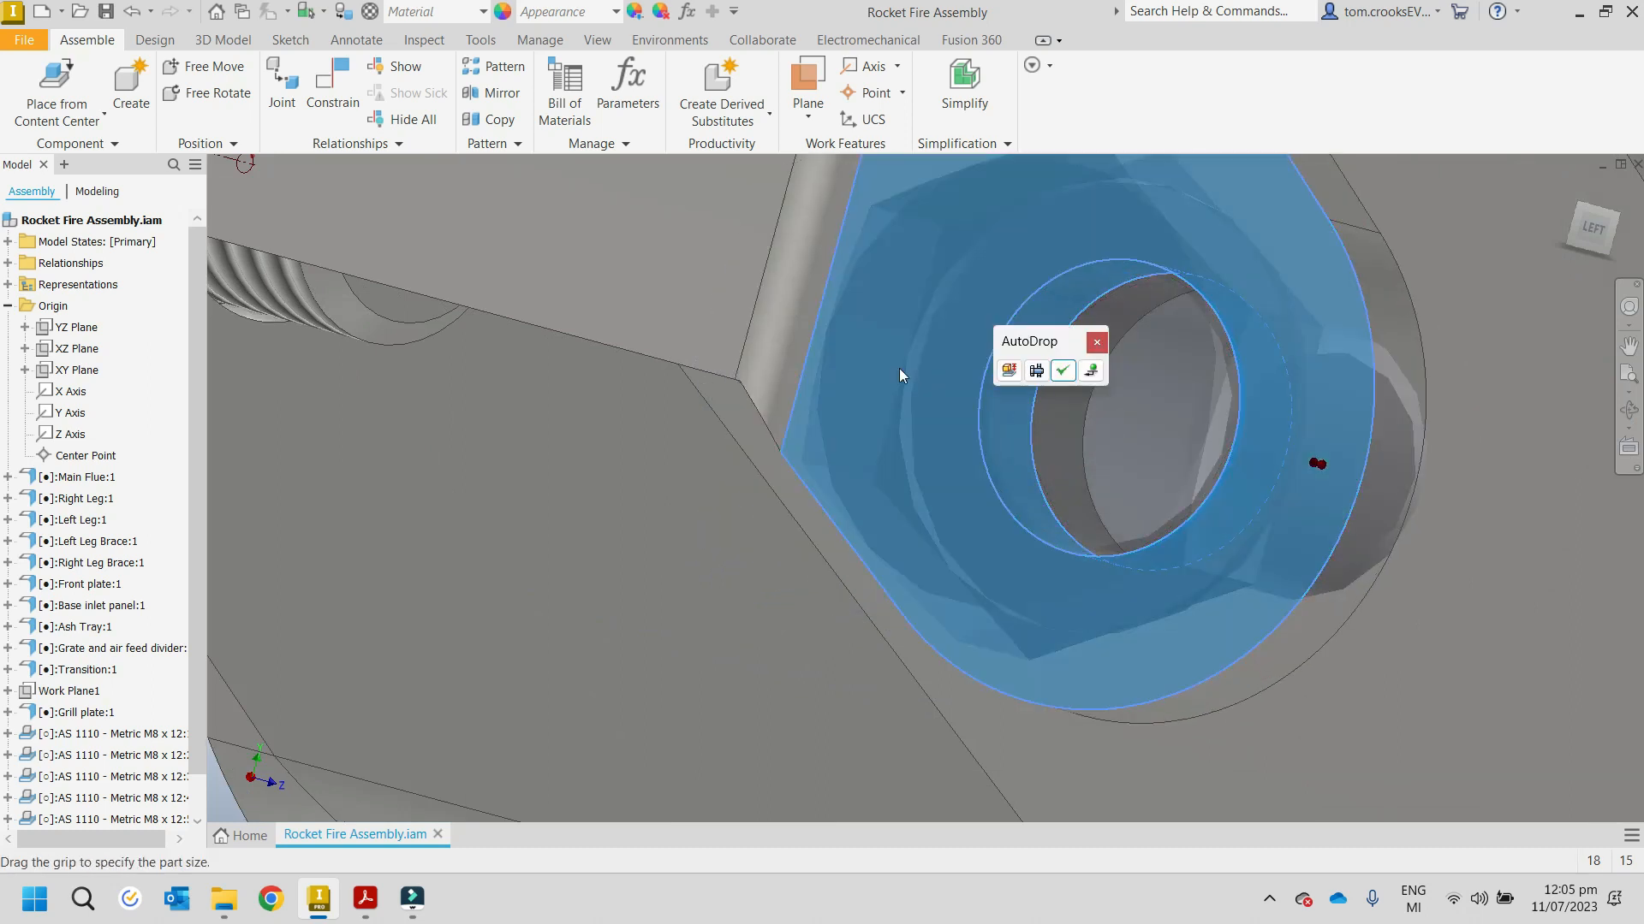
# Step: Set the AS 1110 bolt size to M8 with a nominal length of 16 mm, replacing all placed instances
pyautogui.click(1010, 373)
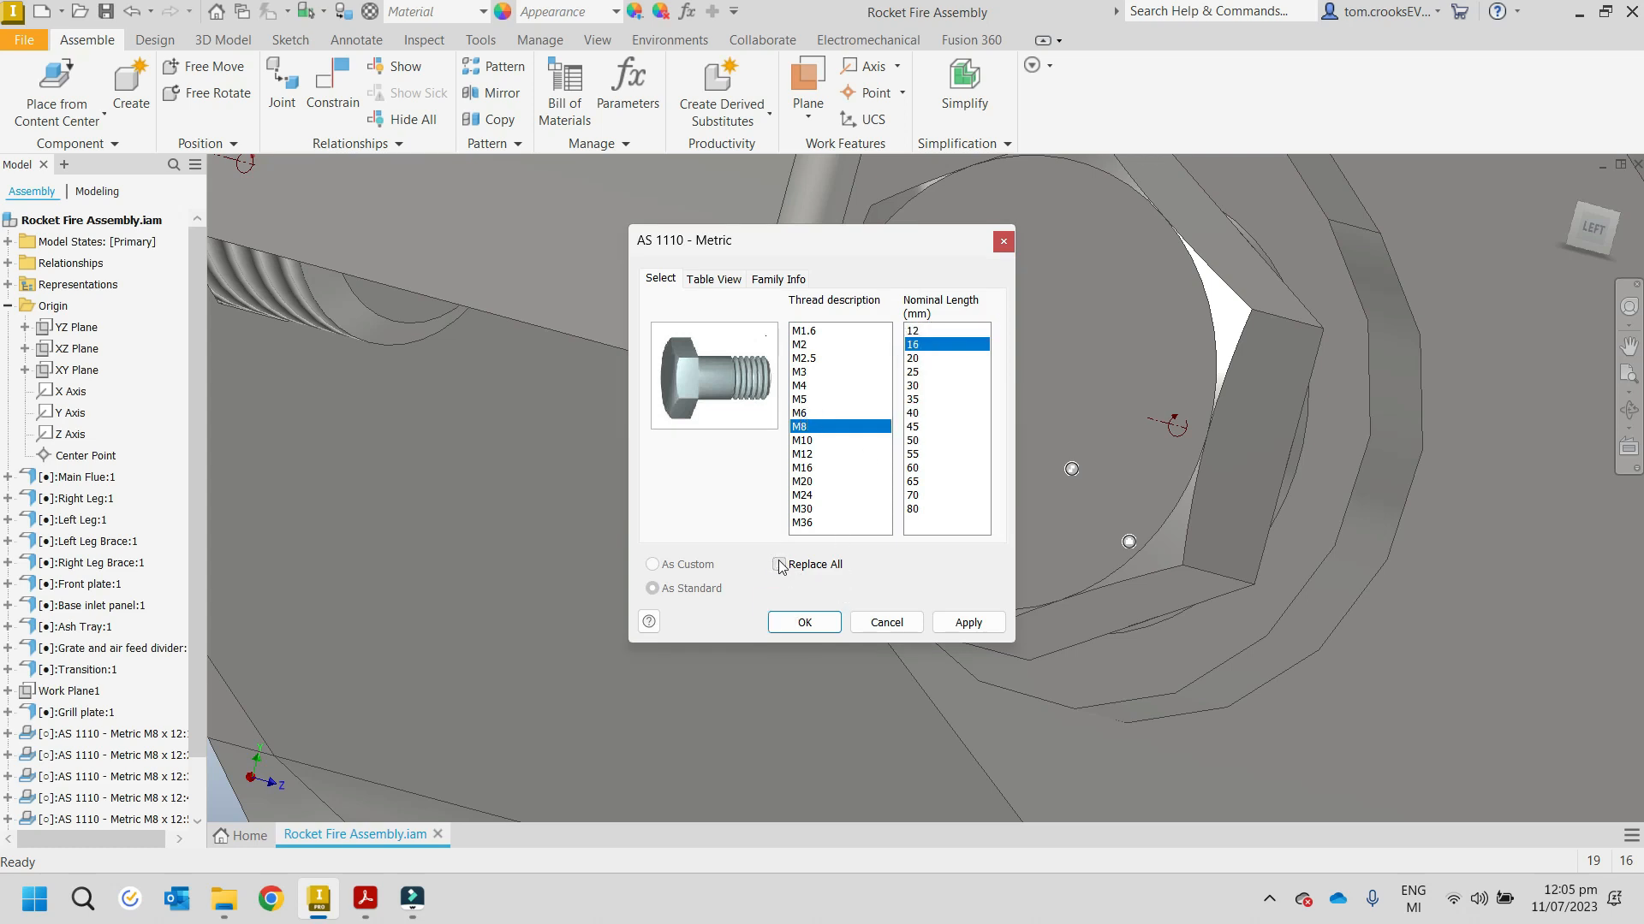
pyautogui.click(970, 624)
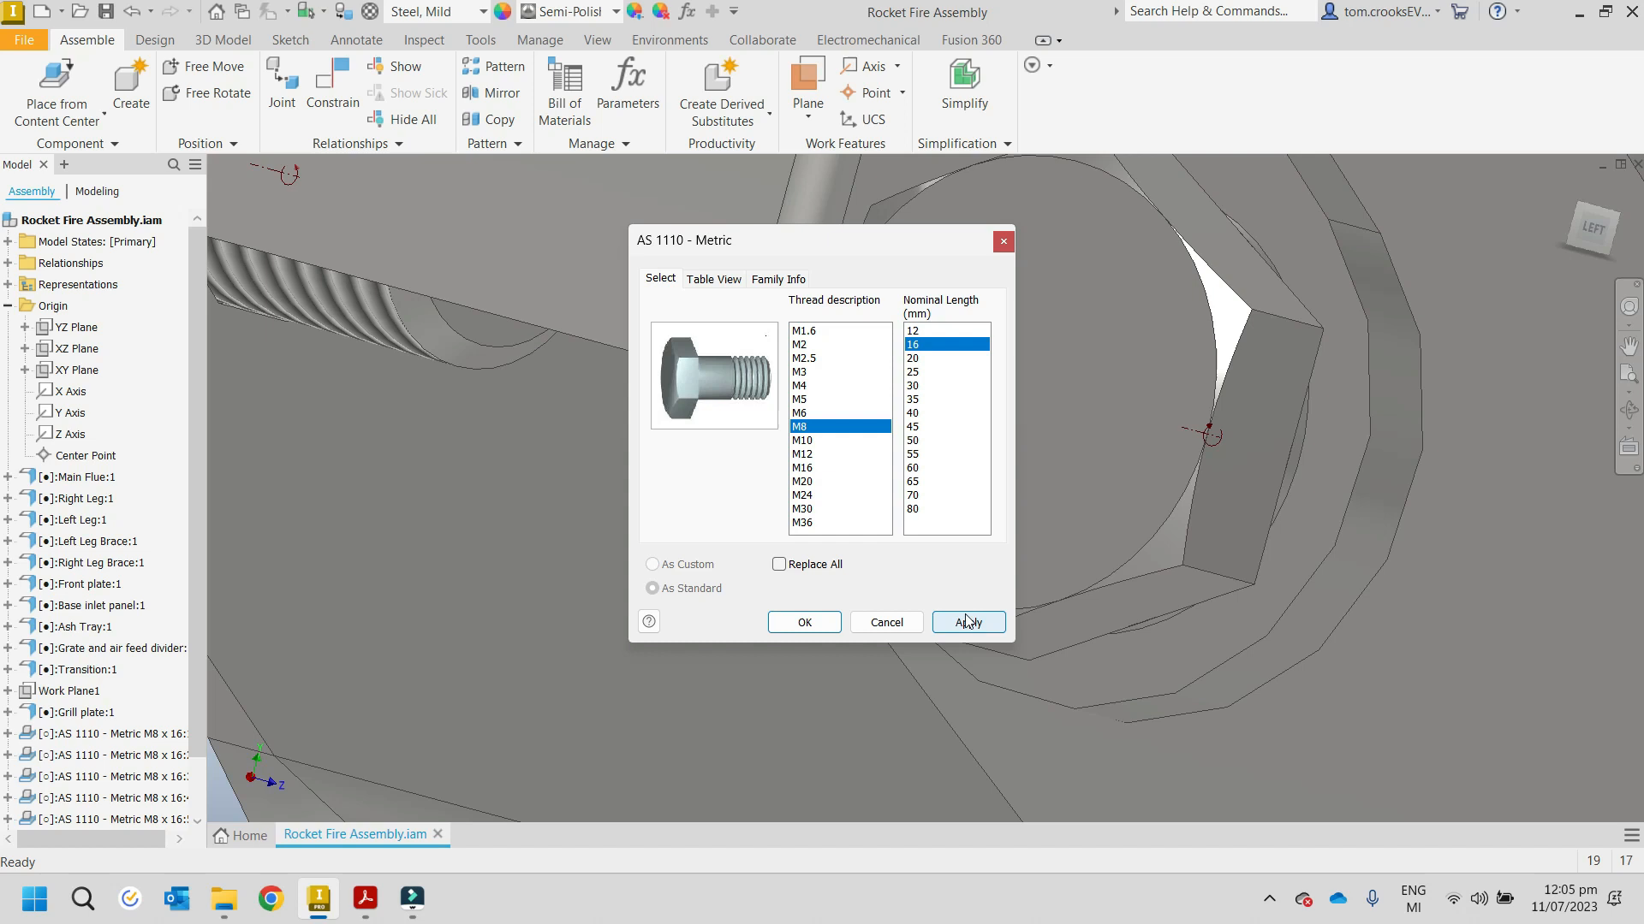
pyautogui.click(805, 623)
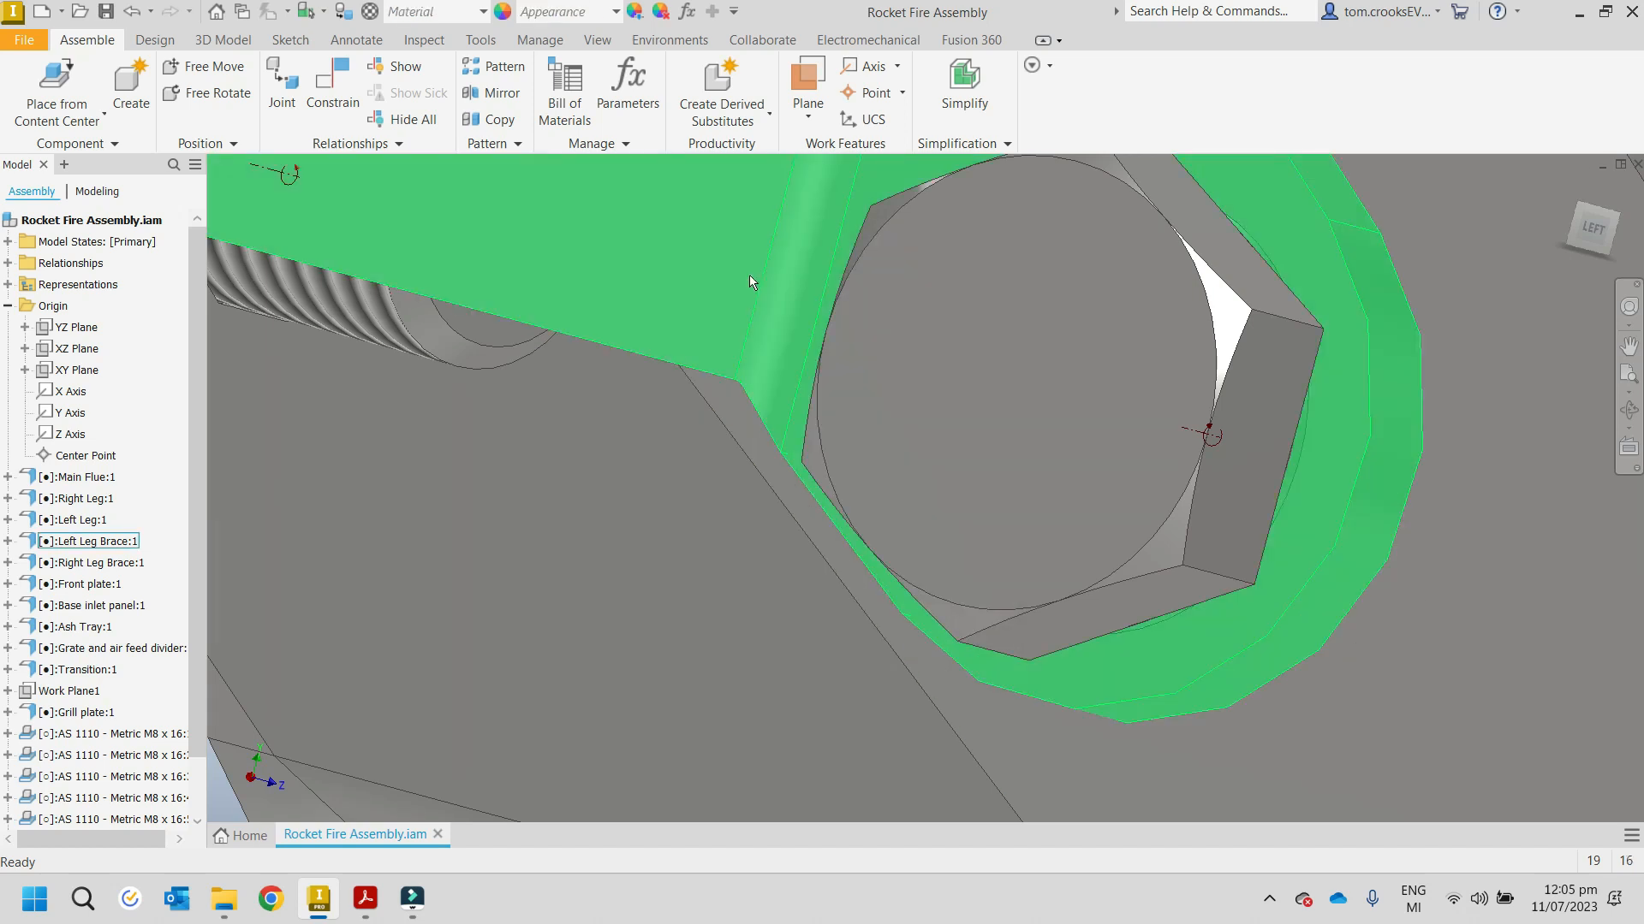
# Step: Examine the M8 x 16 bolts on the legs and test whether the bolt at the left brace's front end can move
pyautogui.scroll(5, 748, 274)
pyautogui.keyDown('shift'); pyautogui.moveTo(743, 406); pyautogui.dragTo(544, 396, button='middle'); pyautogui.keyUp('shift')
pyautogui.scroll(5, 558, 382)
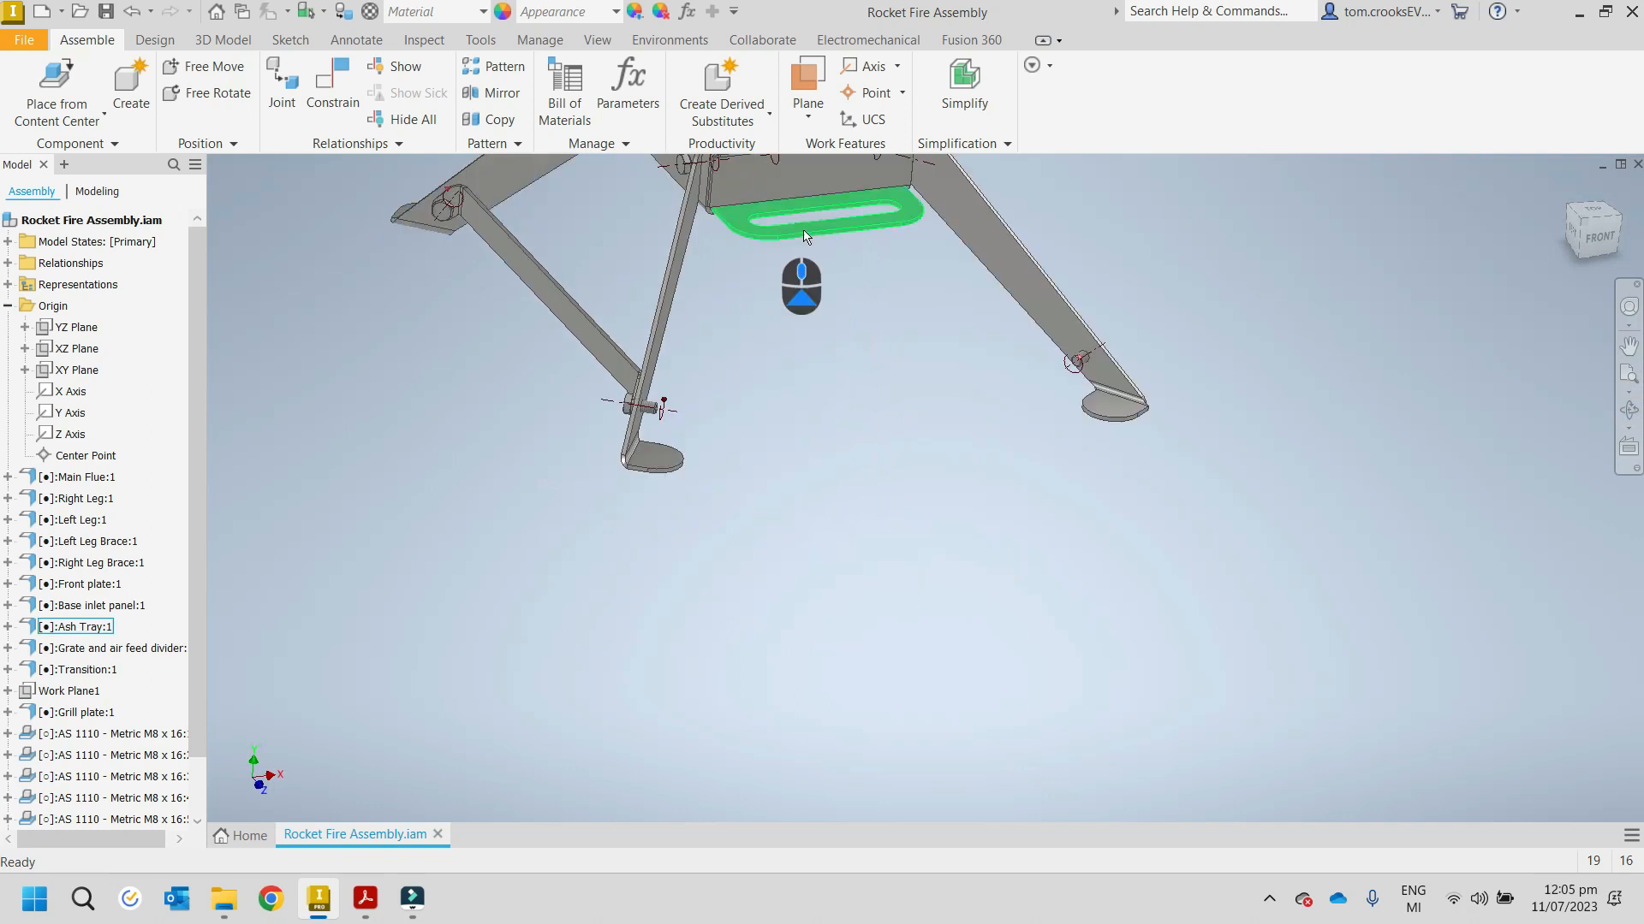
pyautogui.scroll(-3, 925, 454)
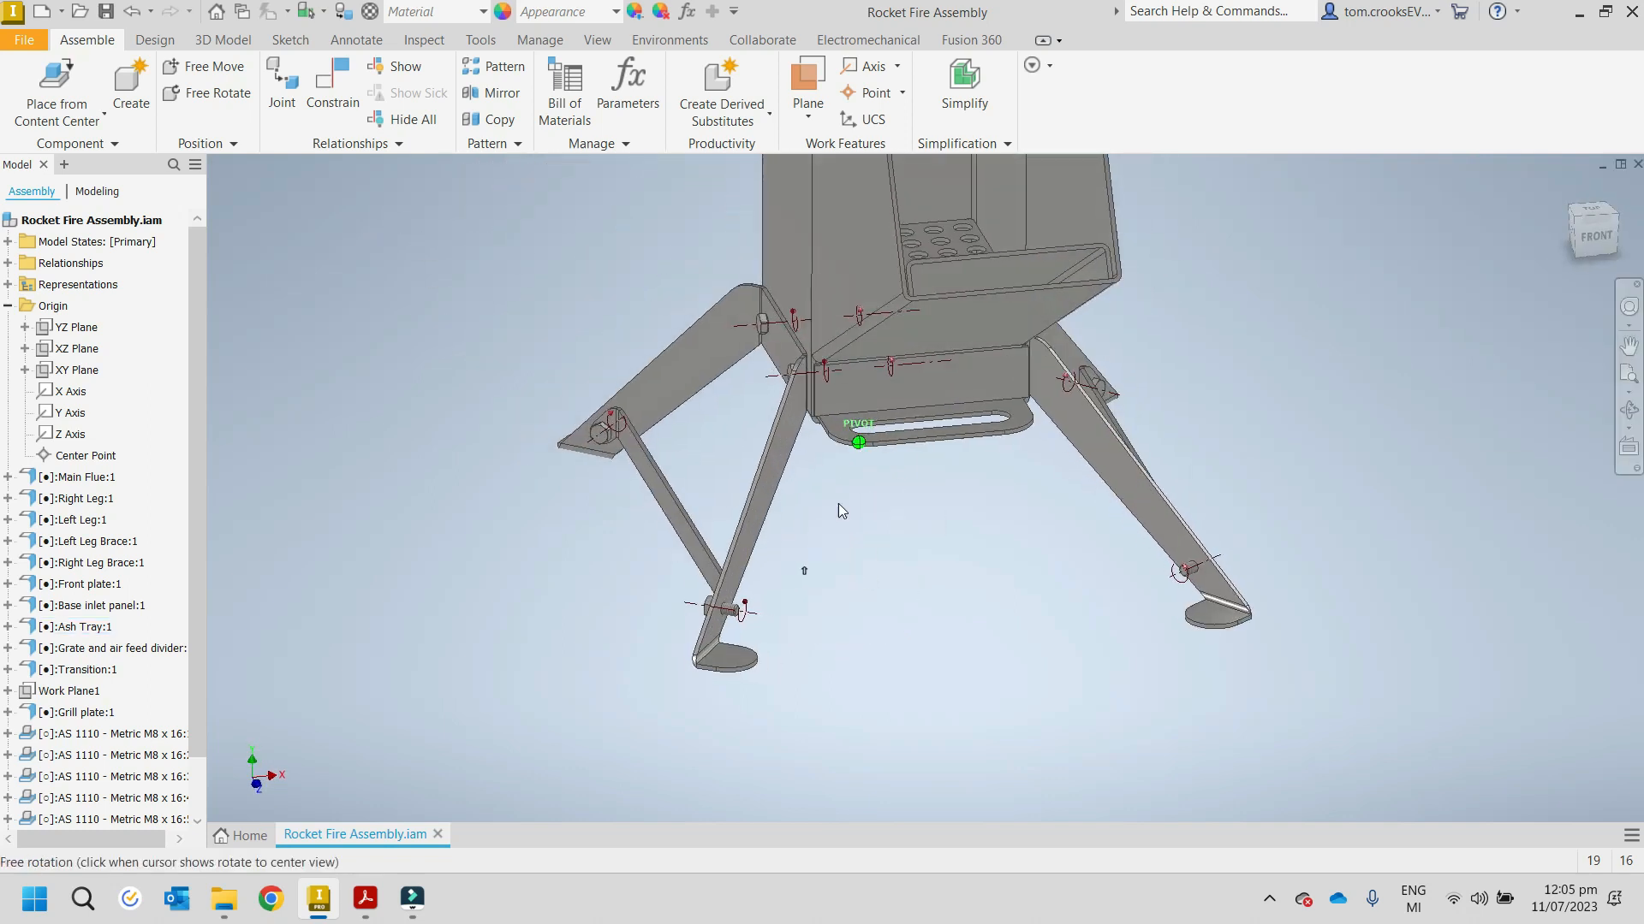
pyautogui.scroll(-5, 759, 611)
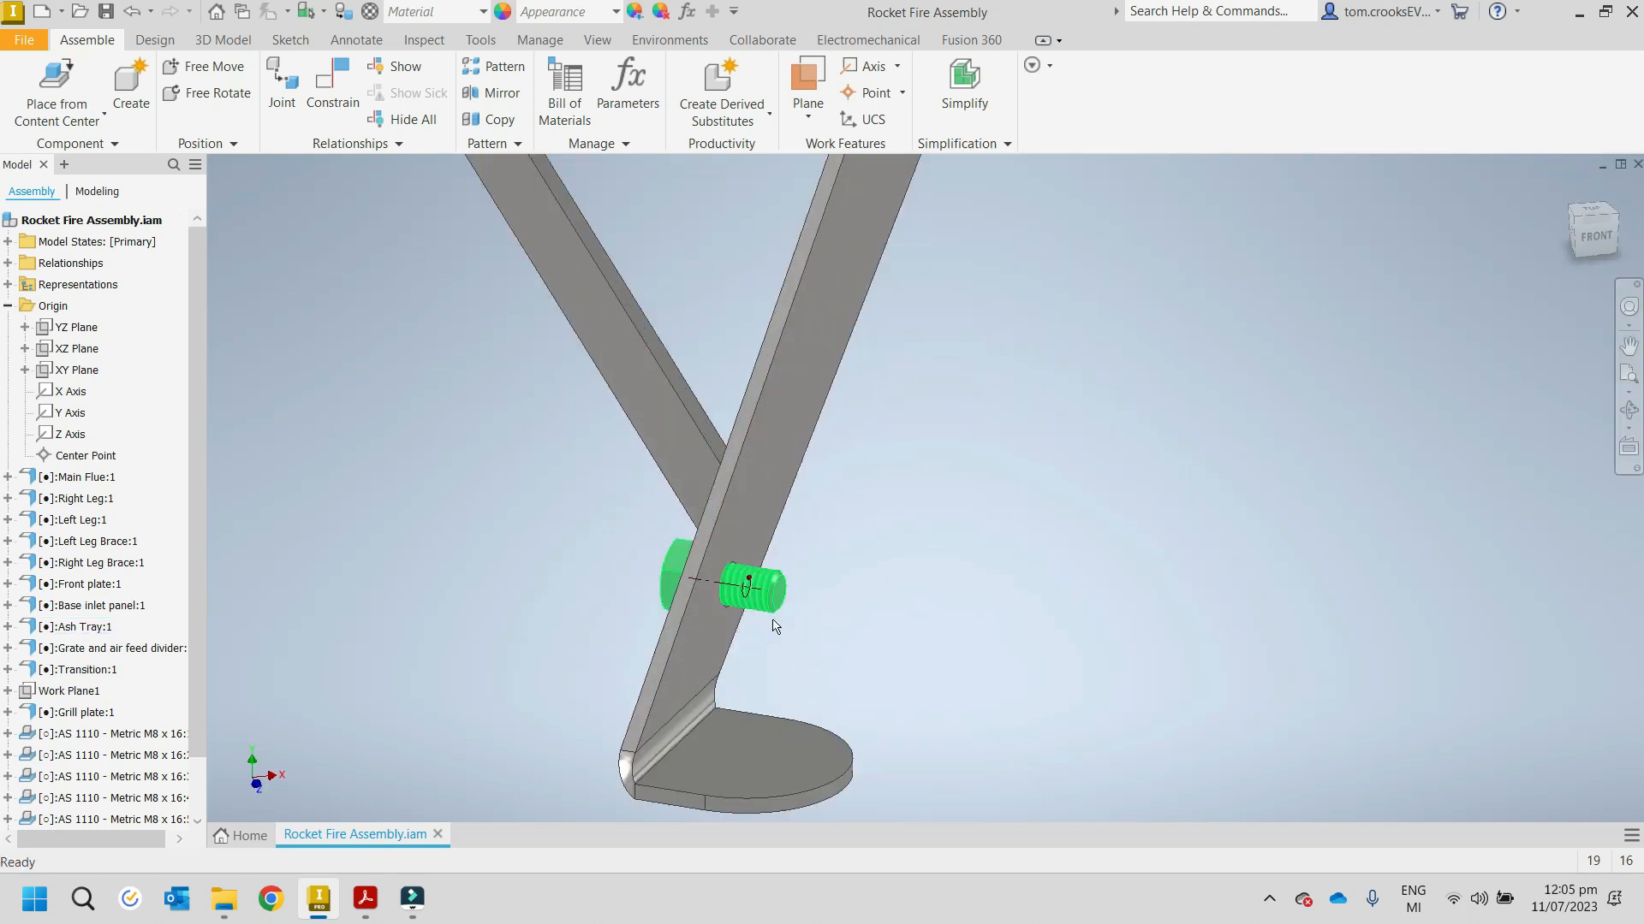
pyautogui.scroll(-3, 751, 617)
pyautogui.press('Escape')
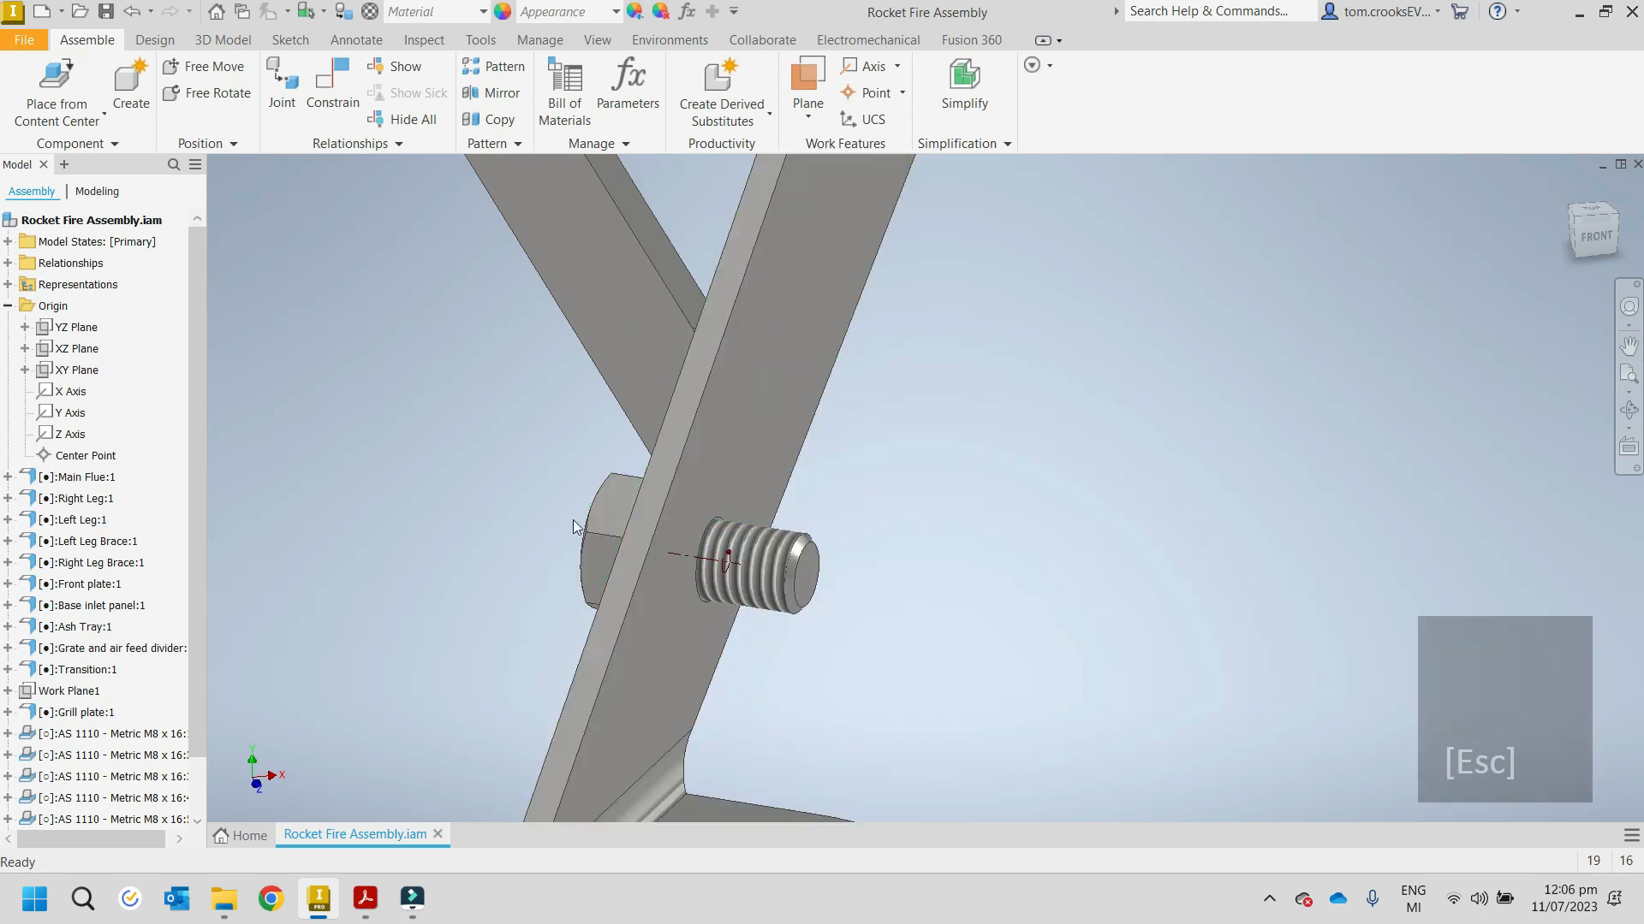
pyautogui.moveTo(606, 505); pyautogui.dragTo(406, 444)
pyautogui.press('Escape')
pyautogui.scroll(5, 415, 491)
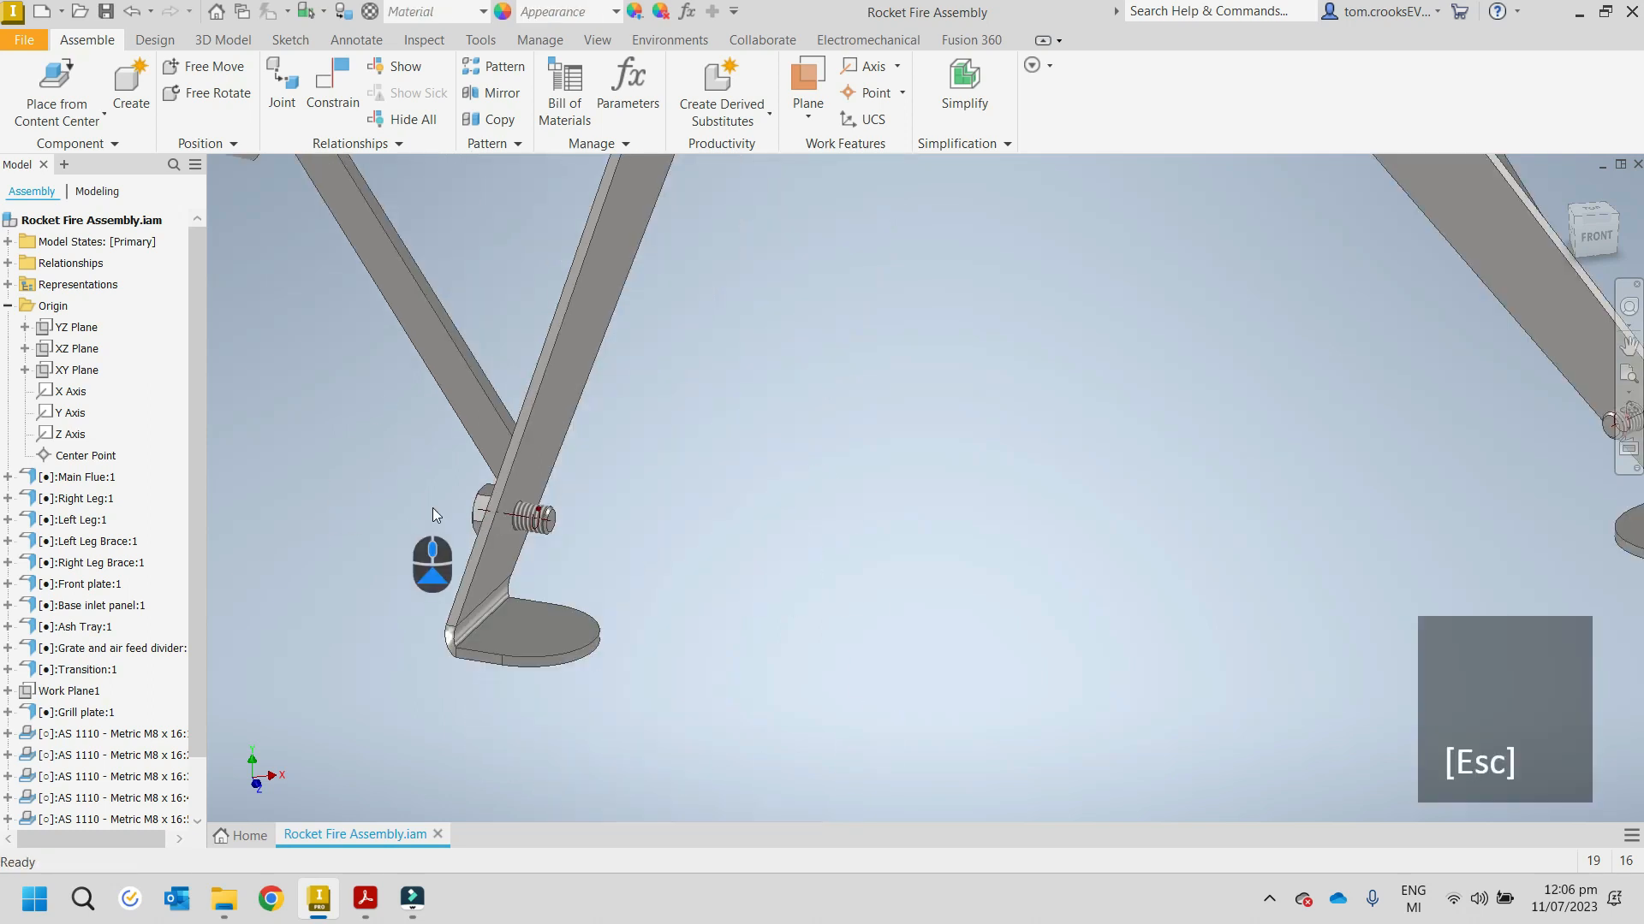
pyautogui.moveTo(452, 524); pyautogui.dragTo(378, 678, button='middle')
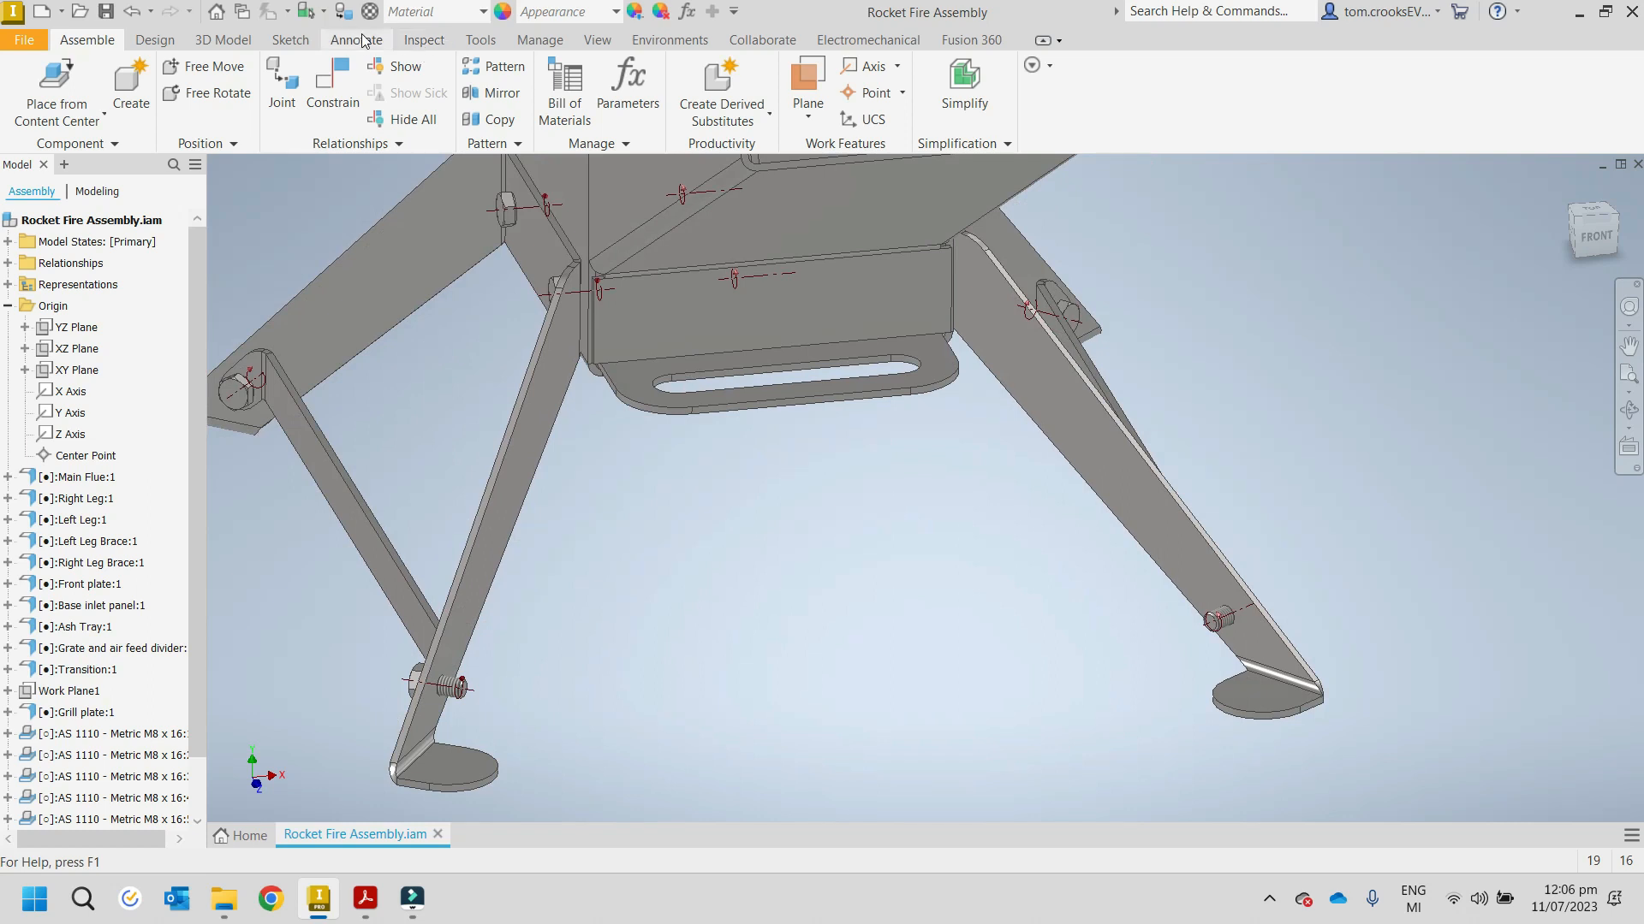
# Step: Hide the iMate glyphs in the assembly view
pyautogui.click(597, 41)
pyautogui.click(94, 118)
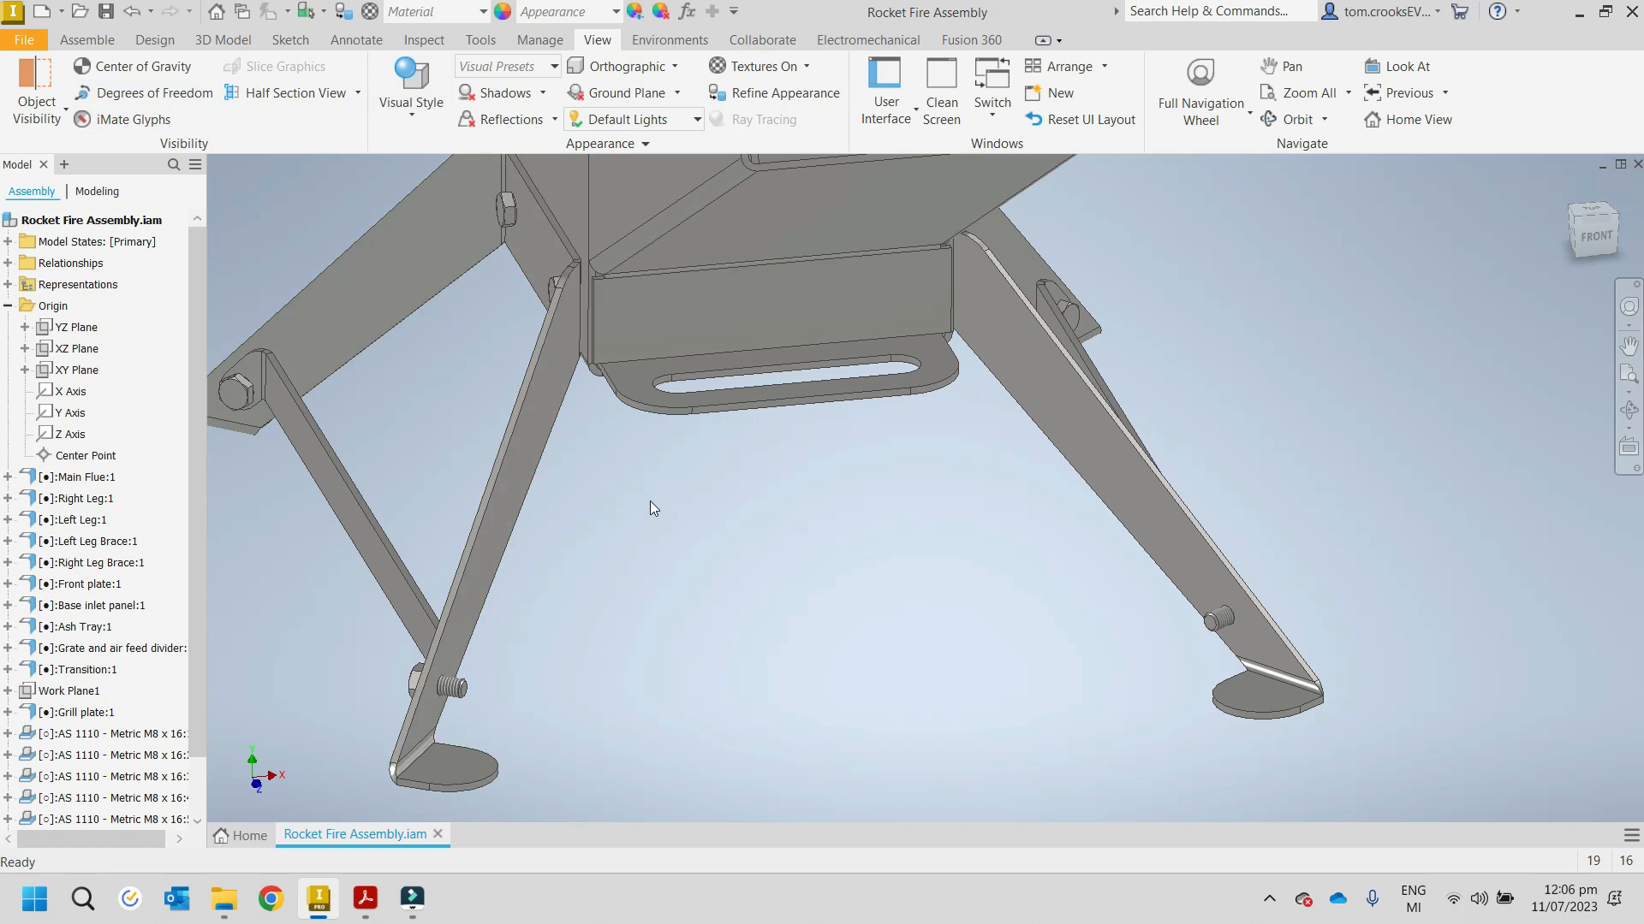
pyautogui.press('Escape')
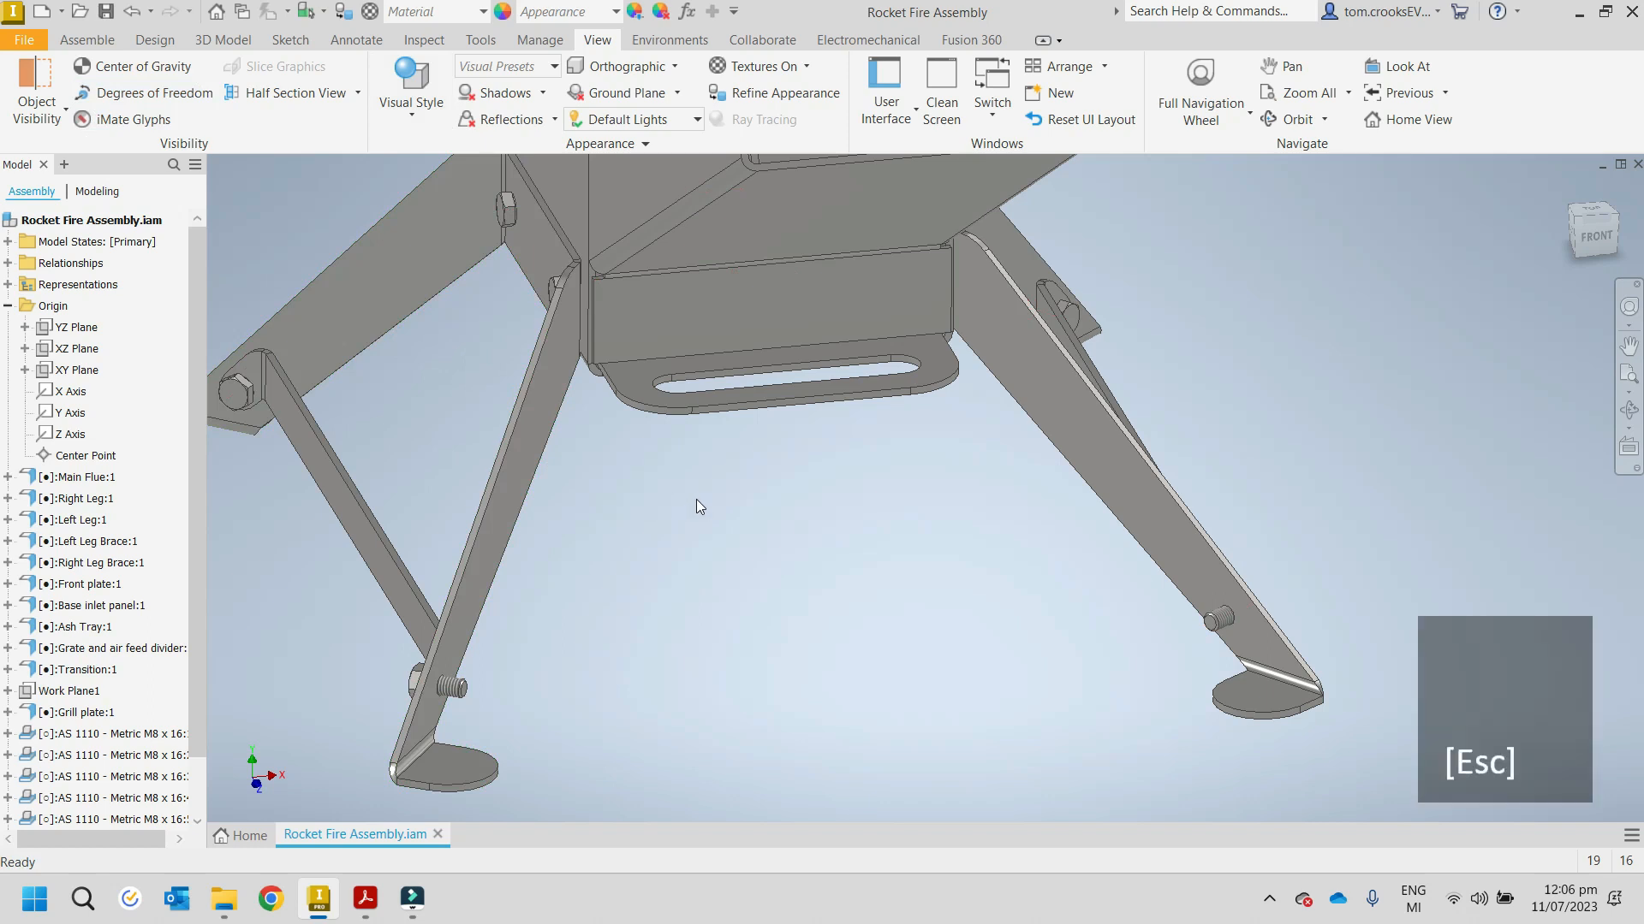
# Step: Place an ANSI B18.2.4.2M hex nut from the Content Center on the first front leg's foot bolt, seated against the leg face
pyautogui.click(112, 43)
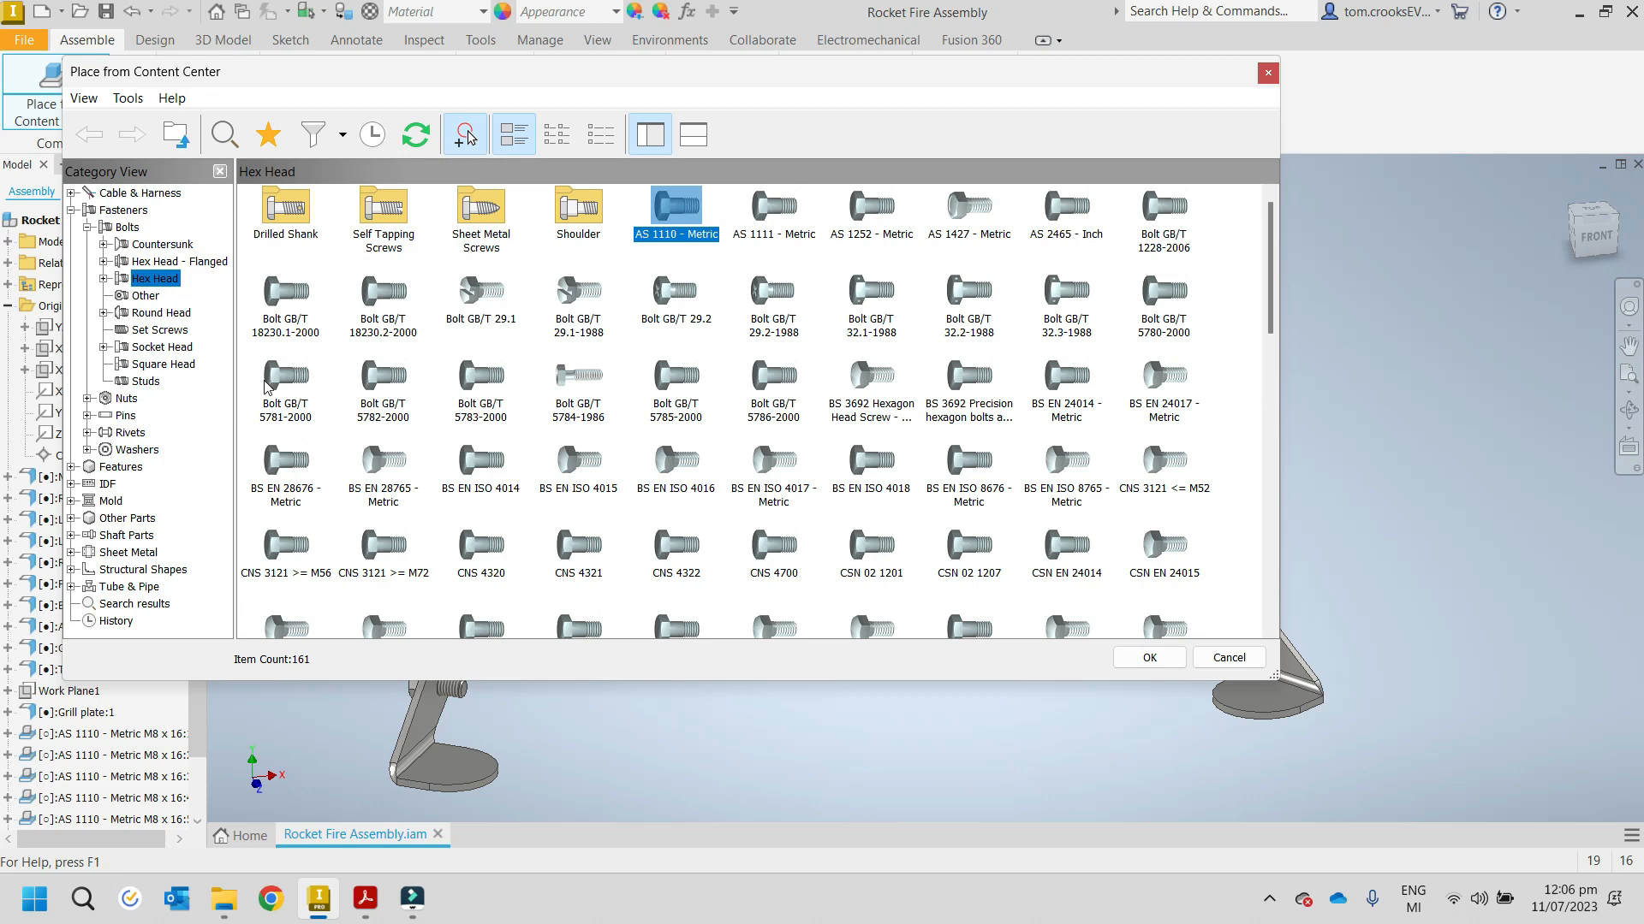
pyautogui.click(126, 399)
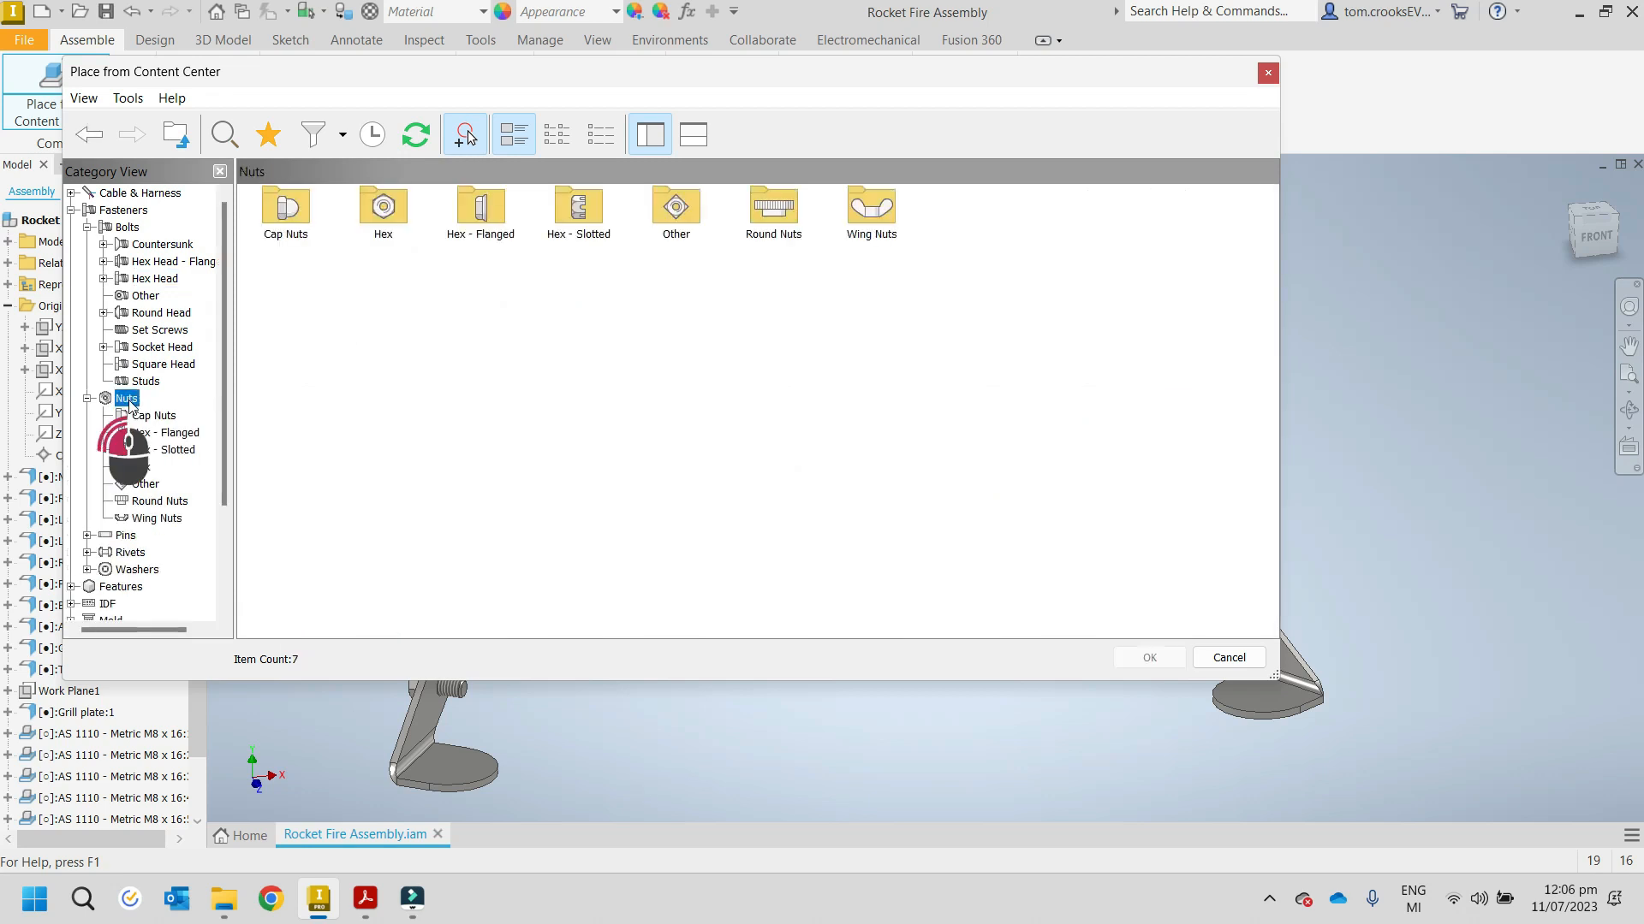
pyautogui.doubleClick(393, 230)
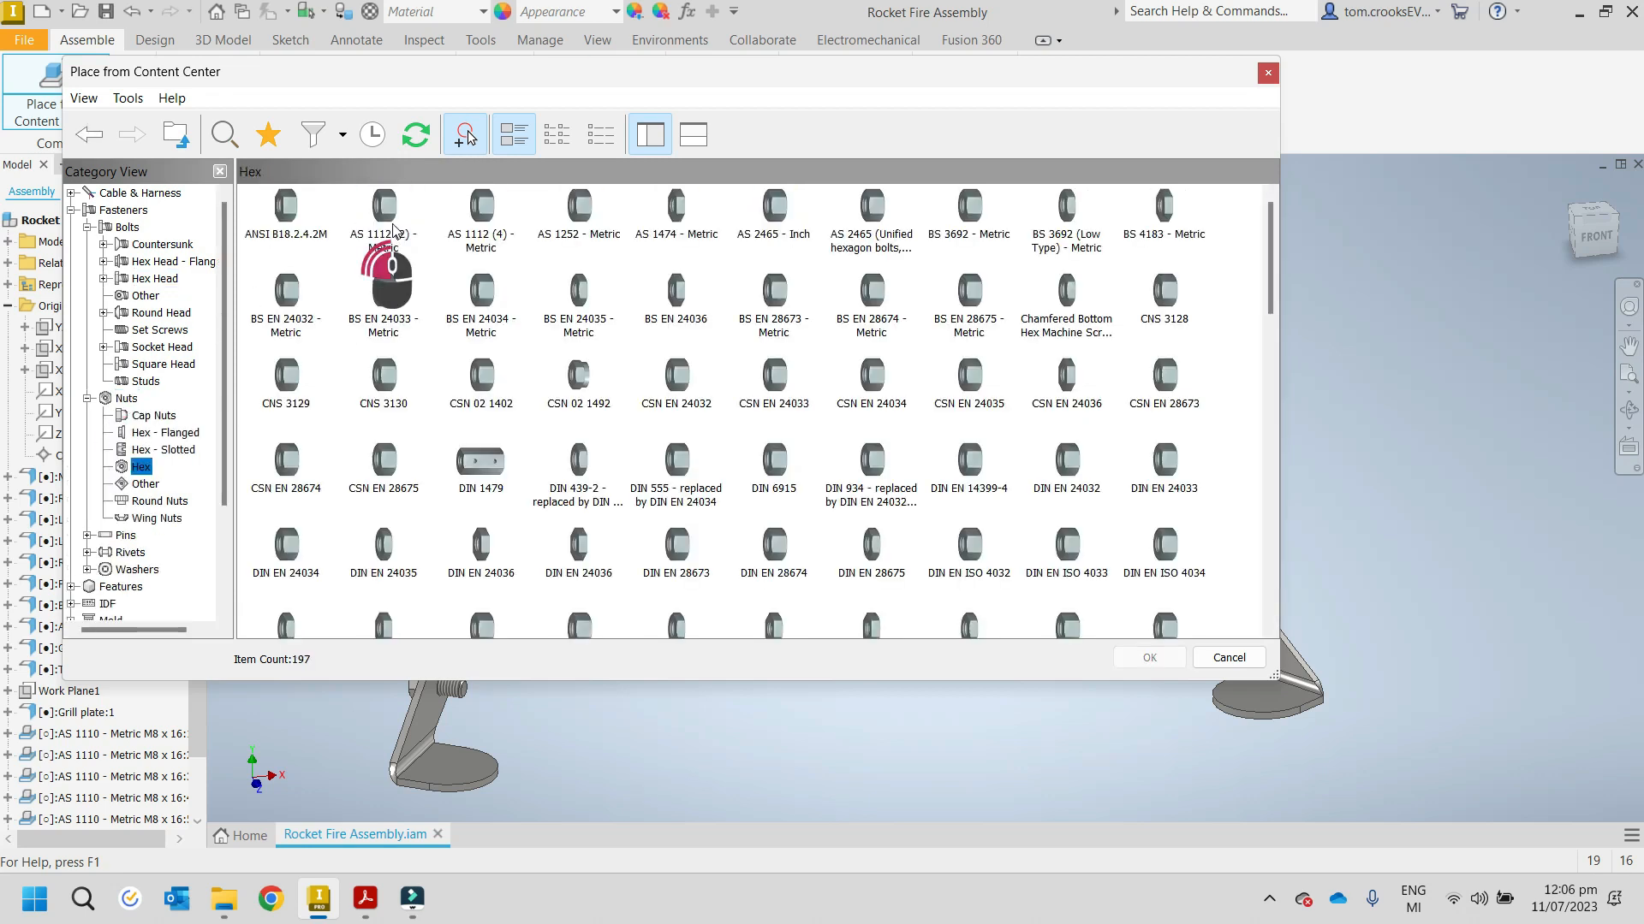
pyautogui.doubleClick(290, 208)
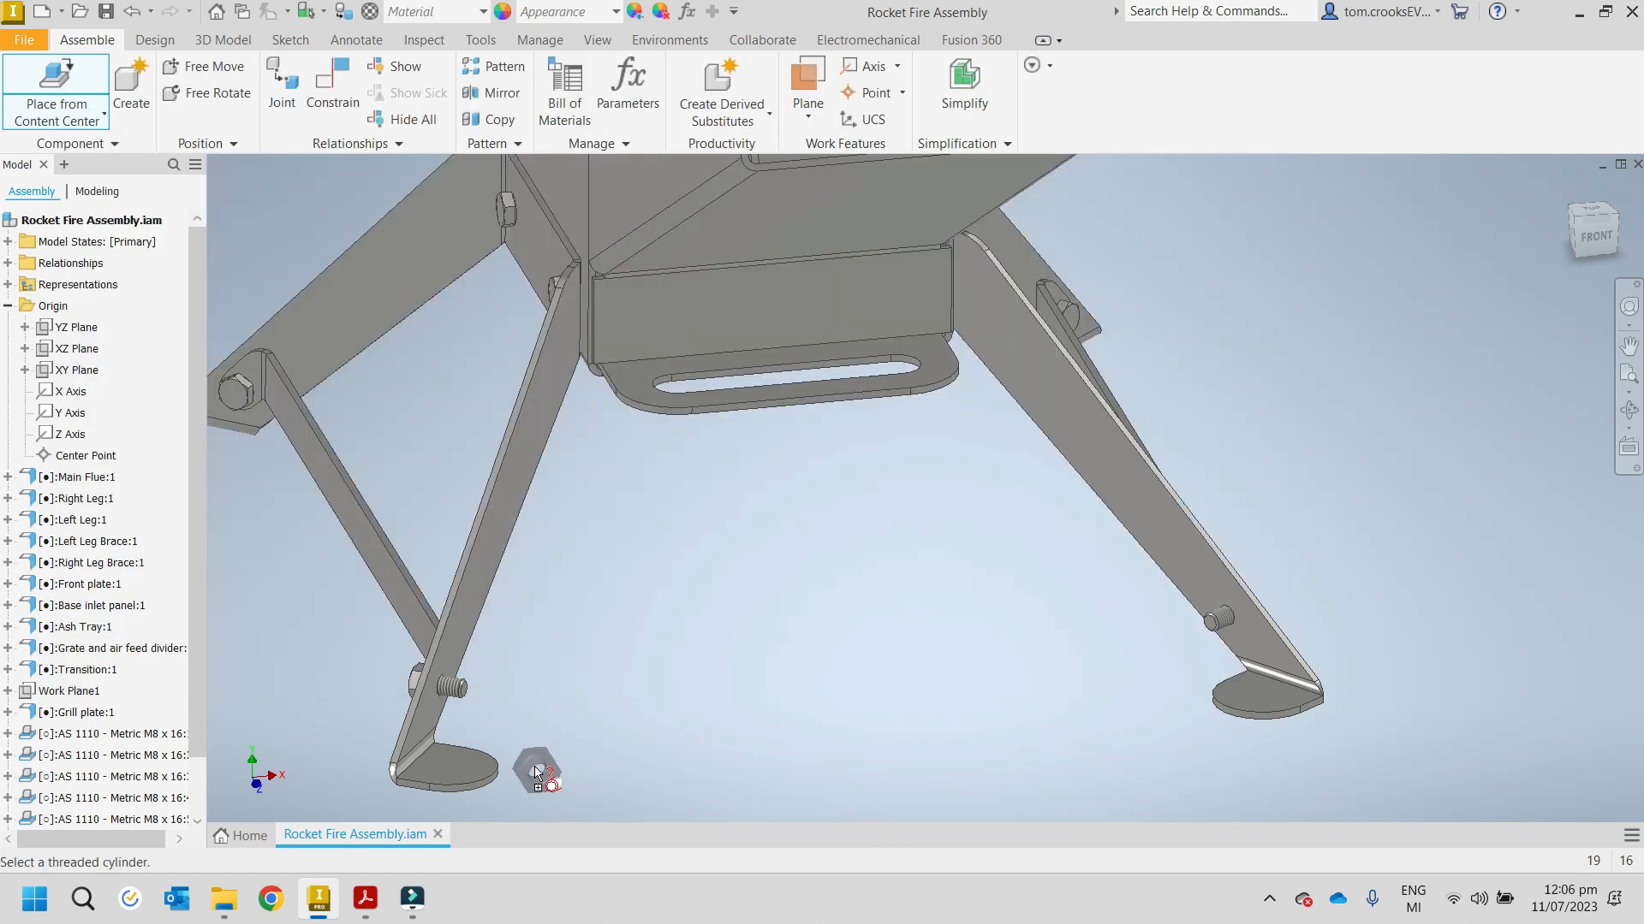
pyautogui.scroll(5, 368, 704)
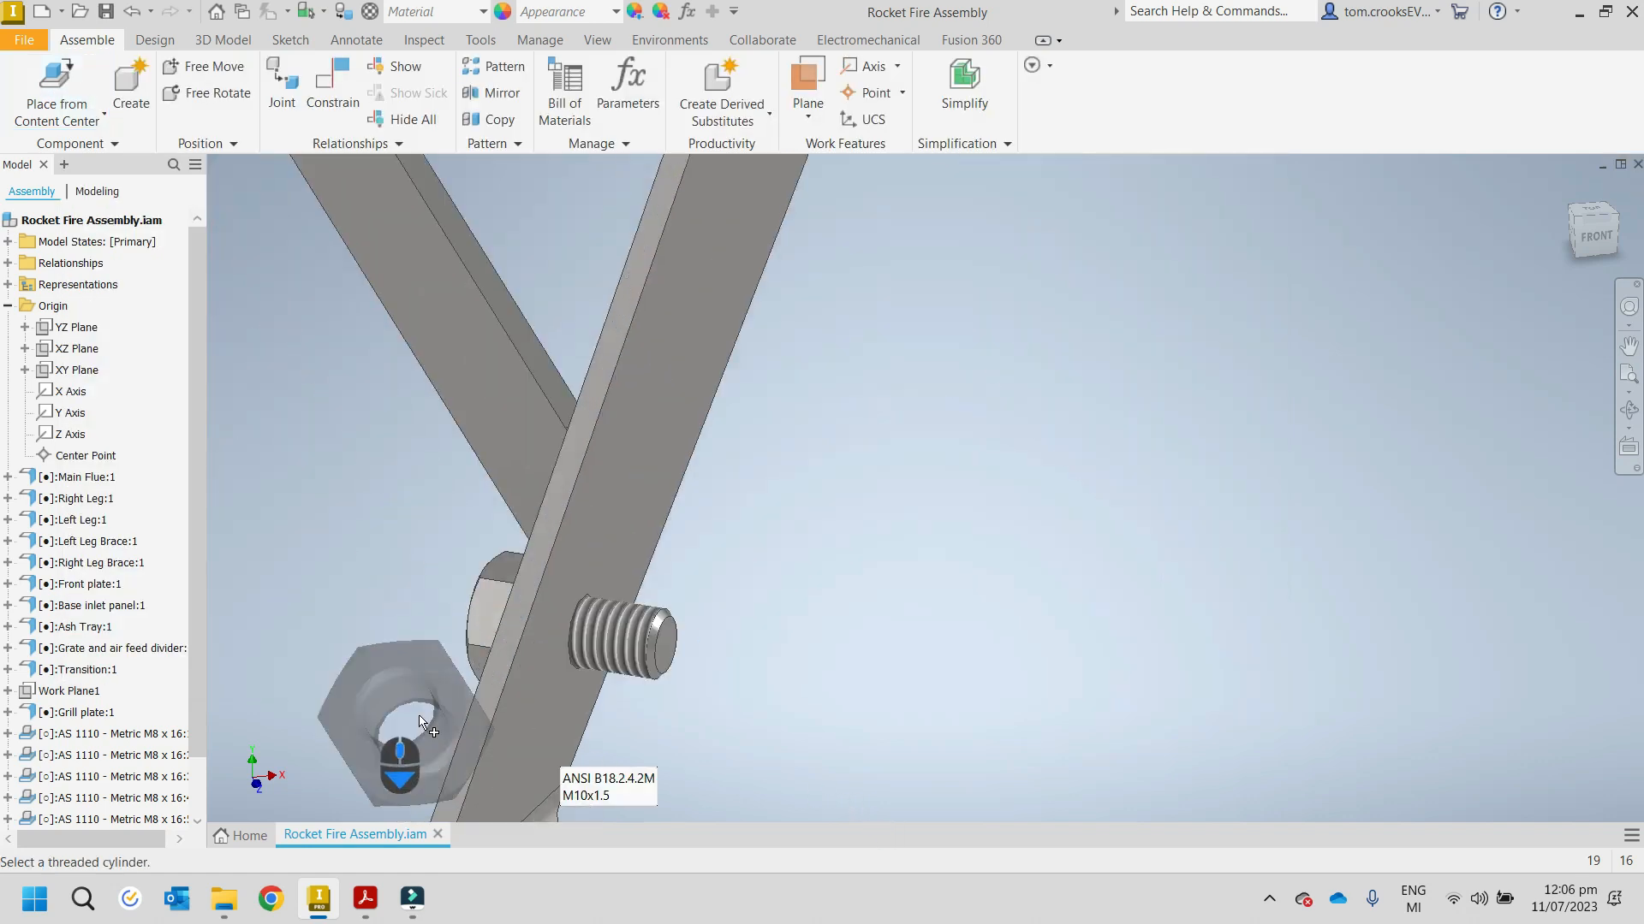
pyautogui.click(630, 646)
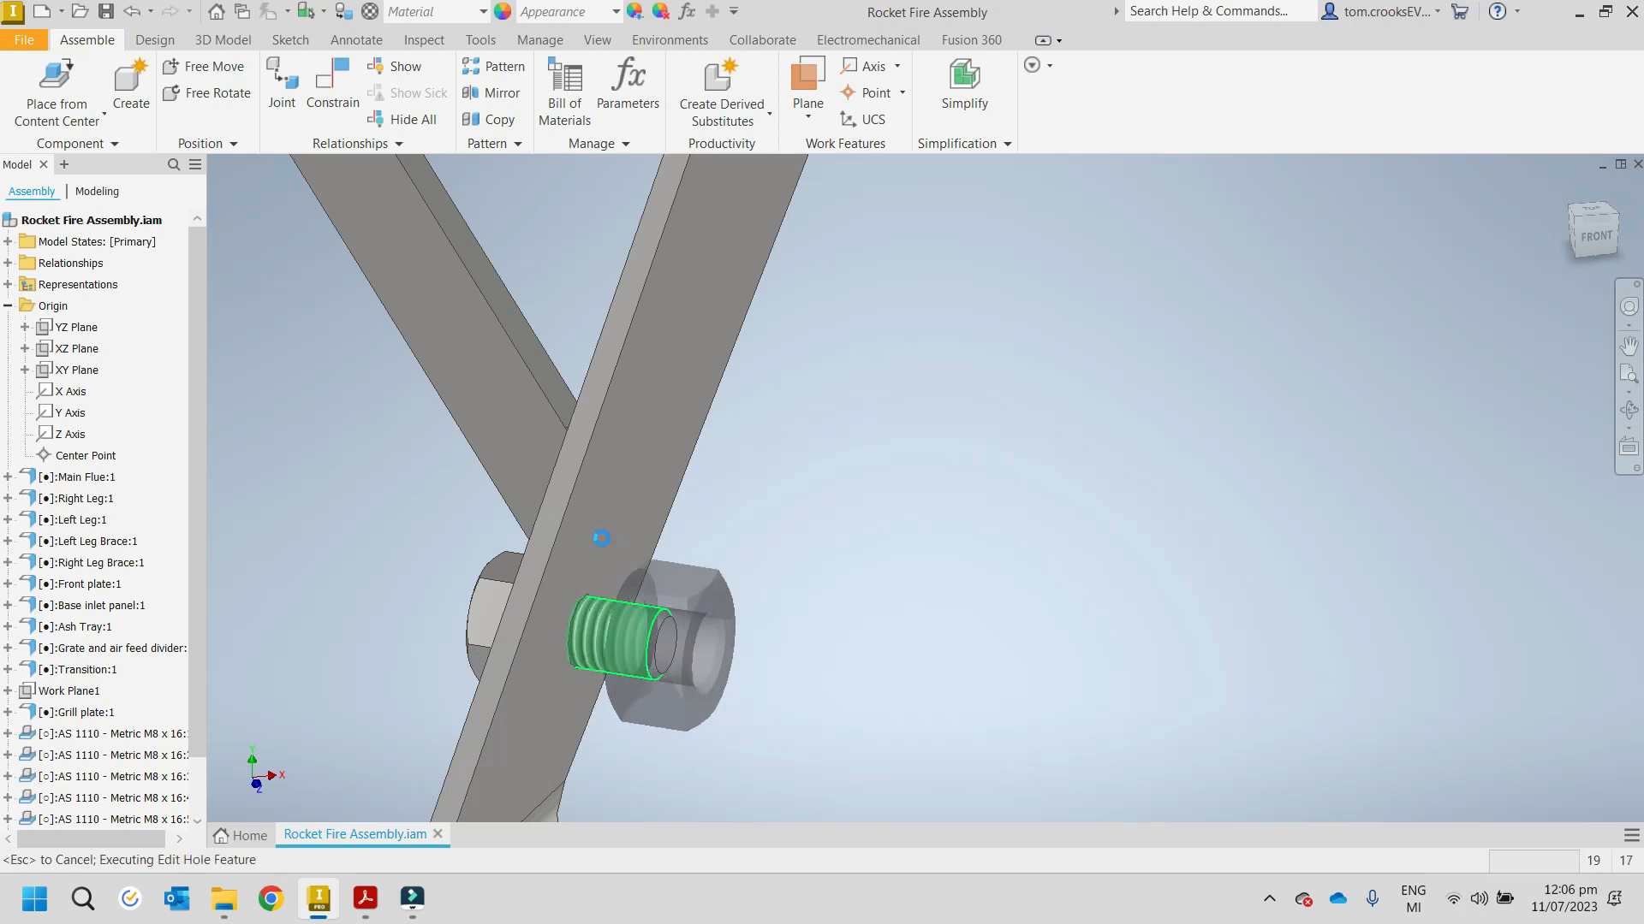
pyautogui.click(599, 649)
pyautogui.click(601, 542)
pyautogui.click(738, 546)
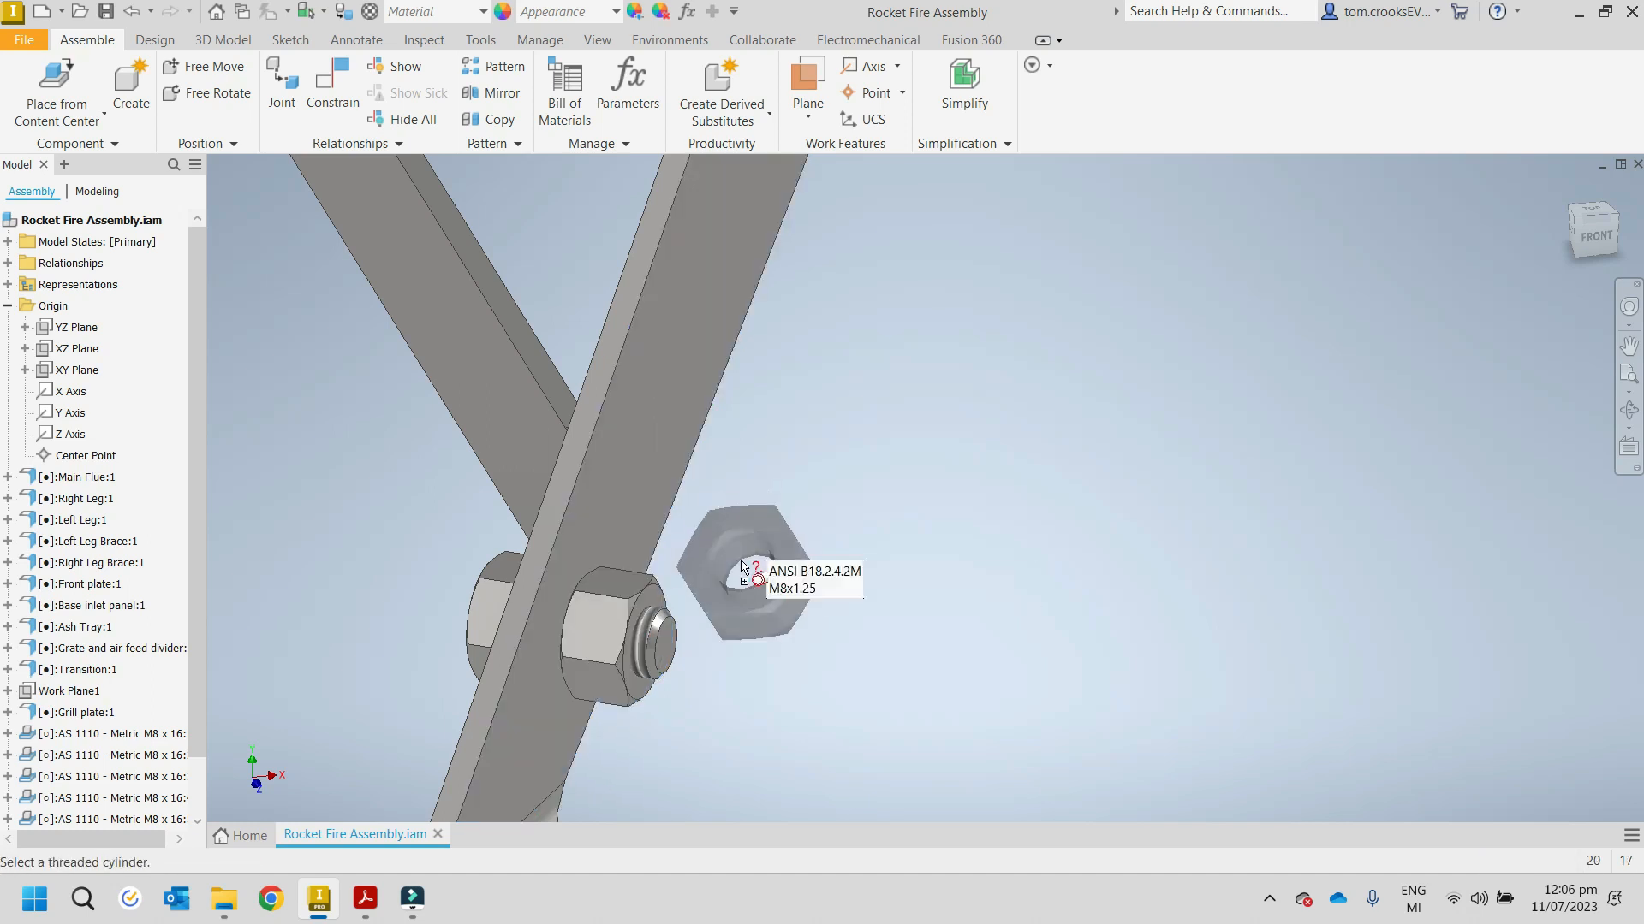
# Step: Place an ANSI B18.2.4.2M M8x1.25 nut on the bolt near the other front leg's foot, seated against the leg face
pyautogui.scroll(-5, 742, 563)
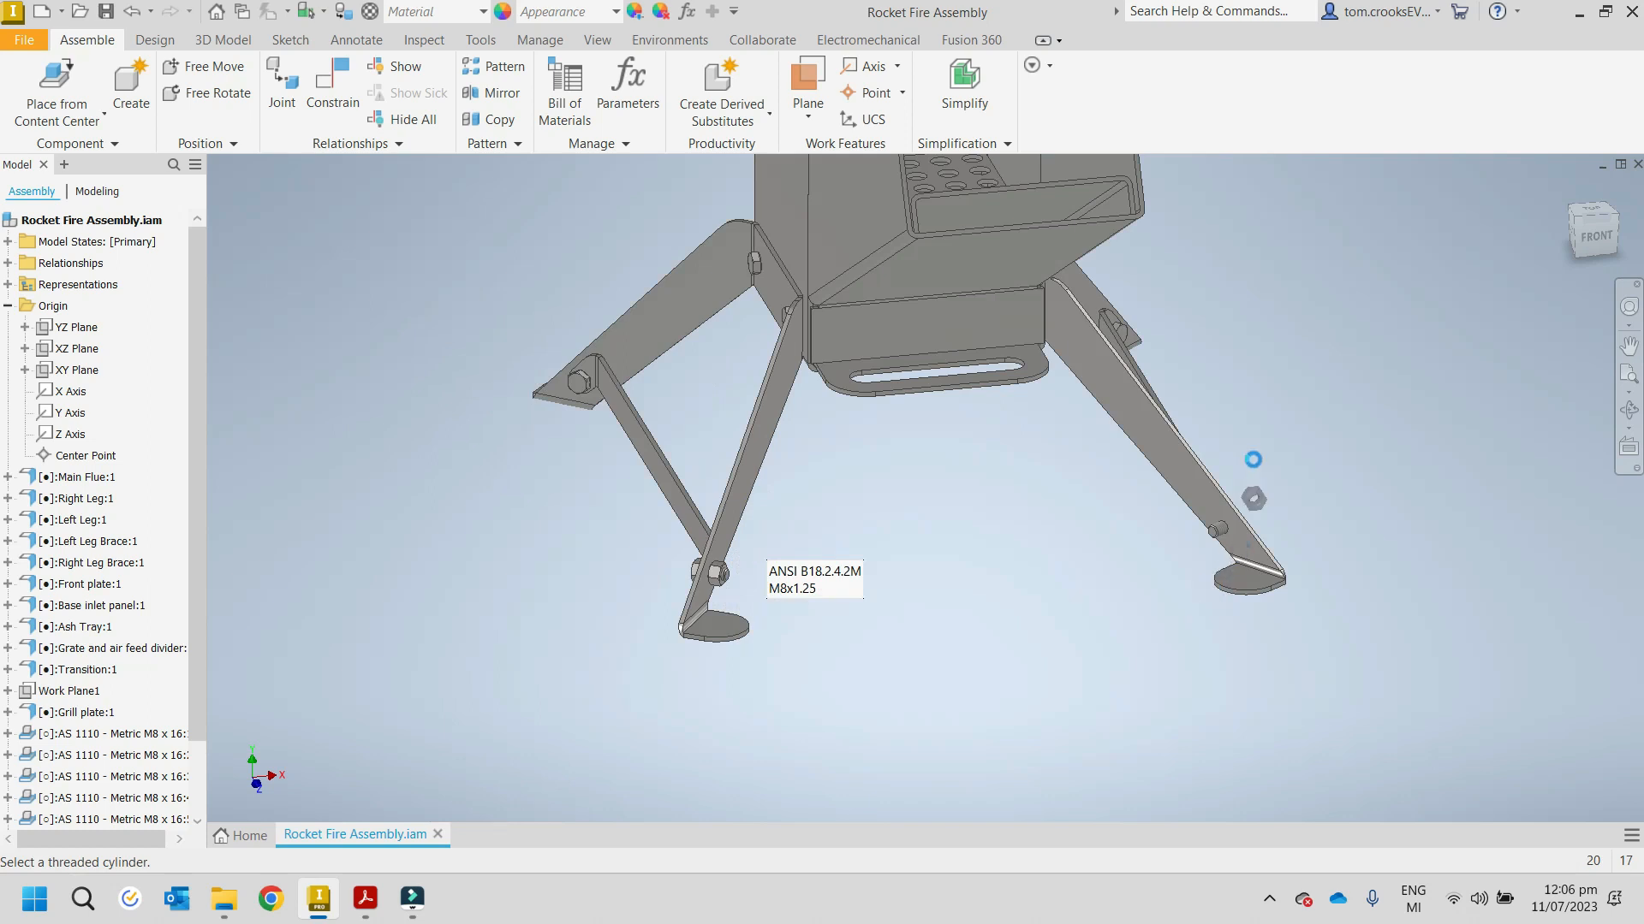
pyautogui.scroll(-8, 1252, 459)
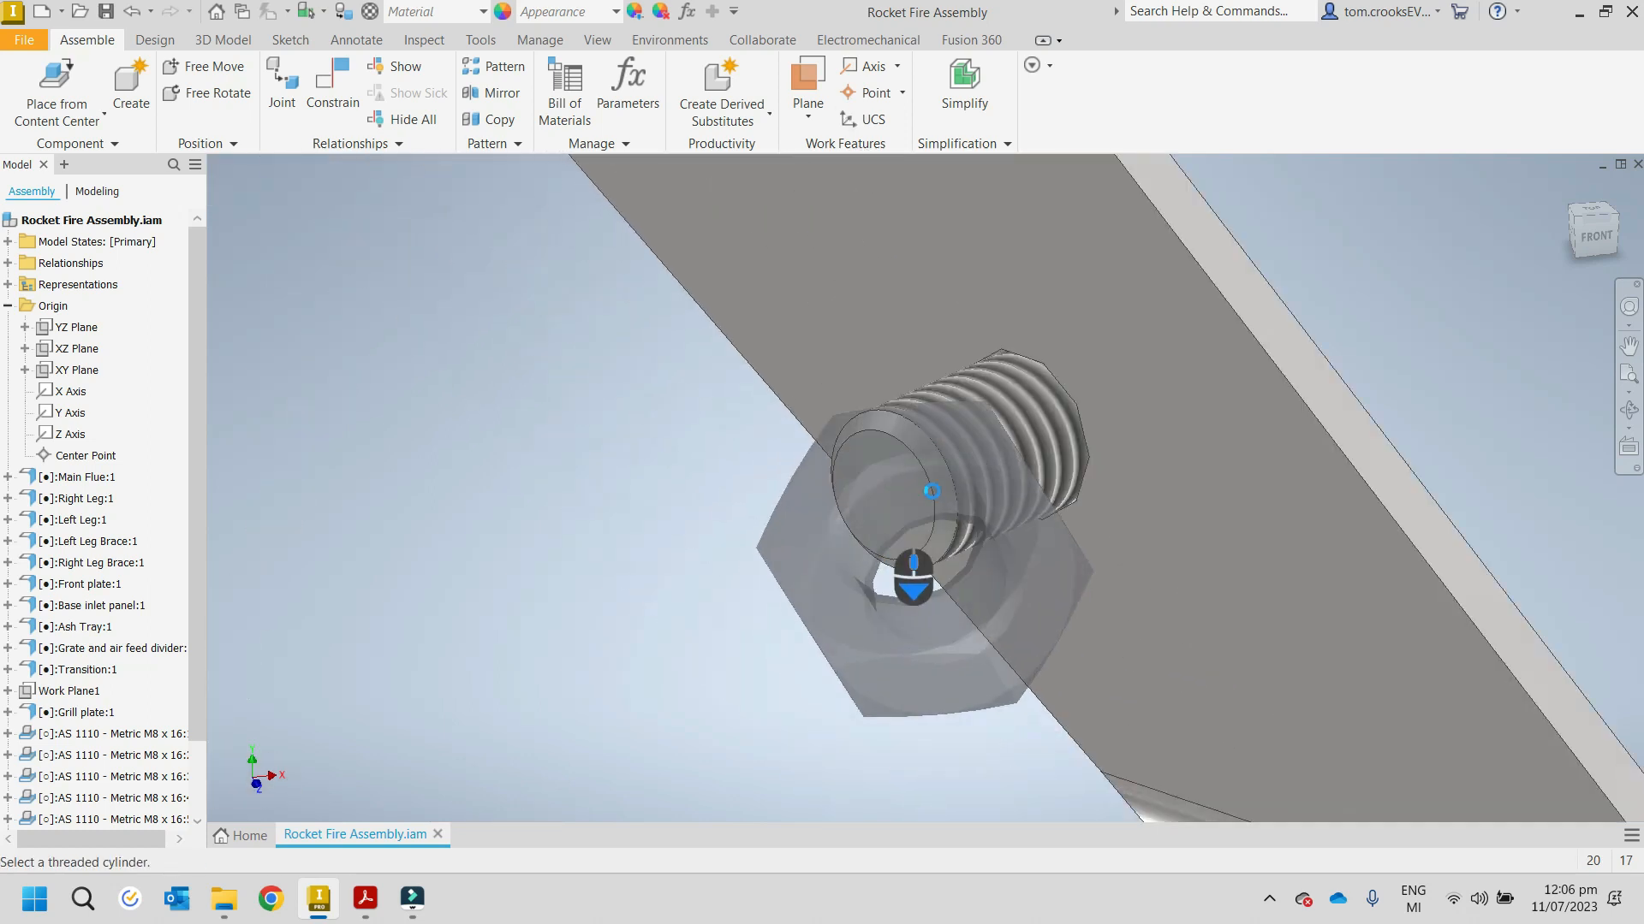
pyautogui.click(988, 465)
pyautogui.click(1228, 405)
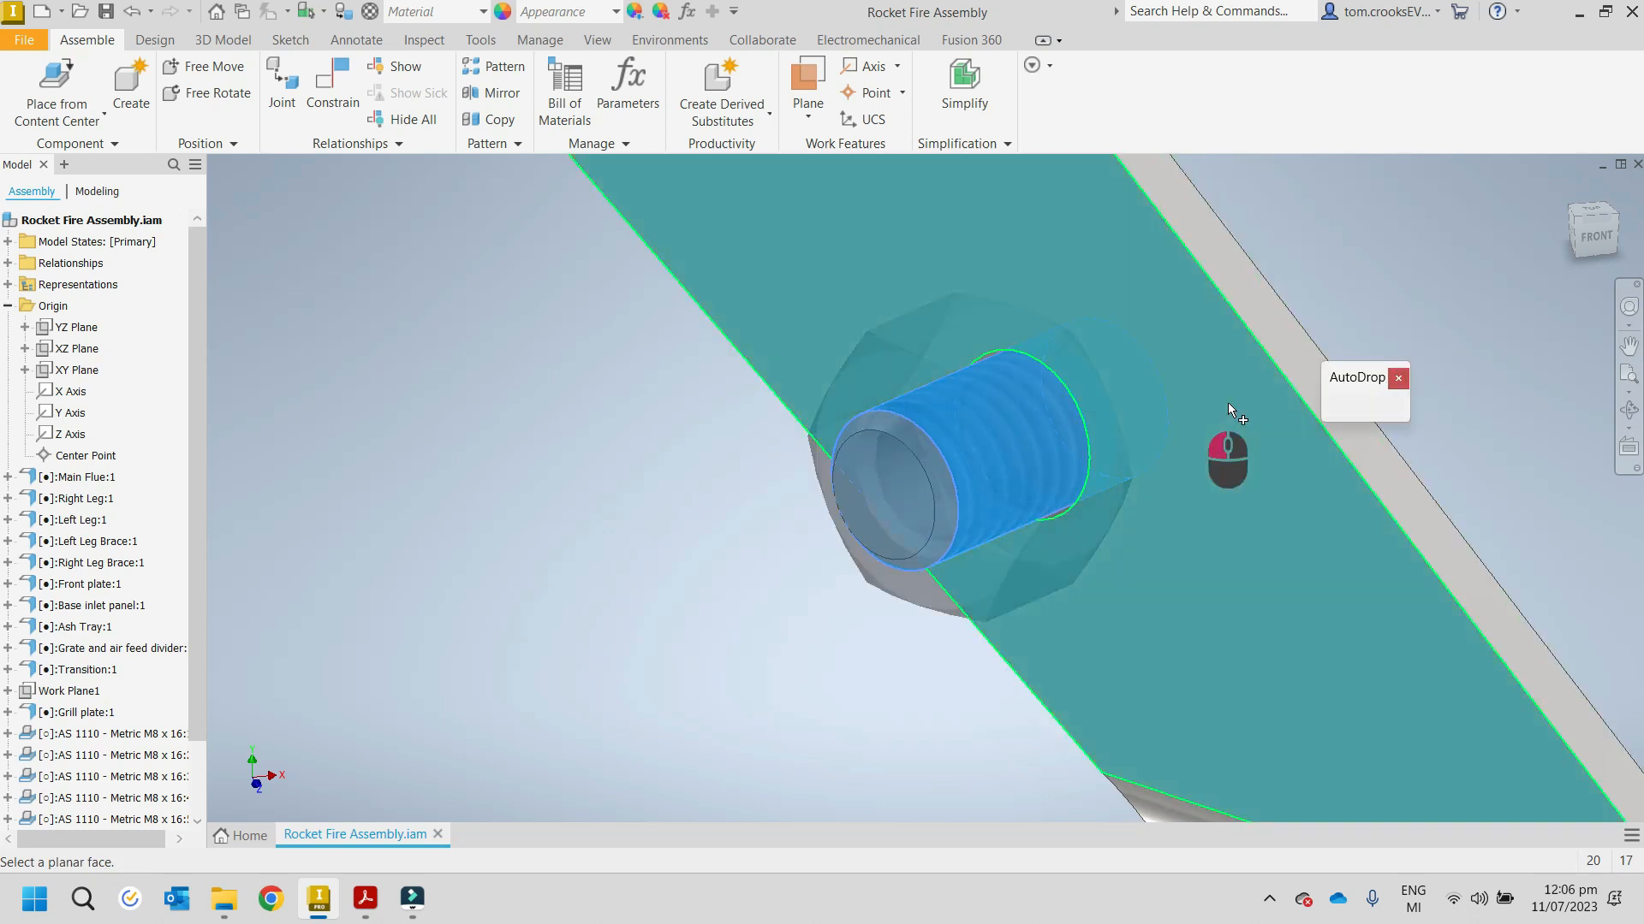
pyautogui.click(1367, 406)
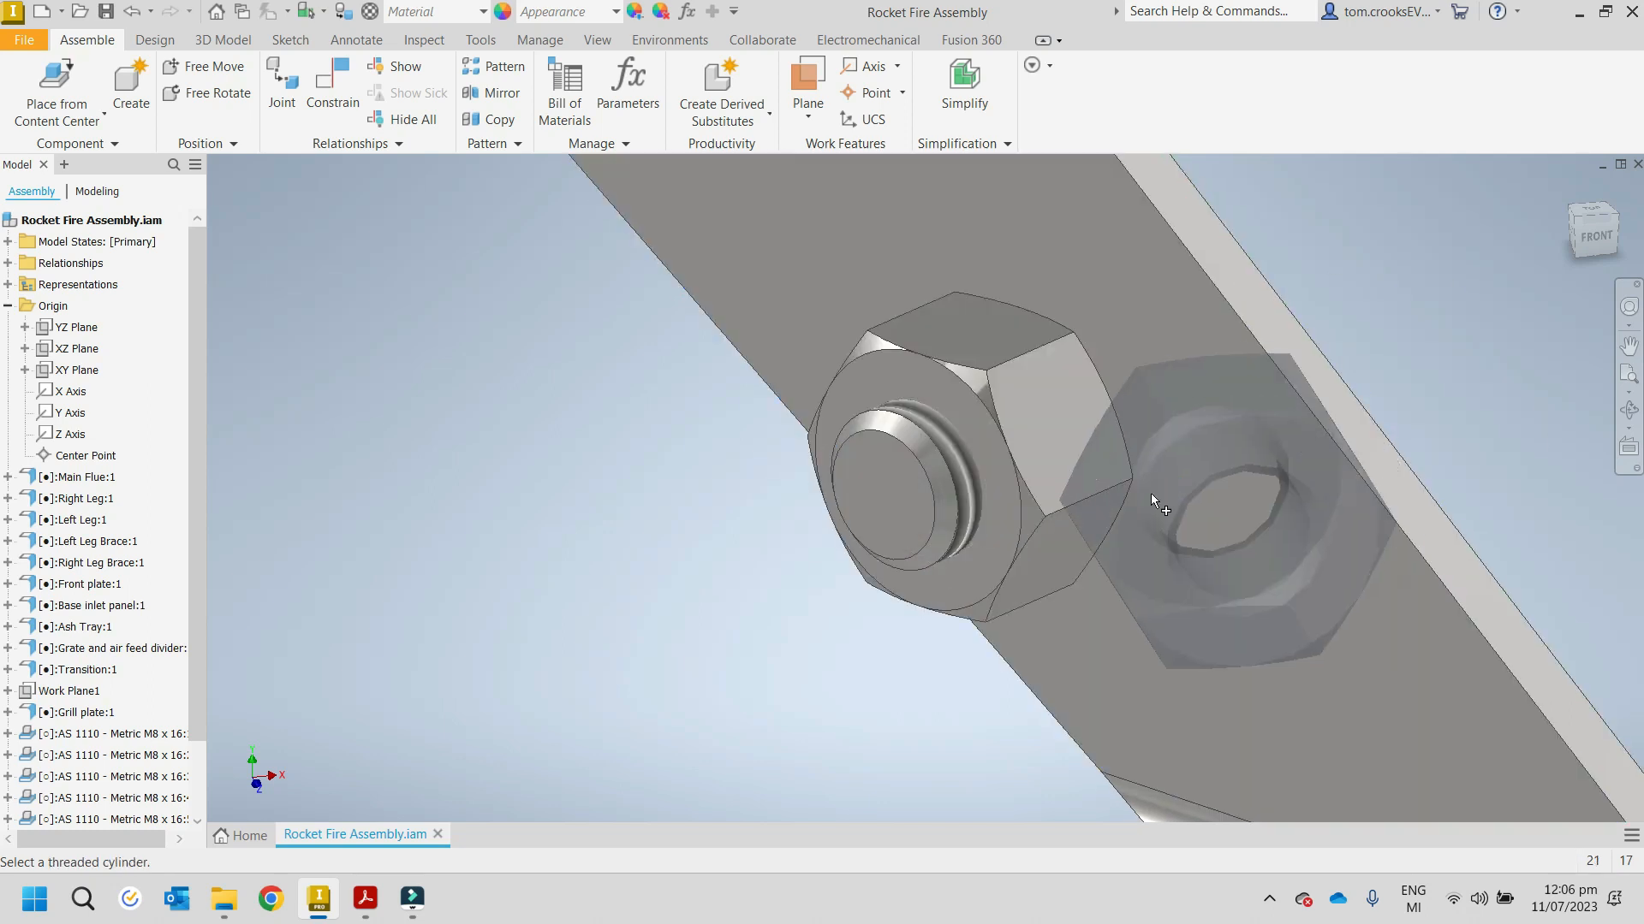
# Step: Place an M8x1.25 nut on the bolt above the foot of the first rear leg, seated against the leg face
pyautogui.scroll(5, 1150, 493)
pyautogui.scroll(1, 680, 458)
pyautogui.keyDown('shift'); pyautogui.moveTo(682, 462); pyautogui.dragTo(1115, 514, button='middle'); pyautogui.keyUp('shift')
pyautogui.scroll(-5, 1087, 557)
pyautogui.click(1075, 556)
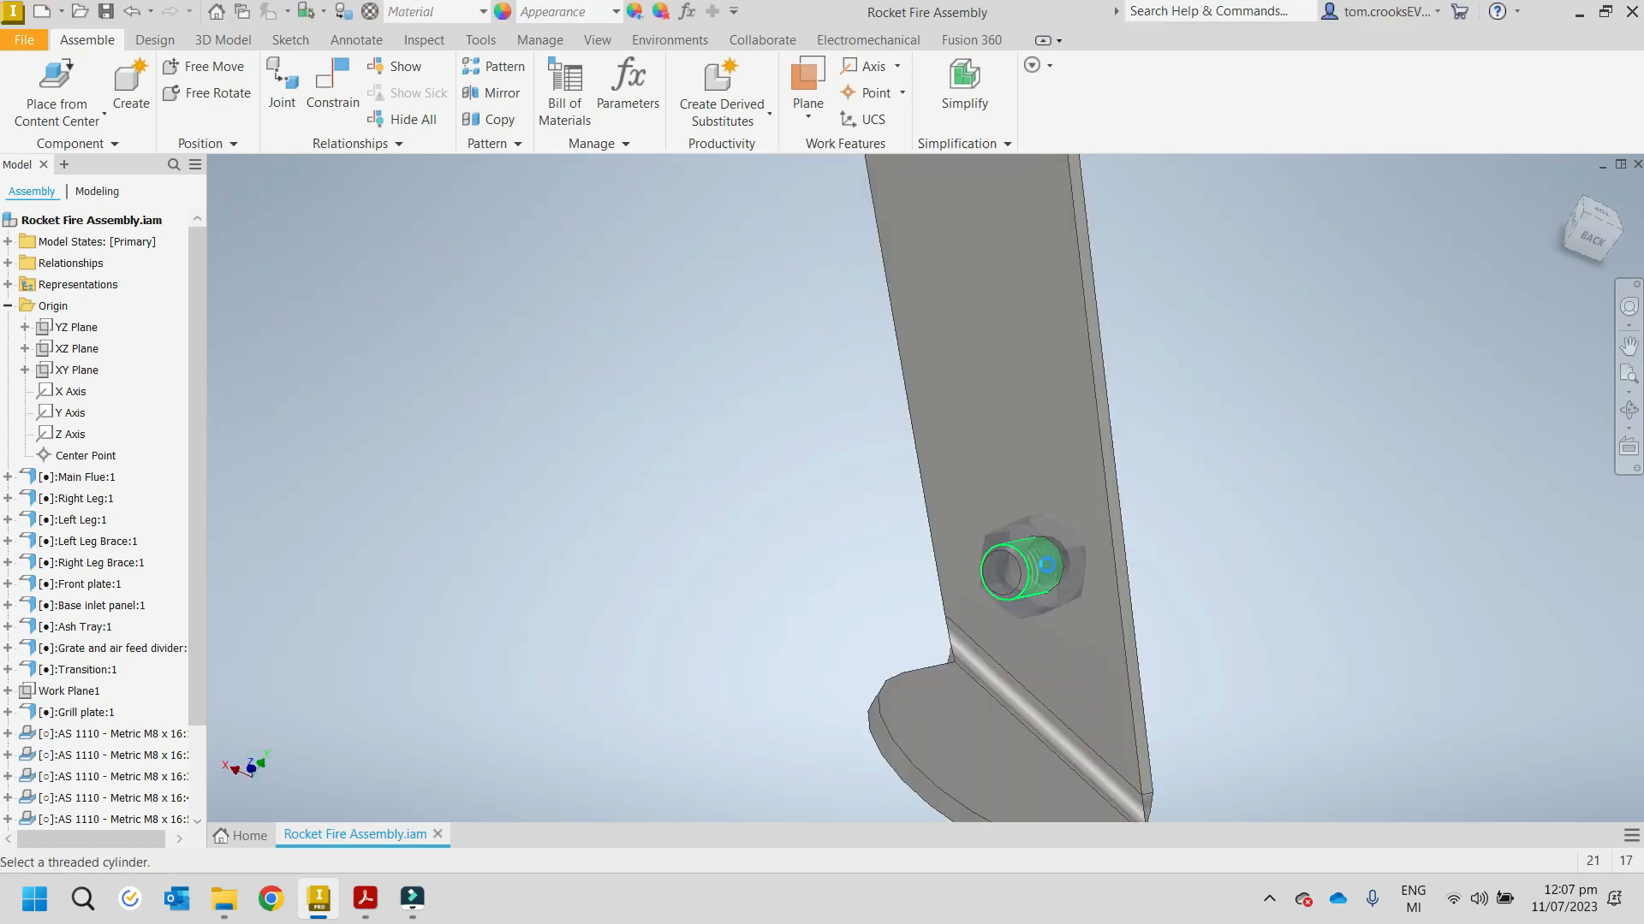
pyautogui.click(1027, 412)
pyautogui.click(1167, 412)
# Step: Place an M8x1.25 nut on the bolt above the foot of the remaining rear leg, seated against the leg face
pyautogui.scroll(3, 966, 520)
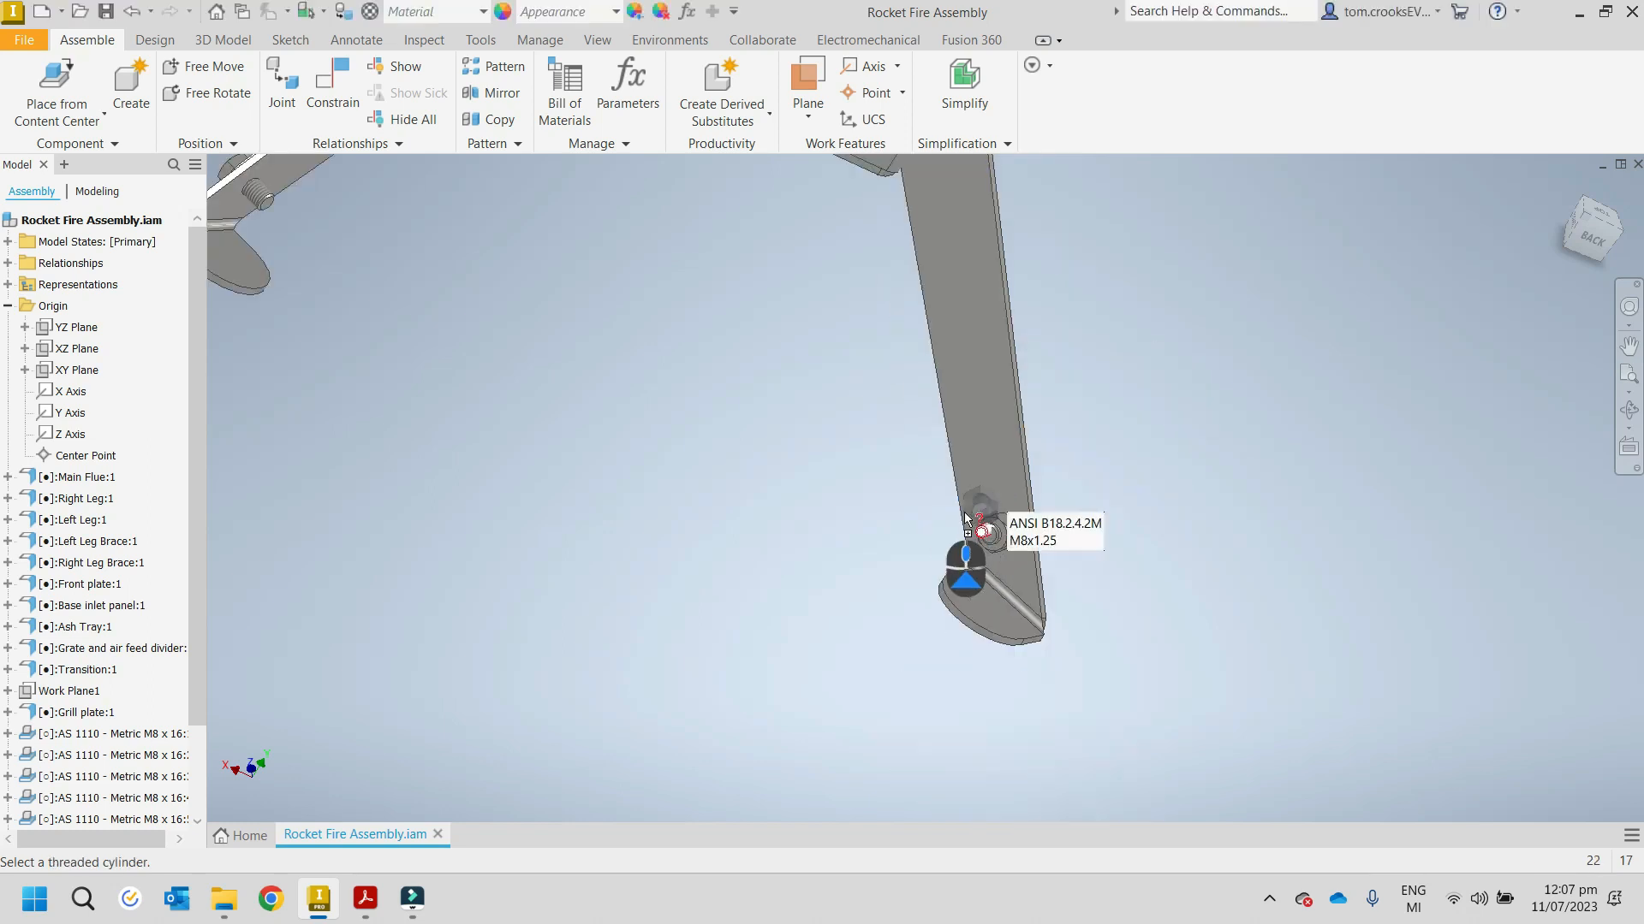
pyautogui.keyDown('shift'); pyautogui.moveTo(803, 496); pyautogui.dragTo(697, 433, button='middle'); pyautogui.keyUp('shift')
pyautogui.scroll(-4, 710, 590)
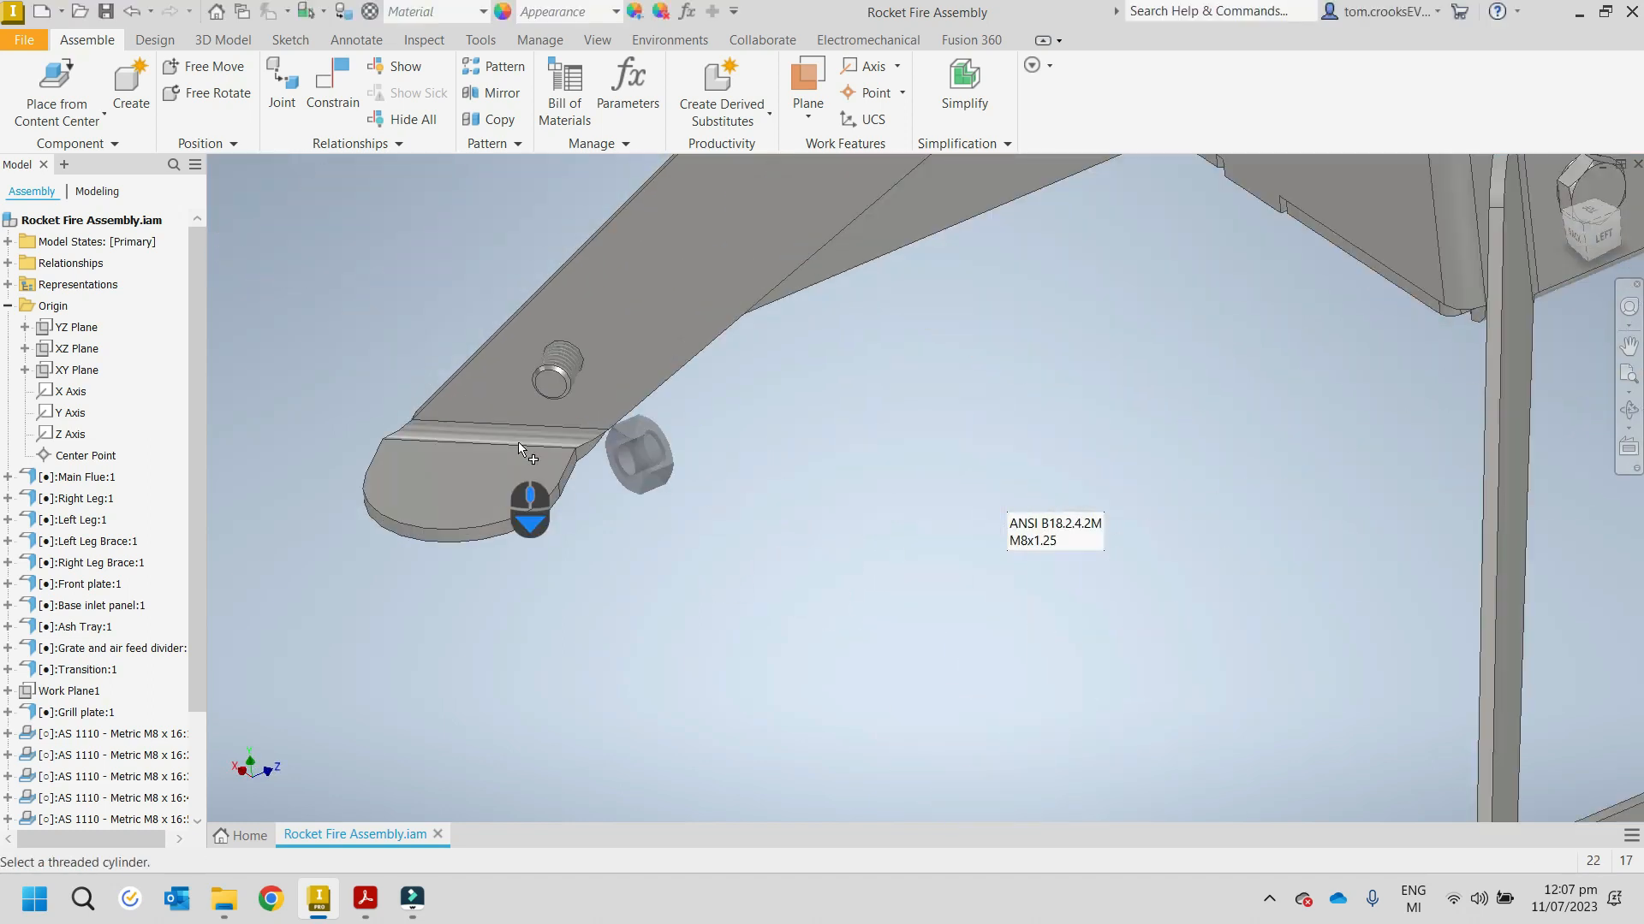
pyautogui.scroll(-3, 568, 356)
pyautogui.click(582, 360)
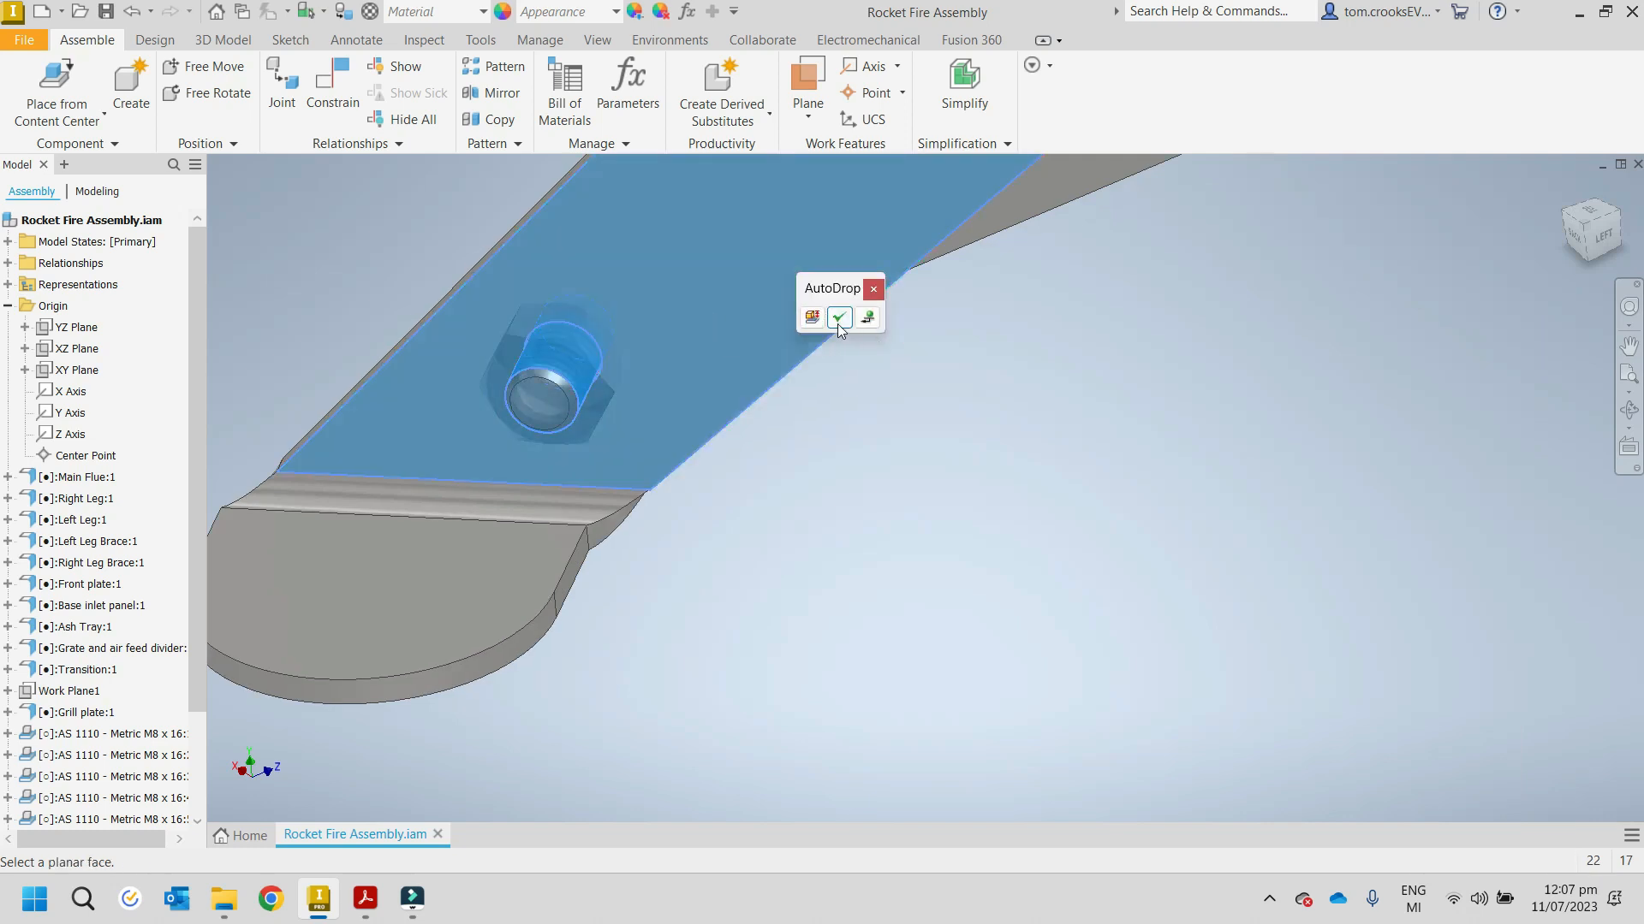
pyautogui.click(838, 319)
# Step: End the nut placement and hide the ash tray to expose the bolts inside the base
pyautogui.scroll(5, 622, 445)
pyautogui.moveTo(623, 446)
pyautogui.keyDown('shift'); pyautogui.mouseDown(button='middle')
pyautogui.moveTo(728, 402)
pyautogui.moveTo(762, 360)
pyautogui.moveTo(747, 210)
pyautogui.moveTo(616, 459)
pyautogui.mouseUp(button='middle'); pyautogui.keyUp('shift')
pyautogui.scroll(-4, 631, 257)
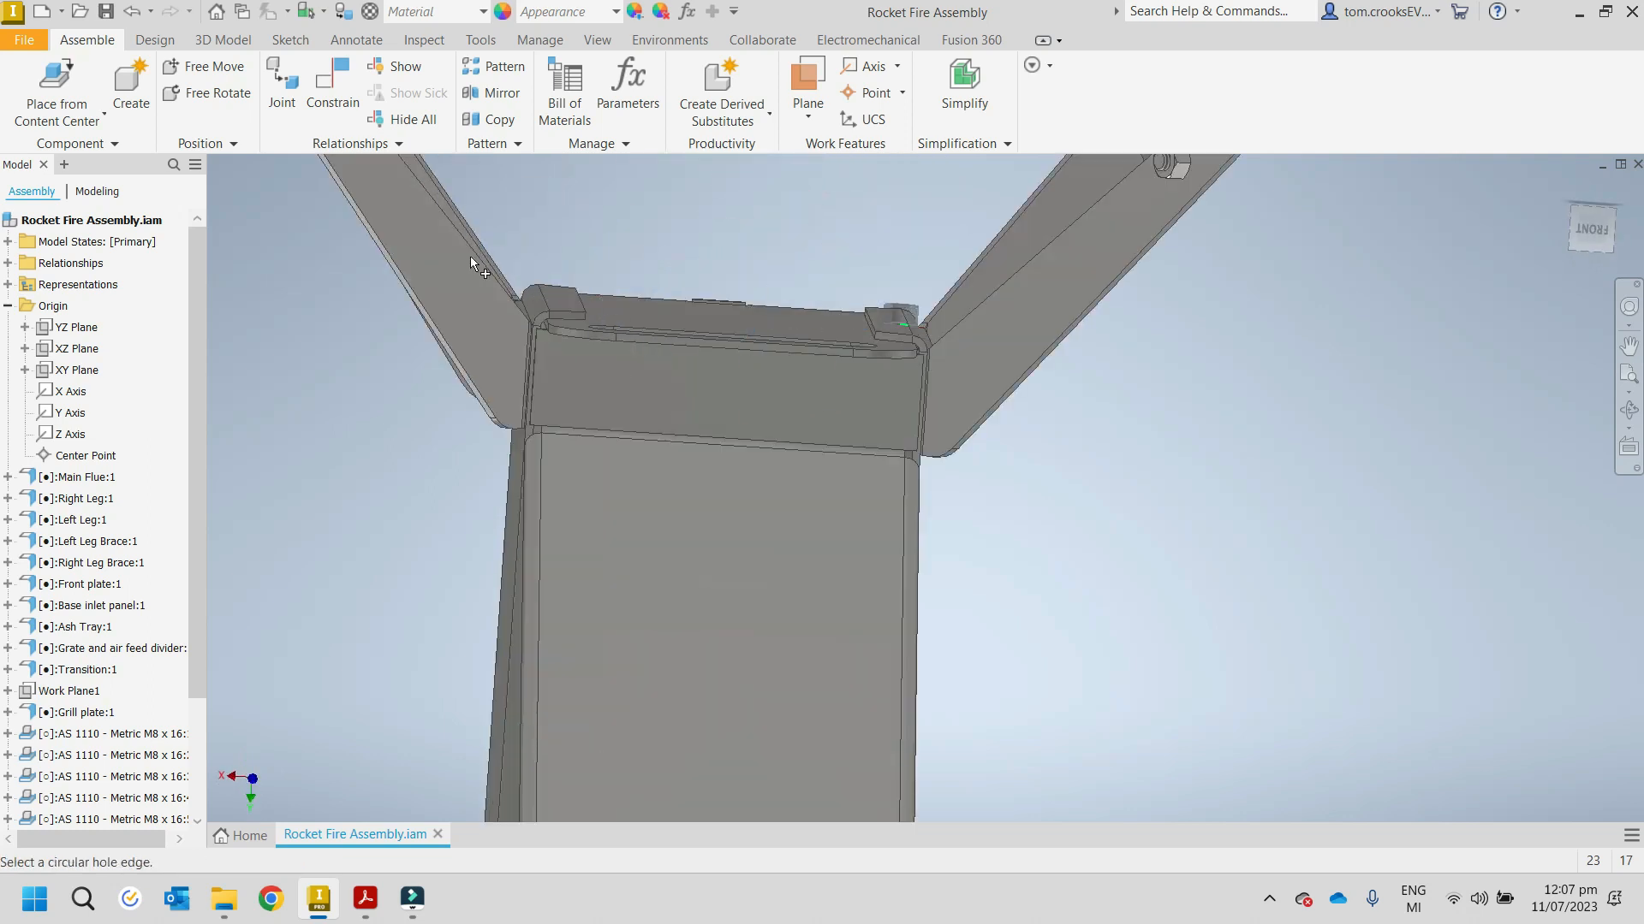
pyautogui.moveTo(403, 415)
pyautogui.keyDown('shift'); pyautogui.mouseDown(button='middle')
pyautogui.moveTo(392, 449)
pyautogui.moveTo(415, 442)
pyautogui.mouseUp(button='middle'); pyautogui.keyUp('shift')
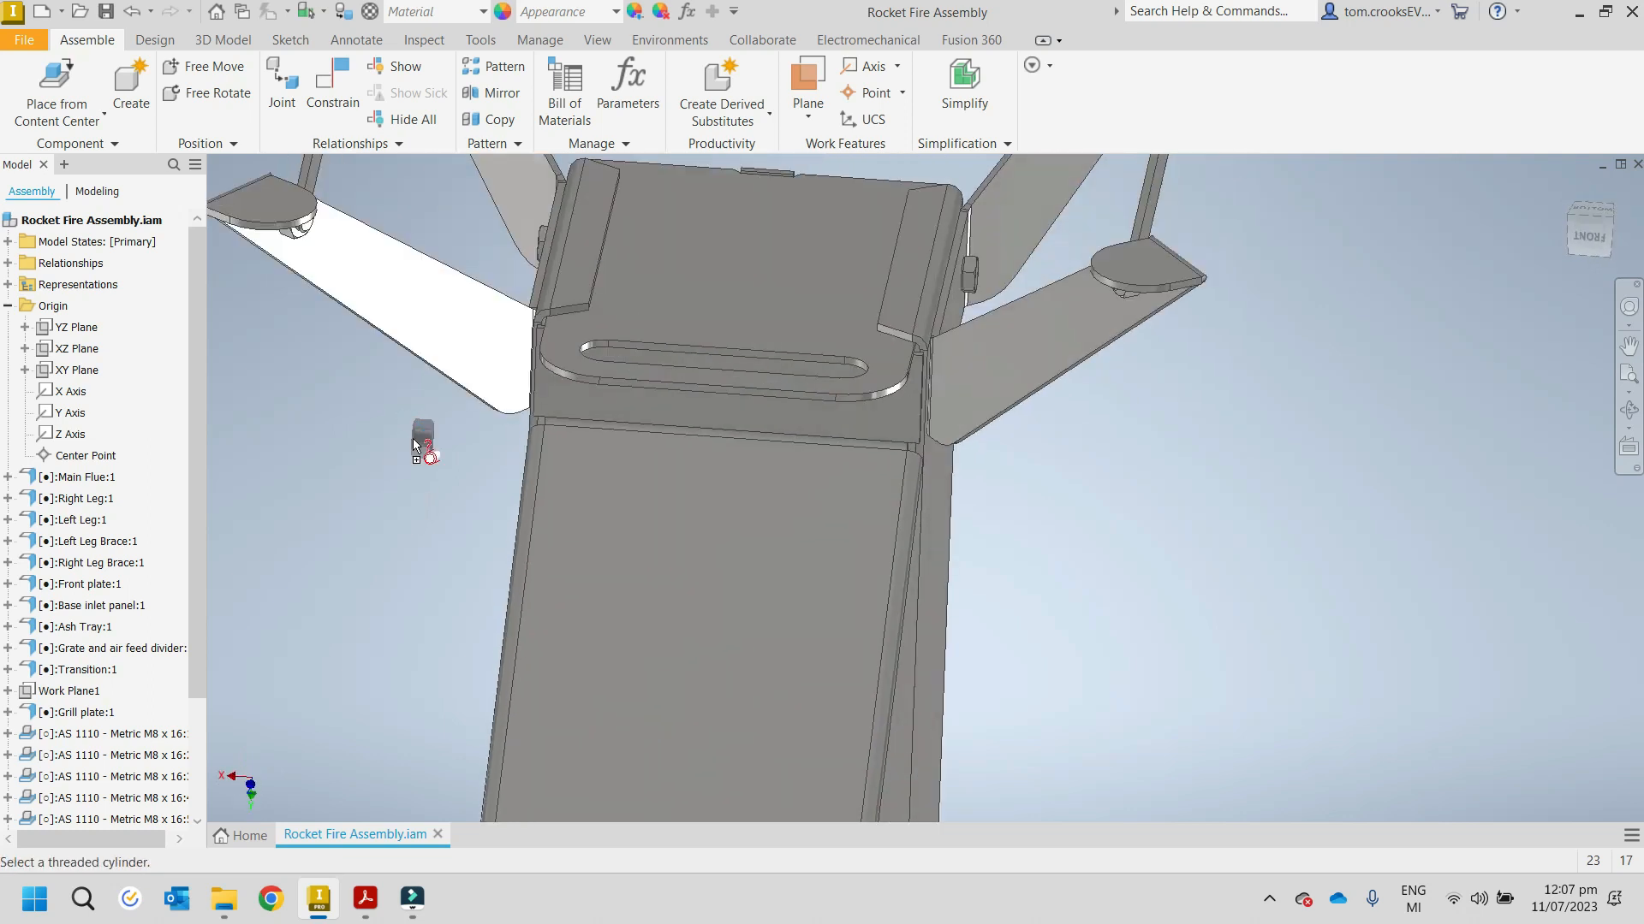
pyautogui.press('Escape')
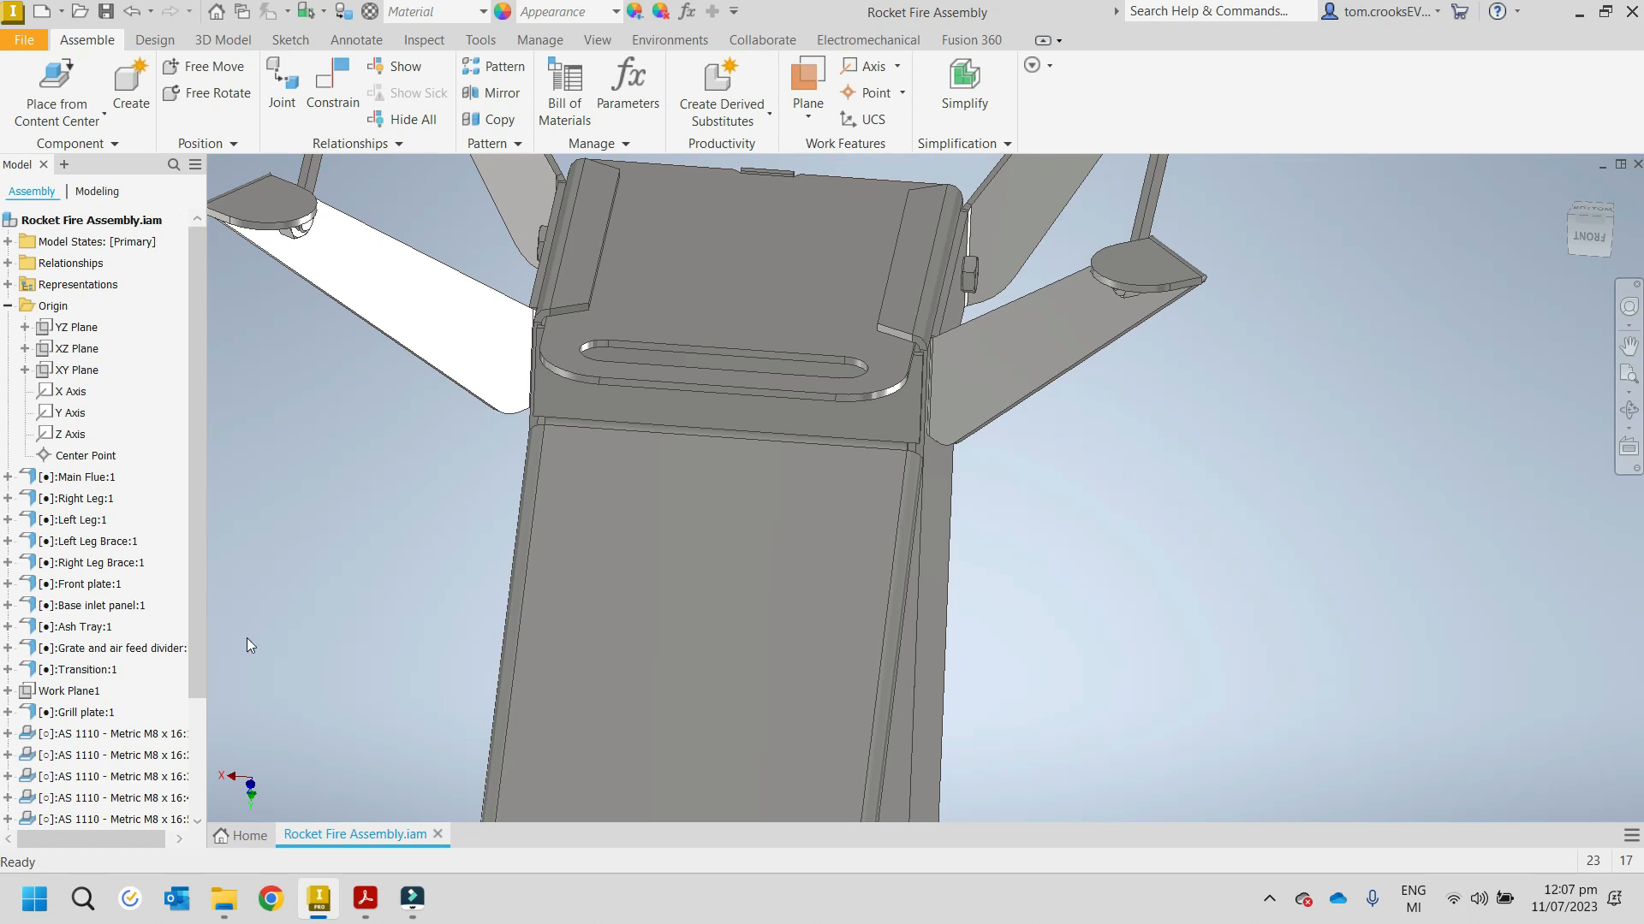
pyautogui.click(67, 628)
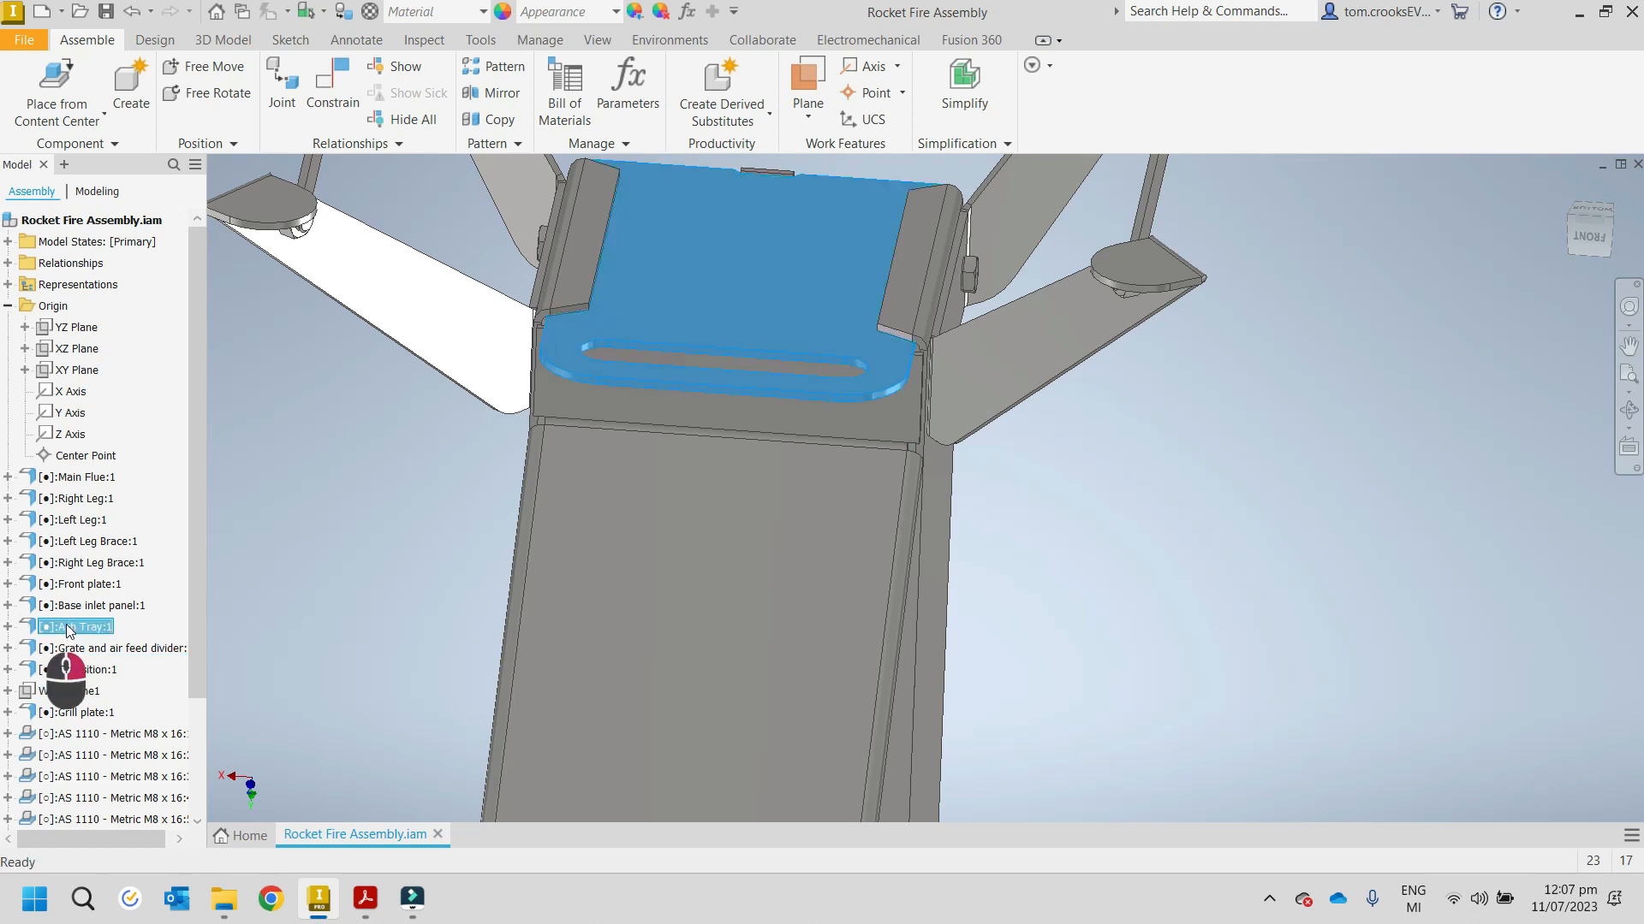
pyautogui.rightClick(68, 630)
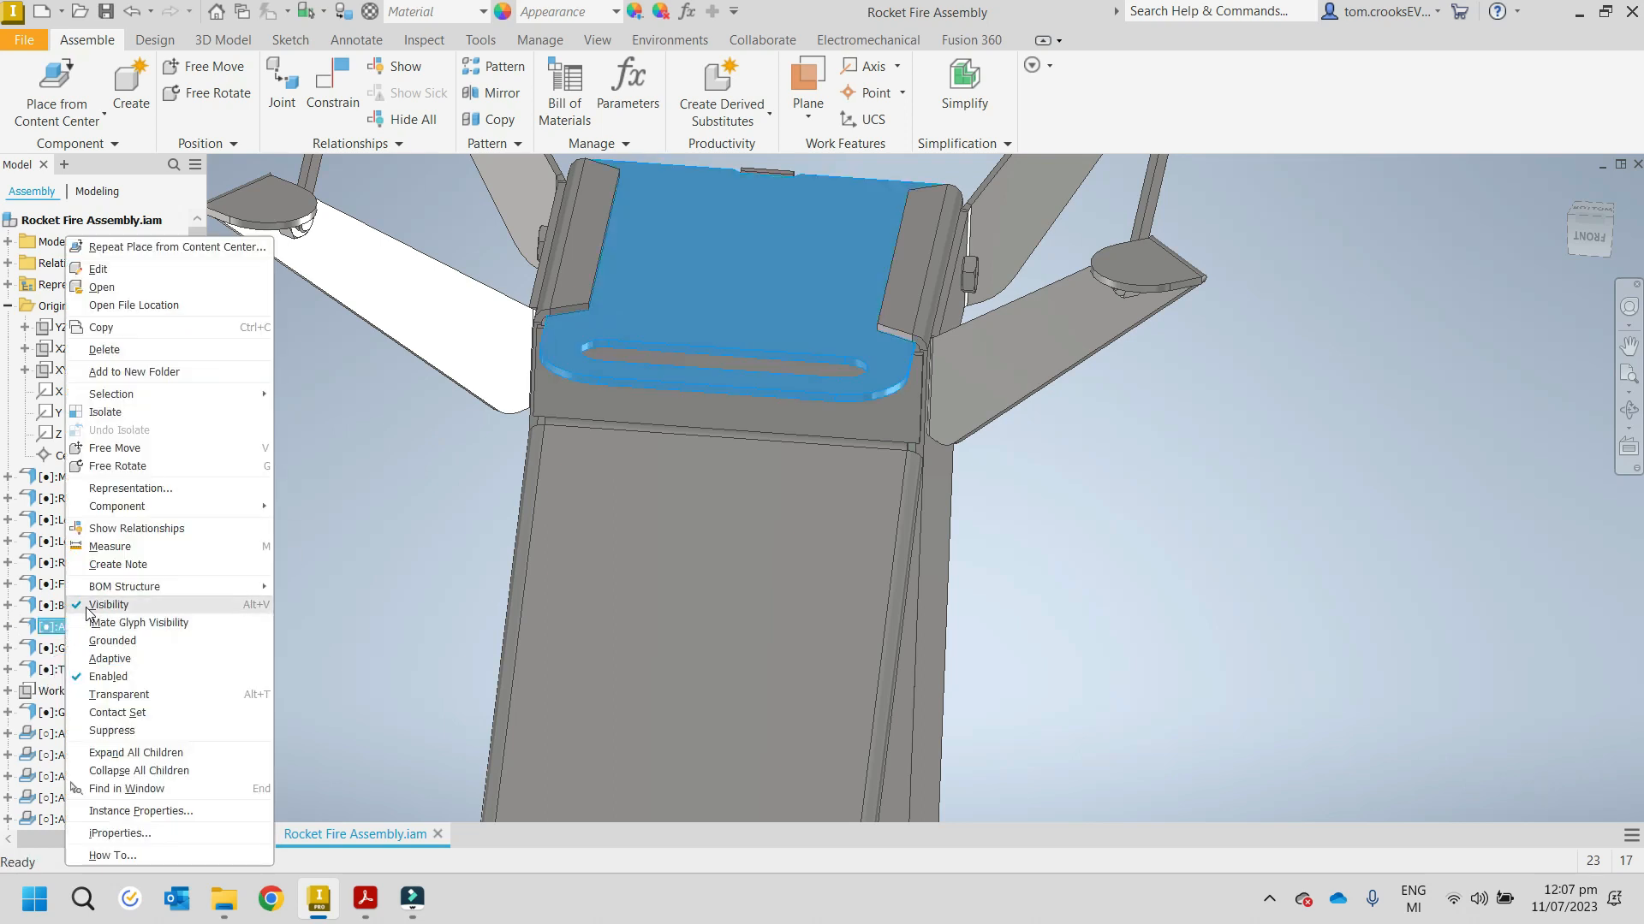
pyautogui.click(83, 612)
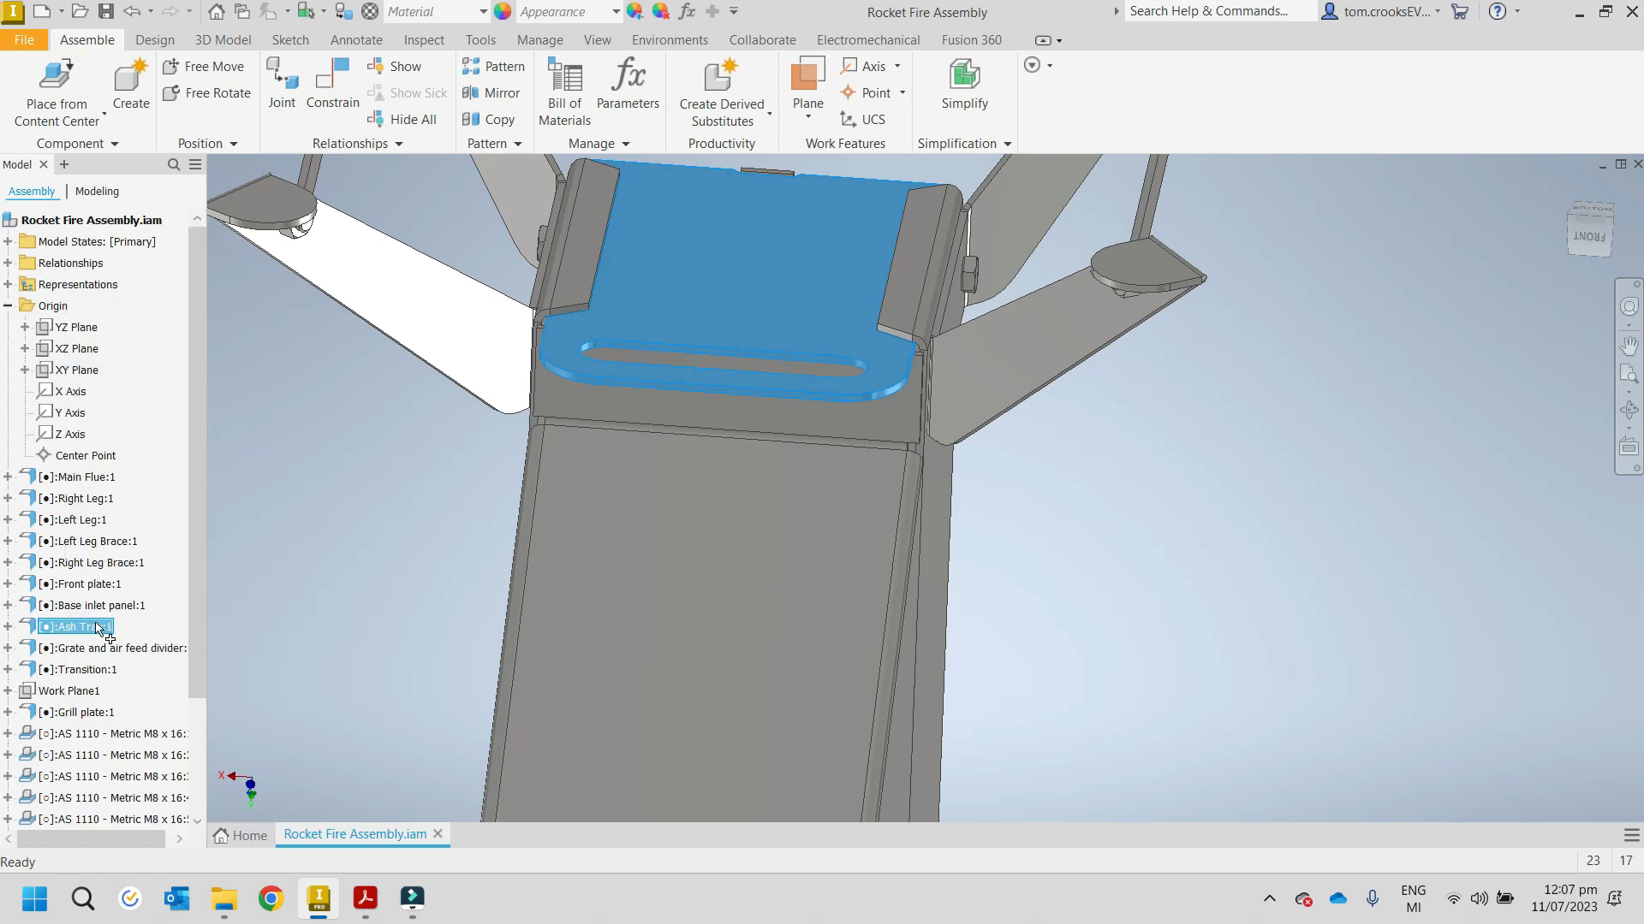
pyautogui.rightClick(98, 629)
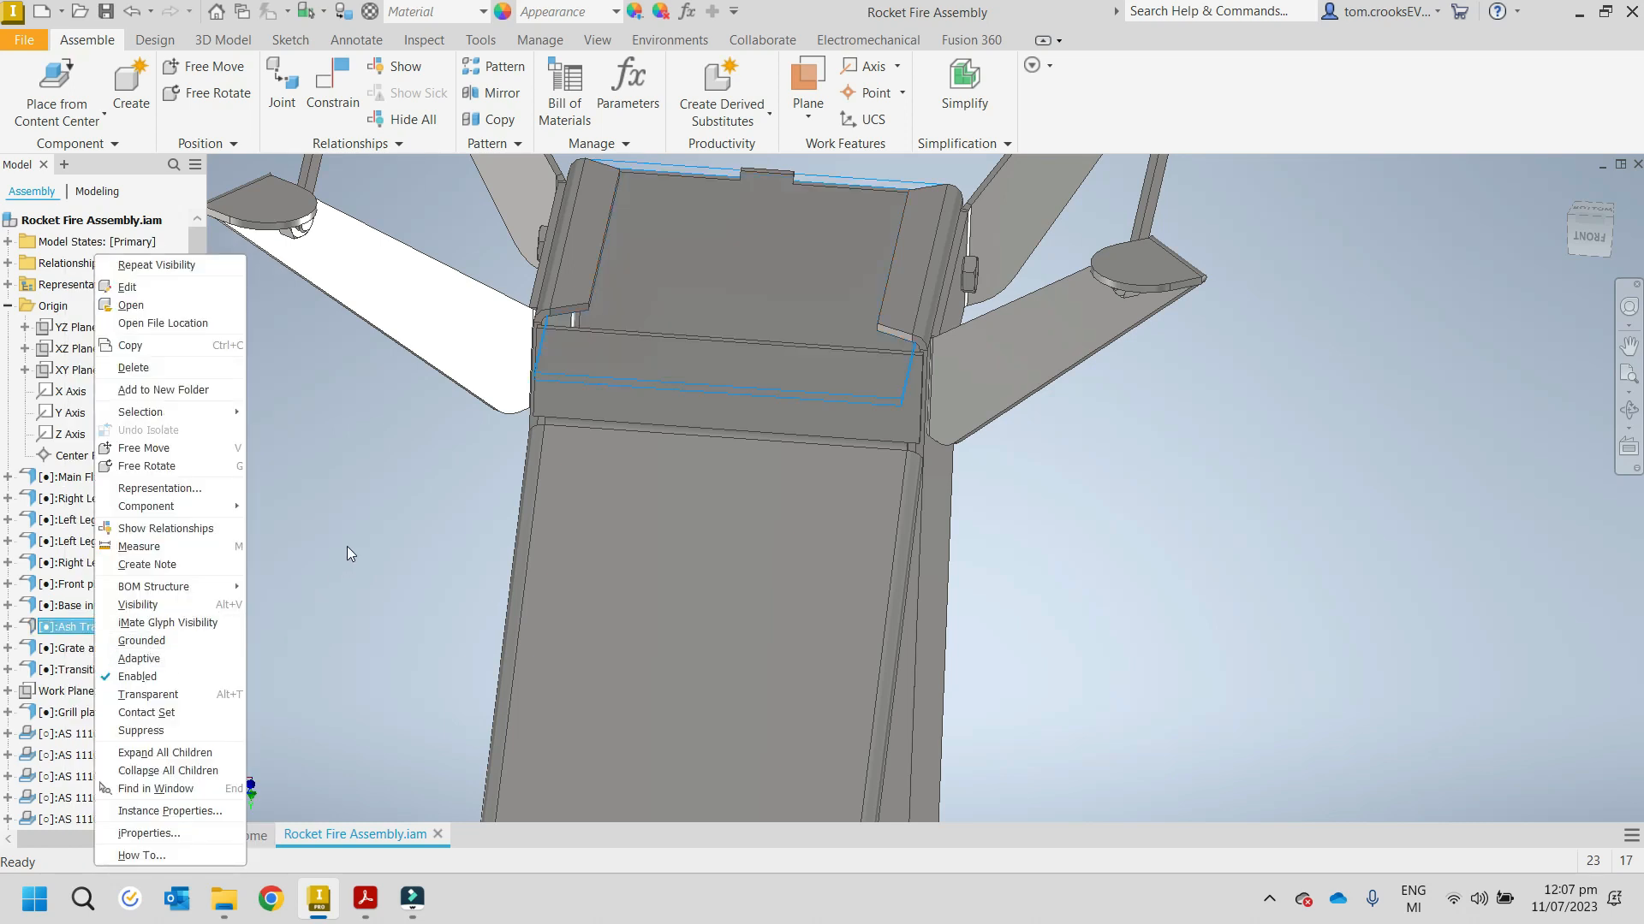
pyautogui.press('Escape')
# Step: Place an ANSI B18.2.4.2M nut from the Content Center on the bolt nearest the front plate, against the base's inner side wall
pyautogui.keyDown('shift'); pyautogui.moveTo(506, 501); pyautogui.dragTo(356, 526, button='middle'); pyautogui.keyUp('shift')
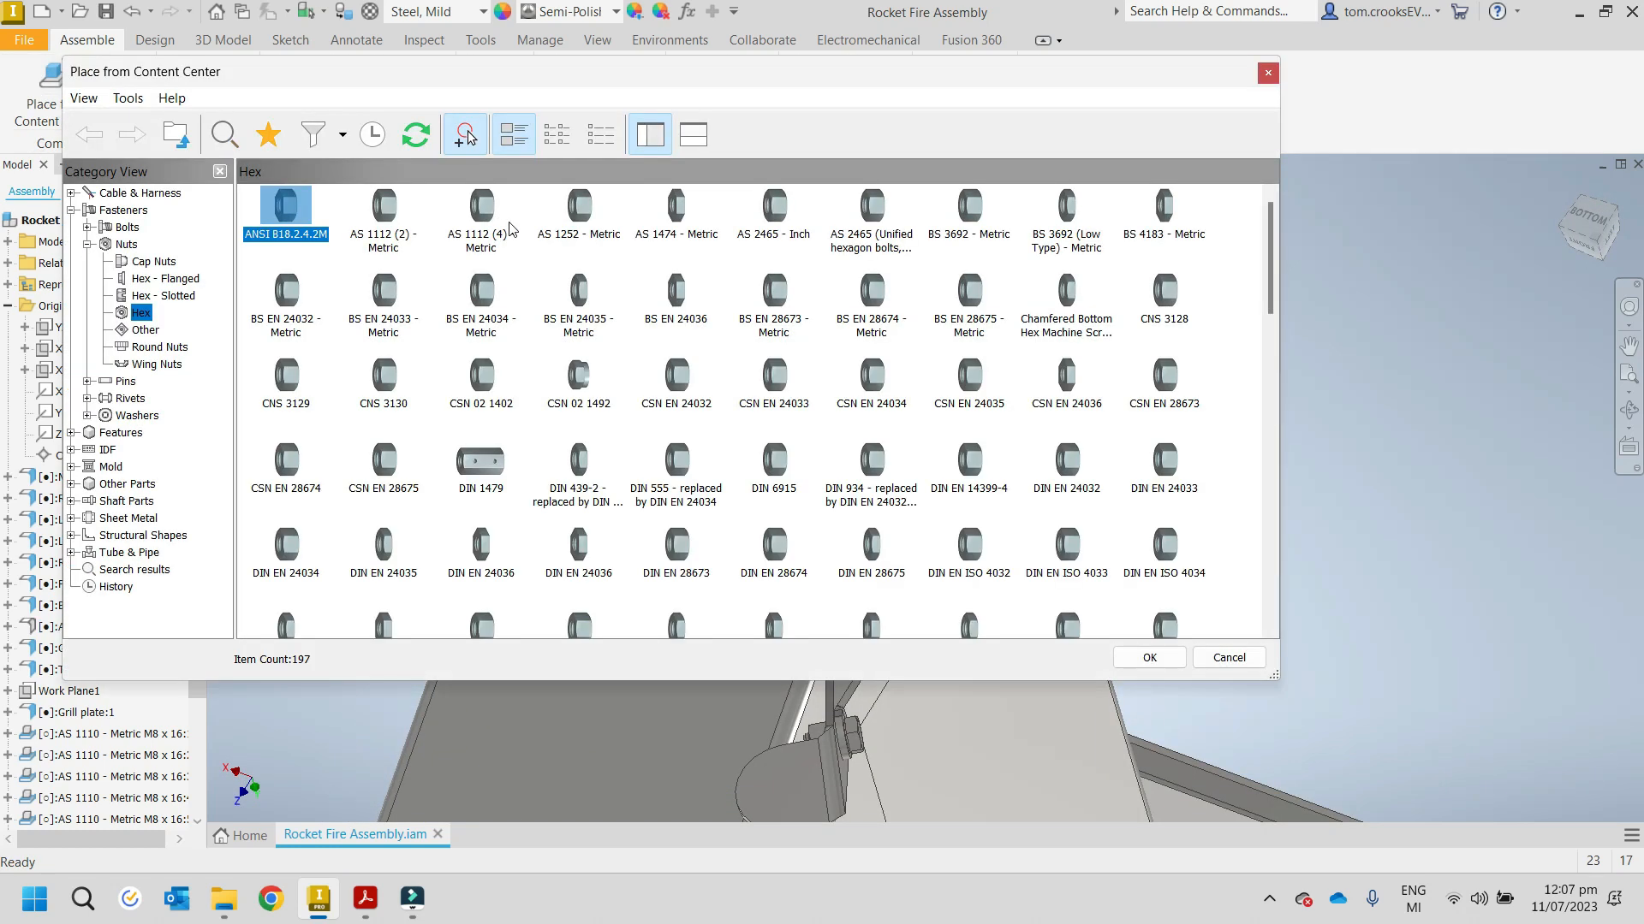
pyautogui.doubleClick(306, 214)
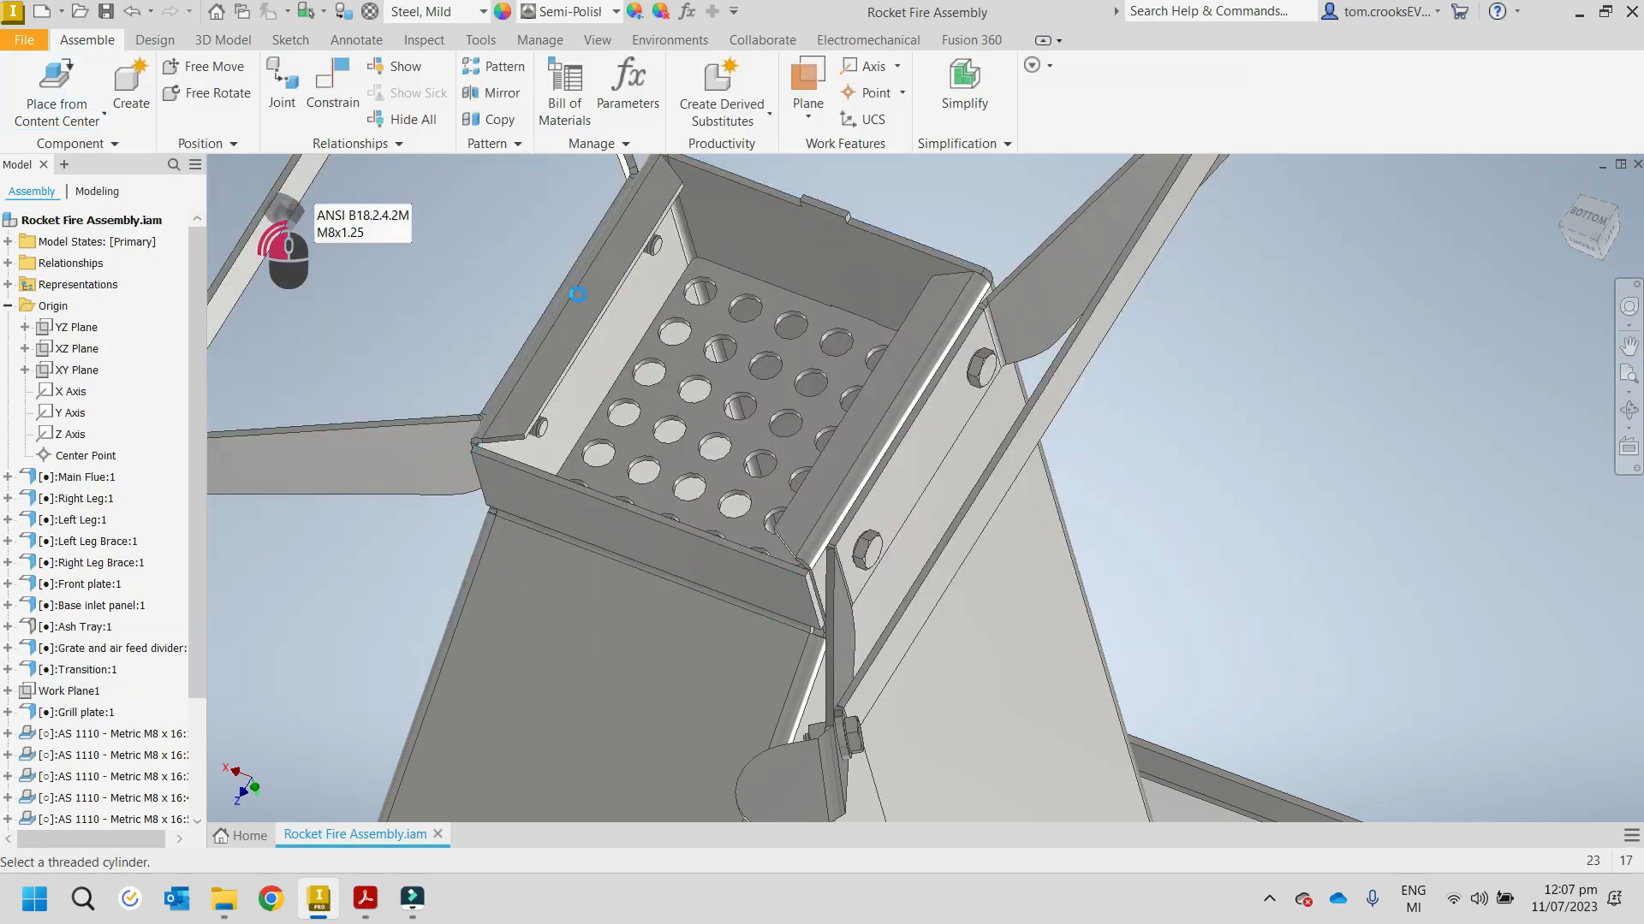
pyautogui.scroll(-5, 561, 438)
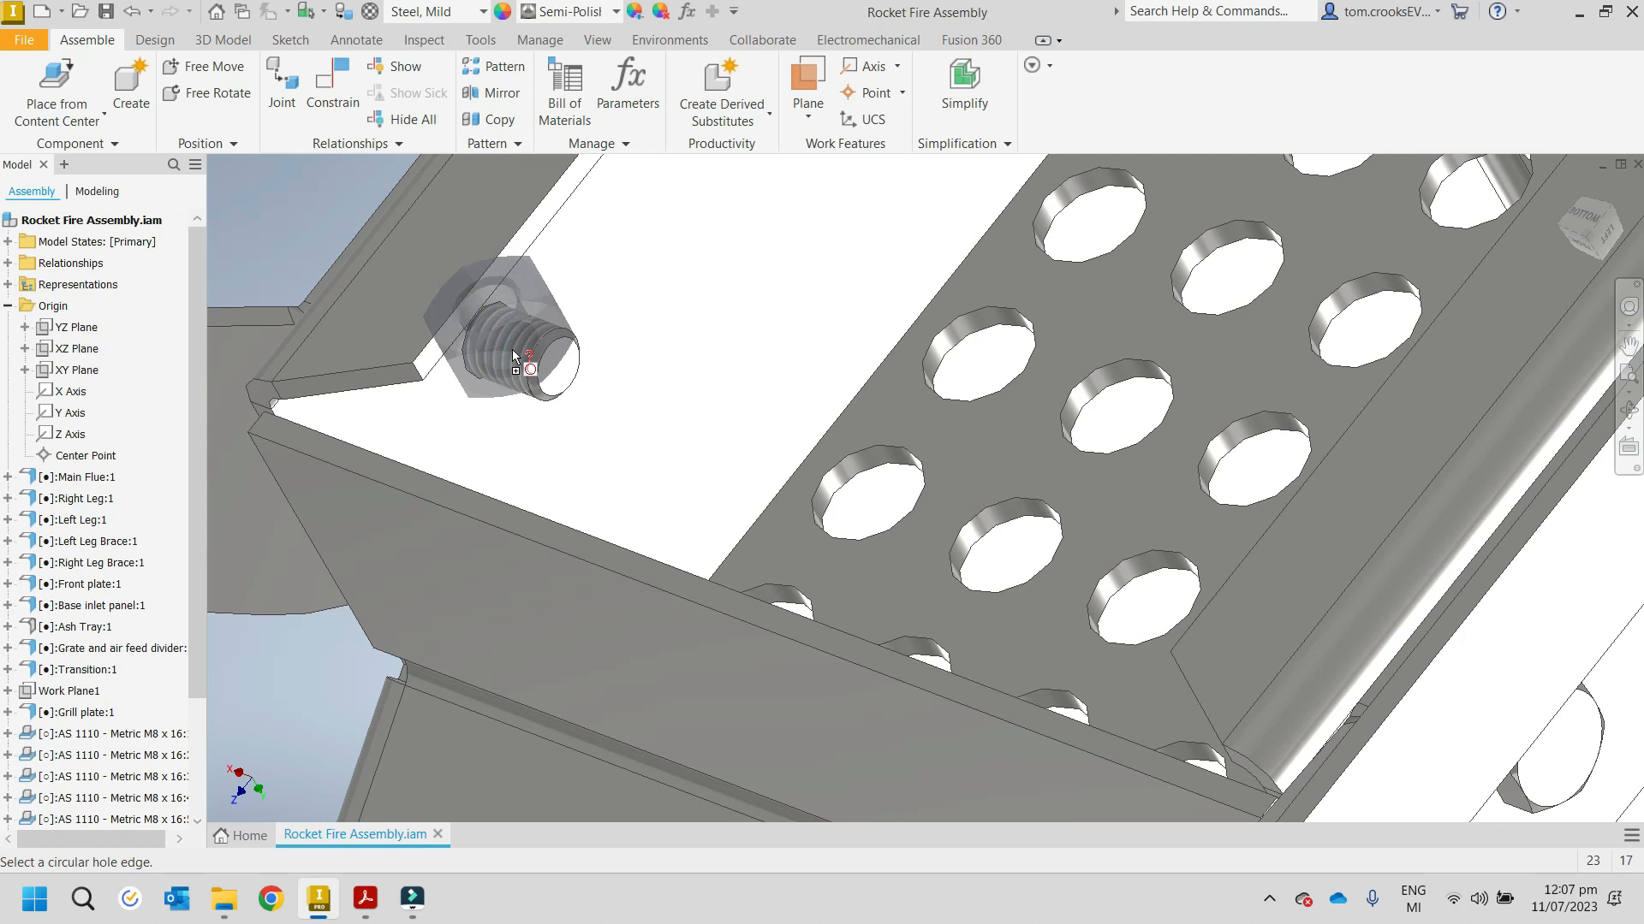
pyautogui.click(516, 358)
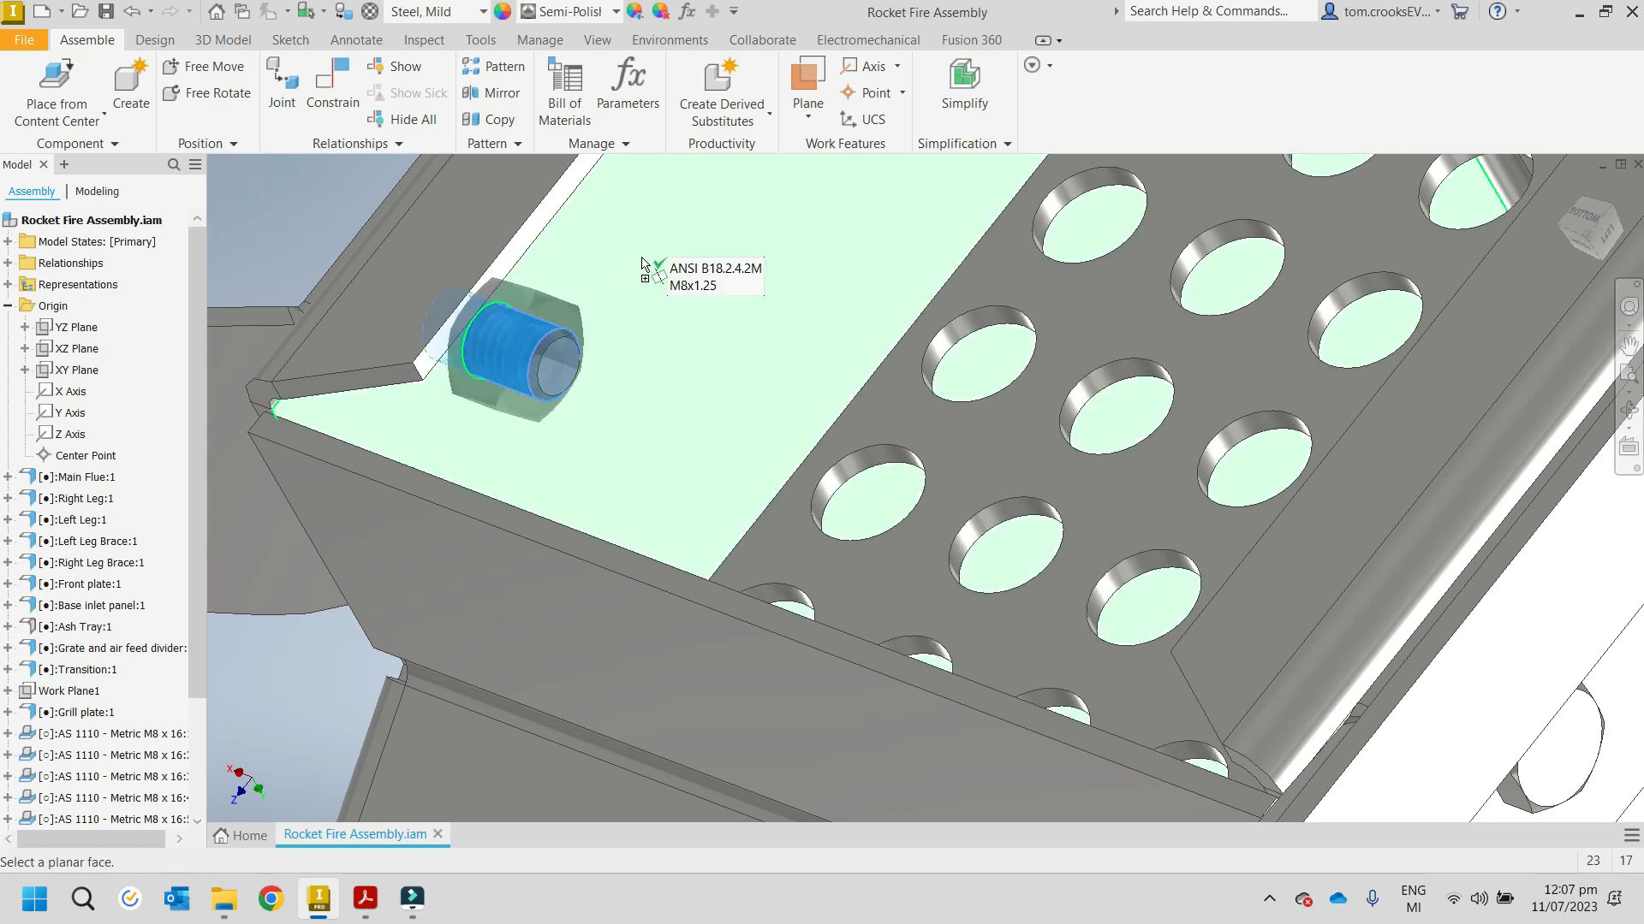
pyautogui.click(643, 264)
pyautogui.click(784, 268)
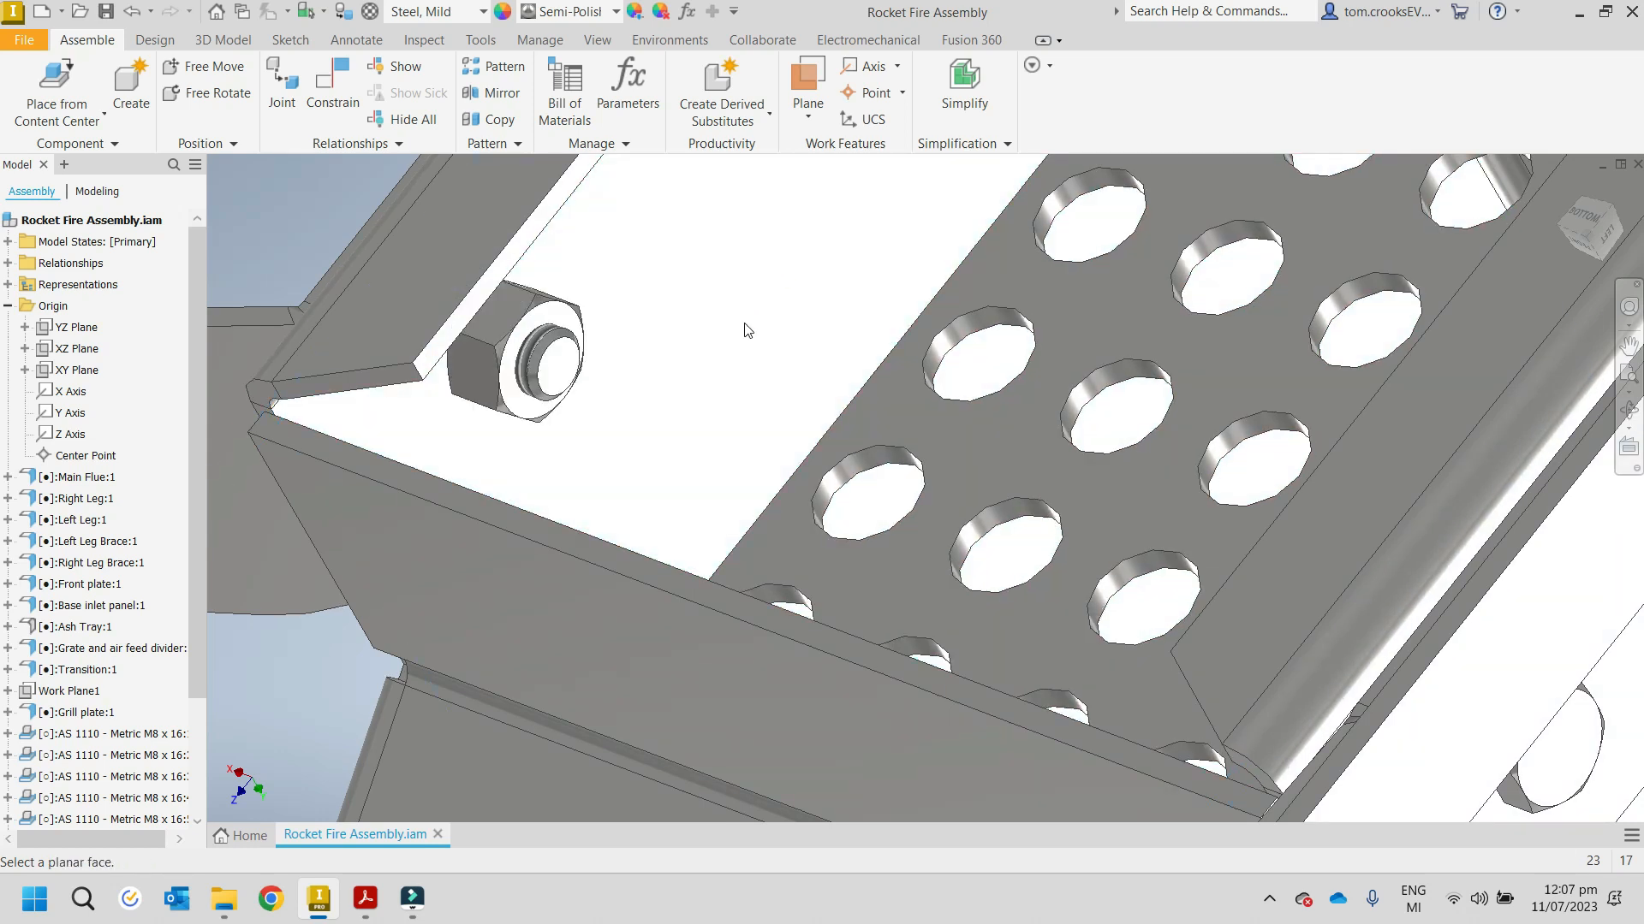
# Step: Place an M8x1.25 nut on the rear bolt of the same inner side wall, seated against the wall
pyautogui.scroll(-5, 698, 245)
pyautogui.scroll(5, 697, 246)
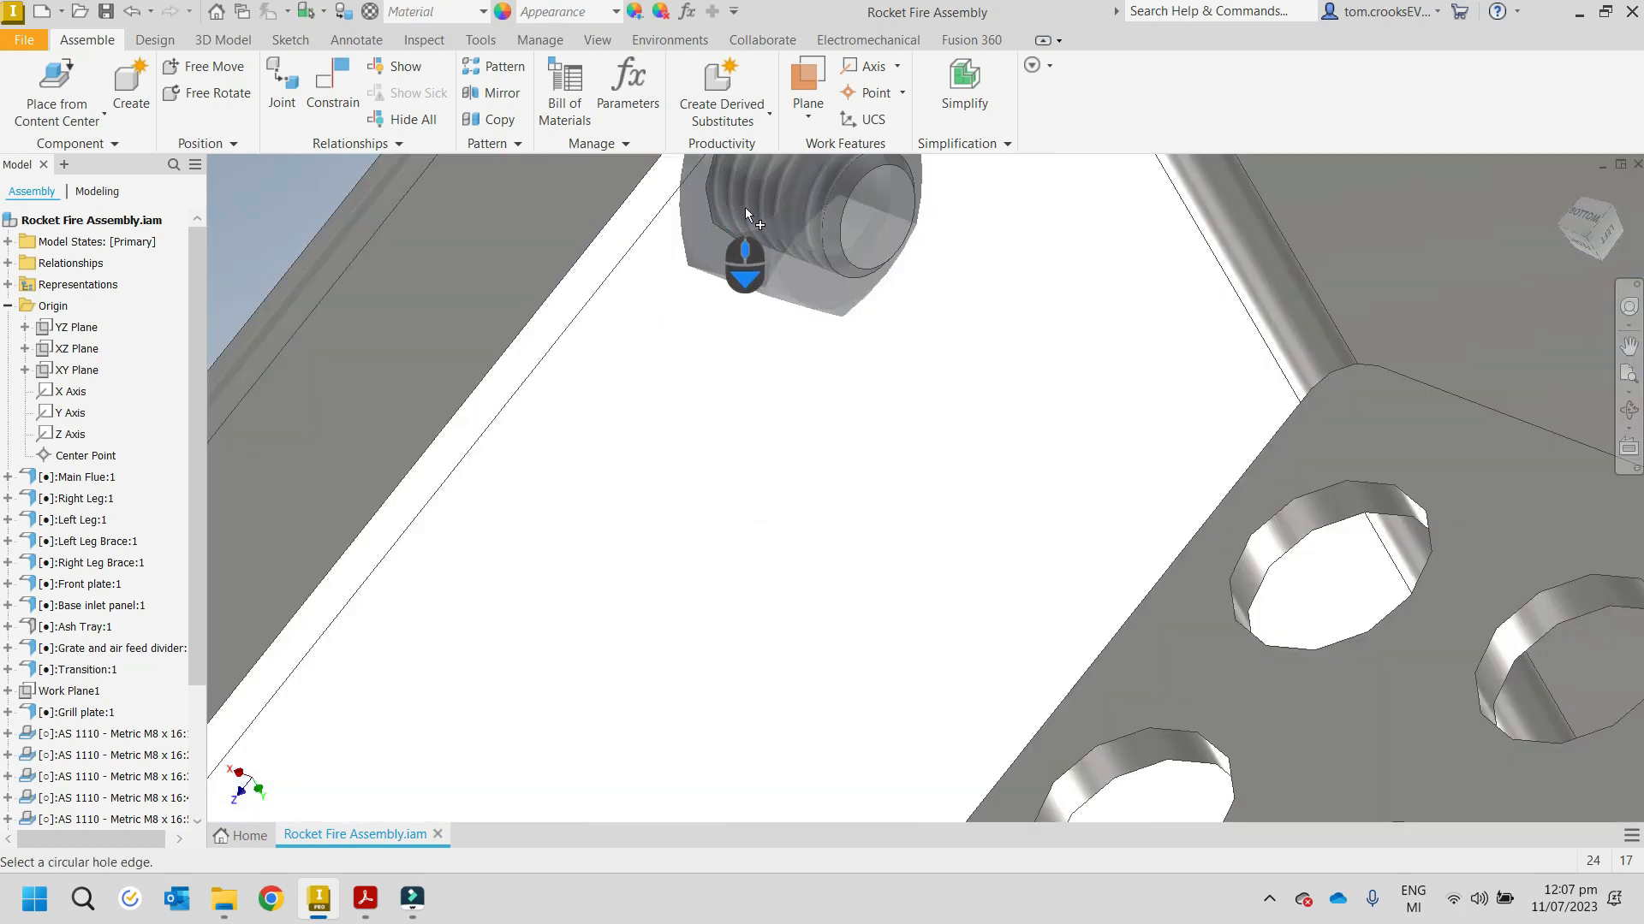
pyautogui.click(746, 297)
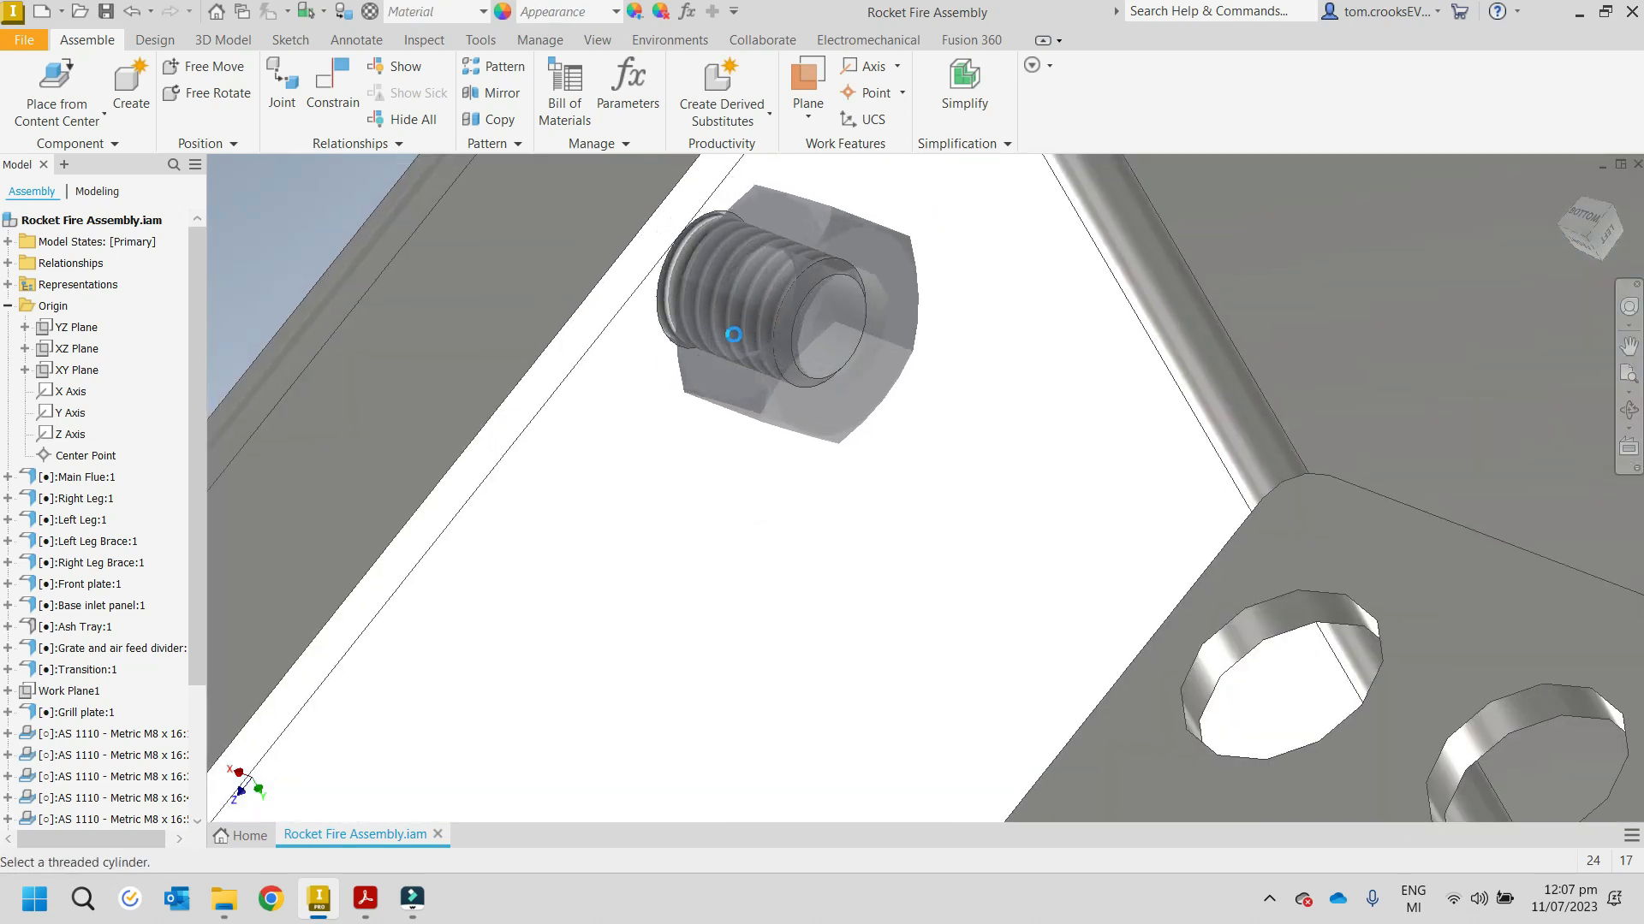
pyautogui.scroll(-1, 757, 317)
pyautogui.scroll(5, 672, 355)
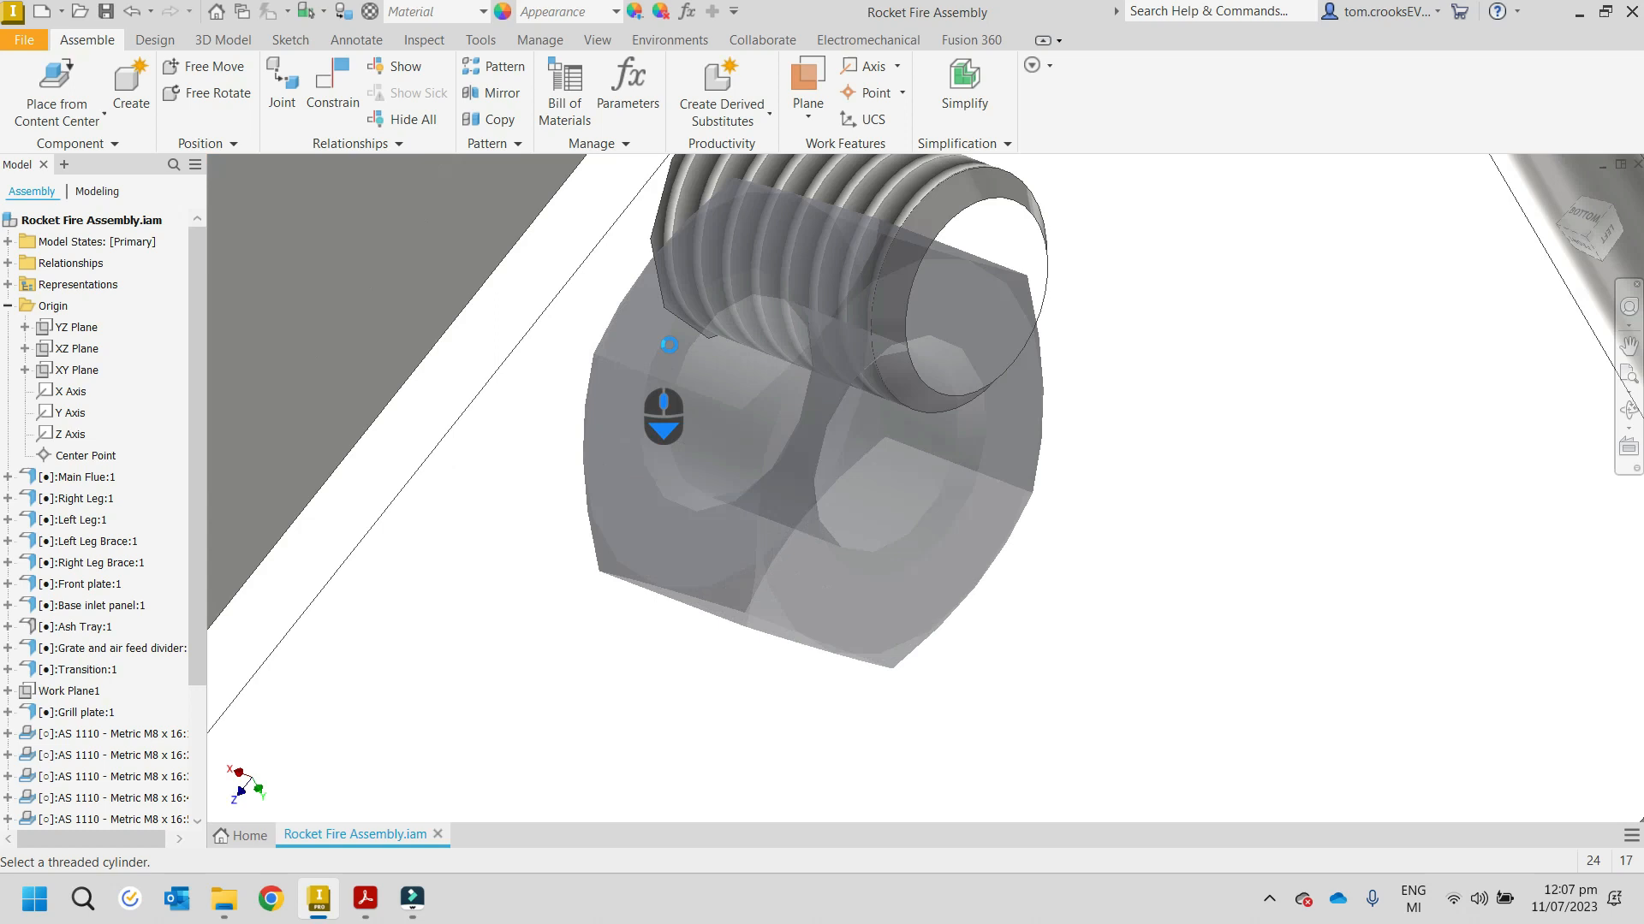
pyautogui.scroll(-8, 817, 300)
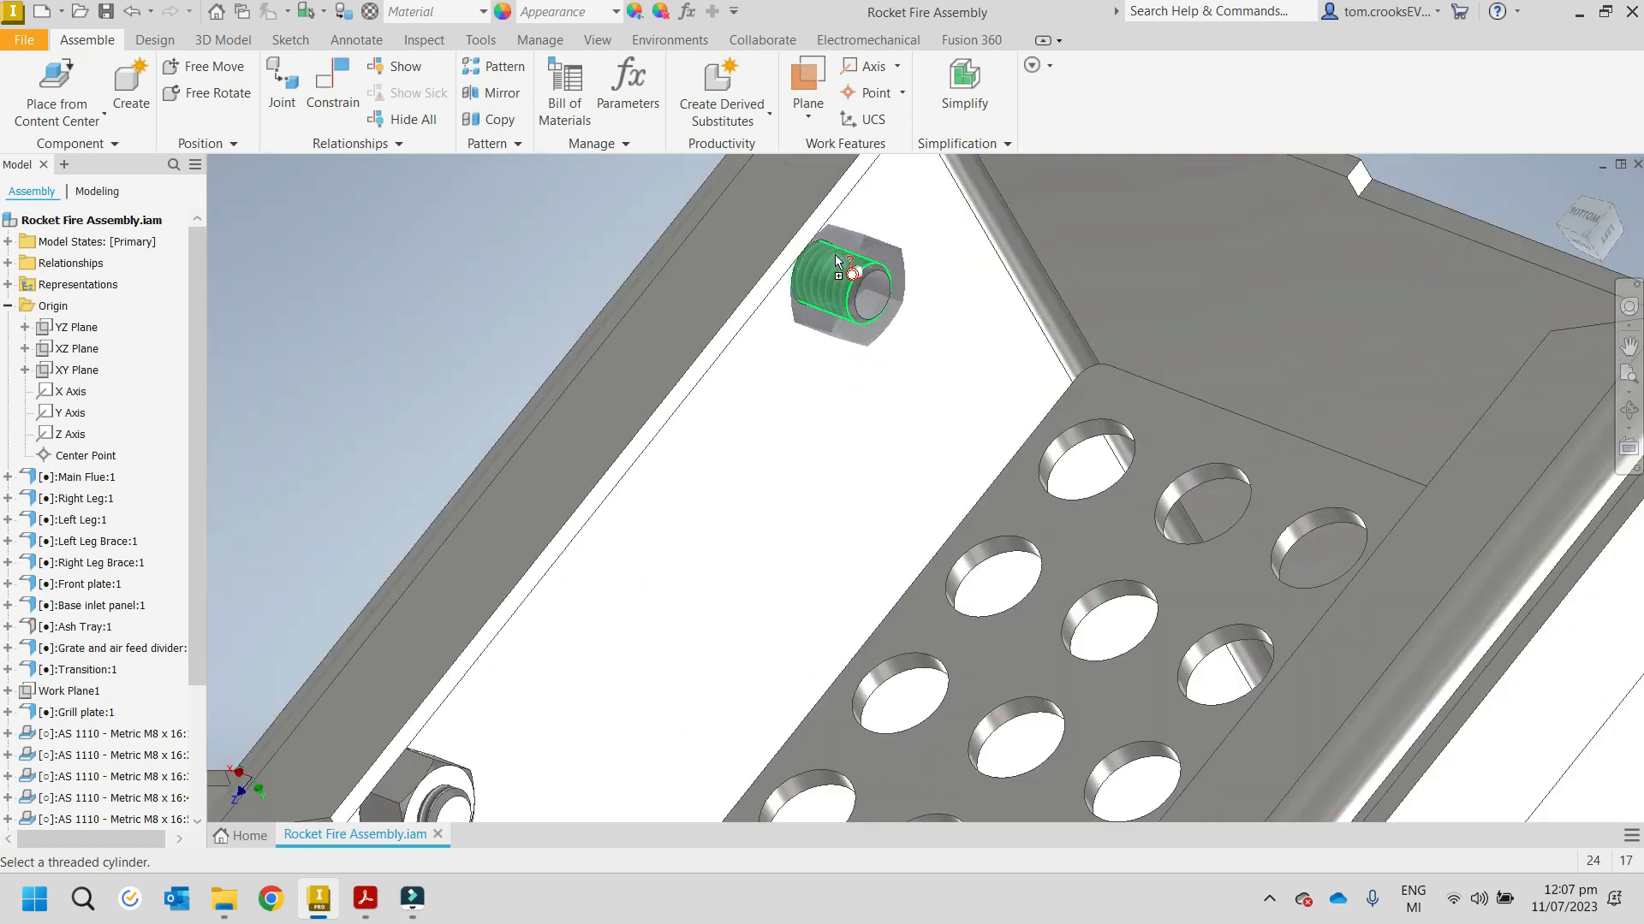
pyautogui.click(822, 296)
pyautogui.click(793, 398)
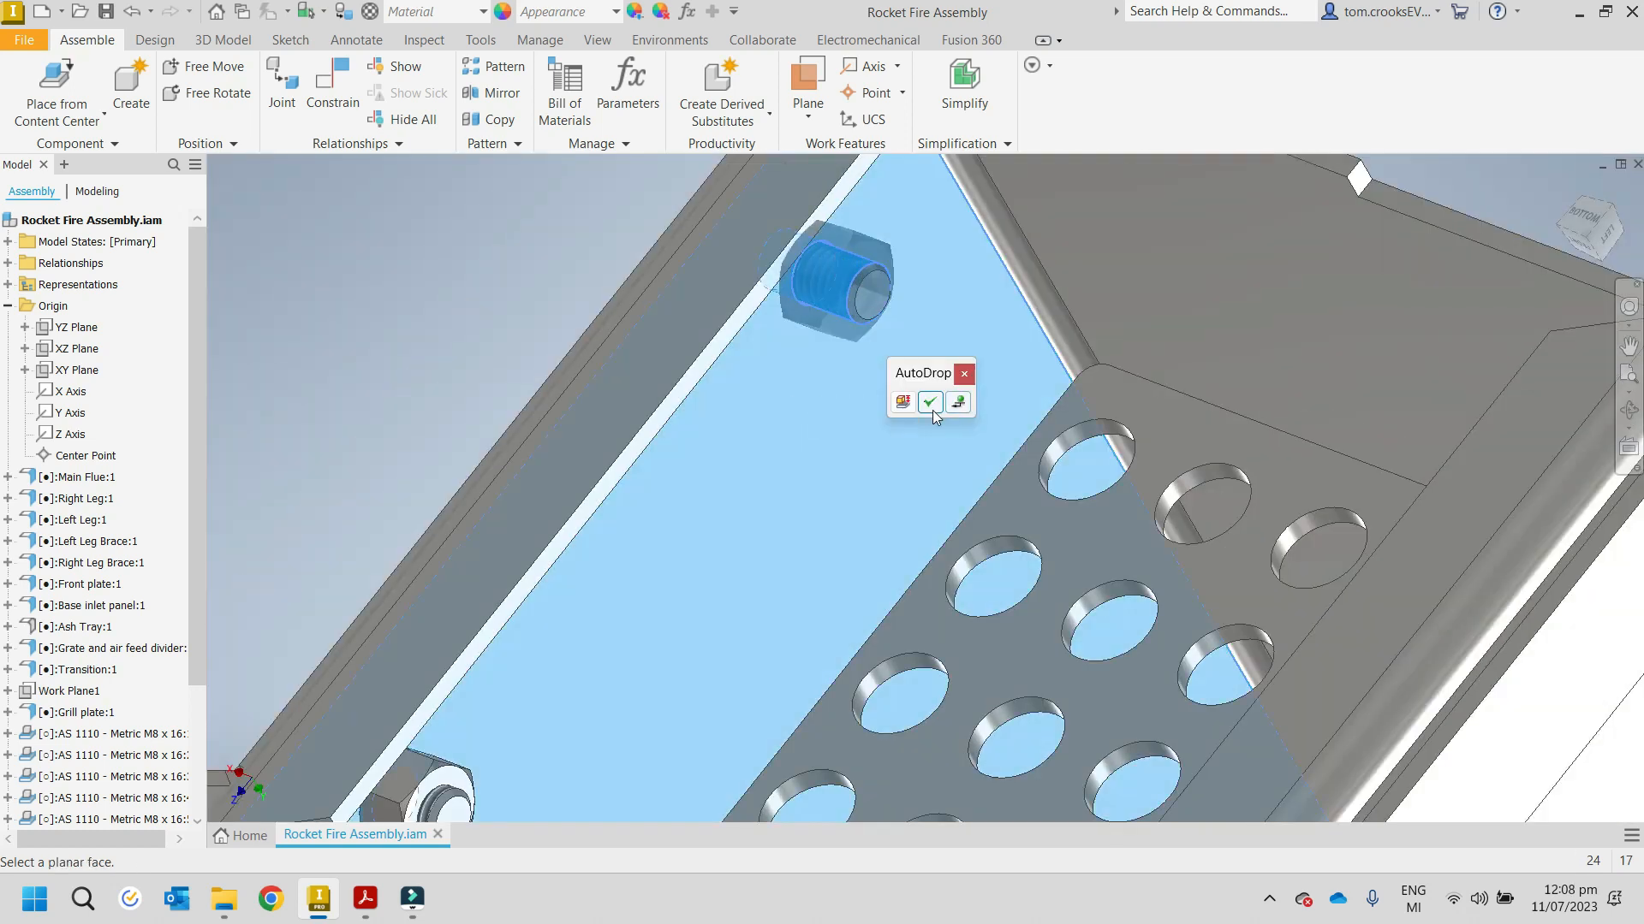
pyautogui.click(932, 409)
# Step: Place an M8x1.25 nut on the bolt nearest the lower corner of the opposite inner side wall, seated against the wall
pyautogui.scroll(-5, 782, 388)
pyautogui.keyDown('shift'); pyautogui.moveTo(737, 360); pyautogui.dragTo(973, 679, button='middle'); pyautogui.keyUp('shift')
pyautogui.scroll(8, 942, 659)
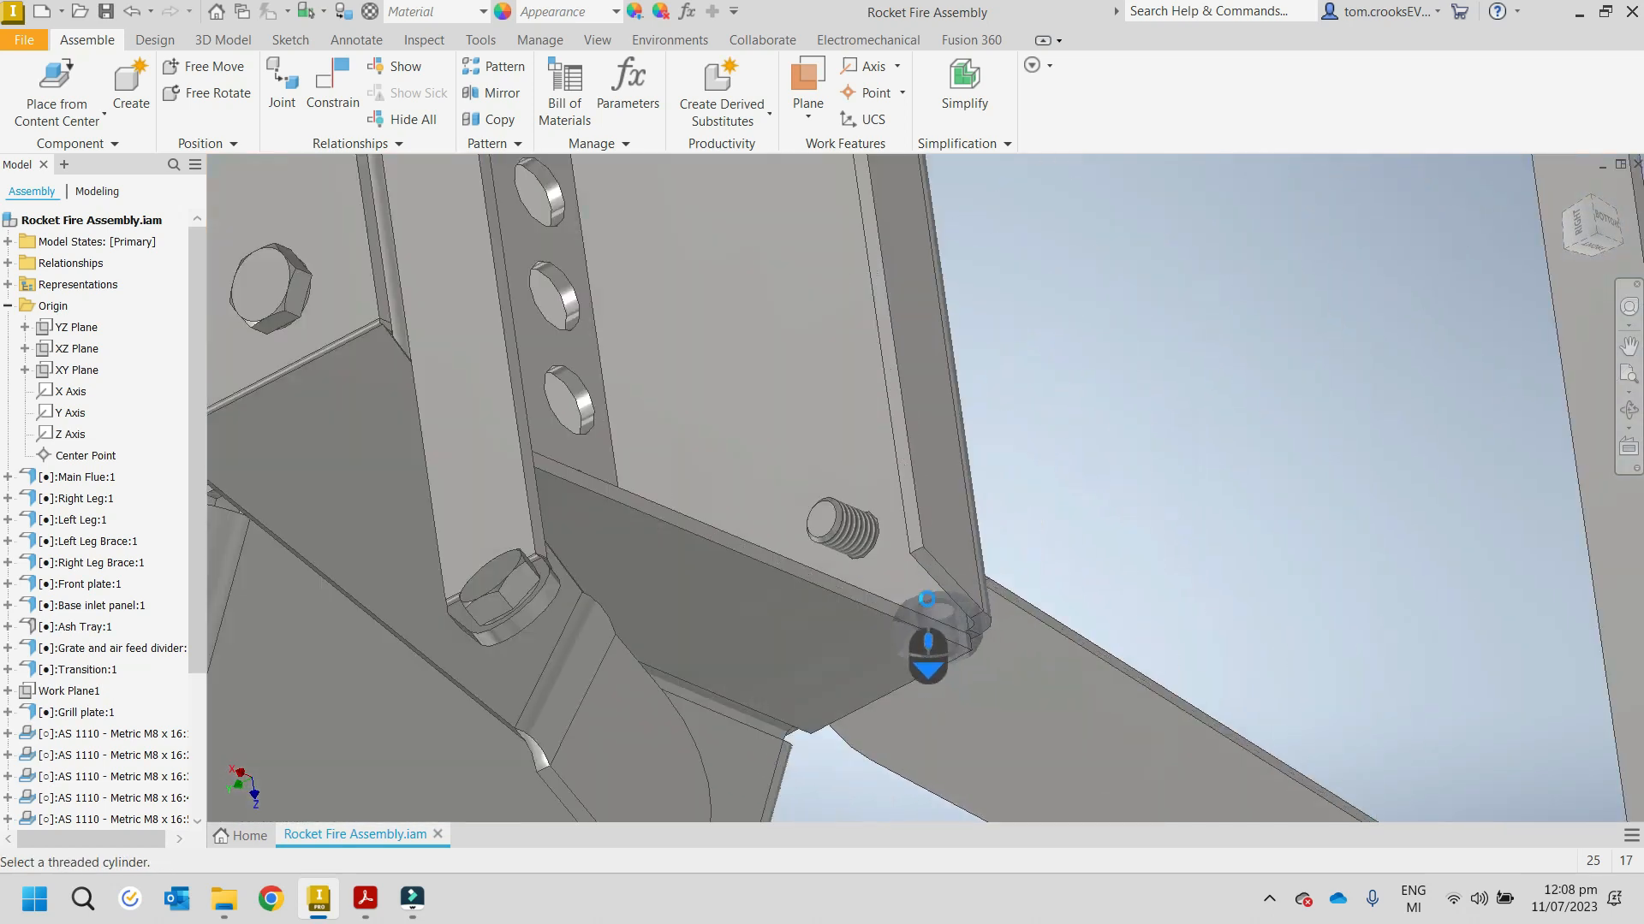
pyautogui.scroll(-5, 770, 453)
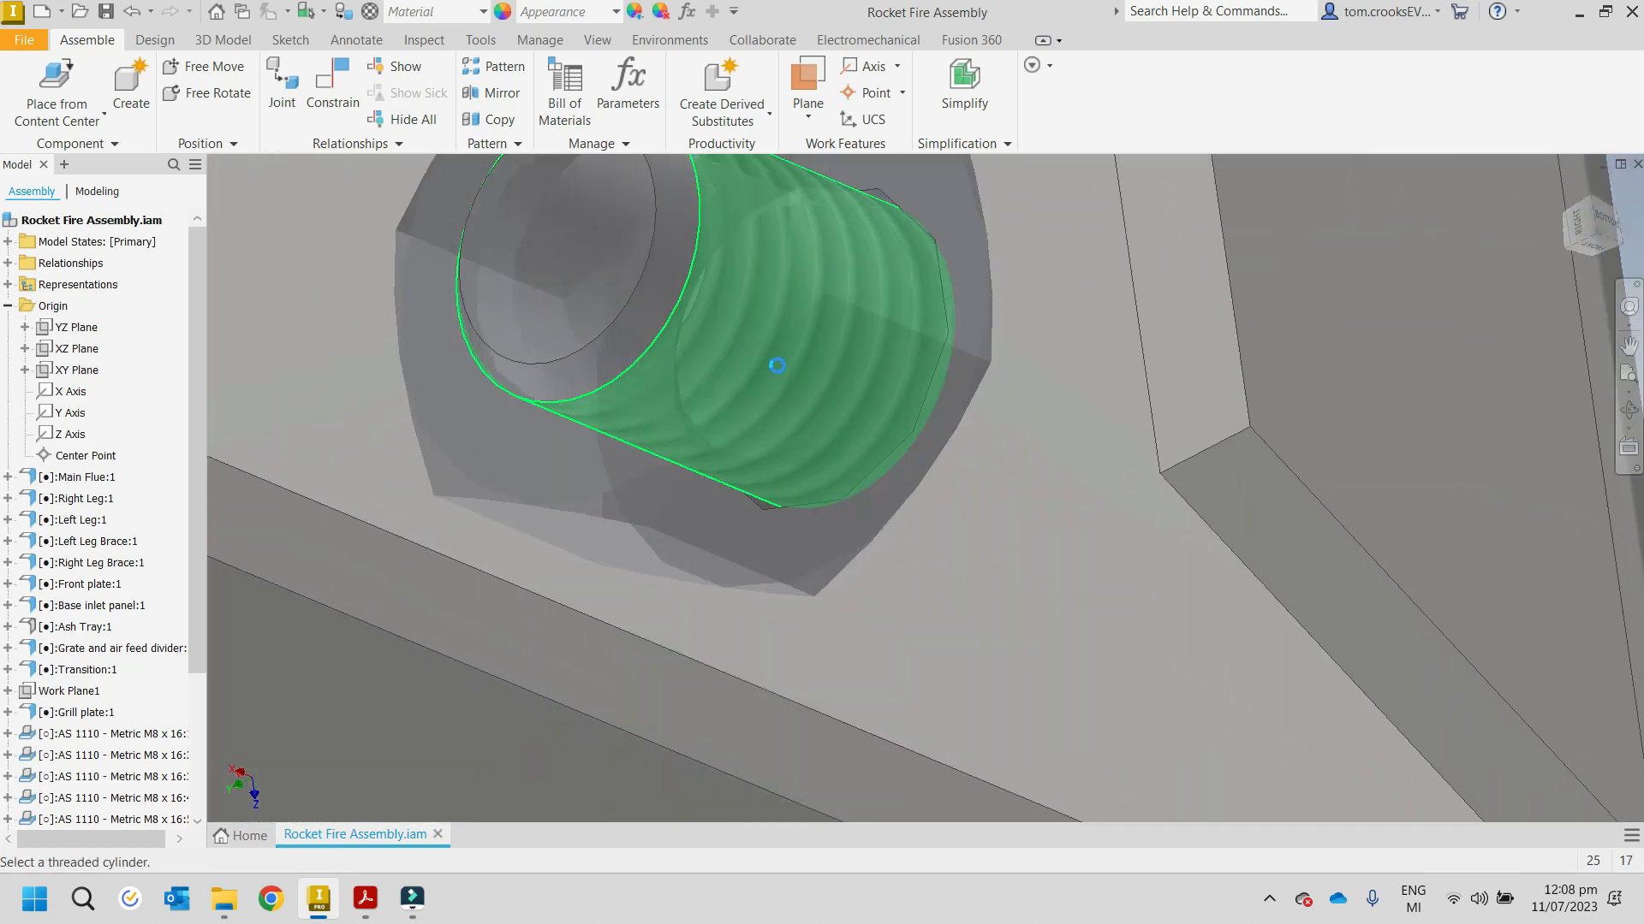
pyautogui.click(855, 442)
pyautogui.click(1050, 594)
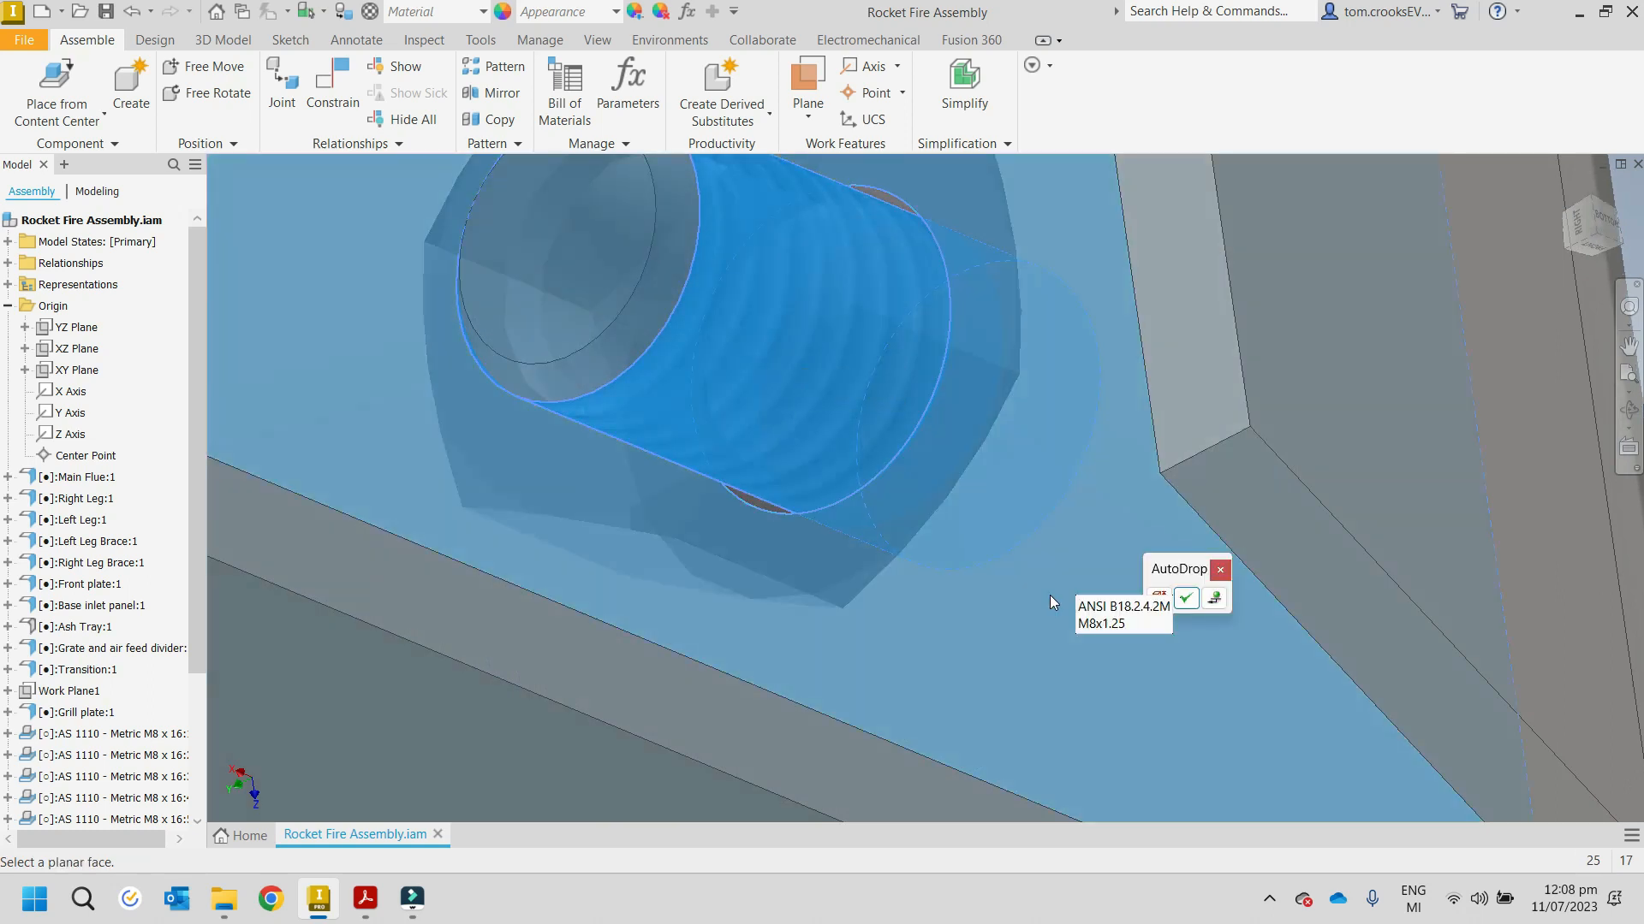
pyautogui.click(1195, 595)
# Step: Place an M8x1.25 nut on the remaining bare bolt of that opposite side wall, seated against the wall
pyautogui.scroll(-6, 1113, 625)
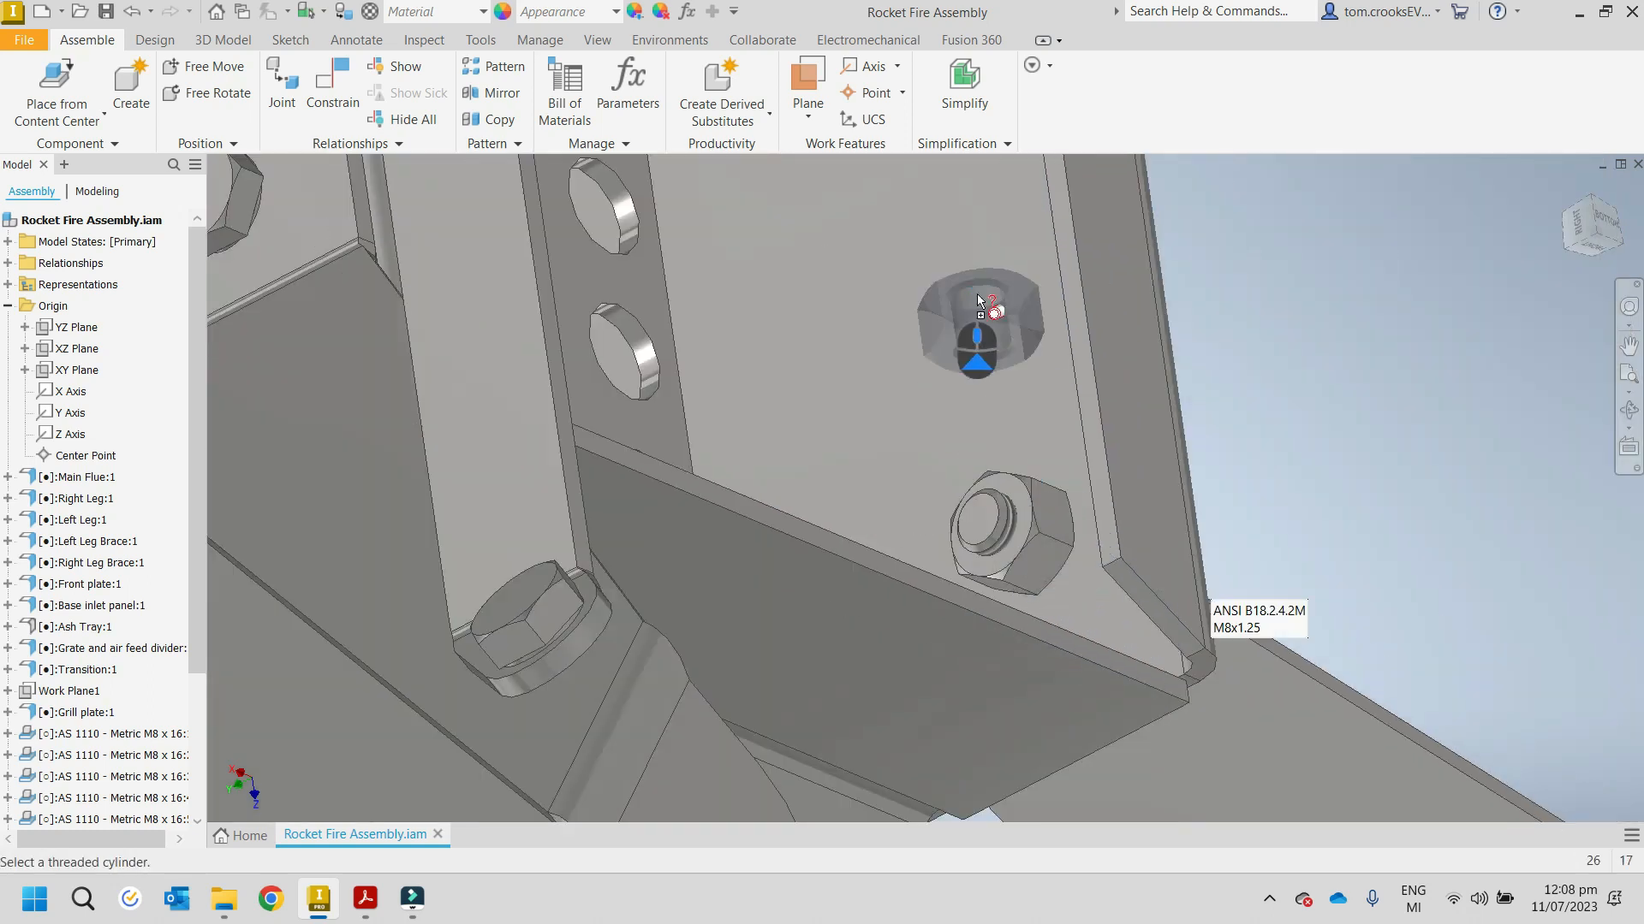
pyautogui.scroll(3, 953, 498)
pyautogui.scroll(5, 953, 498)
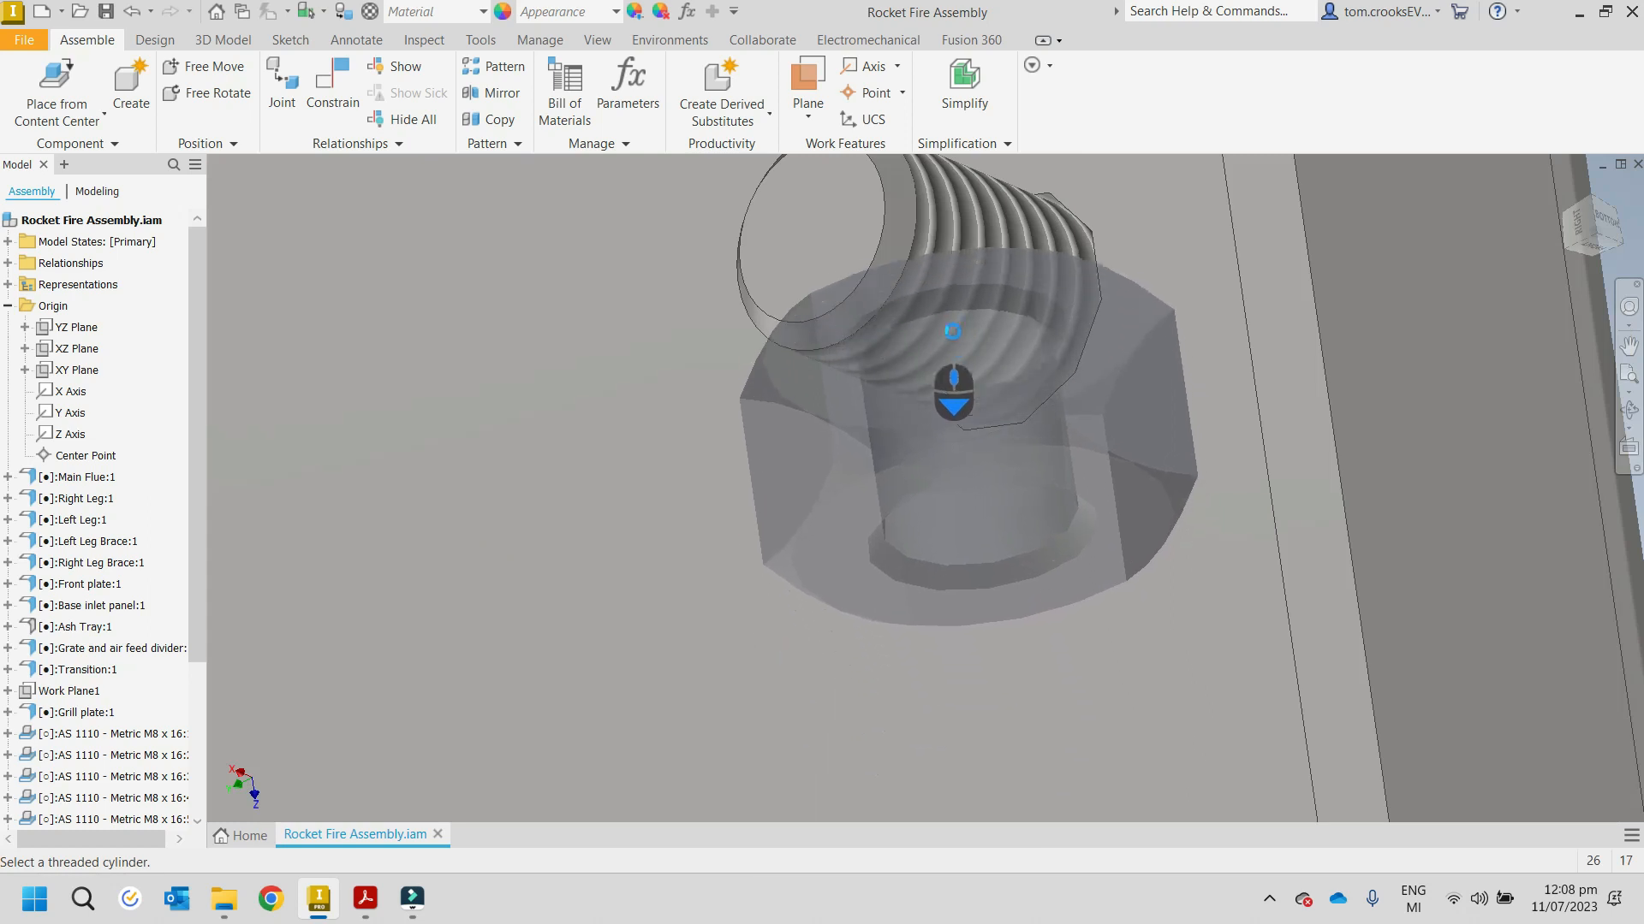
pyautogui.scroll(-5, 941, 310)
pyautogui.scroll(5, 942, 310)
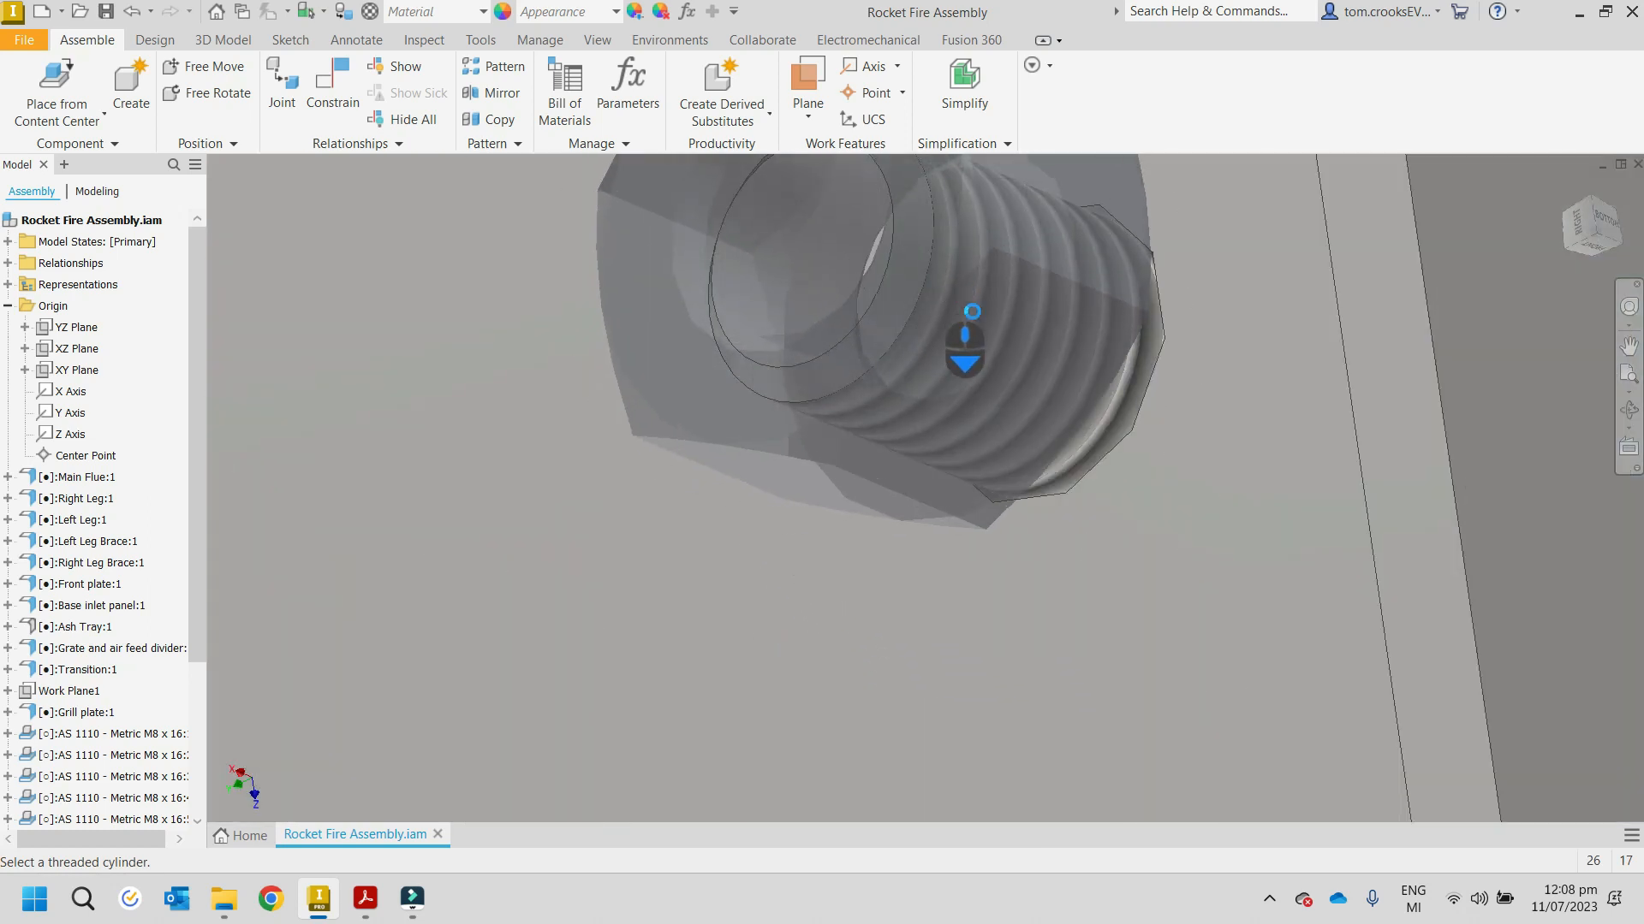
pyautogui.click(977, 387)
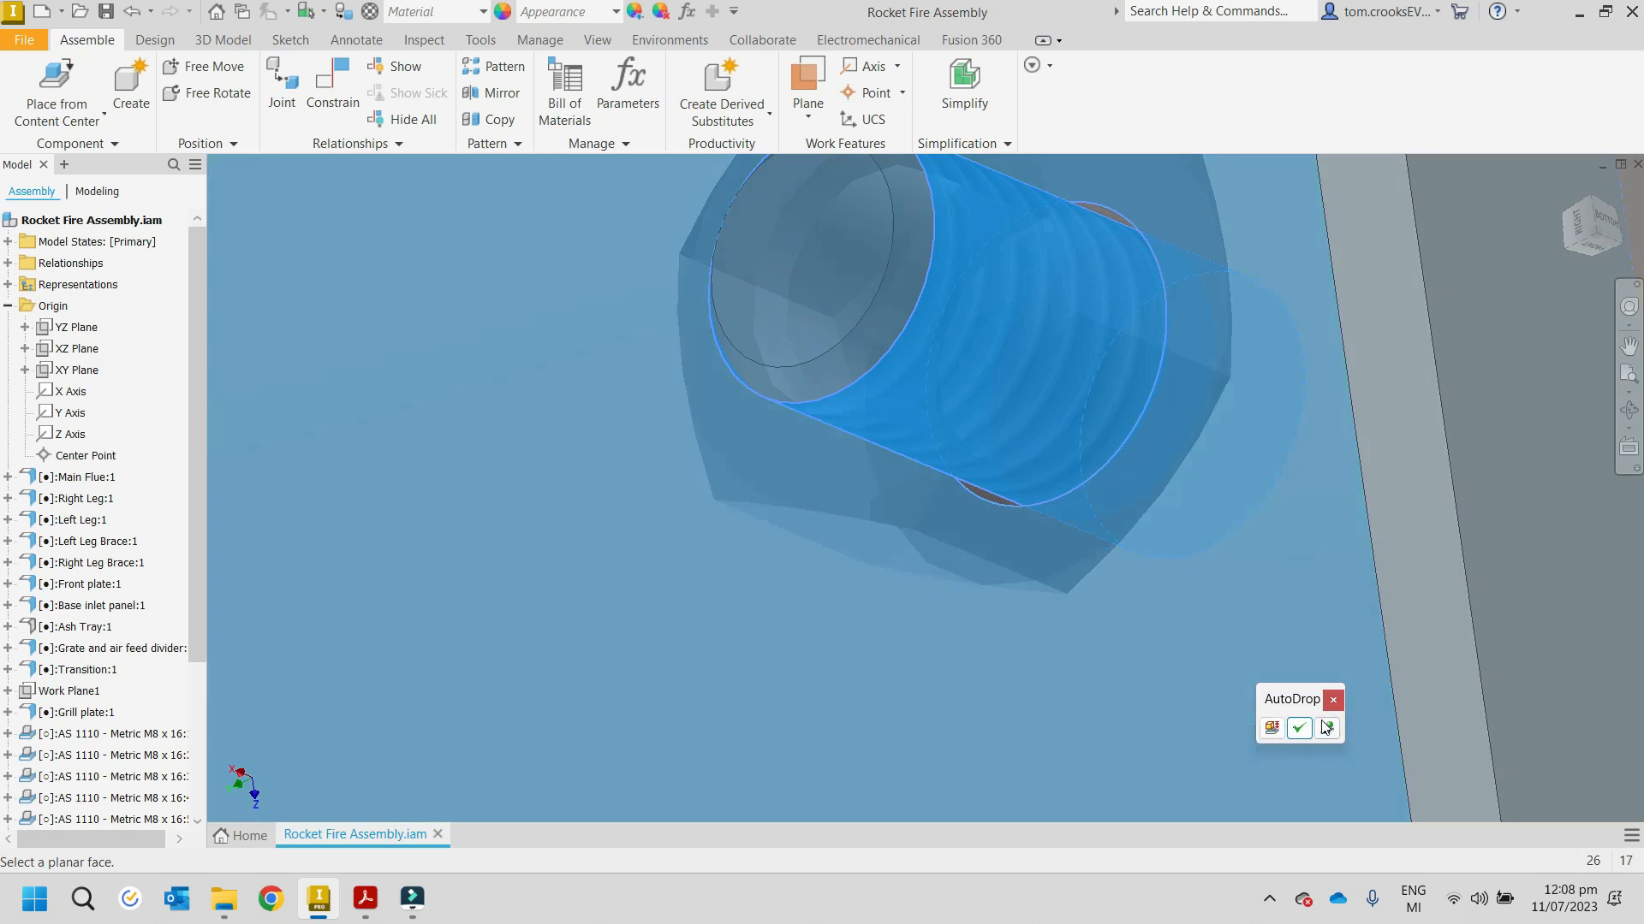
pyautogui.click(1298, 728)
# Step: End the nut placement and make the ash tray visible again
pyautogui.scroll(3, 342, 222)
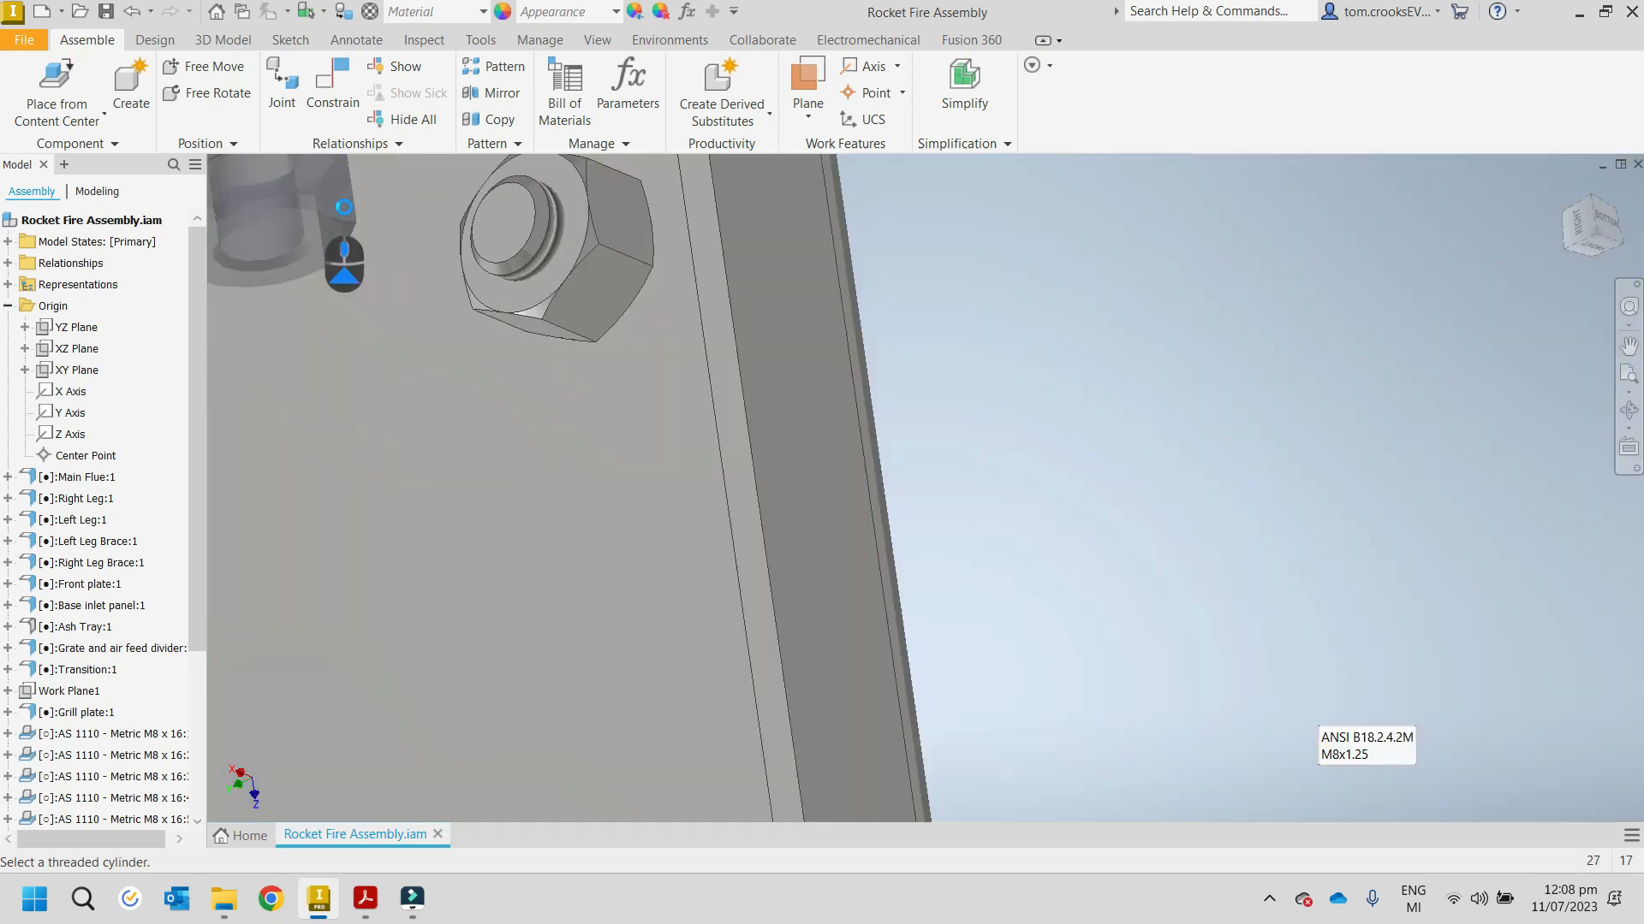
pyautogui.scroll(5, 1499, 212)
pyautogui.click(1561, 187)
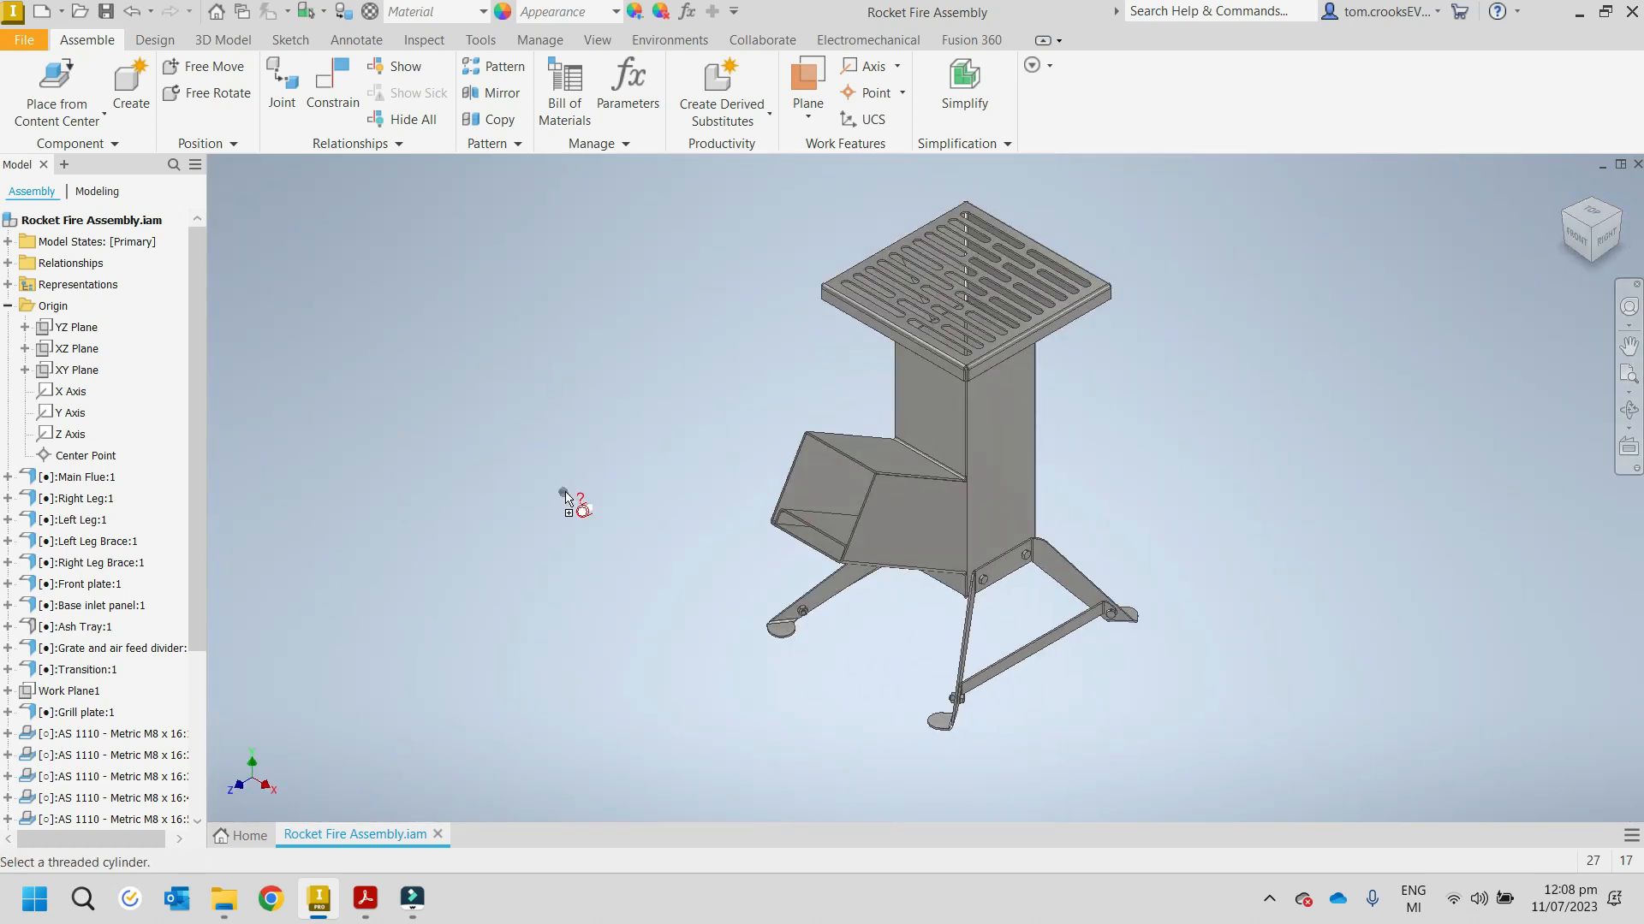
pyautogui.press('Escape')
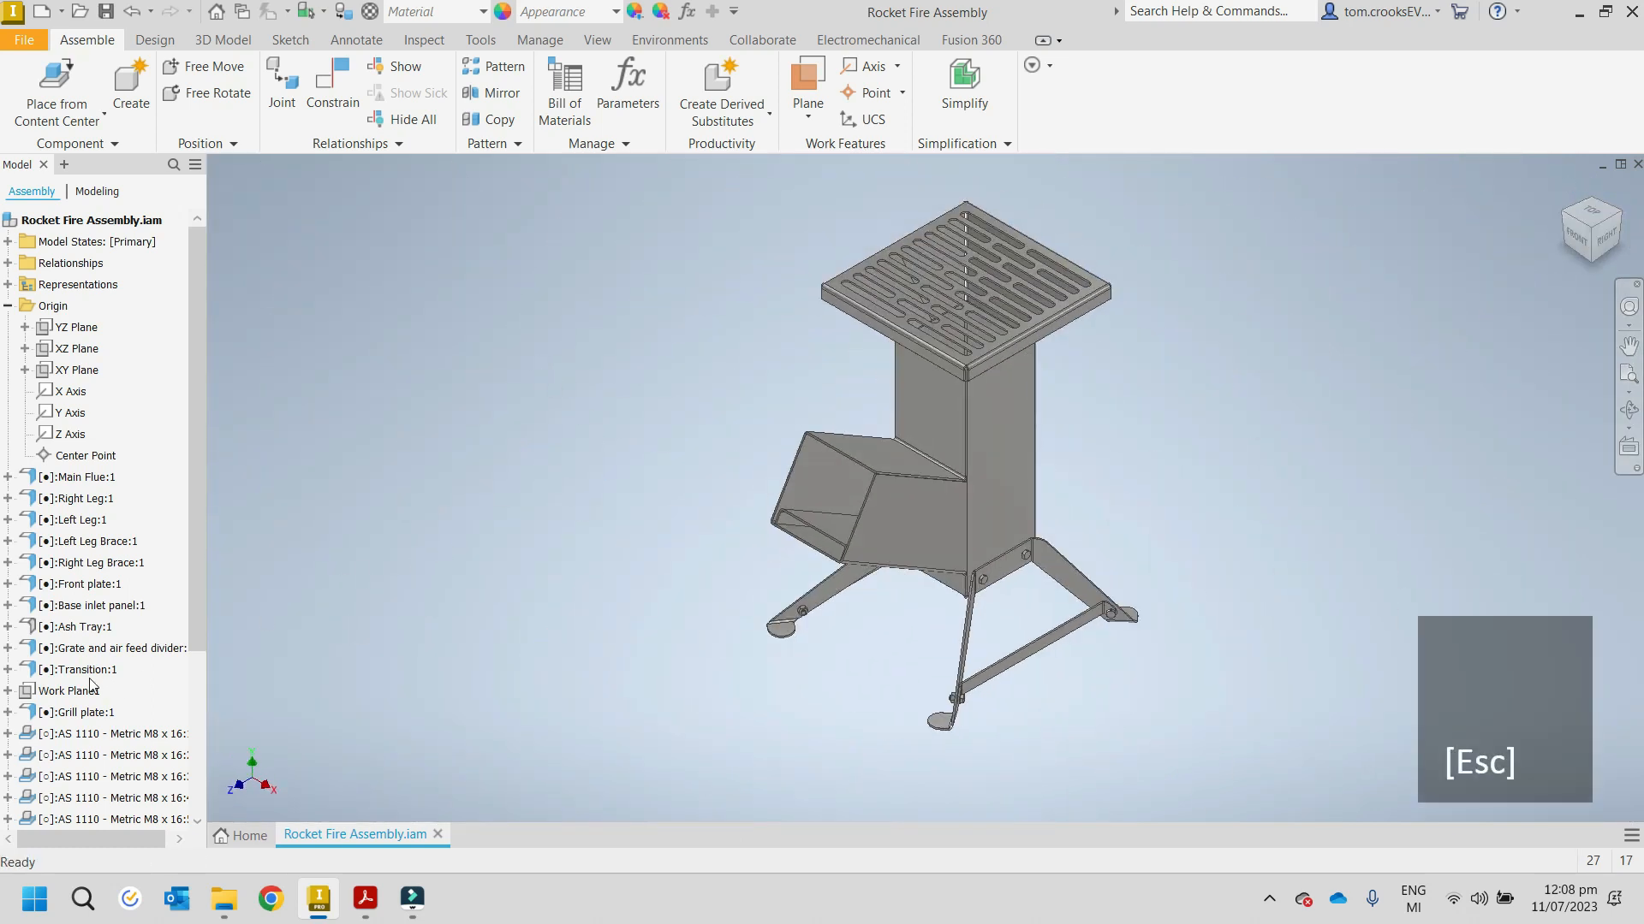
pyautogui.rightClick(67, 630)
pyautogui.click(97, 608)
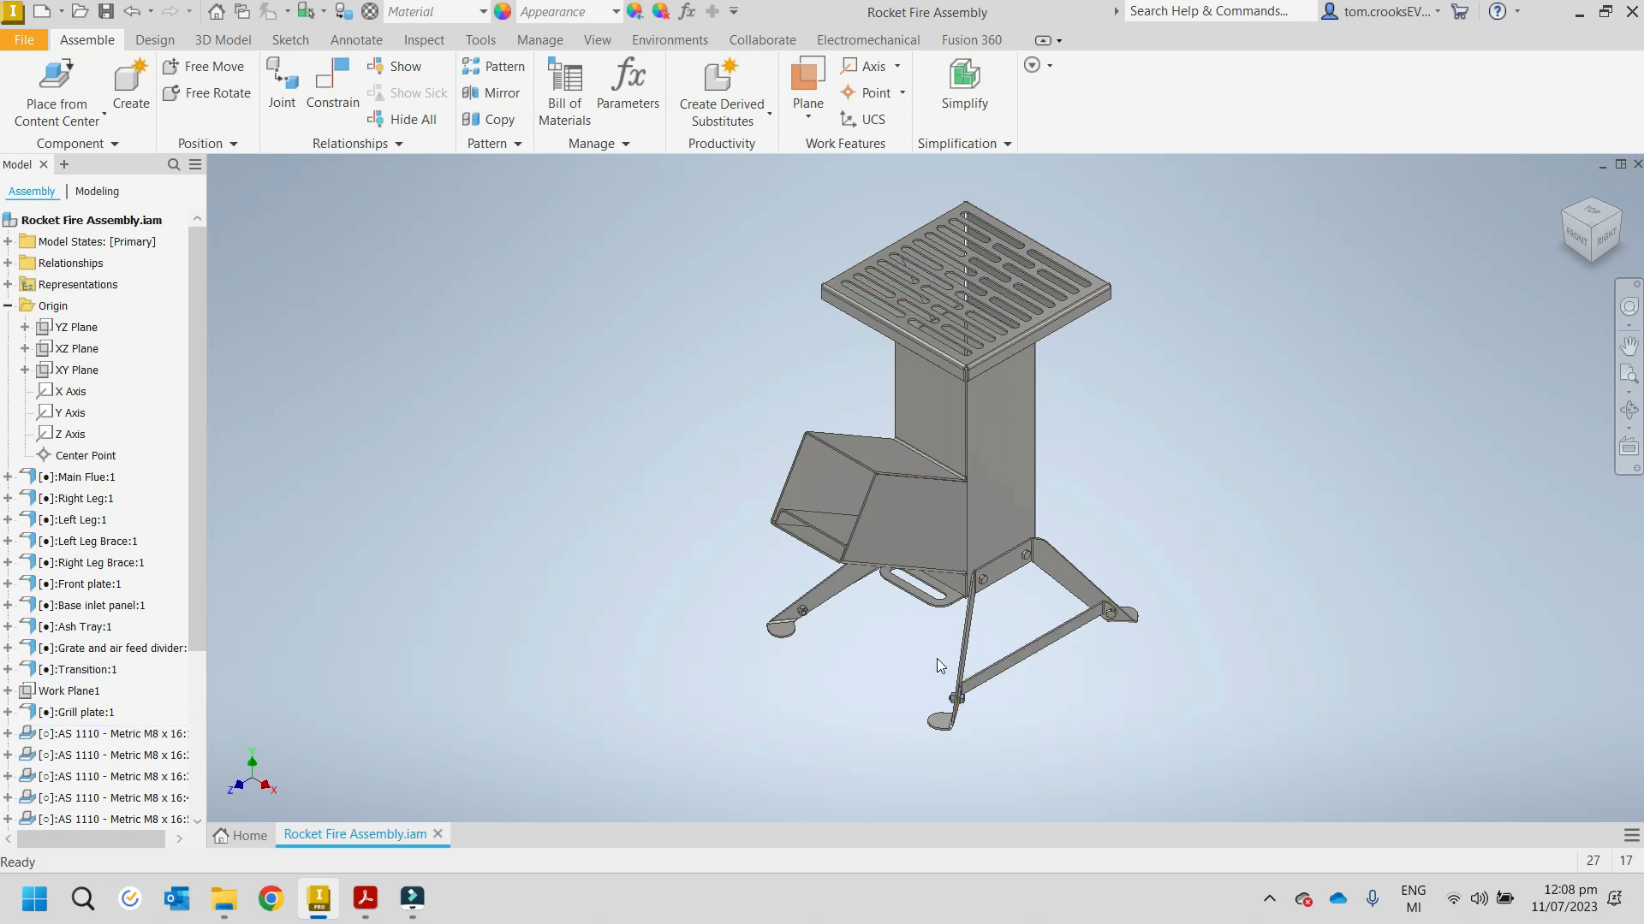
# Step: Open the M8 x 16 bolt above the front leg foot for in-place editing and start a Save As for it
pyautogui.scroll(-6, 942, 667)
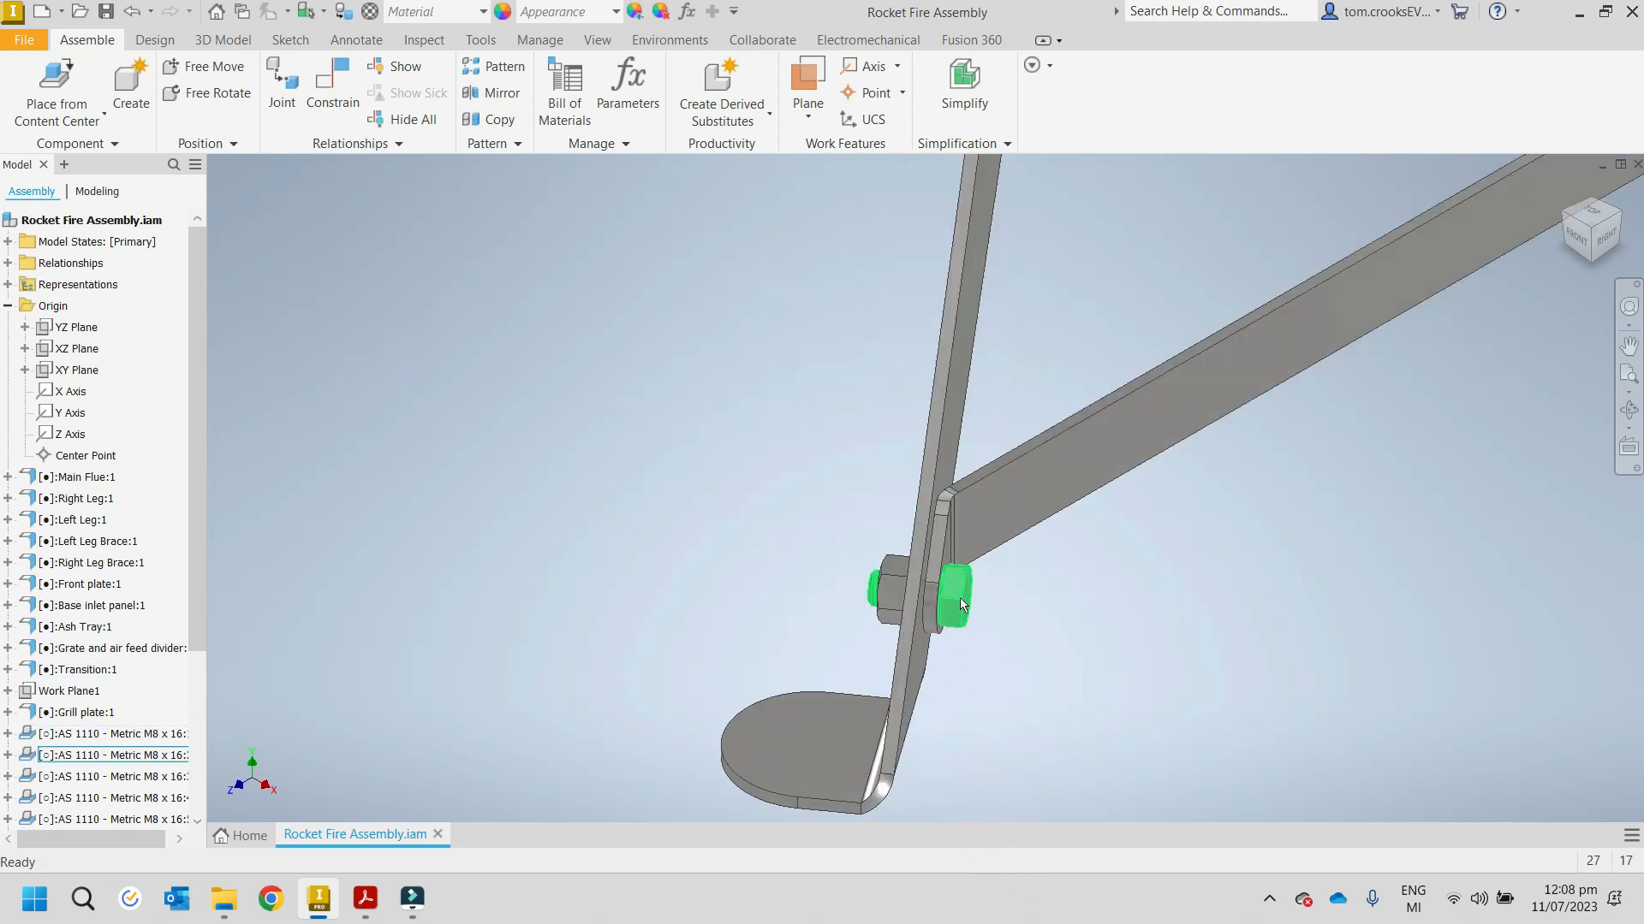
pyautogui.doubleClick(961, 605)
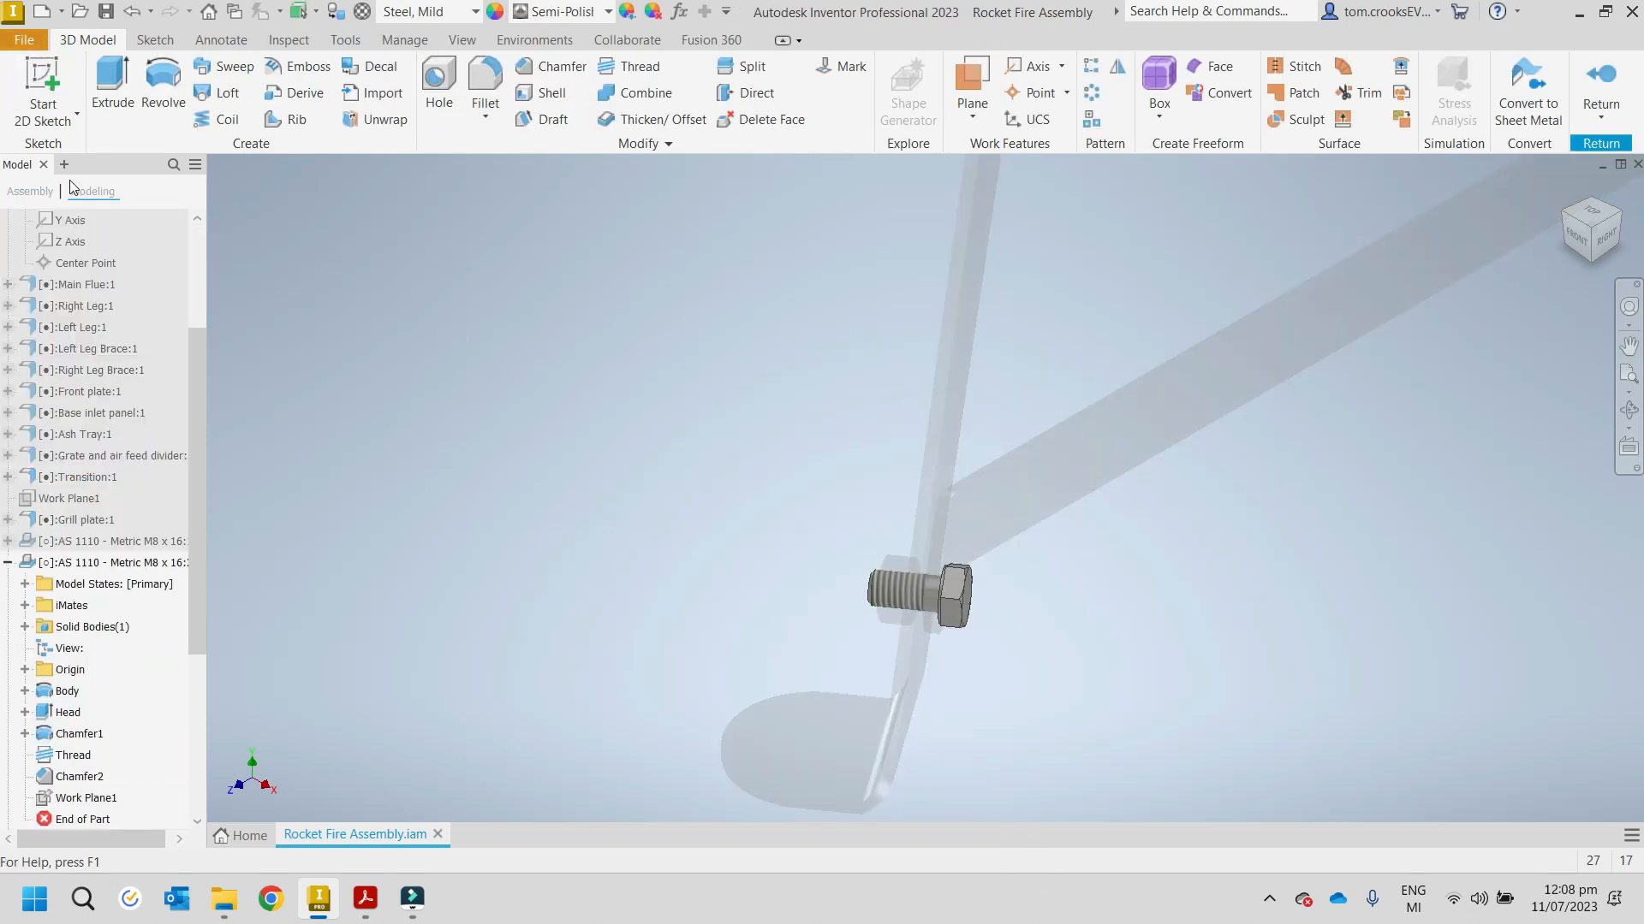
pyautogui.click(8, 41)
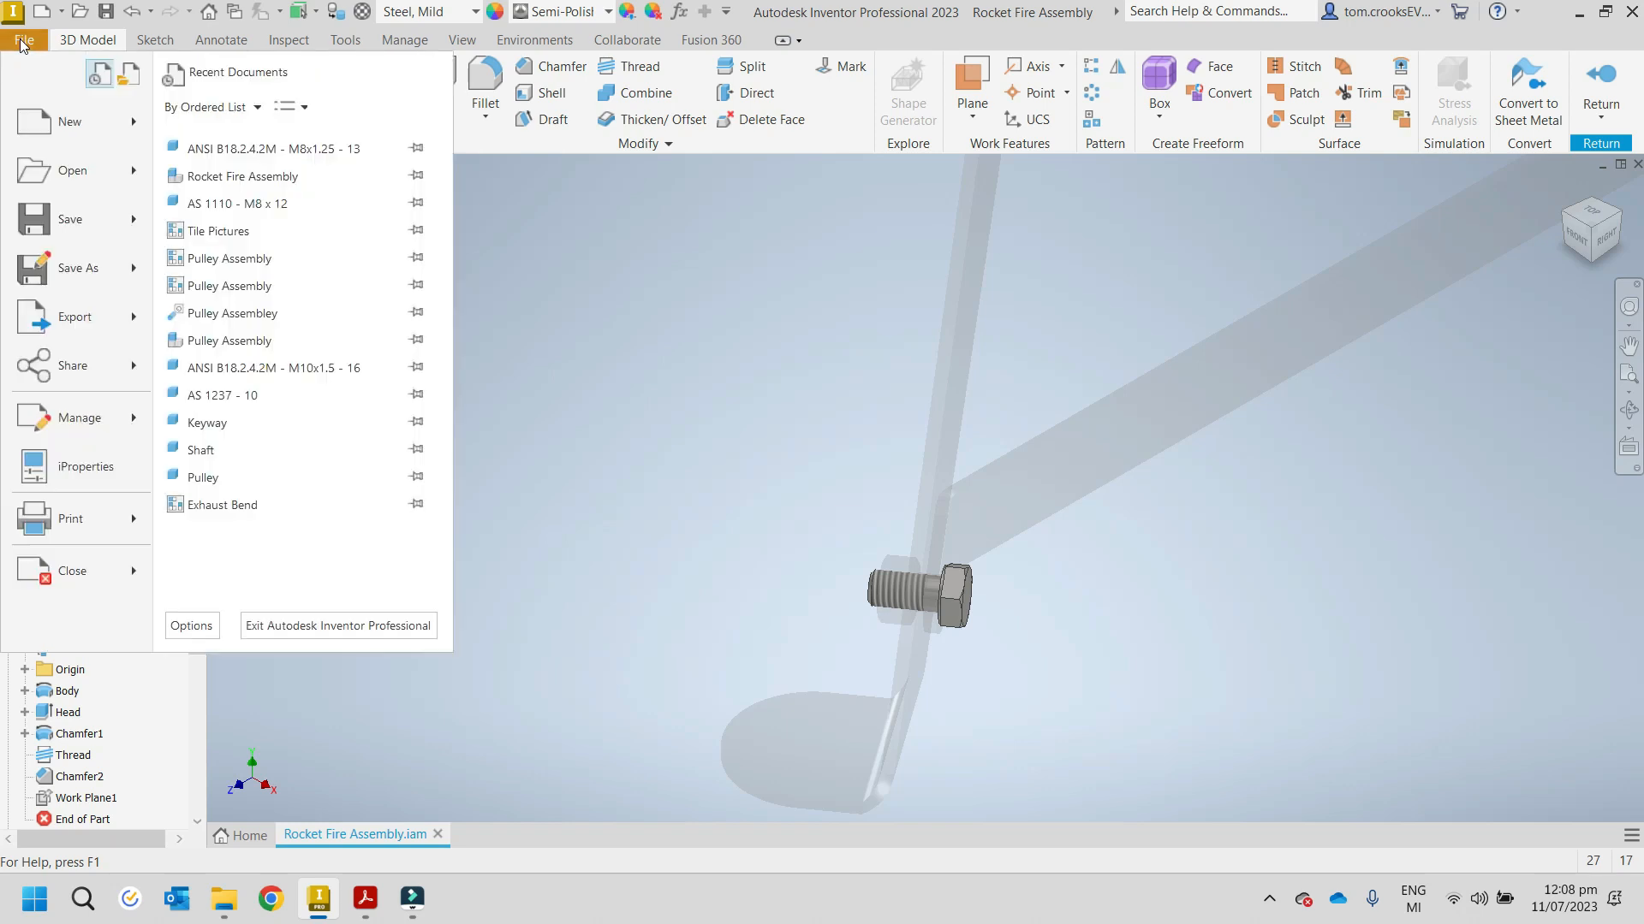
pyautogui.click(101, 269)
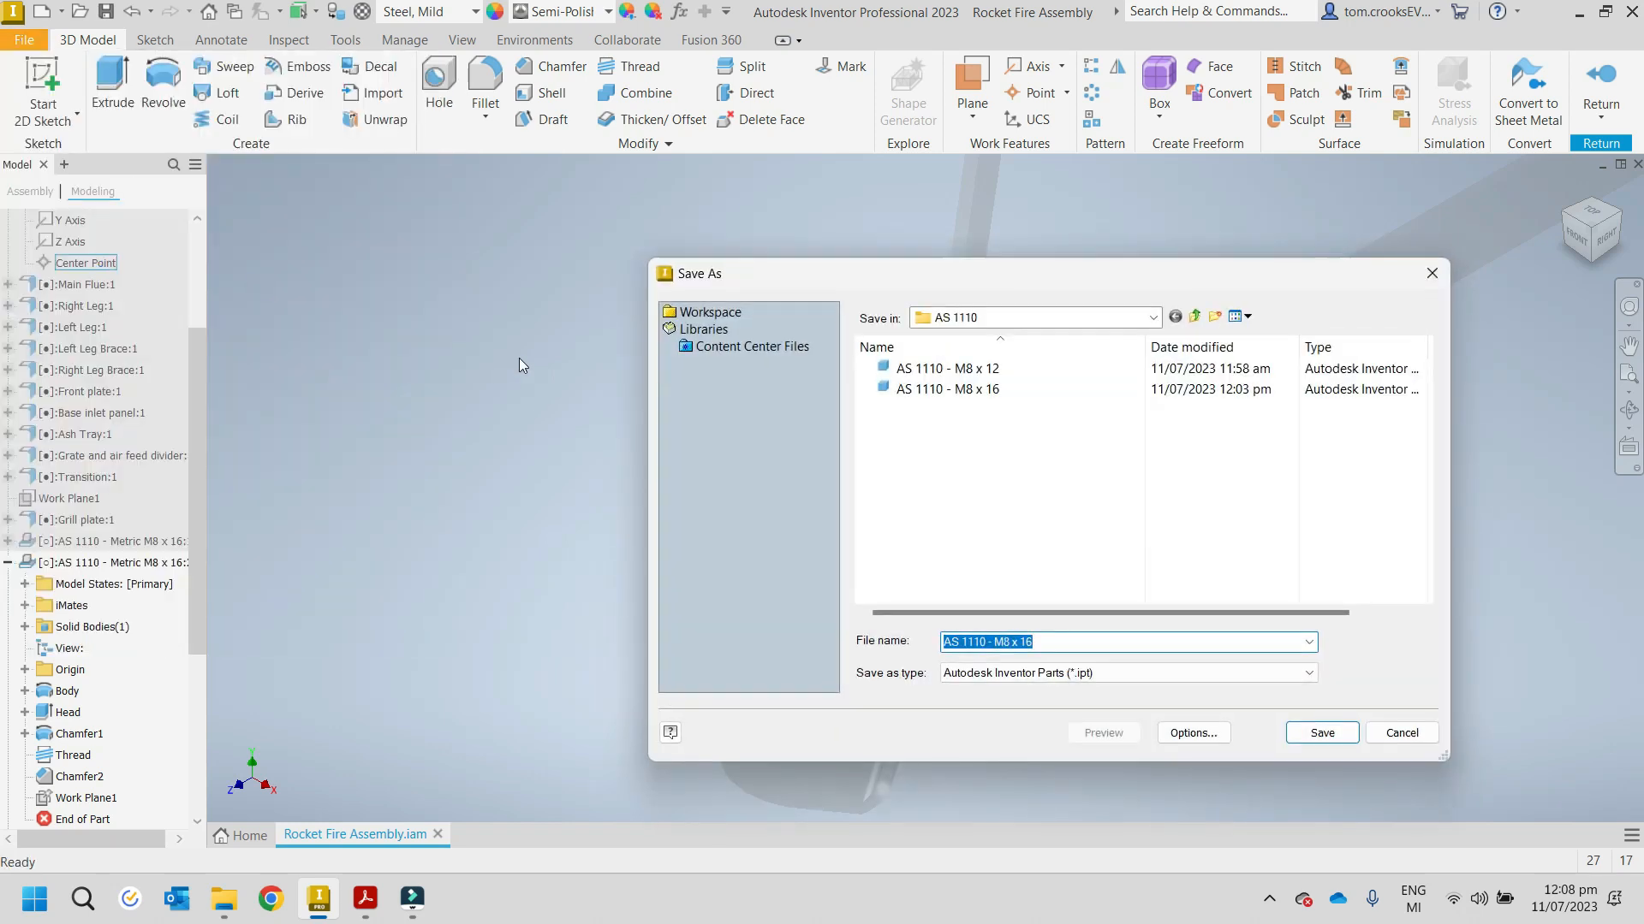
# Step: Save the bolt as AS 1110 - M8 x 16 in 10.Inventor > NZFN400 2023 > 02 Exercises > Rocket Fire Assembly Exercise
pyautogui.click(1198, 319)
pyautogui.click(1198, 319)
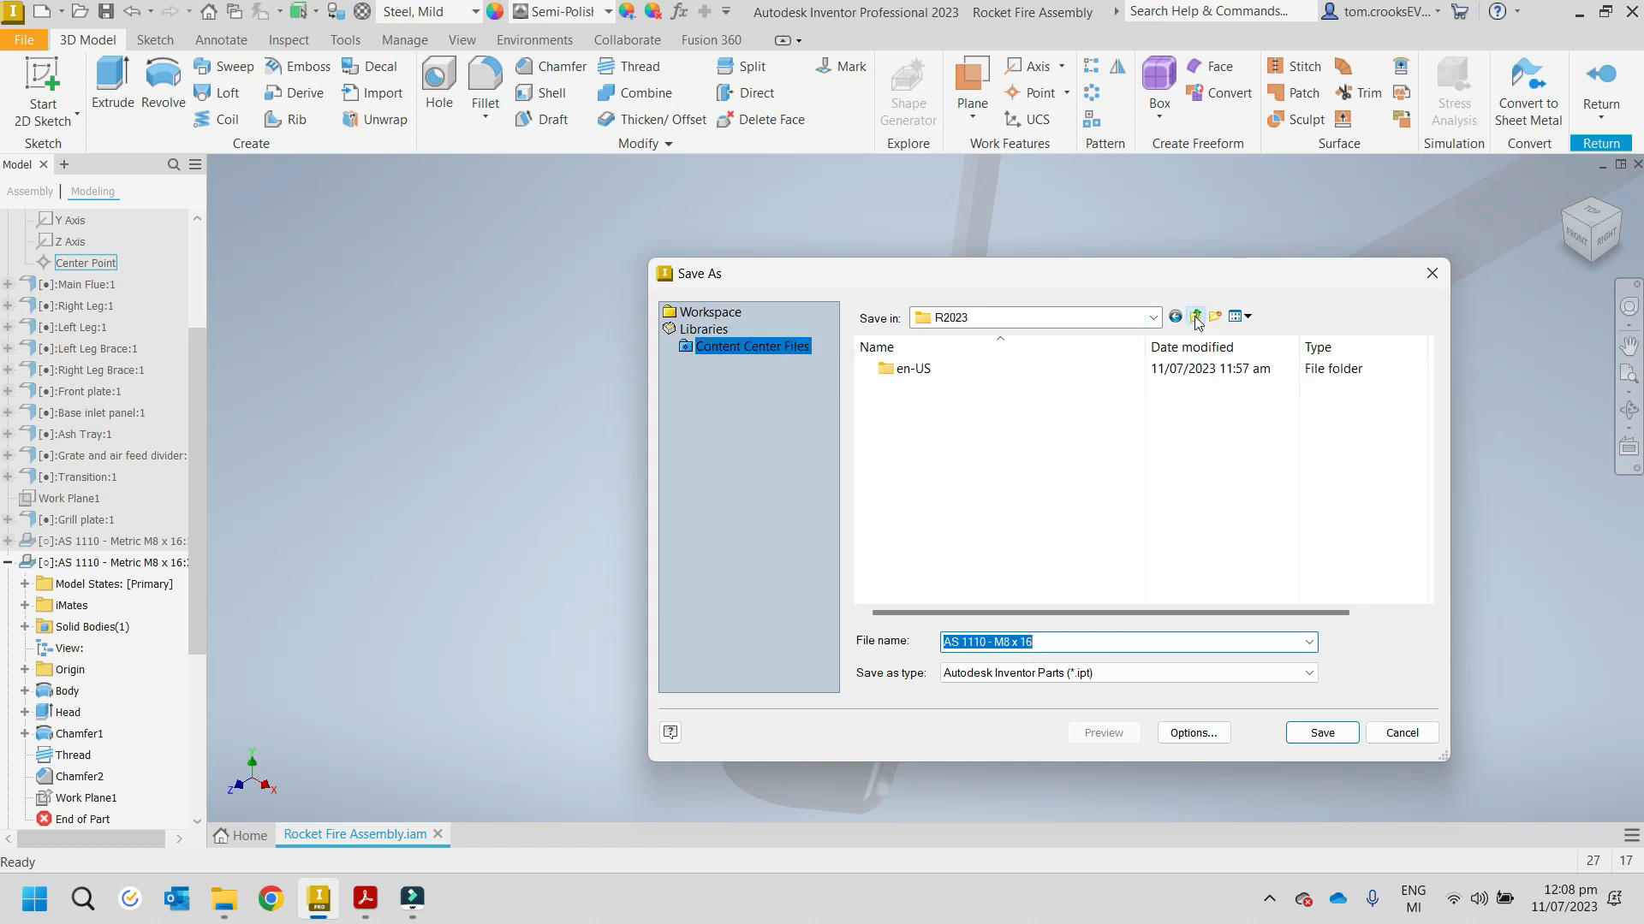
pyautogui.click(1197, 318)
pyautogui.click(1197, 318)
pyautogui.click(1197, 319)
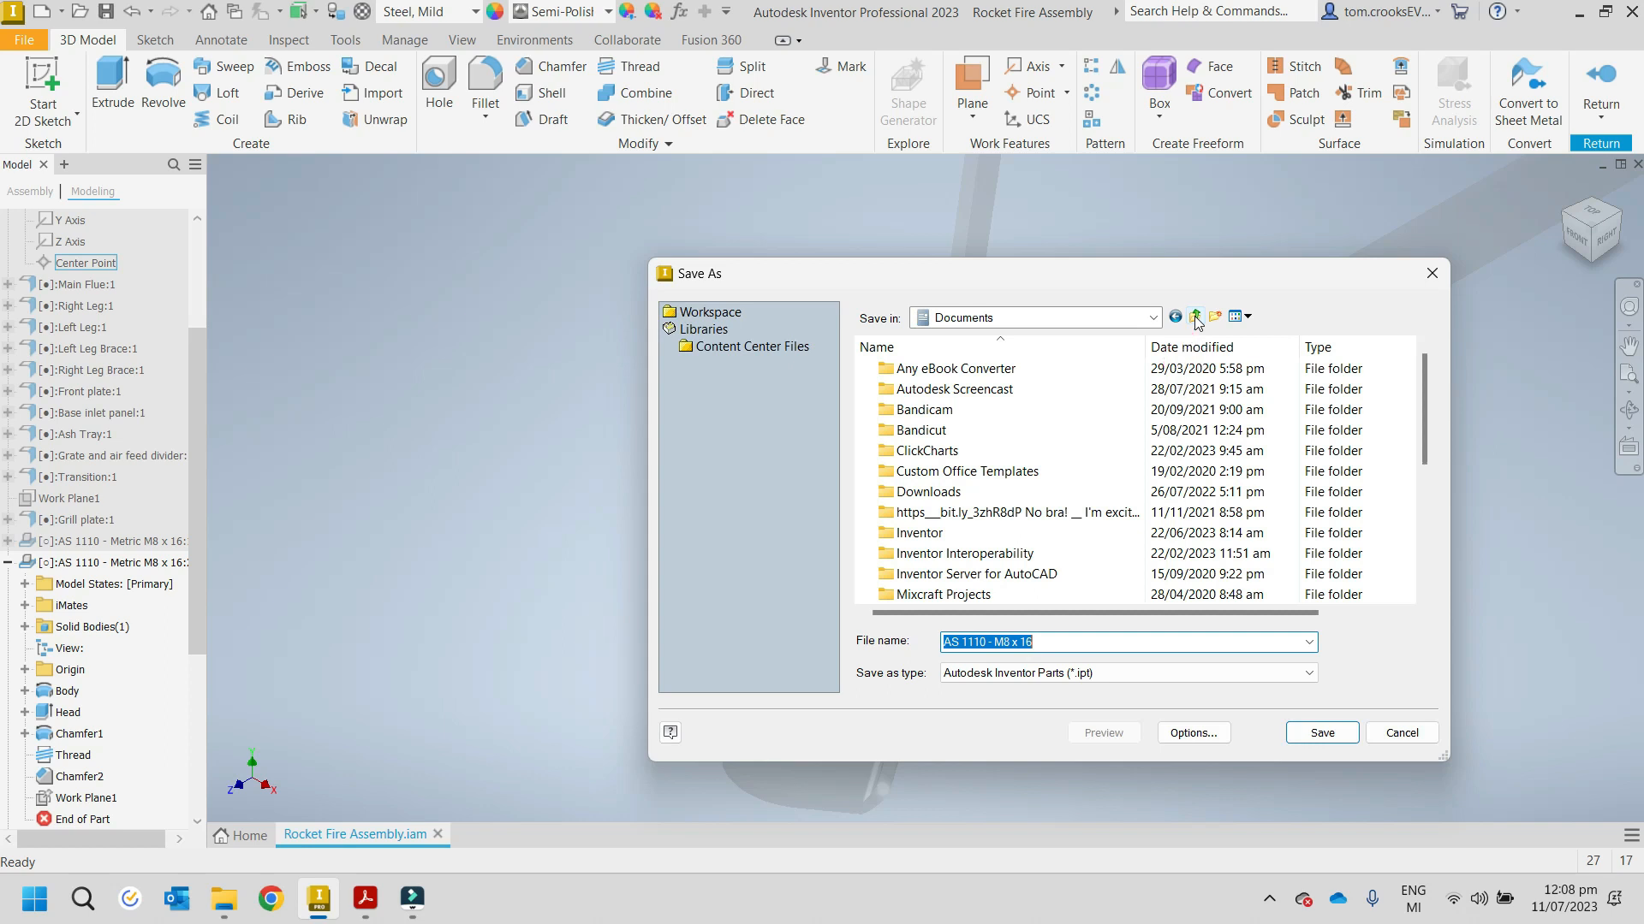
pyautogui.click(1196, 319)
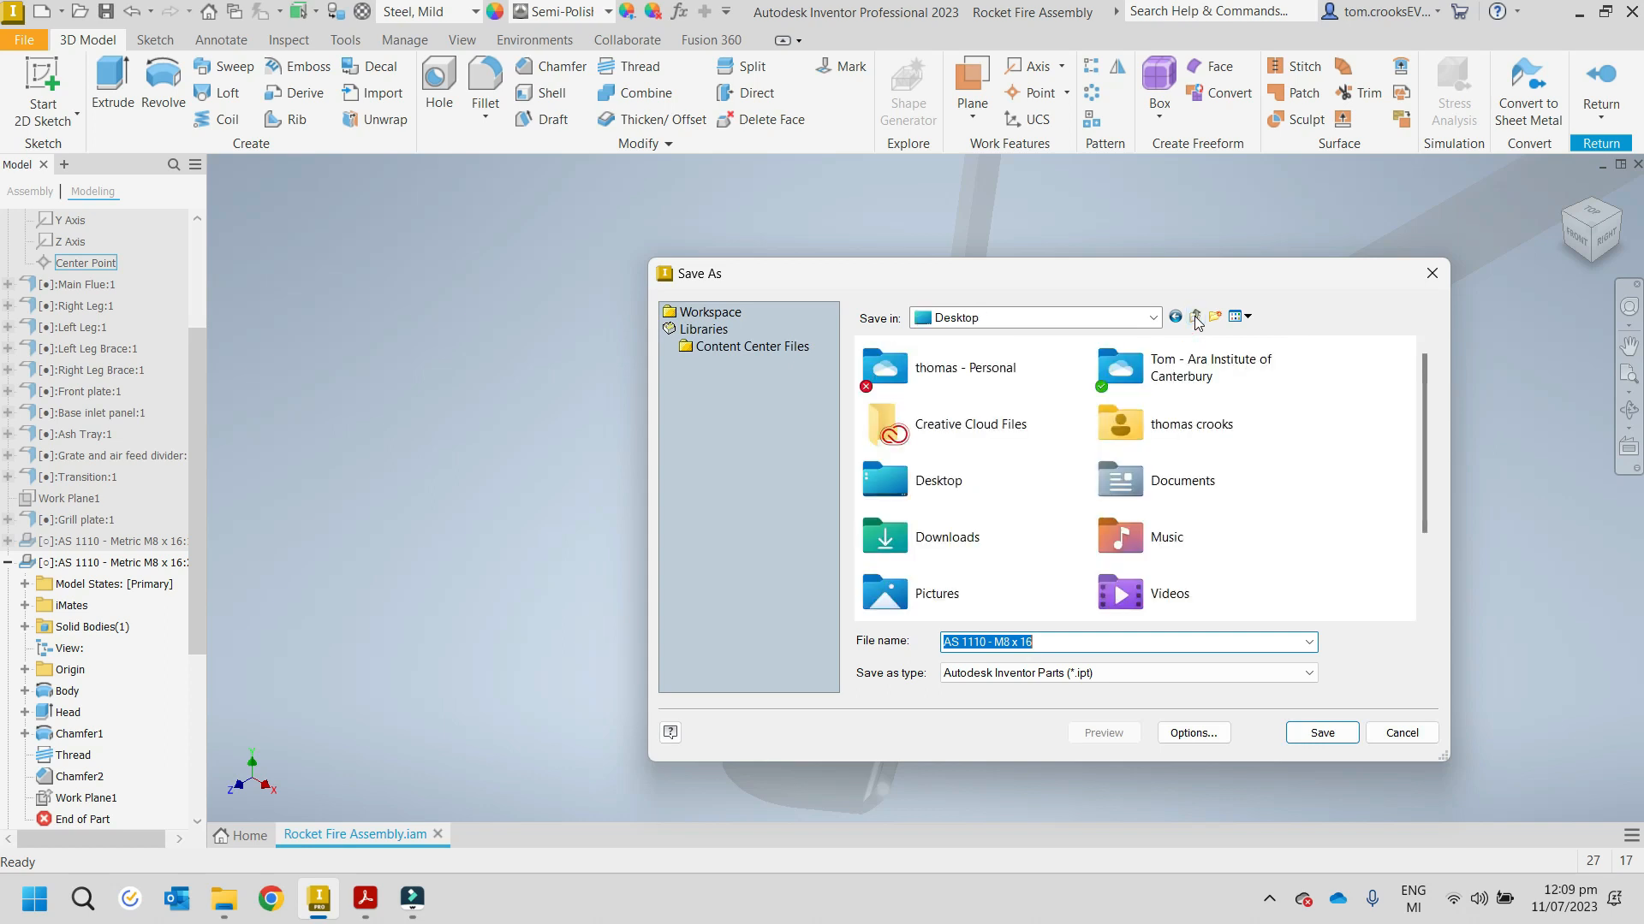
pyautogui.doubleClick(1171, 387)
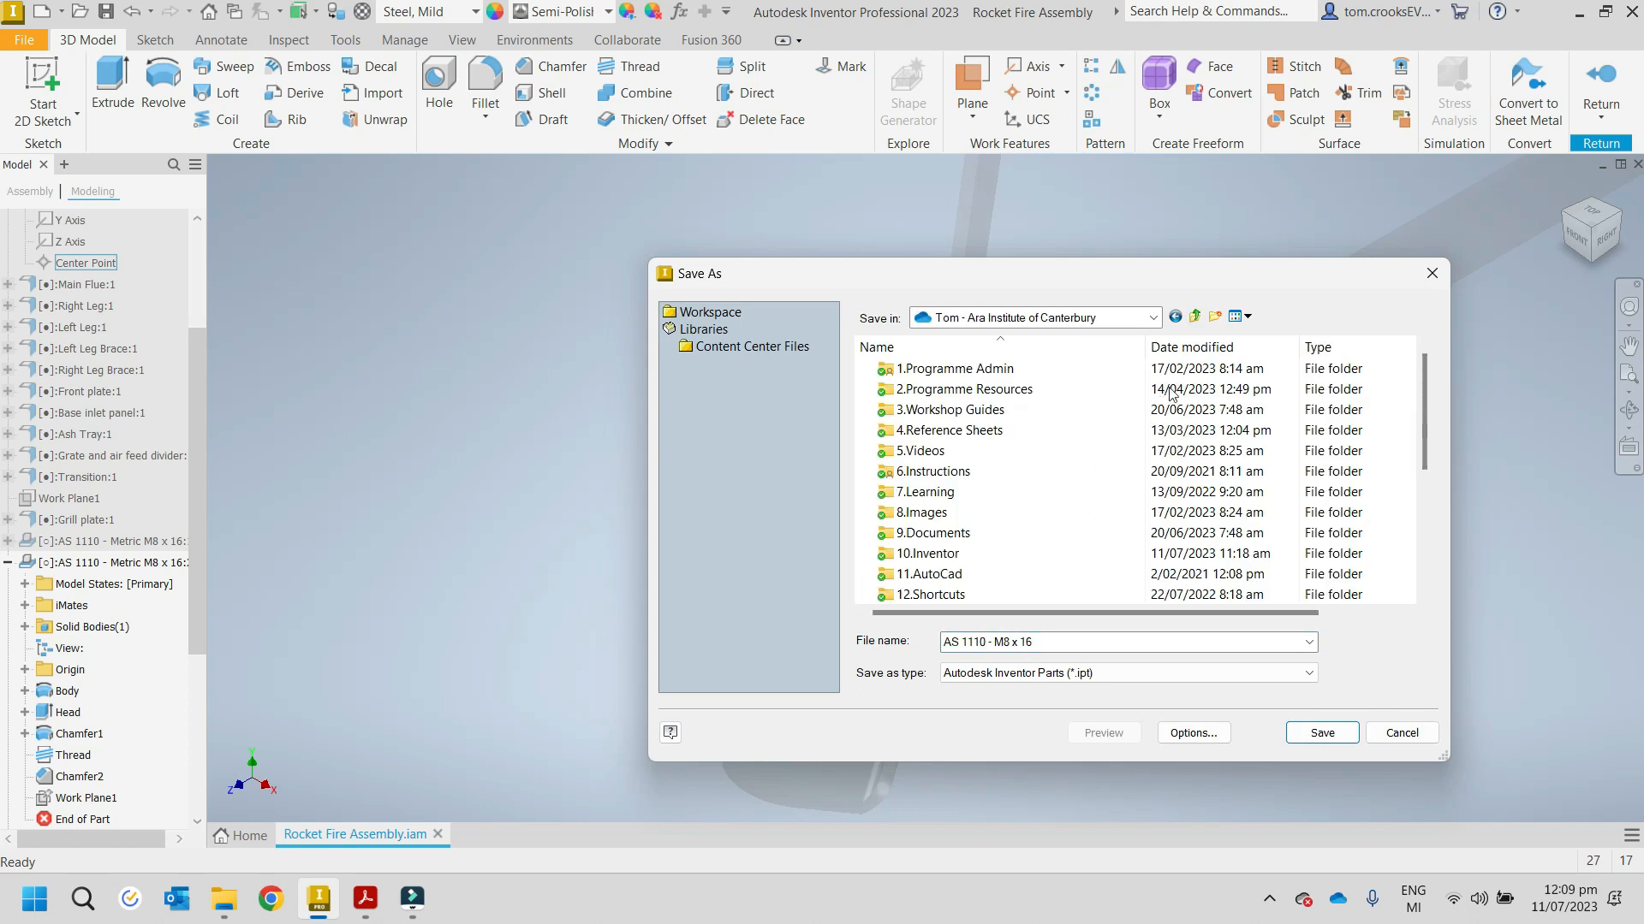
pyautogui.doubleClick(913, 555)
pyautogui.doubleClick(912, 492)
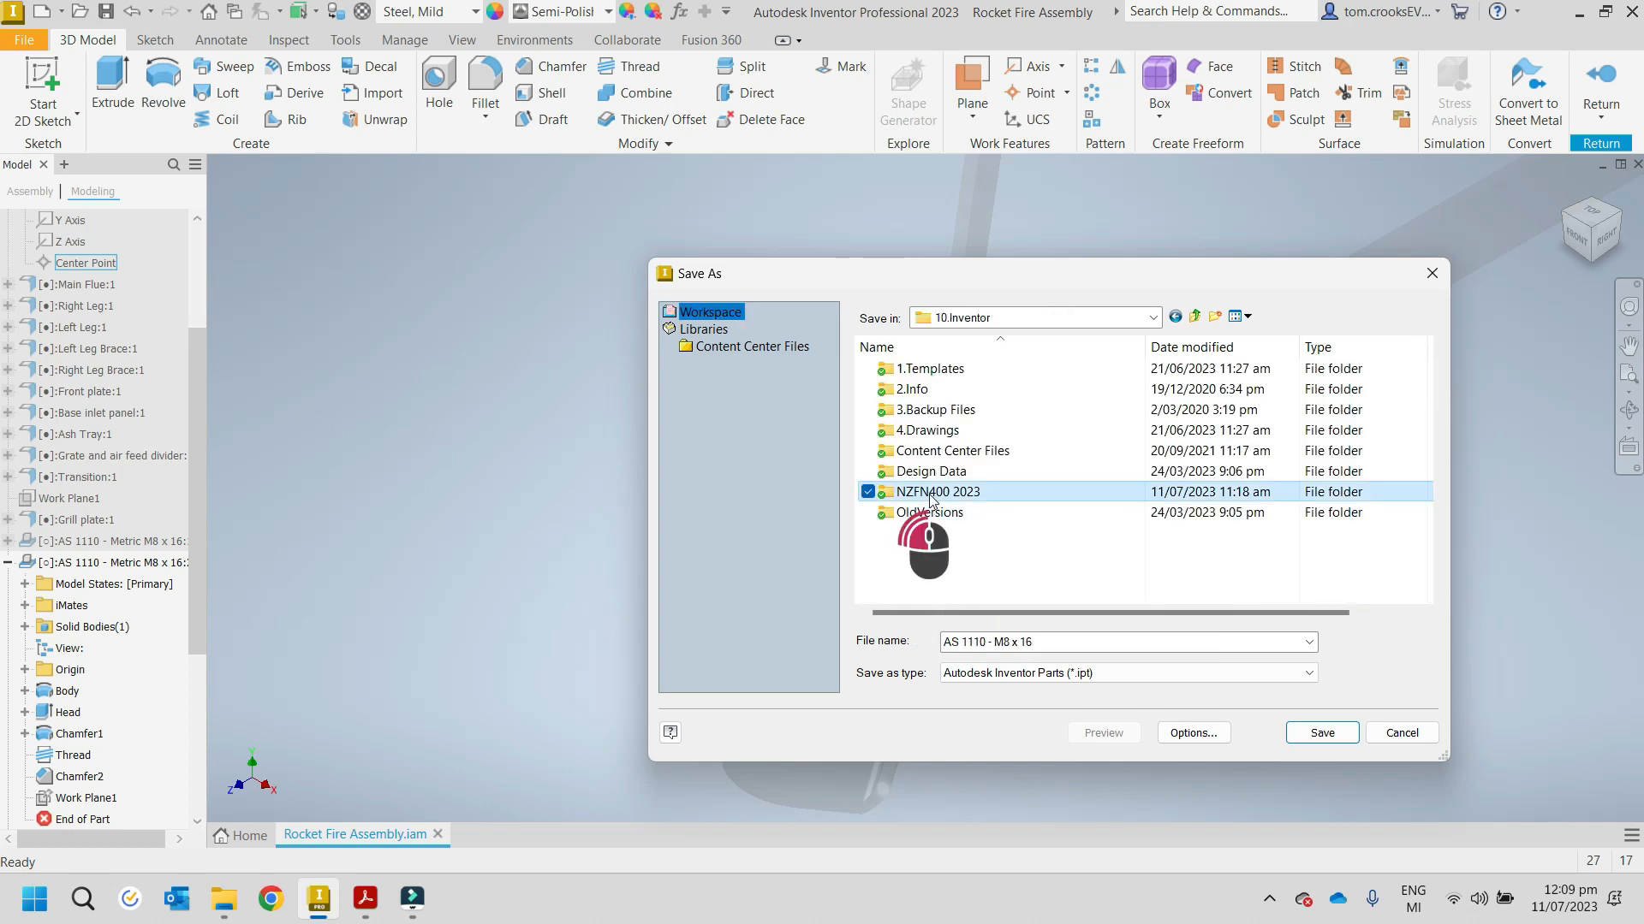
pyautogui.doubleClick(909, 391)
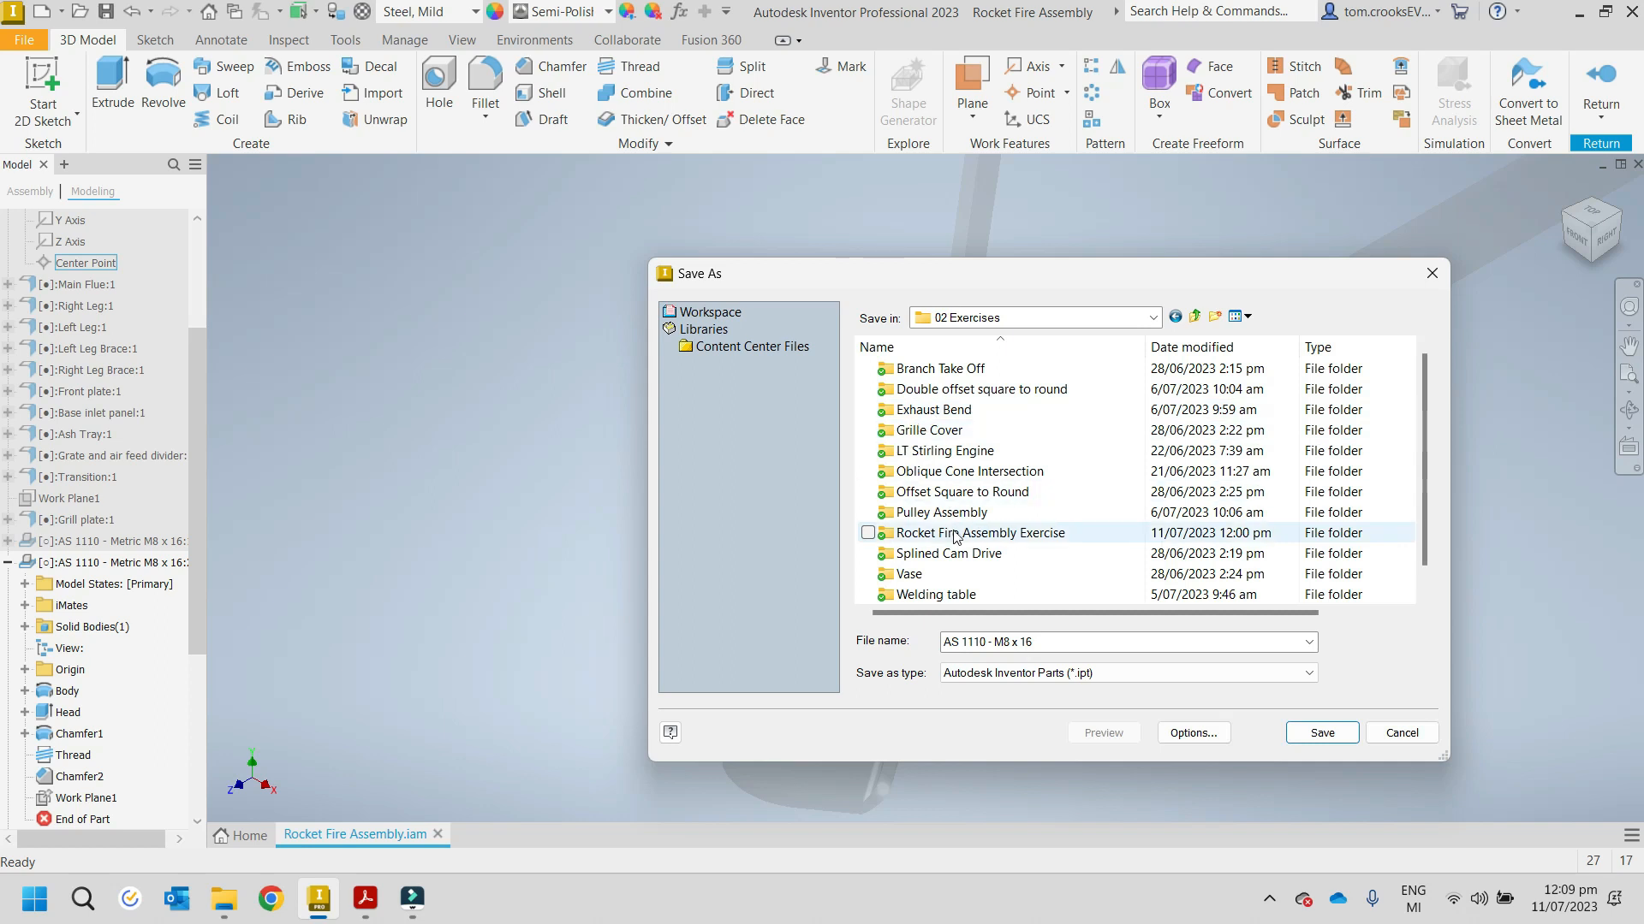
pyautogui.doubleClick(945, 534)
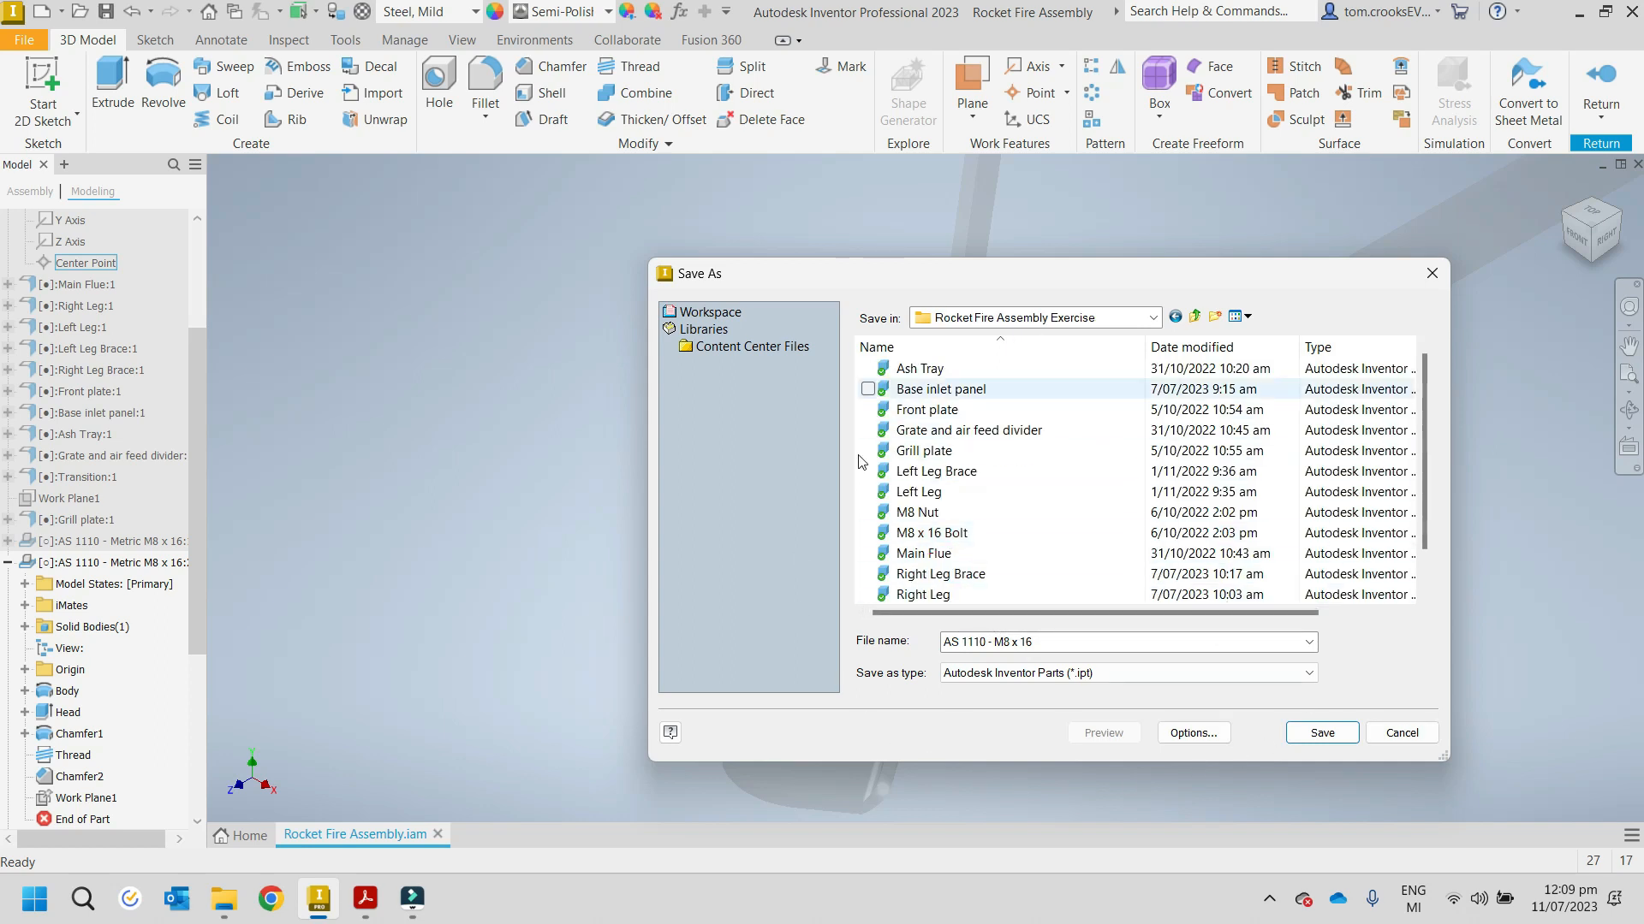
pyautogui.scroll(-1, 1124, 591)
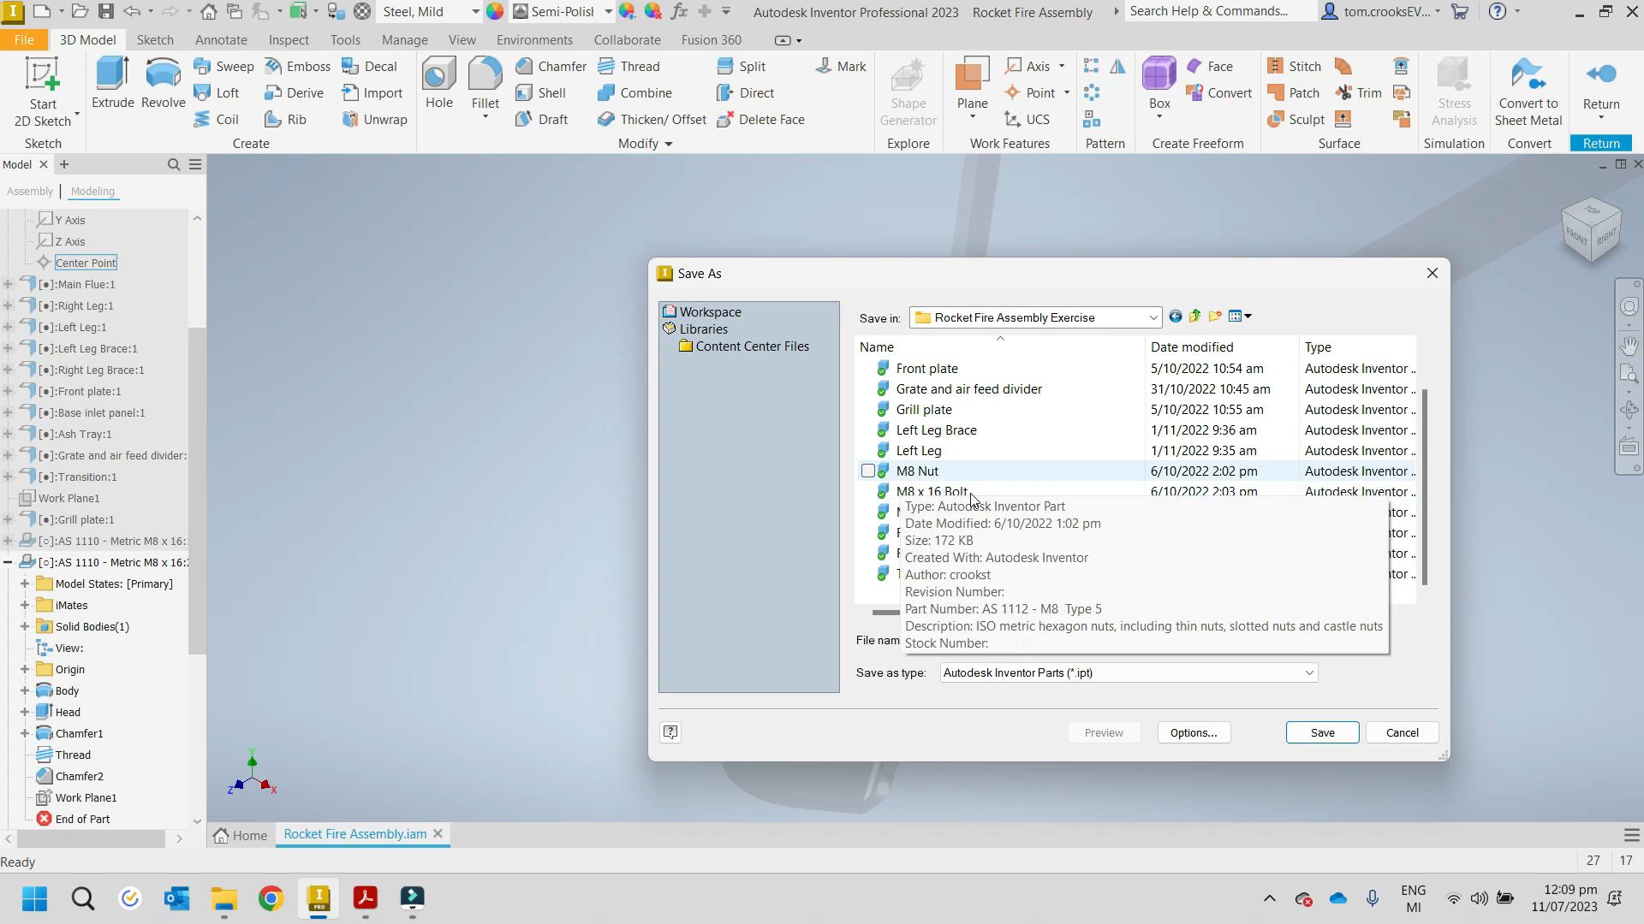
pyautogui.click(1322, 733)
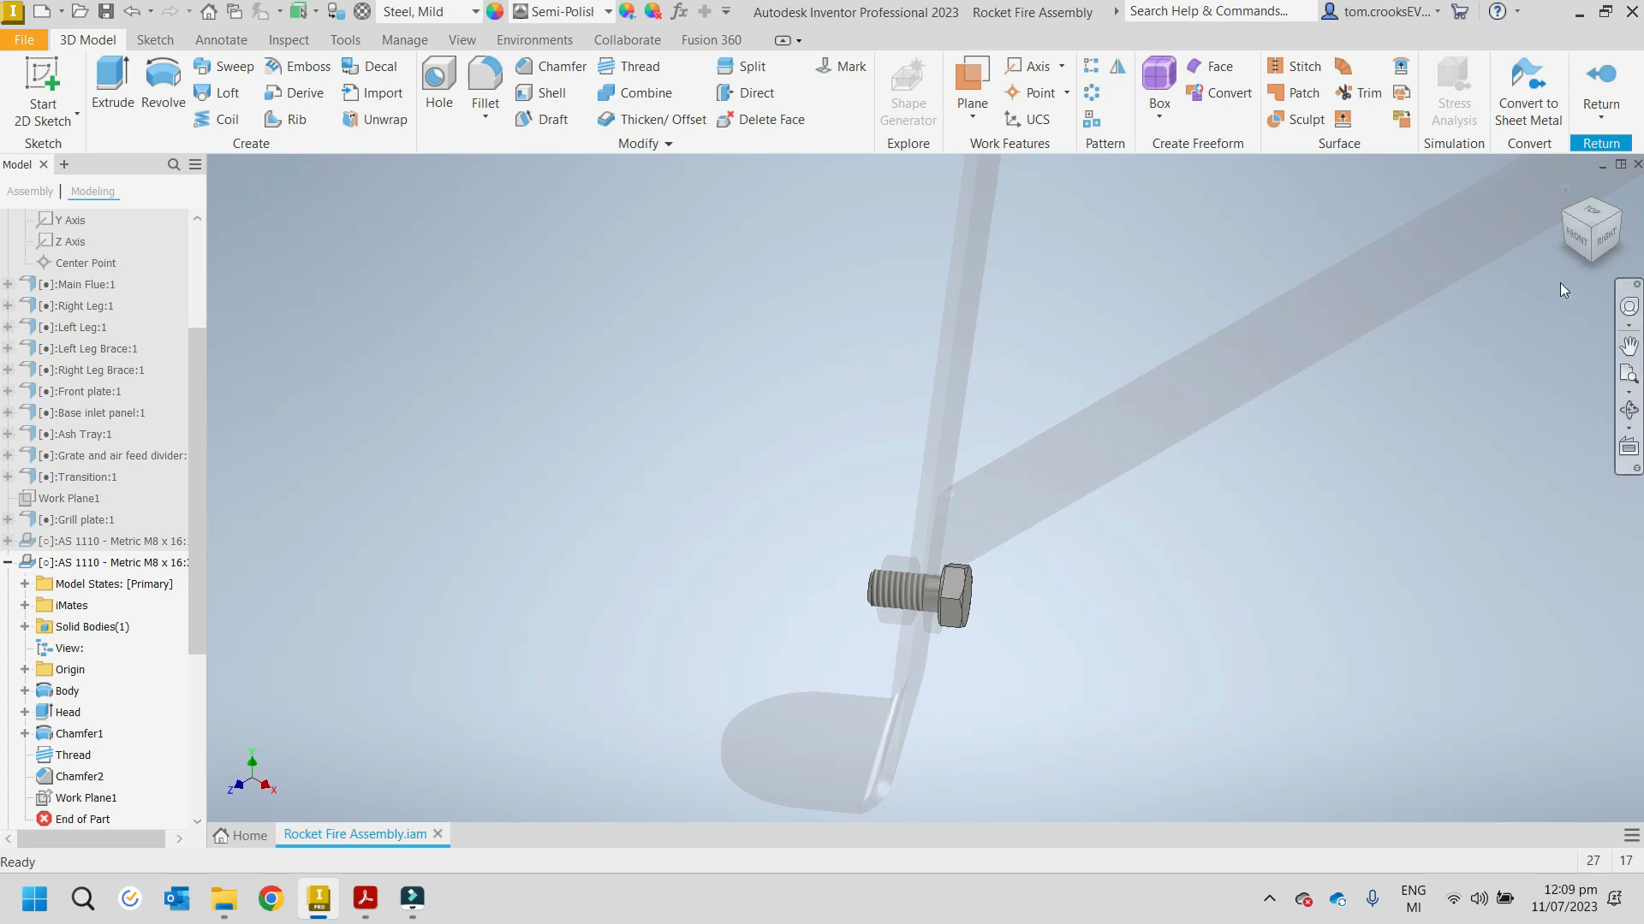
# Step: Return from the bolt to the assembly and save Rocket Fire Assembly.iam with its dependents
pyautogui.click(1586, 84)
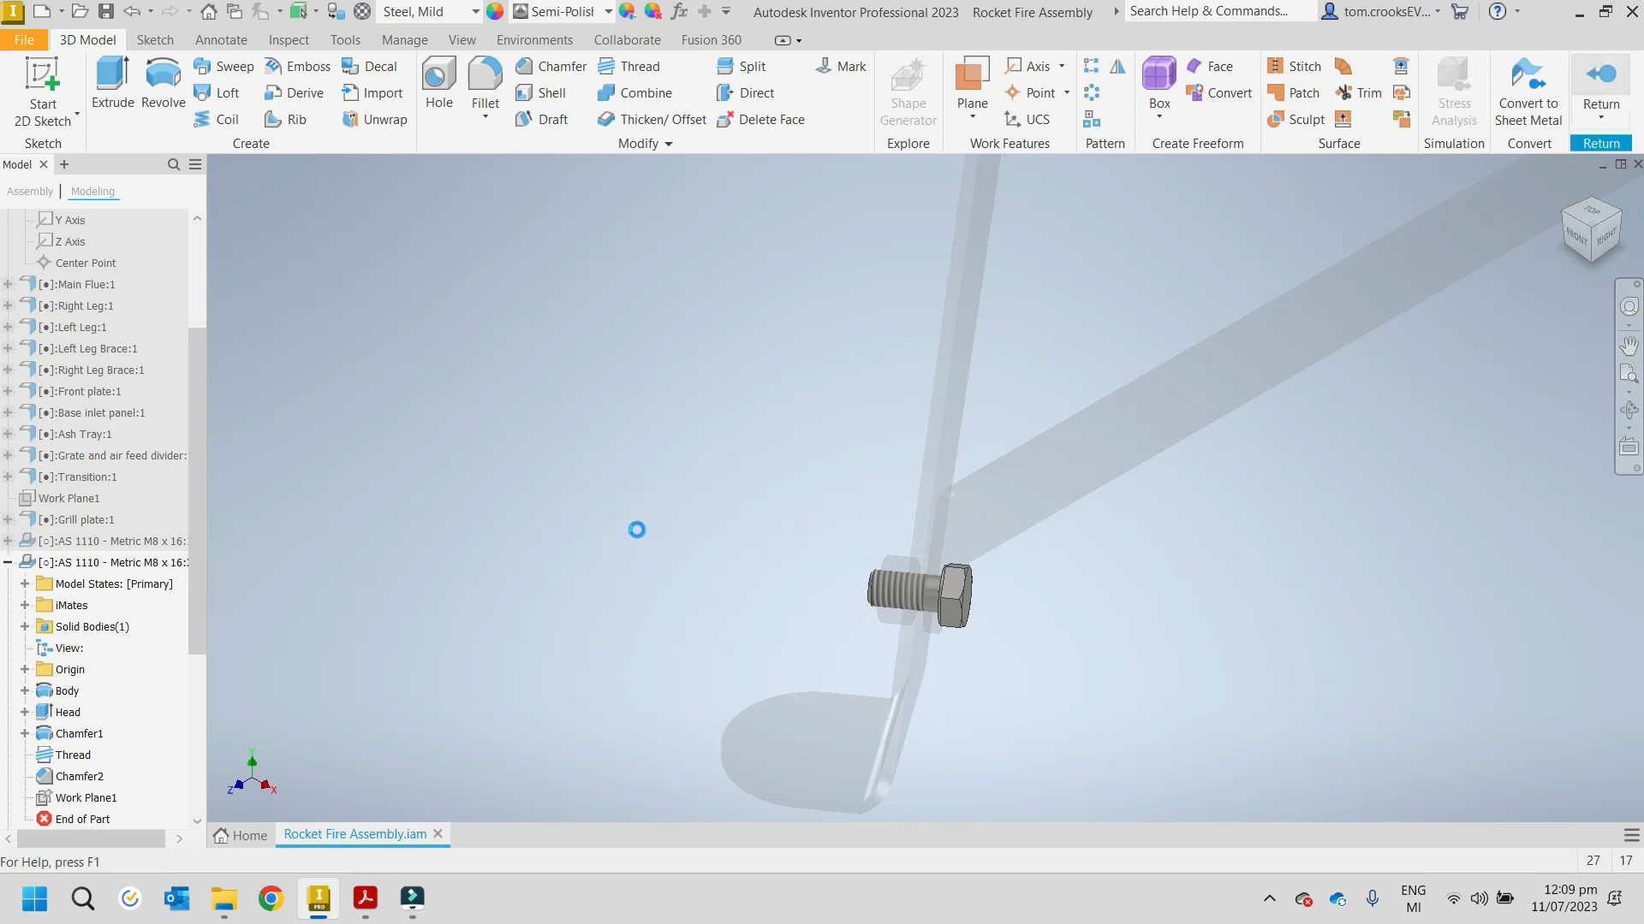
pyautogui.scroll(-3, 635, 537)
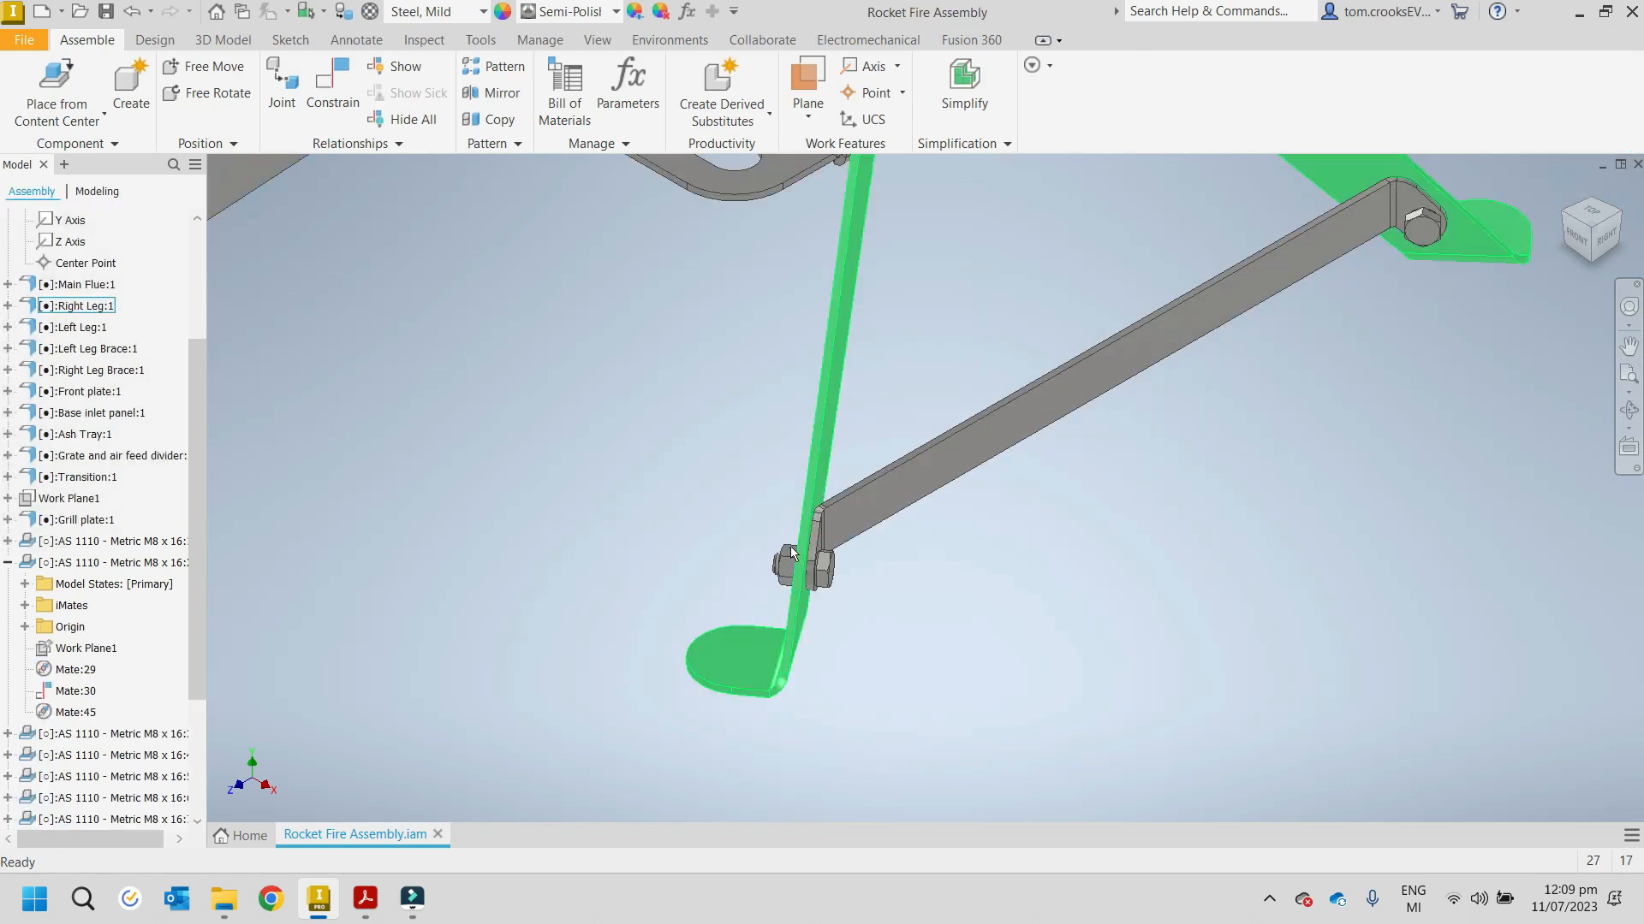
pyautogui.scroll(-3, 649, 437)
pyautogui.moveTo(649, 436); pyautogui.dragTo(741, 594, button='middle')
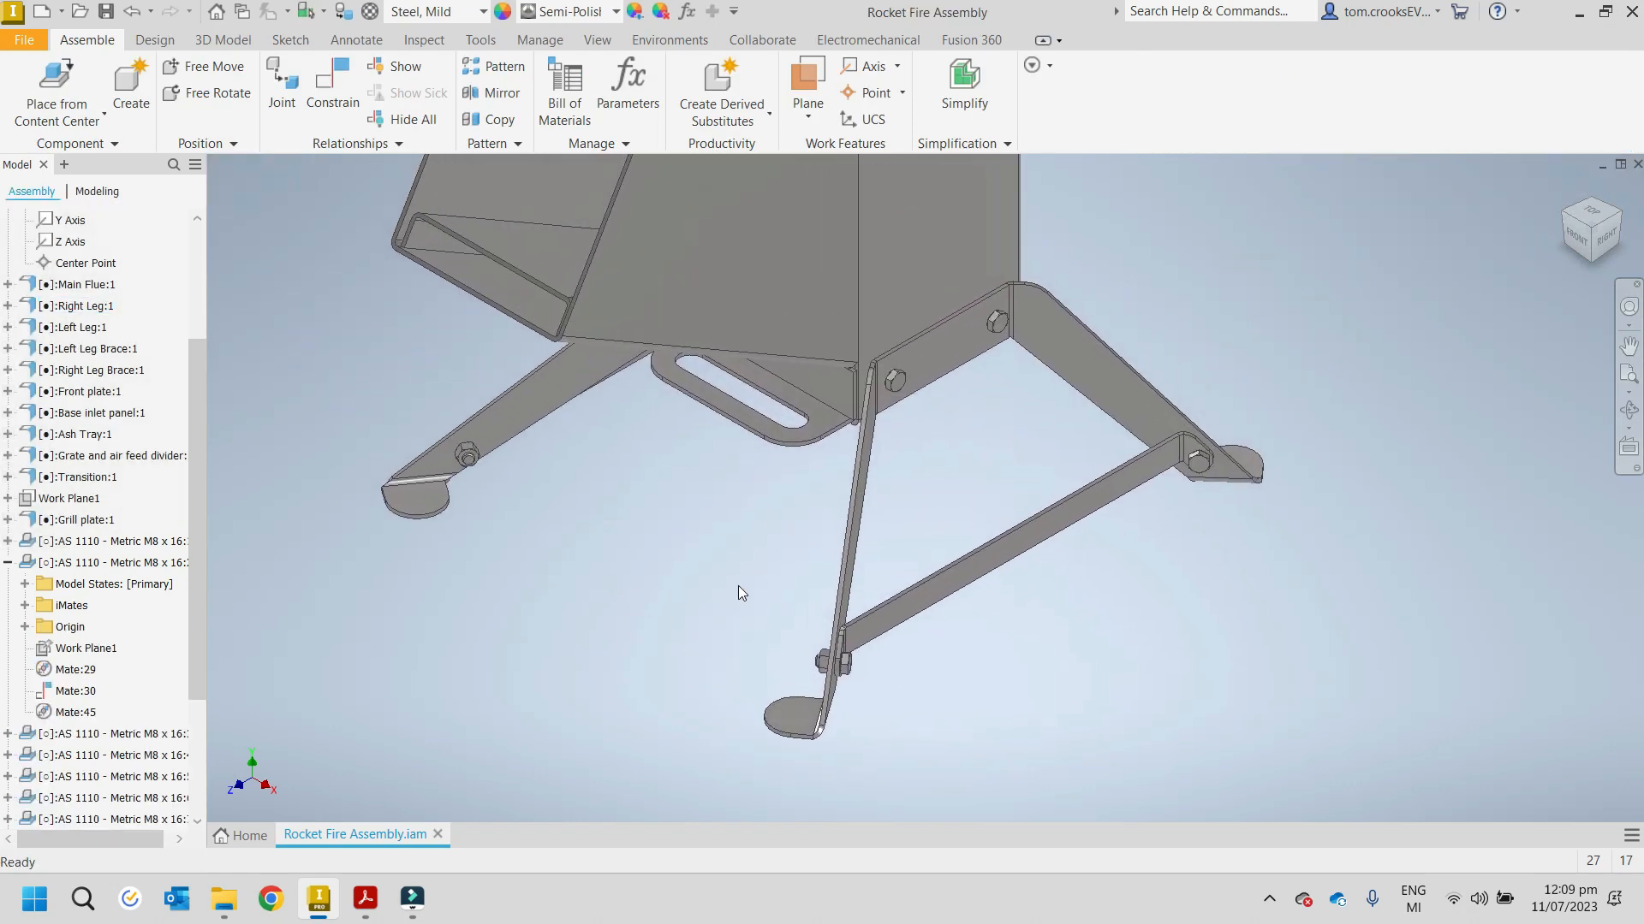
pyautogui.middleClick(705, 485)
pyautogui.middleClick(706, 484)
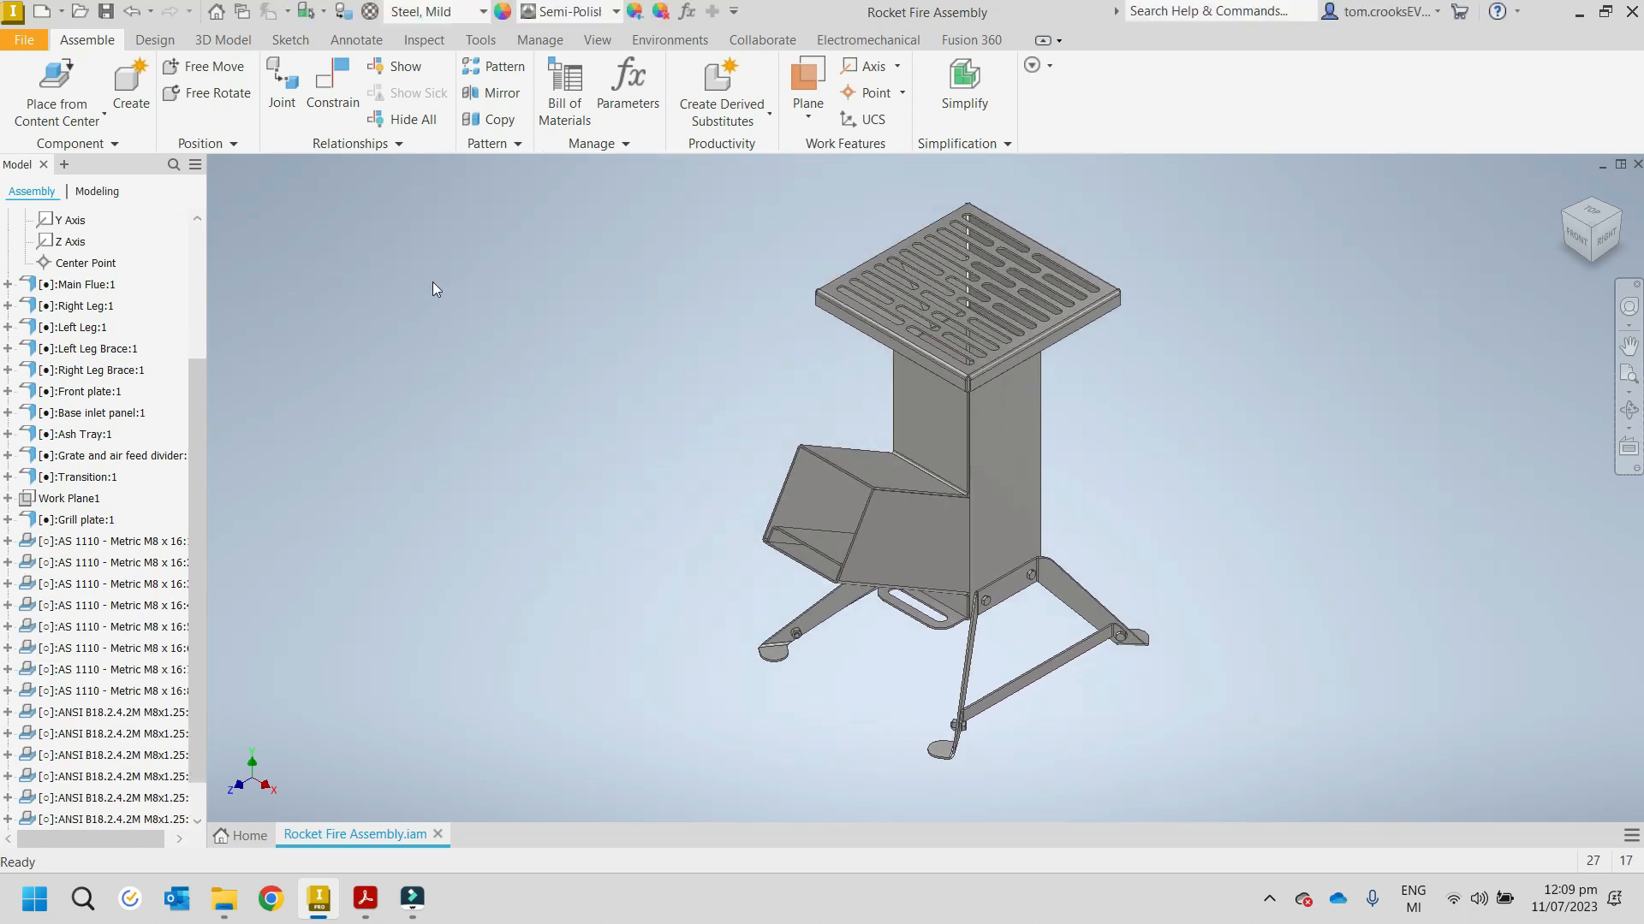
pyautogui.click(24, 39)
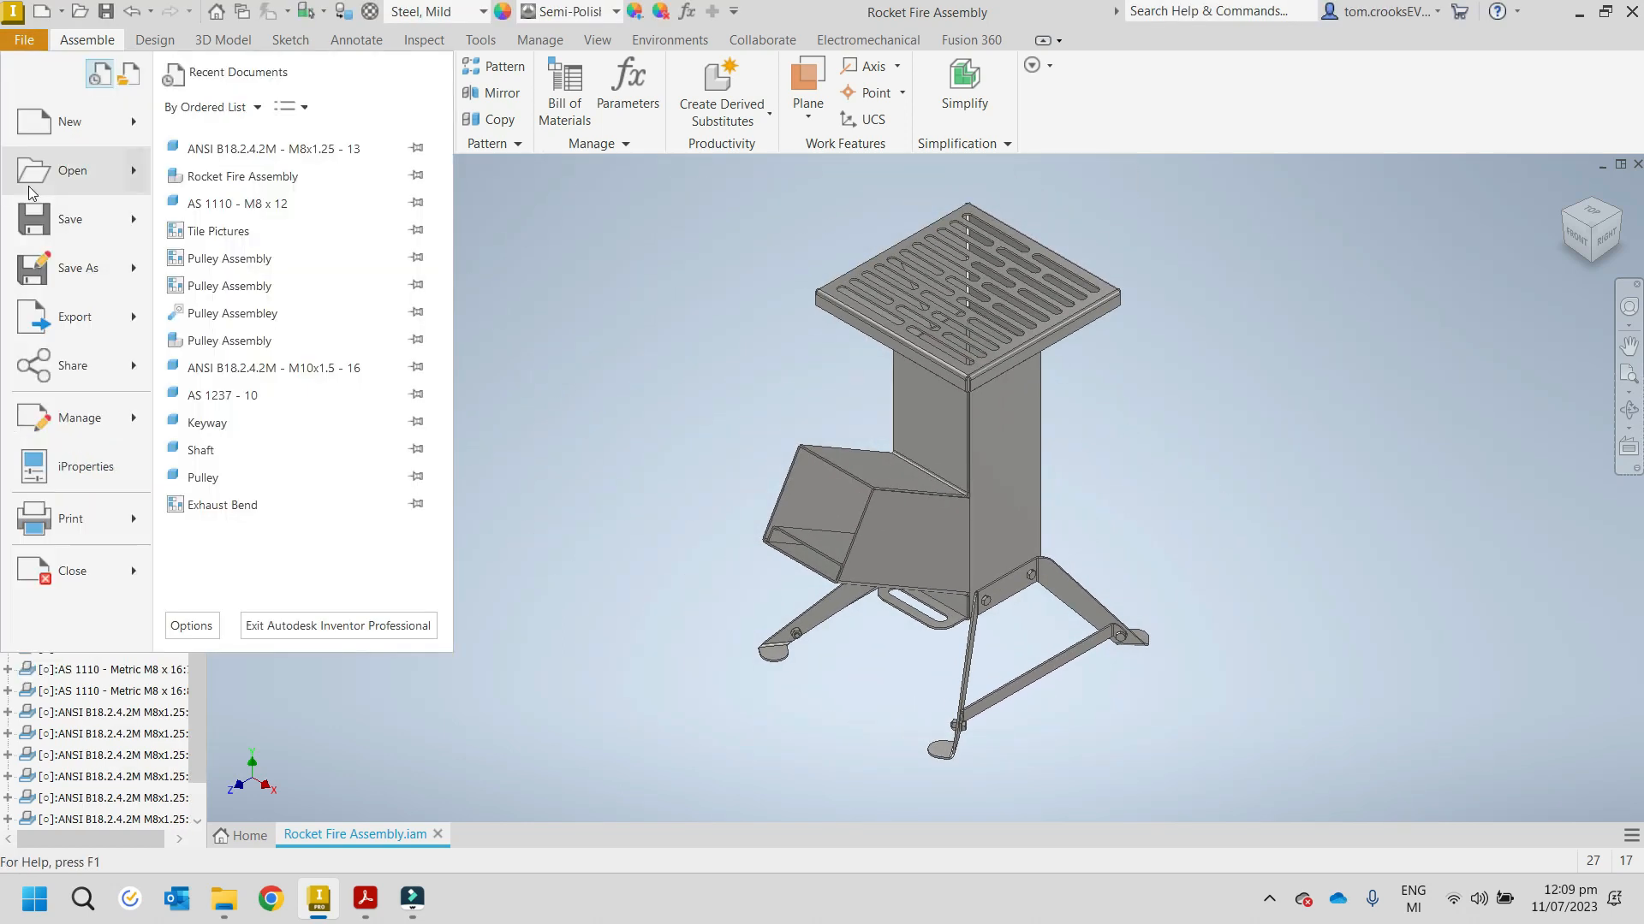
pyautogui.click(44, 215)
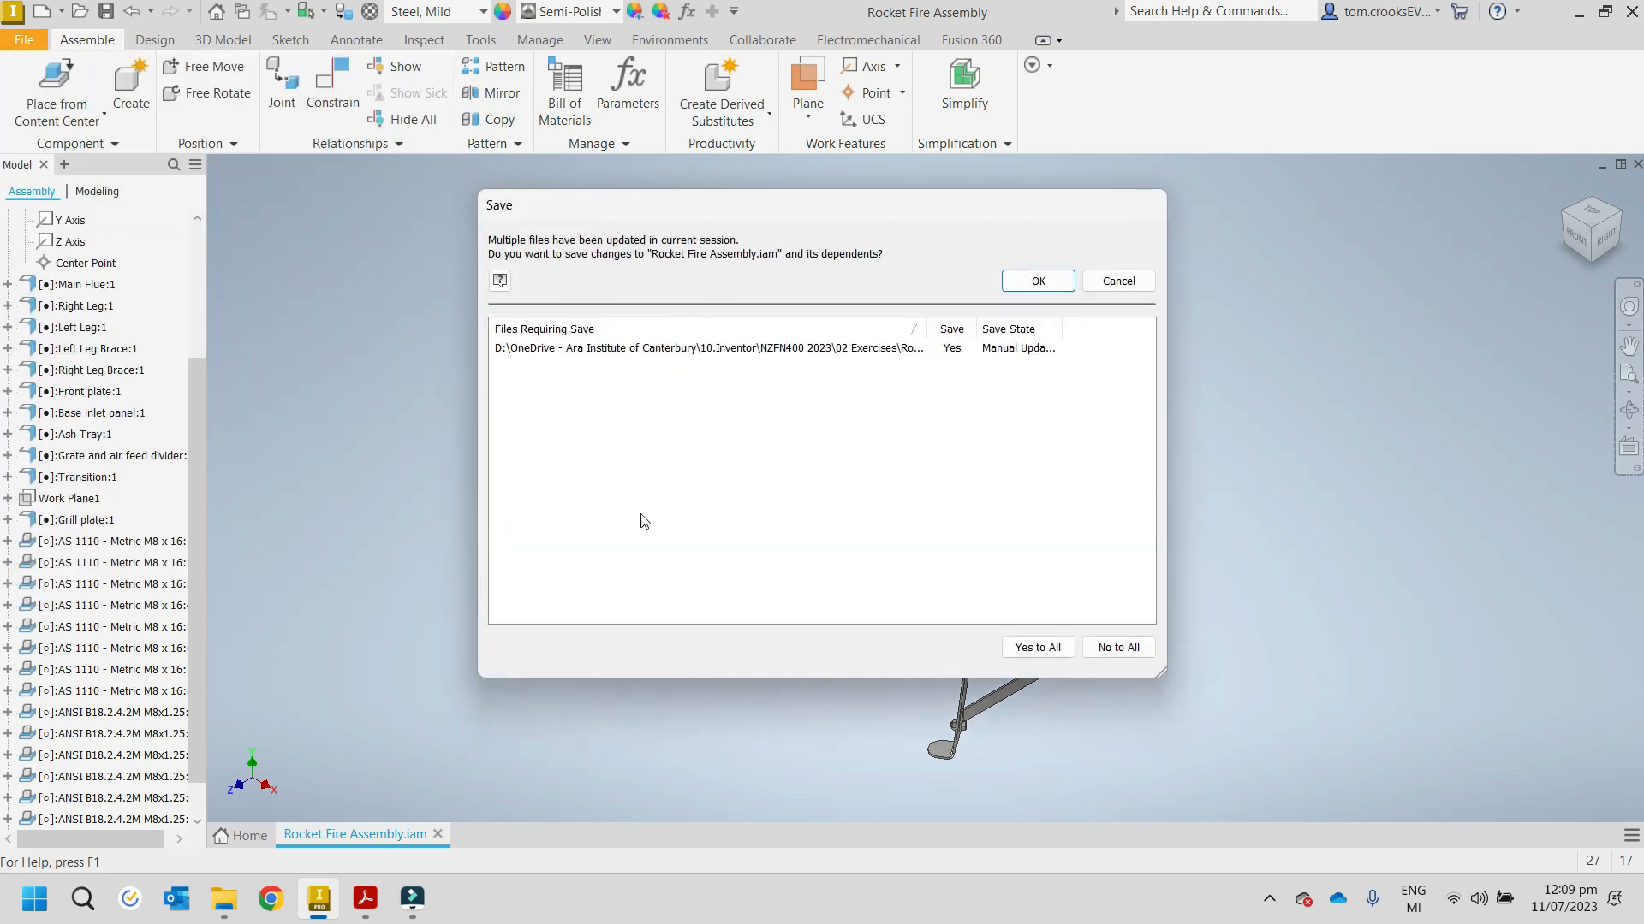
pyautogui.click(1018, 283)
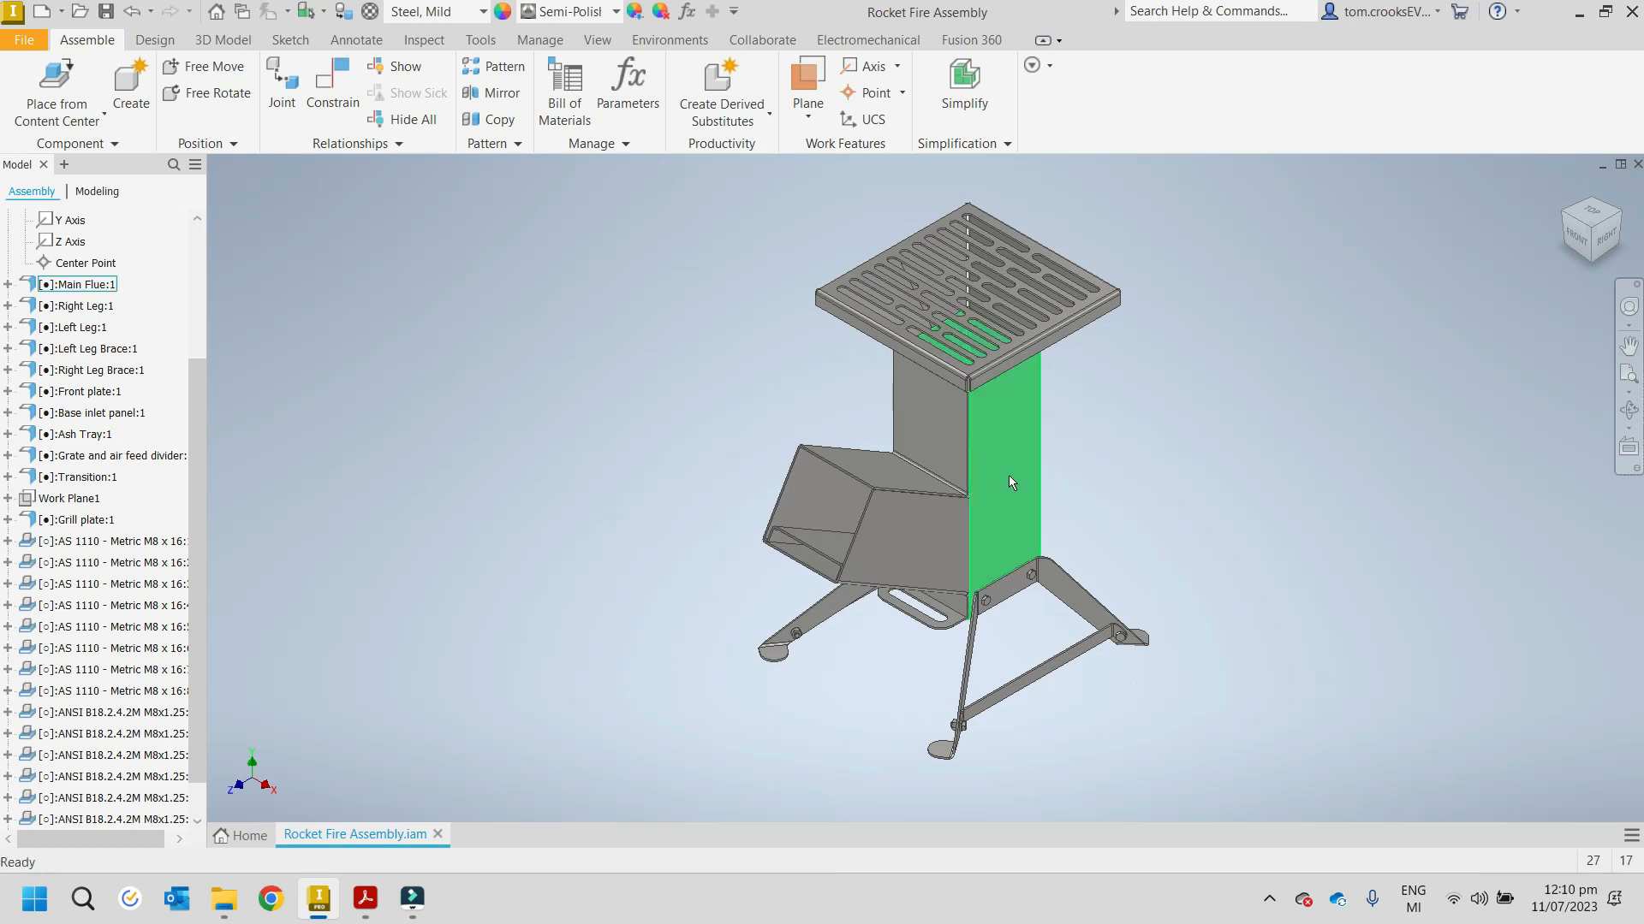
# Step: Switch to File Explorer and examine the files saved in the Rocket Fire Assembly Exercise folder
pyautogui.click(226, 900)
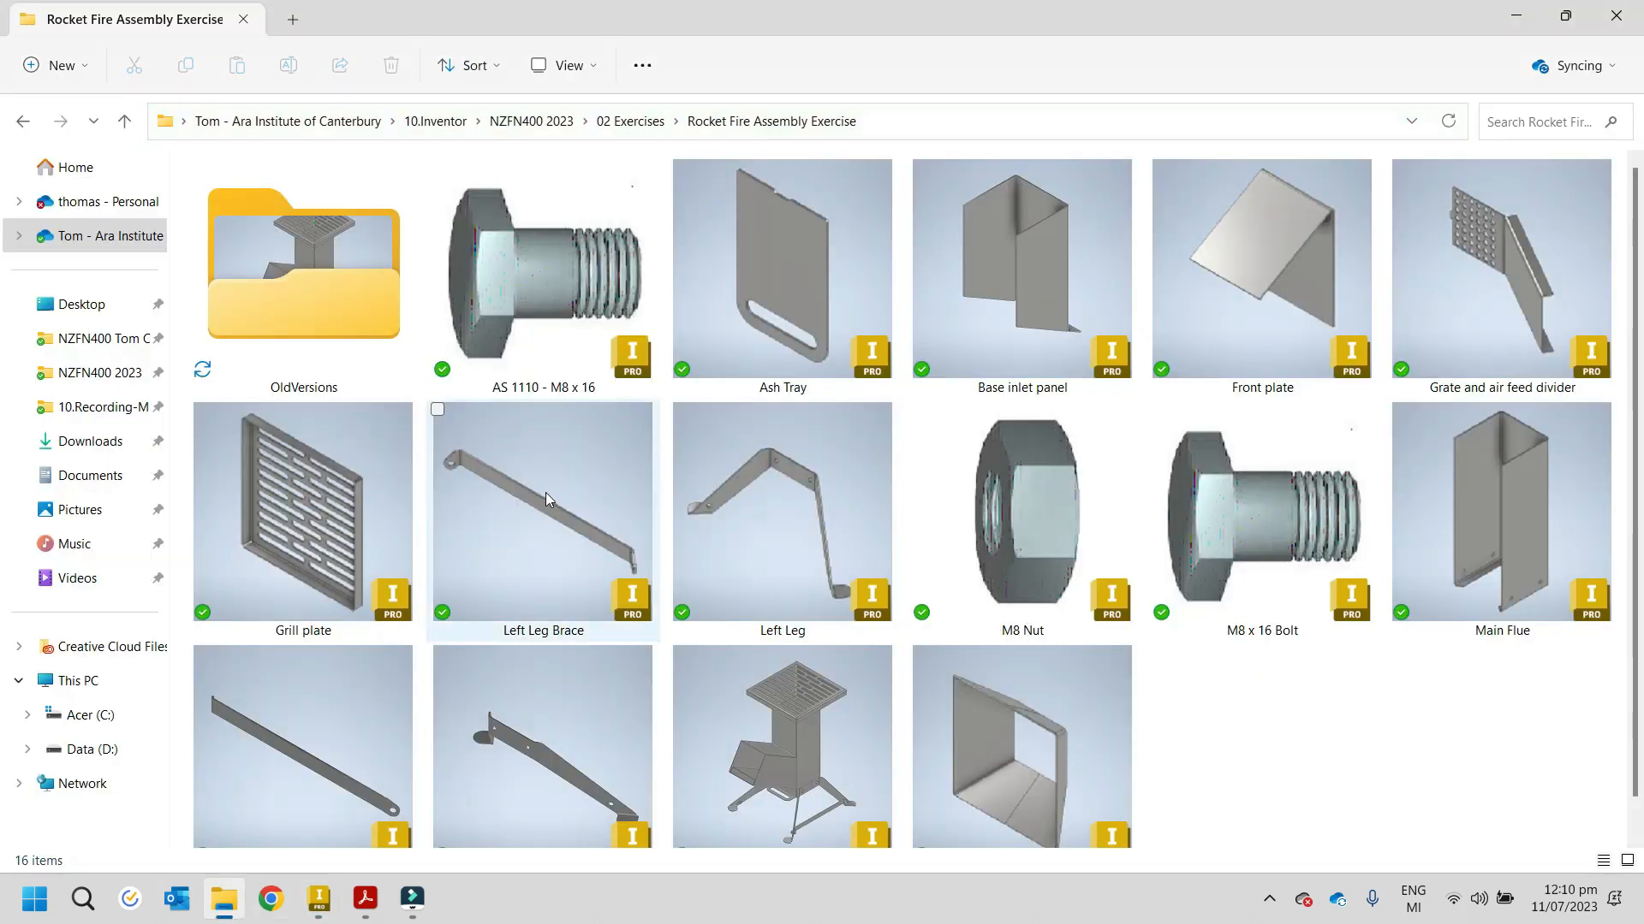
pyautogui.scroll(-1, 1045, 548)
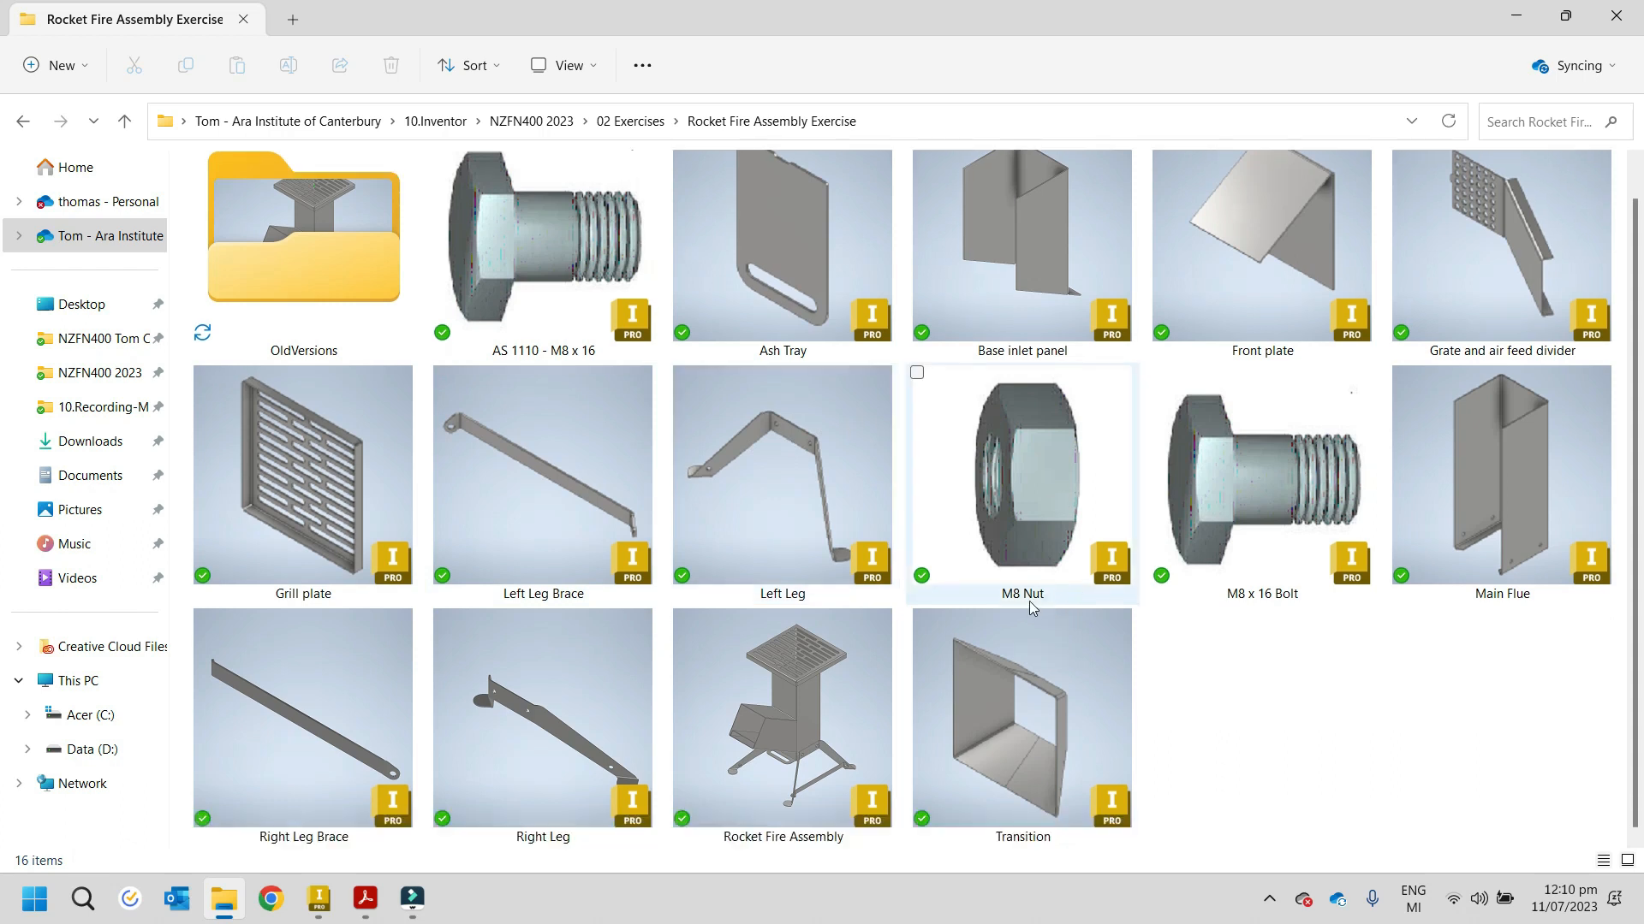
pyautogui.keyDown('ctrl'); pyautogui.scroll(-1, 1016, 611); pyautogui.keyUp('ctrl')
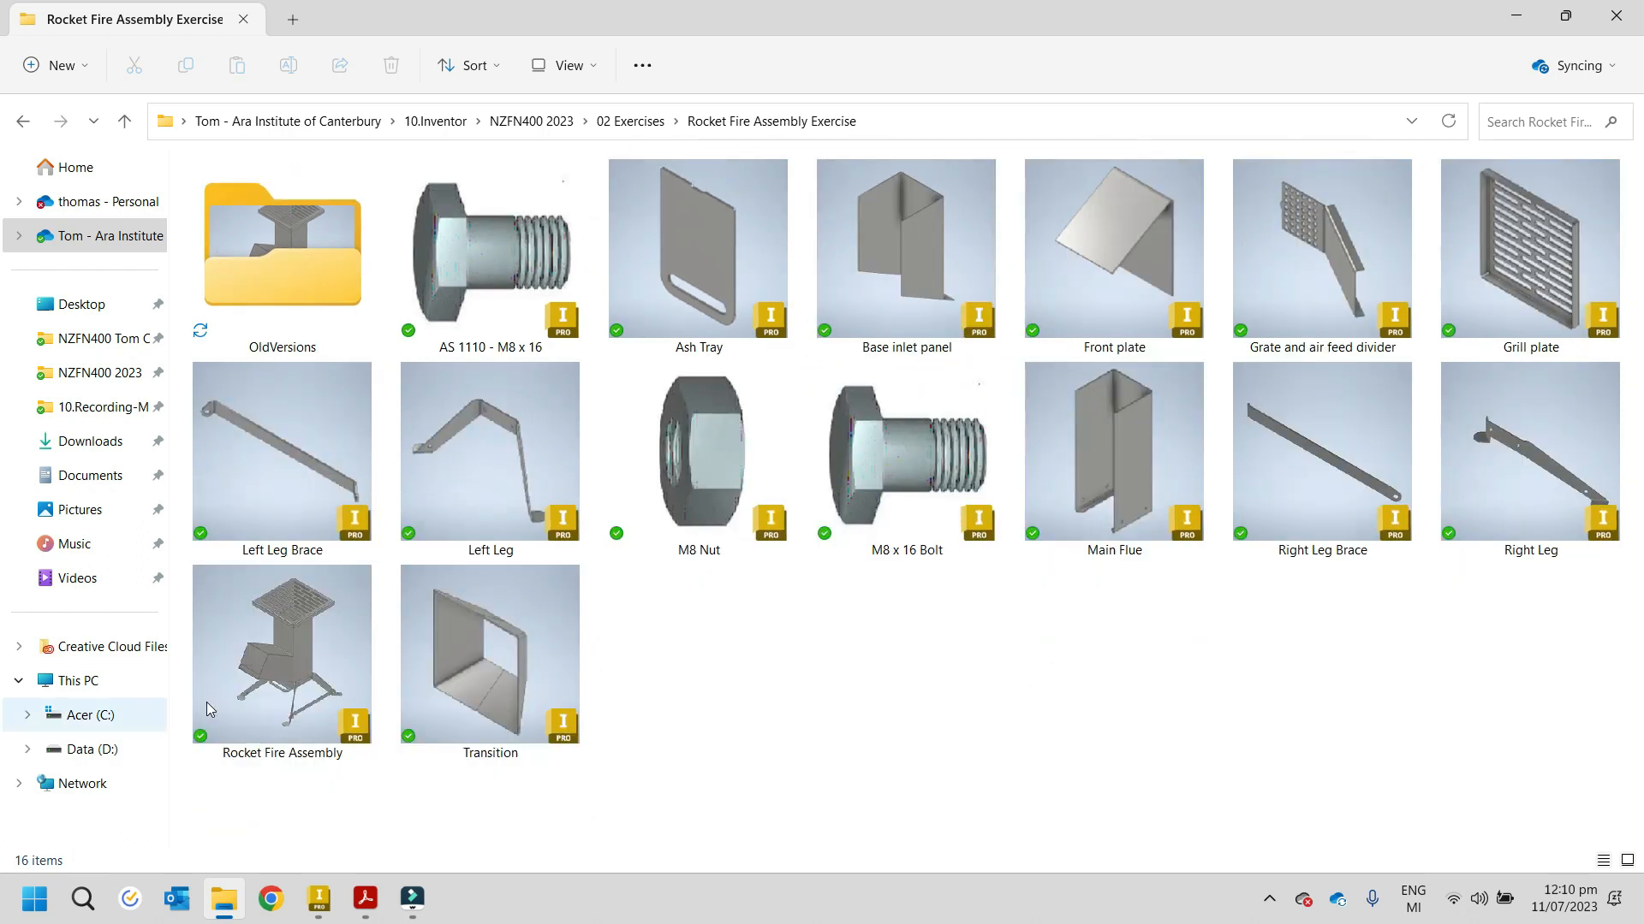